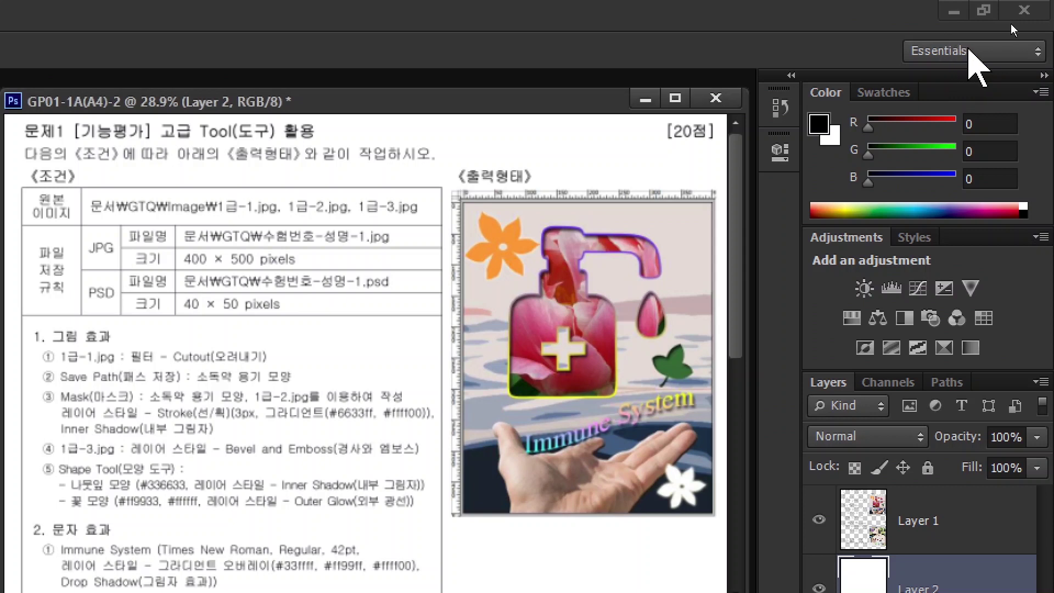
- Reset the Essentials workspace from the workspace switcher to restore its default panels
{"action": "left_click", "coordinate": [968, 50]}
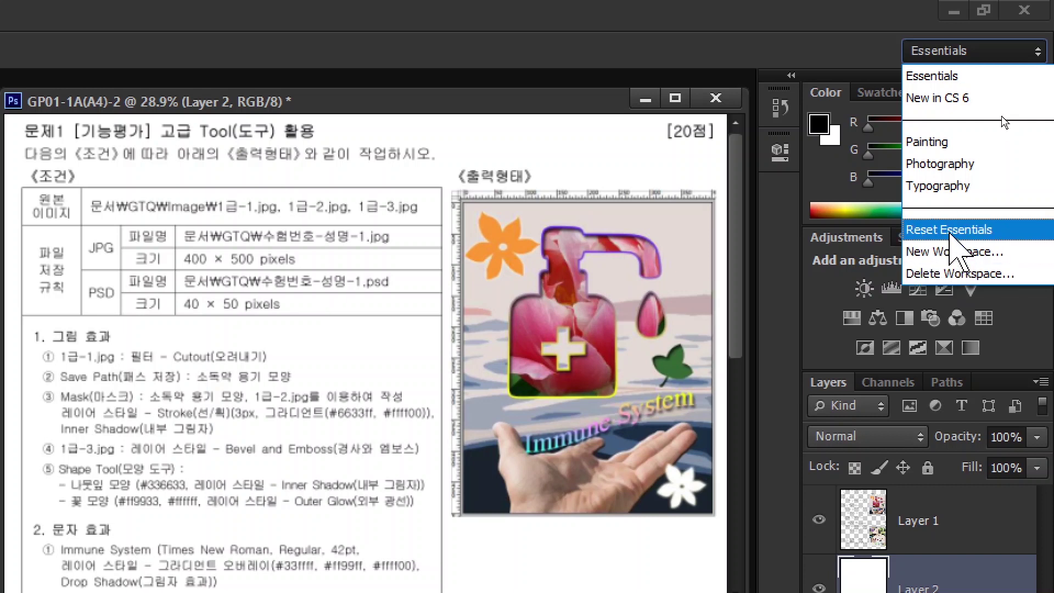
{"action": "left_click", "coordinate": [946, 229]}
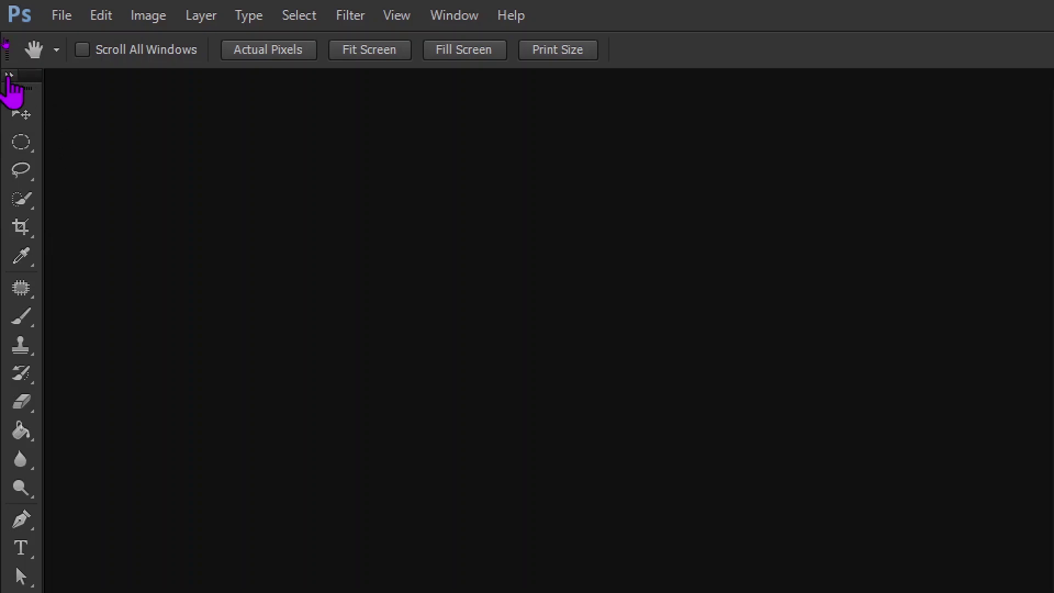
- Toggle the Tools panel and leave it in the two-column layout
{"action": "left_click", "coordinate": [9, 76]}
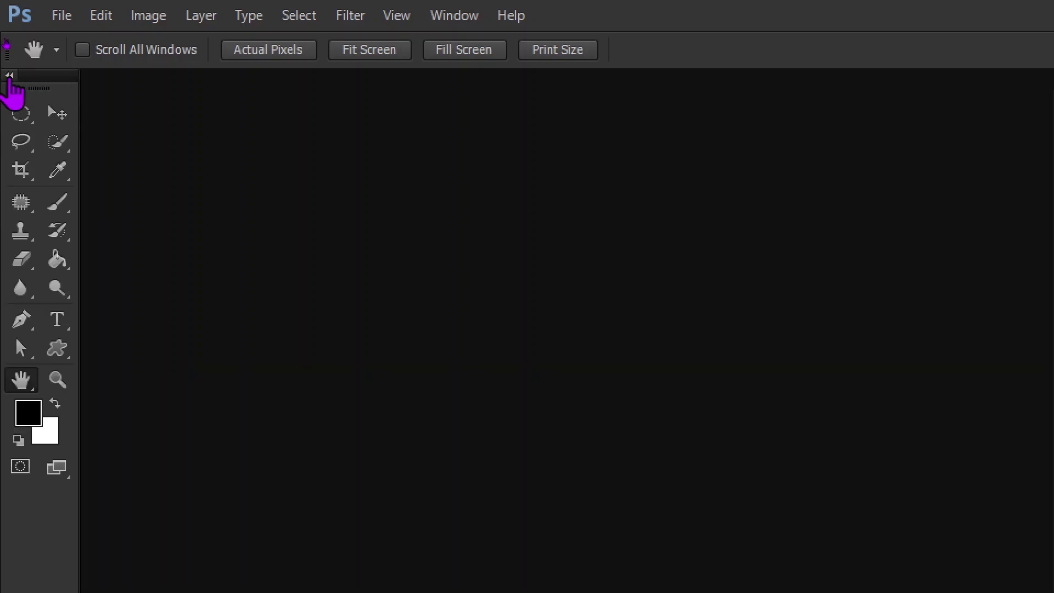
{"action": "left_click", "coordinate": [9, 75]}
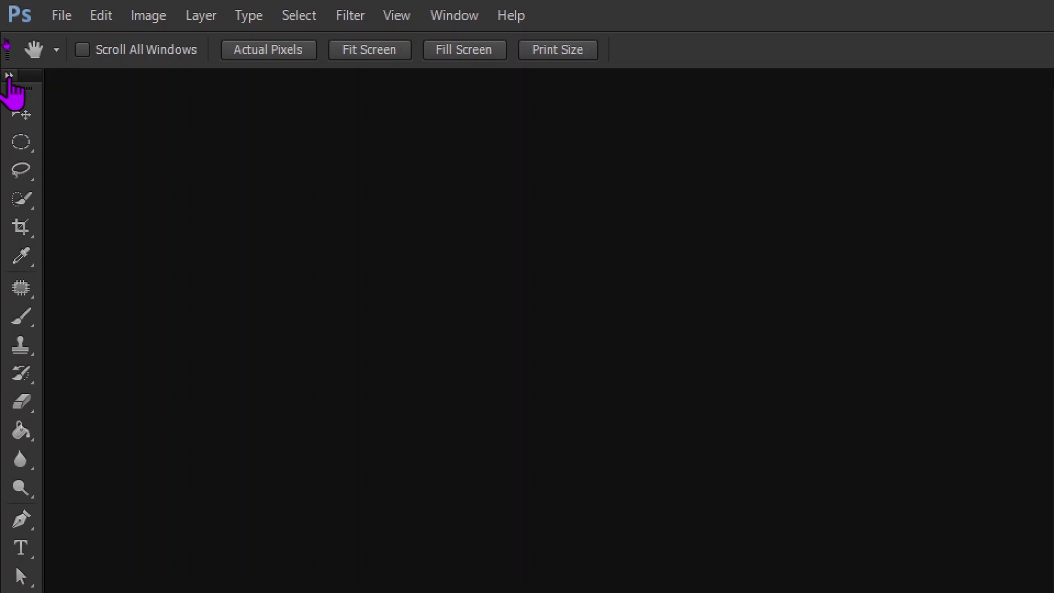
{"action": "left_click", "coordinate": [9, 75]}
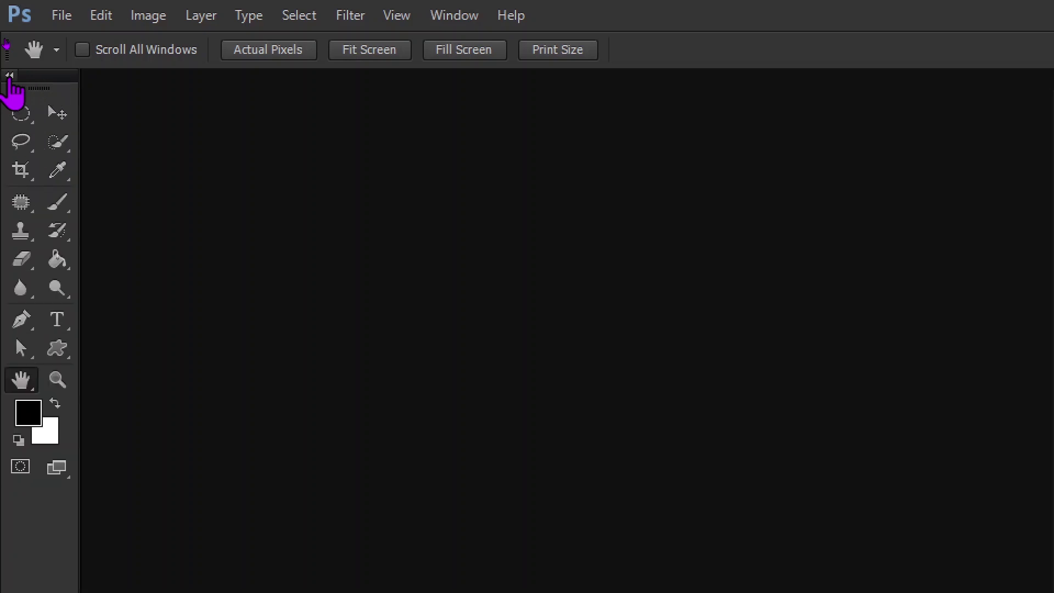
{"action": "left_click", "coordinate": [9, 75]}
{"action": "left_click", "coordinate": [10, 75]}
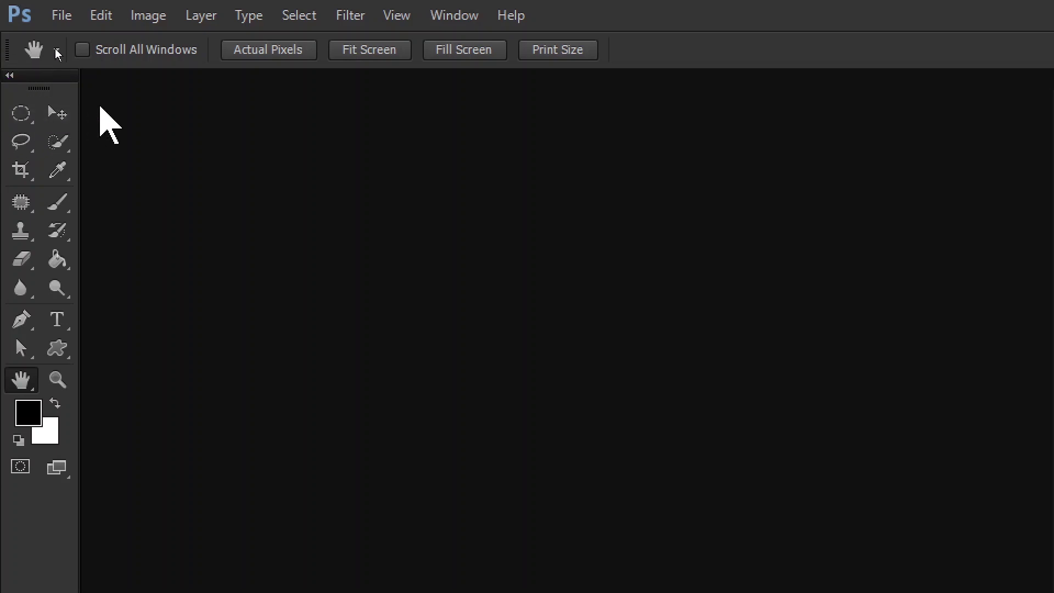
{"action": "left_click", "coordinate": [101, 13]}
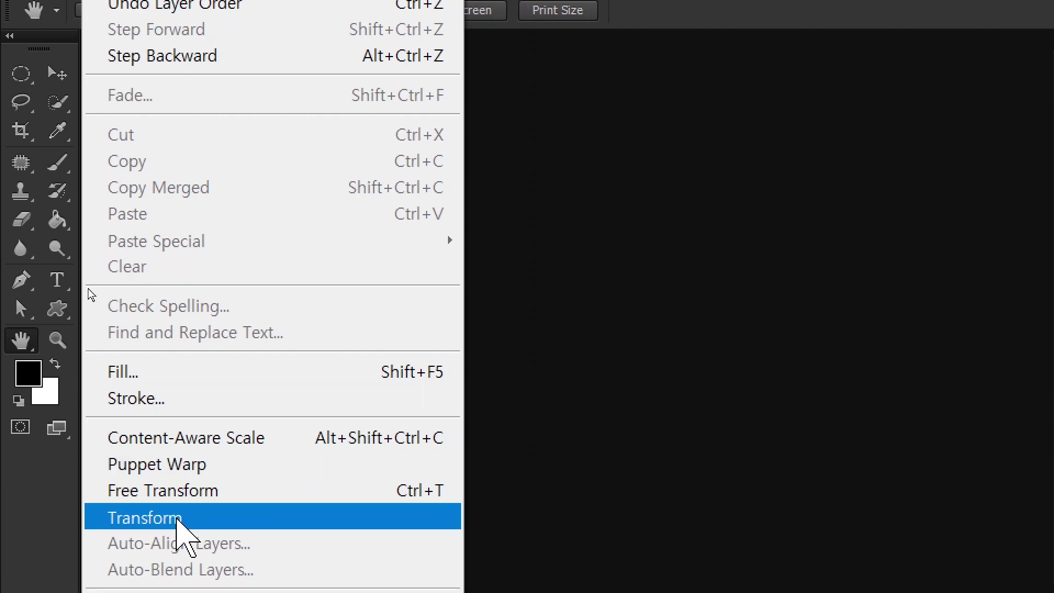
- Open Preferences at Performance and browse the General, Interface and Type pages
{"action": "mouse_move", "coordinate": [158, 479]}
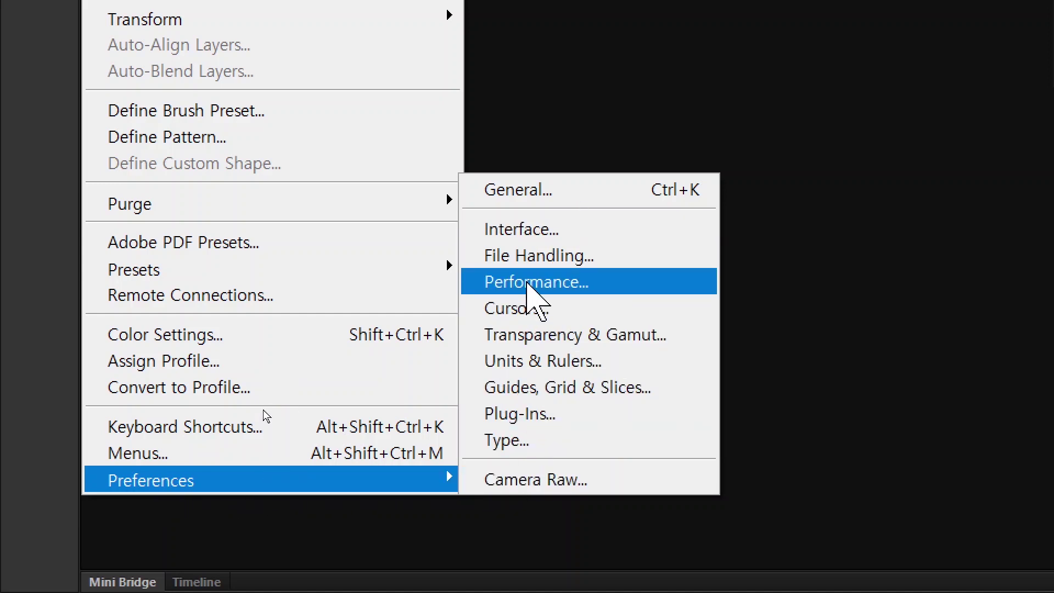
{"action": "left_click", "coordinate": [526, 283]}
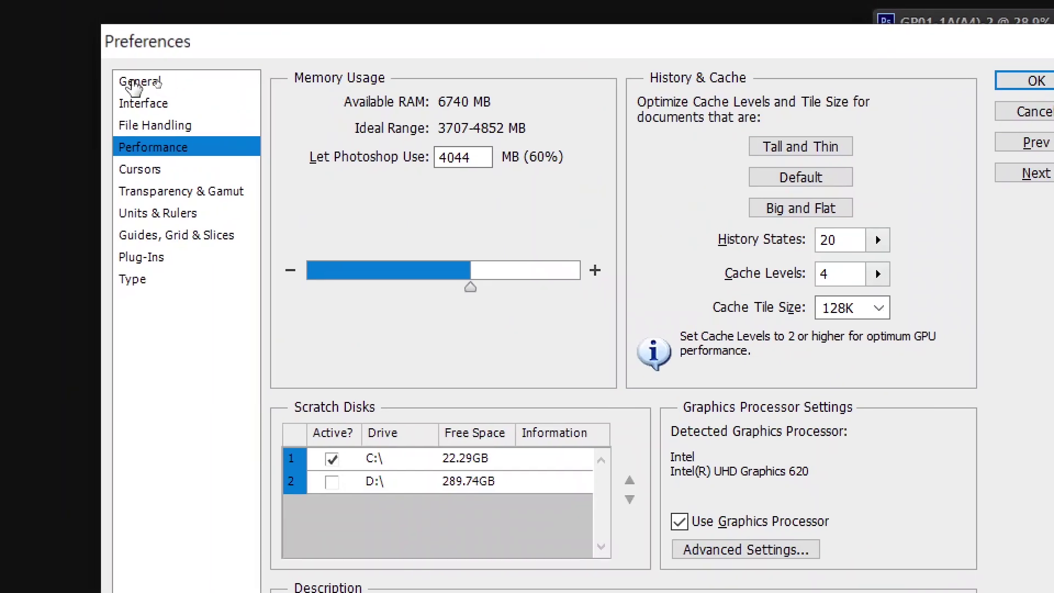
{"action": "left_click", "coordinate": [157, 81]}
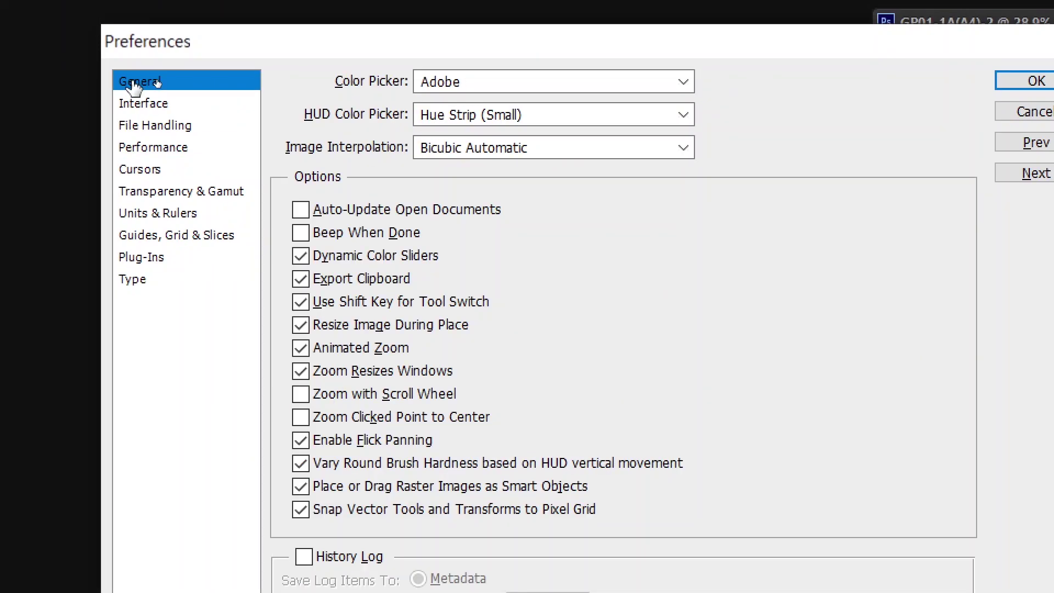
{"action": "left_click", "coordinate": [142, 105]}
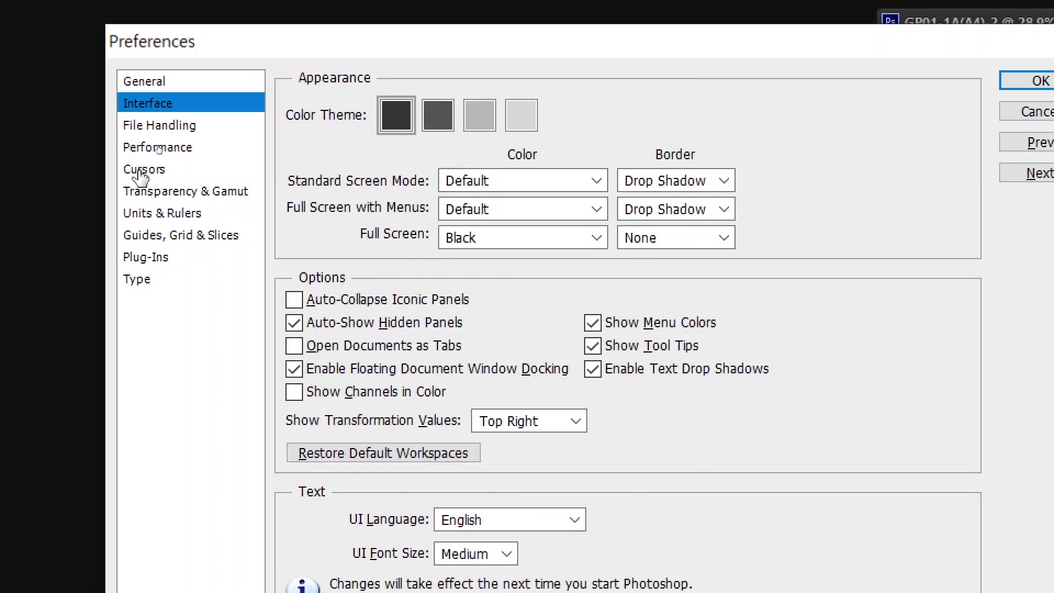
{"action": "left_click", "coordinate": [135, 283]}
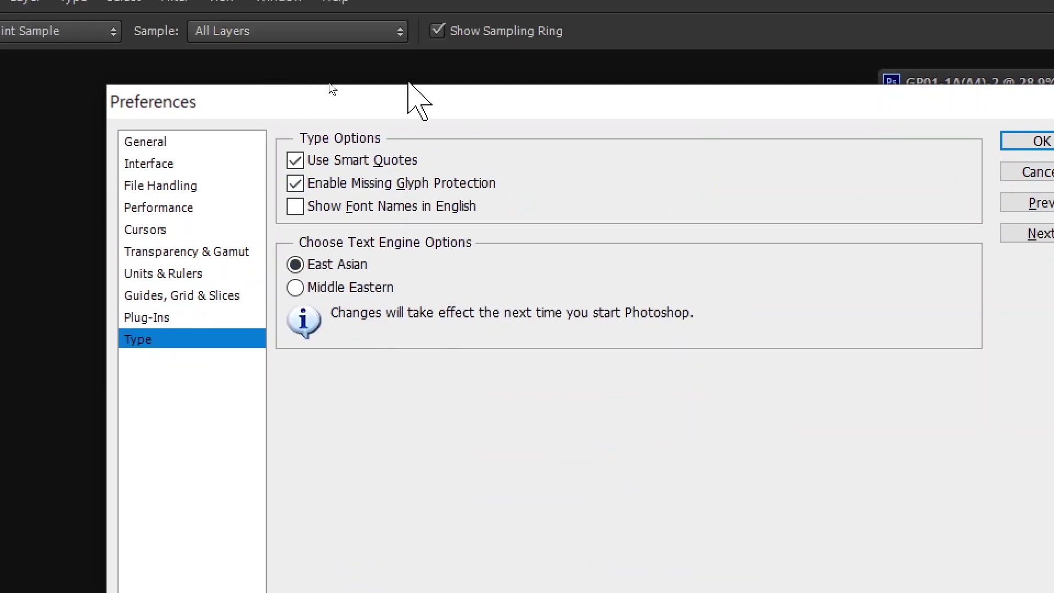
{"action": "left_click", "coordinate": [147, 143]}
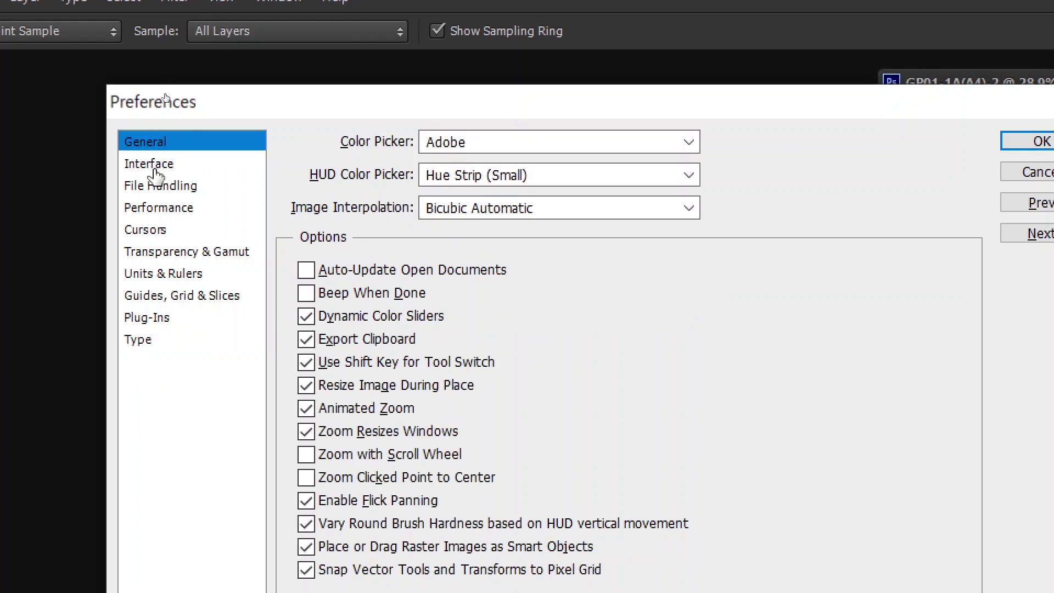
- Try the lightest Interface colour theme, revert to the darkest, then view Cursors settings
{"action": "left_click", "coordinate": [156, 164]}
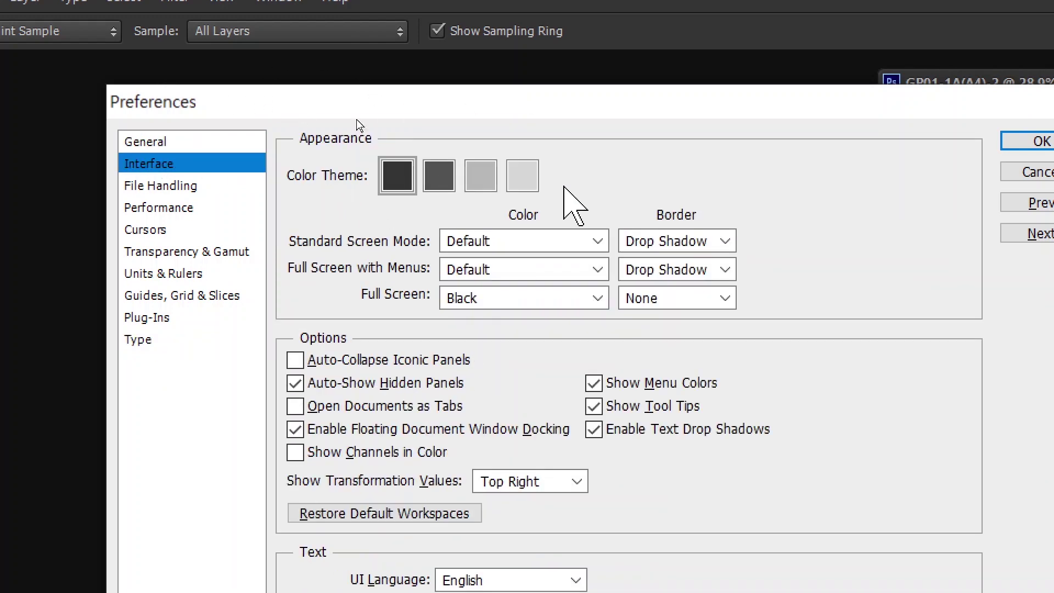
{"action": "left_click", "coordinate": [522, 173]}
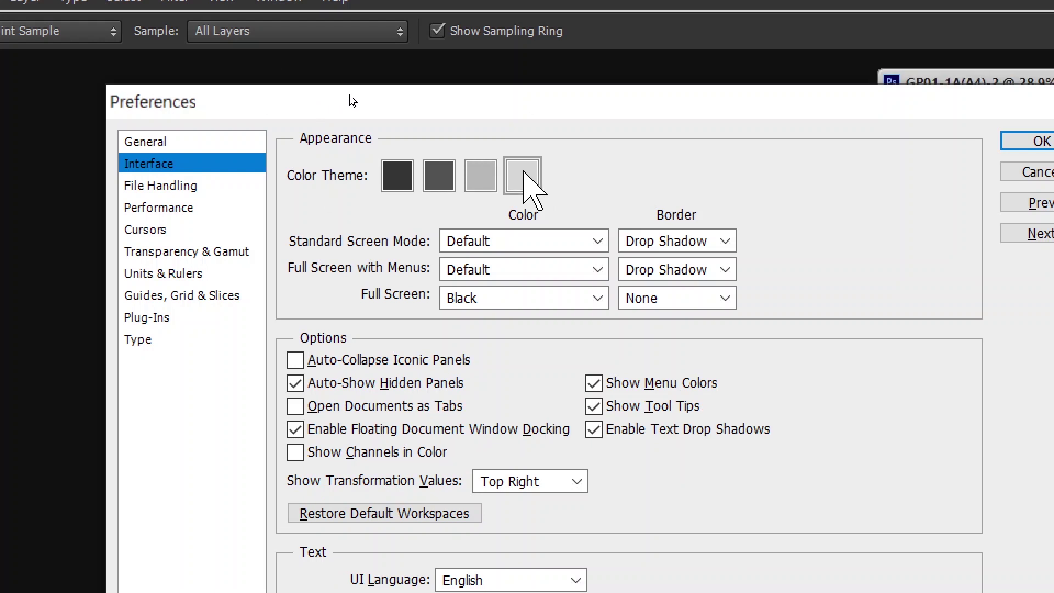
{"action": "left_click", "coordinate": [395, 177]}
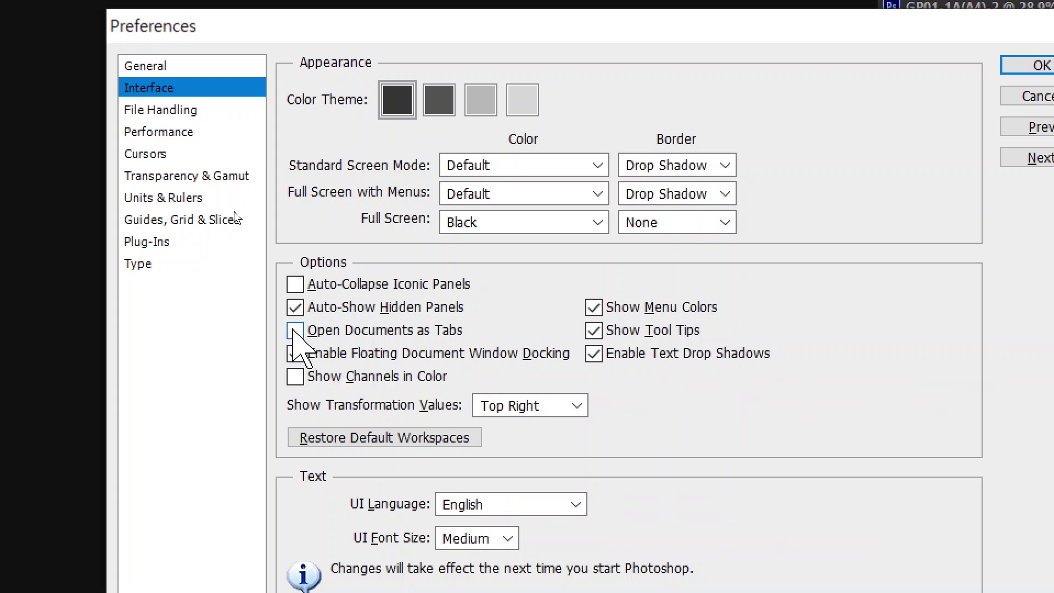
{"action": "key", "text": "alt"}
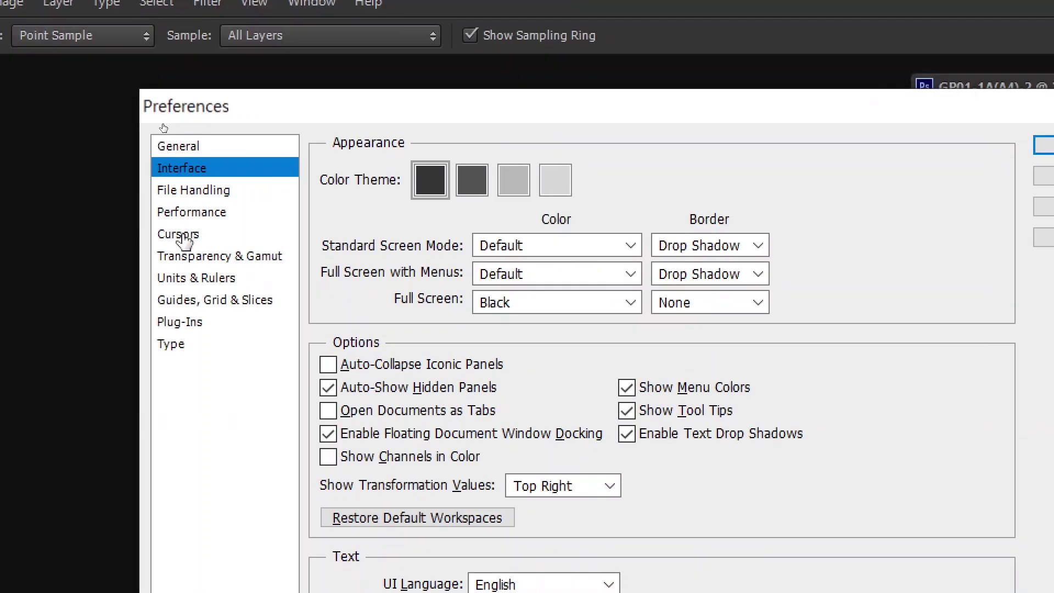
{"action": "left_click", "coordinate": [181, 235]}
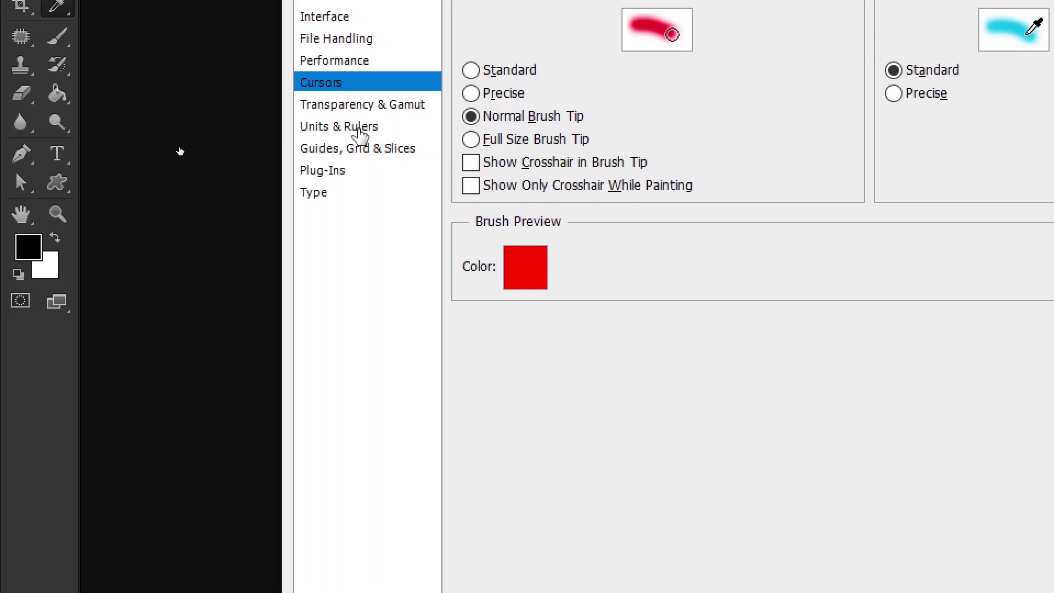
- Show the Units & Rulers preferences, with rulers in Pixels and type in Points
{"action": "left_click", "coordinate": [360, 130]}
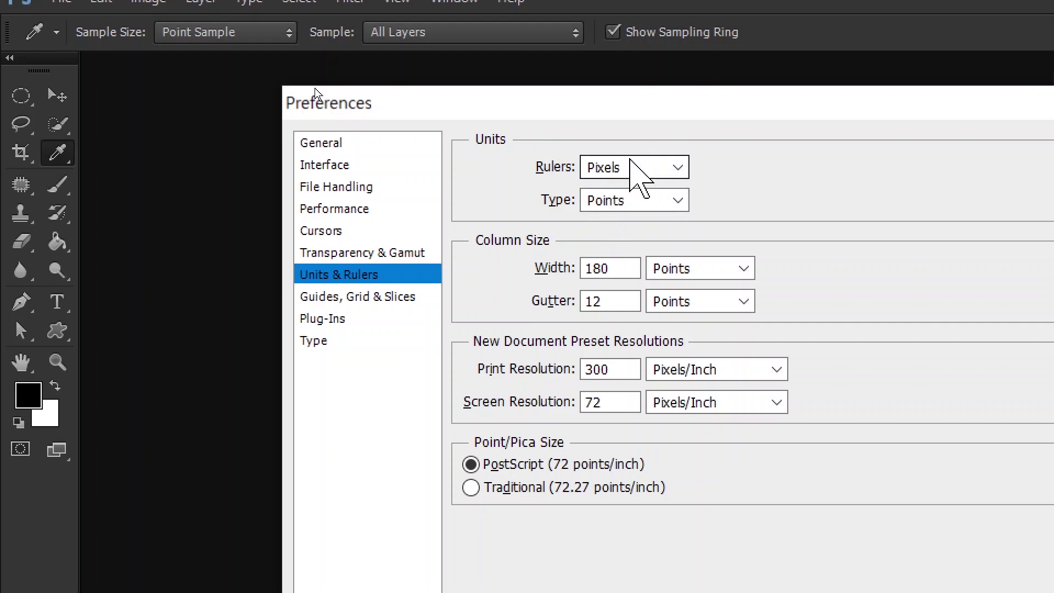
- Change the Guides colour from Black to Light Red under Guides, Grid & Slices
{"action": "left_click", "coordinate": [322, 299]}
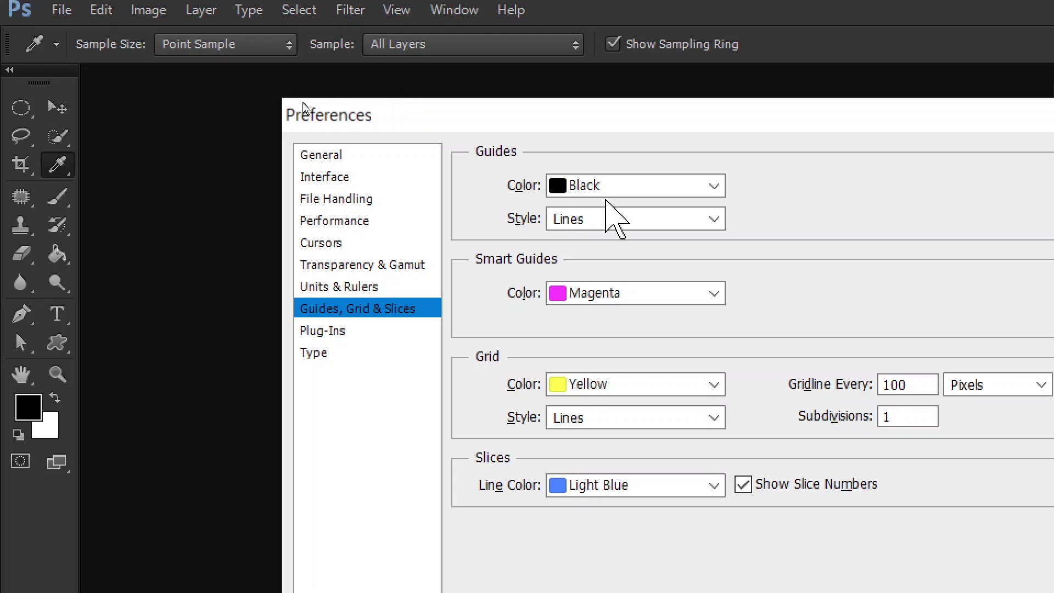
{"action": "left_click", "coordinate": [613, 188]}
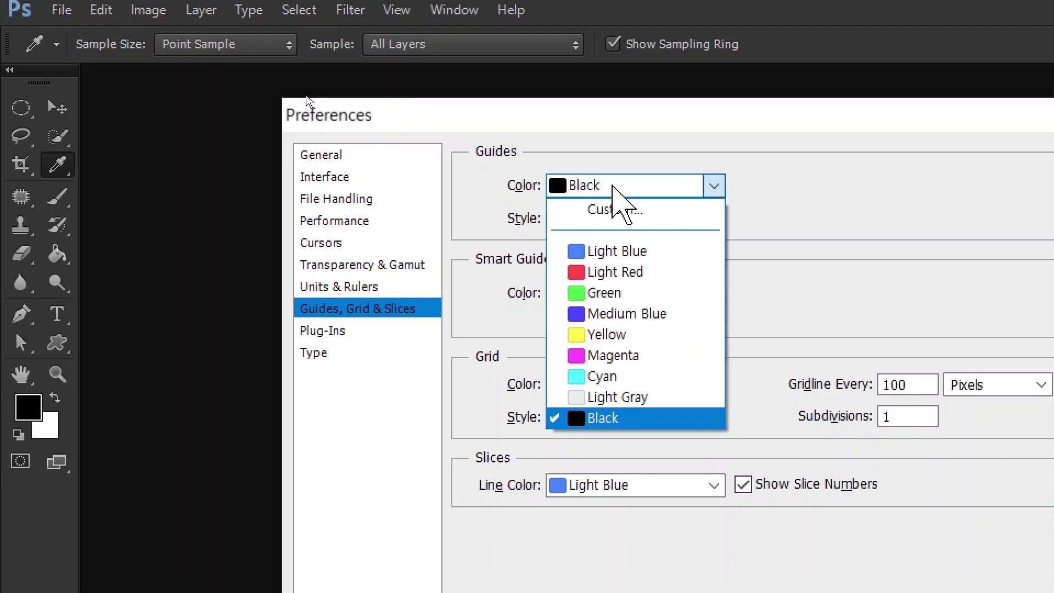
{"action": "left_click", "coordinate": [614, 187]}
{"action": "left_click", "coordinate": [614, 188]}
{"action": "left_click", "coordinate": [615, 272]}
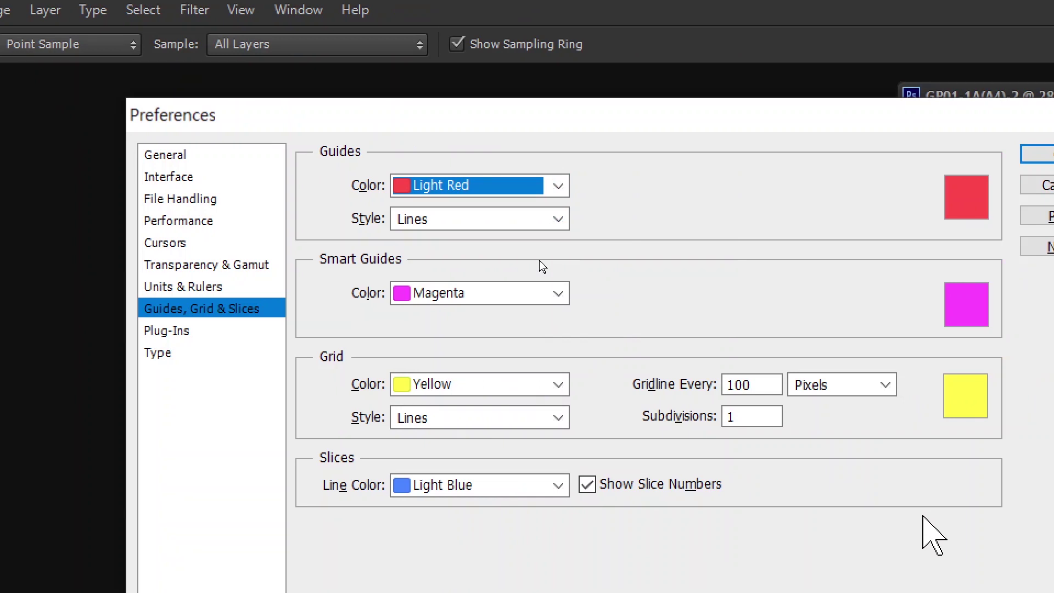
{"action": "key", "text": "alt"}
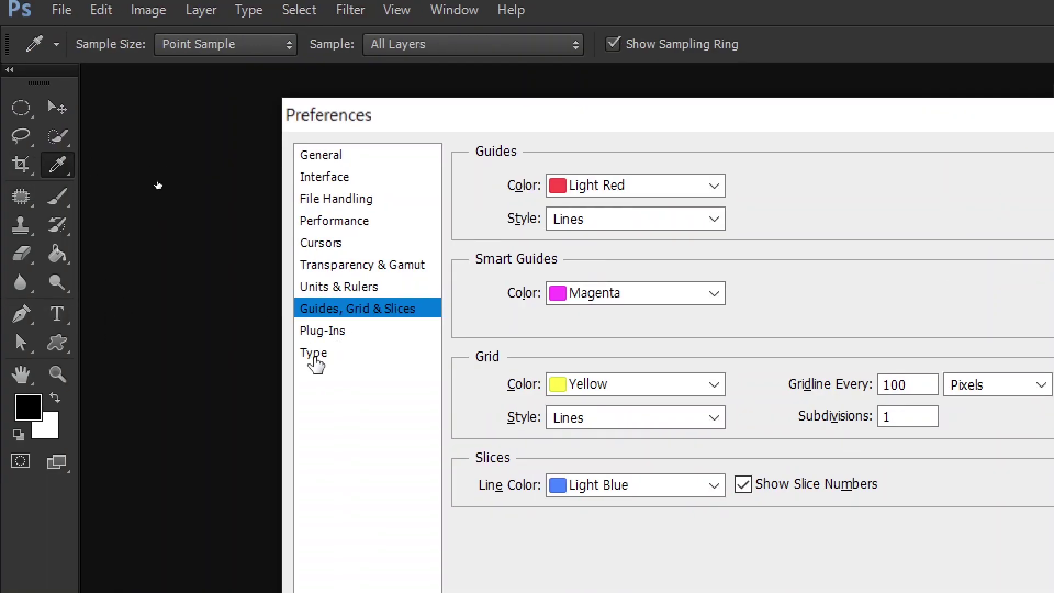
{"action": "left_click", "coordinate": [160, 355]}
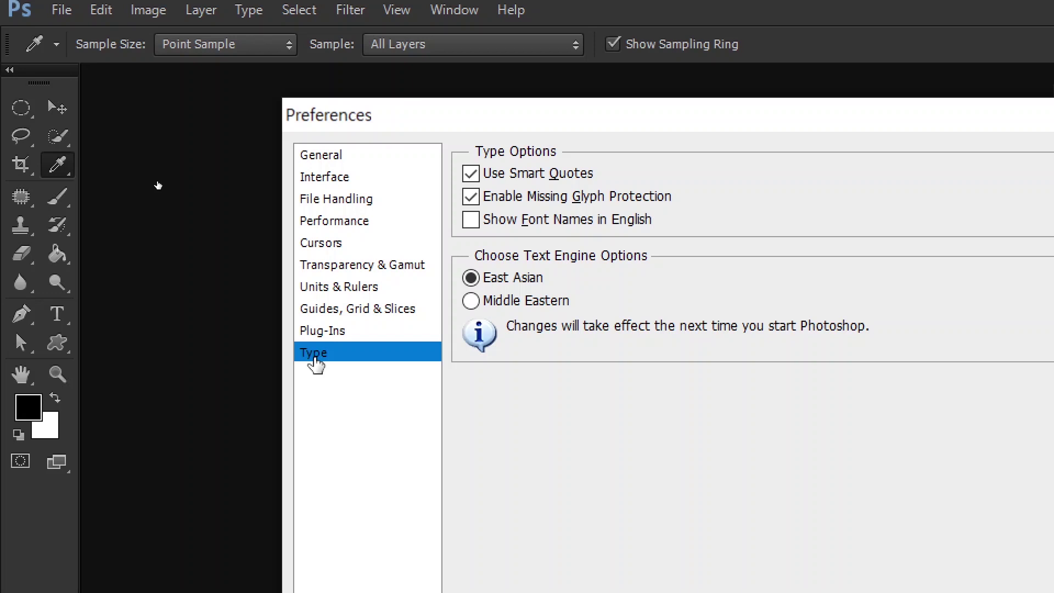
- Review the Units & Rulers, Cursors, Performance, File Handling and Interface pages, then accept Preferences
{"action": "left_click", "coordinate": [316, 354]}
{"action": "left_click", "coordinate": [335, 287]}
{"action": "left_click", "coordinate": [318, 244]}
{"action": "left_click", "coordinate": [323, 221]}
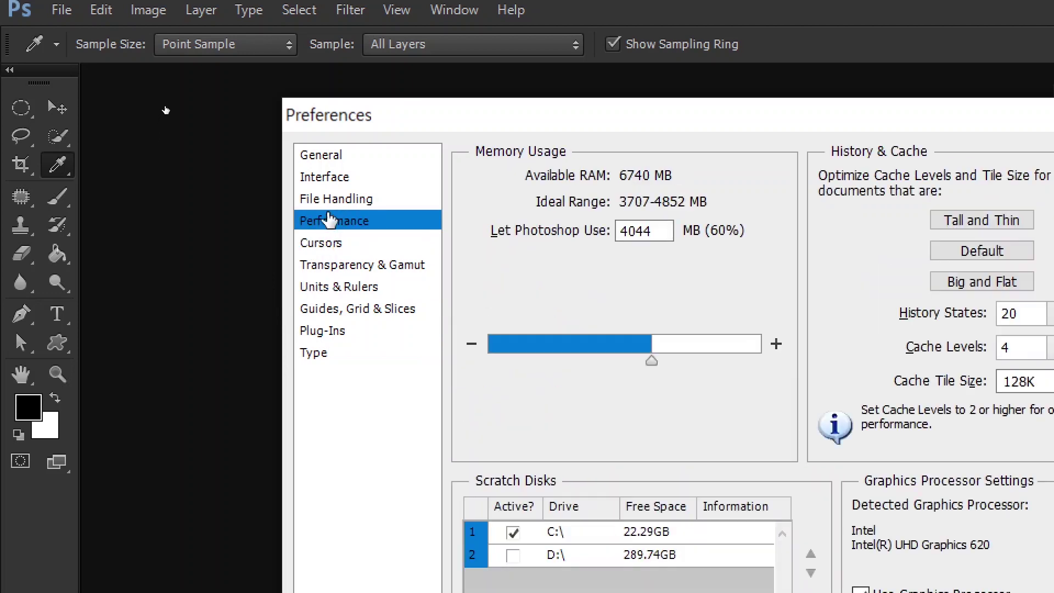
{"action": "left_click", "coordinate": [336, 203]}
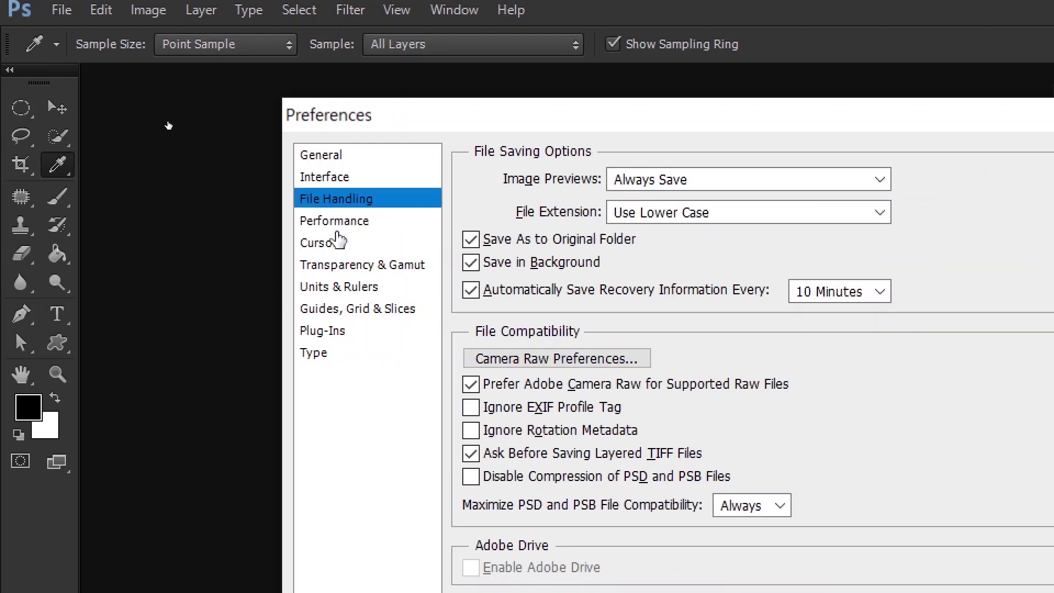
{"action": "left_click", "coordinate": [332, 177]}
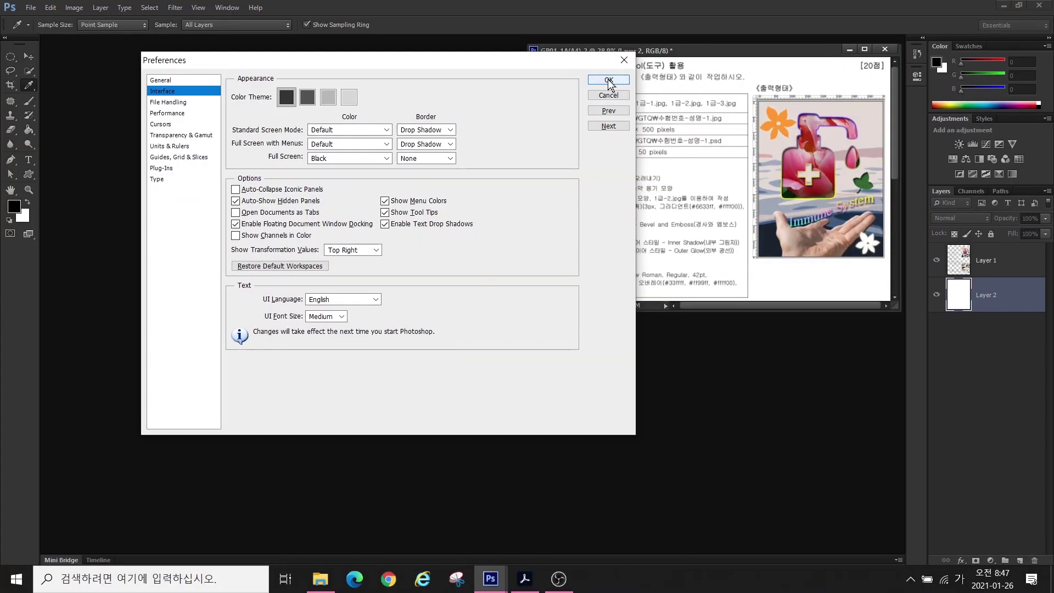
{"action": "left_click", "coordinate": [608, 80]}
{"action": "key", "text": "h"}
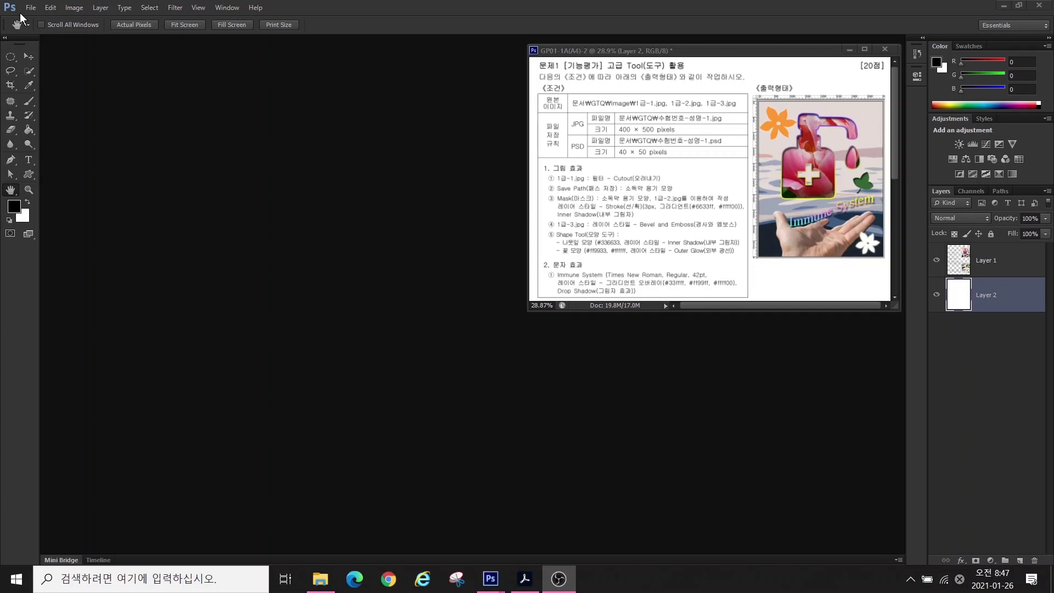
- Start a new document sized 400 × 500 pixels
{"action": "left_click", "coordinate": [31, 11]}
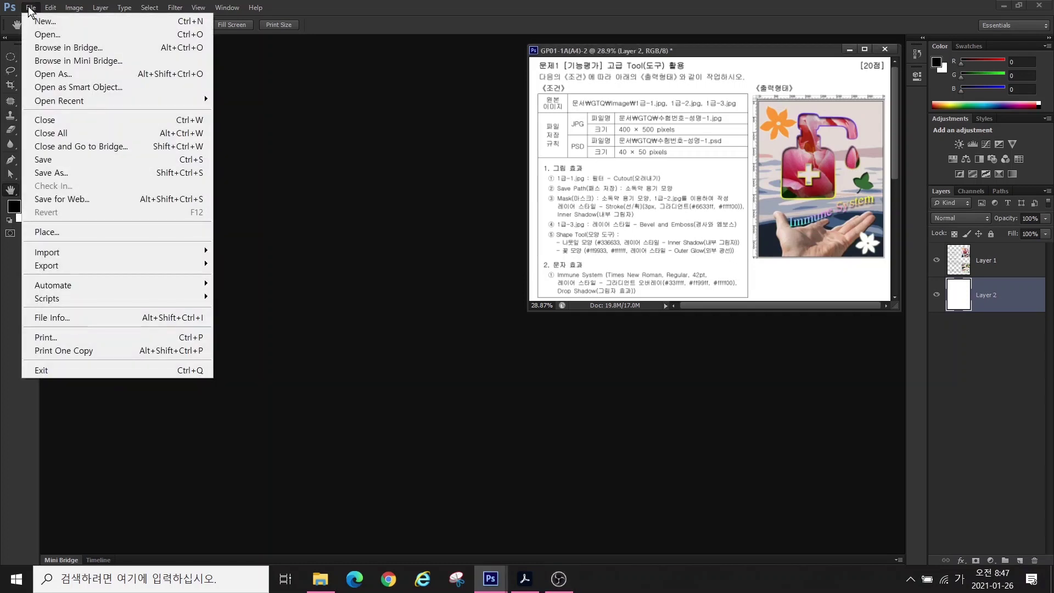
{"action": "left_click", "coordinate": [31, 15]}
{"action": "left_click", "coordinate": [38, 21]}
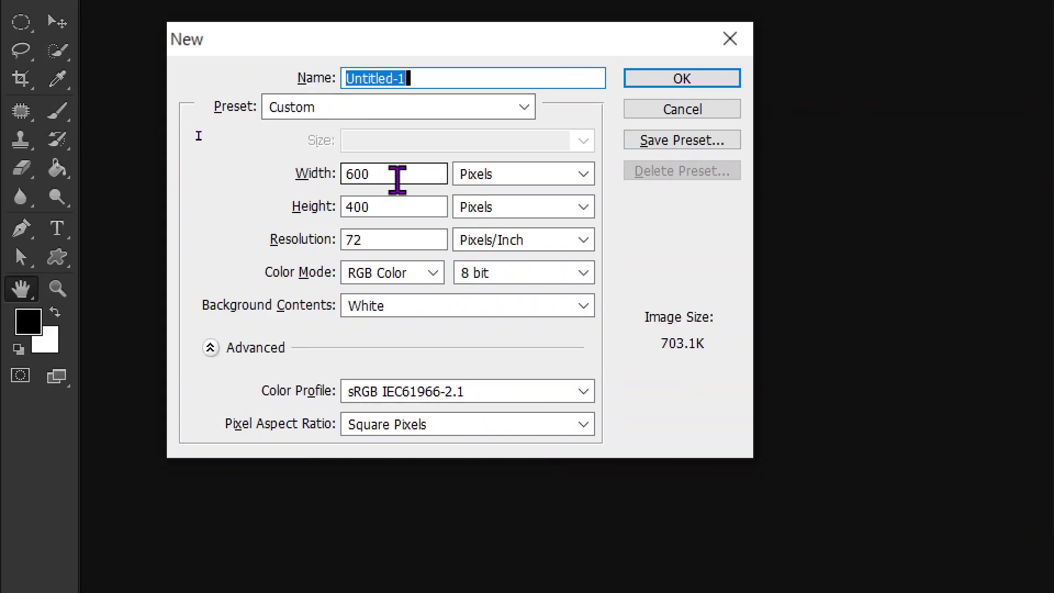
{"action": "double_click", "coordinate": [391, 179]}
{"action": "type", "text": "400"}
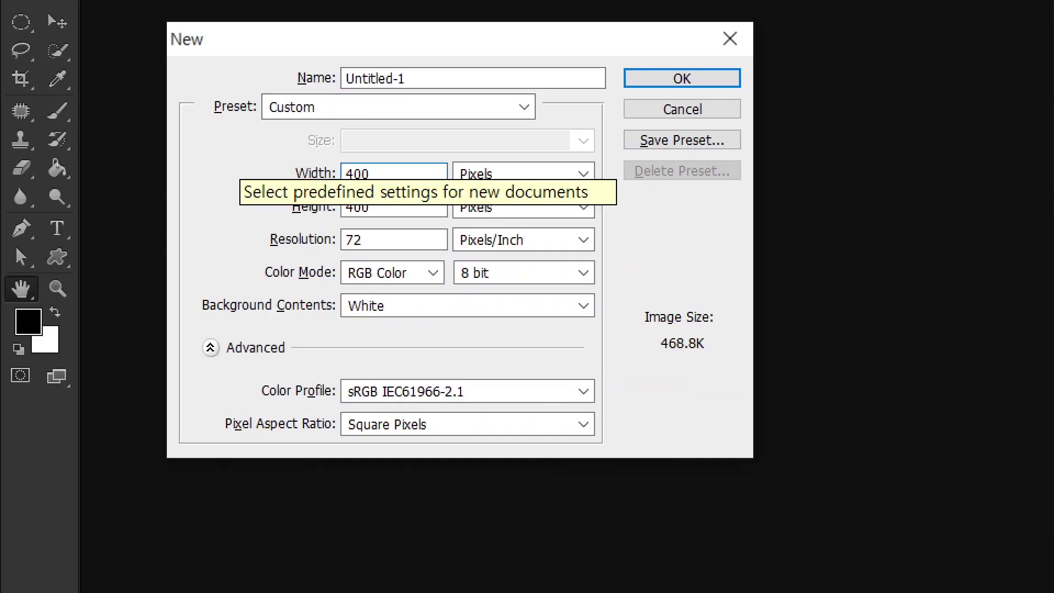
{"action": "key", "text": "Tab"}
{"action": "key", "text": "Tab"}
{"action": "type", "text": "500"}
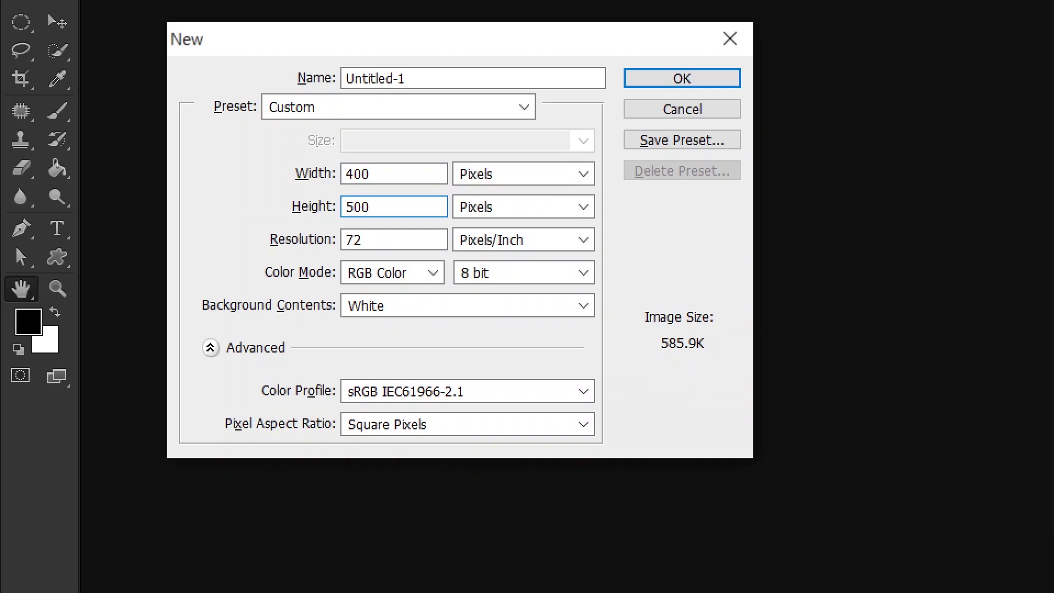
{"action": "key", "text": "alt"}
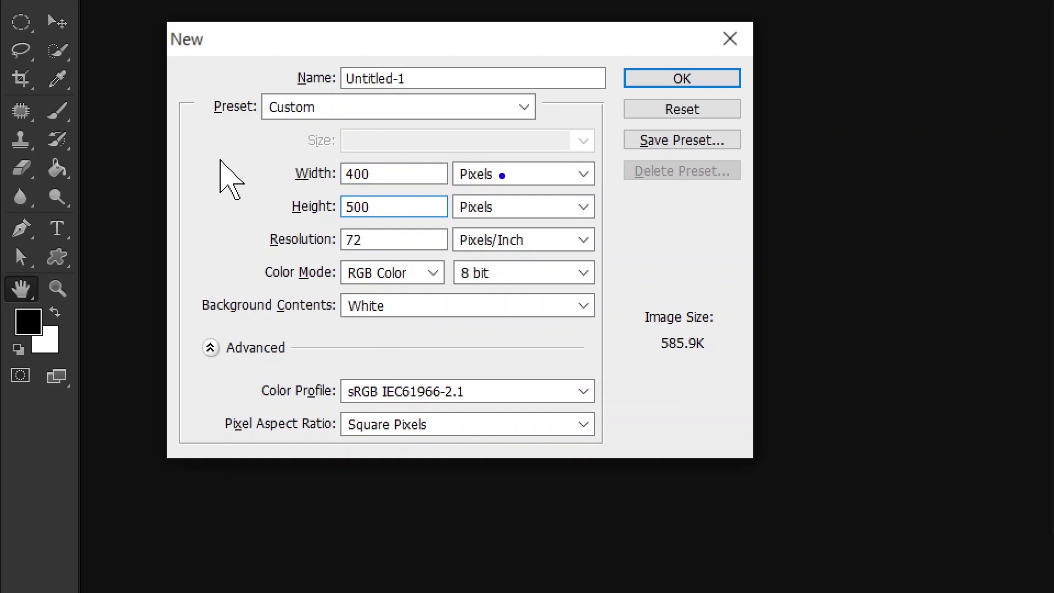
{"action": "left_click_drag", "start_coordinate": [501, 173], "coordinate": [590, 115]}
{"action": "left_click_drag", "start_coordinate": [505, 210], "coordinate": [582, 244]}
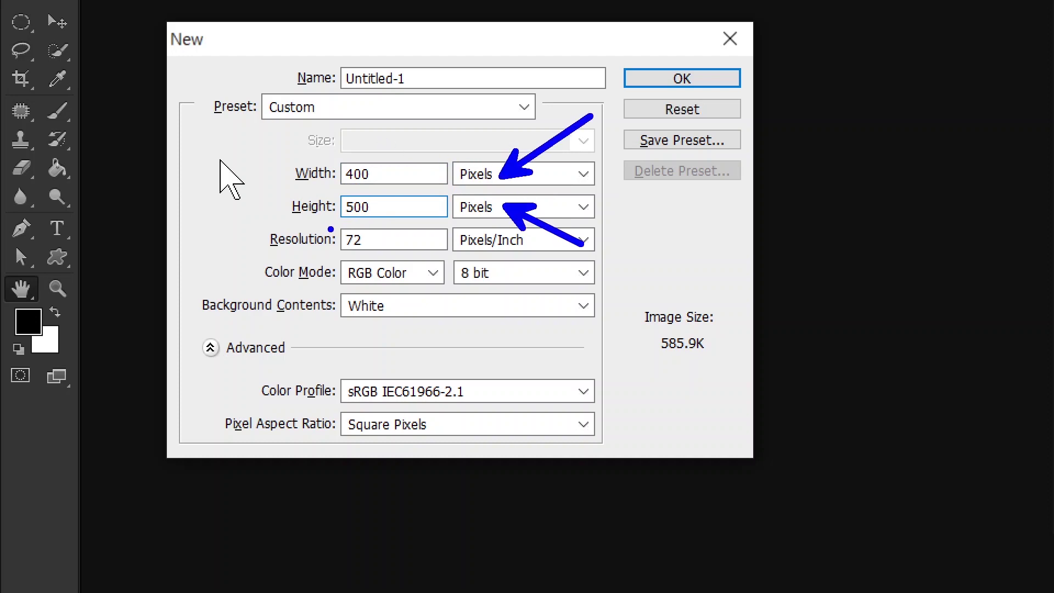
{"action": "left_click_drag", "start_coordinate": [328, 226], "coordinate": [447, 257]}
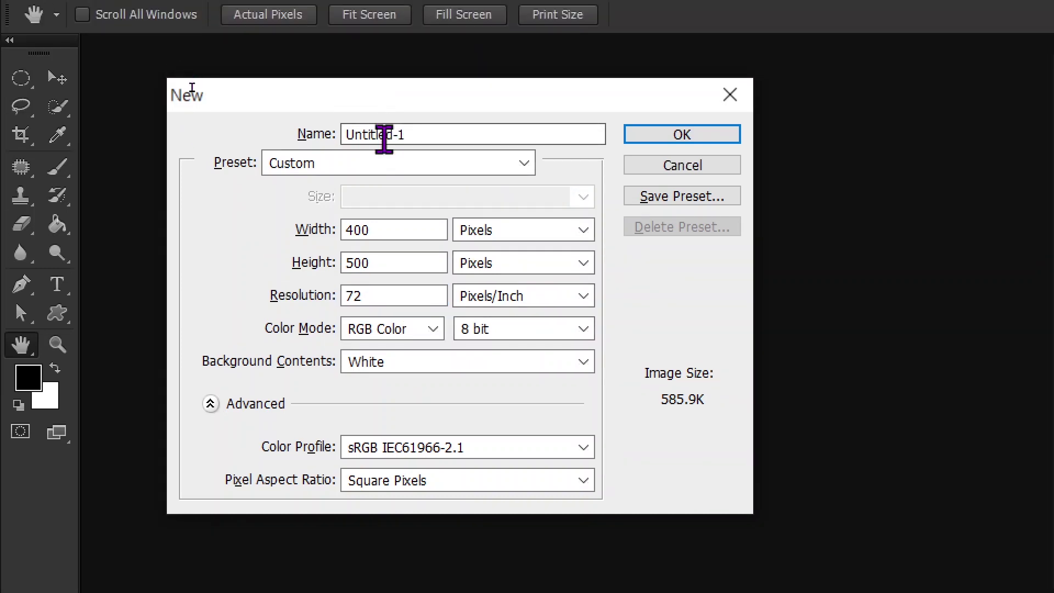
- Name the document with the examinee's ID number and name, and create it
{"action": "left_click_drag", "start_coordinate": [413, 74], "coordinate": [293, 77]}
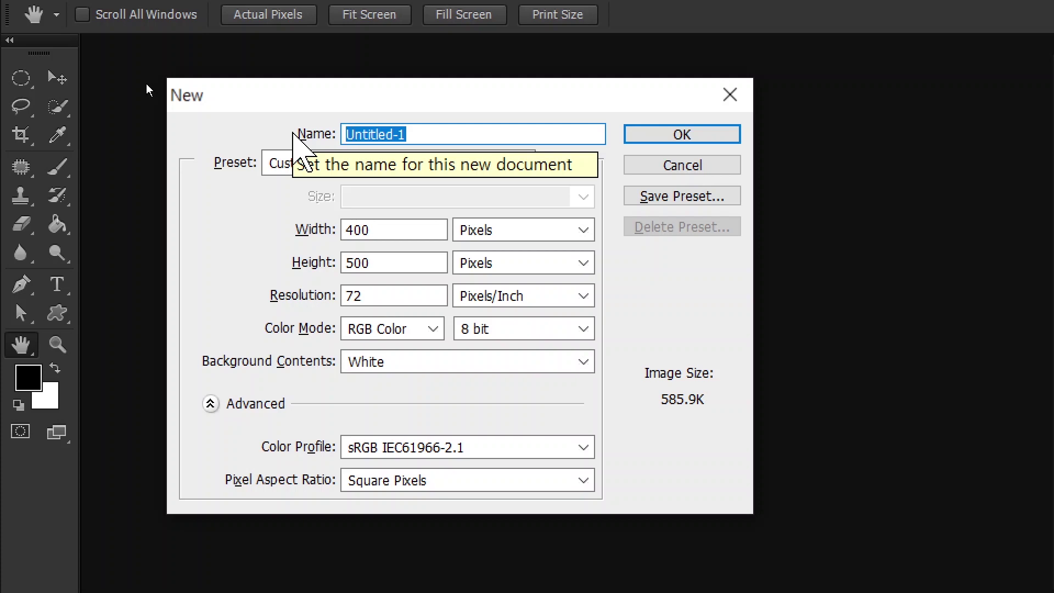
{"action": "type", "text": "12345678-q"}
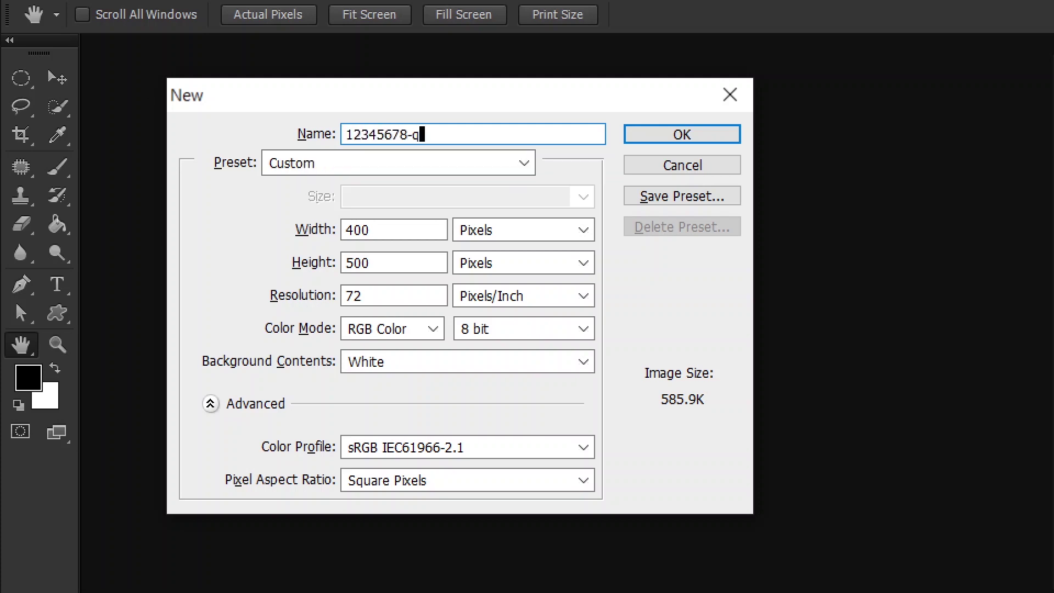
{"action": "key", "text": "BackSpace"}
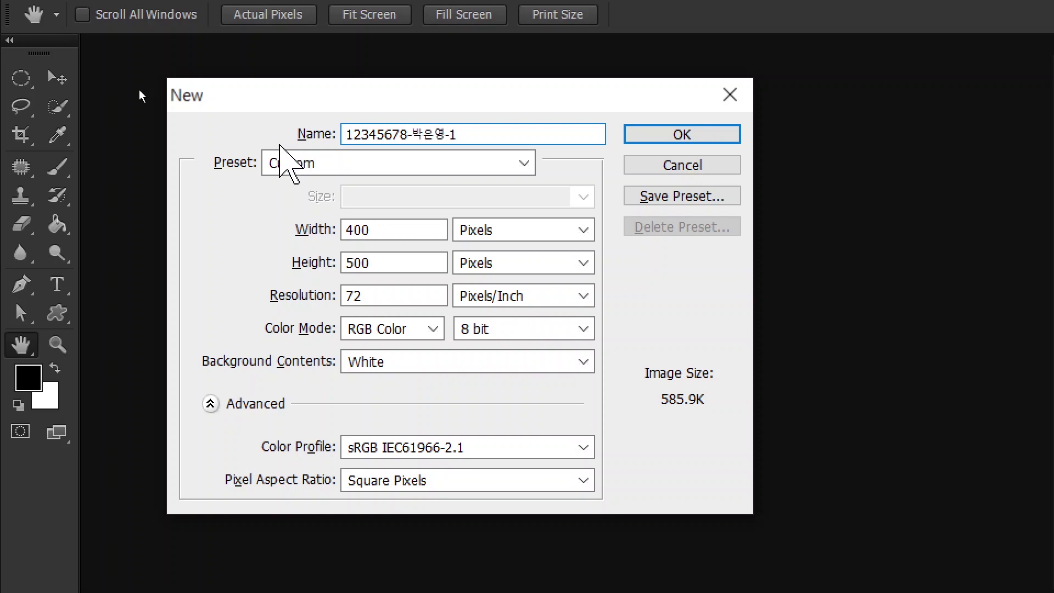
{"action": "left_click", "coordinate": [681, 135]}
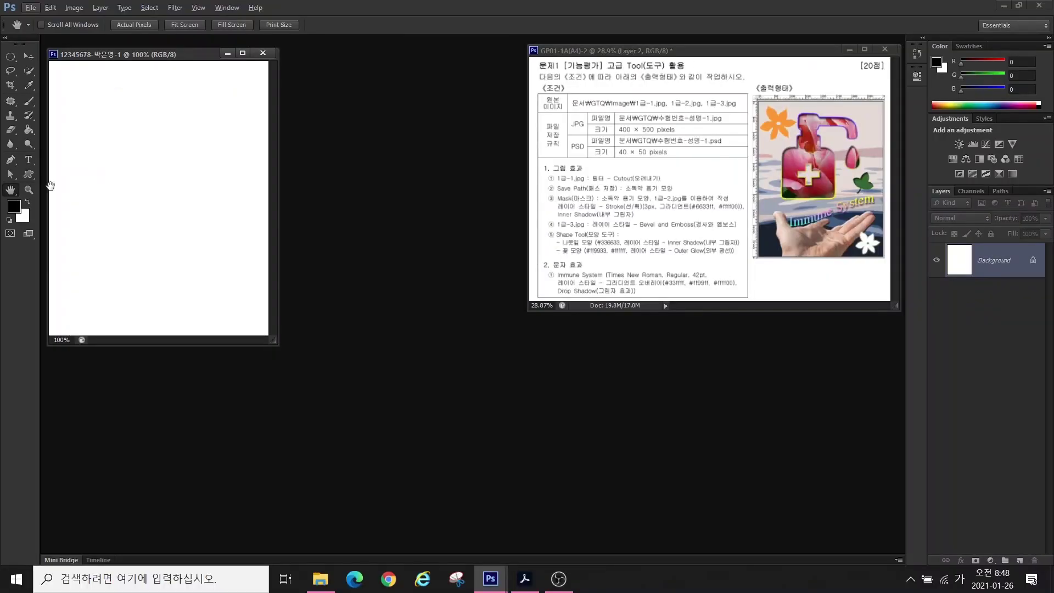
- Fit the blank document to the screen and turn on pixel rulers along its edges
{"action": "left_click", "coordinate": [9, 193]}
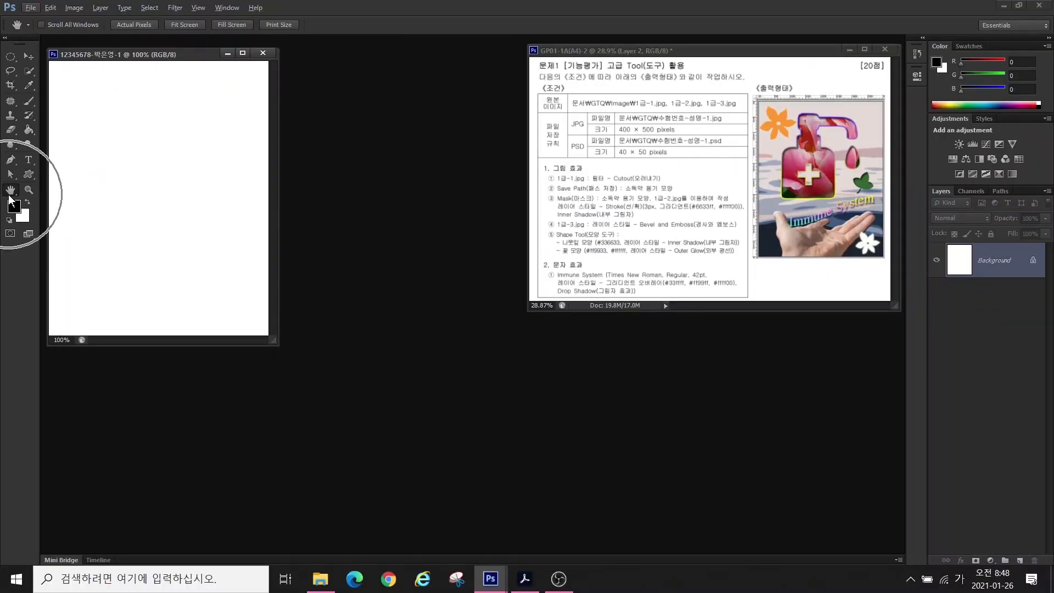
{"action": "double_click", "coordinate": [10, 193]}
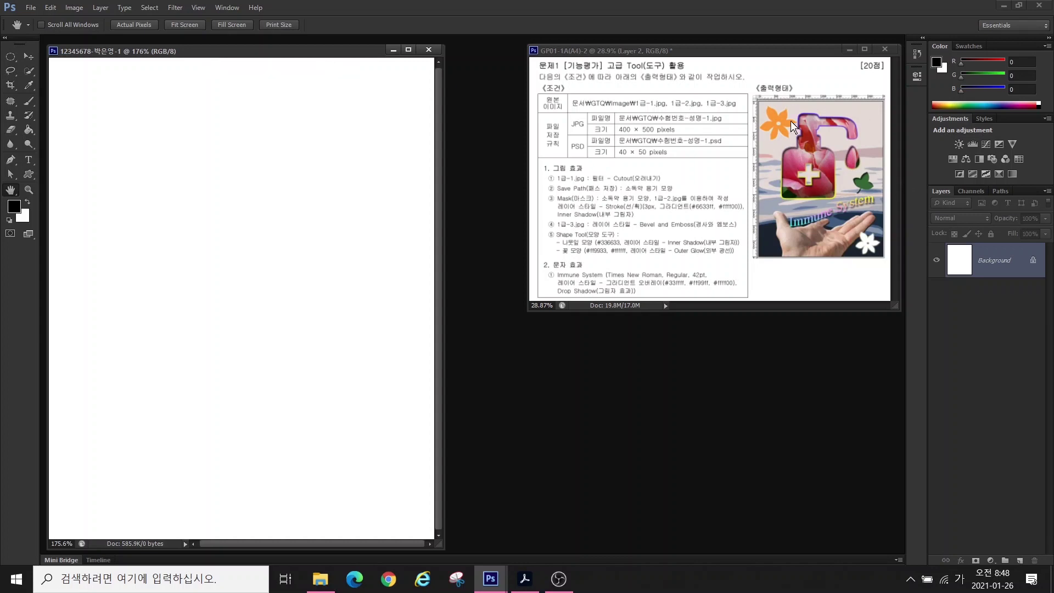
{"action": "left_click", "coordinate": [198, 8]}
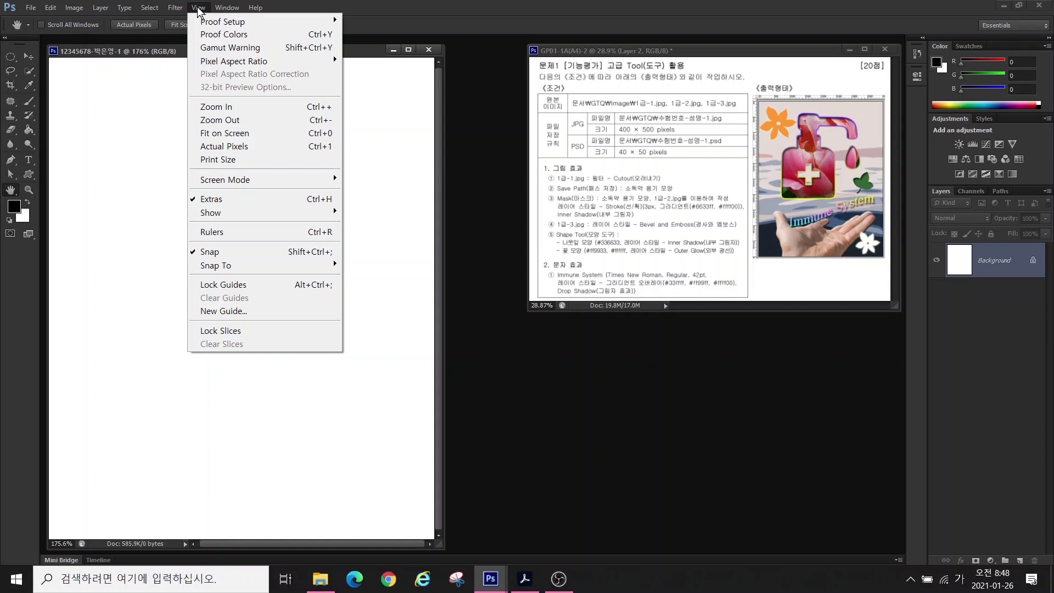
{"action": "left_click", "coordinate": [226, 236]}
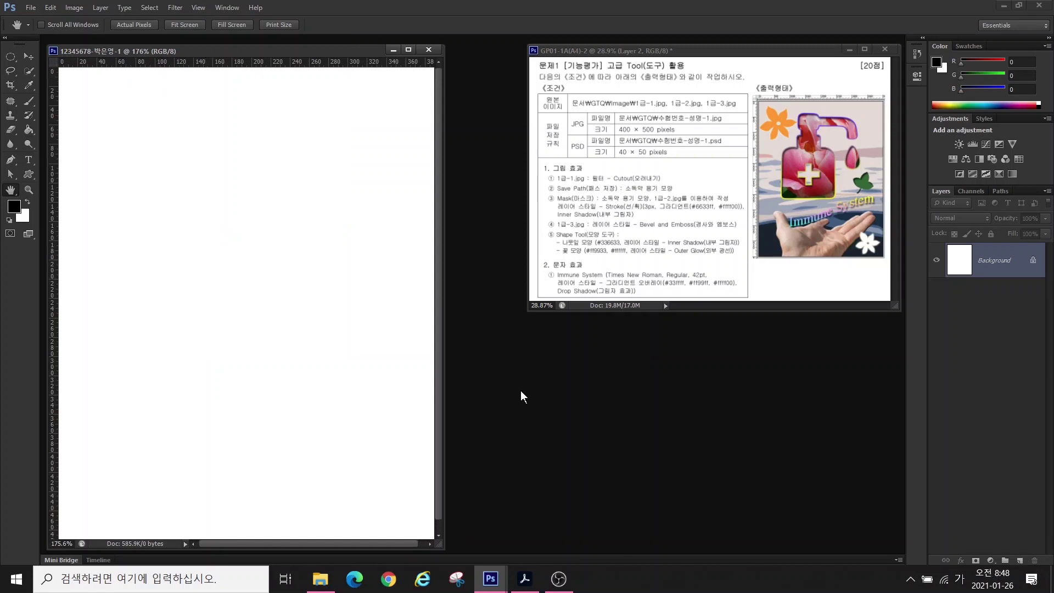
{"action": "key", "text": "ctrl+o"}
- Open 1급-1.jpg from Documents > GTQ > image and float it in its own window
{"action": "left_click", "coordinate": [359, 226]}
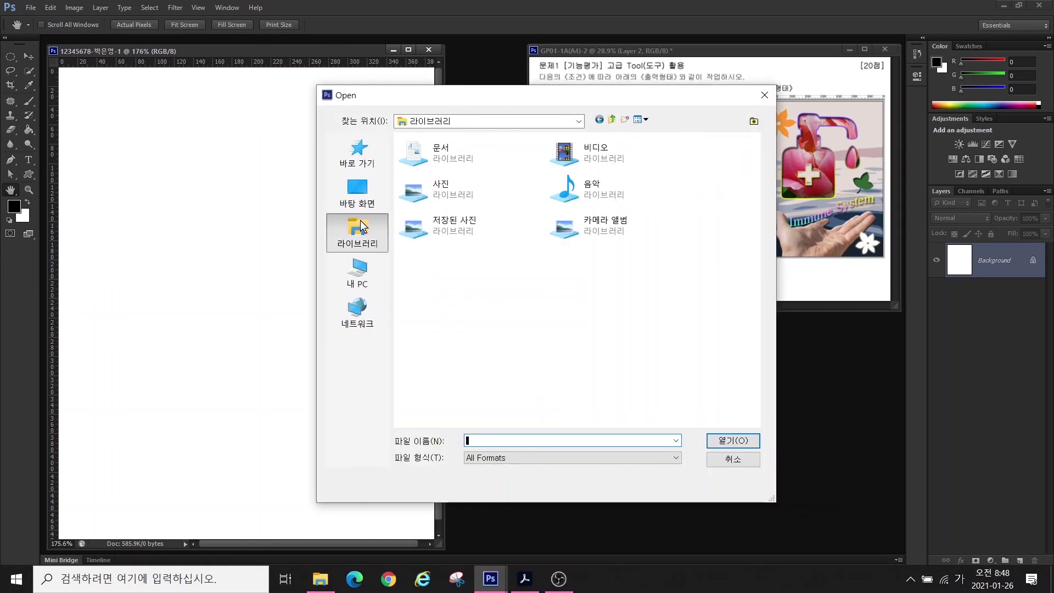
{"action": "double_click", "coordinate": [423, 150]}
{"action": "double_click", "coordinate": [420, 183]}
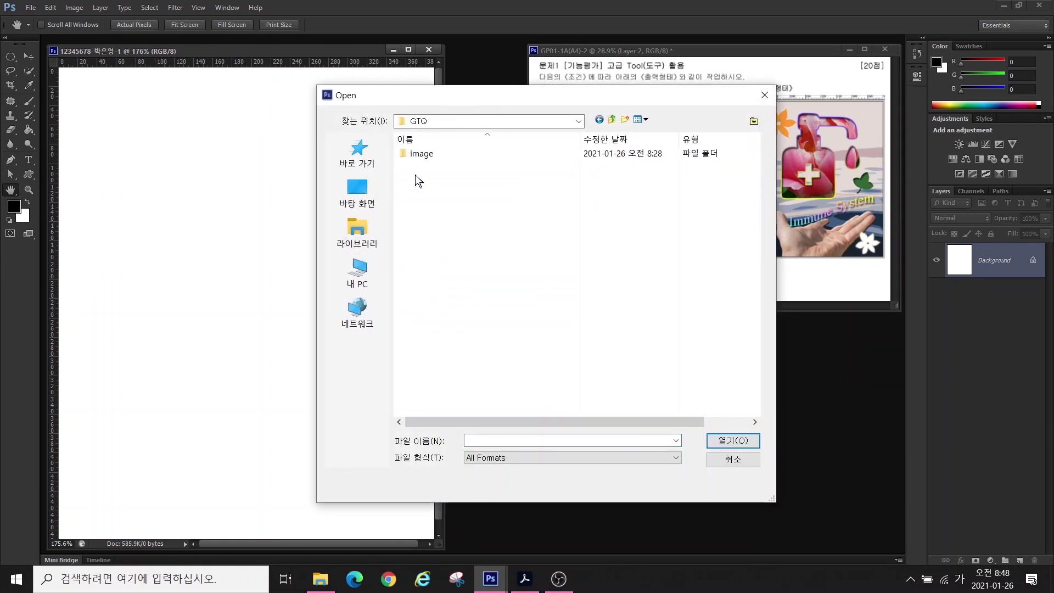
{"action": "double_click", "coordinate": [420, 154]}
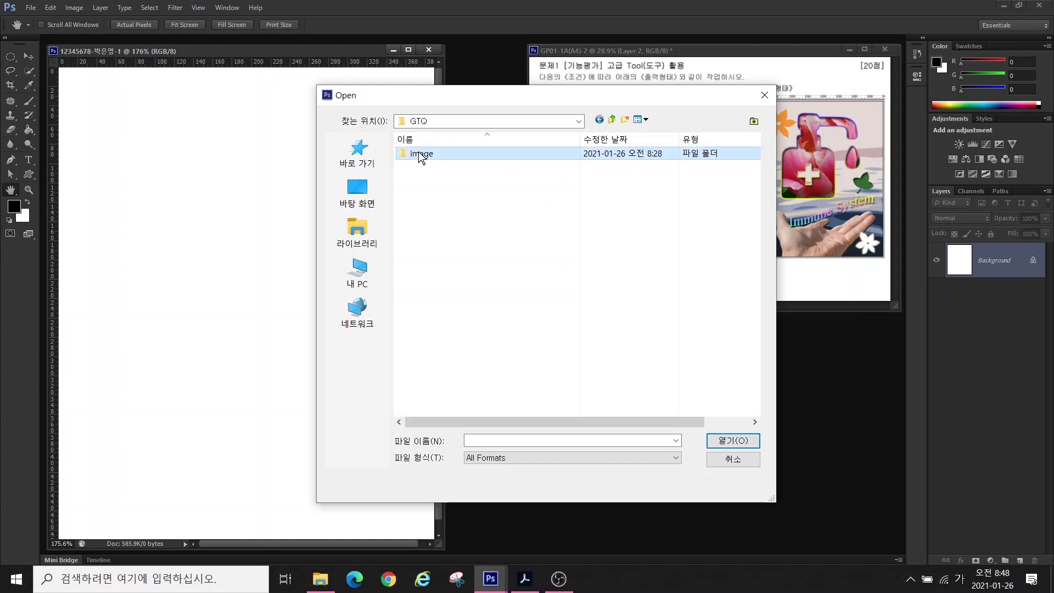
{"action": "left_click", "coordinate": [448, 199]}
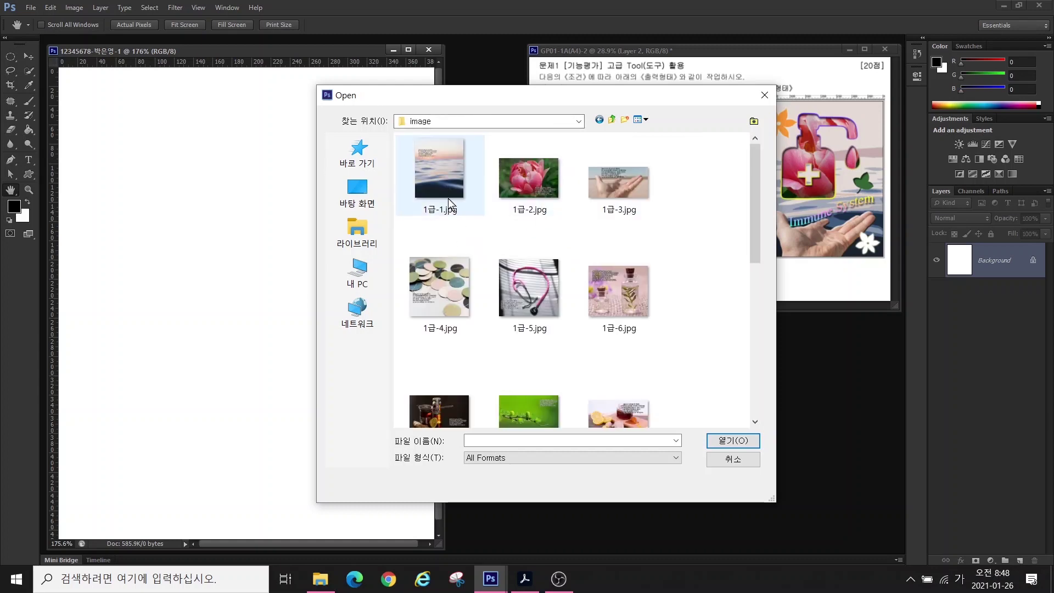
{"action": "left_click", "coordinate": [733, 440]}
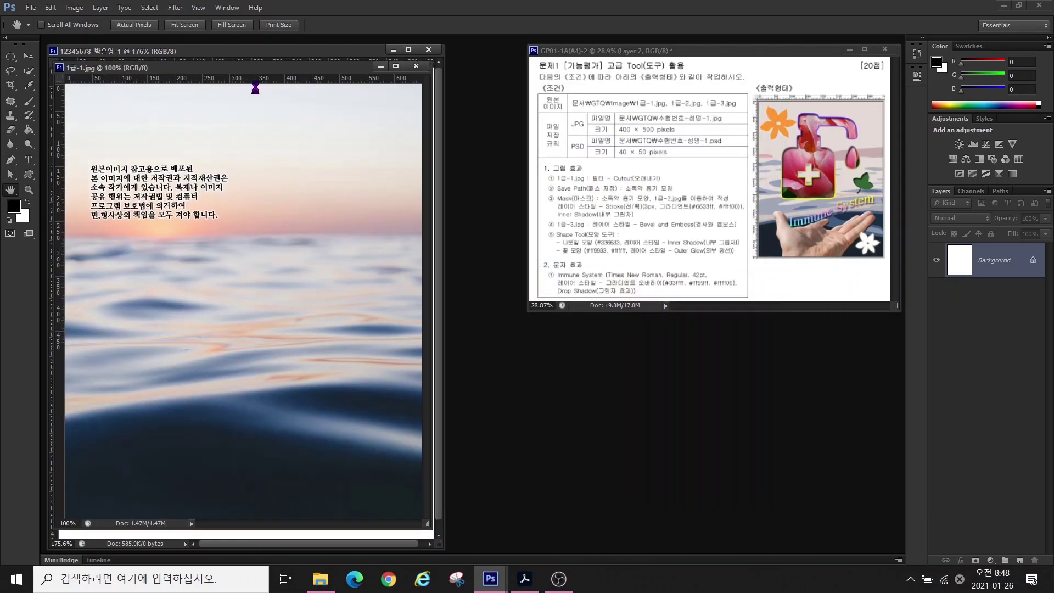
{"action": "left_click_drag", "start_coordinate": [242, 71], "coordinate": [410, 120]}
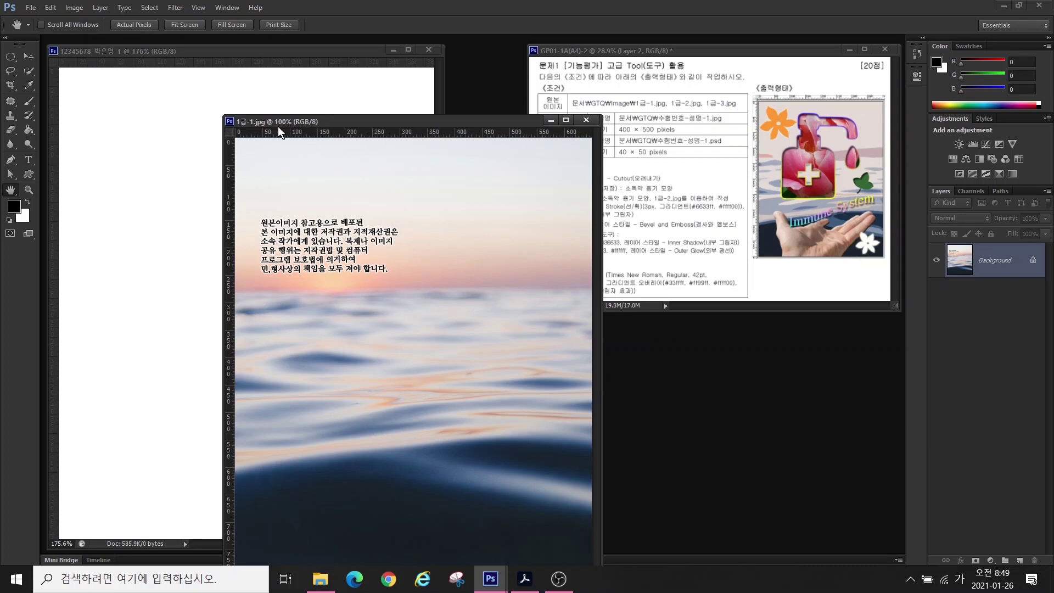
{"action": "left_click", "coordinate": [75, 8]}
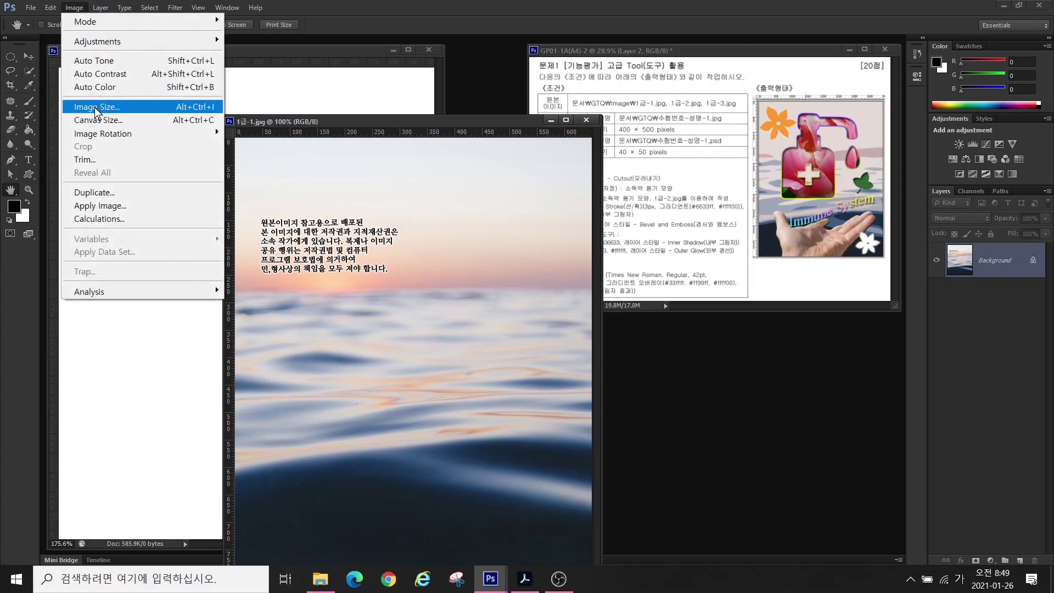
- Resample 1급-1.jpg proportionally to 410 × 500 pixels with Constrain Proportions on
{"action": "left_click", "coordinate": [95, 107]}
{"action": "type", "text": "400"}
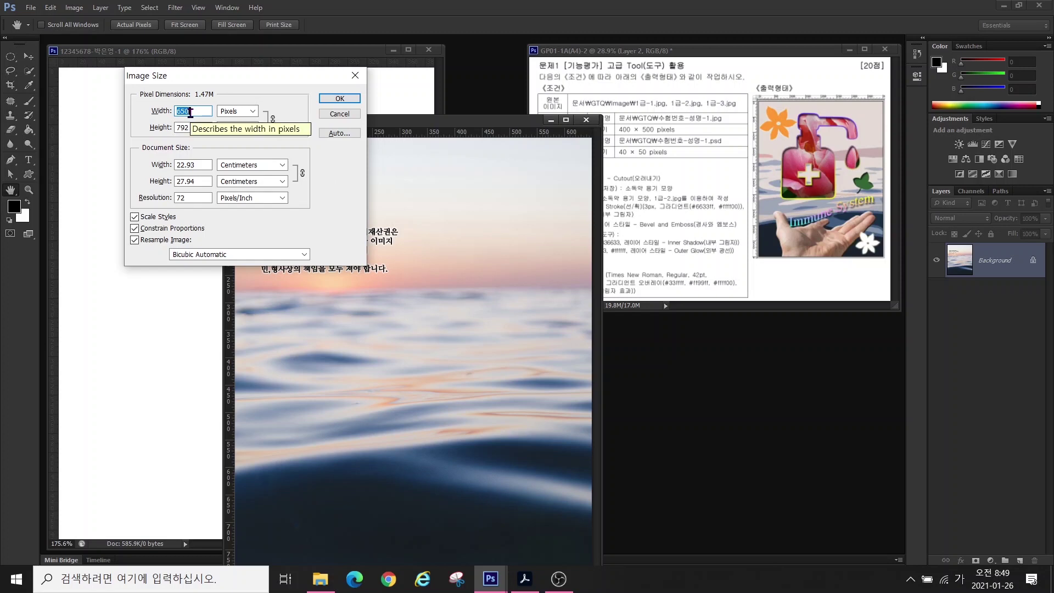
{"action": "type", "text": "400"}
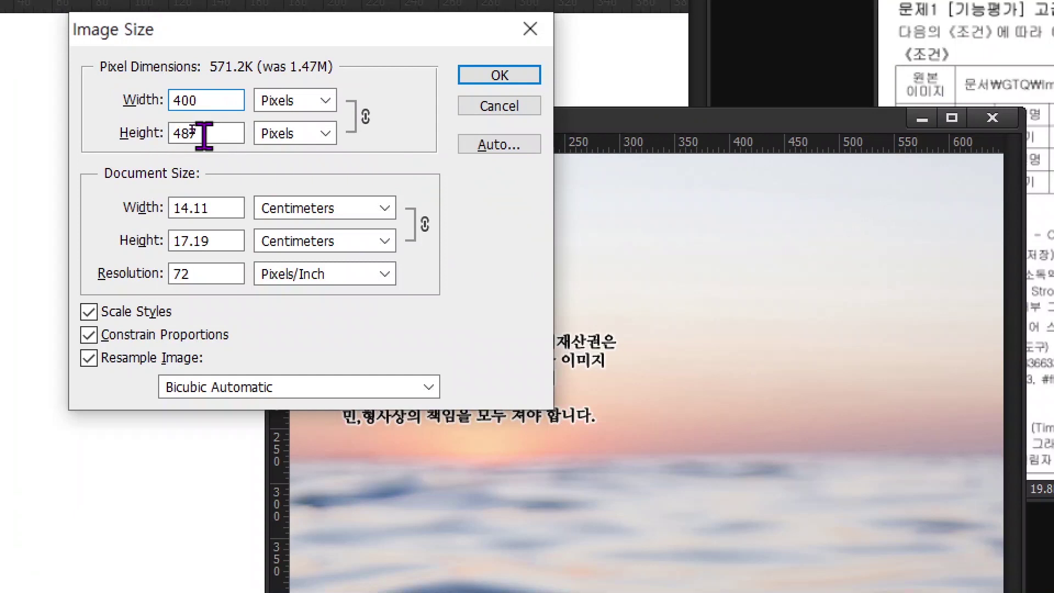
{"action": "double_click", "coordinate": [204, 135]}
{"action": "type", "text": "500"}
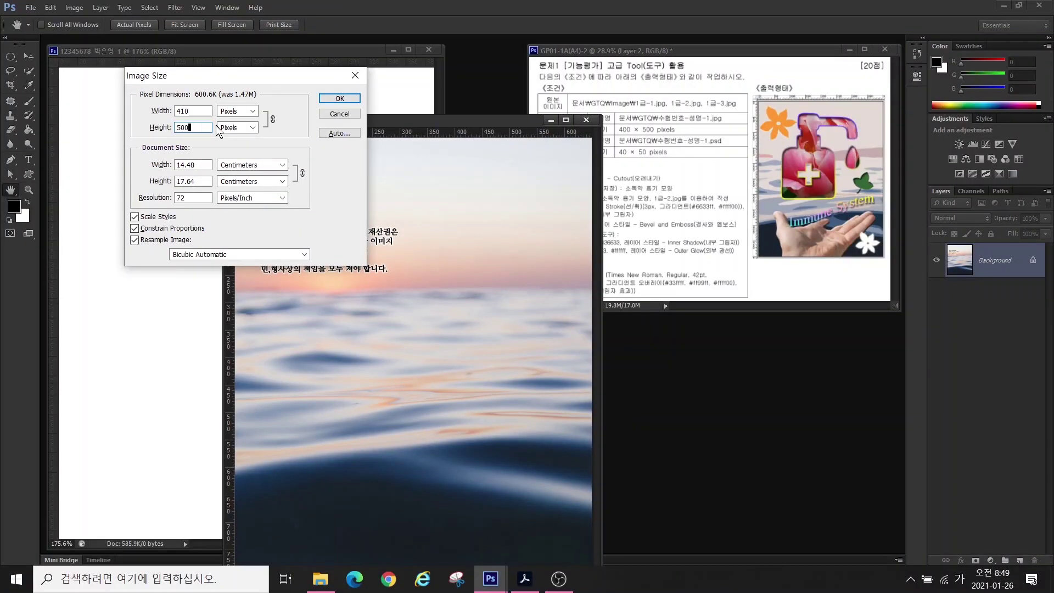
{"action": "left_click", "coordinate": [324, 99]}
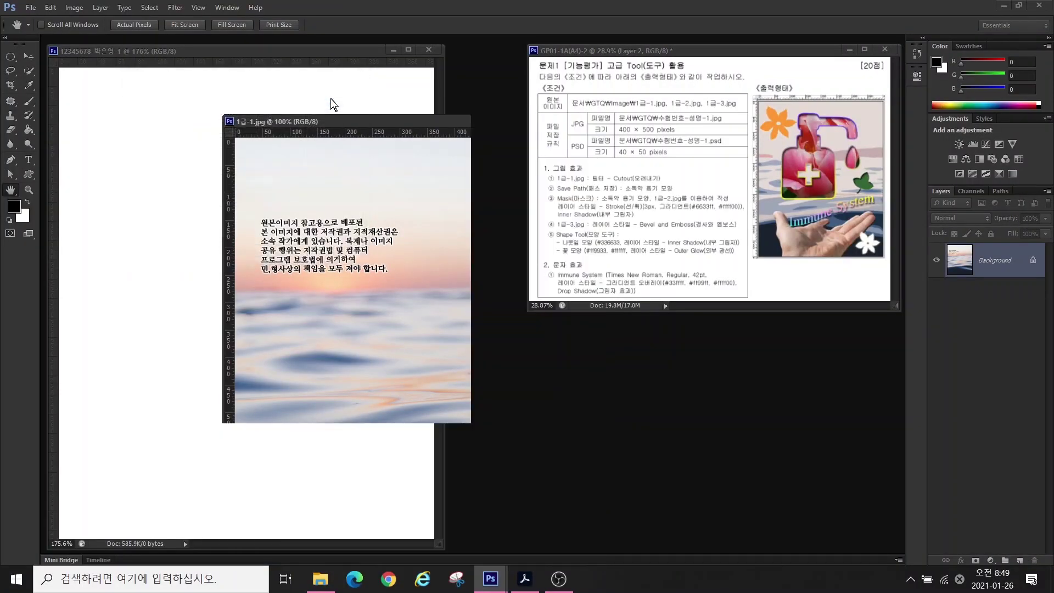
- Bring the sea photo into the new document as Layer 1, then close 1급-1.jpg without saving
{"action": "left_click_drag", "start_coordinate": [330, 118], "coordinate": [369, 125]}
{"action": "left_click", "coordinate": [28, 56]}
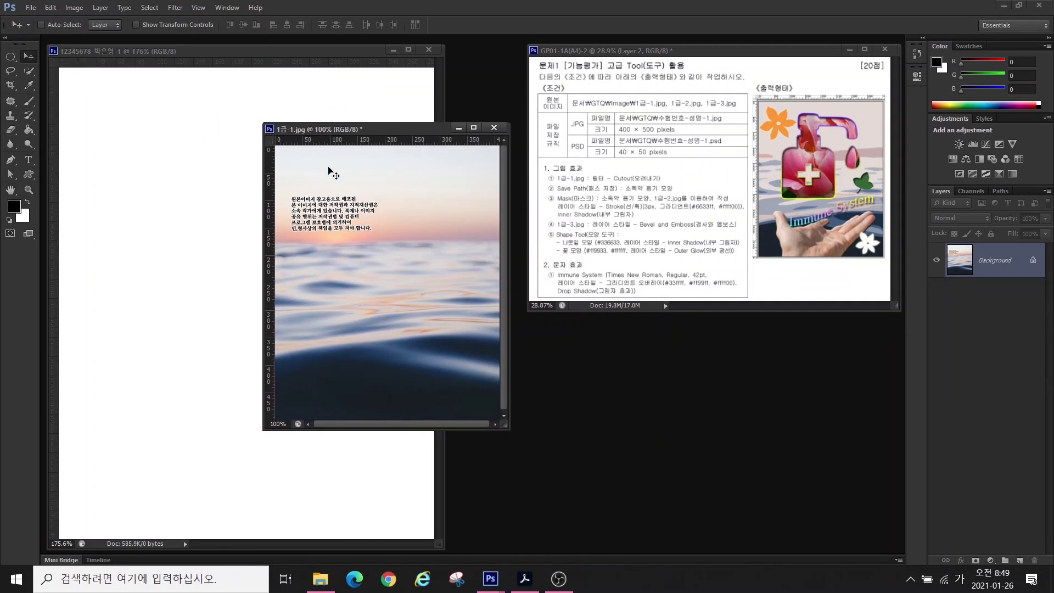
{"action": "left_click_drag", "start_coordinate": [325, 177], "coordinate": [190, 171]}
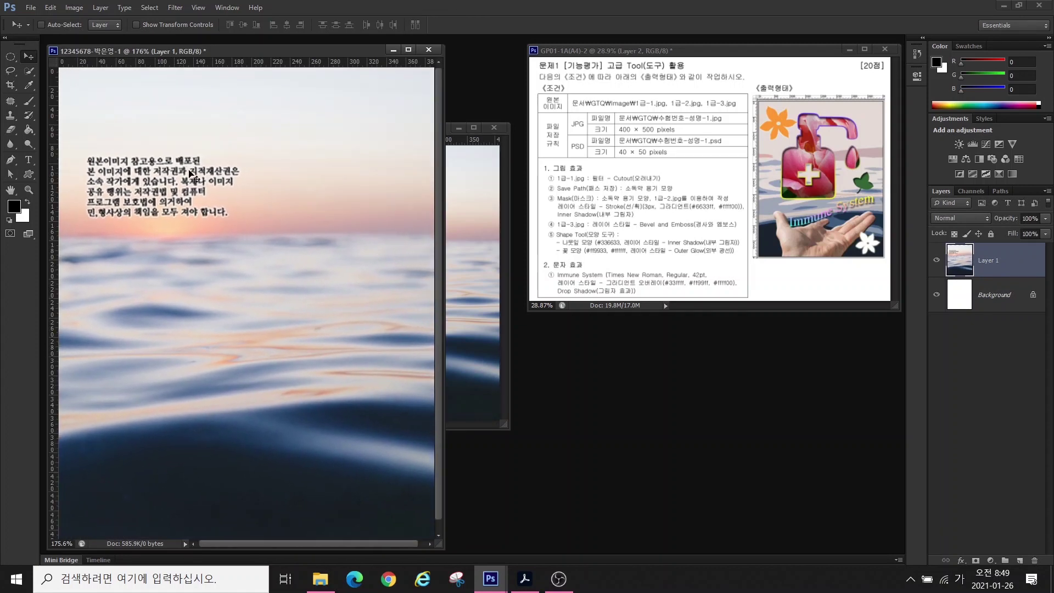
{"action": "left_click", "coordinate": [493, 126]}
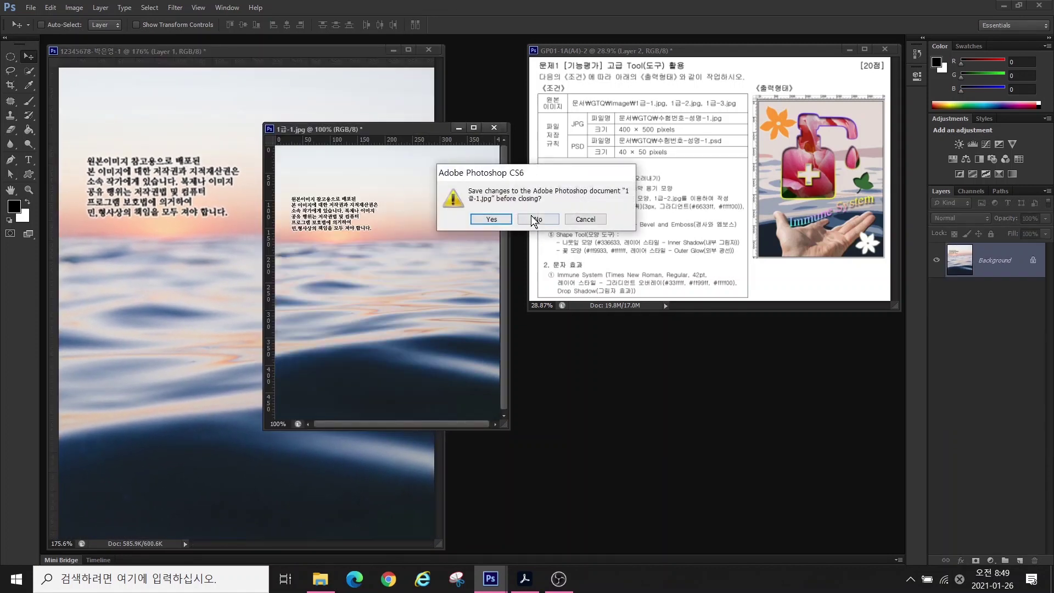
{"action": "left_click", "coordinate": [537, 219]}
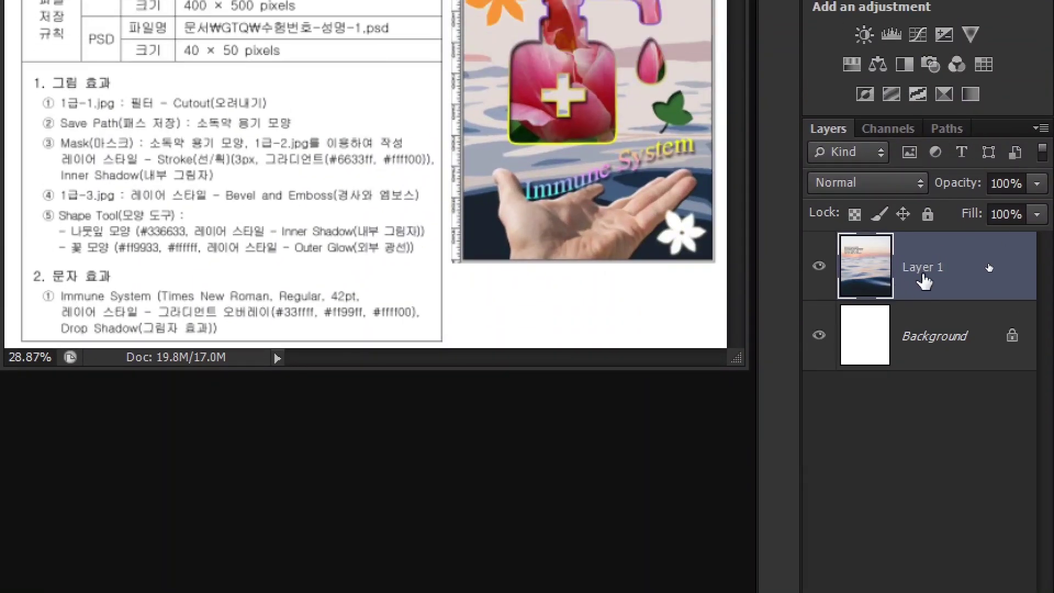
- Rename Layer 1 to '1-1' in the Layers panel
{"action": "left_click", "coordinate": [919, 275]}
{"action": "left_click", "coordinate": [919, 275]}
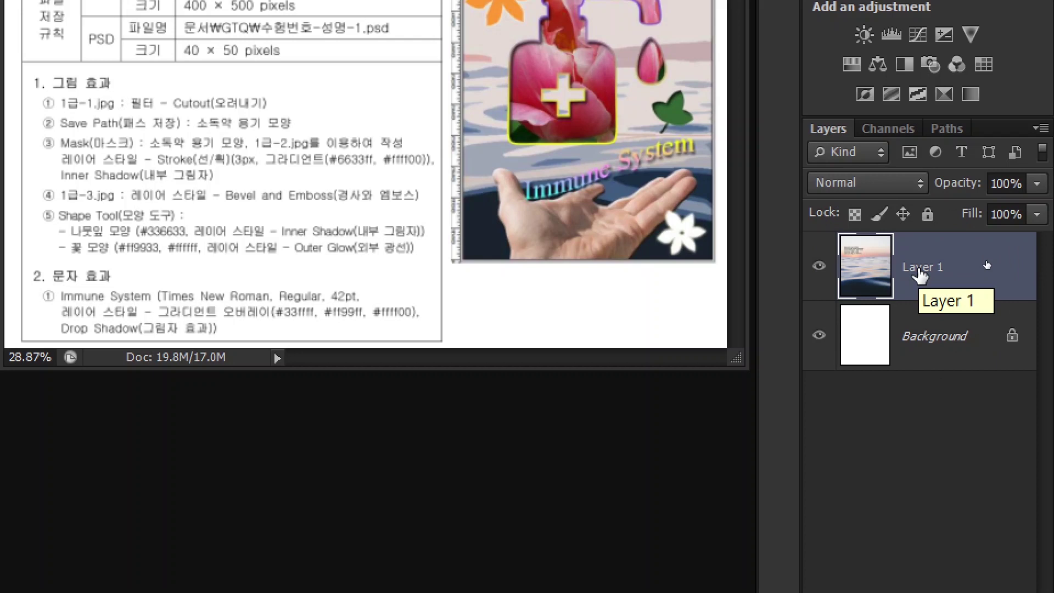
{"action": "double_click", "coordinate": [920, 267]}
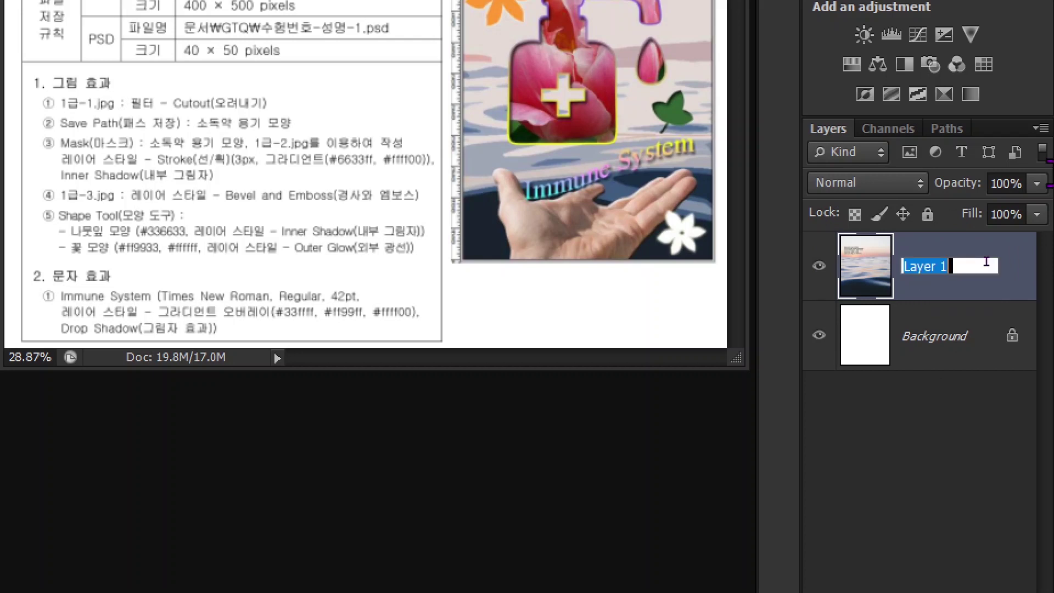
{"action": "type", "text": "1-1"}
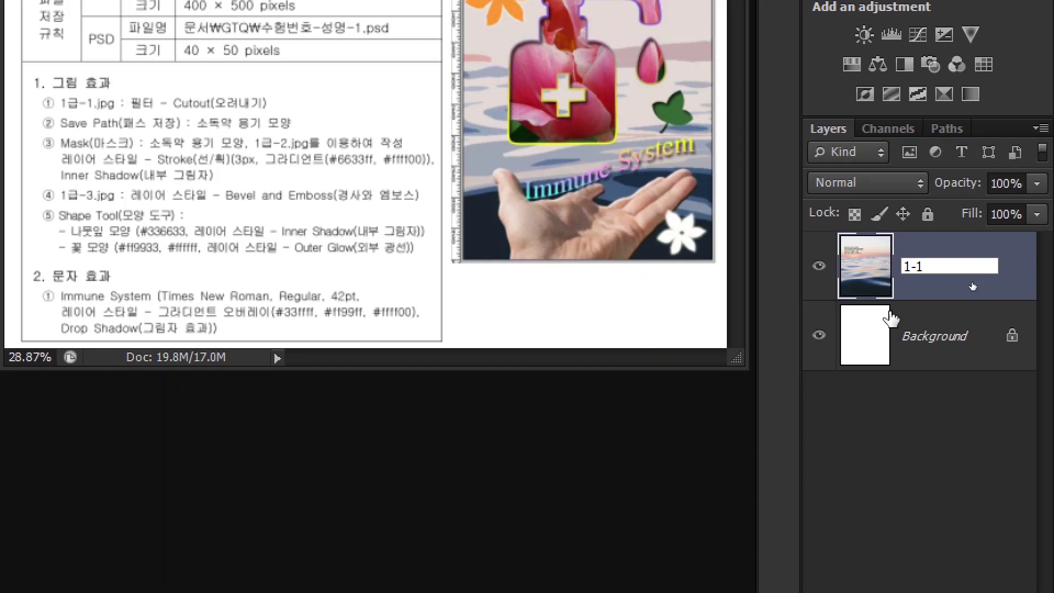
{"action": "key", "text": "Return"}
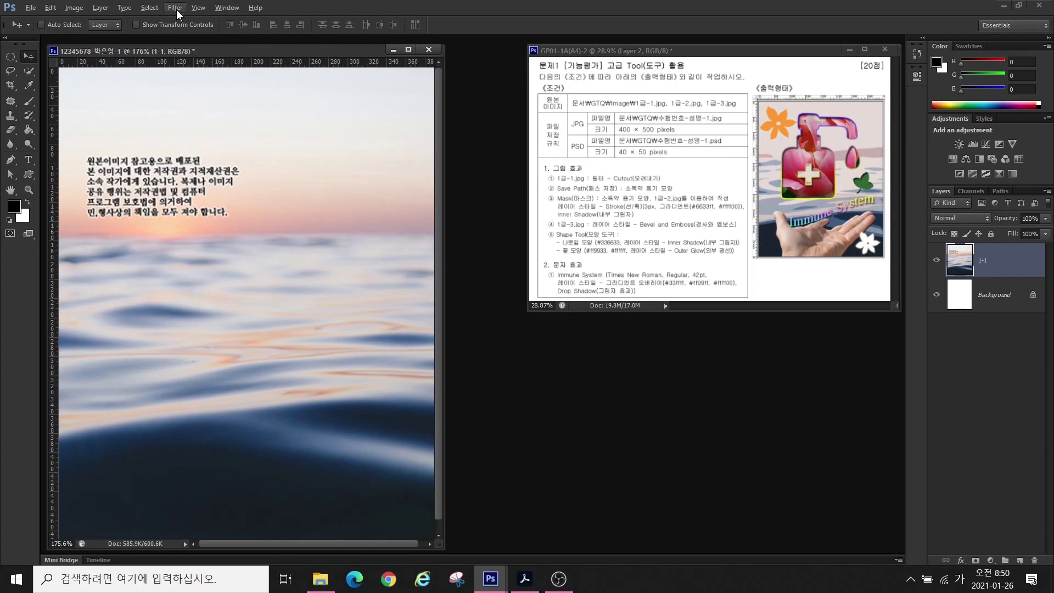
- Apply the Filter Gallery's Artistic > Cutout filter with Levels 4, Edge Simplicity 4, Edge Fidelity 2
{"action": "left_click", "coordinate": [174, 8]}
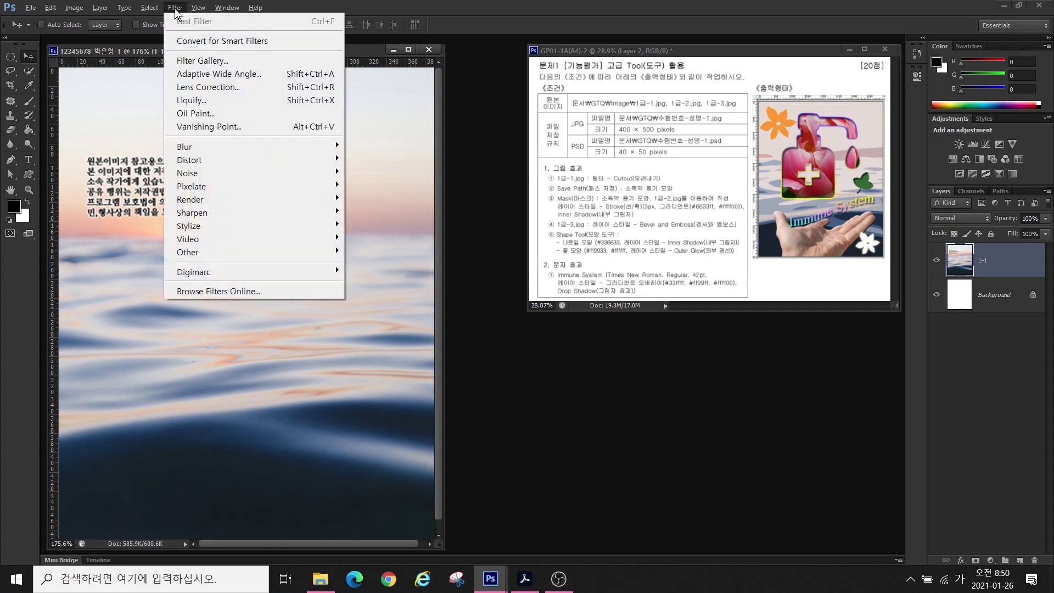
{"action": "left_click", "coordinate": [195, 57]}
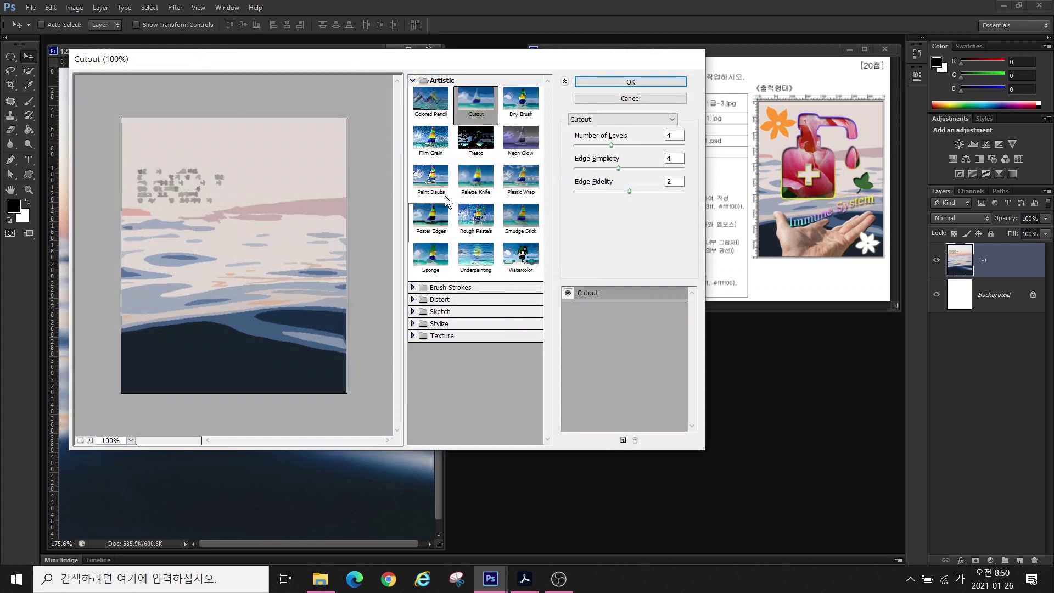
{"action": "left_click", "coordinate": [433, 81]}
{"action": "left_click", "coordinate": [433, 81]}
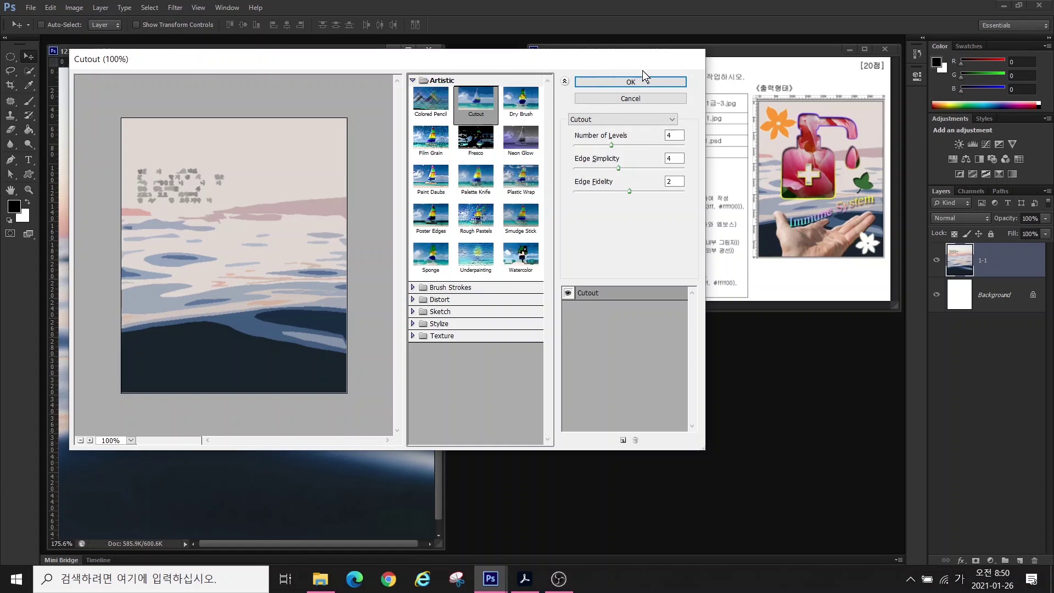
{"action": "left_click", "coordinate": [621, 83]}
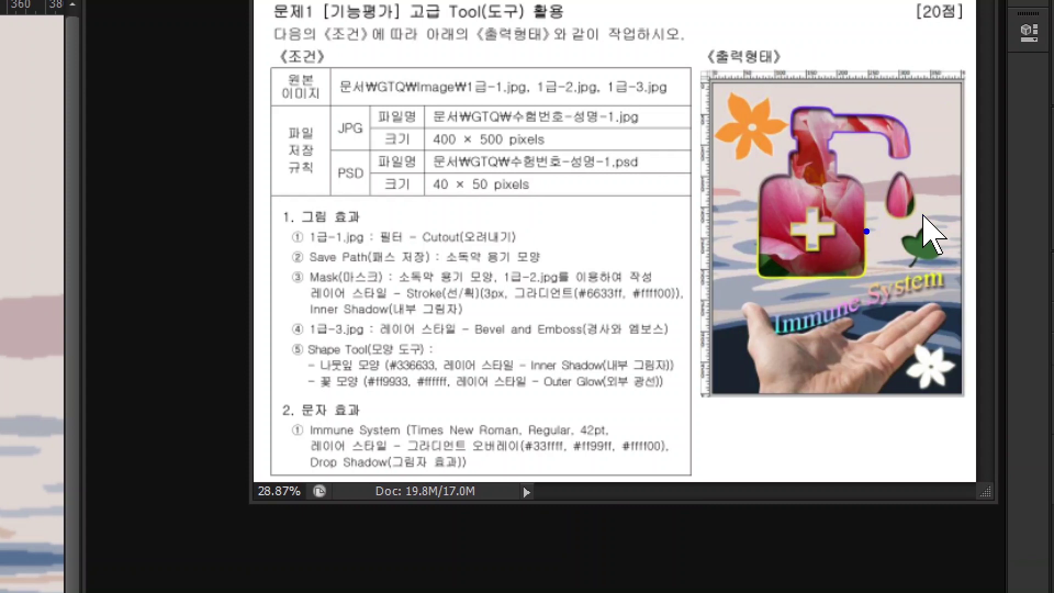
- Hide layer 1-1 and make the white Background layer active
{"action": "mouse_move", "coordinate": [778, 104]}
{"action": "left_mouse_down"}
{"action": "mouse_move", "coordinate": [728, 202]}
{"action": "mouse_move", "coordinate": [761, 264]}
{"action": "mouse_move", "coordinate": [838, 277]}
{"action": "mouse_move", "coordinate": [867, 180]}
{"action": "mouse_move", "coordinate": [879, 217]}
{"action": "mouse_move", "coordinate": [917, 225]}
{"action": "mouse_move", "coordinate": [937, 156]}
{"action": "mouse_move", "coordinate": [908, 119]}
{"action": "mouse_move", "coordinate": [774, 108]}
{"action": "left_mouse_up"}
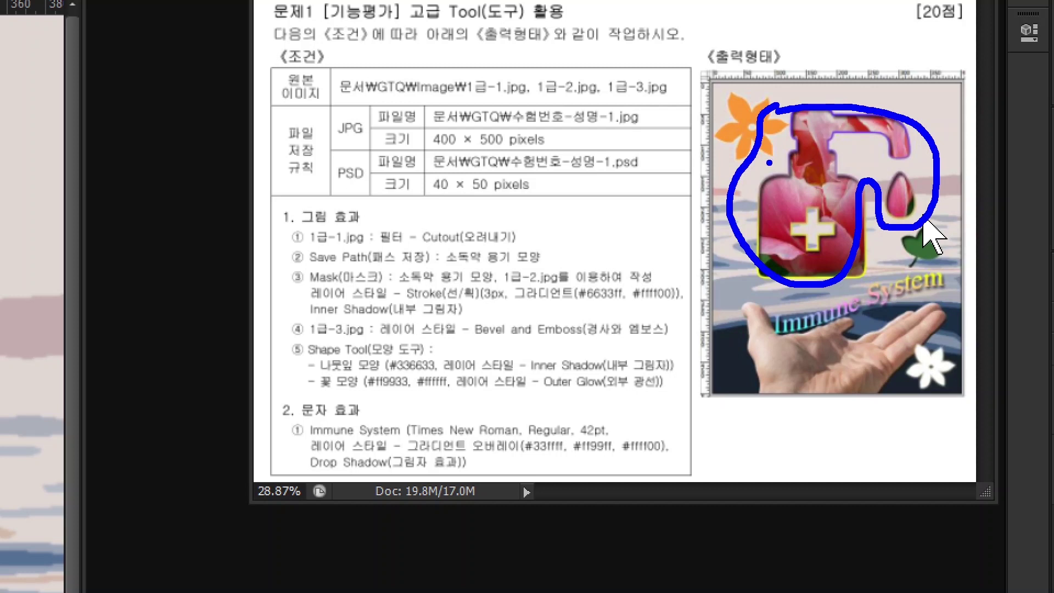
{"action": "right_click", "coordinate": [771, 199]}
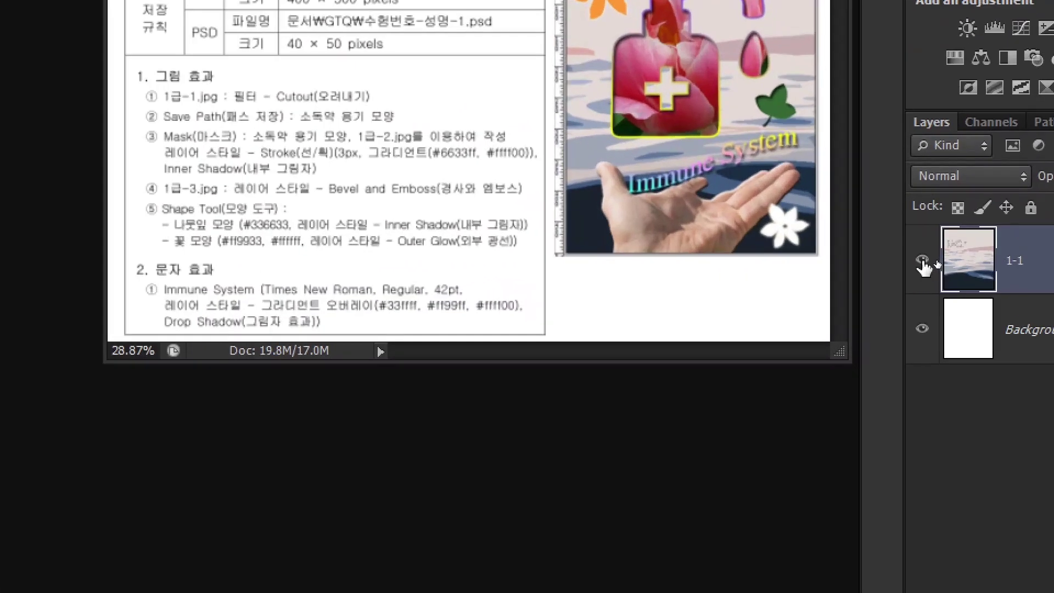
{"action": "left_click", "coordinate": [921, 266]}
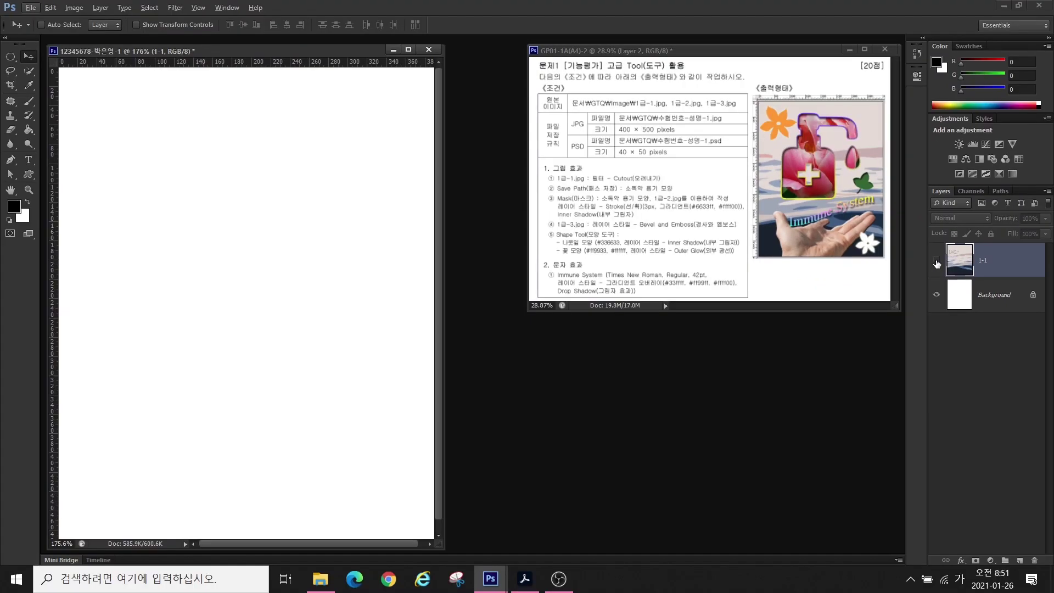
{"action": "left_click", "coordinate": [987, 299]}
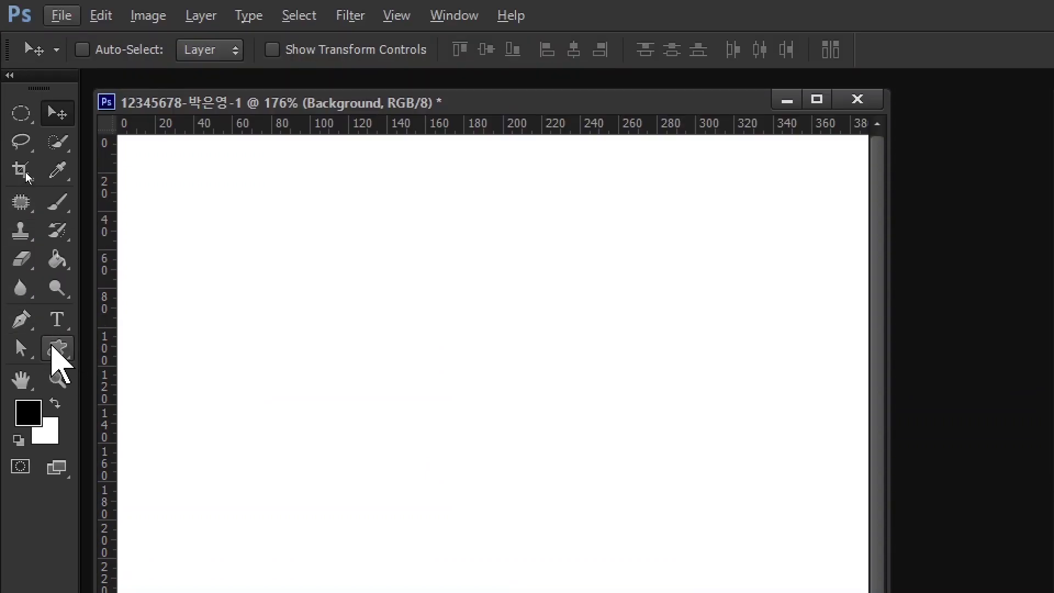
- Select the Rounded Rectangle Tool from the toolbar's shape tool flyout
{"action": "left_click_drag", "start_coordinate": [52, 348], "coordinate": [139, 460]}
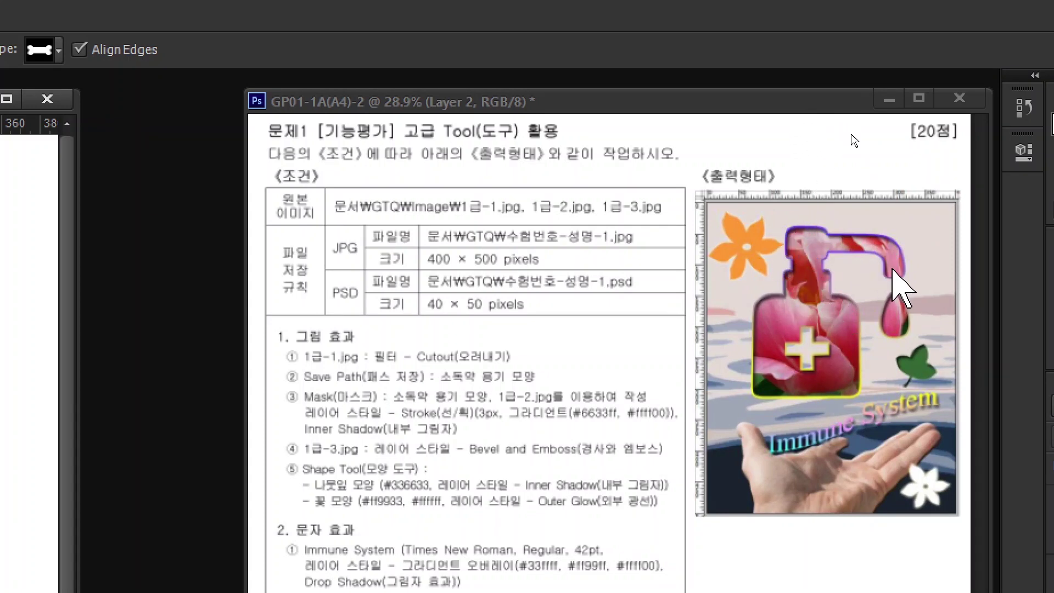
{"action": "mouse_move", "coordinate": [894, 286]}
{"action": "left_mouse_down"}
{"action": "mouse_move", "coordinate": [869, 251]}
{"action": "mouse_move", "coordinate": [895, 240]}
{"action": "mouse_move", "coordinate": [912, 271]}
{"action": "mouse_move", "coordinate": [870, 333]}
{"action": "mouse_move", "coordinate": [892, 349]}
{"action": "mouse_move", "coordinate": [914, 346]}
{"action": "mouse_move", "coordinate": [926, 325]}
{"action": "mouse_move", "coordinate": [895, 296]}
{"action": "left_mouse_up"}
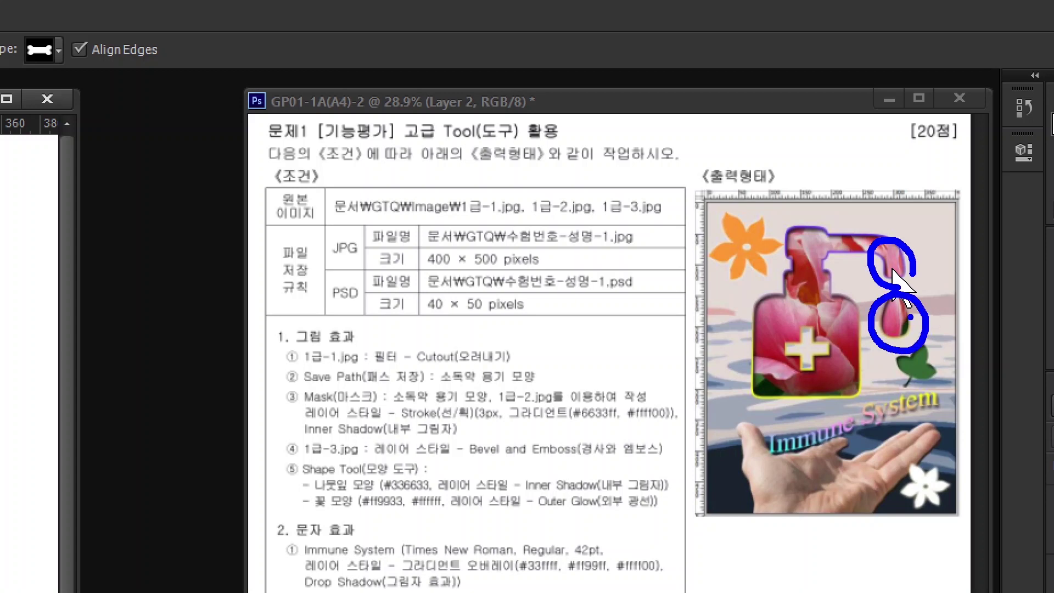
{"action": "key", "text": "Escape"}
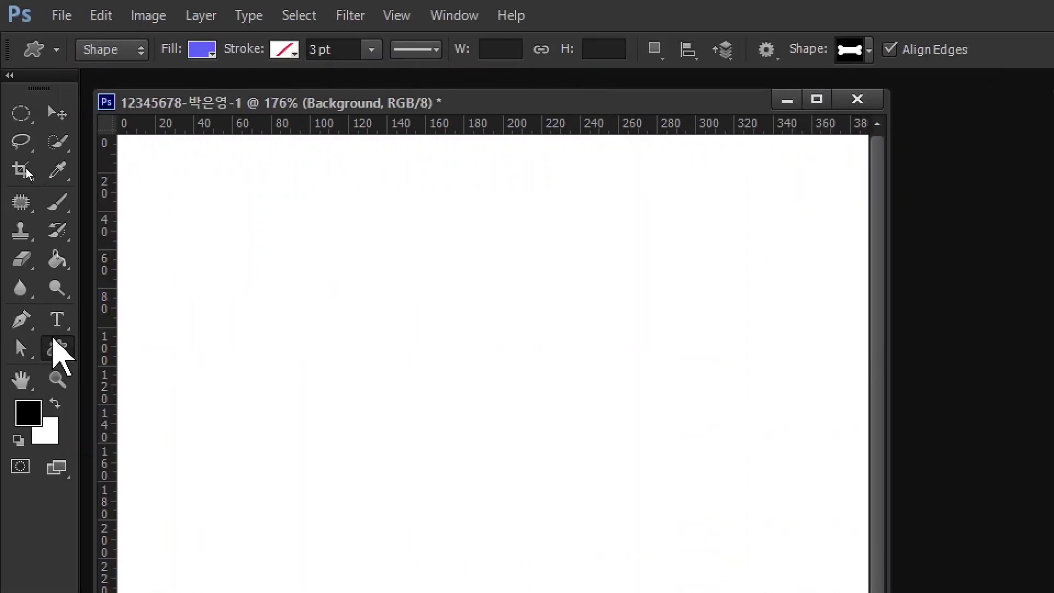
{"action": "left_click", "coordinate": [55, 354]}
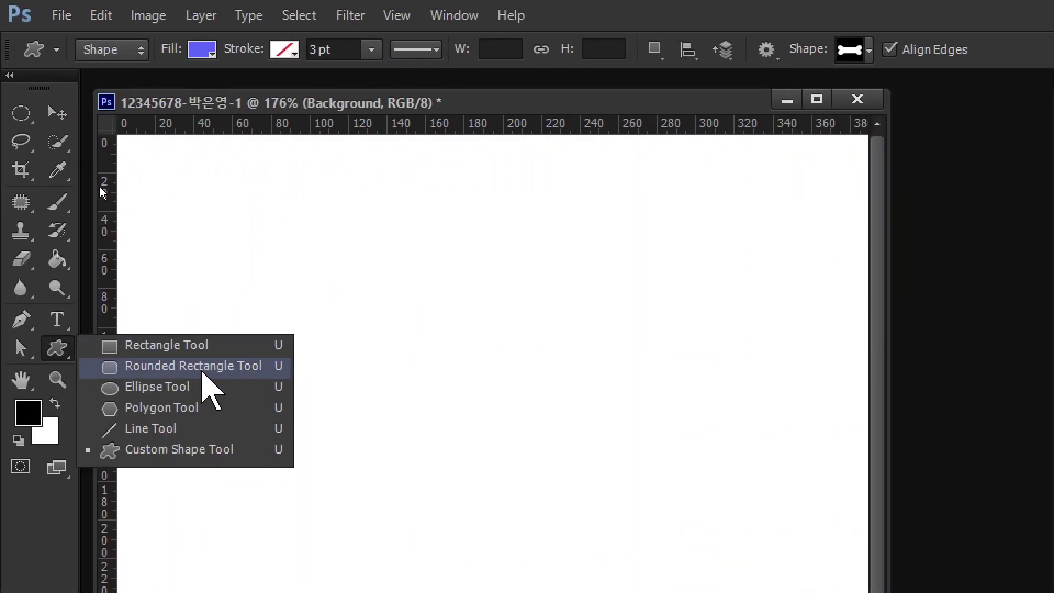
{"action": "left_click", "coordinate": [174, 365]}
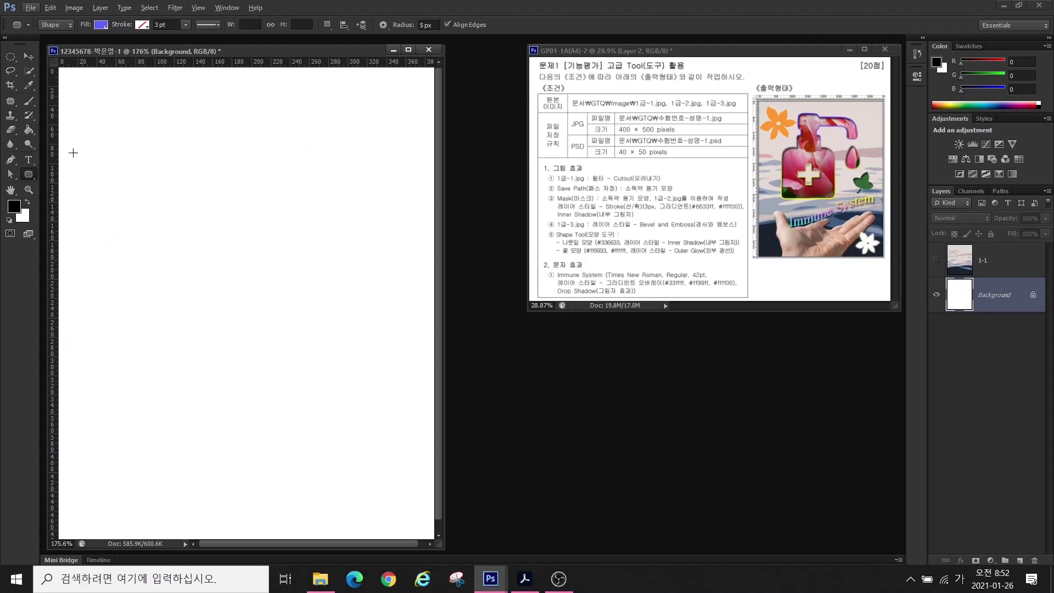
{"action": "key", "text": "alt"}
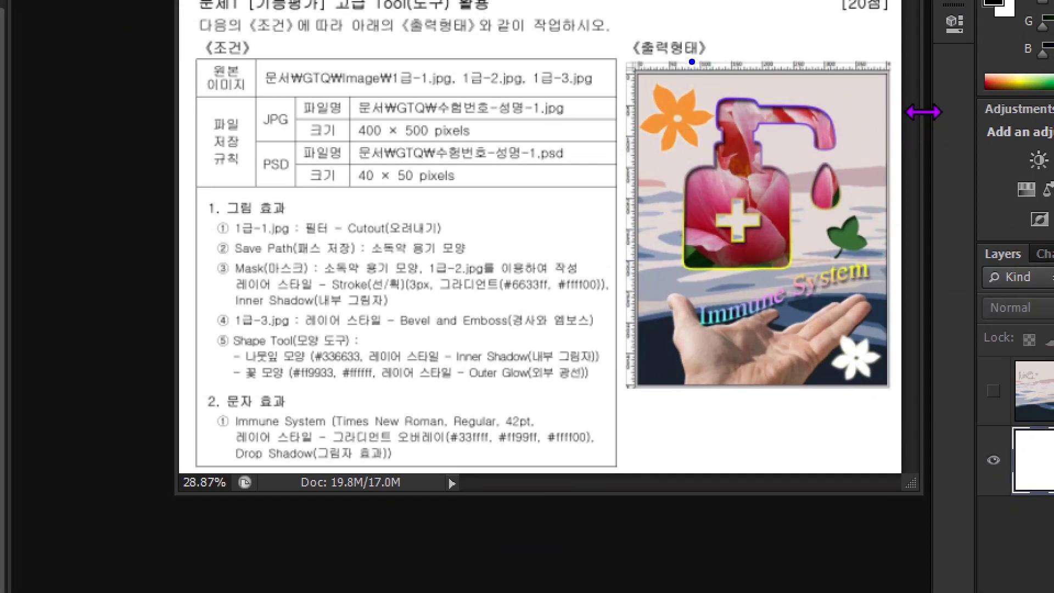
{"action": "left_click_drag", "start_coordinate": [679, 44], "coordinate": [679, 295]}
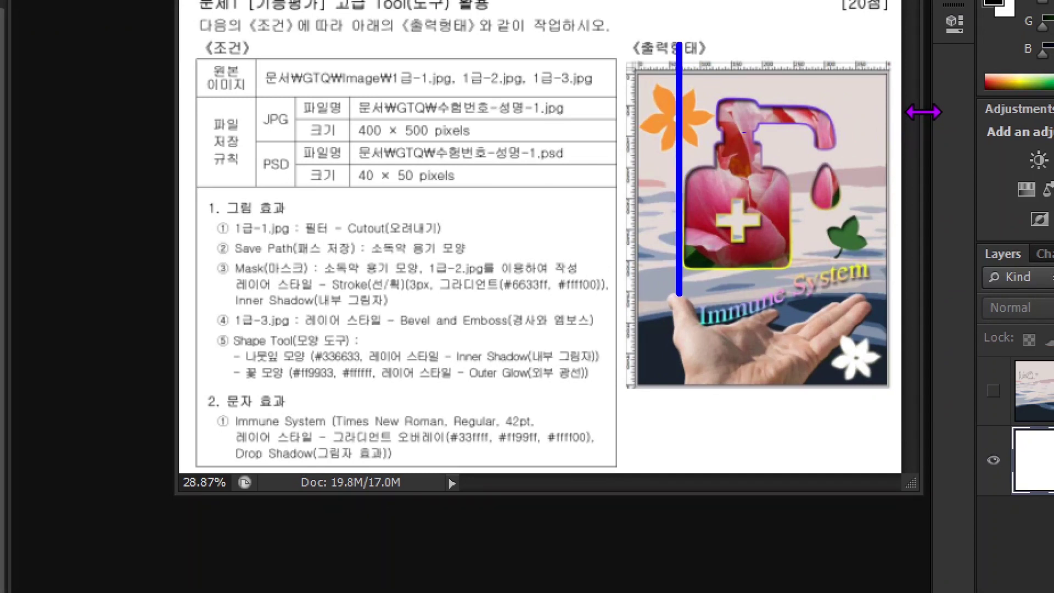
{"action": "left_click_drag", "start_coordinate": [784, 44], "coordinate": [784, 311]}
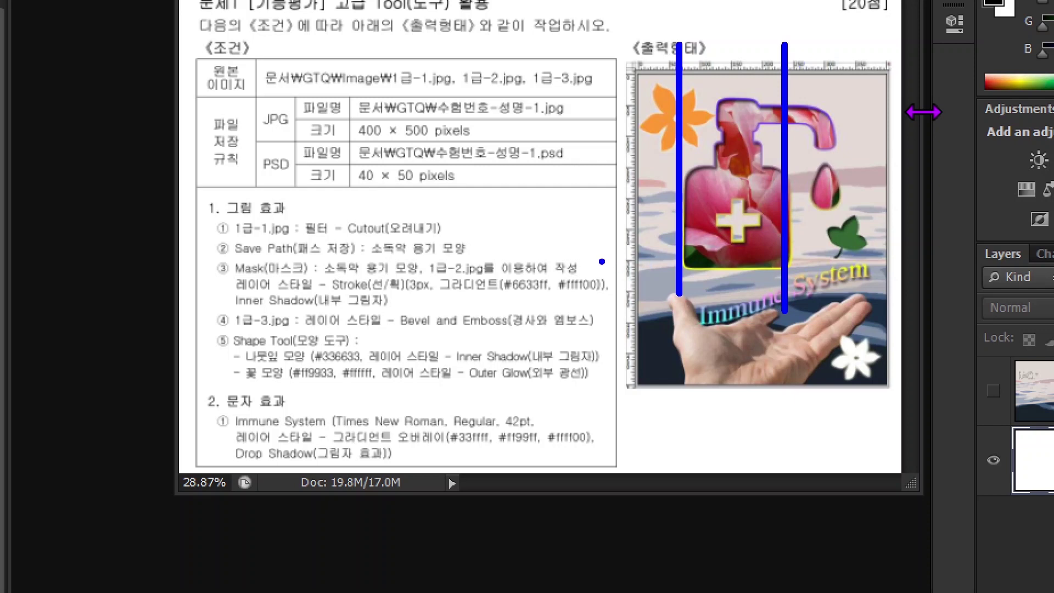
{"action": "left_click_drag", "start_coordinate": [601, 261], "coordinate": [883, 267]}
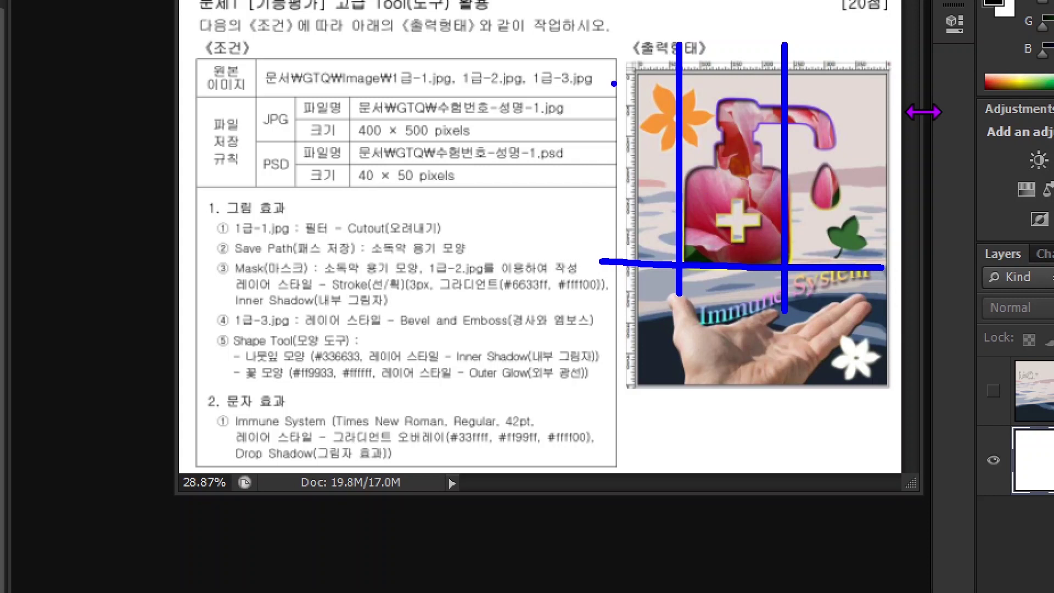
{"action": "left_click_drag", "start_coordinate": [608, 89], "coordinate": [864, 90]}
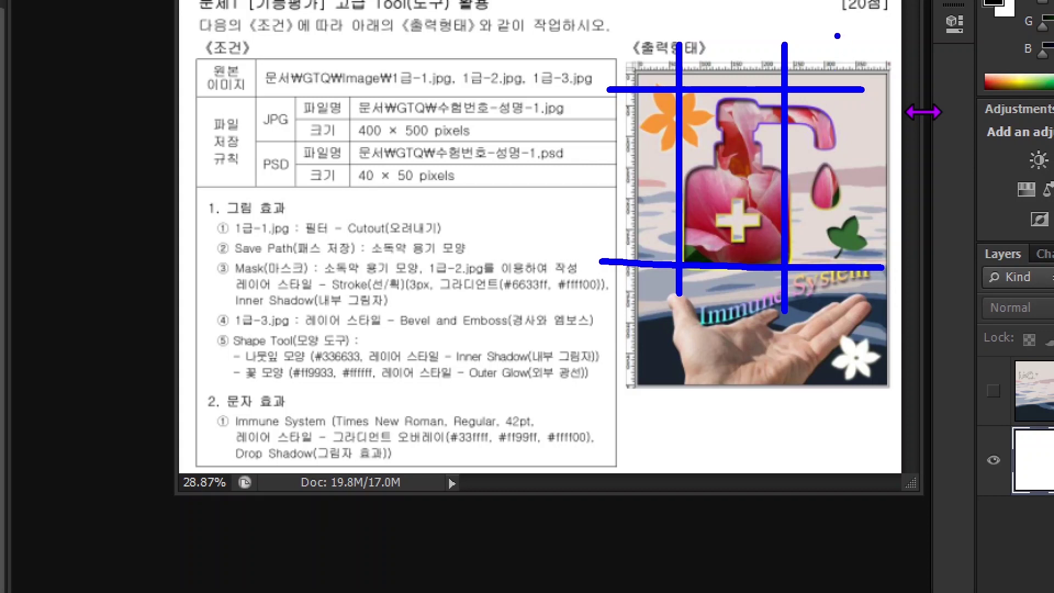
{"action": "mouse_move", "coordinate": [836, 36]}
{"action": "left_mouse_down"}
{"action": "mouse_move", "coordinate": [855, 155]}
{"action": "mouse_move", "coordinate": [836, 331]}
{"action": "left_mouse_up"}
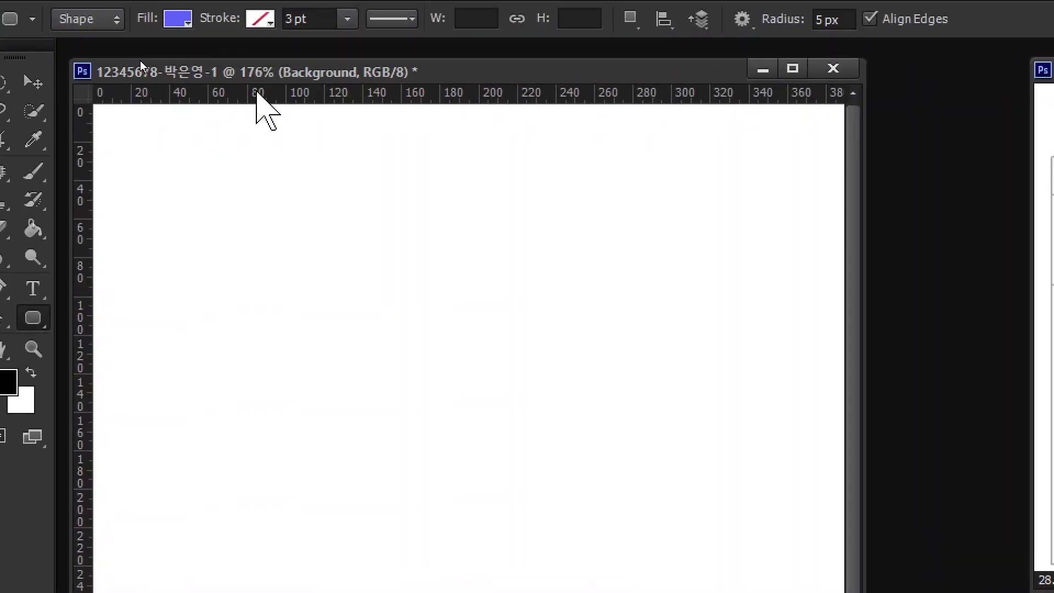
- Place horizontal guides near Y 28.5 and 250 px, and vertical guides including X 251 and 323 px
{"action": "left_click_drag", "start_coordinate": [258, 95], "coordinate": [224, 158]}
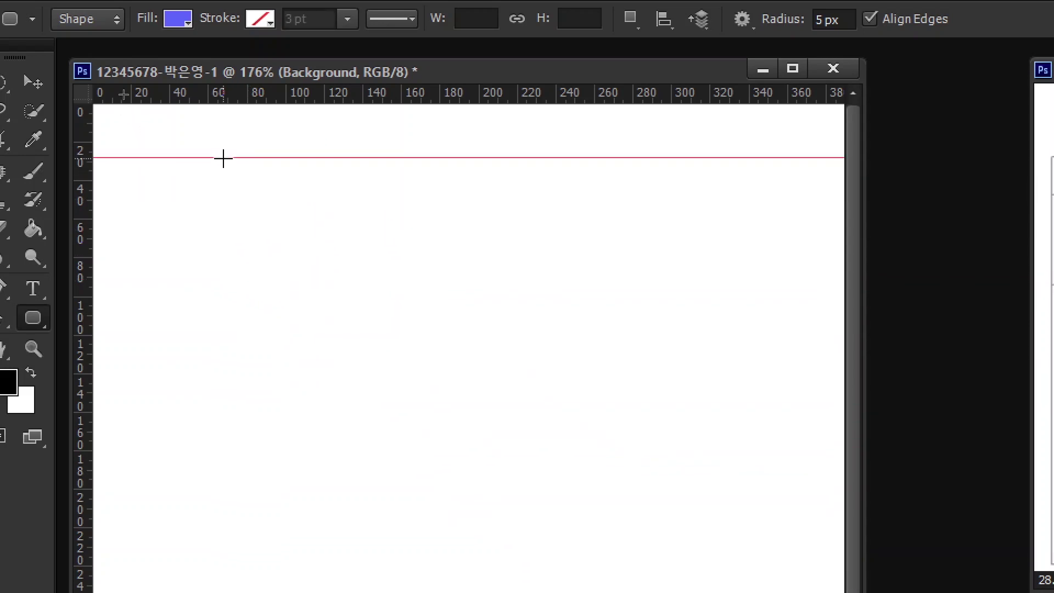
{"action": "left_click_drag", "start_coordinate": [258, 92], "coordinate": [261, 129]}
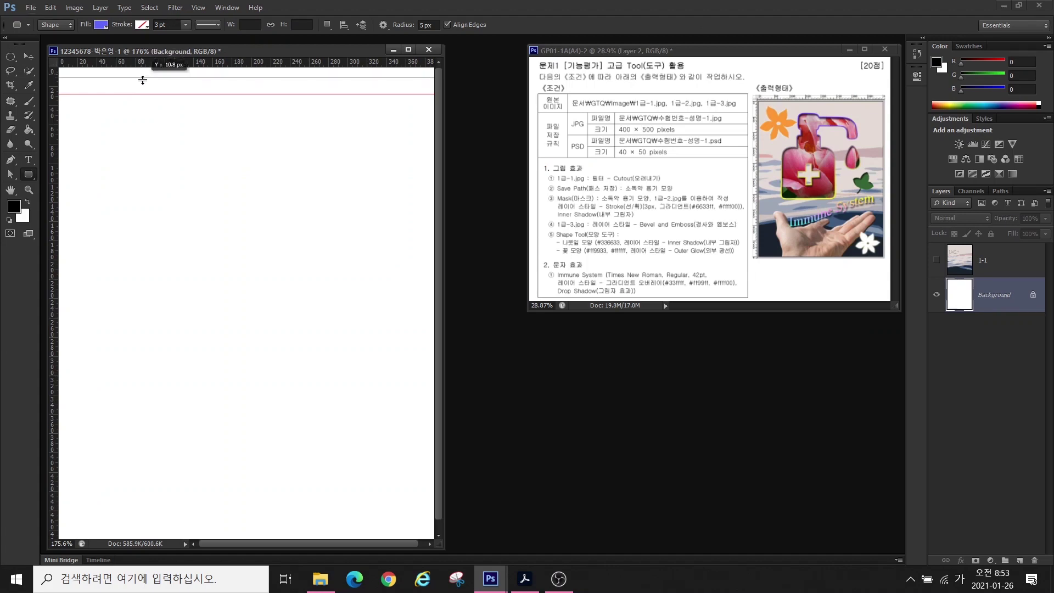
{"action": "left_click_drag", "start_coordinate": [143, 81], "coordinate": [147, 359]}
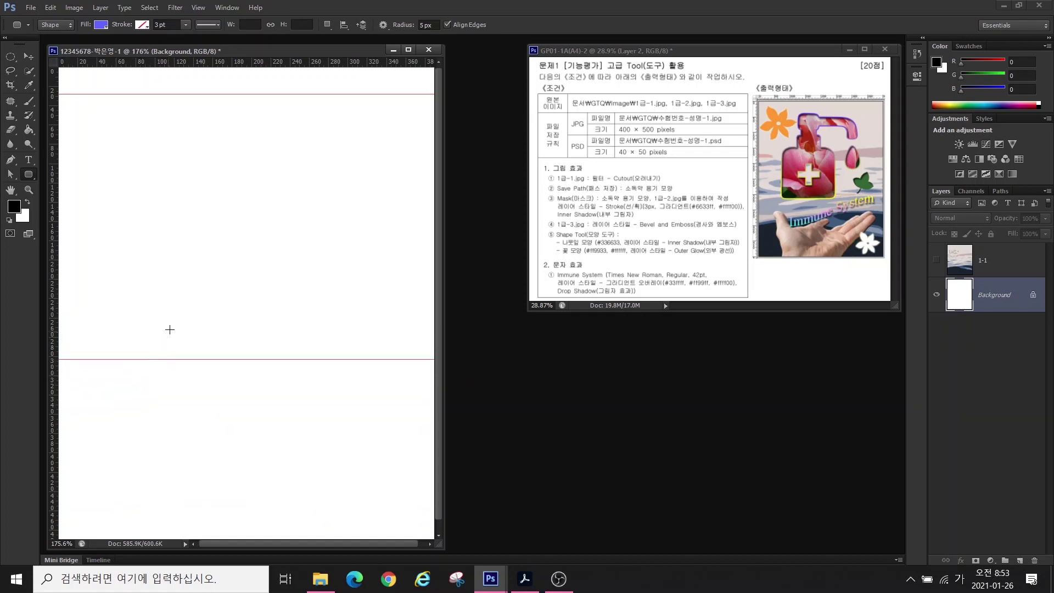
{"action": "left_click_drag", "start_coordinate": [52, 134], "coordinate": [306, 176]}
{"action": "left_click_drag", "start_coordinate": [302, 180], "coordinate": [300, 181]}
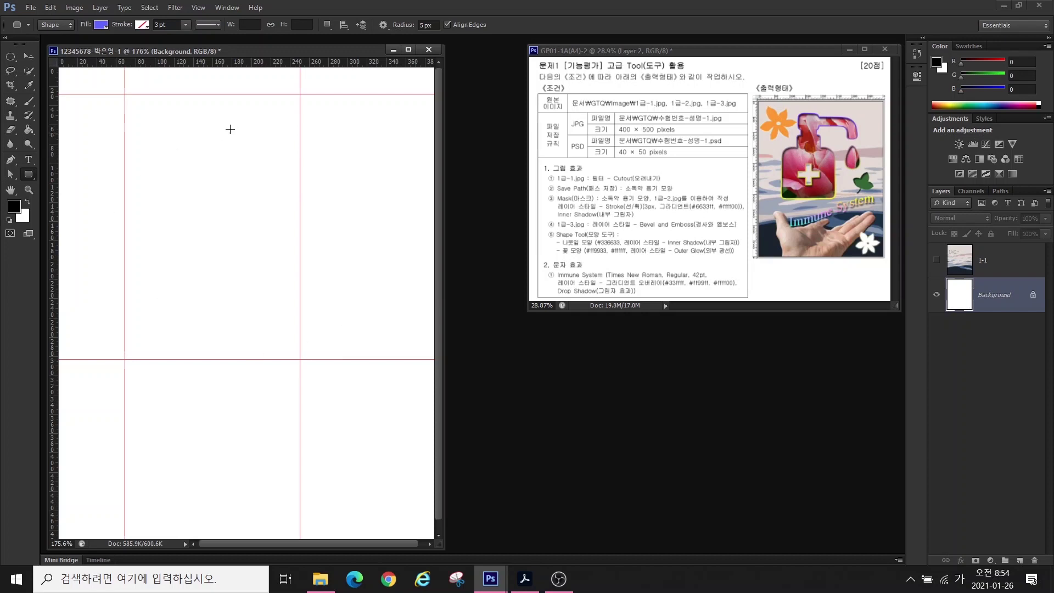
{"action": "left_click_drag", "start_coordinate": [54, 134], "coordinate": [367, 184]}
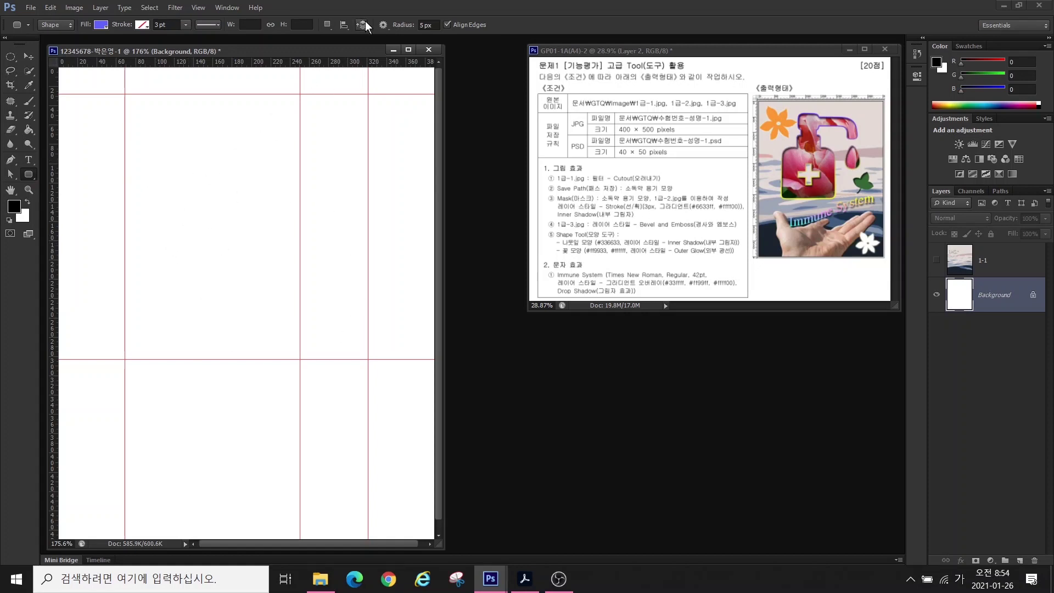
- Draw the lower bottle body as a 10 px-radius rounded rectangle between the guides
{"action": "left_click", "coordinate": [397, 25]}
{"action": "type", "text": "10"}
{"action": "key", "text": "Return"}
{"action": "left_click_drag", "start_coordinate": [126, 227], "coordinate": [300, 360]}
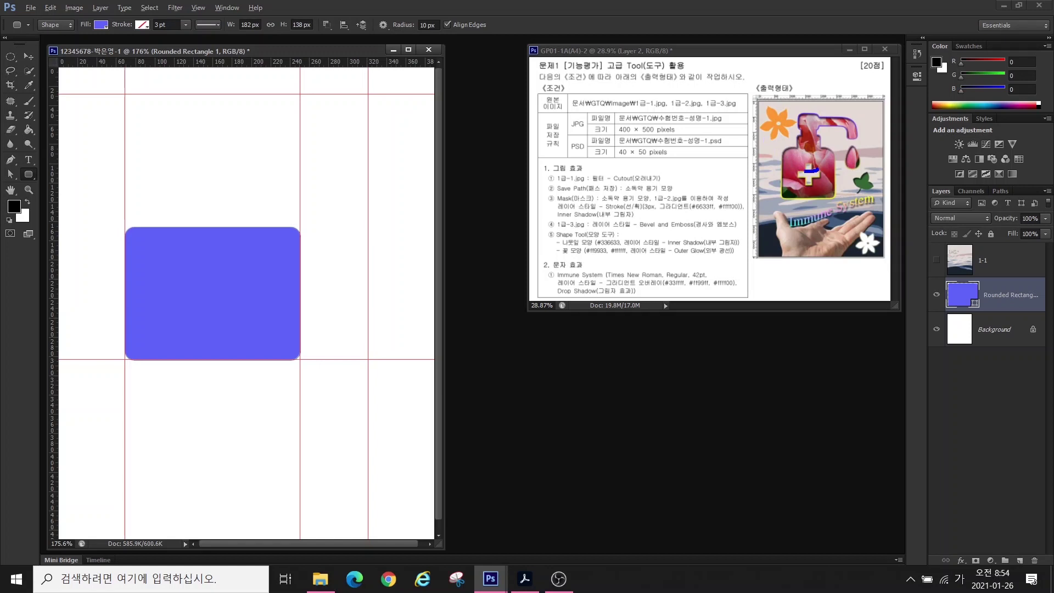
- Draw the upper body as a 182 × 97 px rounded rectangle with 30 px radius
{"action": "mouse_move", "coordinate": [805, 171]}
{"action": "left_mouse_down"}
{"action": "mouse_move", "coordinate": [768, 161]}
{"action": "mouse_move", "coordinate": [769, 150]}
{"action": "mouse_move", "coordinate": [834, 146]}
{"action": "mouse_move", "coordinate": [848, 155]}
{"action": "mouse_move", "coordinate": [800, 179]}
{"action": "left_mouse_up"}
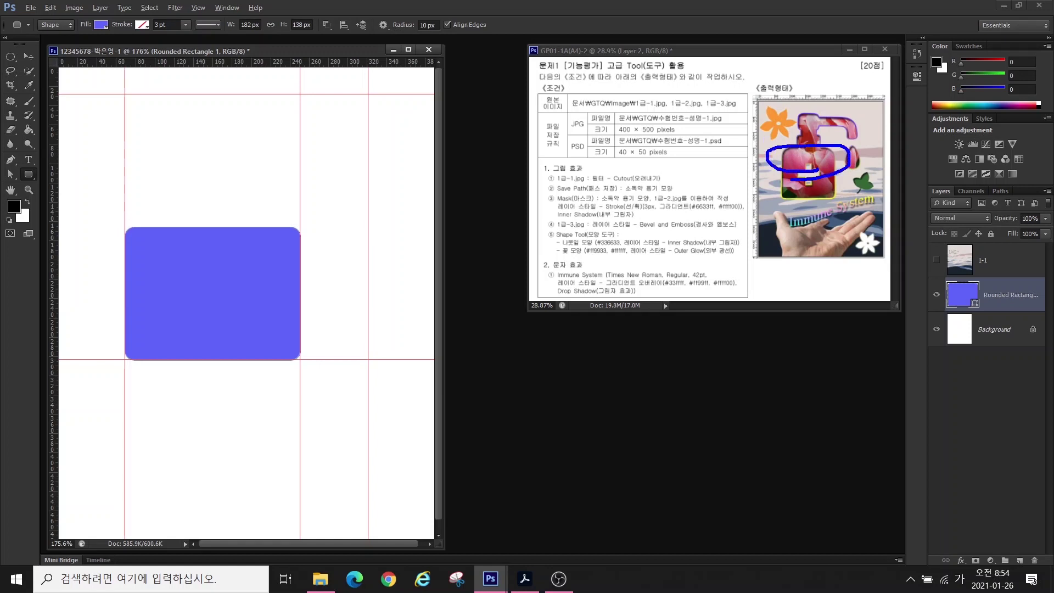
{"action": "key", "text": "Escape"}
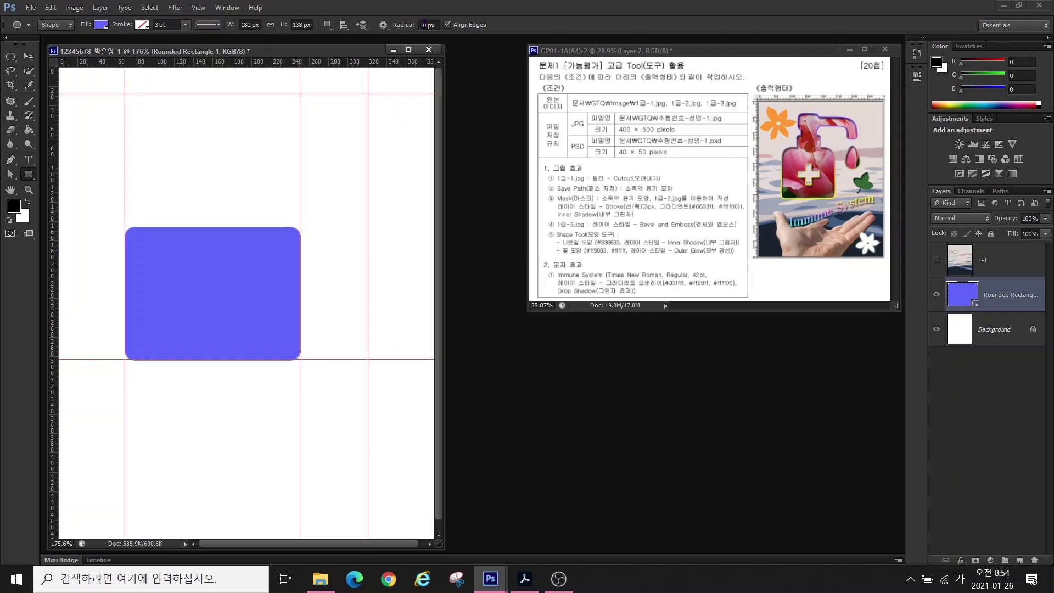
{"action": "left_click", "coordinate": [431, 25]}
{"action": "type", "text": "30"}
{"action": "key", "text": "Return"}
{"action": "left_click_drag", "start_coordinate": [124, 194], "coordinate": [300, 288]}
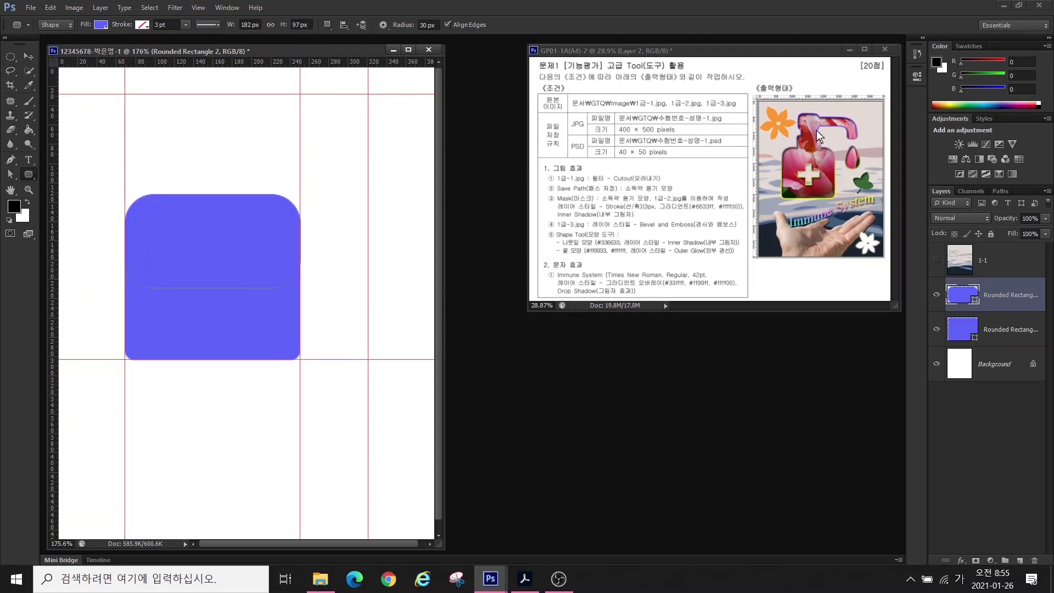
- Draw the neck and cap as 10 px-radius rounded rectangles above the body, then select Rounded Rectangle 4
{"action": "left_click", "coordinate": [438, 25]}
{"action": "type", "text": "10"}
{"action": "key", "text": "Return"}
{"action": "left_click_drag", "start_coordinate": [174, 157], "coordinate": [255, 213]}
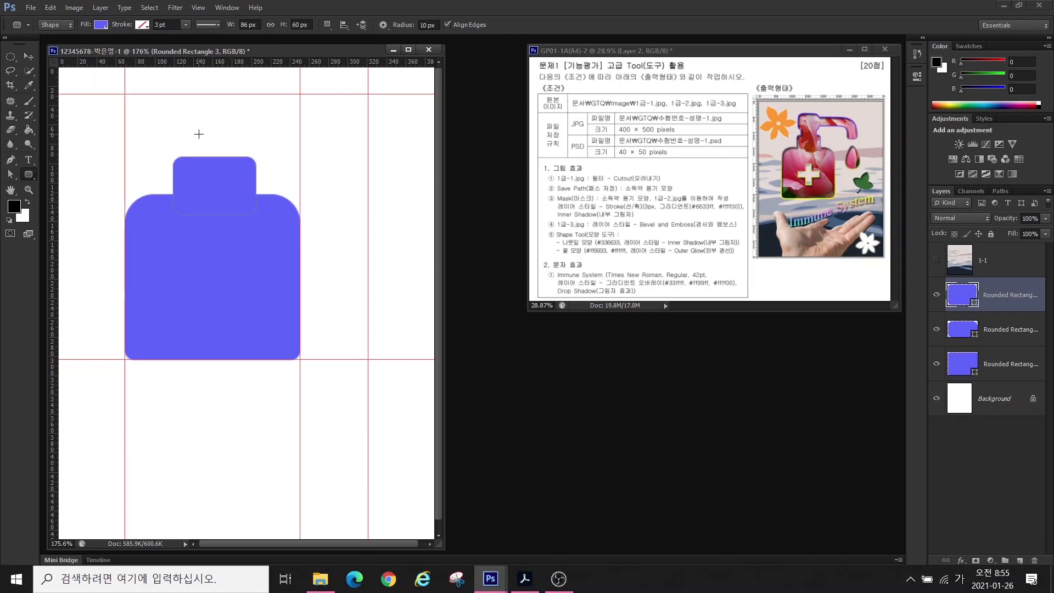
{"action": "left_click_drag", "start_coordinate": [196, 140], "coordinate": [238, 160]}
{"action": "left_click_drag", "start_coordinate": [169, 94], "coordinate": [260, 140]}
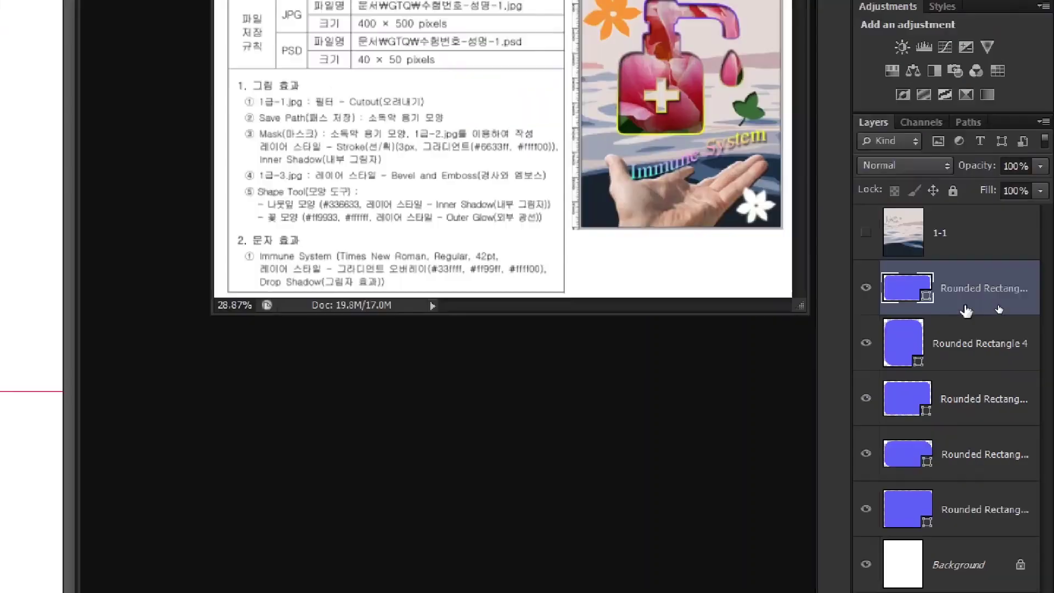
{"action": "left_click", "coordinate": [944, 263]}
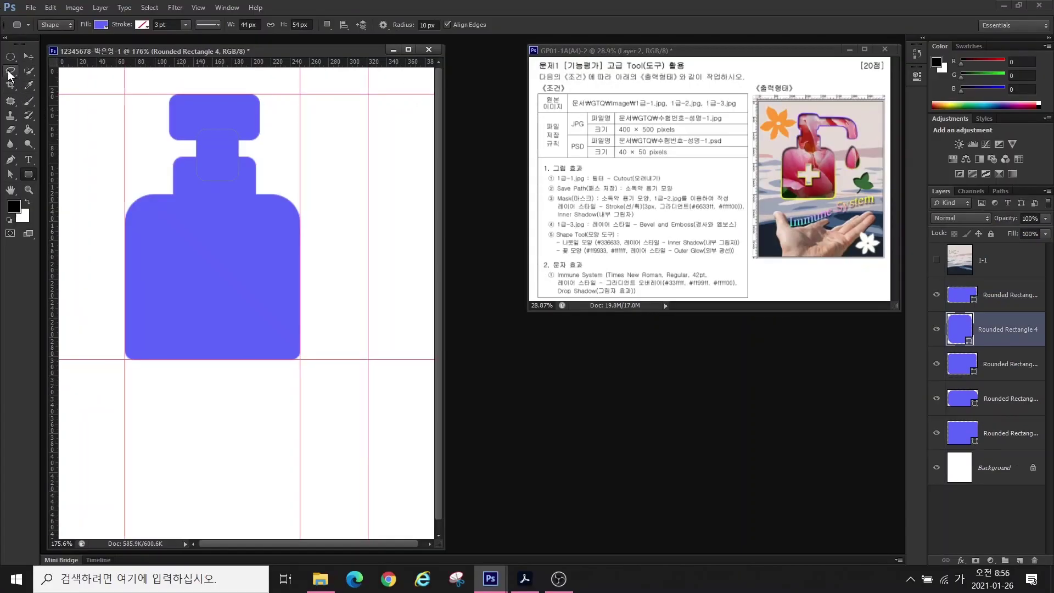
- Shift the neck piece slightly left and widen it to about 120%
{"action": "left_click", "coordinate": [29, 56]}
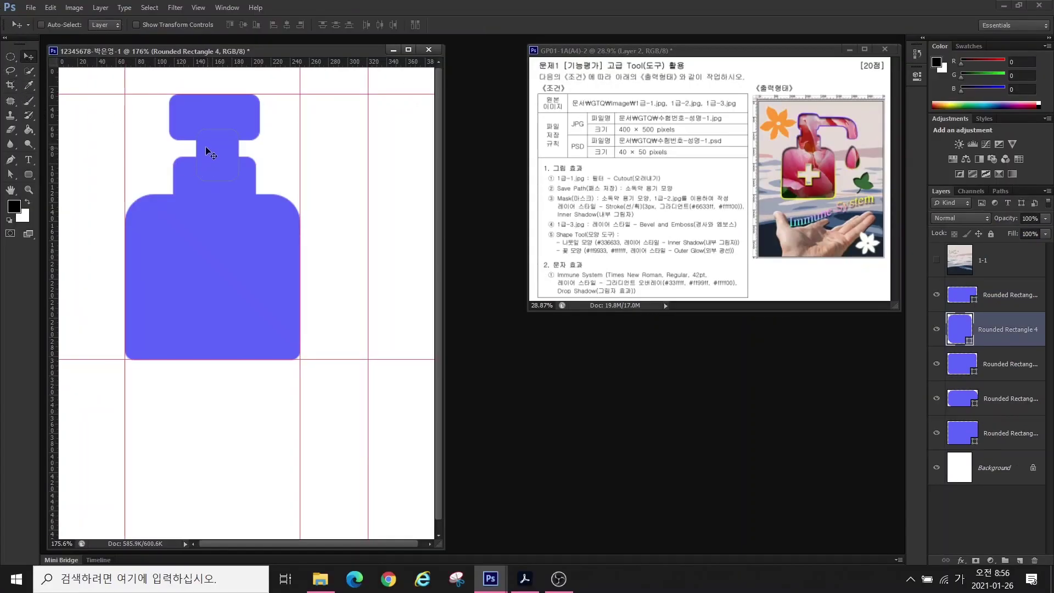
{"action": "left_click_drag", "start_coordinate": [210, 155], "coordinate": [205, 156]}
{"action": "key", "text": "ctrl+t"}
{"action": "left_click_drag", "start_coordinate": [234, 157], "coordinate": [185, 156]}
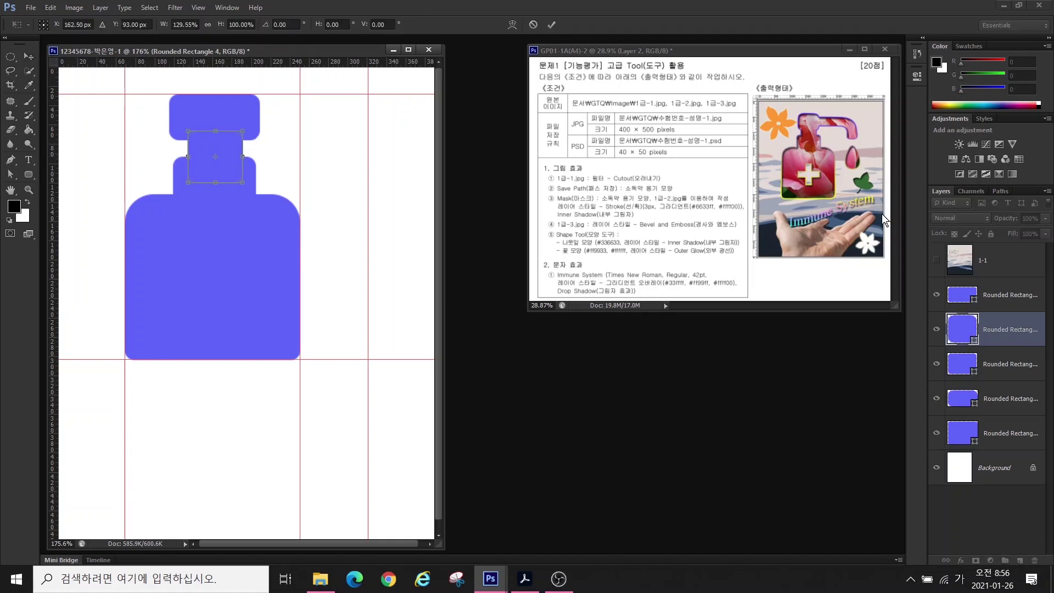
{"action": "key", "text": "Return"}
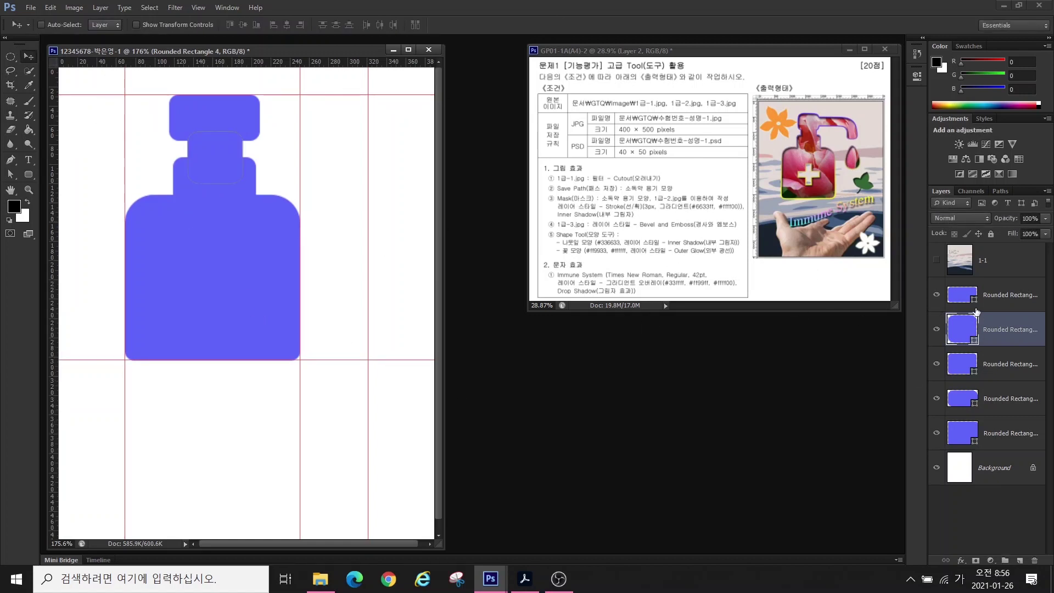
- Select all five Rounded Rectangle layers together in the Layers panel
{"action": "left_click", "coordinate": [1001, 297]}
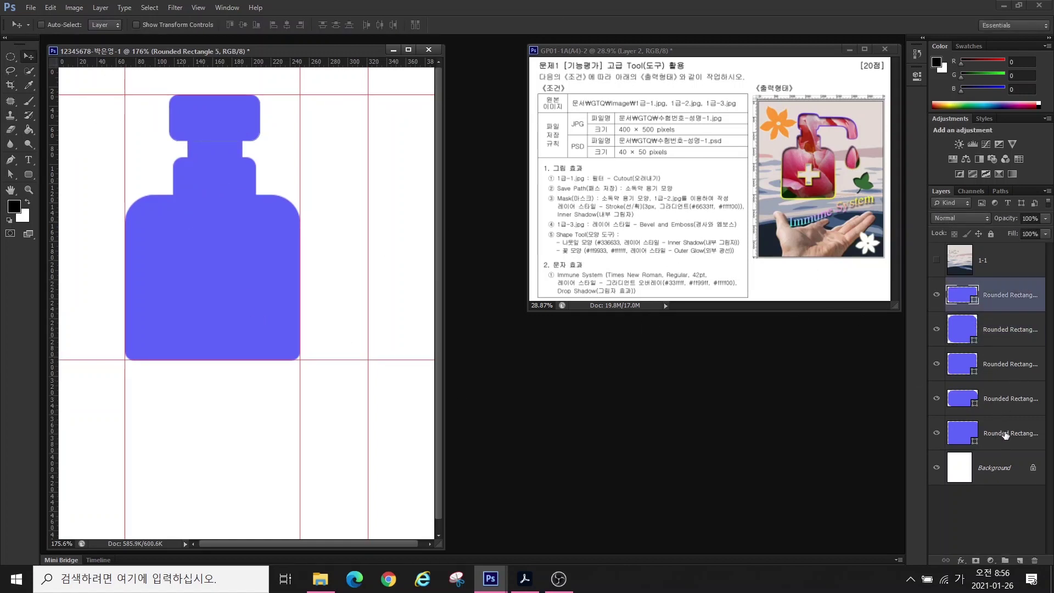
{"action": "left_click", "coordinate": [1003, 299]}
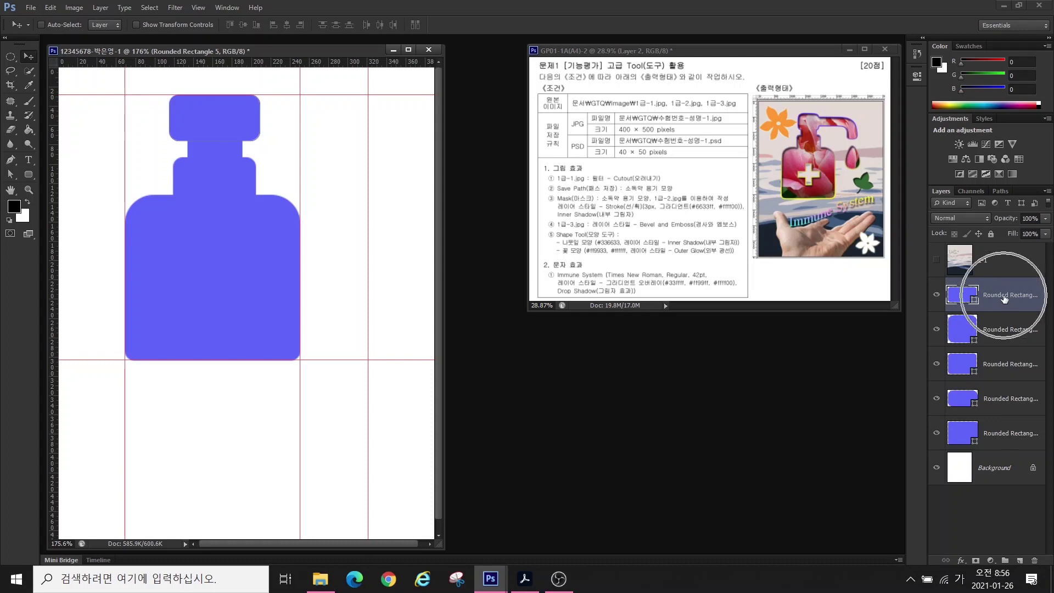
{"action": "left_click", "coordinate": [1004, 299]}
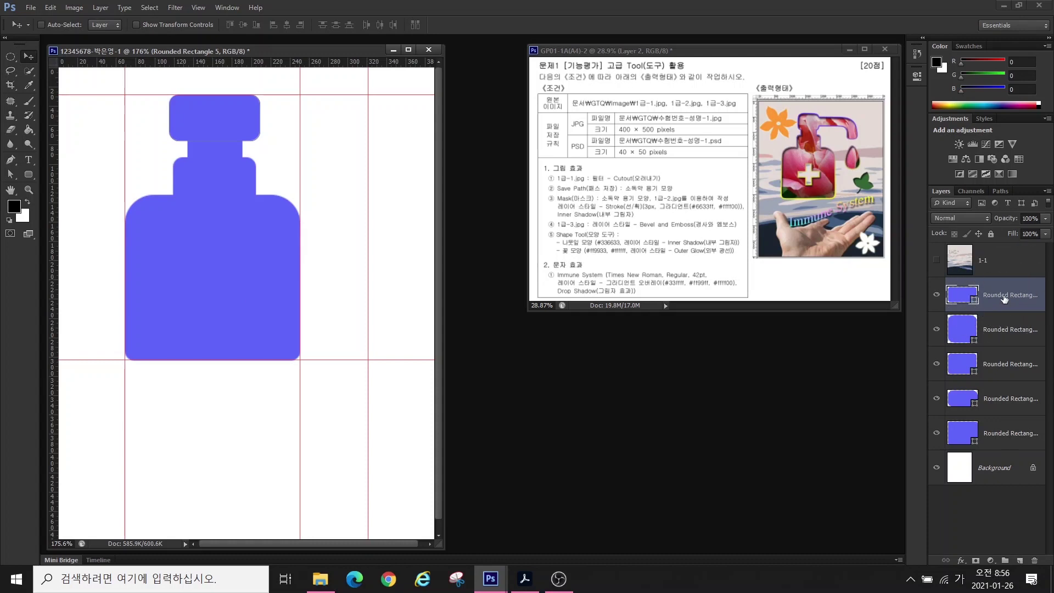
{"action": "left_click", "coordinate": [1003, 432], "text": "shift"}
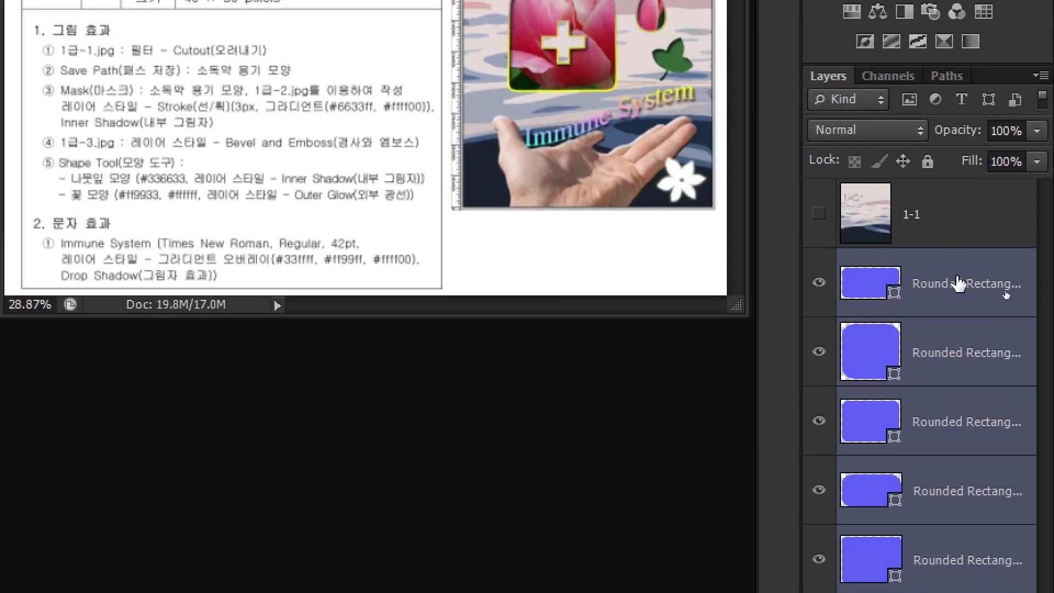
- Combine the five selected rounded-rectangle layers using Merge Shapes
{"action": "right_click", "coordinate": [952, 287]}
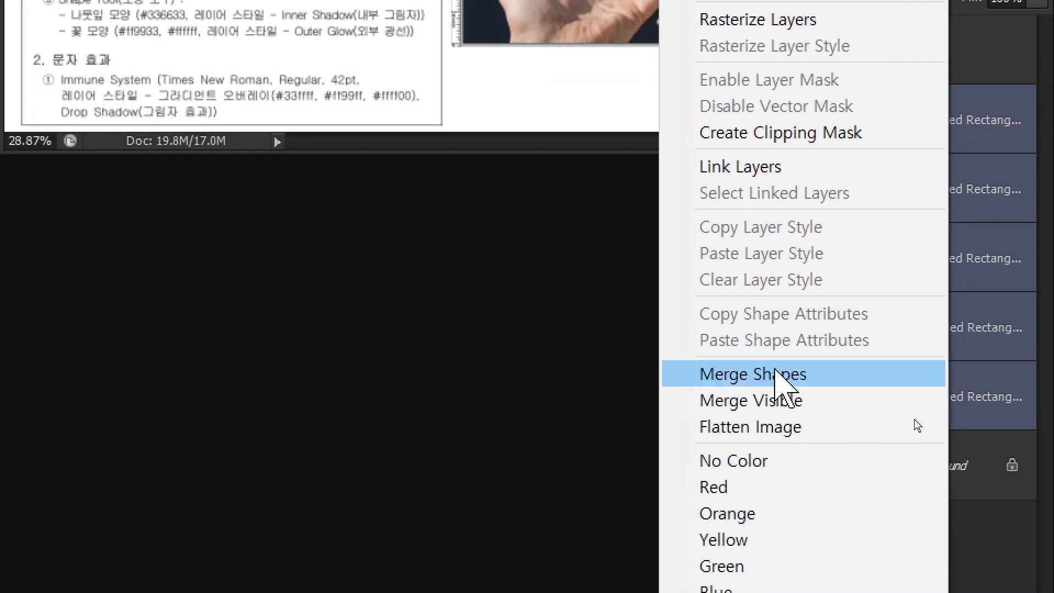
{"action": "left_click", "coordinate": [775, 374]}
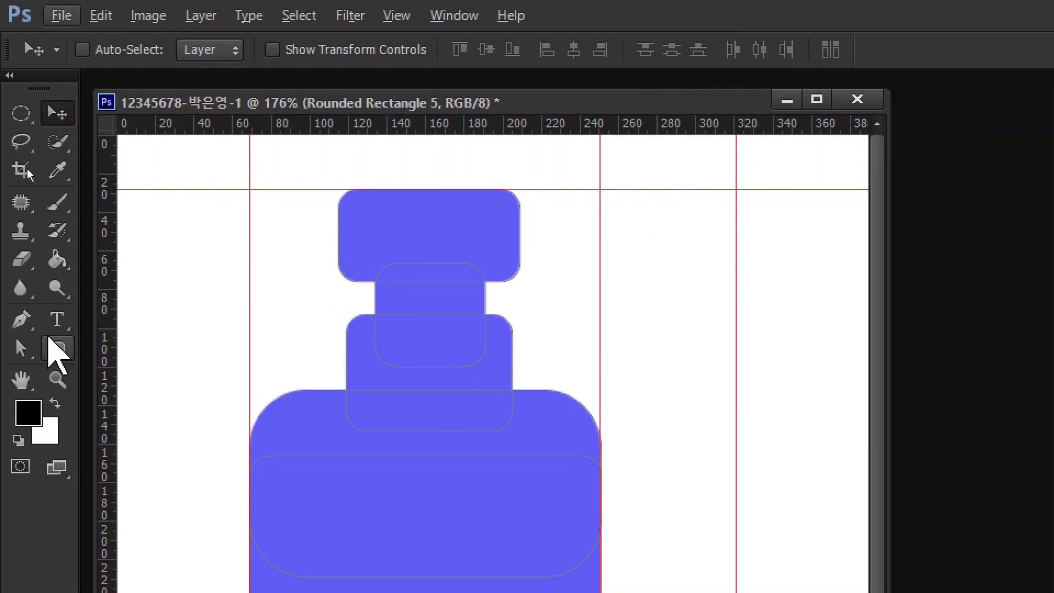
- With the Rounded Rectangle Tool, apply Merge Shape Components to fuse the bottle pieces into Rounded Rectangle 5
{"action": "left_click", "coordinate": [57, 347]}
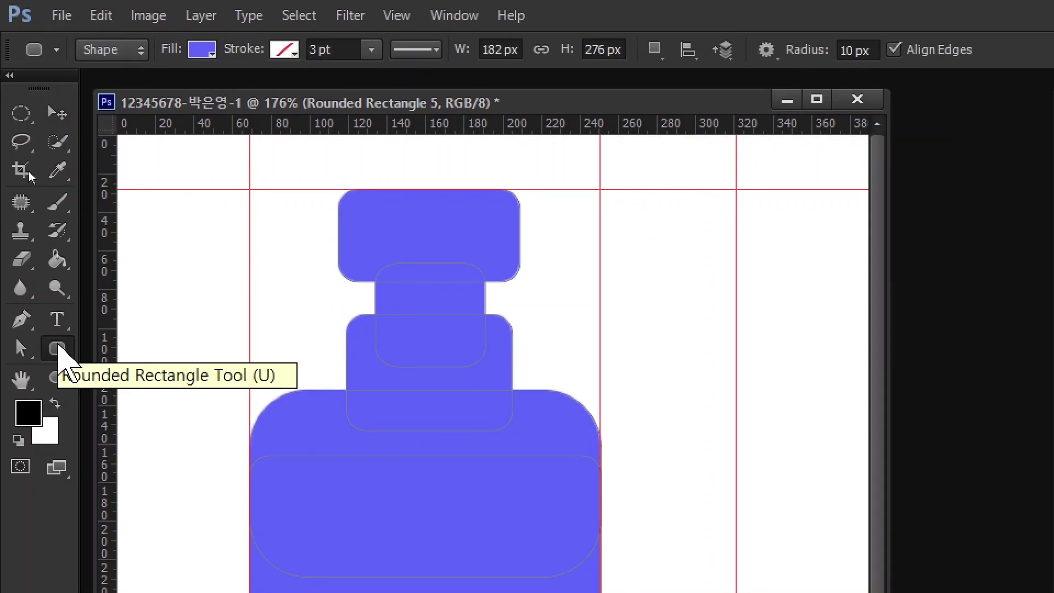
{"action": "key", "text": "alt"}
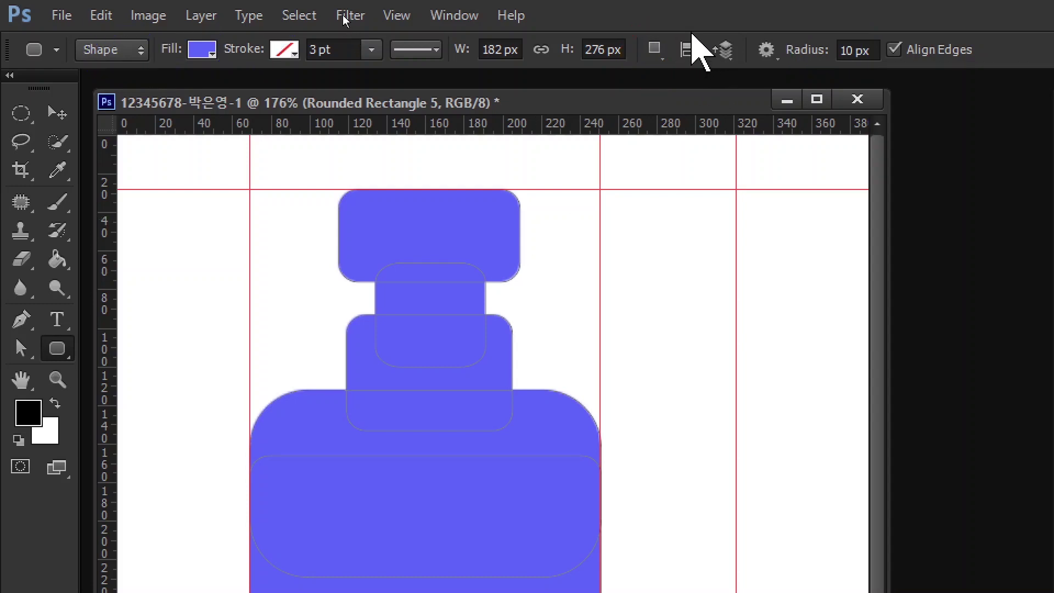
{"action": "left_click", "coordinate": [653, 50]}
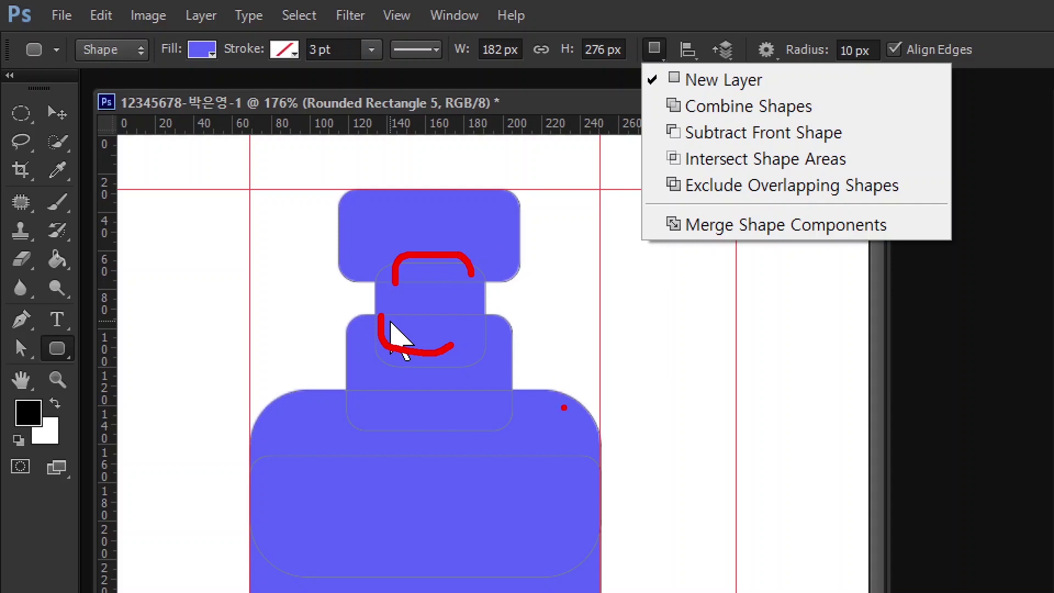
{"action": "key", "text": "Escape"}
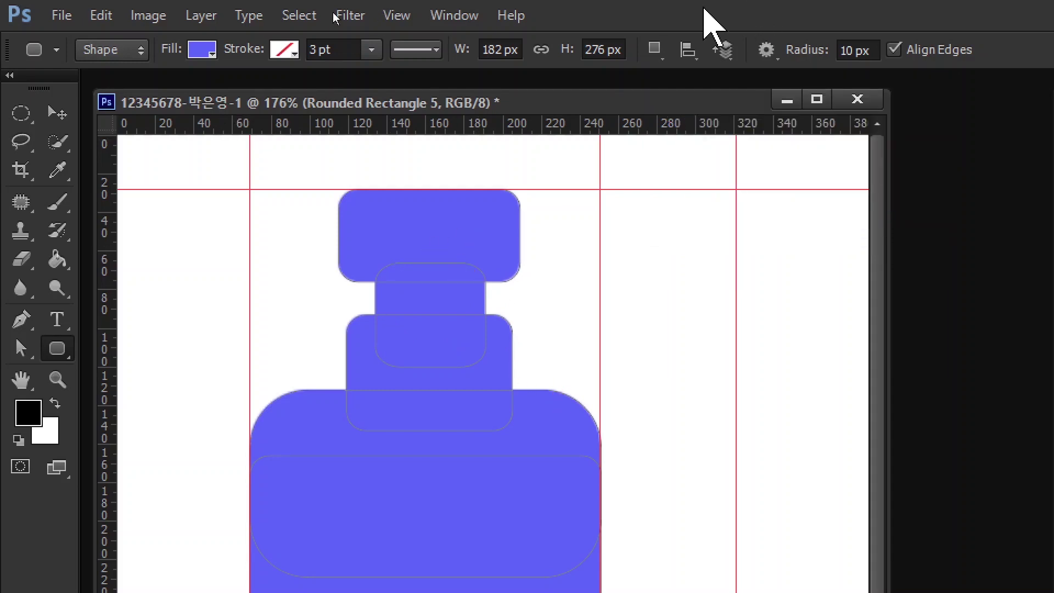
{"action": "left_click", "coordinate": [655, 49]}
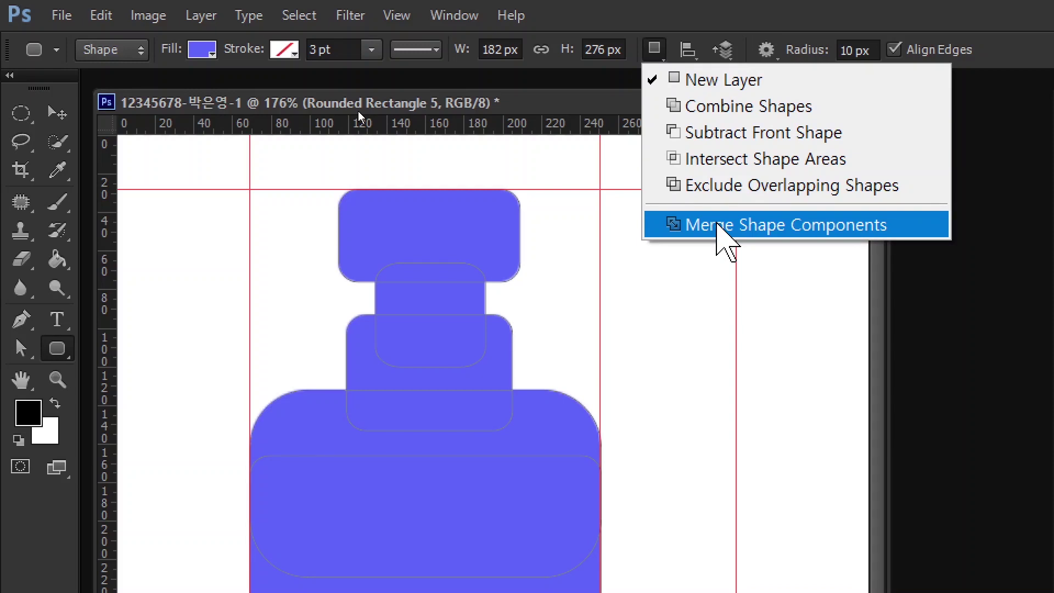
{"action": "left_click", "coordinate": [723, 240]}
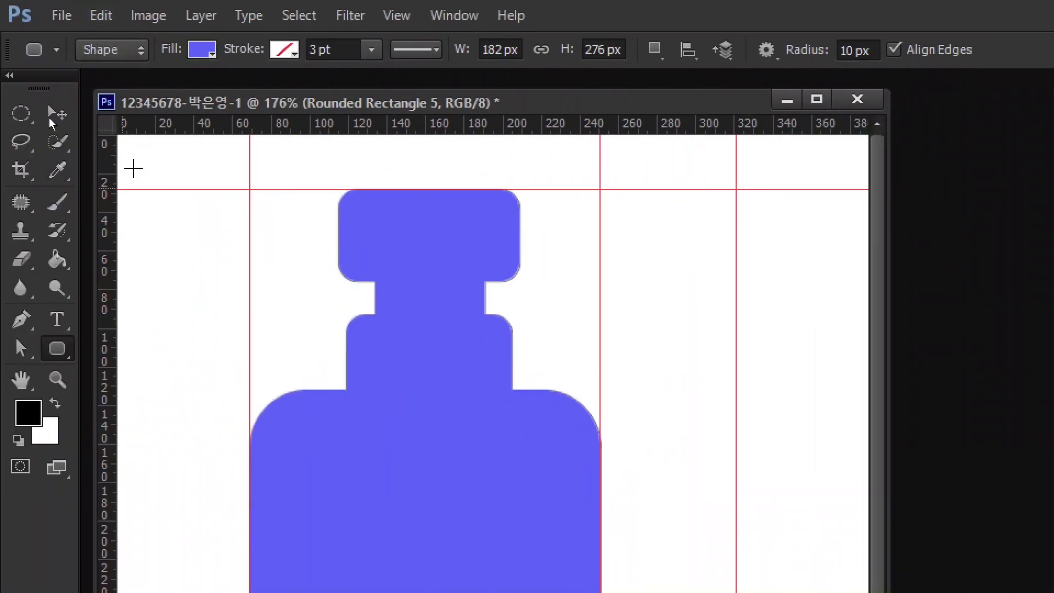
- Subtract a vertical and a horizontal rectangle to cut a cross from the bottle body, then merge shape components
{"action": "left_click", "coordinate": [55, 346]}
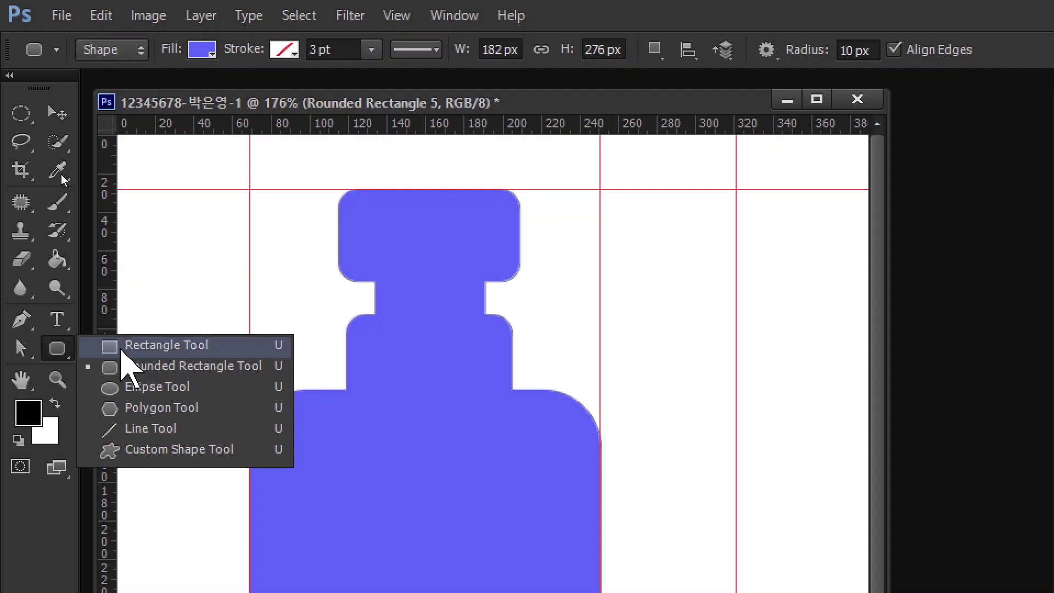
{"action": "left_click", "coordinate": [138, 347]}
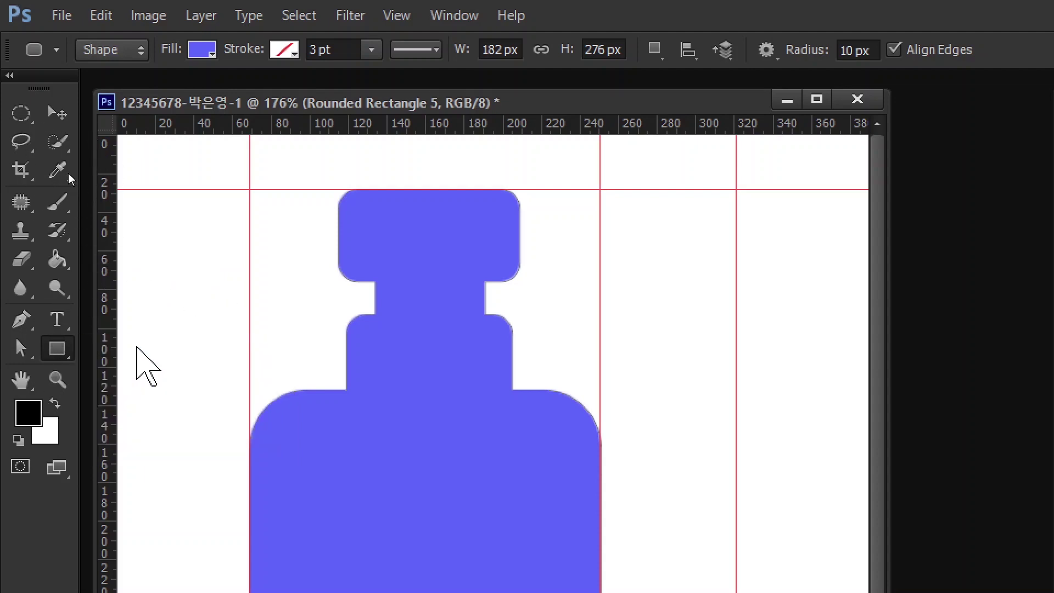
{"action": "left_click", "coordinate": [653, 48]}
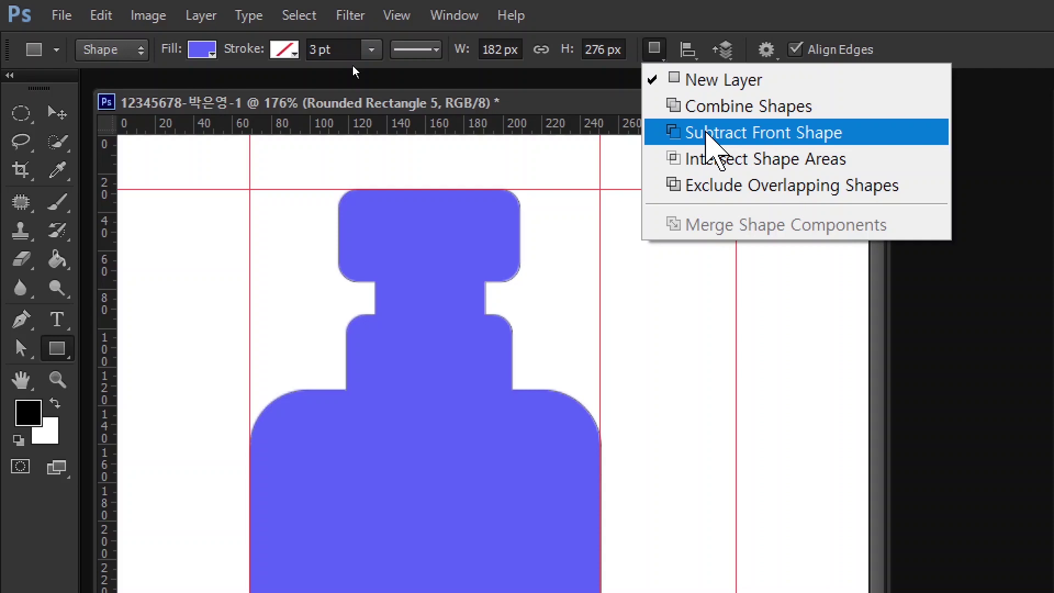
{"action": "left_click", "coordinate": [708, 135]}
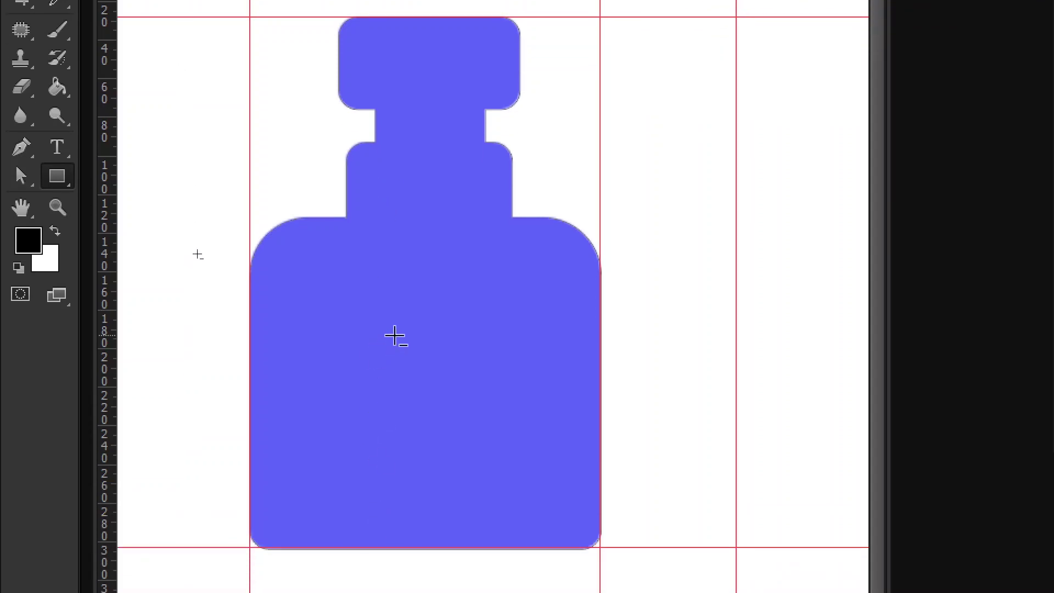
{"action": "left_click_drag", "start_coordinate": [397, 318], "coordinate": [441, 471]}
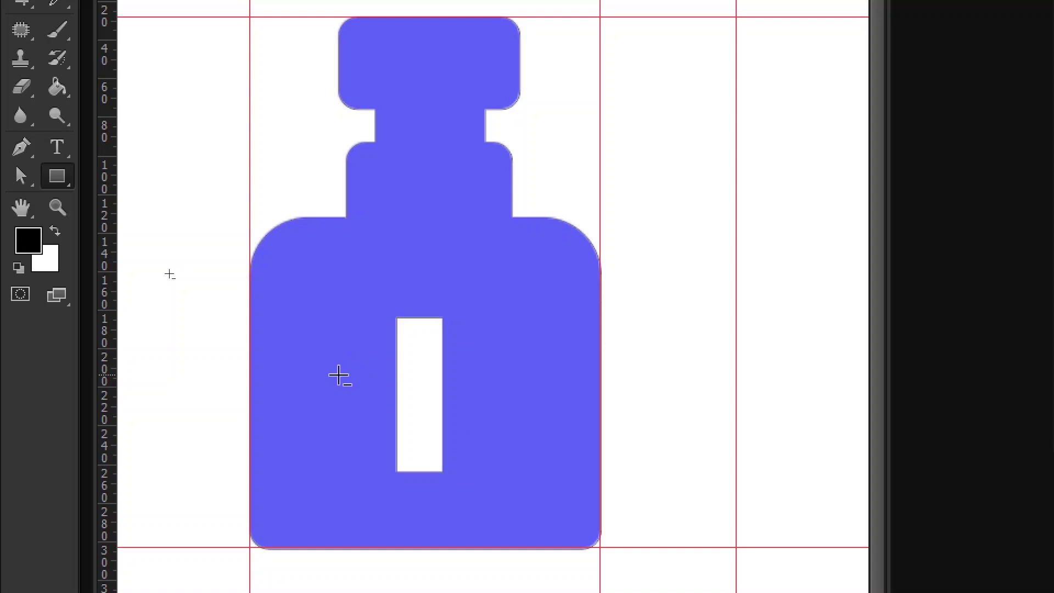
{"action": "left_click_drag", "start_coordinate": [337, 374], "coordinate": [502, 408]}
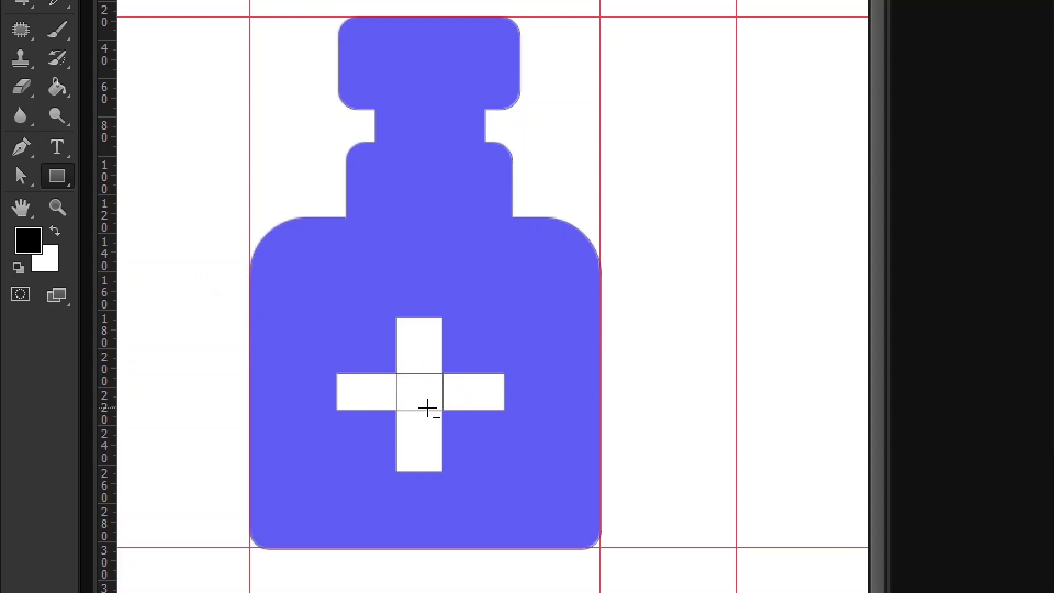
{"action": "left_click", "coordinate": [653, 51]}
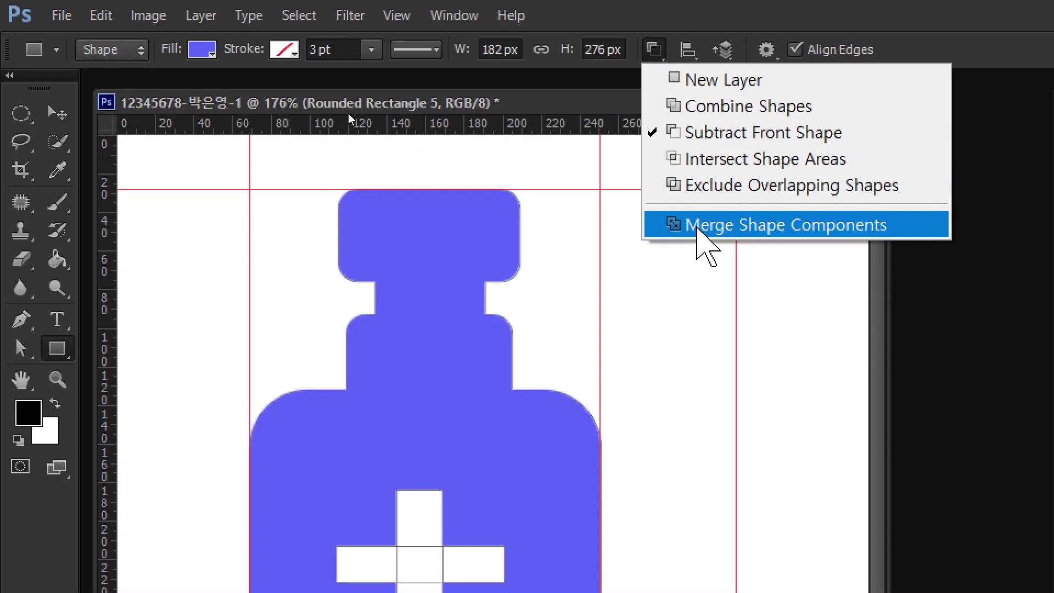
{"action": "left_click", "coordinate": [698, 231]}
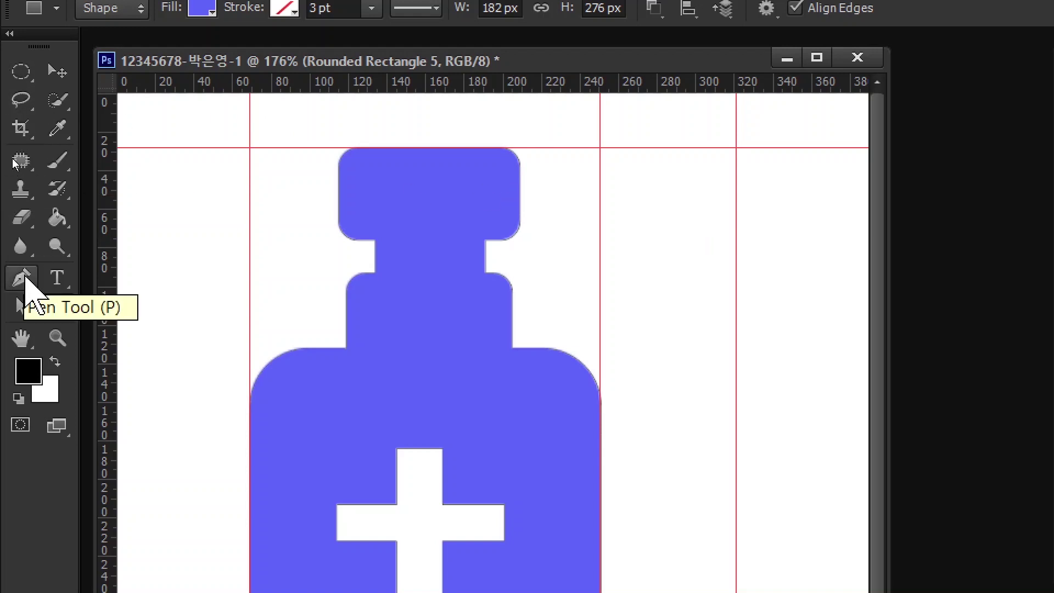
- Pen-draw the shape's two jagged peaks and curving edge to the right of the bottle
{"action": "left_click", "coordinate": [24, 278]}
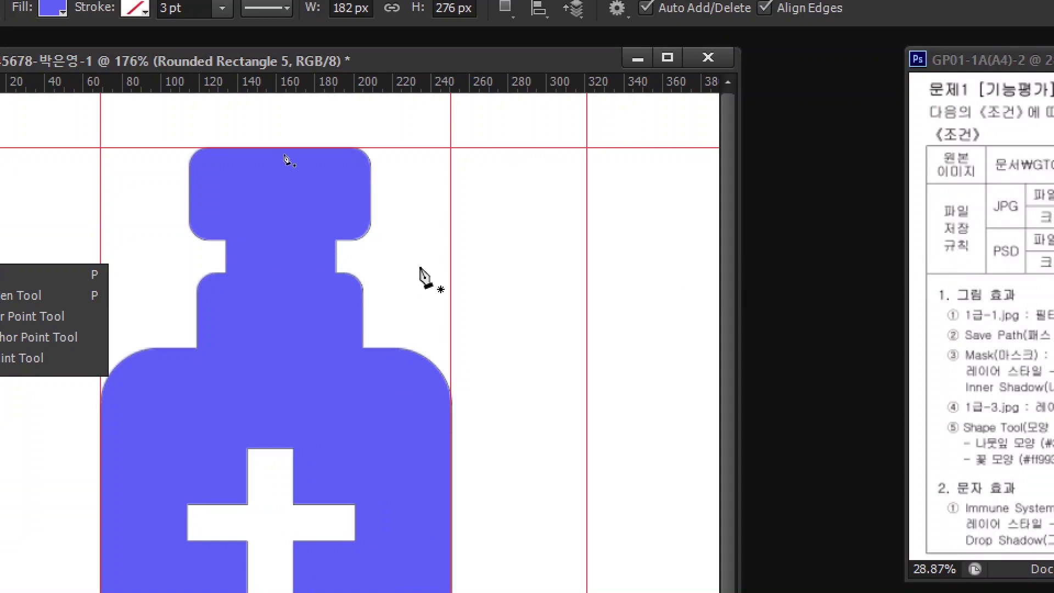
{"action": "left_click", "coordinate": [411, 263]}
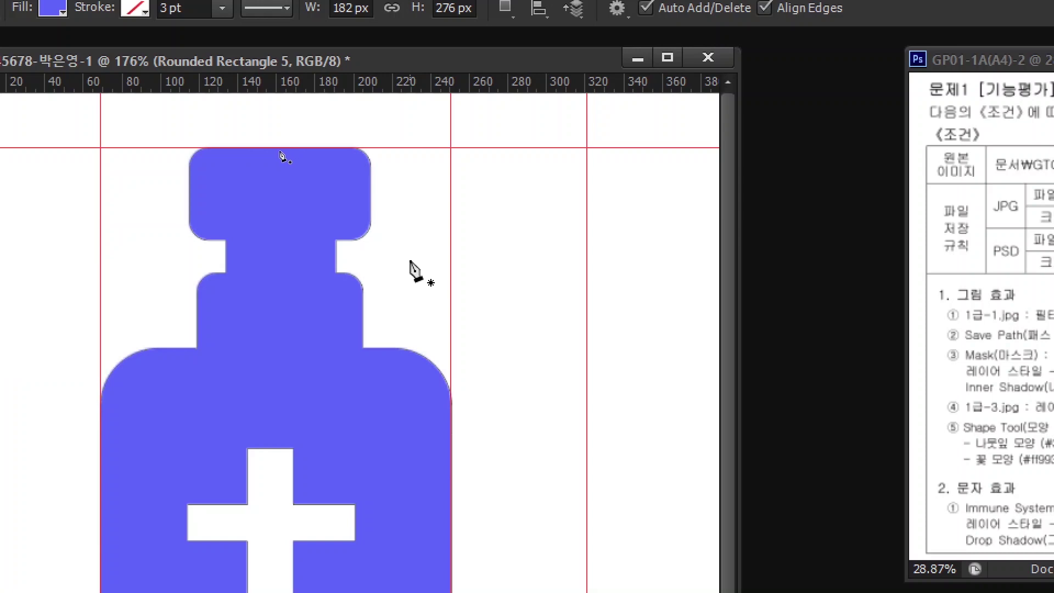
{"action": "left_click", "coordinate": [409, 262]}
{"action": "left_click", "coordinate": [464, 186]}
{"action": "left_click", "coordinate": [525, 273]}
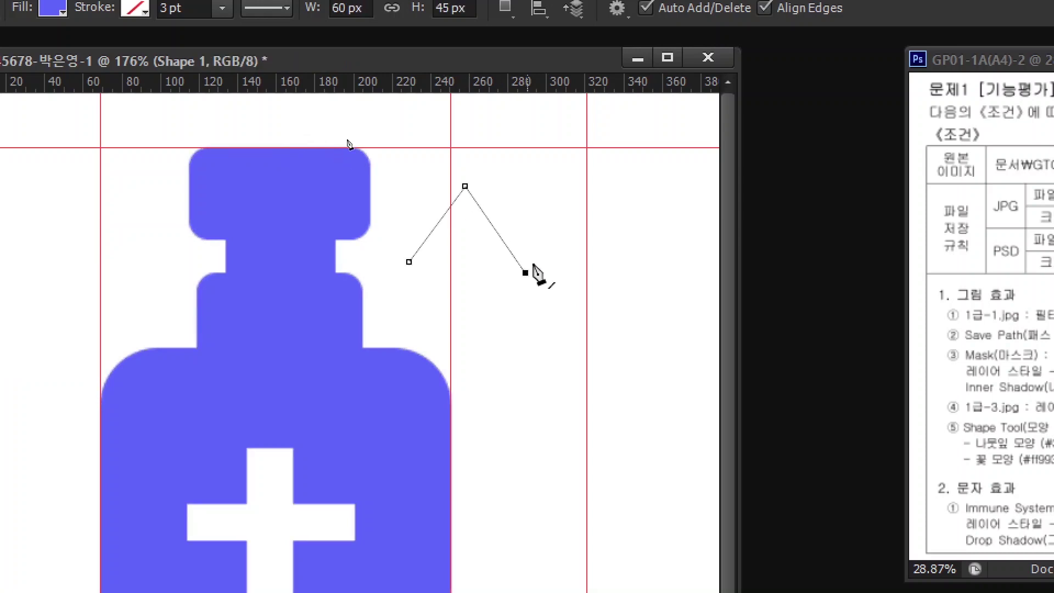
{"action": "left_click", "coordinate": [598, 166]}
{"action": "left_click", "coordinate": [648, 286]}
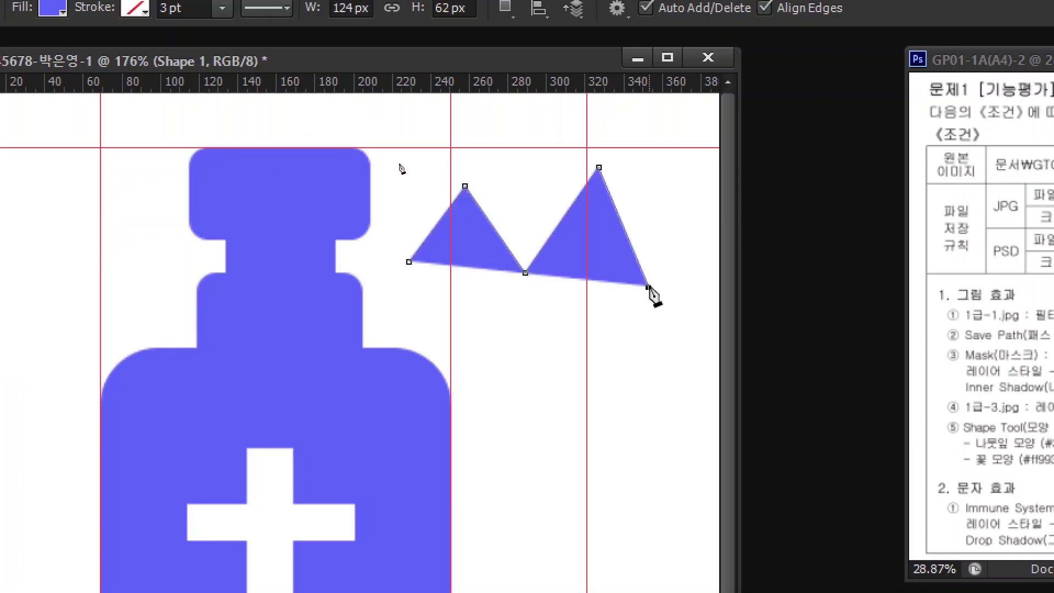
{"action": "left_click_drag", "start_coordinate": [609, 389], "coordinate": [536, 407]}
{"action": "left_click_drag", "start_coordinate": [619, 483], "coordinate": [687, 502]}
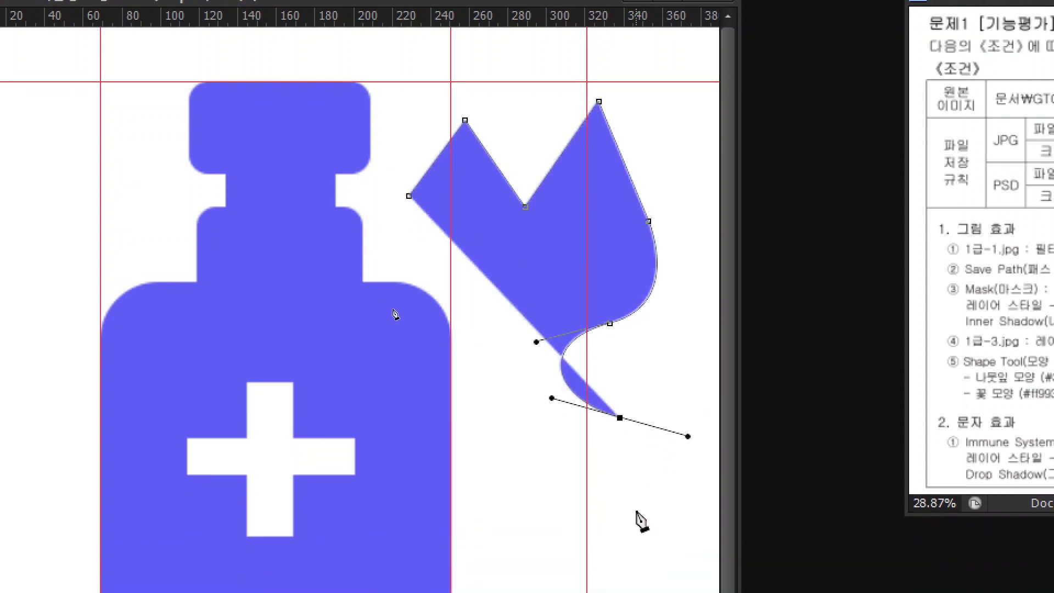
{"action": "left_click_drag", "start_coordinate": [637, 578], "coordinate": [587, 592]}
{"action": "left_click_drag", "start_coordinate": [586, 514], "coordinate": [580, 517]}
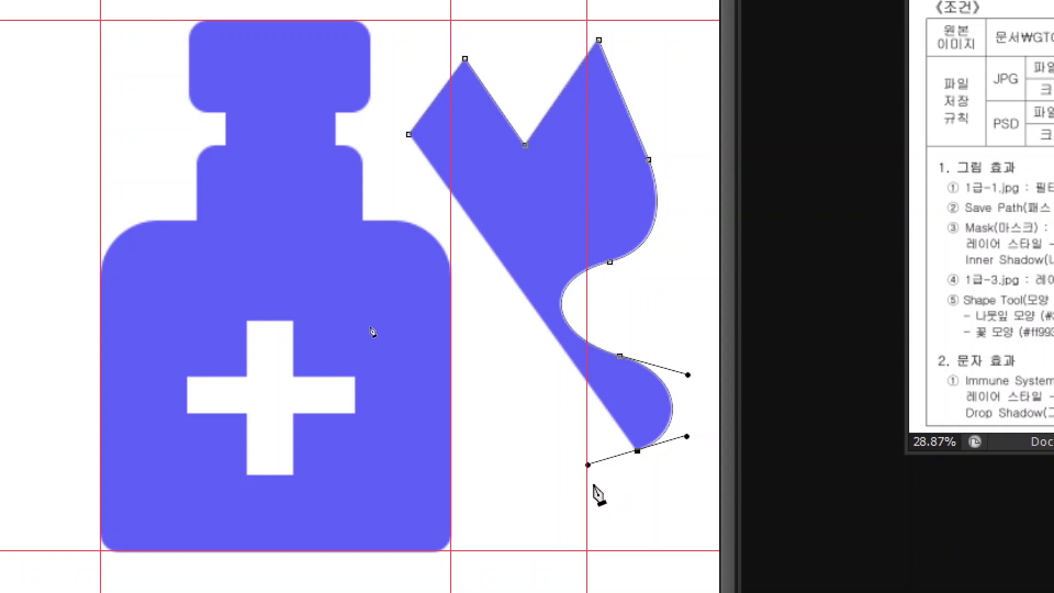
{"action": "left_click_drag", "start_coordinate": [546, 507], "coordinate": [575, 551]}
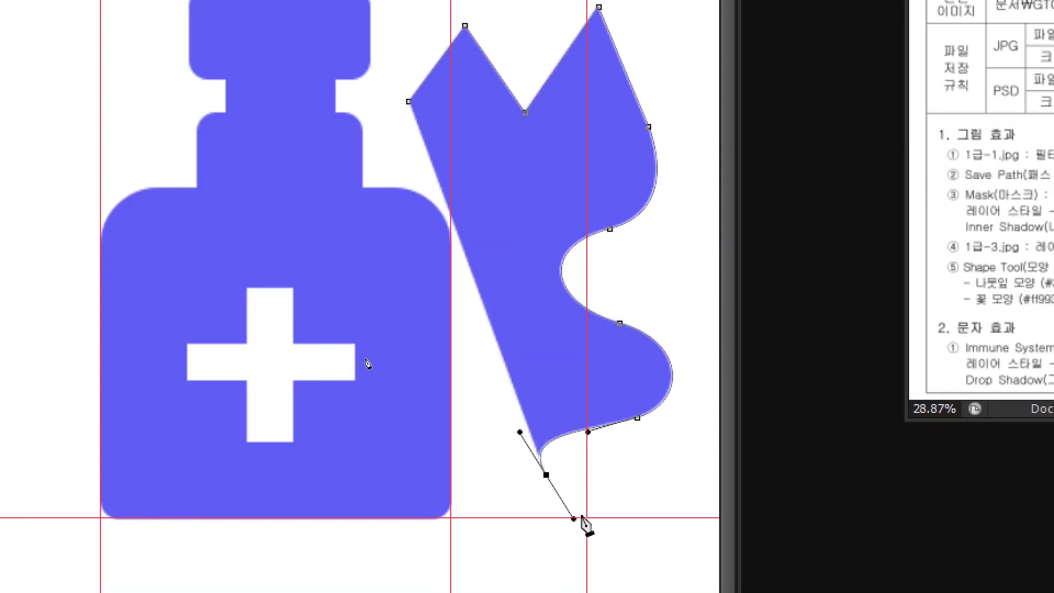
{"action": "mouse_move", "coordinate": [664, 507]}
{"action": "left_mouse_down"}
{"action": "mouse_move", "coordinate": [652, 552]}
{"action": "mouse_move", "coordinate": [678, 503]}
{"action": "left_mouse_up"}
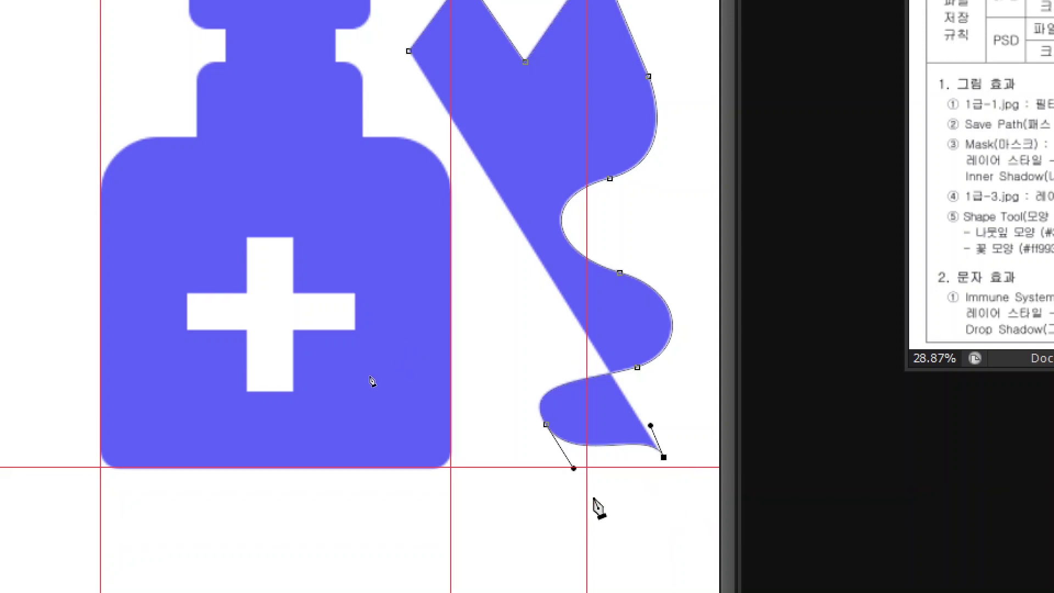
- Extend the shape with zigzag corners and wavy curves along the bottle's bottom and left
{"action": "left_click", "coordinate": [545, 493]}
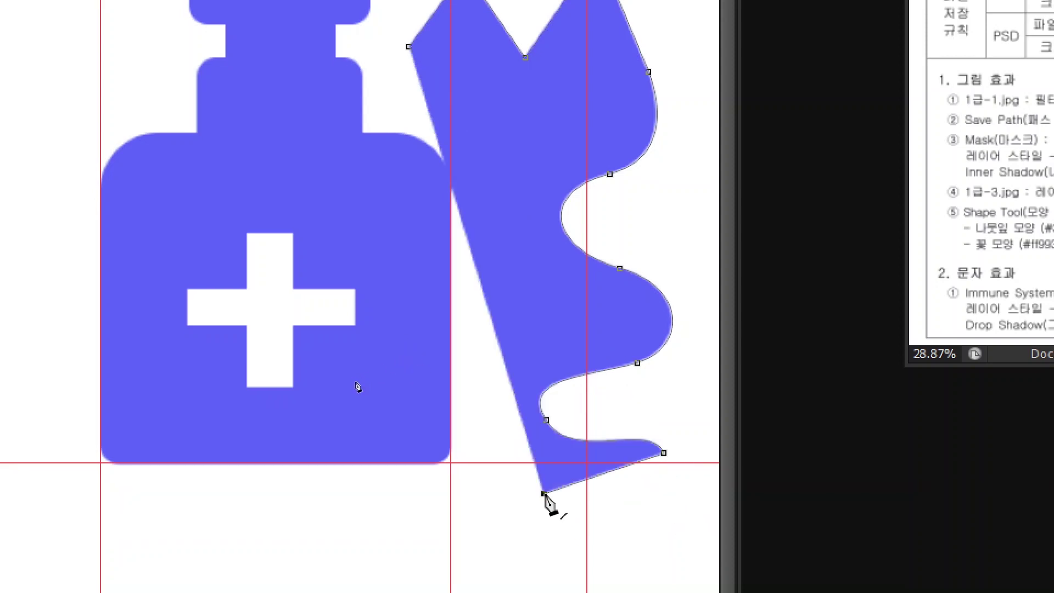
{"action": "left_click", "coordinate": [622, 535]}
{"action": "left_click", "coordinate": [703, 497]}
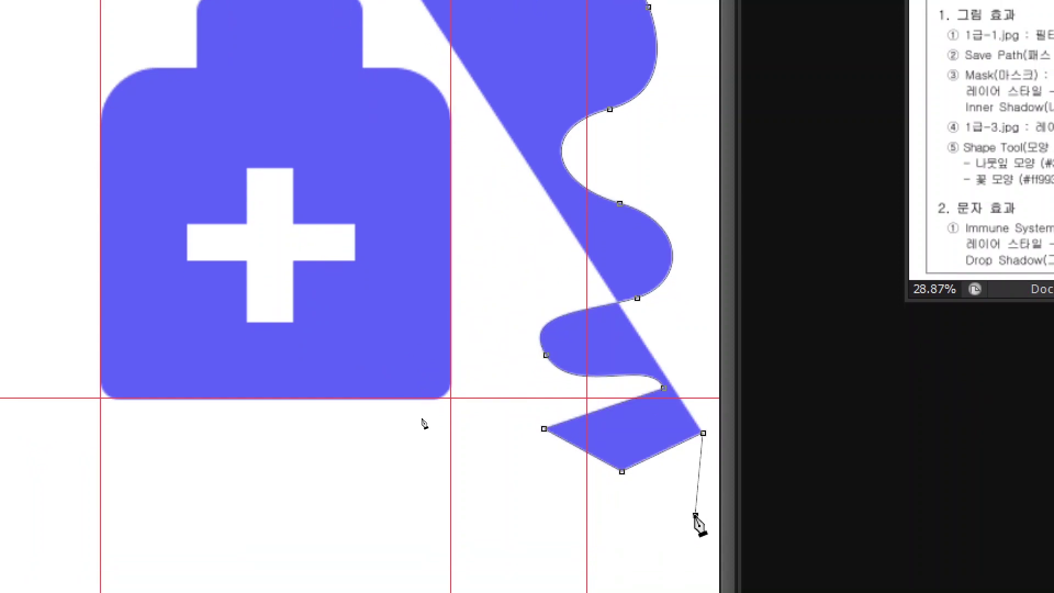
{"action": "left_click", "coordinate": [695, 560]}
{"action": "left_click", "coordinate": [539, 550]}
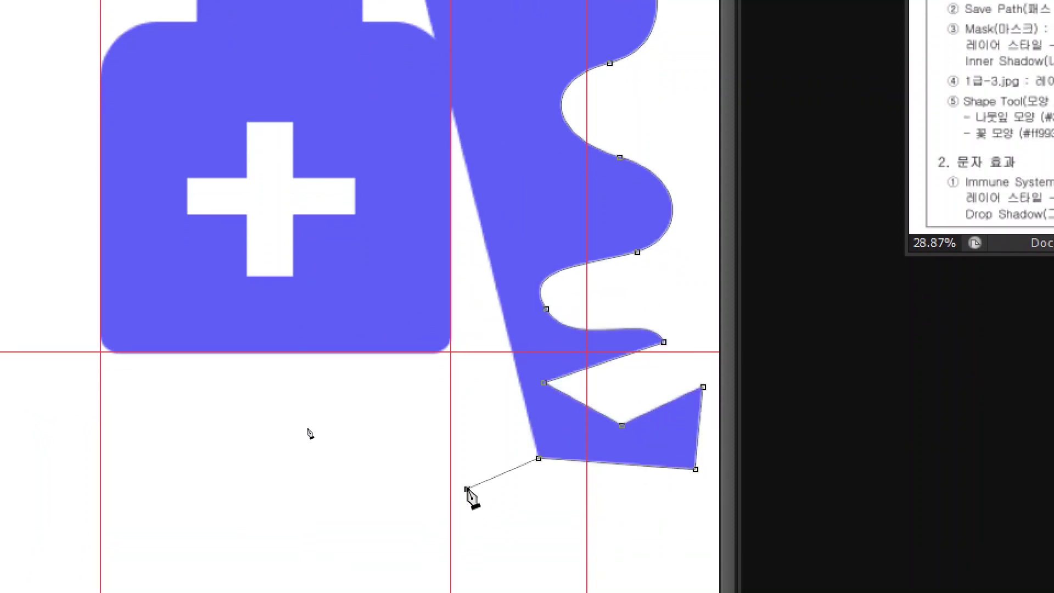
{"action": "left_click", "coordinate": [467, 489]}
{"action": "left_click", "coordinate": [421, 437]}
{"action": "left_click", "coordinate": [384, 500]}
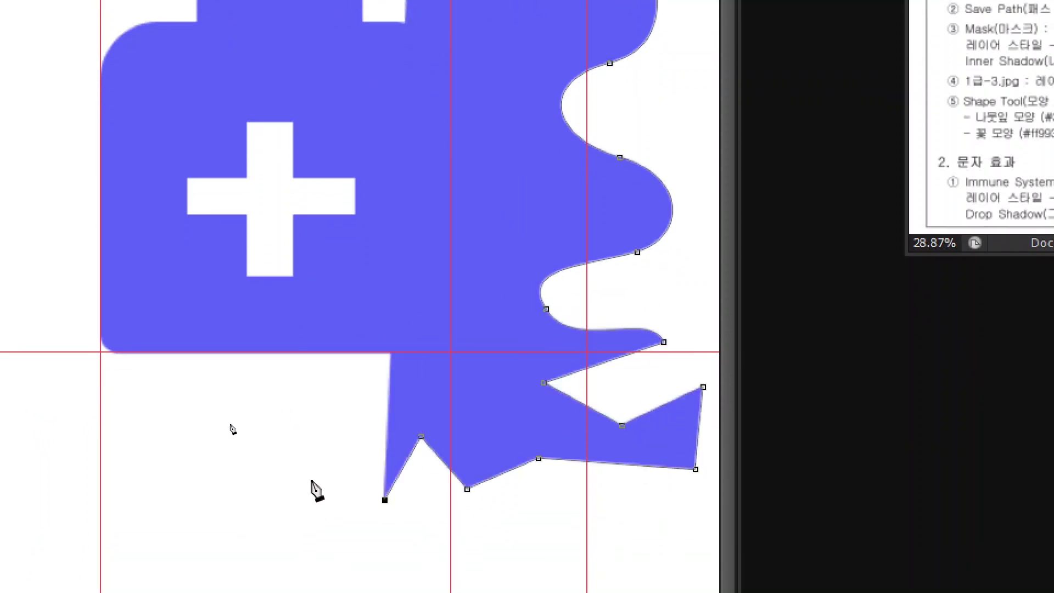
{"action": "left_click_drag", "start_coordinate": [322, 489], "coordinate": [307, 412]}
{"action": "left_click_drag", "start_coordinate": [251, 488], "coordinate": [235, 562]}
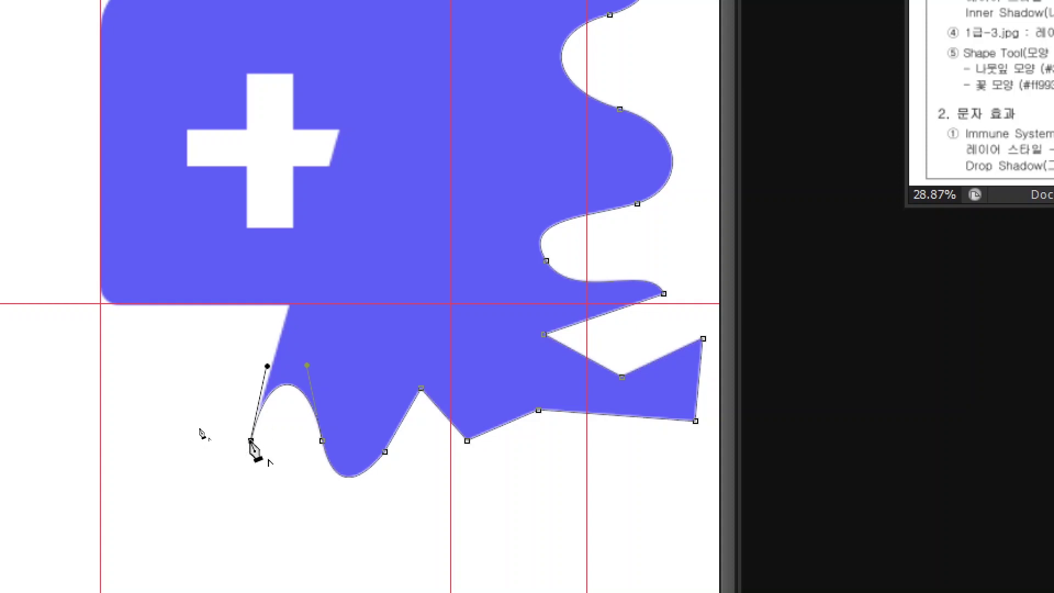
{"action": "left_click", "coordinate": [179, 420]}
{"action": "left_click", "coordinate": [166, 473]}
{"action": "left_click", "coordinate": [236, 483]}
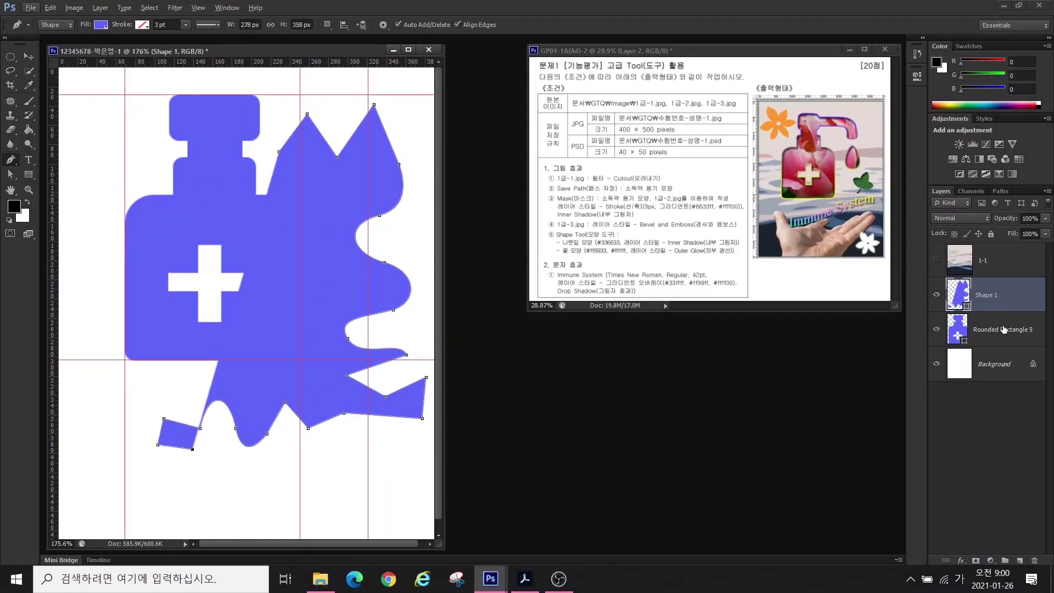
- Pen-draw a closed spout path running right from the bottle's cap and bending down
{"action": "left_click", "coordinate": [1003, 329]}
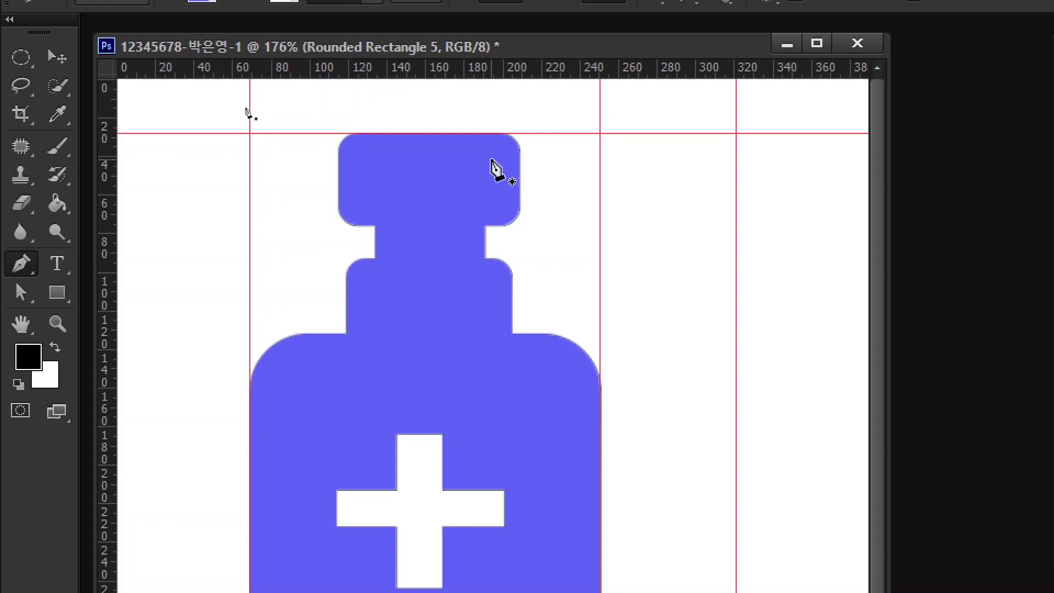
{"action": "left_click", "coordinate": [491, 161]}
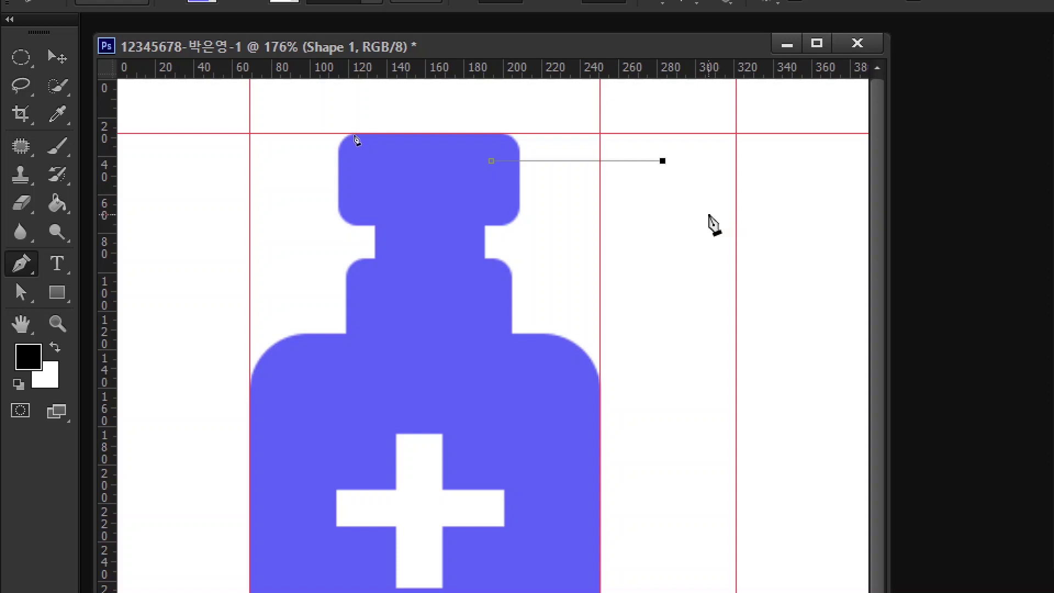
{"action": "left_click_drag", "start_coordinate": [708, 215], "coordinate": [704, 277]}
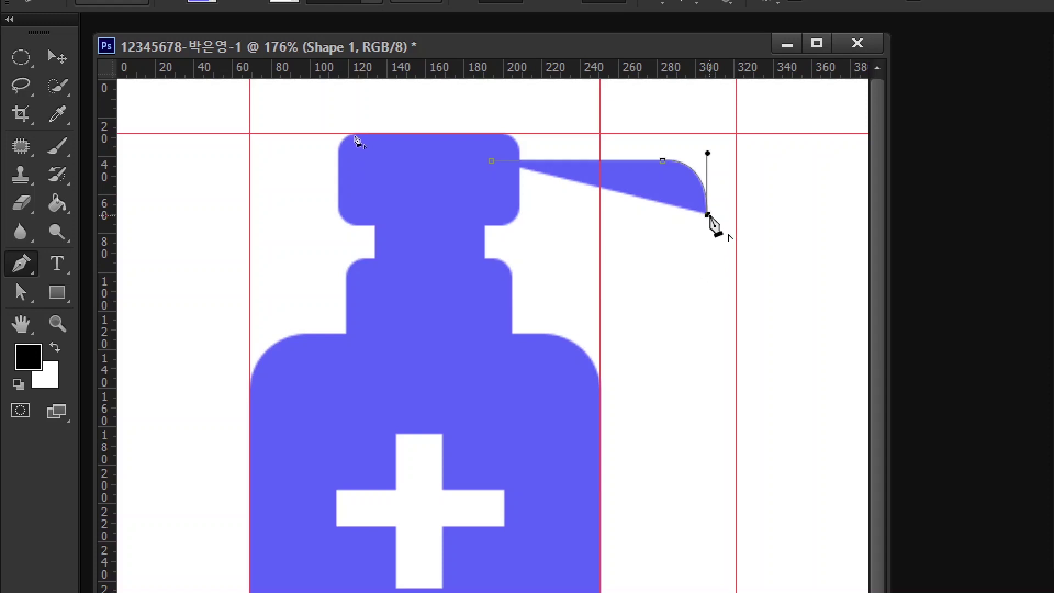
{"action": "left_click", "coordinate": [708, 248]}
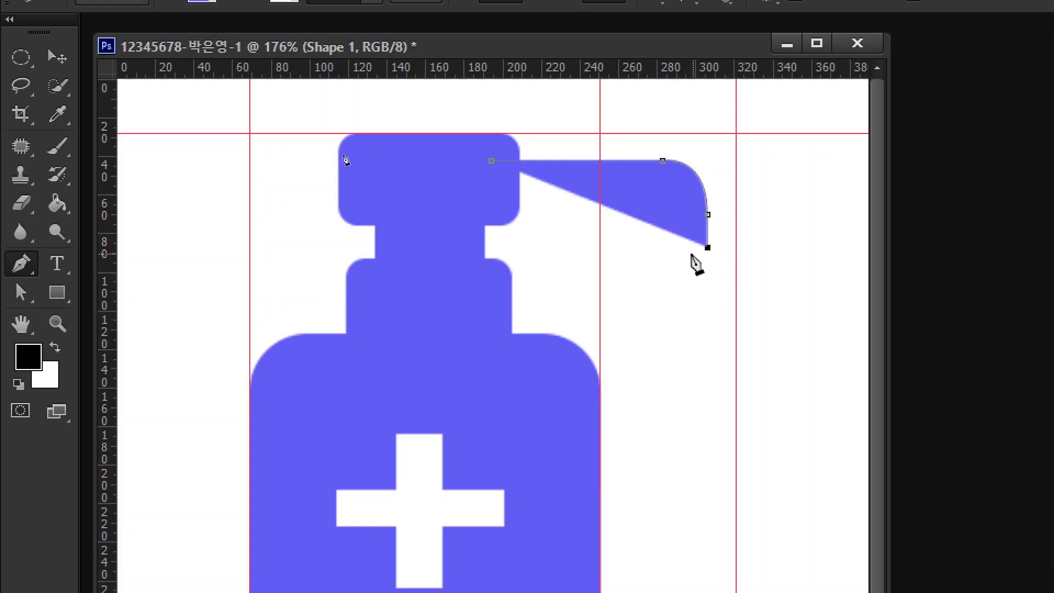
{"action": "left_click", "coordinate": [659, 247]}
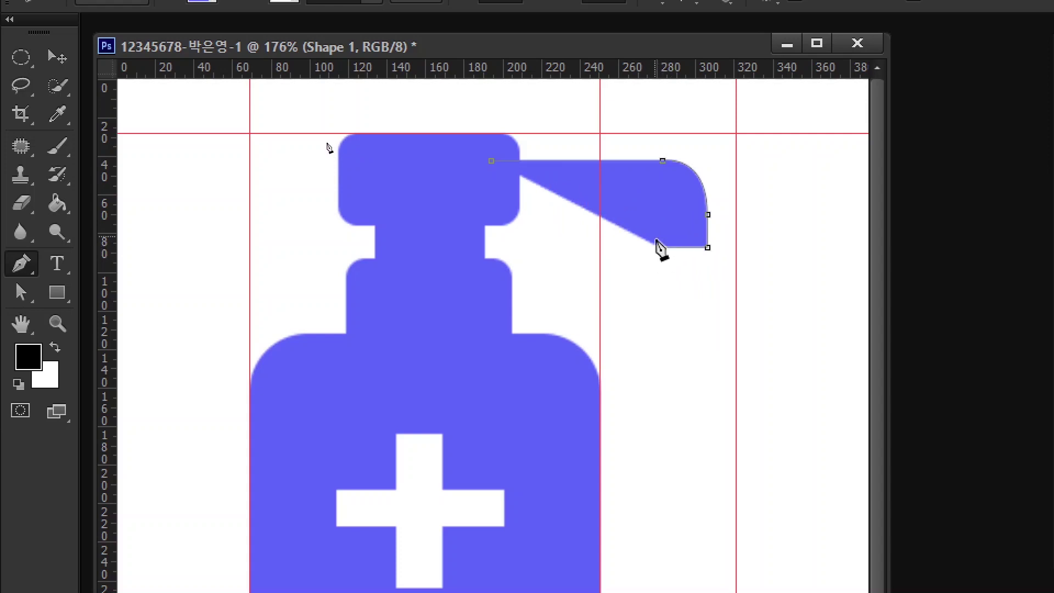
{"action": "left_click", "coordinate": [659, 217]}
{"action": "left_click_drag", "start_coordinate": [642, 202], "coordinate": [624, 202]}
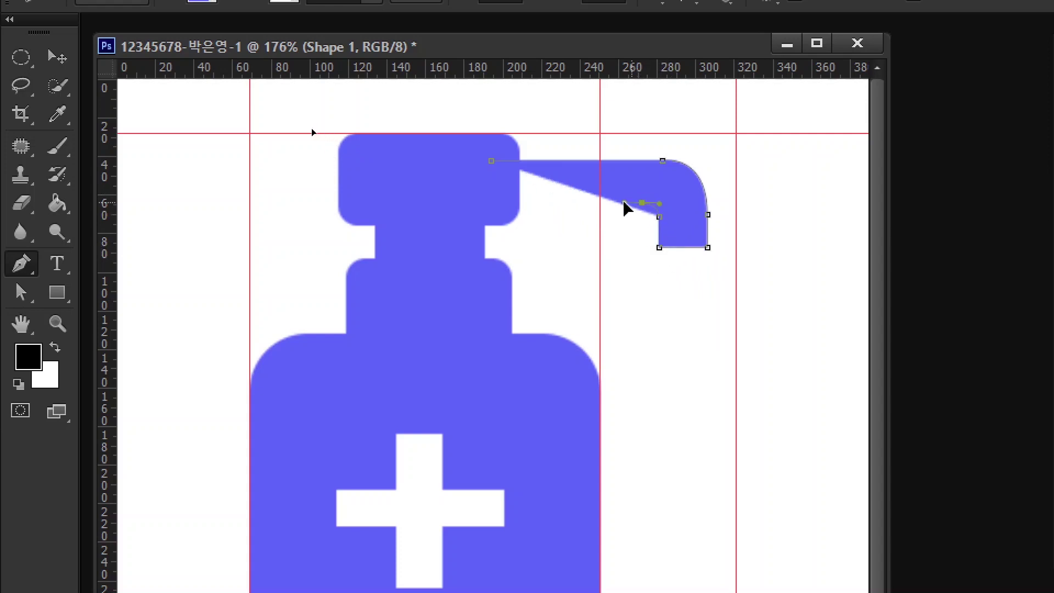
{"action": "left_click", "coordinate": [490, 202]}
{"action": "left_click", "coordinate": [491, 160]}
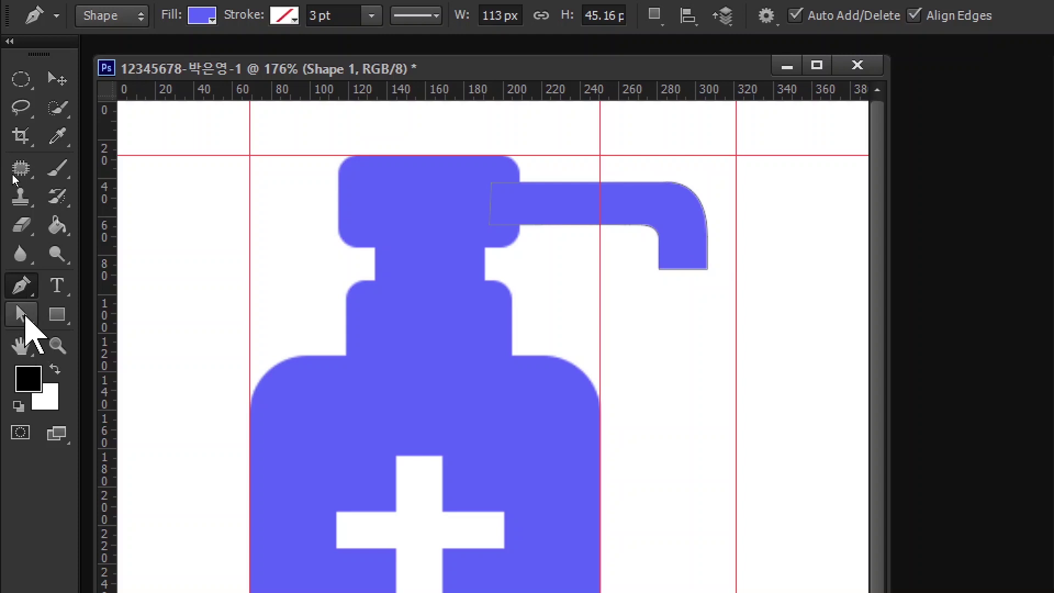
- Select the spout's end anchors with Direct Selection and shift them 5 px right
{"action": "left_click", "coordinate": [22, 315]}
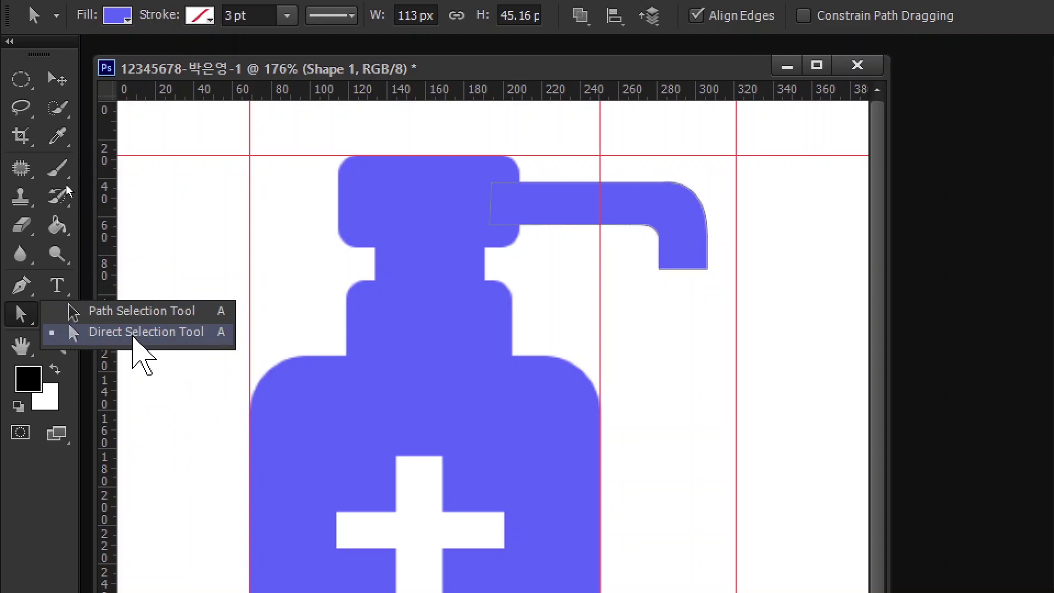
{"action": "left_click", "coordinate": [133, 334]}
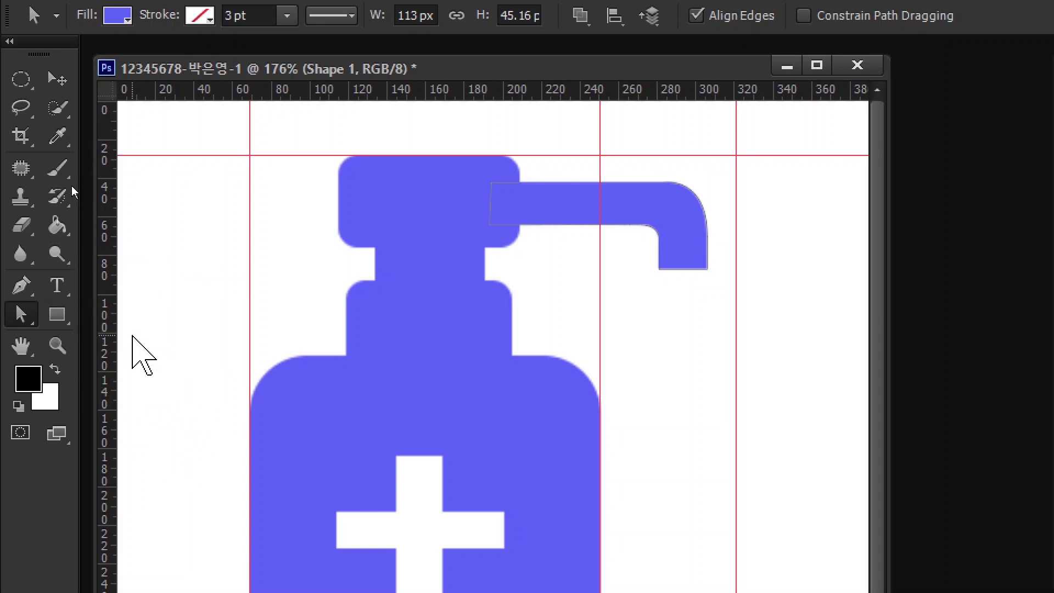
{"action": "left_click_drag", "start_coordinate": [615, 291], "coordinate": [675, 212]}
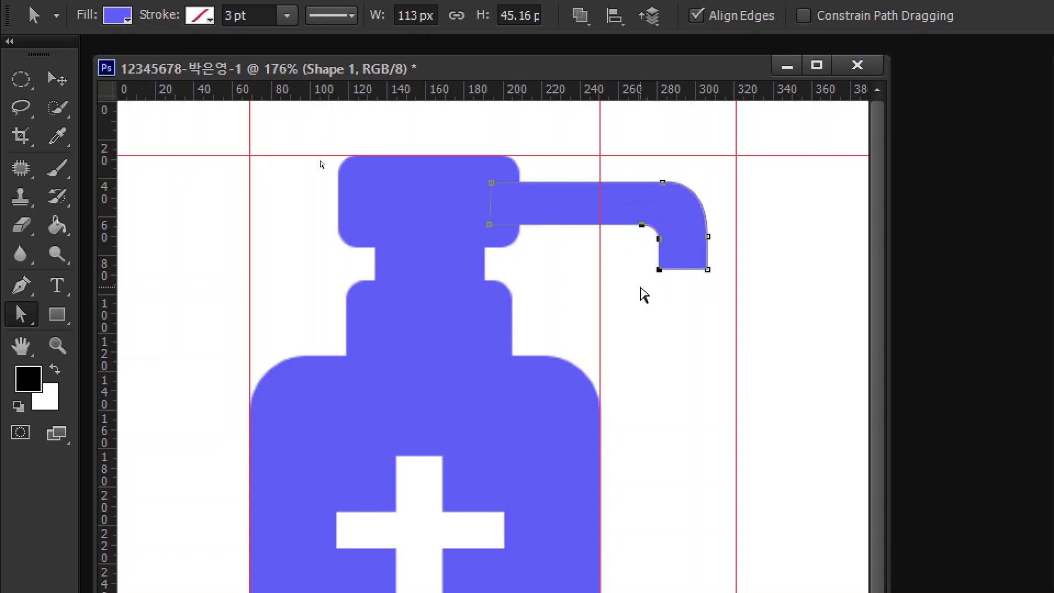
{"action": "left_click_drag", "start_coordinate": [624, 292], "coordinate": [685, 206]}
{"action": "left_click_drag", "start_coordinate": [662, 246], "coordinate": [670, 243]}
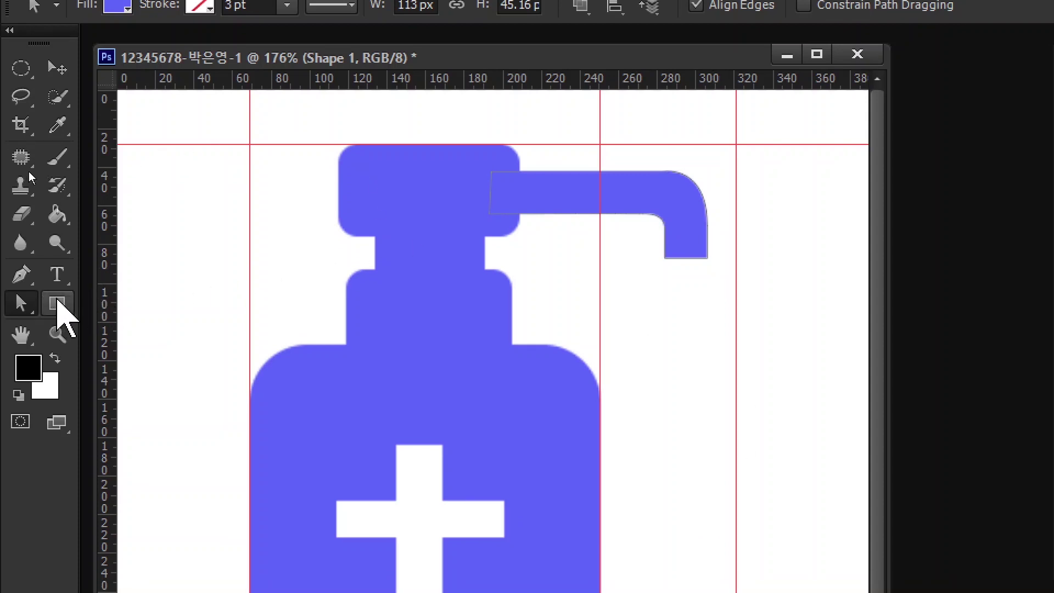
- Draw a 34 × 59 px ellipse below the spout tip and nudge it slightly right
{"action": "left_click", "coordinate": [56, 303]}
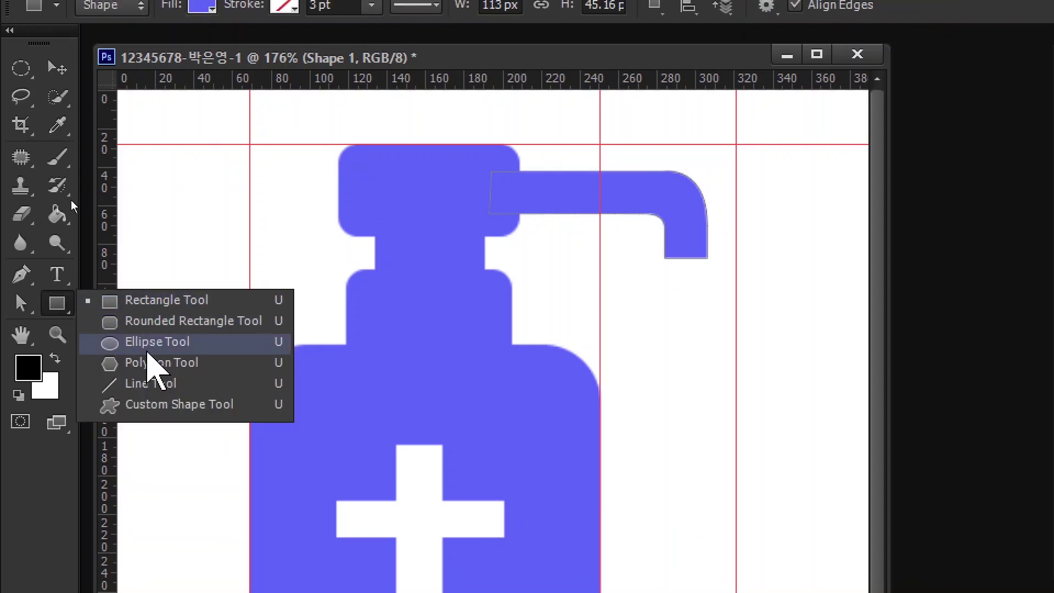
{"action": "left_click", "coordinate": [155, 342]}
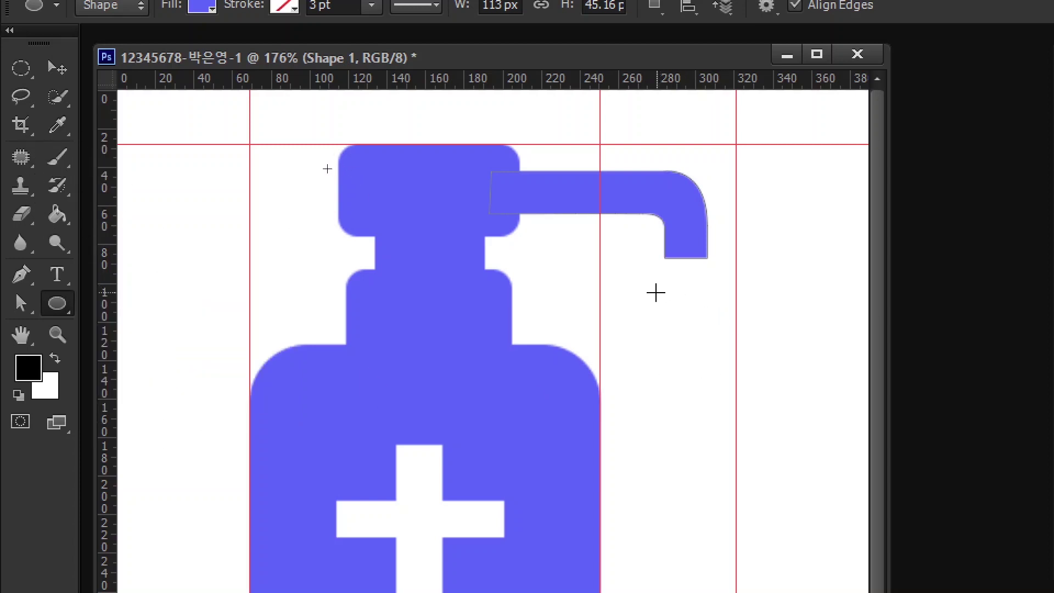
{"action": "left_click_drag", "start_coordinate": [645, 289], "coordinate": [708, 402]}
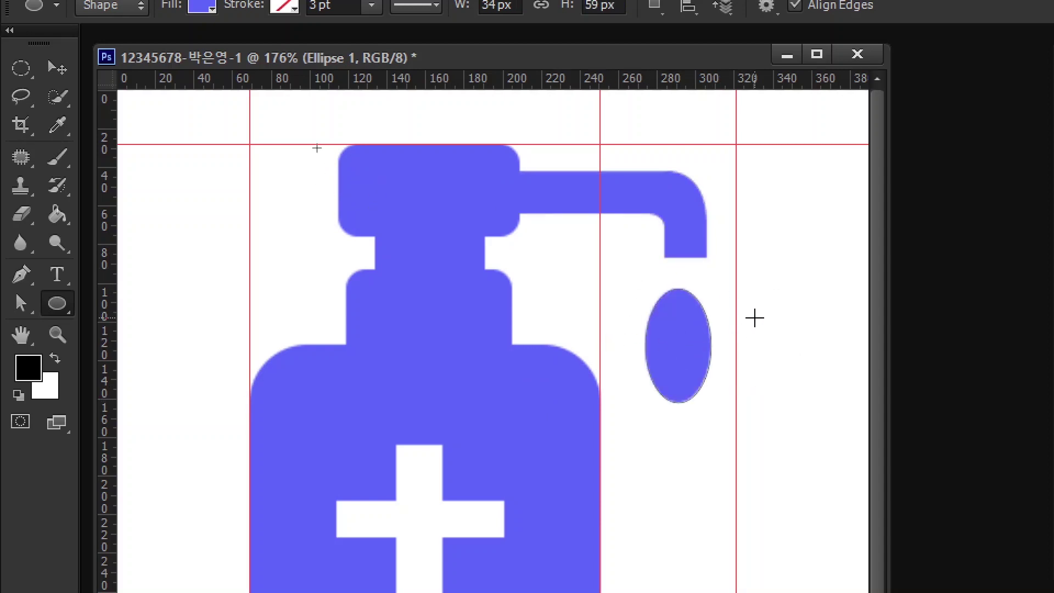
{"action": "left_click", "coordinate": [57, 68]}
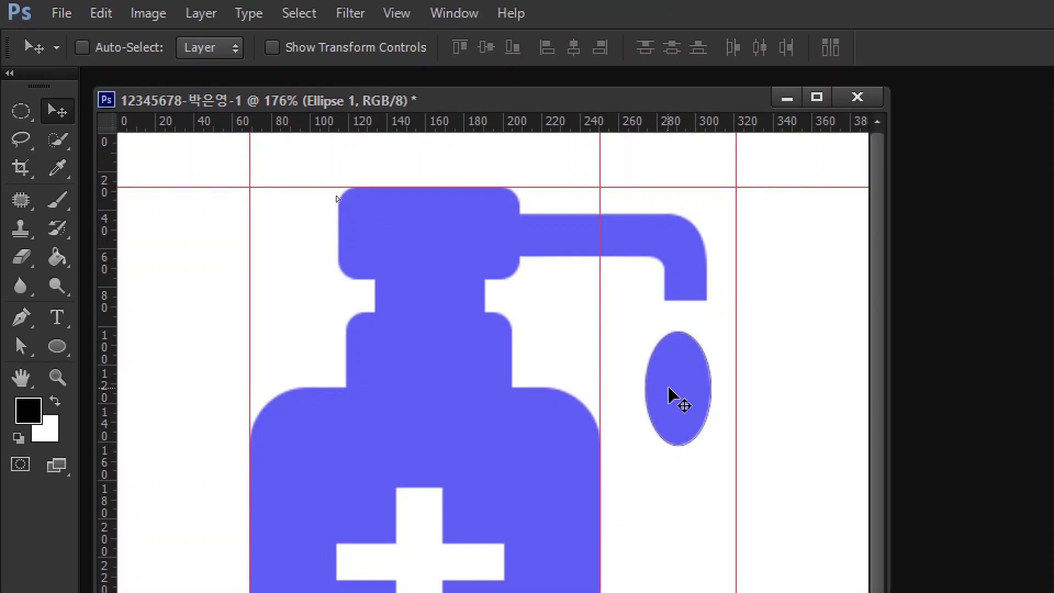
{"action": "left_click_drag", "start_coordinate": [673, 376], "coordinate": [679, 407]}
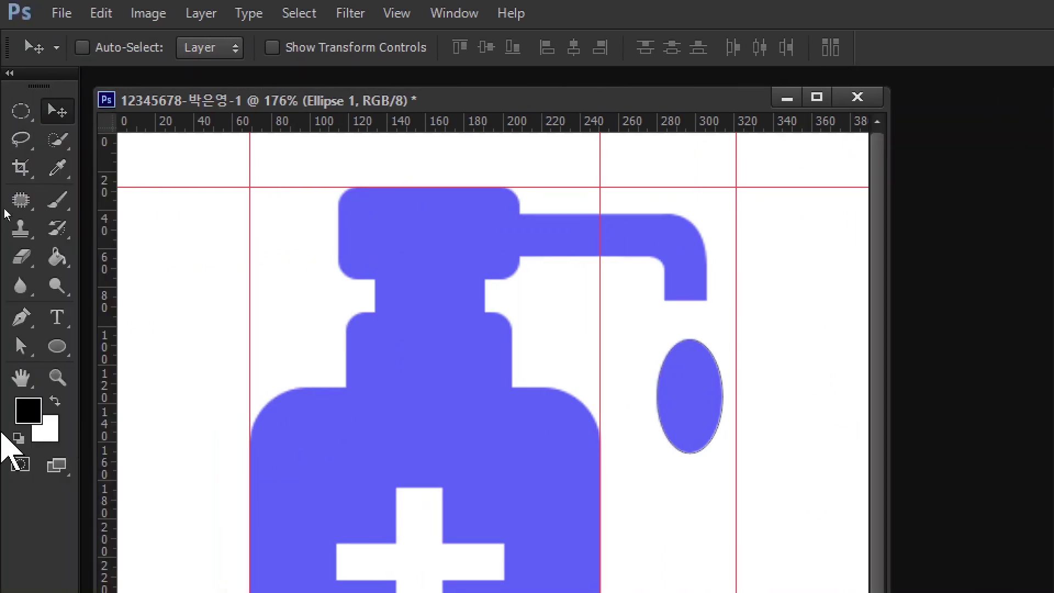
- Move the oval's side anchor down 7 px and drag its top anchor up into a teardrop point
{"action": "left_click", "coordinate": [21, 347]}
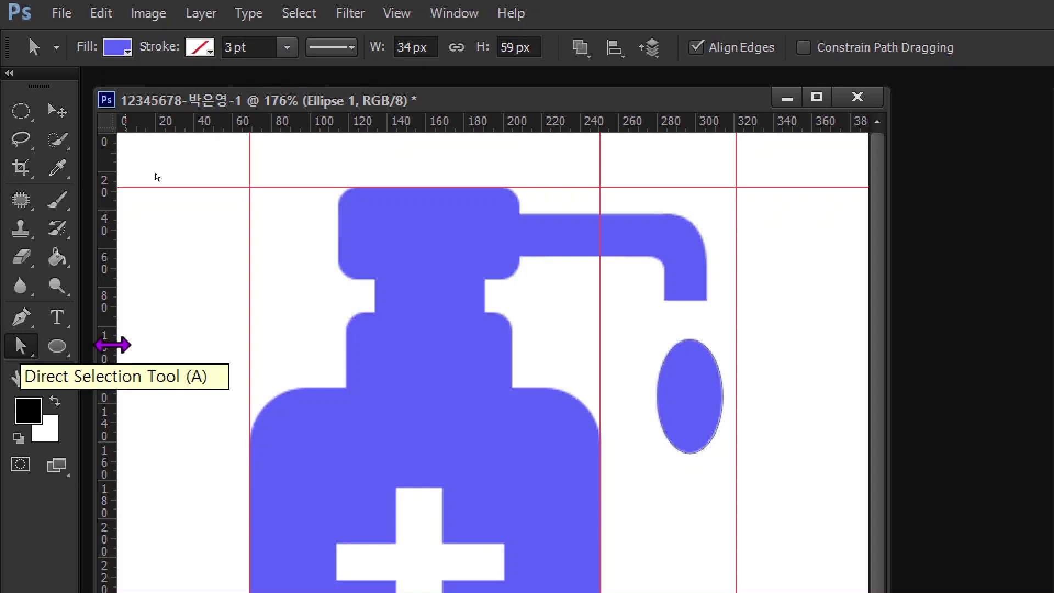
{"action": "left_click_drag", "start_coordinate": [619, 372], "coordinate": [790, 424]}
{"action": "left_click", "coordinate": [616, 386]}
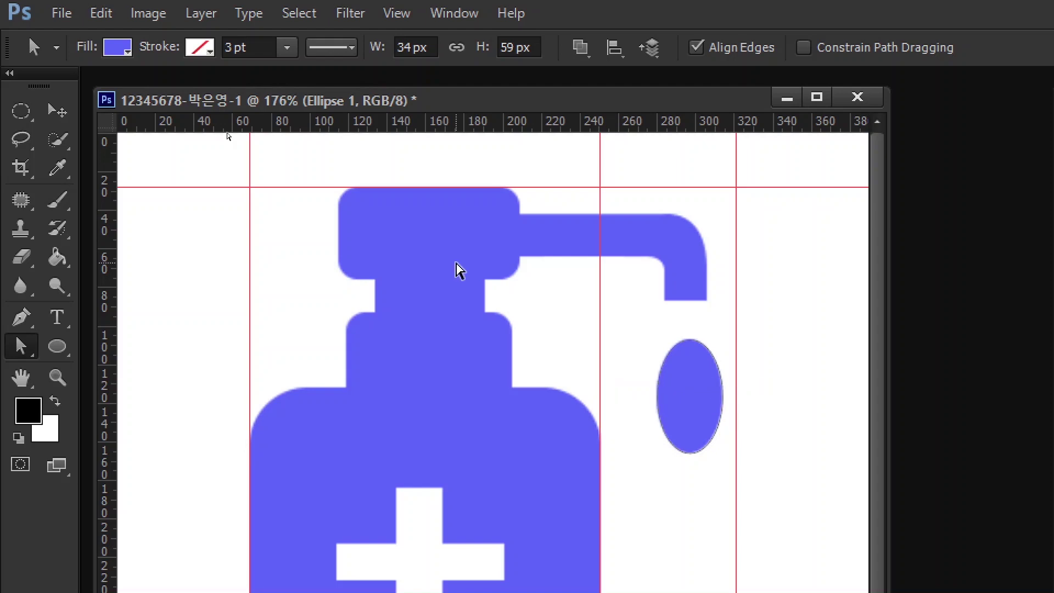
{"action": "left_click_drag", "start_coordinate": [615, 377], "coordinate": [782, 414]}
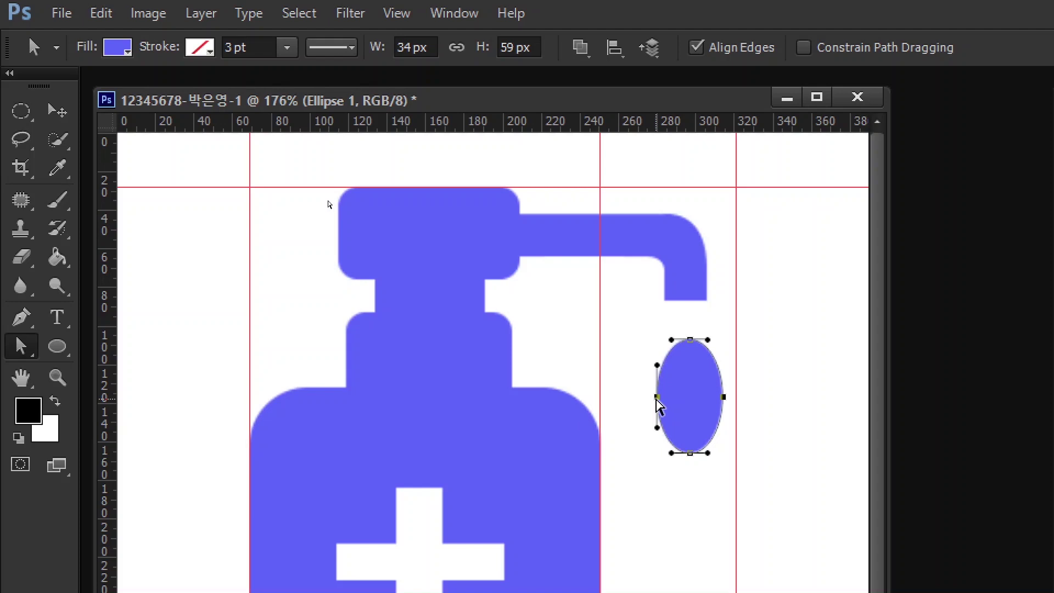
{"action": "left_click_drag", "start_coordinate": [657, 402], "coordinate": [655, 416]}
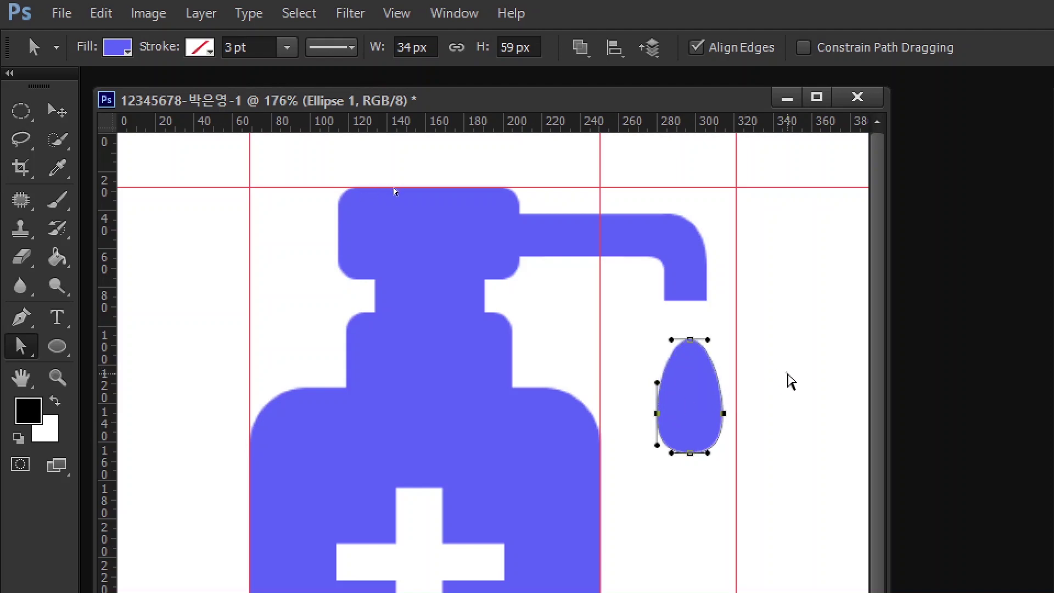
{"action": "left_click", "coordinate": [790, 380]}
{"action": "left_click", "coordinate": [690, 340]}
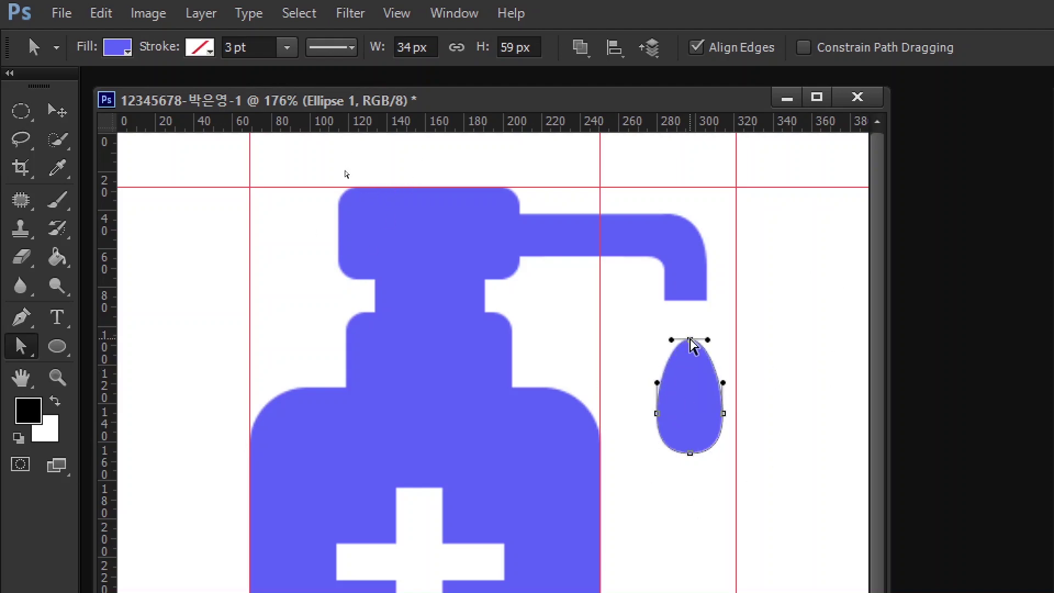
{"action": "left_click_drag", "start_coordinate": [691, 340], "coordinate": [689, 324]}
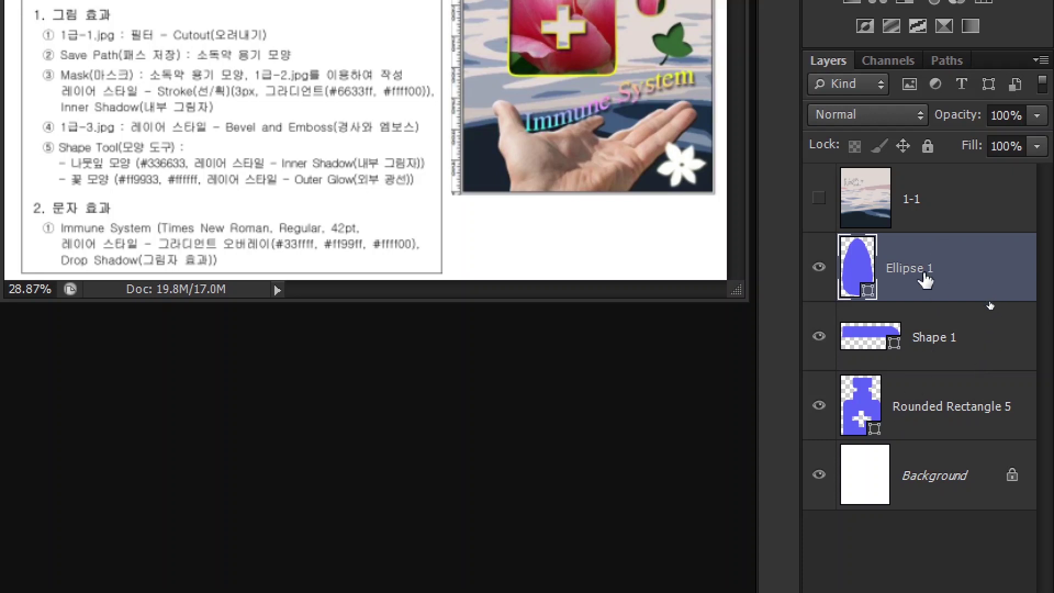
- Merge the droplet, spout and bottle layers into one layer and rename it 소독약
{"action": "left_click", "coordinate": [934, 411], "text": "shift"}
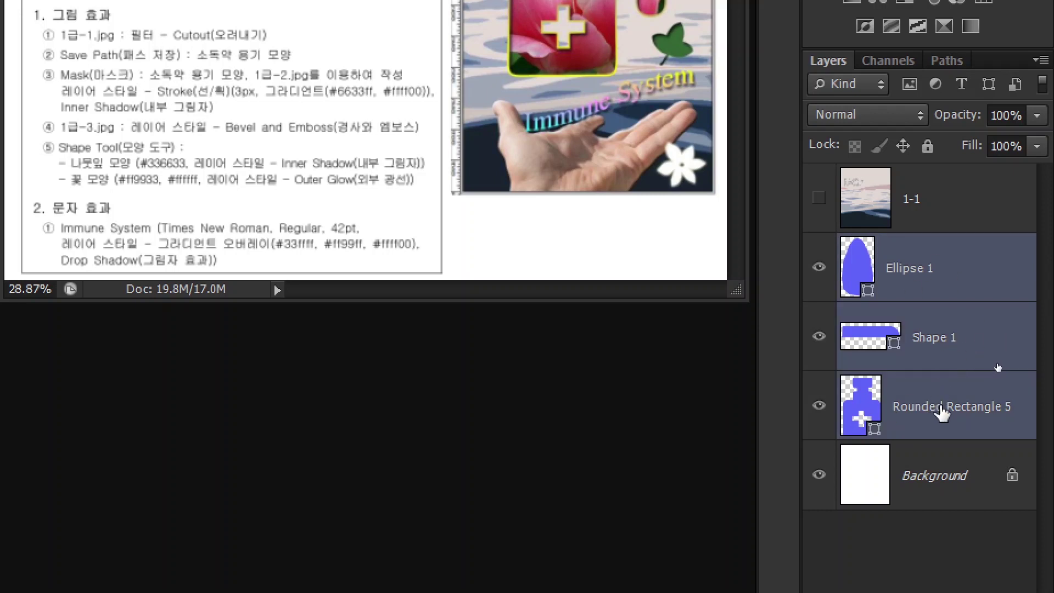
{"action": "right_click", "coordinate": [944, 403]}
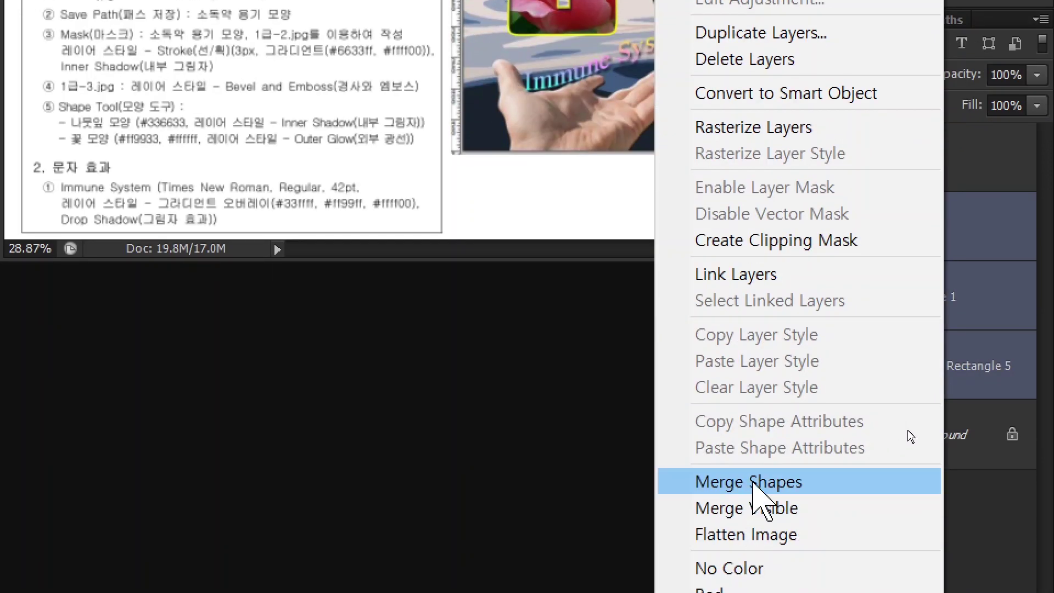
{"action": "left_click", "coordinate": [747, 483]}
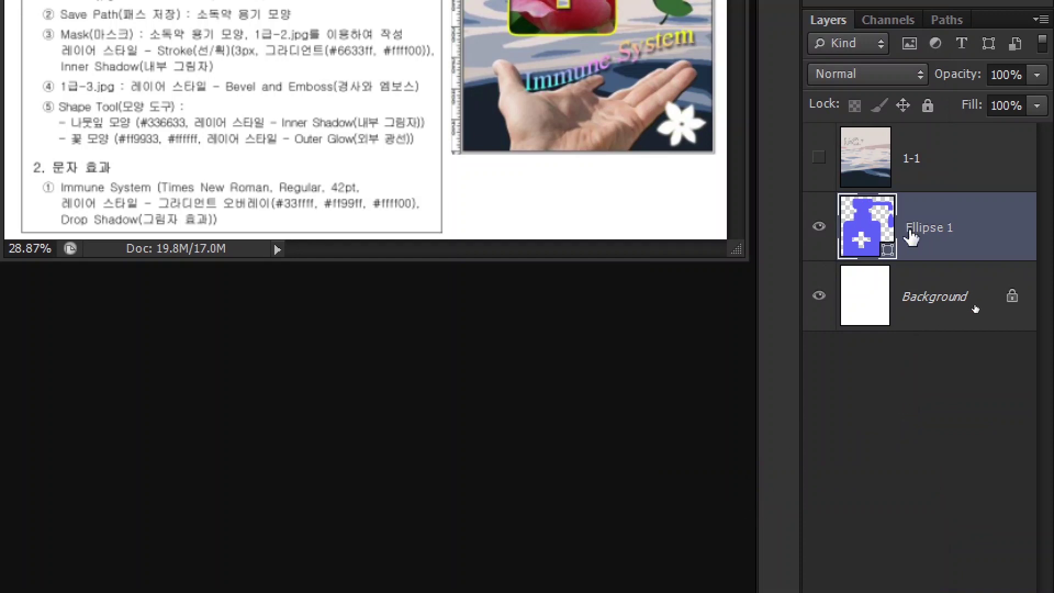
{"action": "double_click", "coordinate": [929, 228]}
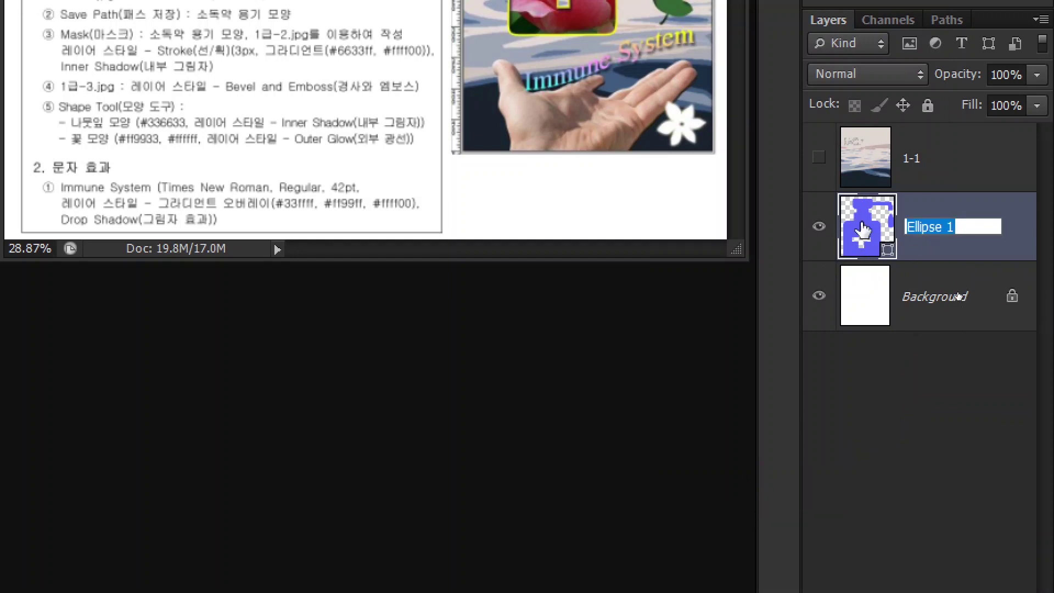
{"action": "type", "text": "ㅅㅌ"}
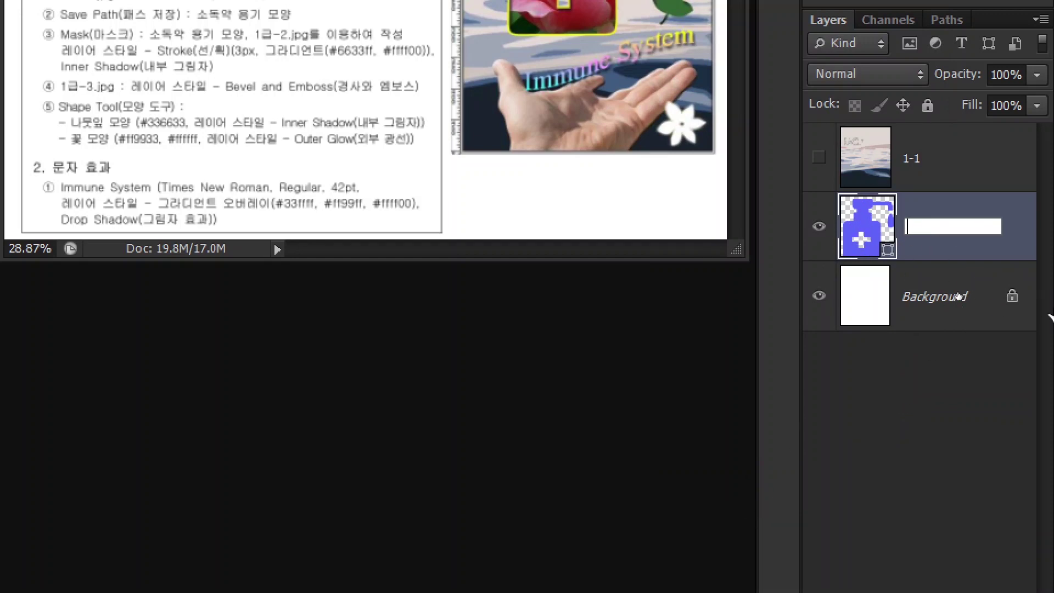
{"action": "type", "text": "소독약"}
{"action": "key", "text": "Return"}
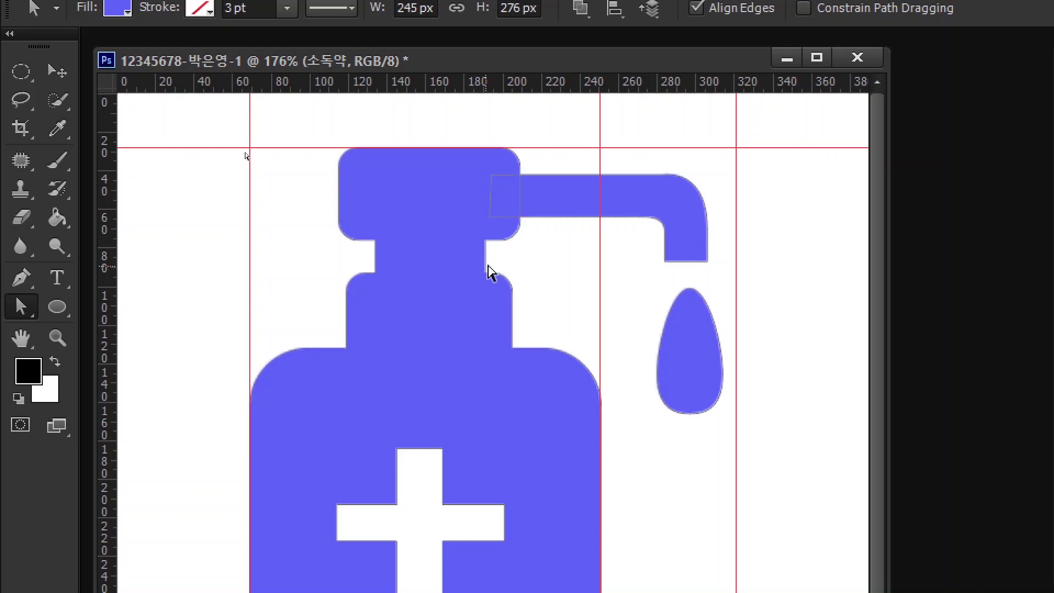
- Apply Merge Shape Components to combine the 소독약 layer's overlapping shapes
{"action": "left_click", "coordinate": [58, 351]}
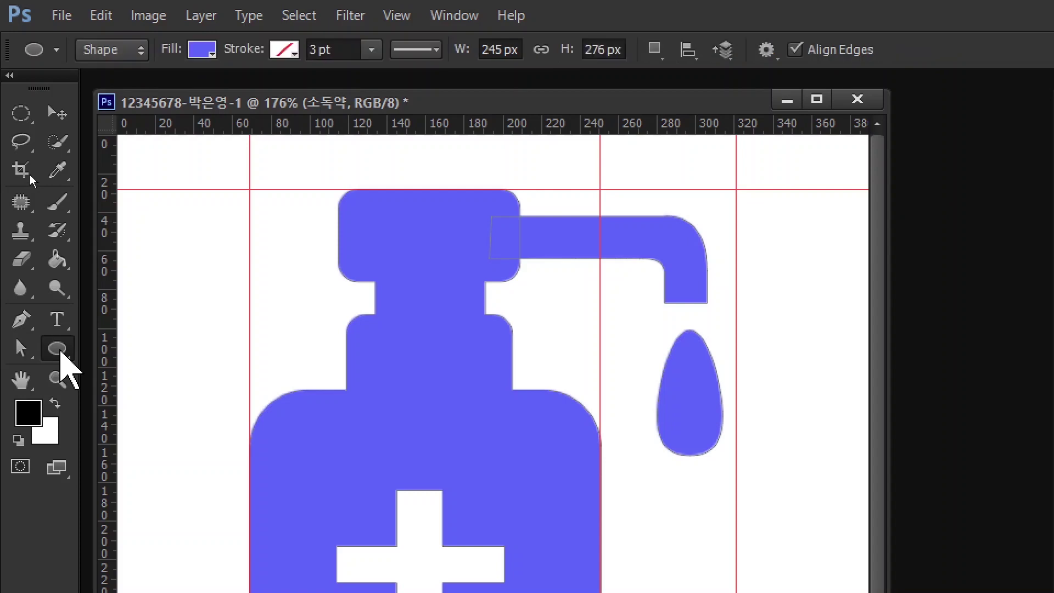
{"action": "left_click", "coordinate": [17, 321]}
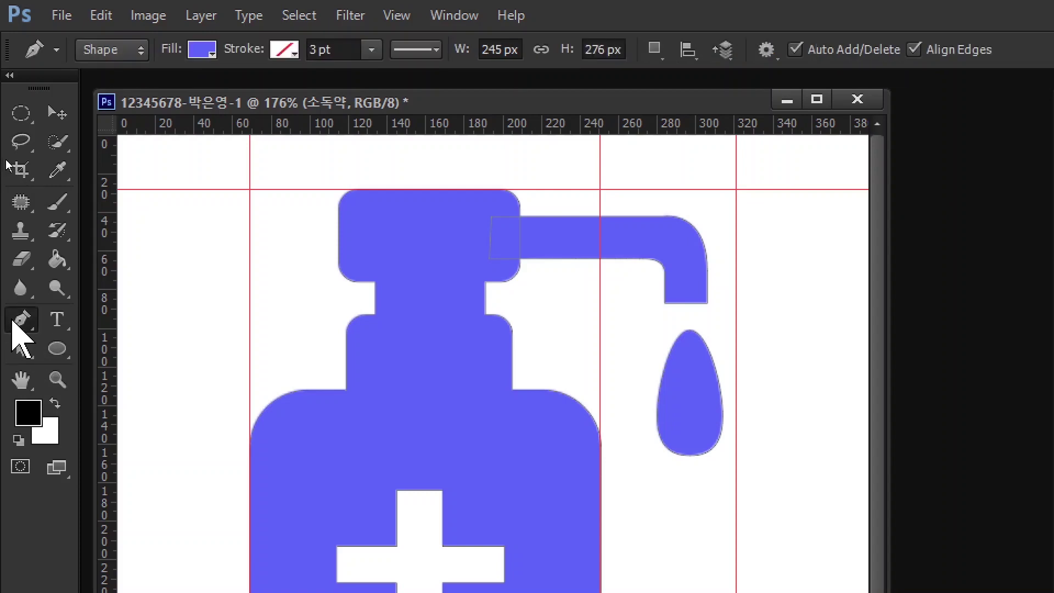
{"action": "left_click", "coordinate": [59, 350]}
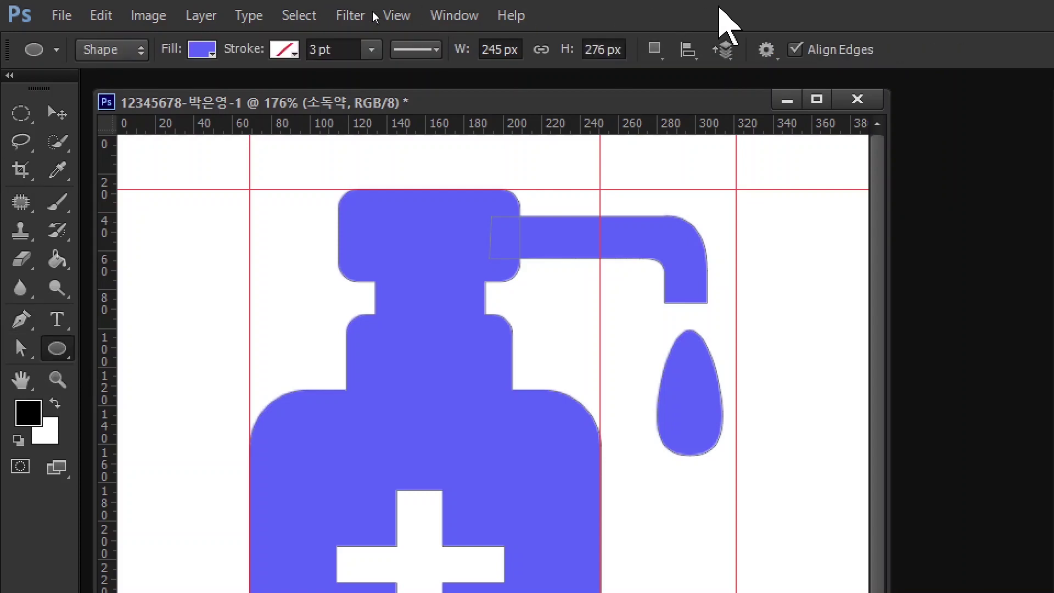
{"action": "left_click", "coordinate": [655, 52]}
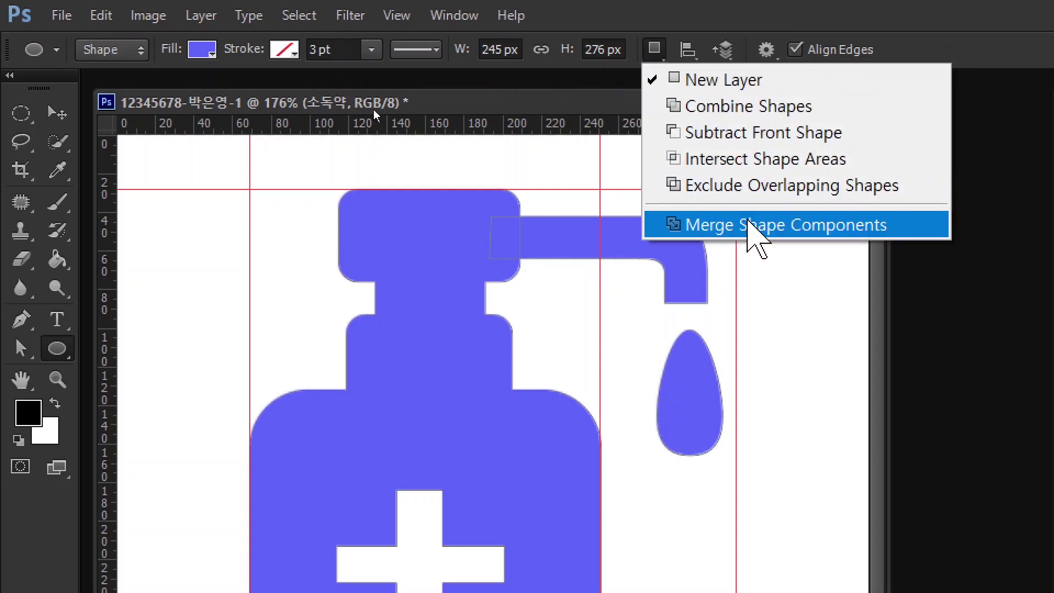
{"action": "left_click", "coordinate": [785, 224]}
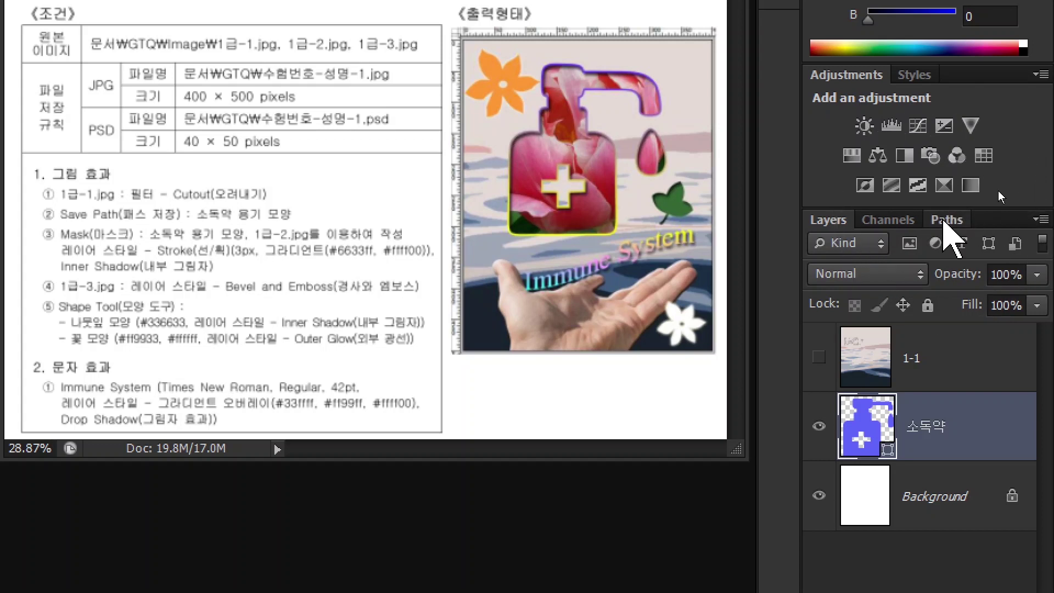
- Save the 소독약 Shape Path in the Paths panel as a path named 소독약 용기 모양
{"action": "left_click", "coordinate": [944, 220]}
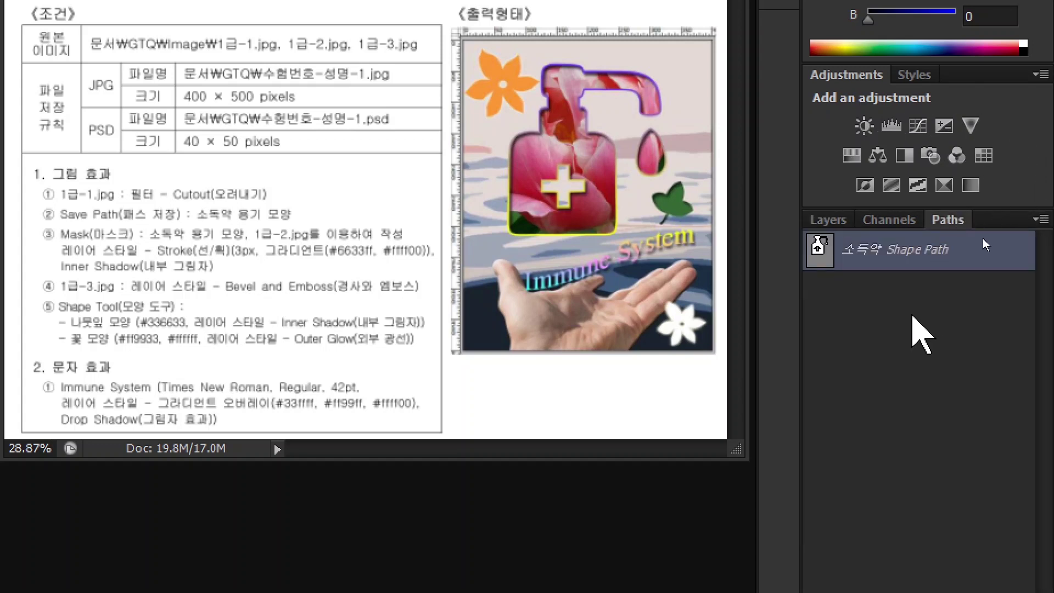
{"action": "left_click", "coordinate": [911, 311]}
{"action": "left_click", "coordinate": [898, 257]}
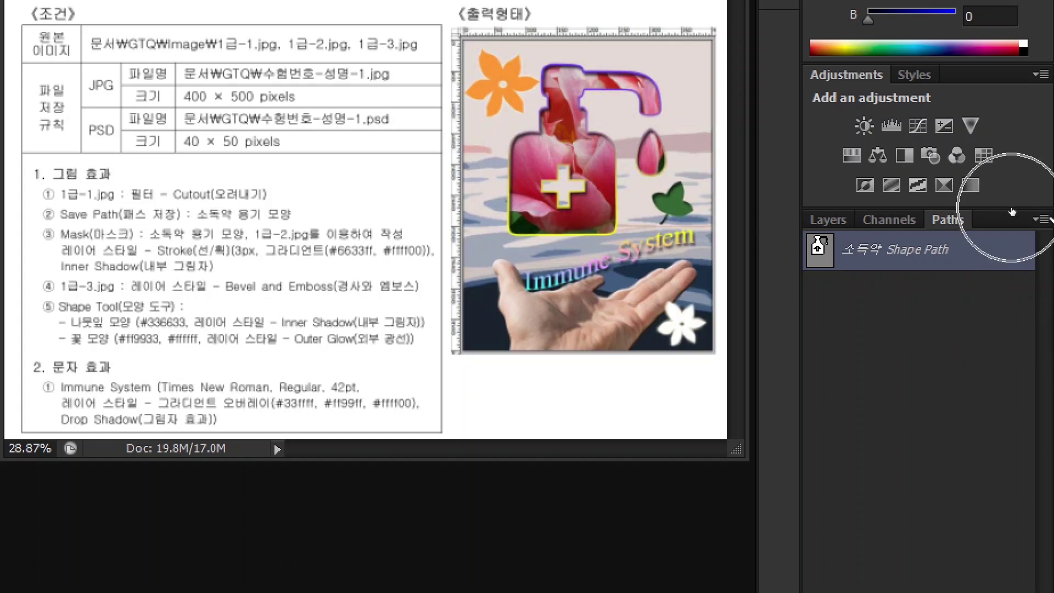
{"action": "double_click", "coordinate": [972, 253]}
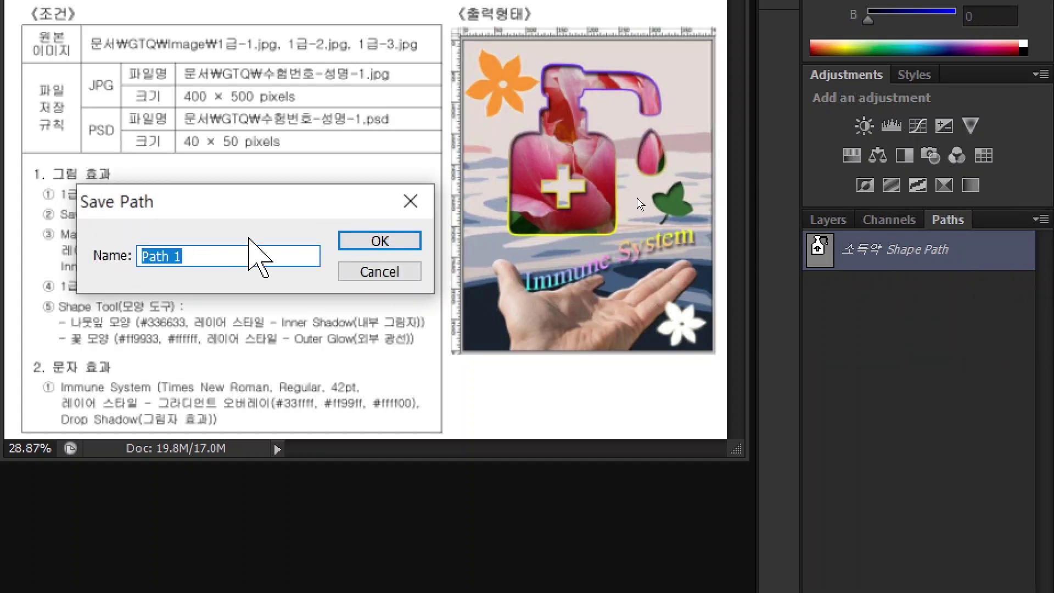
{"action": "left_click_drag", "start_coordinate": [188, 212], "coordinate": [499, 233]}
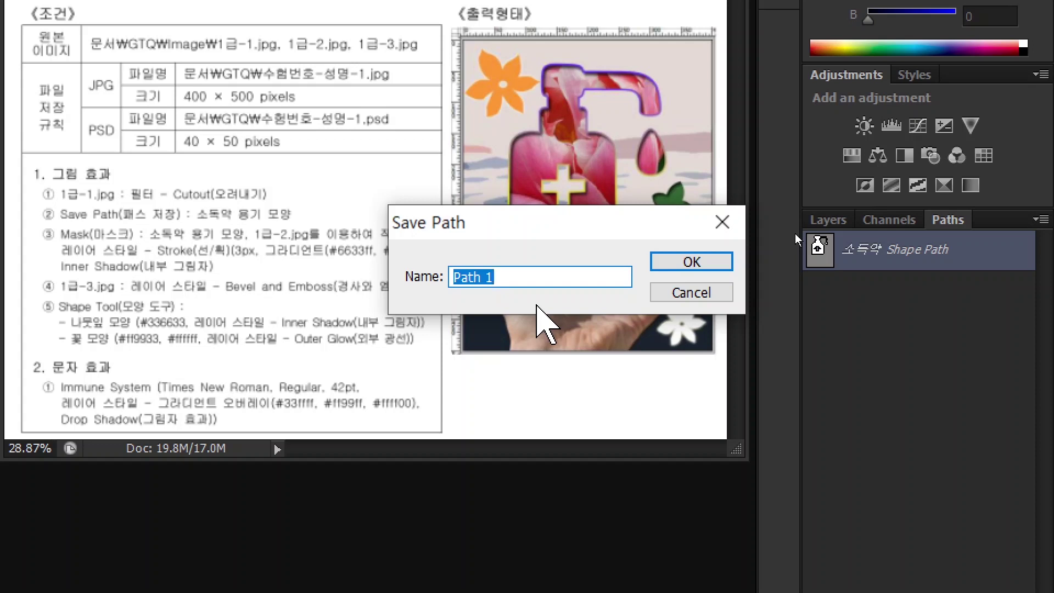
{"action": "type", "text": "소독약 용기 모양"}
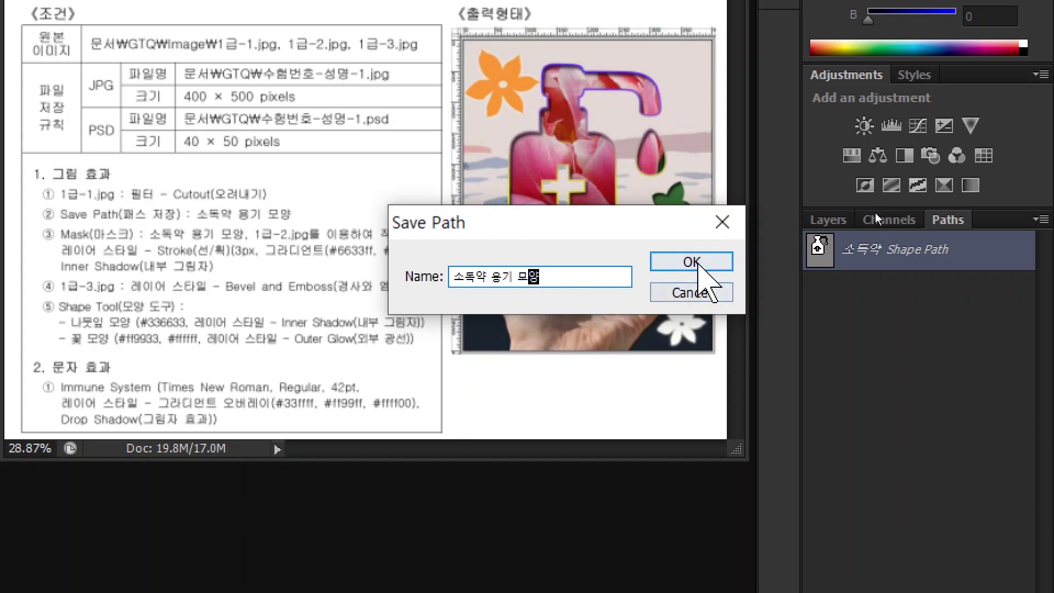
{"action": "left_click", "coordinate": [691, 262]}
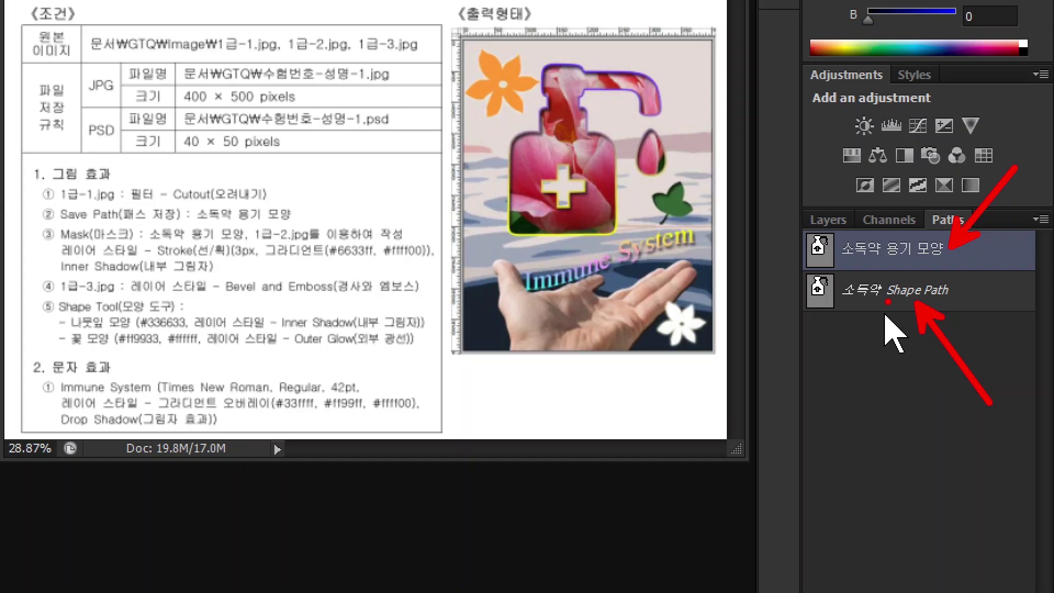
{"action": "left_click", "coordinate": [828, 220]}
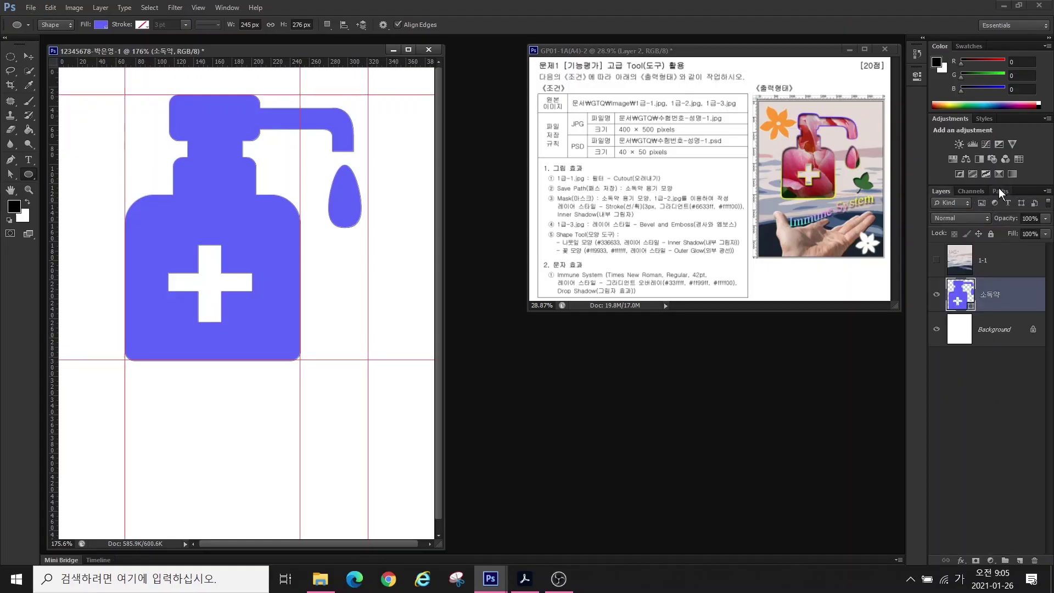
- Show layer 1-1, move the 소독약 layer above it, and pick 1급-2.jpg in the Open dialog
{"action": "left_click", "coordinate": [999, 189]}
{"action": "left_click", "coordinate": [990, 269]}
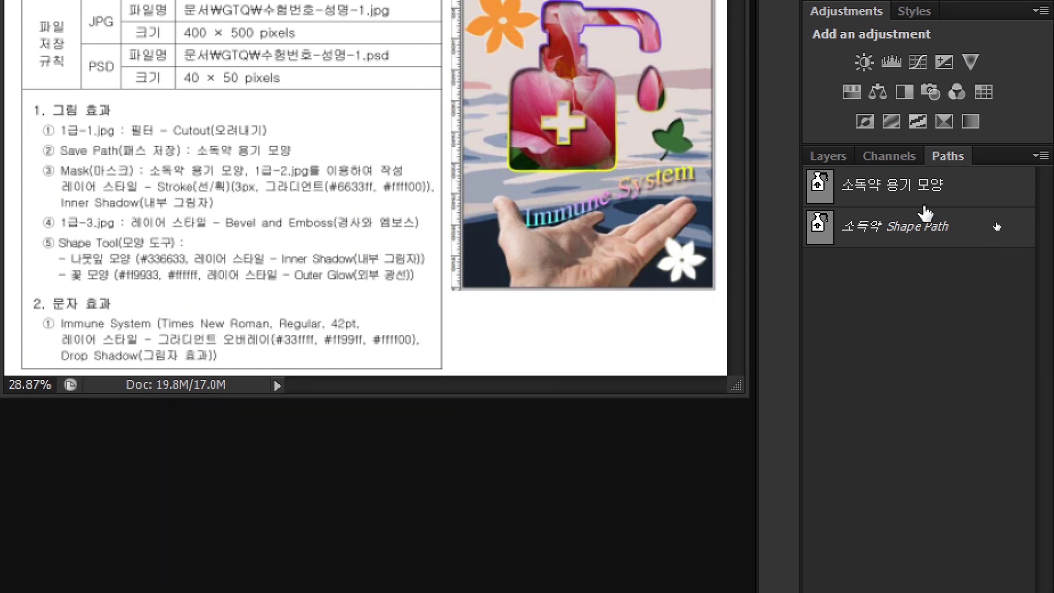
{"action": "left_click", "coordinate": [828, 157]}
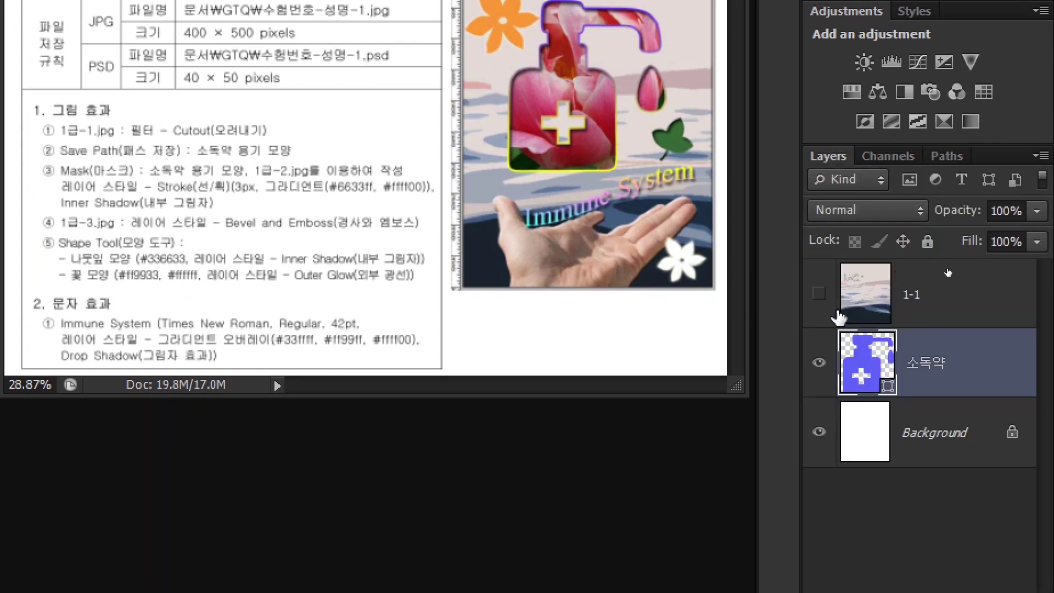
{"action": "left_click", "coordinate": [818, 293]}
{"action": "left_click", "coordinate": [953, 294]}
{"action": "left_click_drag", "start_coordinate": [939, 370], "coordinate": [956, 280]}
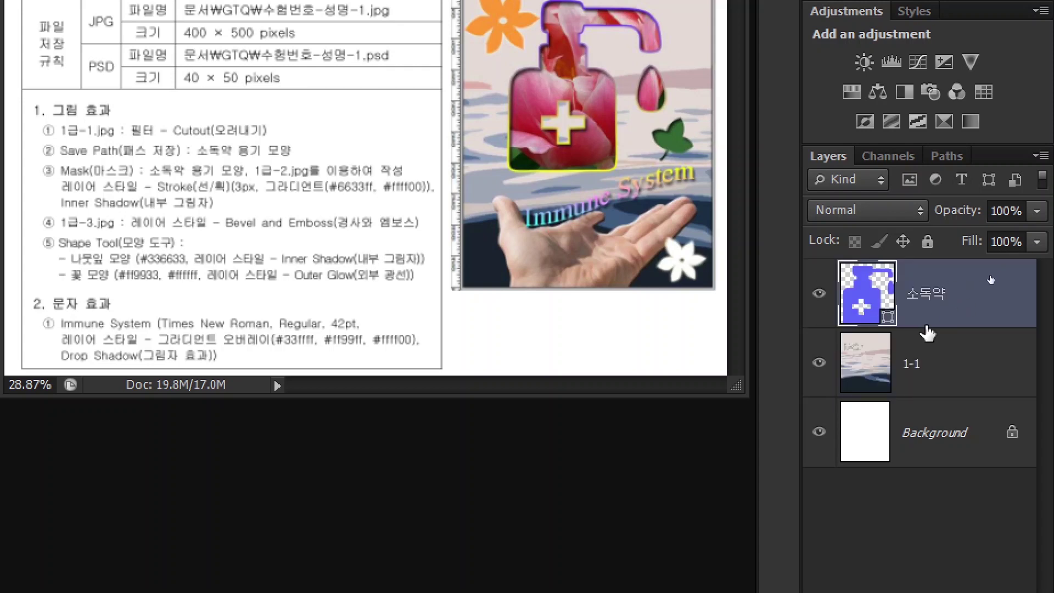
{"action": "key", "text": "ctrl+o"}
{"action": "left_click", "coordinate": [529, 195]}
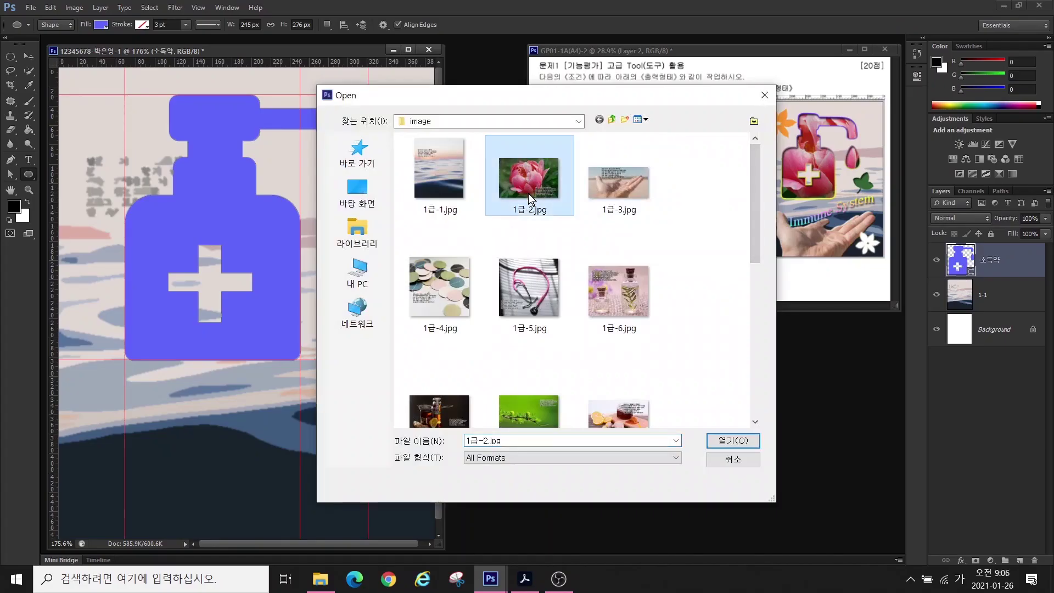
- Open 1급-2.jpg and resize it to 400 px wide with Image Size
{"action": "left_click", "coordinate": [724, 441]}
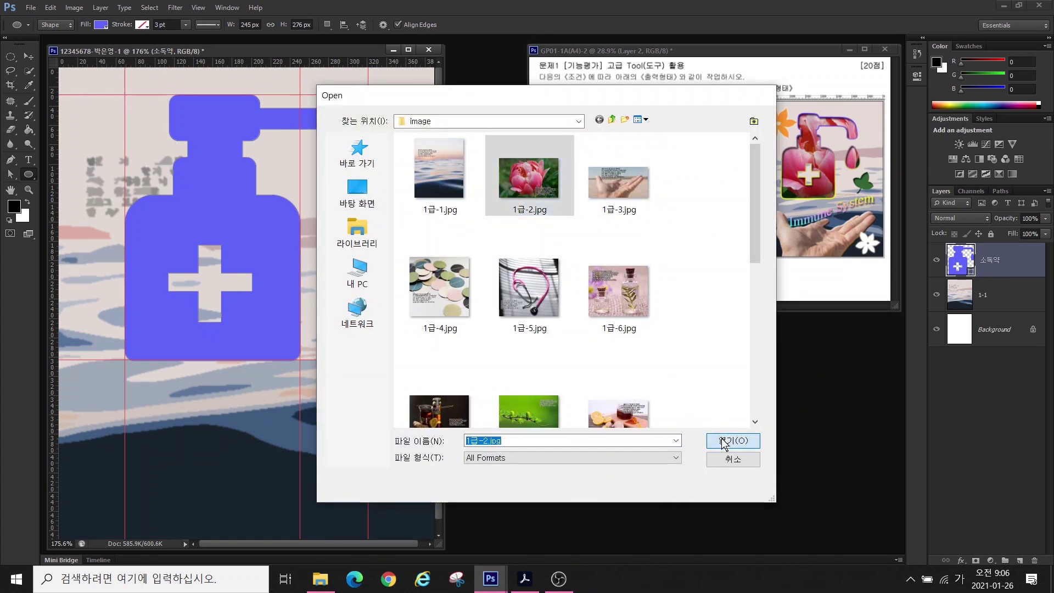
{"action": "left_click_drag", "start_coordinate": [304, 70], "coordinate": [554, 220]}
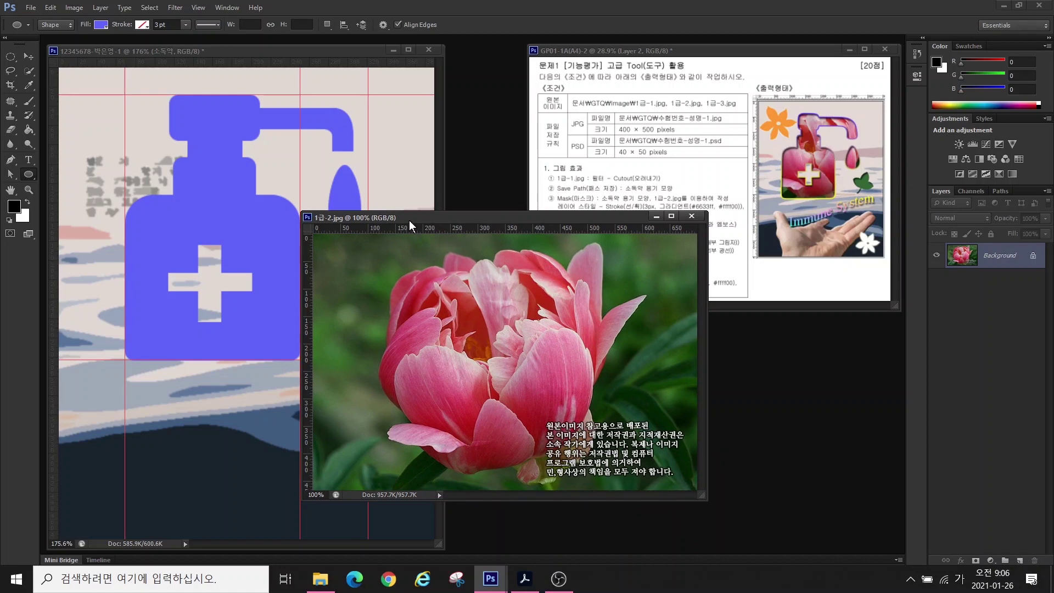
{"action": "left_click", "coordinate": [72, 8]}
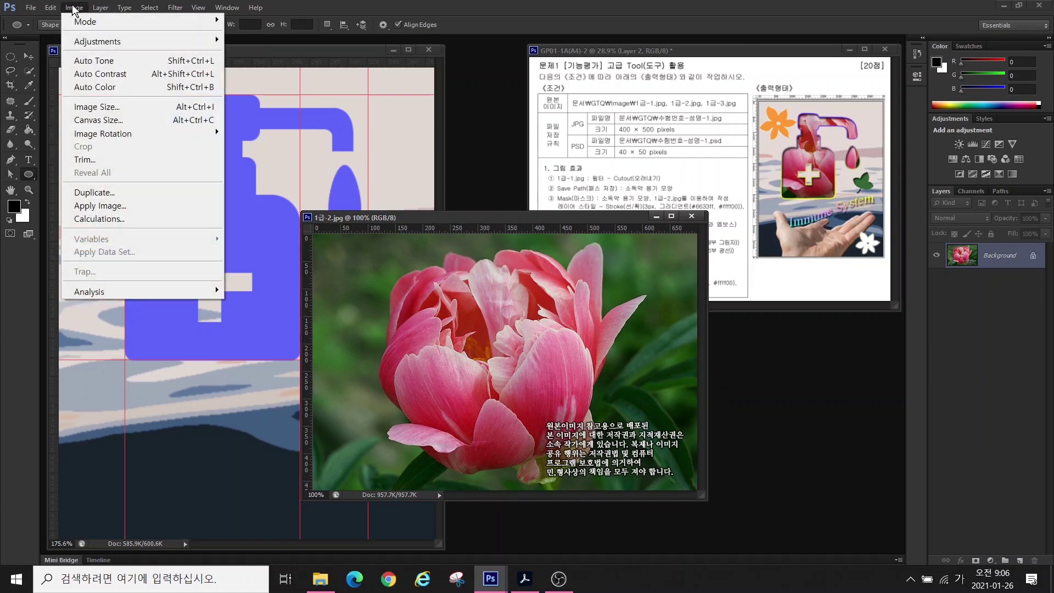
{"action": "left_click", "coordinate": [89, 107]}
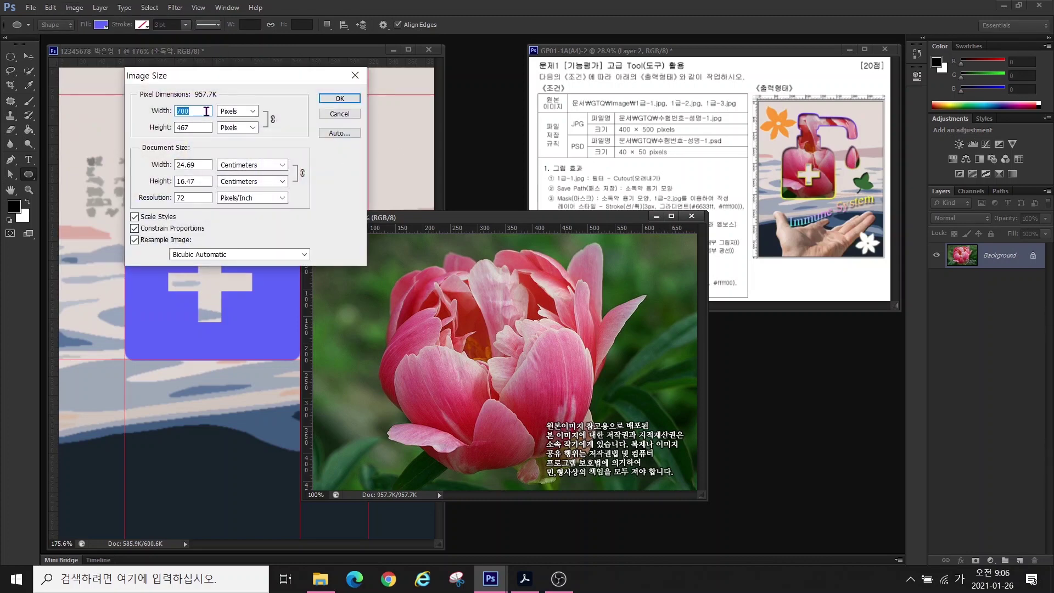
{"action": "type", "text": "400"}
{"action": "key", "text": "Return"}
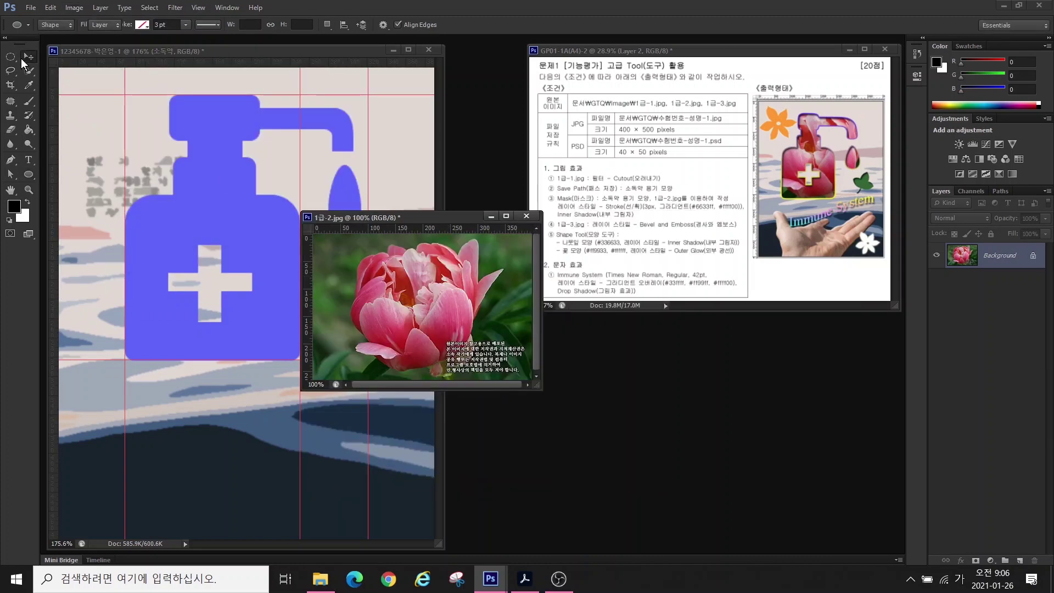
- Drag the flower photo into the composite near the top-left and close 1급-2.jpg without saving
{"action": "left_click", "coordinate": [25, 57]}
{"action": "left_click_drag", "start_coordinate": [379, 290], "coordinate": [288, 235]}
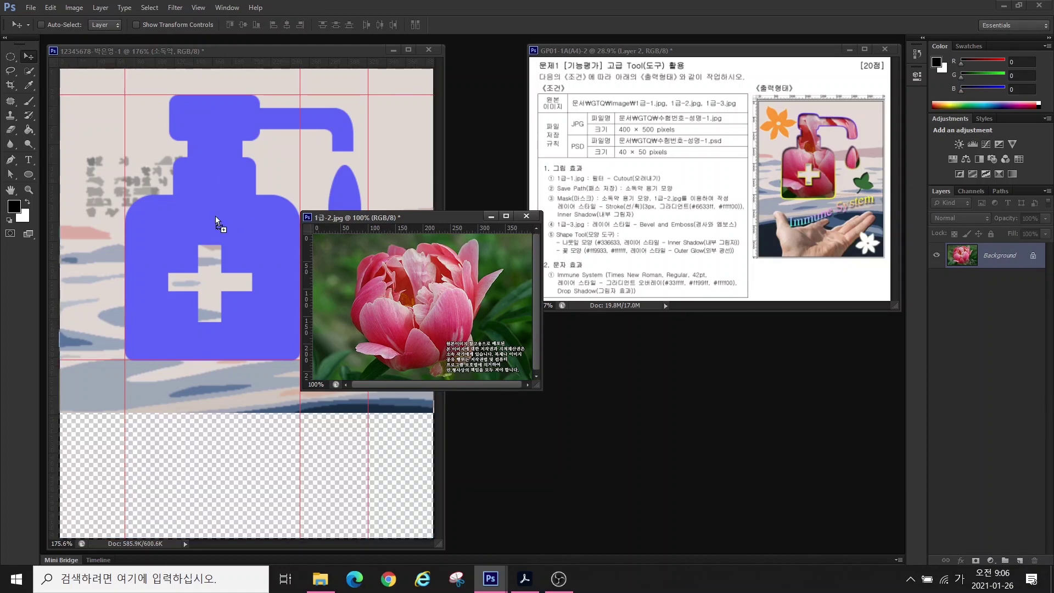
{"action": "mouse_move", "coordinate": [215, 216]}
{"action": "left_mouse_down"}
{"action": "mouse_move", "coordinate": [259, 231]}
{"action": "mouse_move", "coordinate": [206, 226]}
{"action": "mouse_move", "coordinate": [205, 187]}
{"action": "mouse_move", "coordinate": [209, 203]}
{"action": "left_mouse_up"}
{"action": "left_click", "coordinate": [496, 232]}
{"action": "key", "text": "ctrl+w"}
{"action": "left_click", "coordinate": [538, 219]}
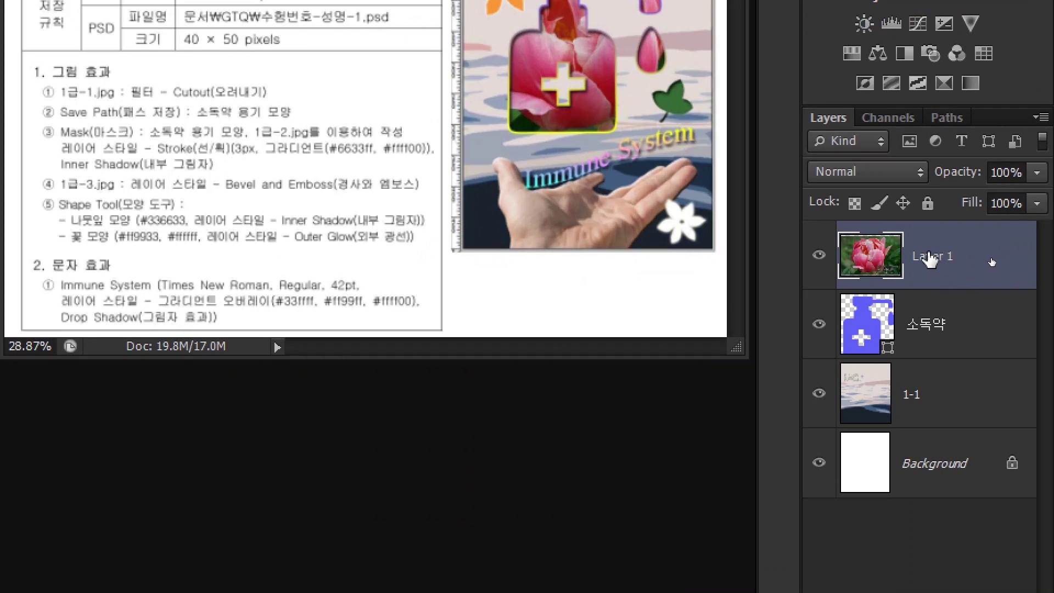
- Rename the flower layer to 1-2
{"action": "double_click", "coordinate": [991, 260]}
{"action": "type", "text": "1-2"}
{"action": "key", "text": "Return"}
- Clip layer 1-2 to the 소독약 bottle shape and nudge the flower slightly upward
{"action": "right_click", "coordinate": [1006, 256]}
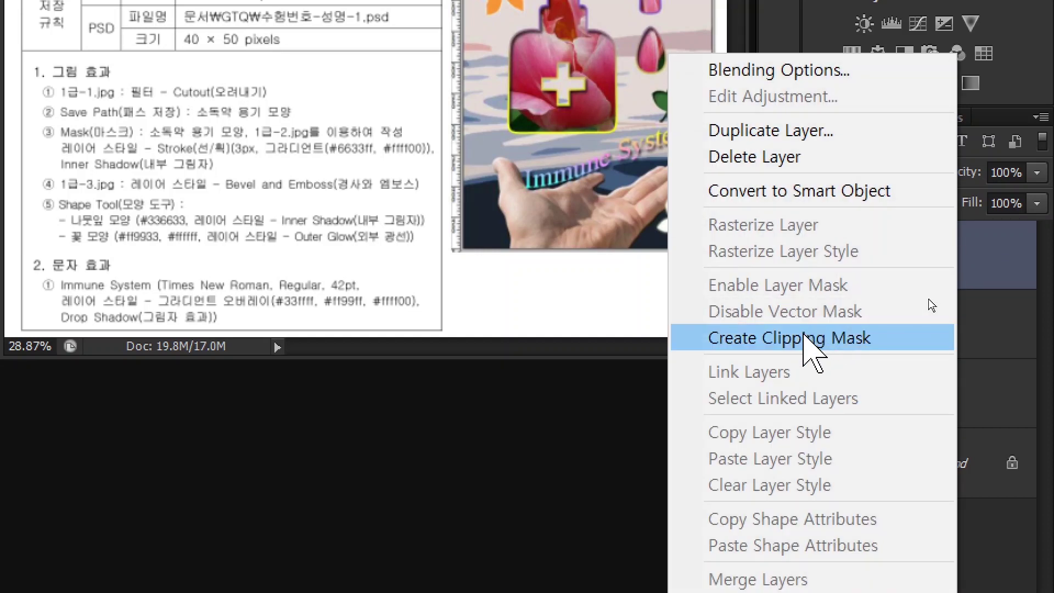
{"action": "left_click", "coordinate": [803, 336]}
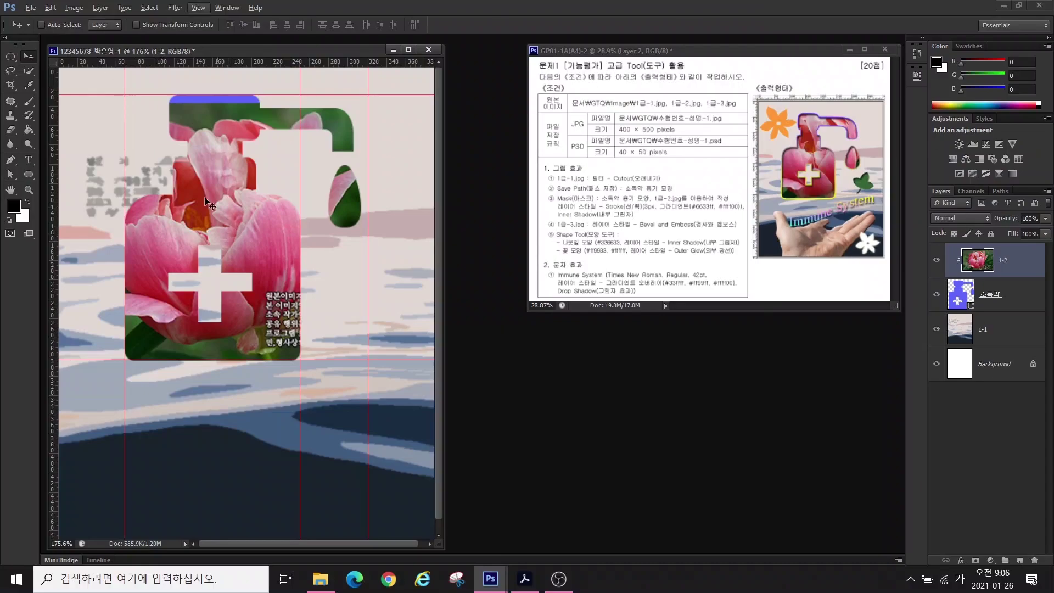
{"action": "left_click_drag", "start_coordinate": [208, 216], "coordinate": [229, 203]}
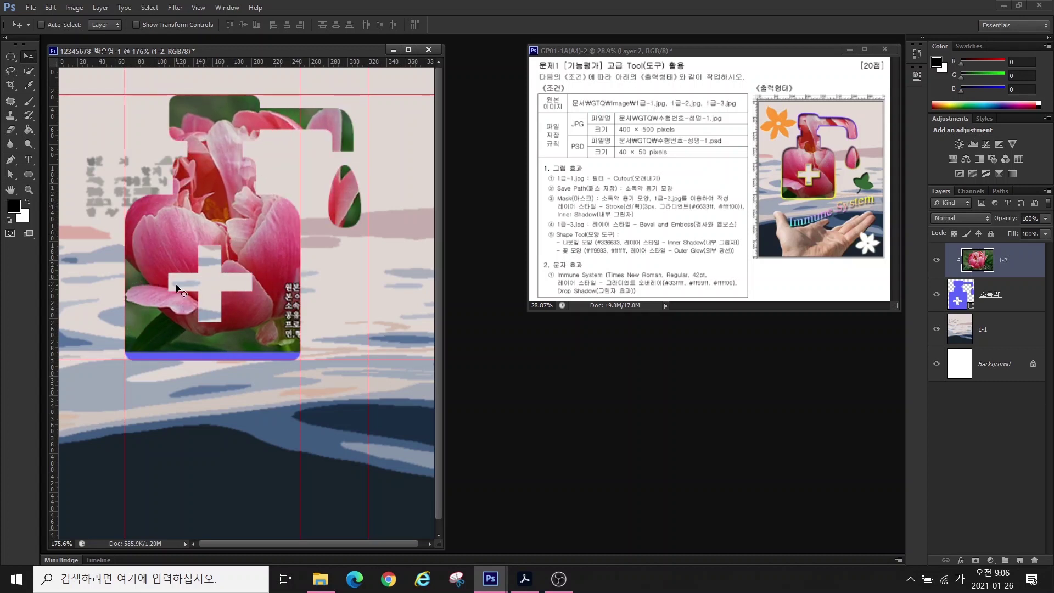
{"action": "key", "text": "ctrl+t"}
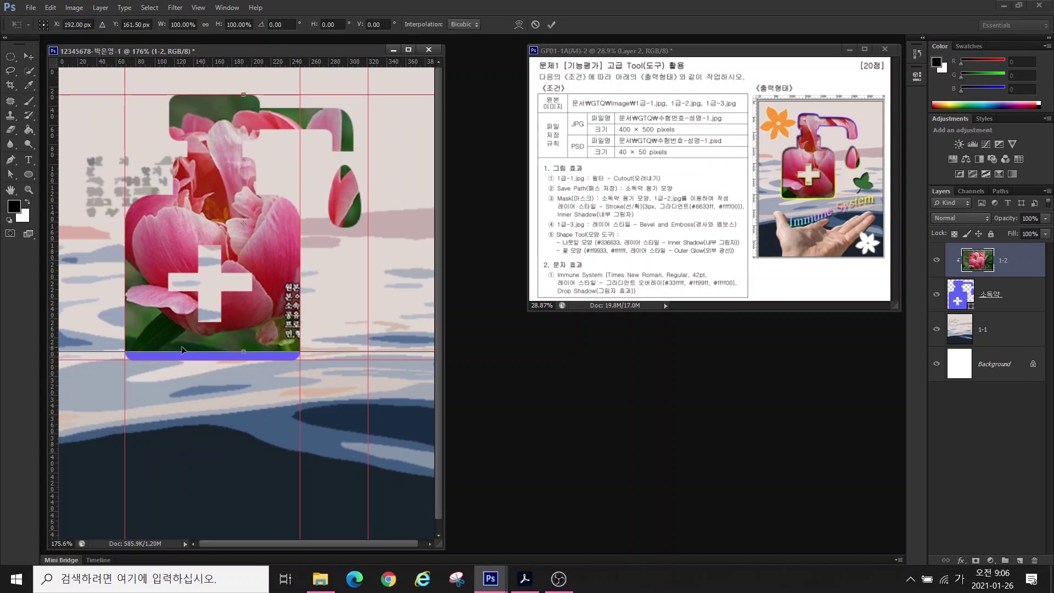
- Scale layer 1-2's flower up to about 132% and shift it to fill the bottle
{"action": "left_click_drag", "start_coordinate": [444, 451], "coordinate": [492, 451]}
{"action": "left_click_drag", "start_coordinate": [69, 94], "coordinate": [29, 53]}
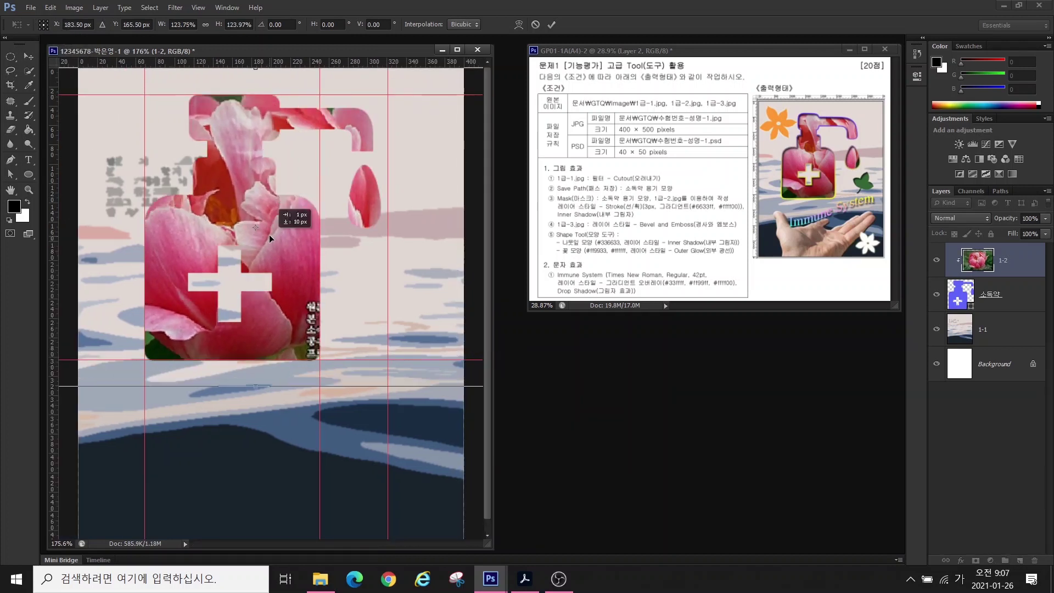
{"action": "left_click_drag", "start_coordinate": [269, 235], "coordinate": [288, 240]}
{"action": "left_click_drag", "start_coordinate": [229, 180], "coordinate": [258, 184]}
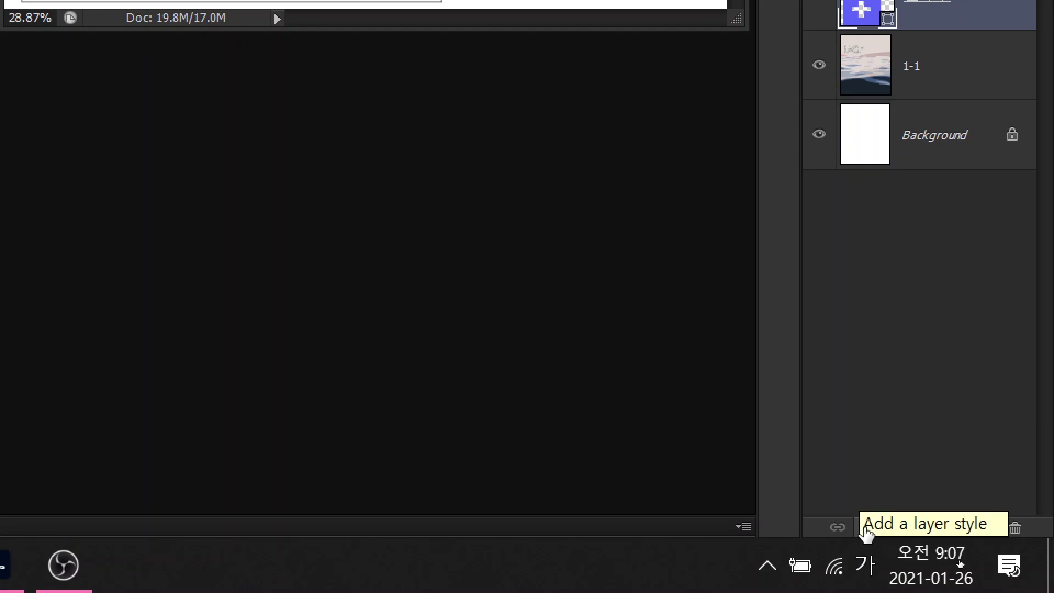
- Add a Stroke effect to the bottle layer with its fill type set to Gradient
{"action": "left_click", "coordinate": [865, 528]}
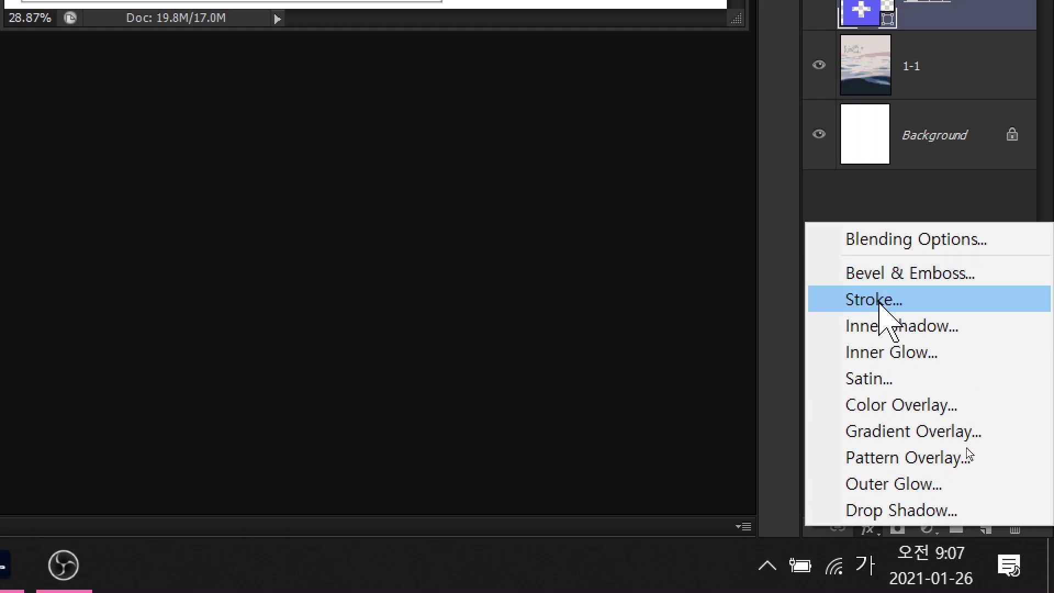
{"action": "left_click", "coordinate": [880, 303]}
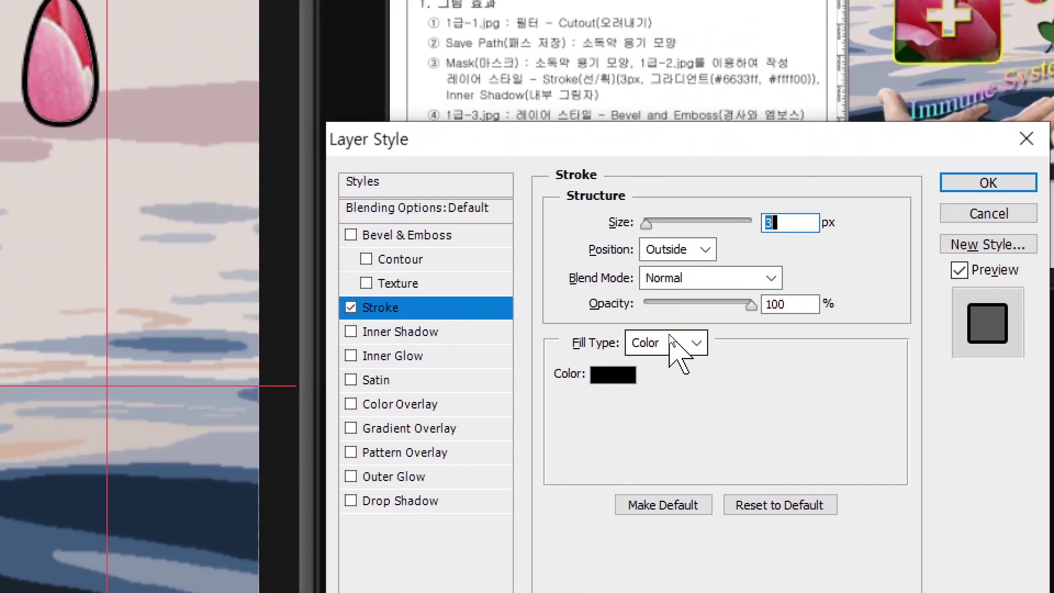
{"action": "left_click", "coordinate": [670, 341]}
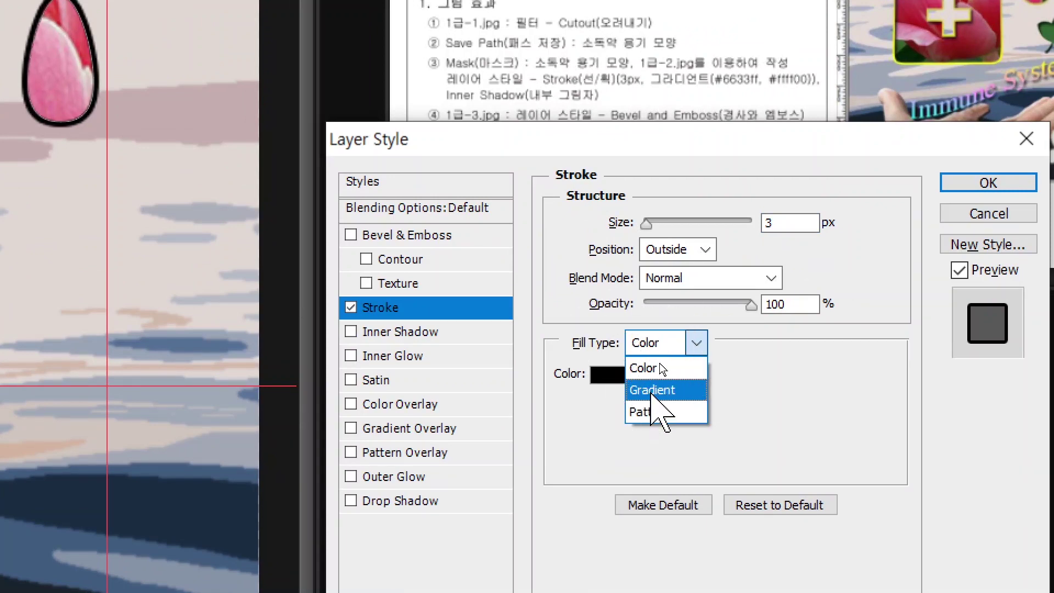
{"action": "left_click", "coordinate": [651, 390]}
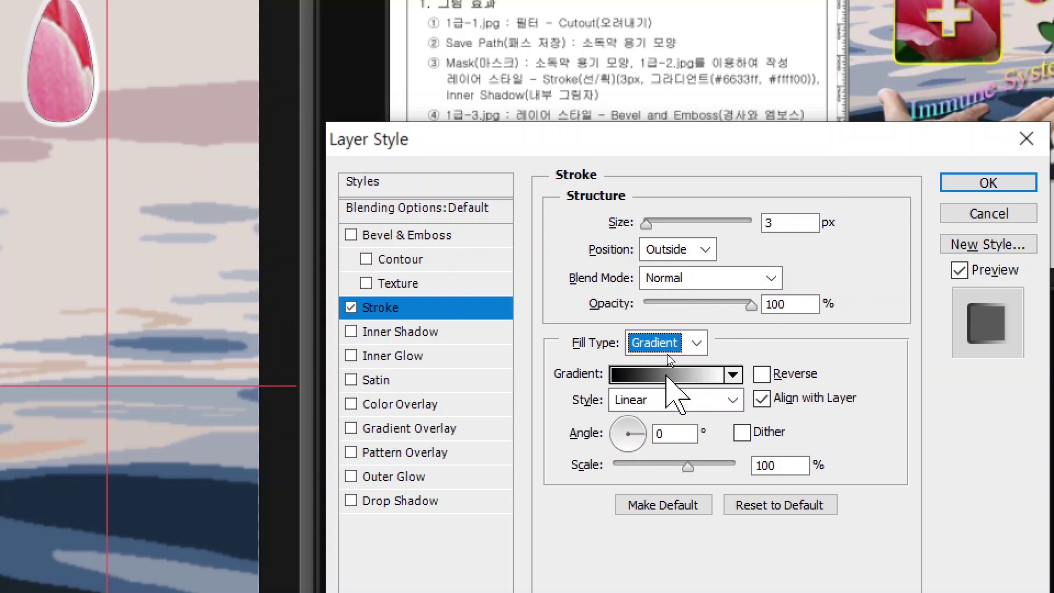
{"action": "left_click", "coordinate": [667, 374]}
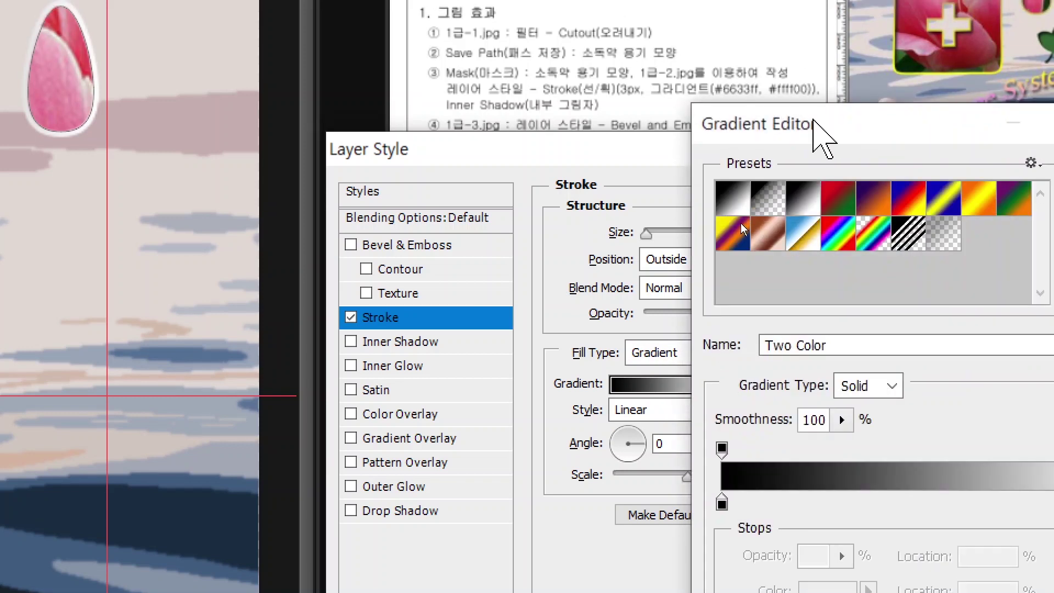
{"action": "left_click_drag", "start_coordinate": [813, 121], "coordinate": [673, 114]}
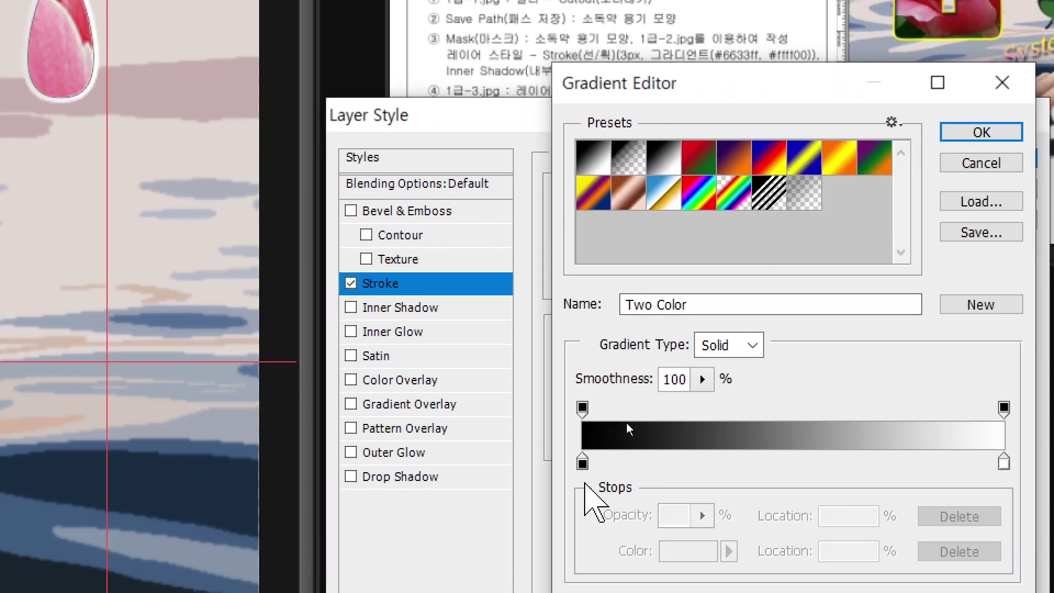
{"action": "key", "text": "alt"}
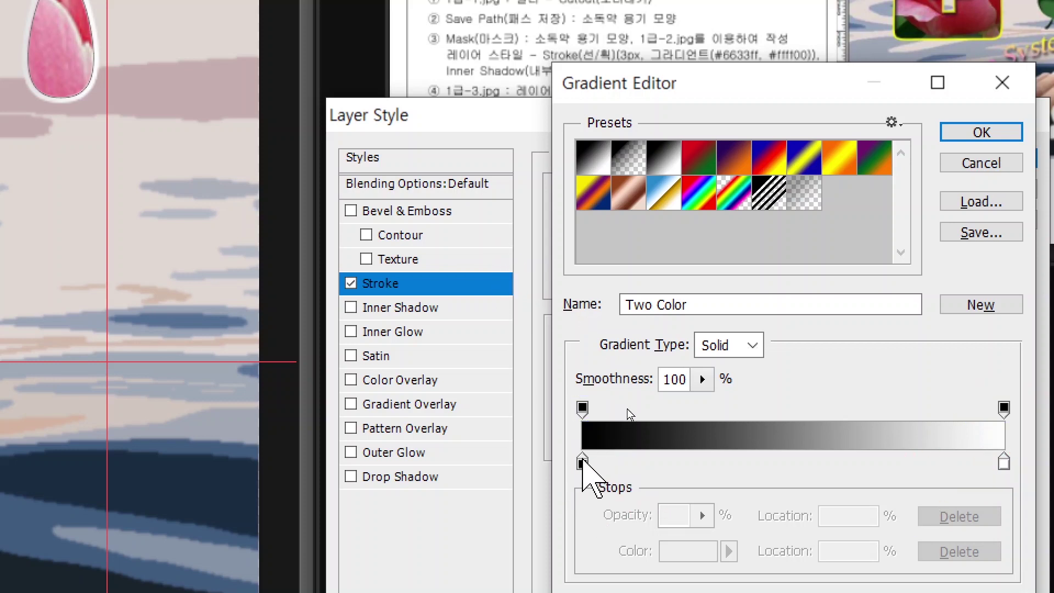
- Set the stroke gradient's stops to purple #6633ff and yellow #ffff00
{"action": "left_click", "coordinate": [583, 462]}
{"action": "double_click", "coordinate": [583, 462]}
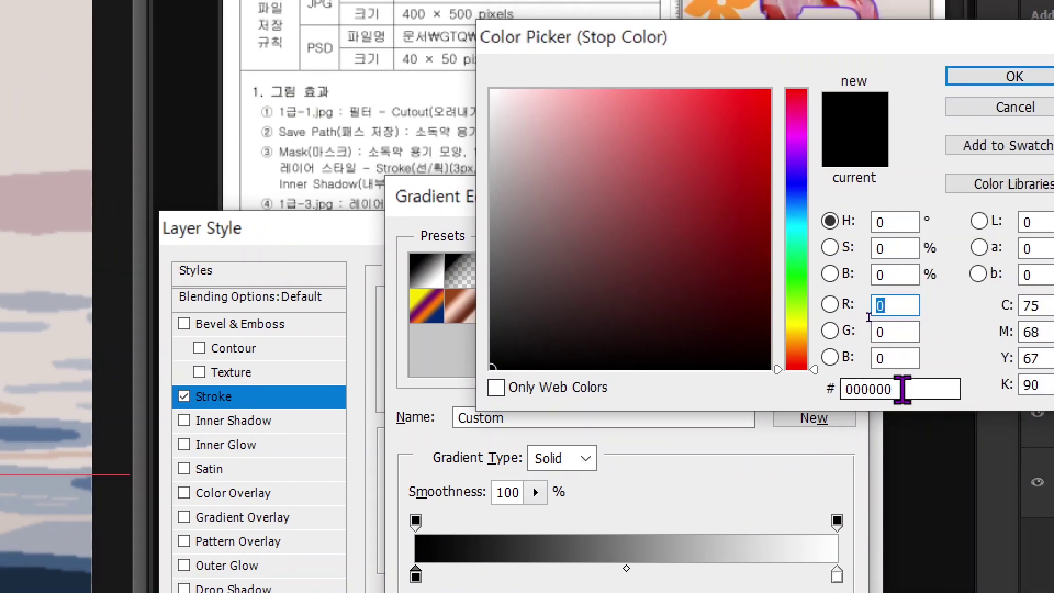
{"action": "double_click", "coordinate": [902, 389]}
{"action": "type", "text": "6633"}
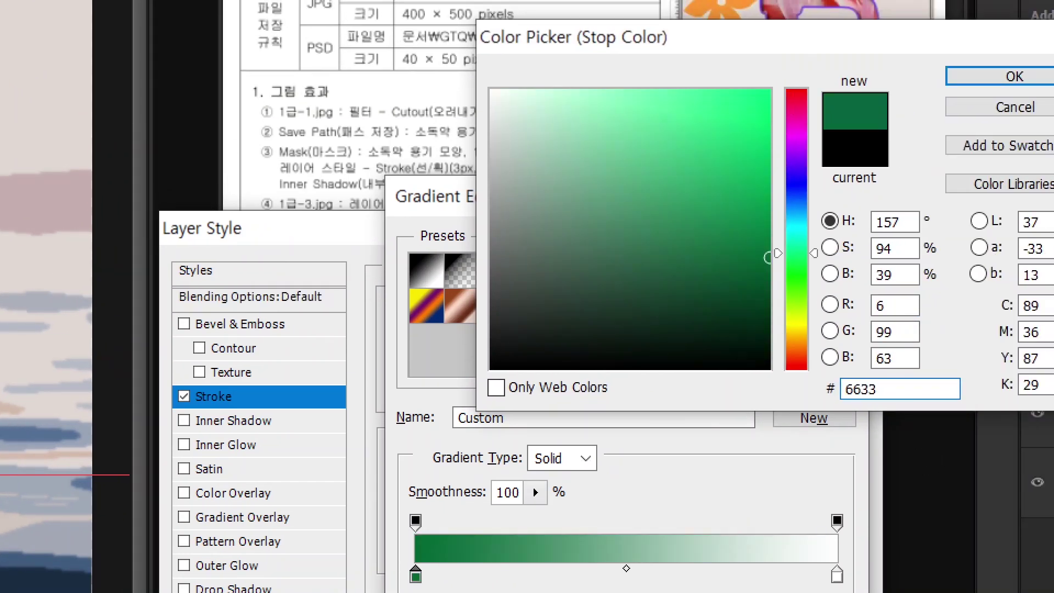
{"action": "type", "text": "ff"}
{"action": "key", "text": "Return"}
{"action": "double_click", "coordinate": [836, 575]}
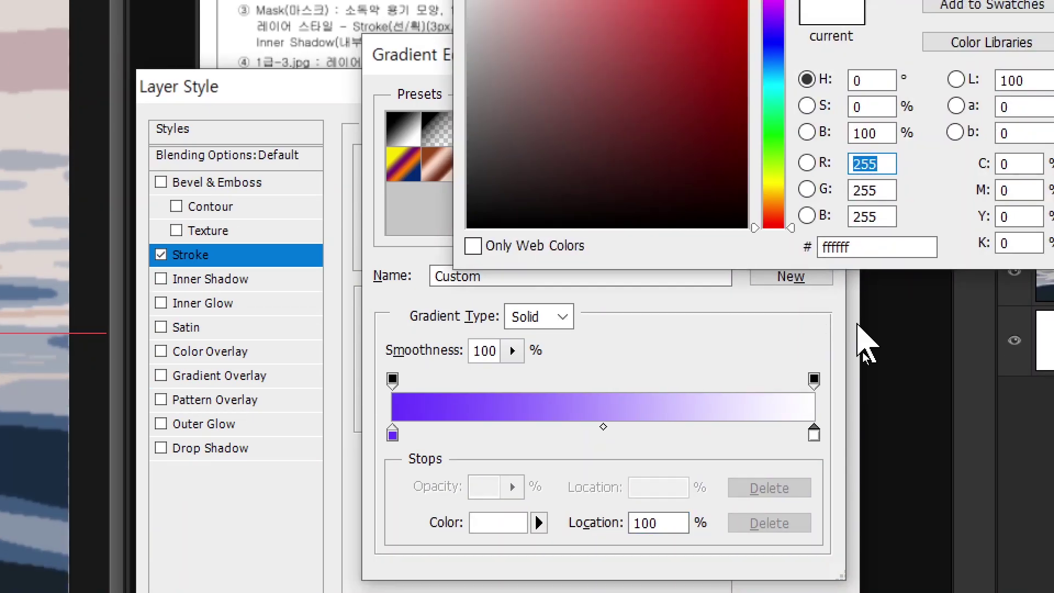
{"action": "double_click", "coordinate": [861, 247]}
{"action": "type", "text": "ffff00"}
{"action": "key", "text": "Return"}
- Accept the purple-to-yellow gradient in the Gradient Editor
{"action": "left_click", "coordinate": [797, 108]}
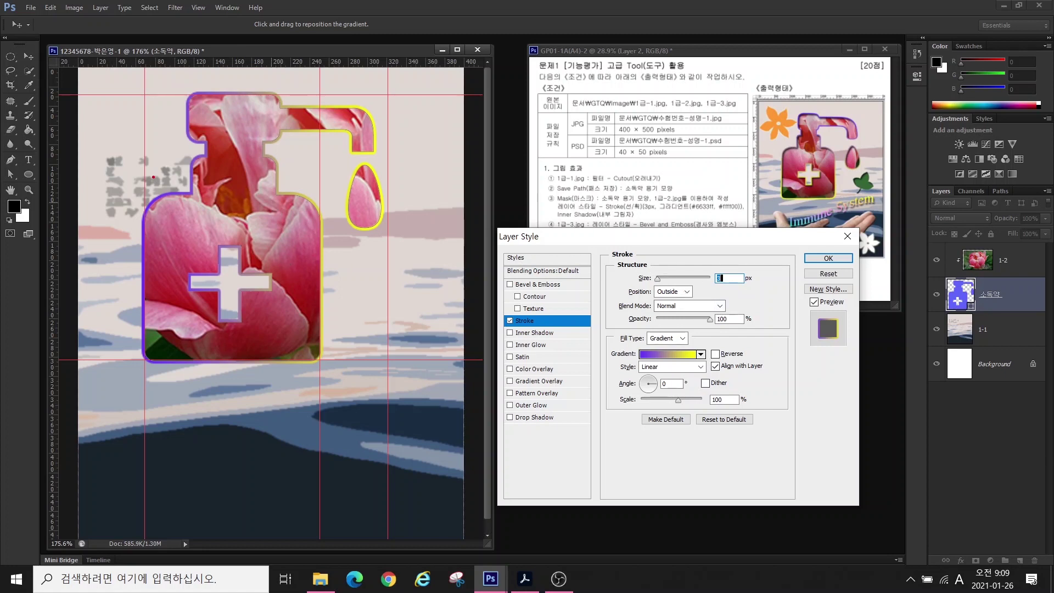
{"action": "left_click_drag", "start_coordinate": [176, 274], "coordinate": [153, 172]}
{"action": "left_click_drag", "start_coordinate": [292, 193], "coordinate": [321, 152]}
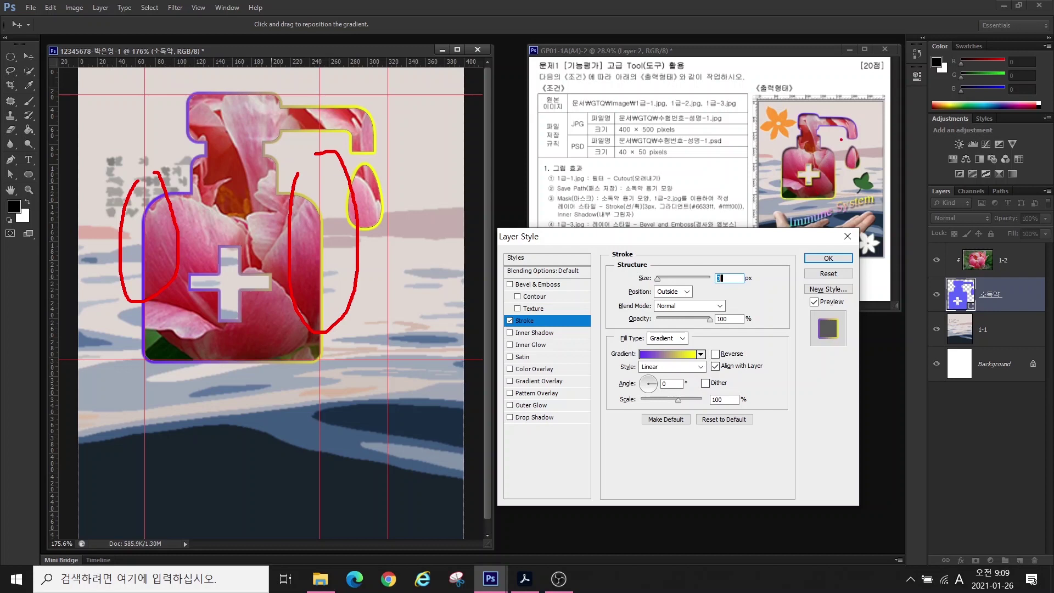
{"action": "mouse_move", "coordinate": [792, 143]}
{"action": "left_mouse_down"}
{"action": "mouse_move", "coordinate": [778, 117]}
{"action": "mouse_move", "coordinate": [862, 103]}
{"action": "left_mouse_up"}
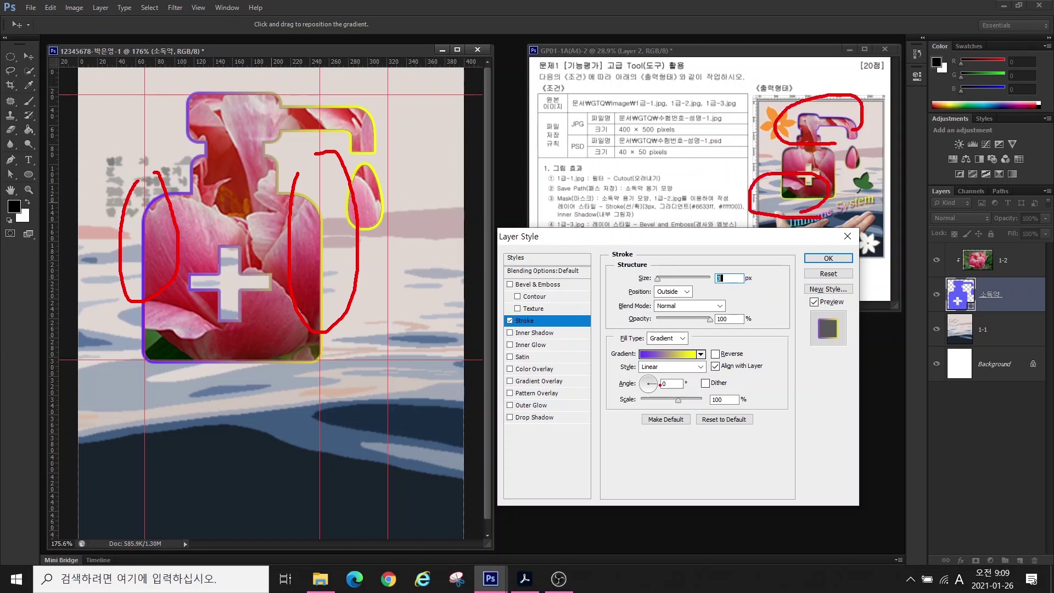
{"action": "key", "text": "Escape"}
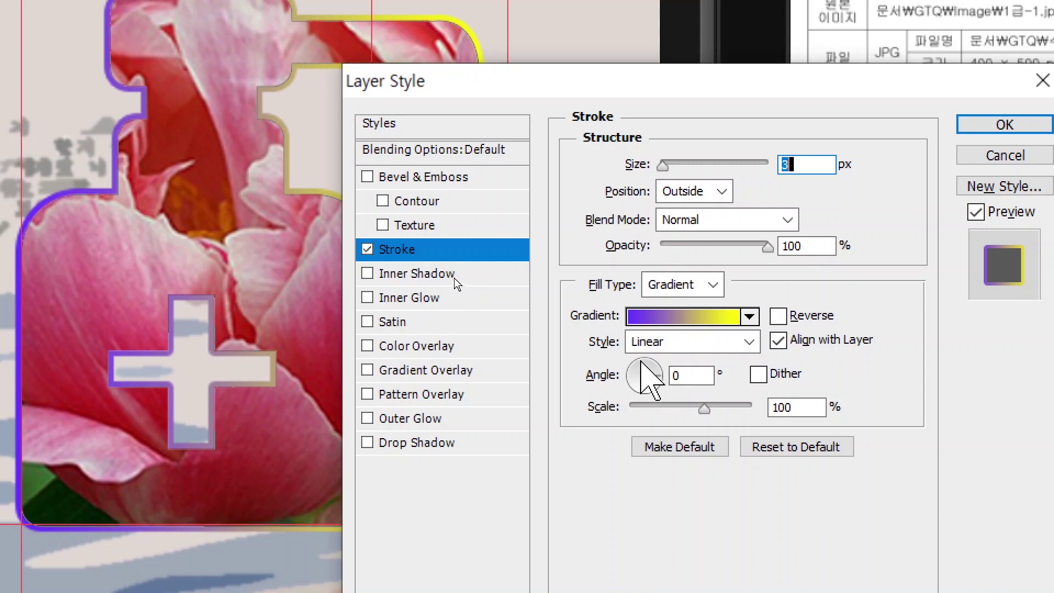
- Set the stroke angle to -90°, add an Inner Shadow, apply, and bring up the Open dialog
{"action": "left_click", "coordinate": [643, 361]}
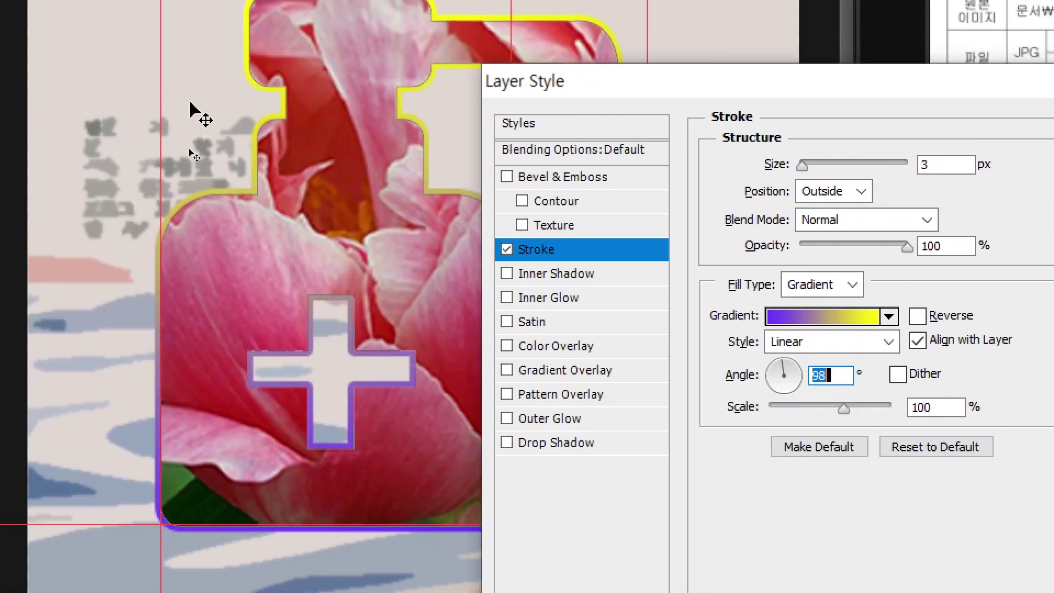
{"action": "mouse_move", "coordinate": [778, 379]}
{"action": "left_mouse_down"}
{"action": "mouse_move", "coordinate": [796, 416]}
{"action": "mouse_move", "coordinate": [784, 420]}
{"action": "left_mouse_up"}
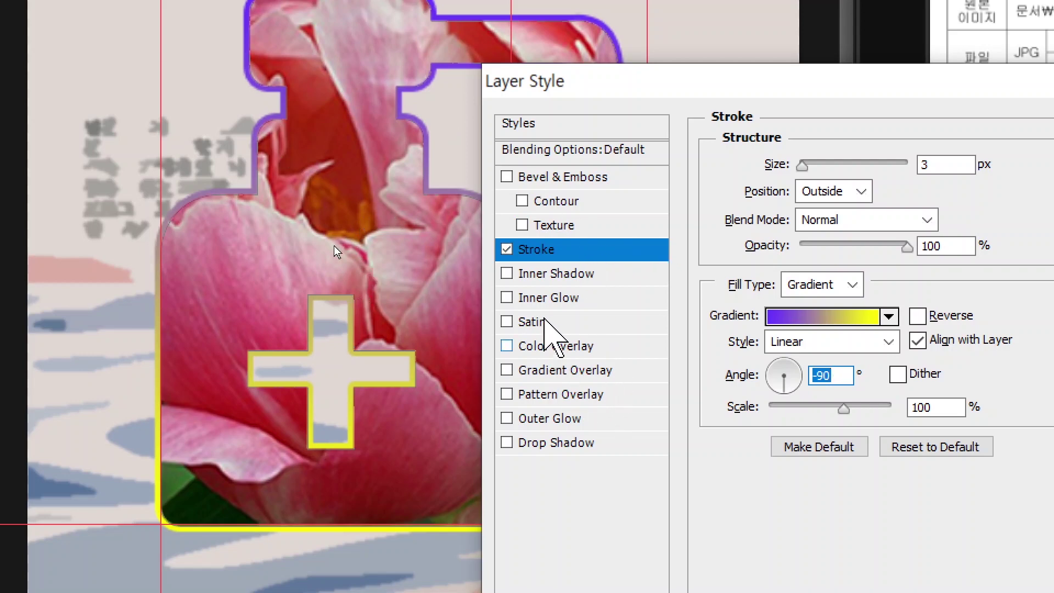
{"action": "left_click", "coordinate": [546, 273]}
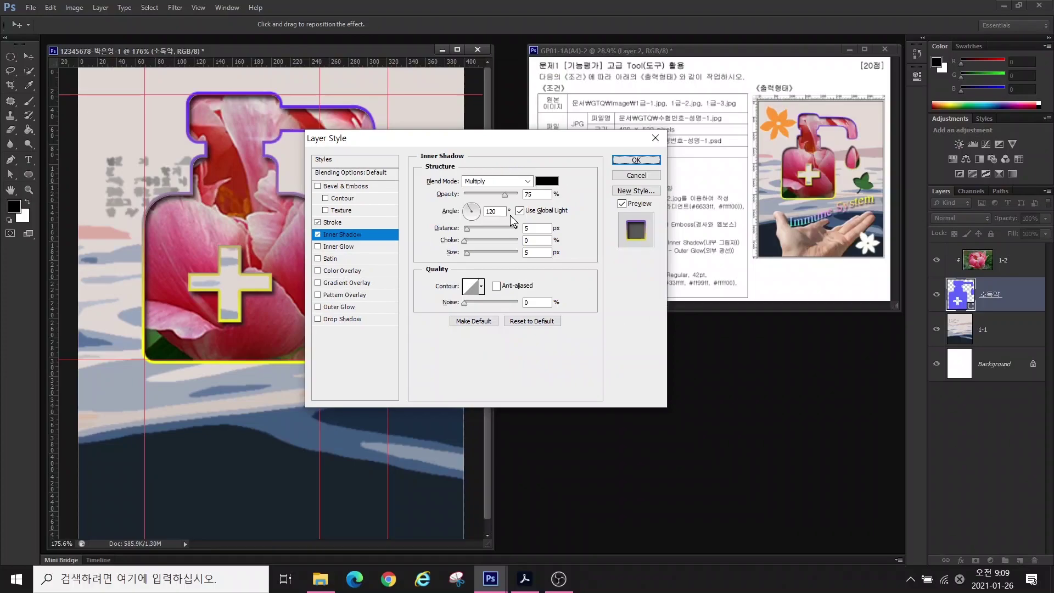
{"action": "left_click", "coordinate": [634, 159]}
{"action": "key", "text": "ctrl+o"}
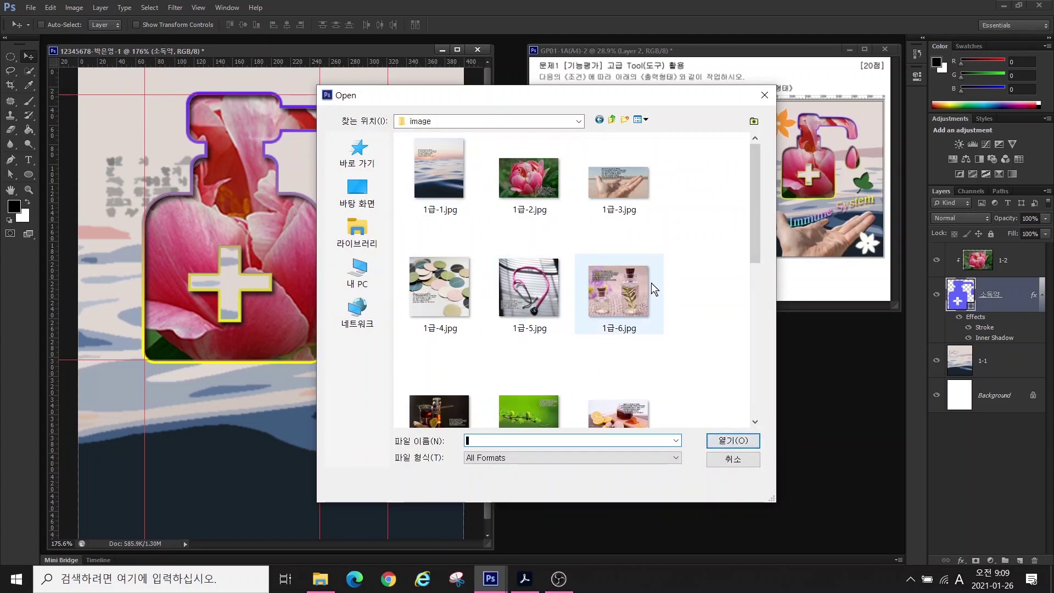
- Open 1급-3.jpg and resize it to 400 pixels wide in Image Size
{"action": "left_click", "coordinate": [626, 209]}
{"action": "left_click", "coordinate": [733, 440]}
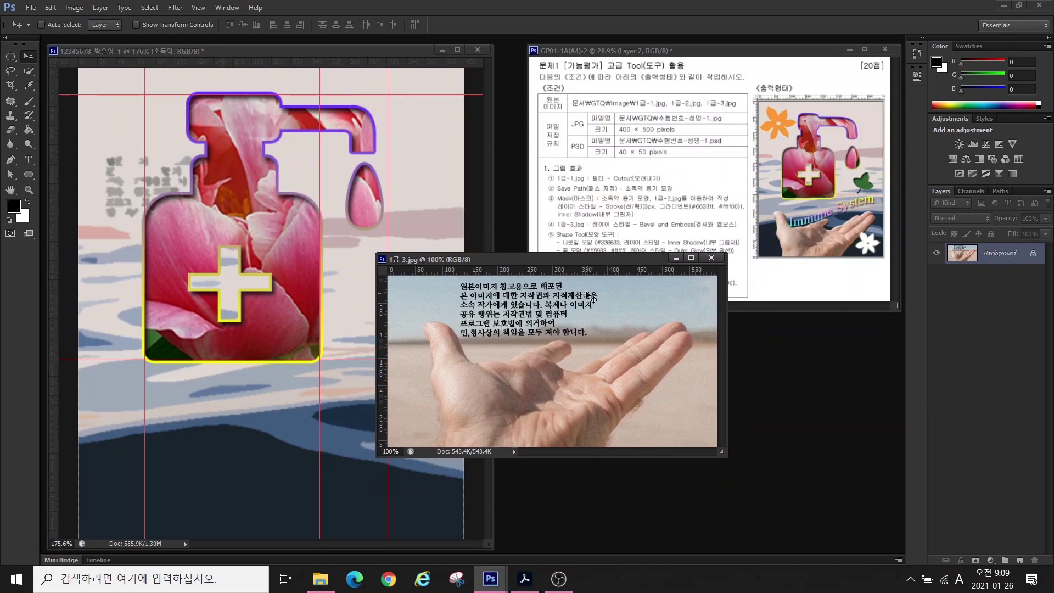
{"action": "left_click", "coordinate": [71, 8]}
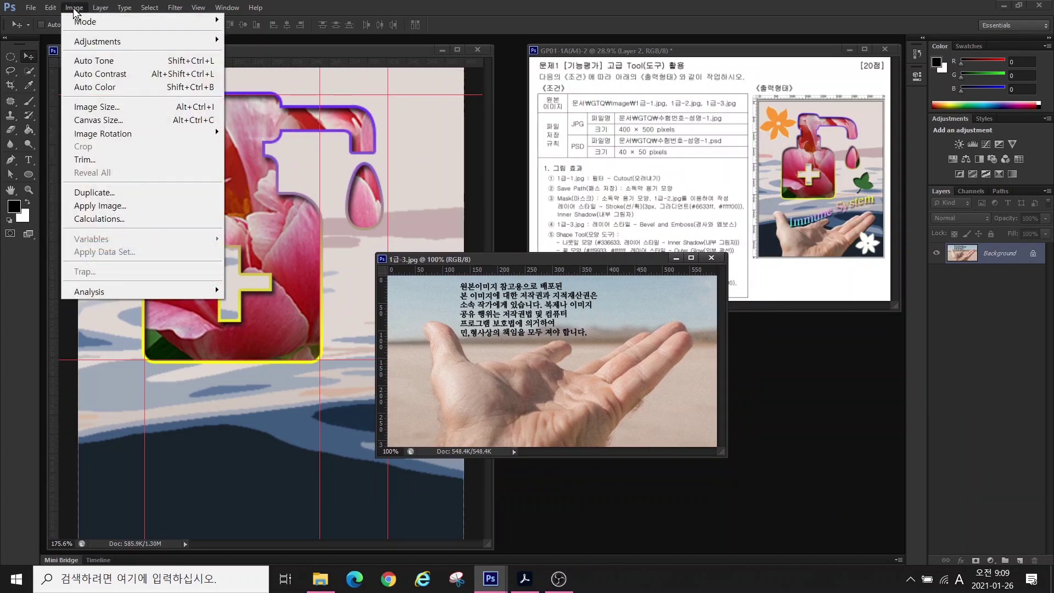
{"action": "left_click", "coordinate": [94, 103]}
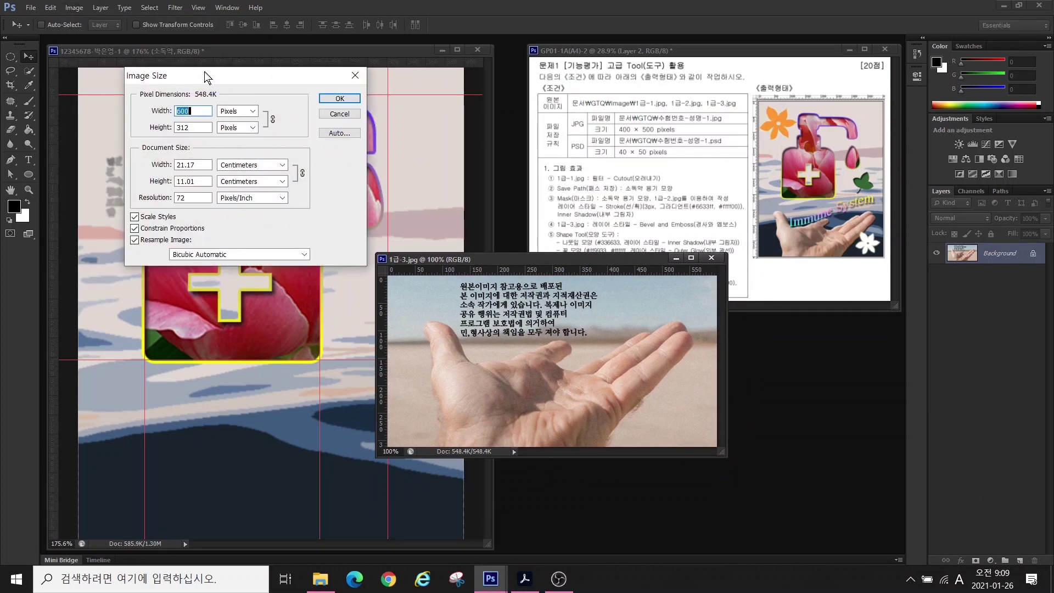
{"action": "left_click_drag", "start_coordinate": [209, 78], "coordinate": [555, 212]}
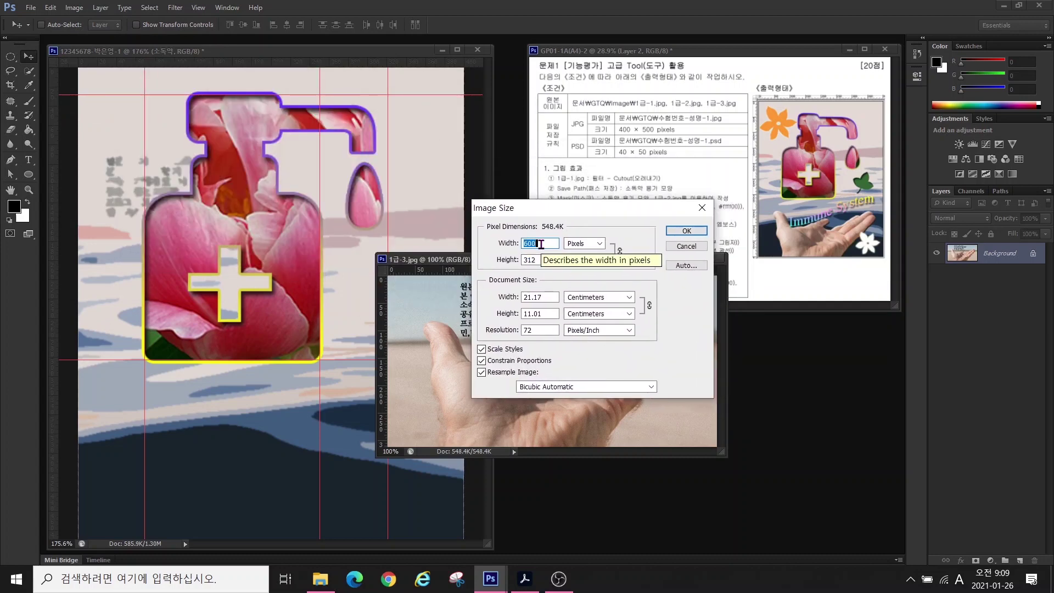
{"action": "type", "text": "400"}
{"action": "key", "text": "Return"}
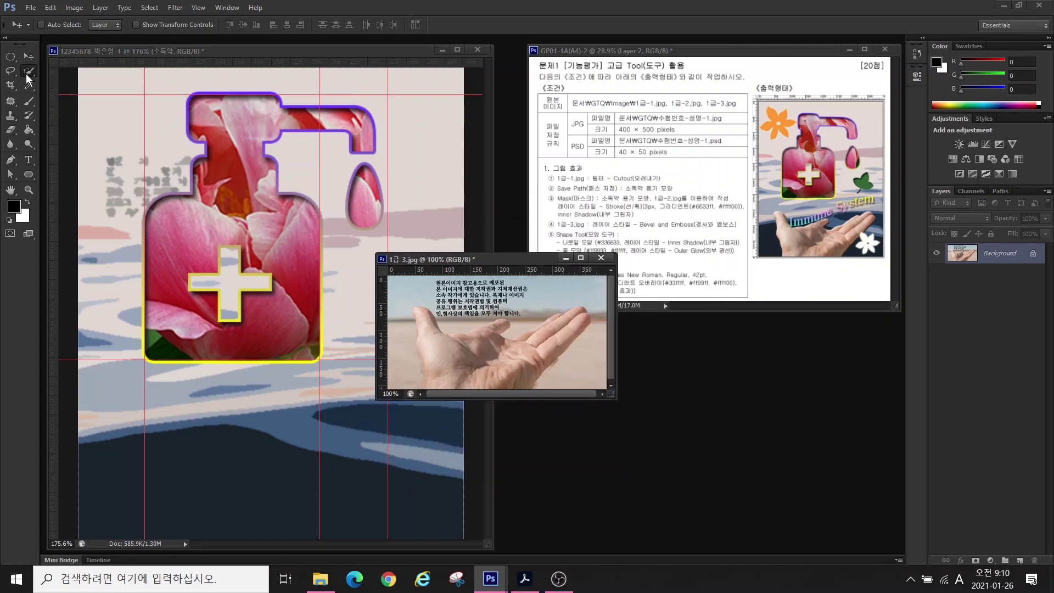
- Quick-select the hand, subtracting the background left of it and between thumb and fingers
{"action": "left_click", "coordinate": [29, 70]}
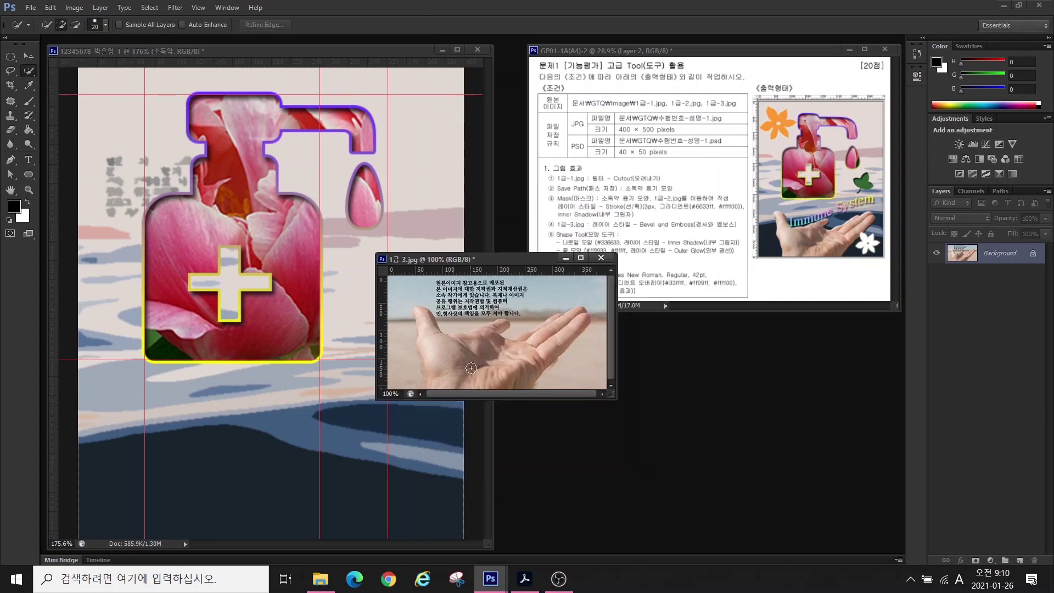
{"action": "left_click_drag", "start_coordinate": [461, 370], "coordinate": [457, 377]}
{"action": "key", "text": "h"}
{"action": "key", "text": "ctrl+0"}
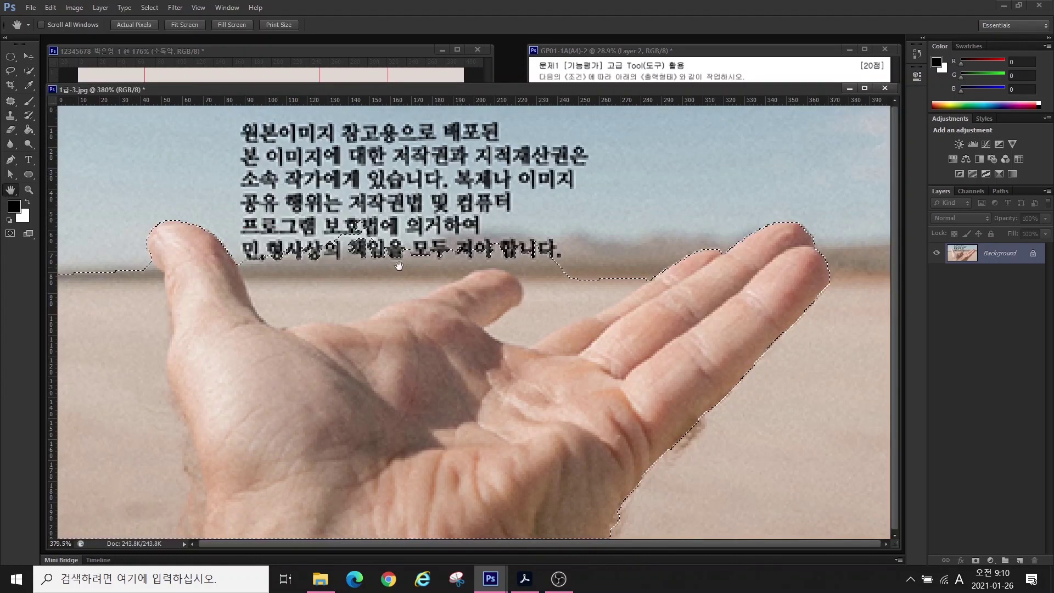
{"action": "left_click", "coordinate": [29, 85]}
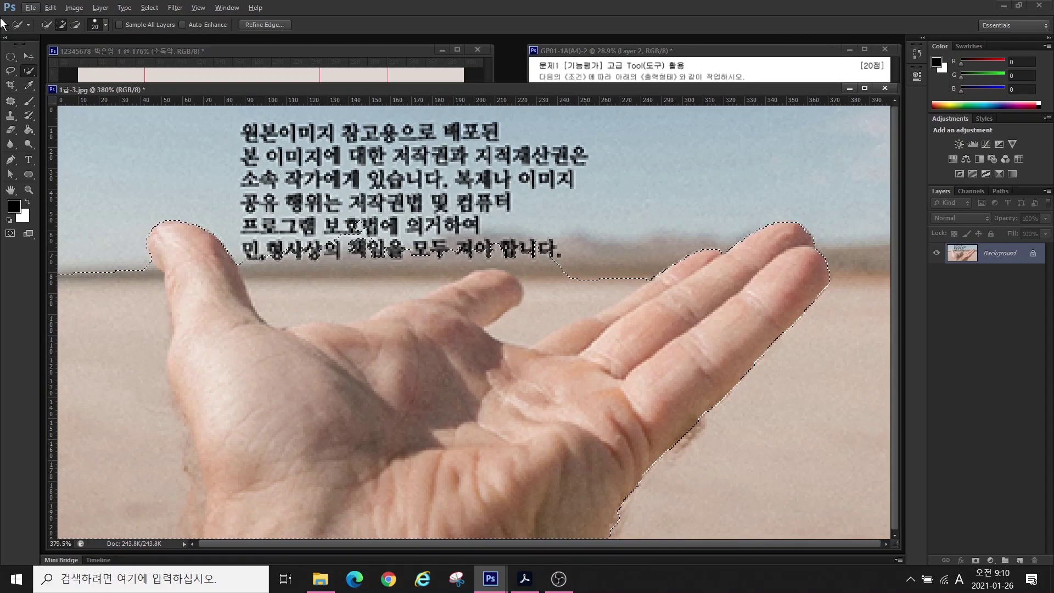
{"action": "left_click", "coordinate": [77, 25]}
{"action": "left_click_drag", "start_coordinate": [104, 265], "coordinate": [113, 487]}
{"action": "mouse_move", "coordinate": [439, 247]}
{"action": "left_mouse_down"}
{"action": "mouse_move", "coordinate": [531, 244]}
{"action": "mouse_move", "coordinate": [597, 264]}
{"action": "left_mouse_up"}
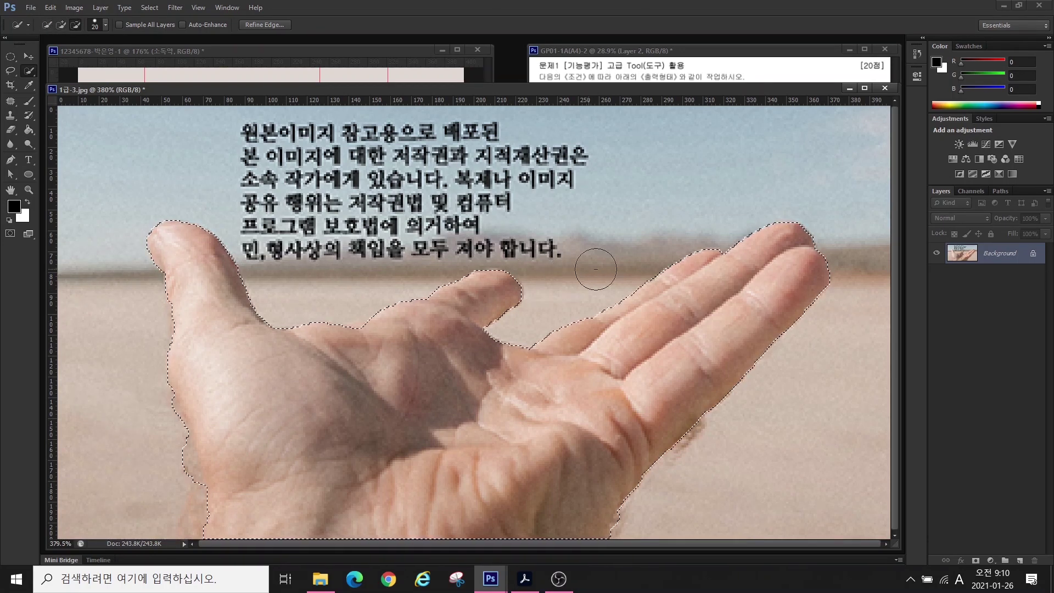
- Trim the selection along the hand's left edge with the Polygonal Lasso, then move the window aside
{"action": "key", "text": "shift+l"}
{"action": "left_click", "coordinate": [199, 318]}
{"action": "left_click", "coordinate": [172, 353]}
{"action": "left_click", "coordinate": [185, 472]}
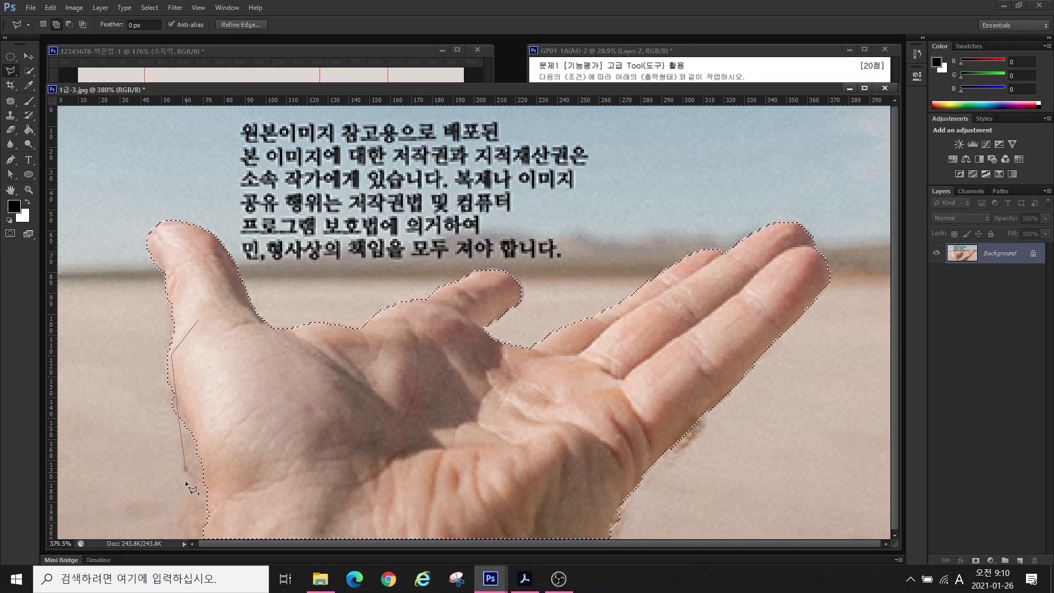
{"action": "left_click", "coordinate": [186, 501]}
{"action": "left_click", "coordinate": [168, 536]}
{"action": "left_click", "coordinate": [198, 317]}
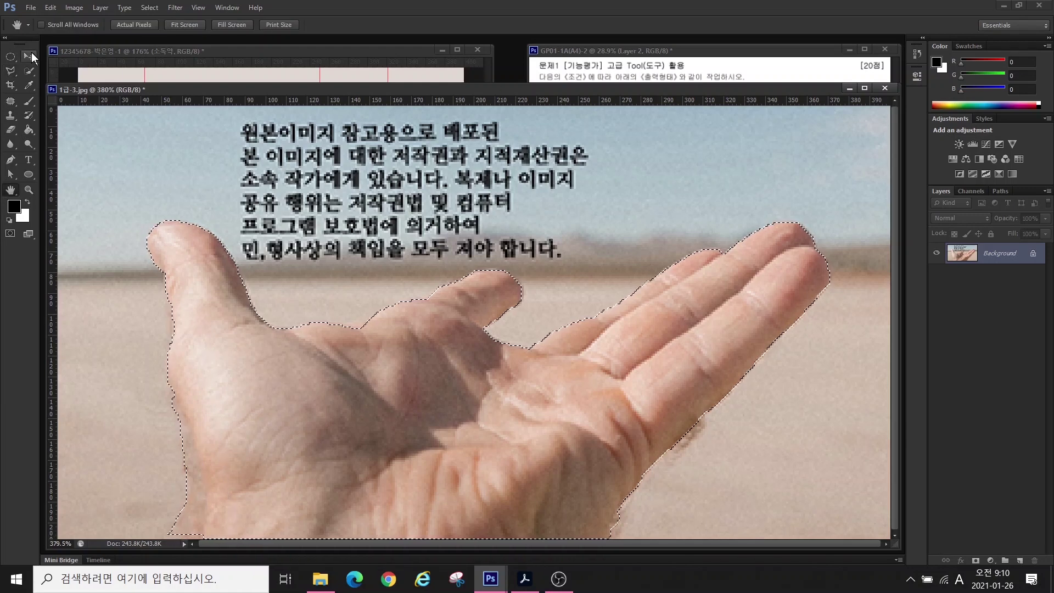
{"action": "left_click", "coordinate": [29, 55]}
{"action": "left_click_drag", "start_coordinate": [219, 88], "coordinate": [551, 155]}
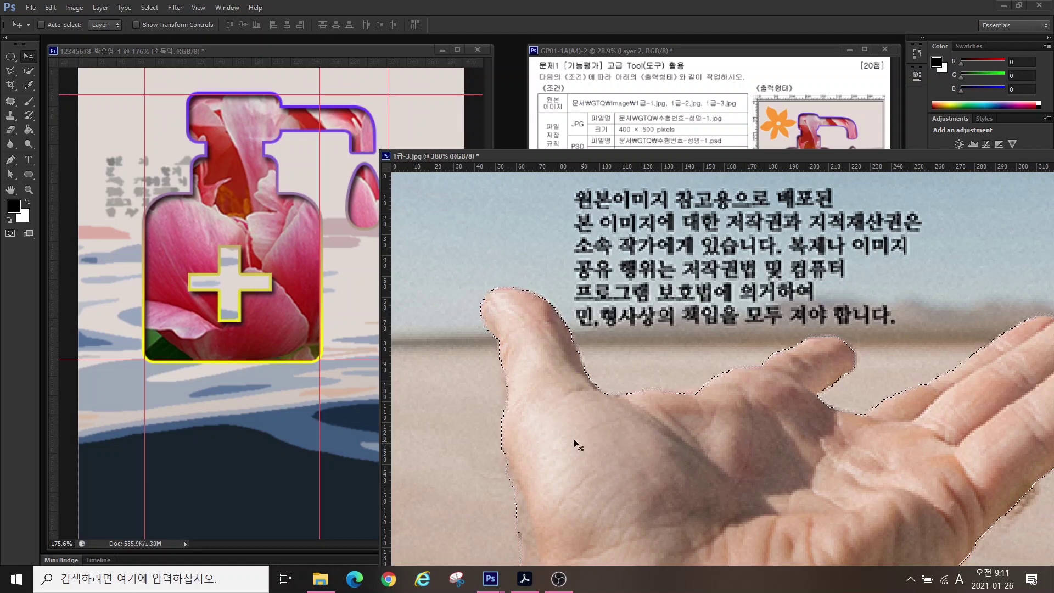
- Copy the cut-out hand into the bottle composite and close 1급-3.jpg
{"action": "left_click_drag", "start_coordinate": [193, 110], "coordinate": [188, 369]}
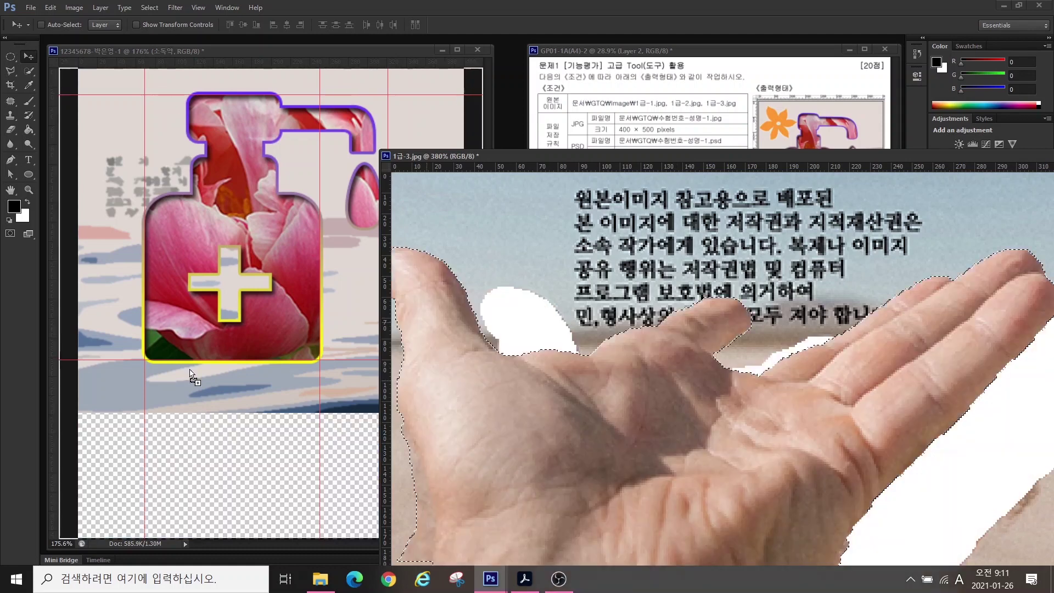
{"action": "left_click_drag", "start_coordinate": [762, 160], "coordinate": [656, 180]}
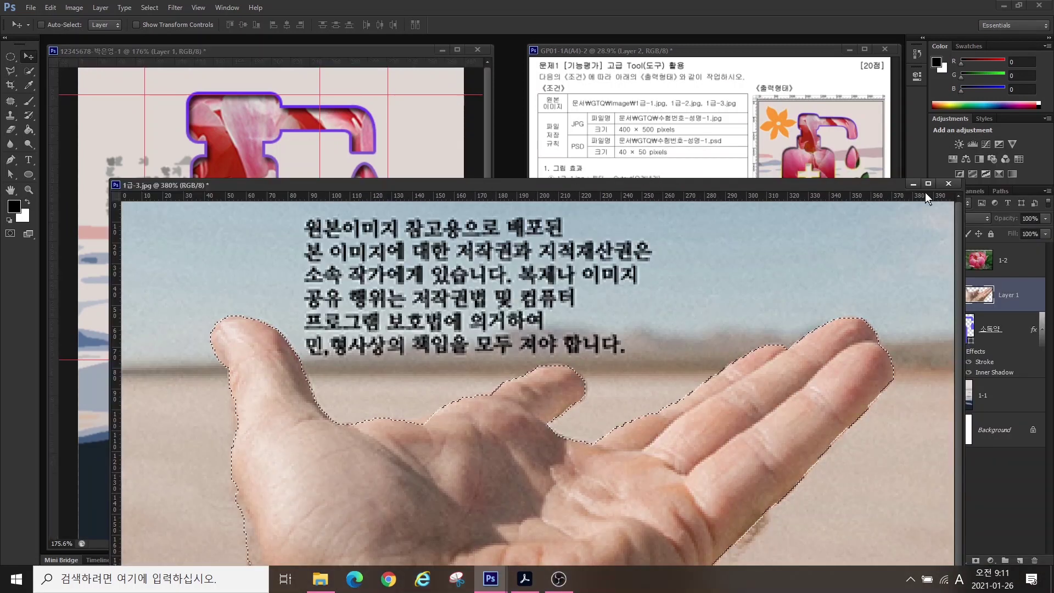
{"action": "left_click", "coordinate": [948, 183]}
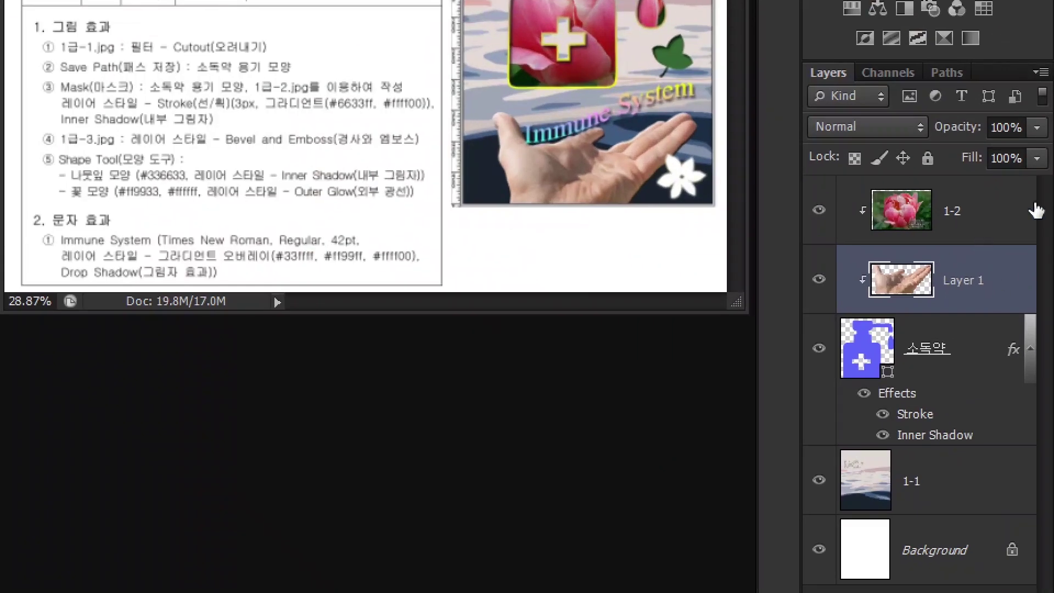
- Move the hand layer above 1-2, release its clipping mask, rename it 1-3, and reposition it
{"action": "left_click_drag", "start_coordinate": [975, 293], "coordinate": [957, 203]}
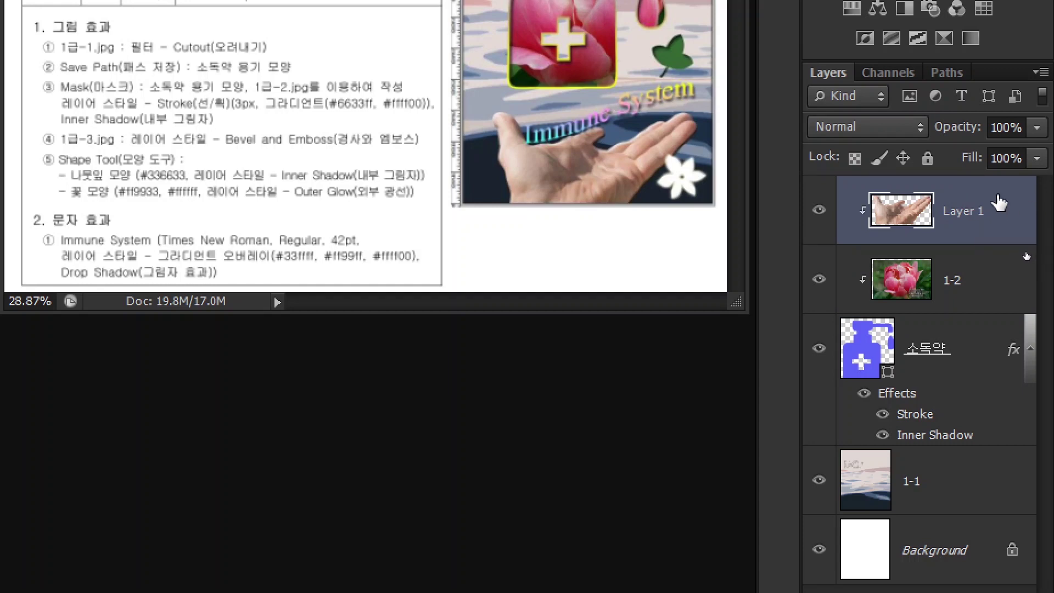
{"action": "right_click", "coordinate": [1025, 253]}
{"action": "left_click", "coordinate": [944, 299]}
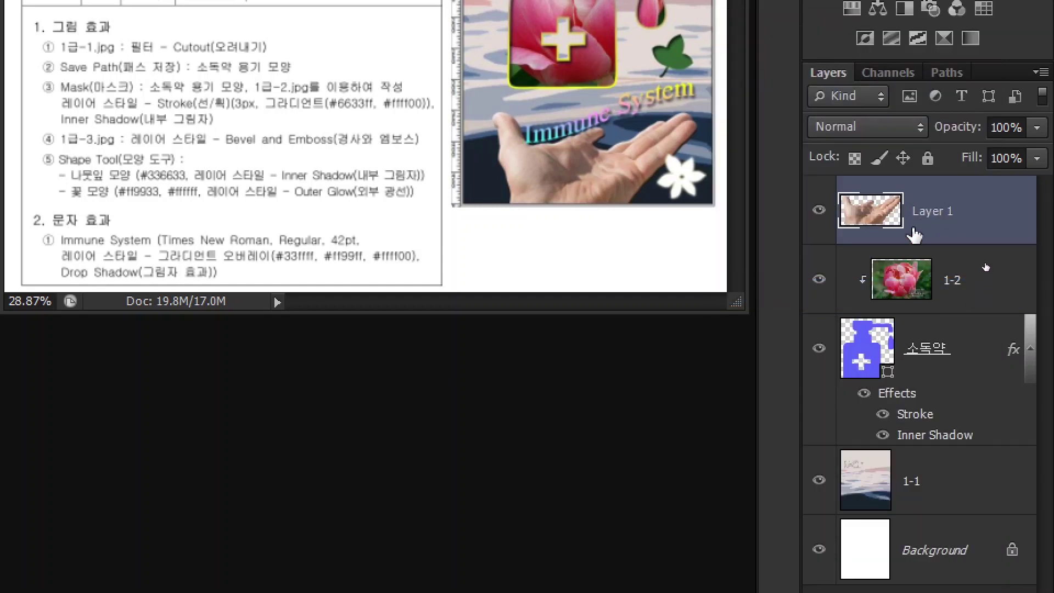
{"action": "double_click", "coordinate": [925, 211]}
{"action": "type", "text": "1"}
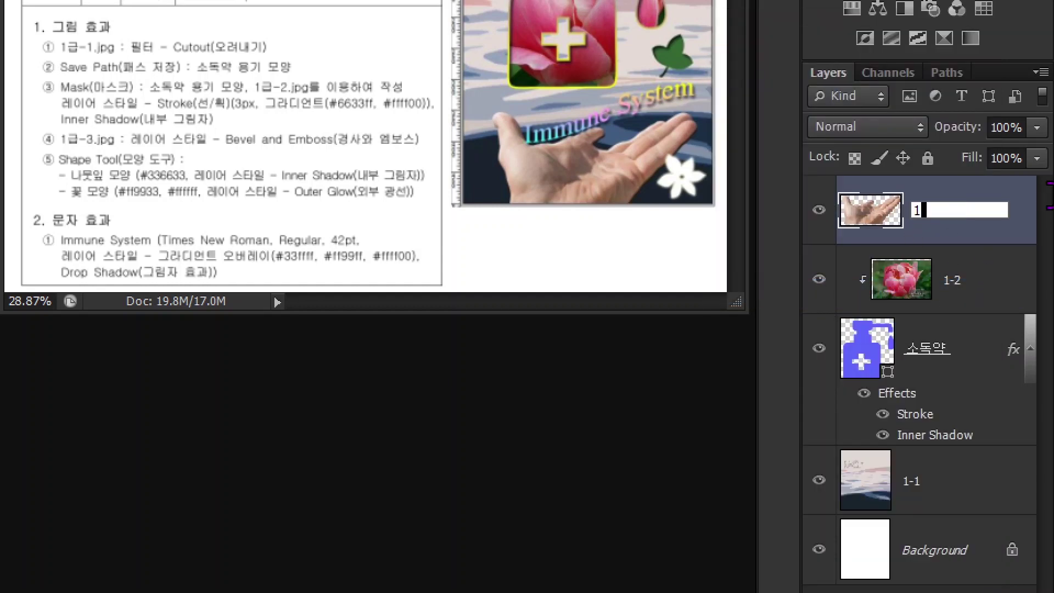
{"action": "type", "text": "-3"}
{"action": "key", "text": "Return"}
{"action": "left_click_drag", "start_coordinate": [347, 420], "coordinate": [264, 459]}
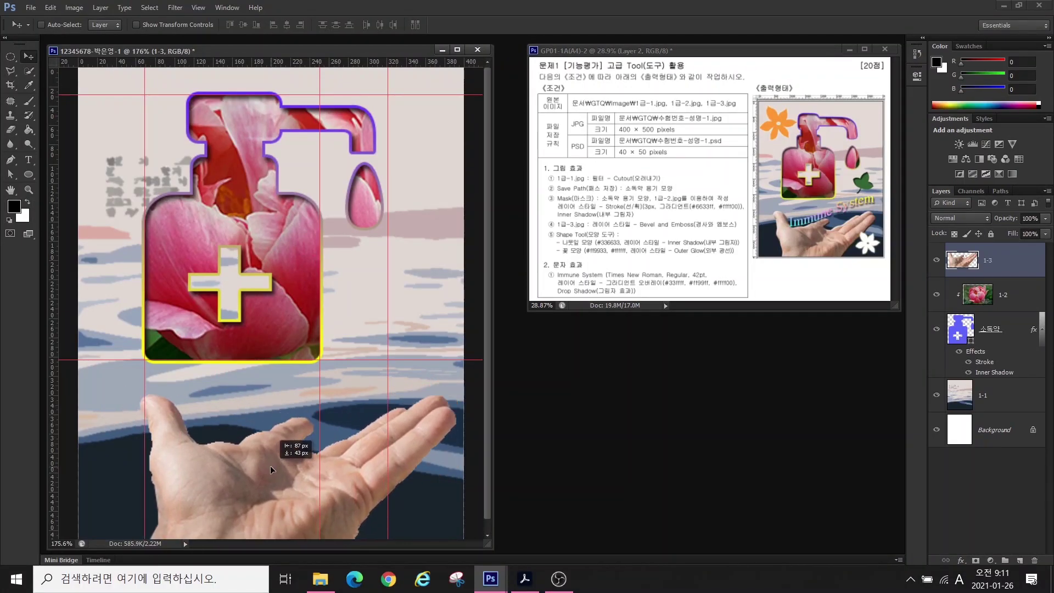
- Nudge the hand up and left and clear all guides from the canvas
{"action": "left_click_drag", "start_coordinate": [206, 427], "coordinate": [183, 456]}
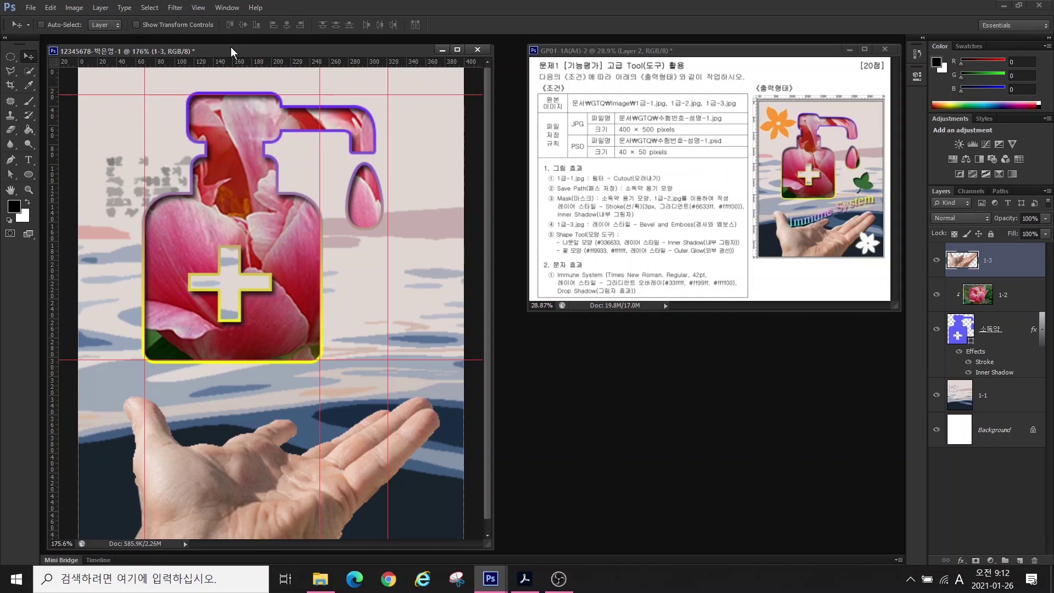
{"action": "left_click", "coordinate": [196, 8]}
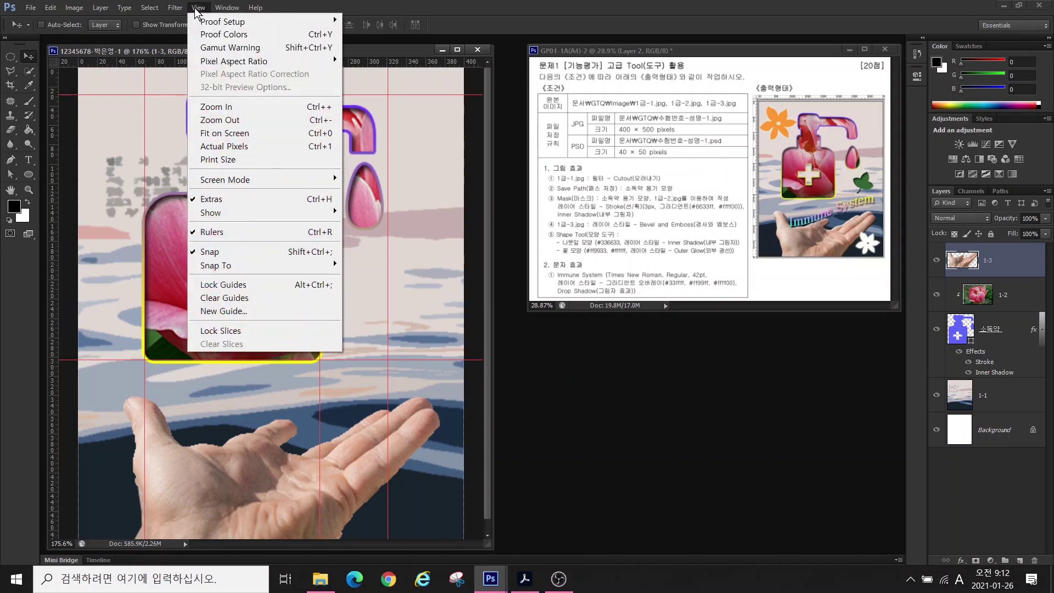
{"action": "left_click", "coordinate": [233, 299]}
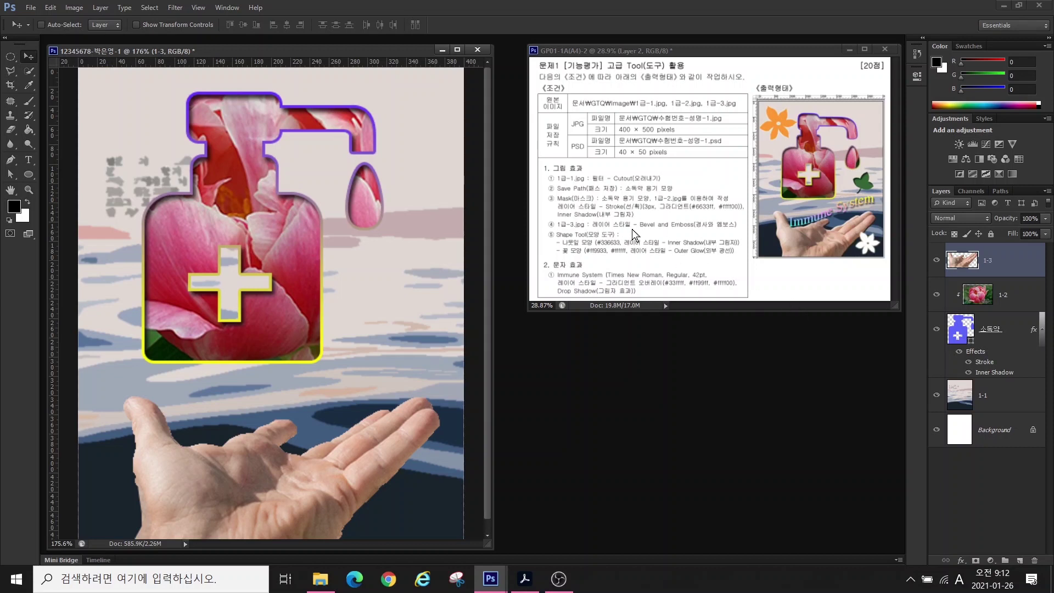
- Apply a default Inner Bevel & Emboss effect to layer 1-3
{"action": "left_click", "coordinate": [960, 559]}
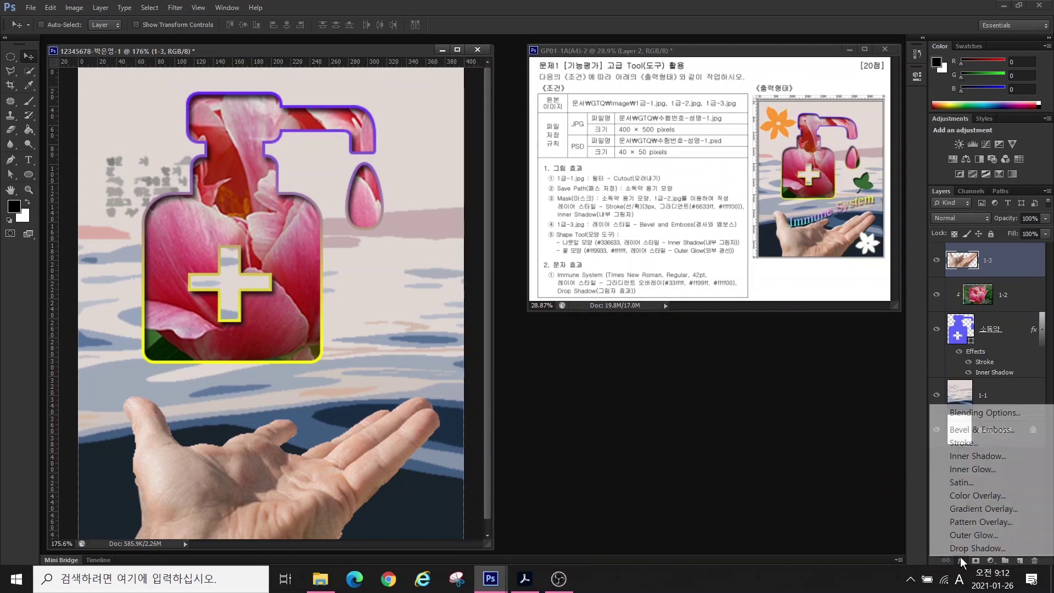
{"action": "left_click", "coordinate": [959, 430]}
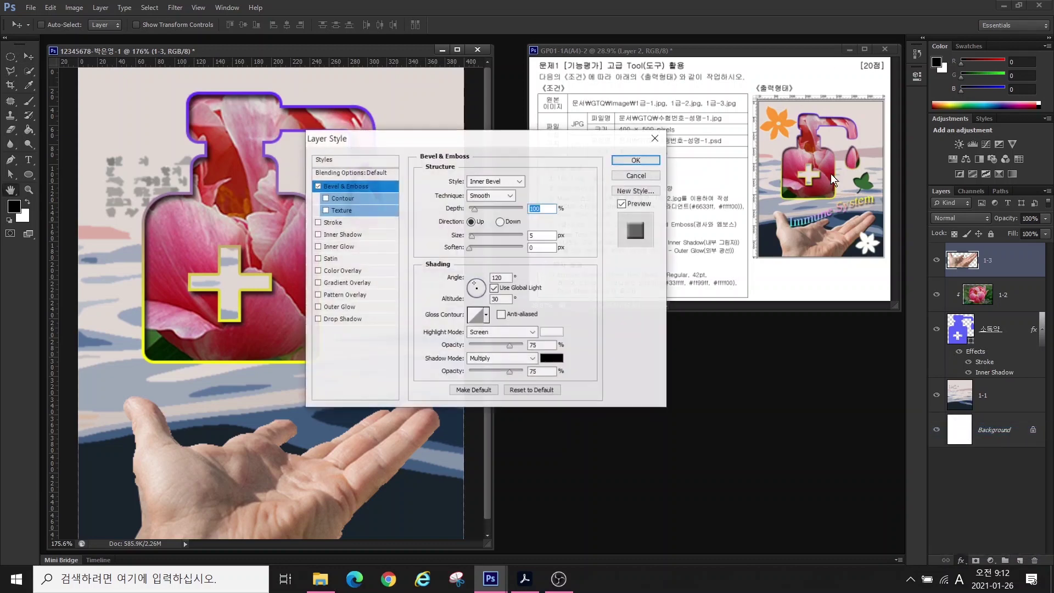
{"action": "left_click", "coordinate": [617, 158]}
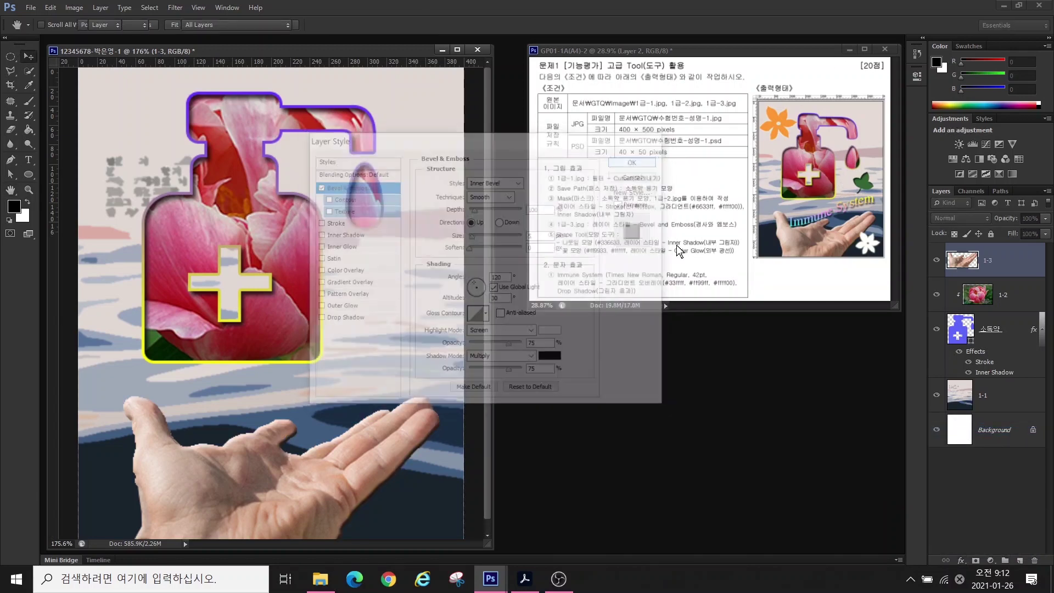
- Switch to the Custom Shape tool, load the All shapes set, and choose Flower 1
{"action": "left_click", "coordinate": [25, 173]}
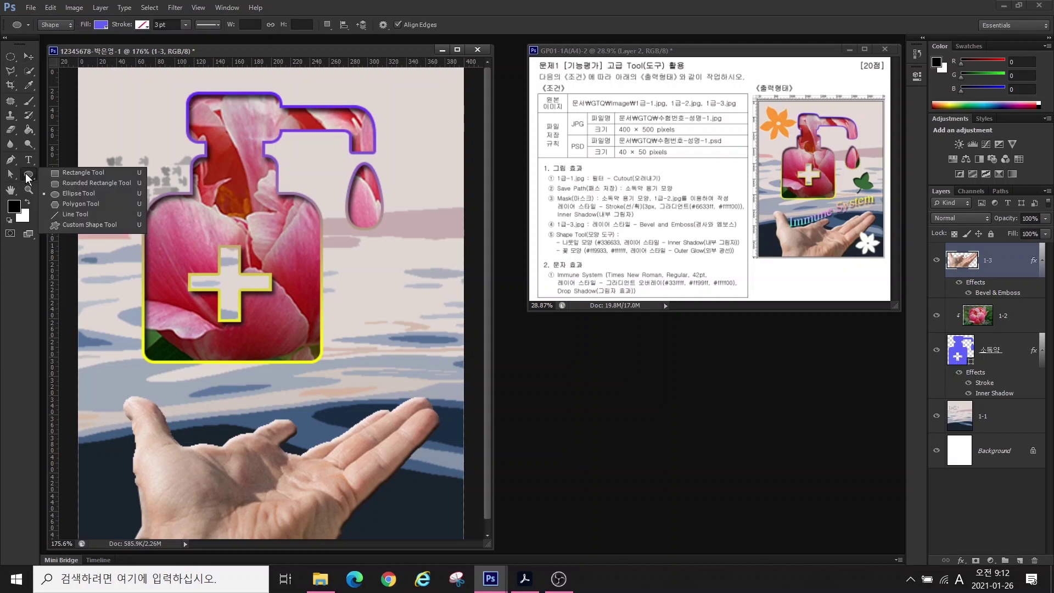
{"action": "left_click", "coordinate": [65, 225]}
{"action": "left_click", "coordinate": [427, 25]}
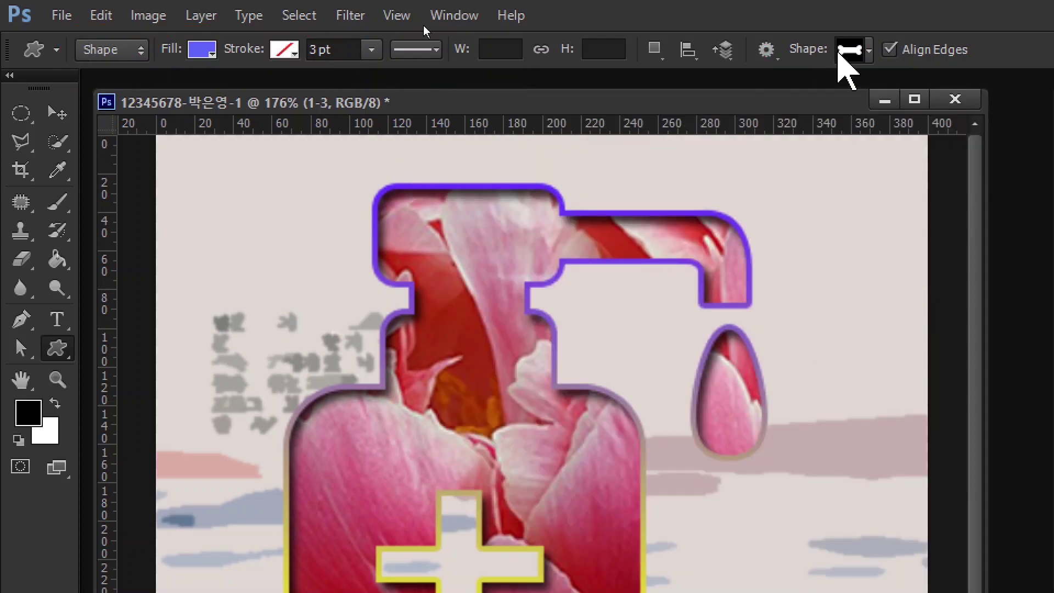
{"action": "left_click", "coordinate": [868, 50]}
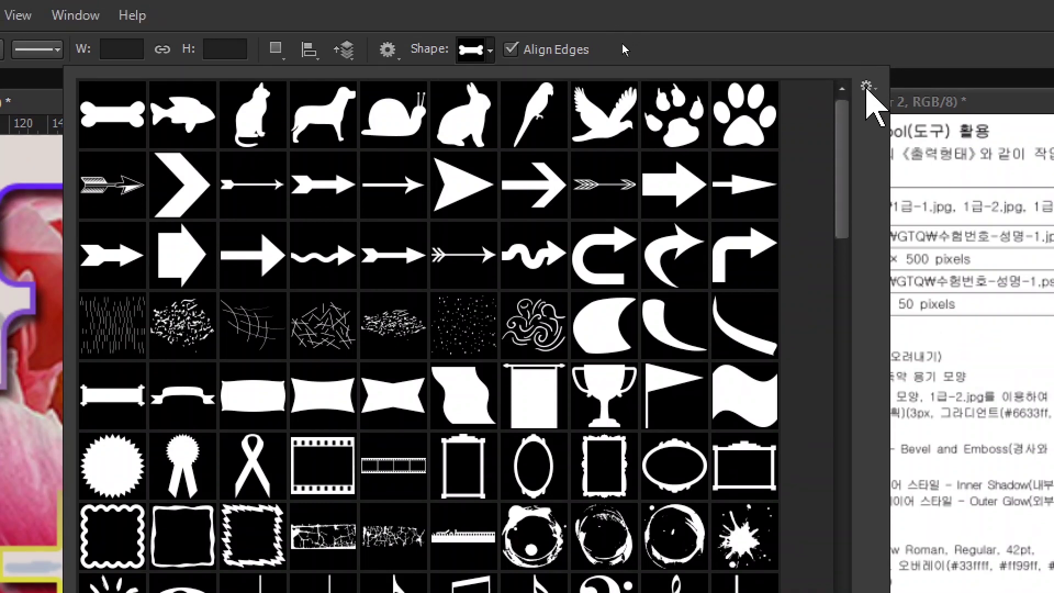
{"action": "left_click", "coordinate": [866, 88]}
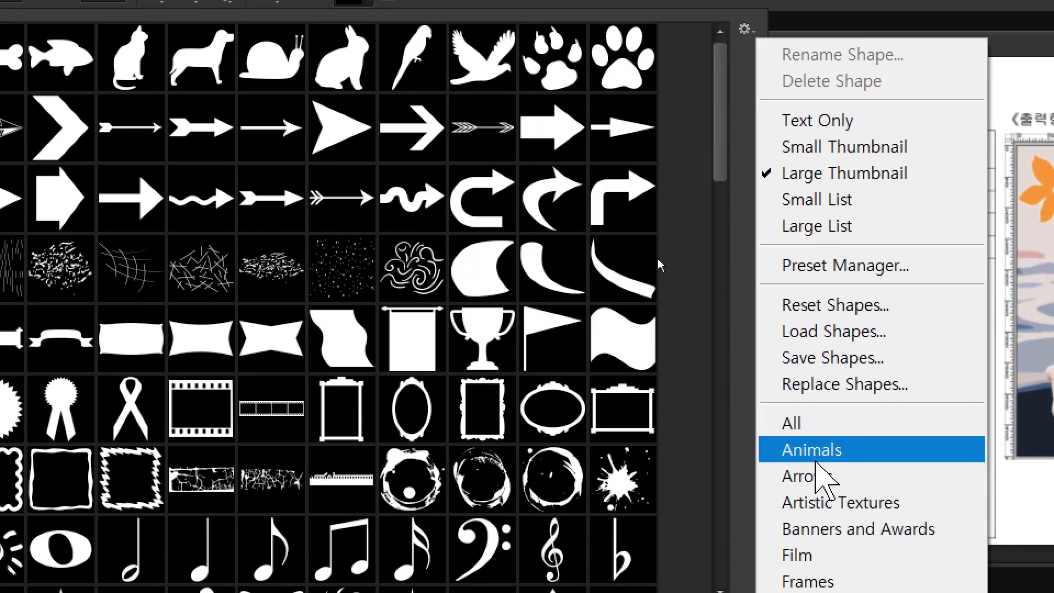
{"action": "left_click", "coordinate": [797, 431]}
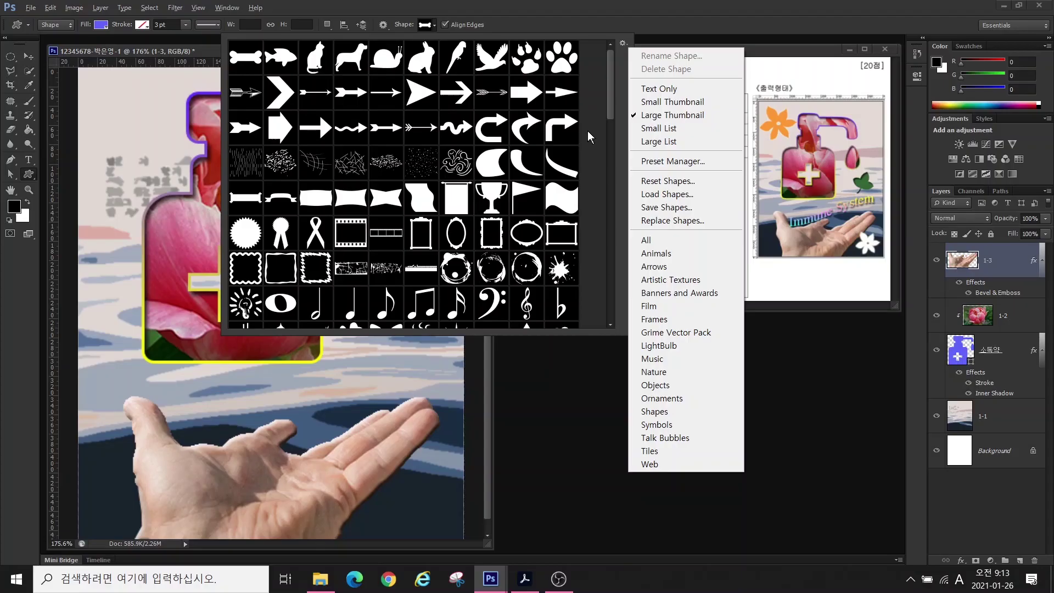
{"action": "left_click", "coordinate": [608, 133]}
{"action": "scroll", "coordinate": [606, 157], "scroll_direction": "down", "scroll_amount": 5}
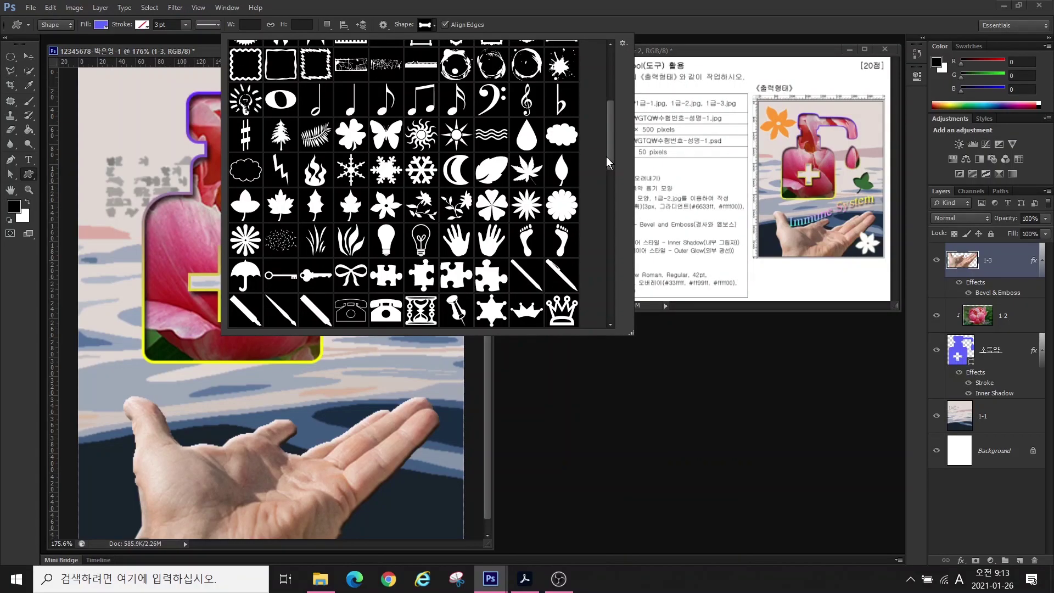
{"action": "scroll", "coordinate": [606, 156], "scroll_direction": "down", "scroll_amount": 2}
{"action": "left_click", "coordinate": [394, 136]}
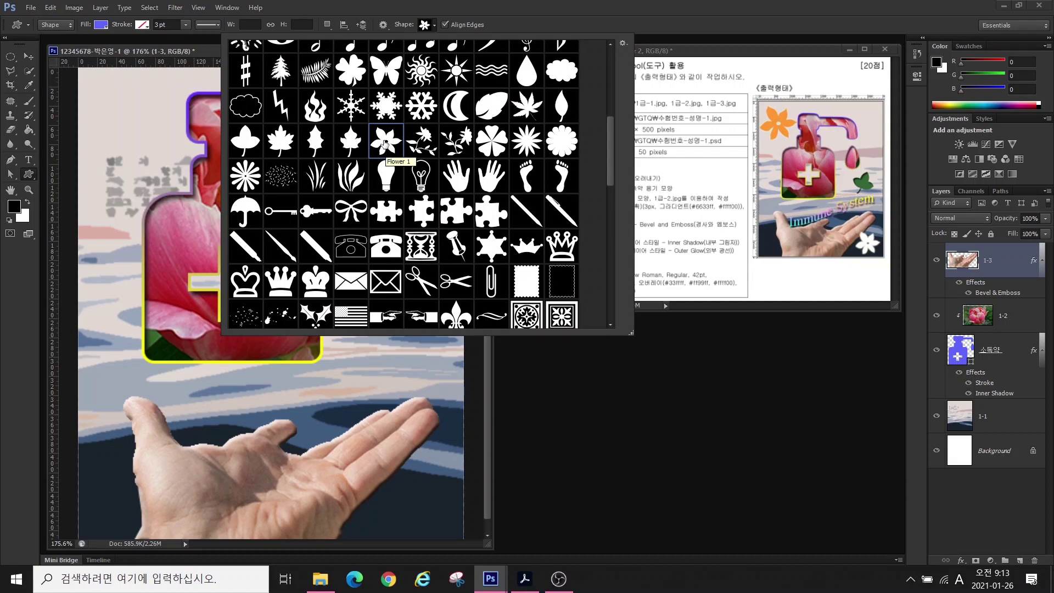
{"action": "double_click", "coordinate": [384, 143]}
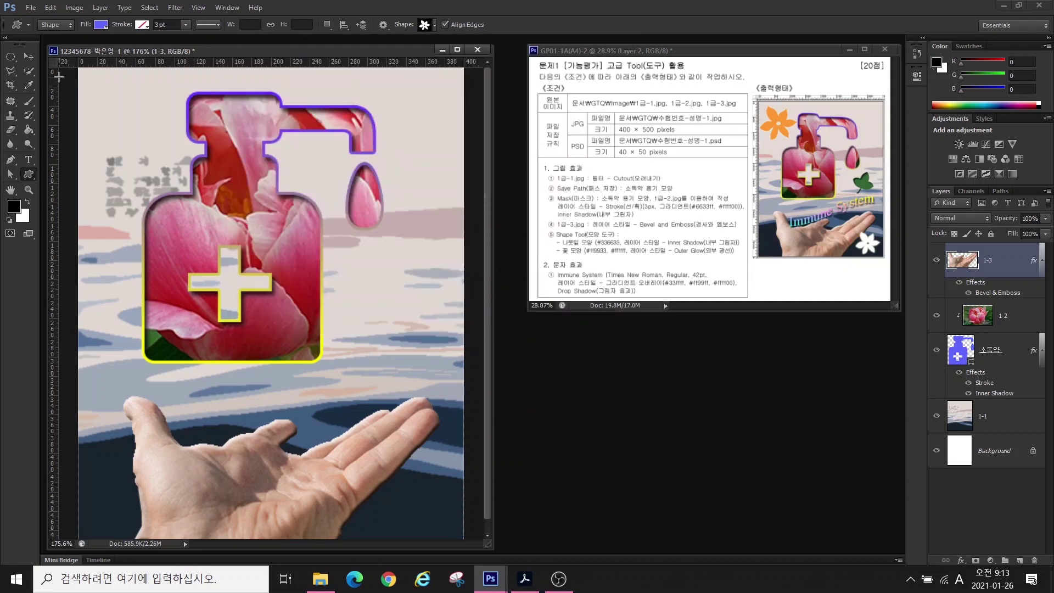
- Draw a flower shape at the canvas top-left and name its layer 꽃
{"action": "left_click_drag", "start_coordinate": [84, 74], "coordinate": [182, 209]}
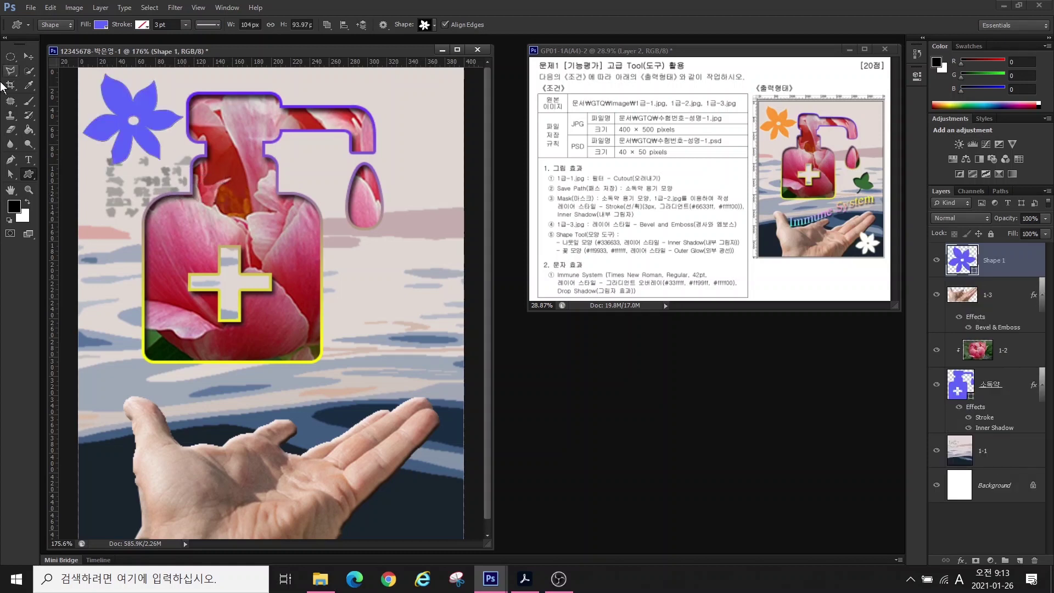
{"action": "double_click", "coordinate": [995, 261]}
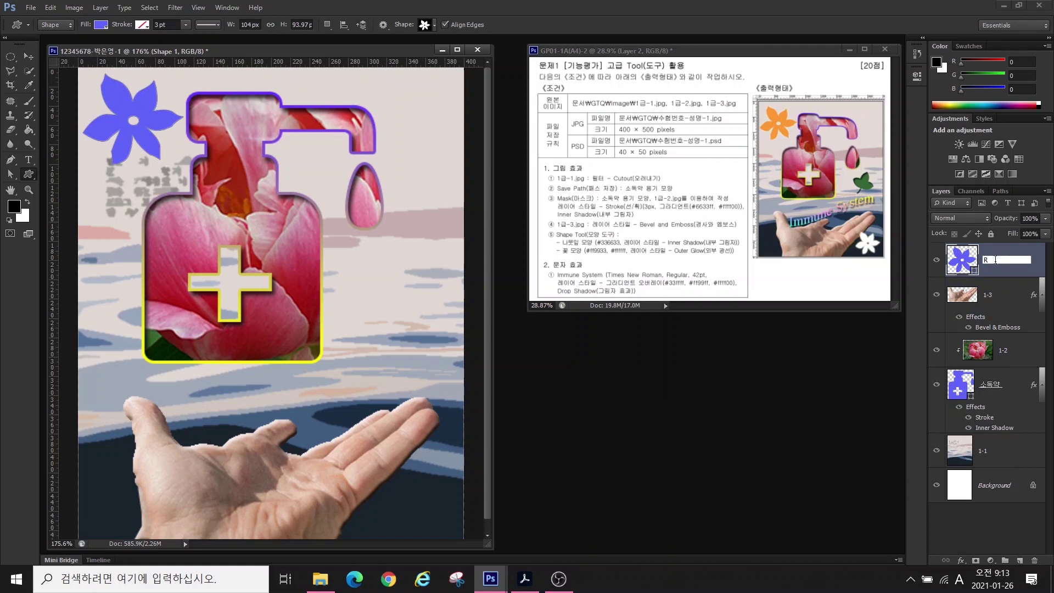
{"action": "type", "text": "꽃"}
{"action": "key", "text": "Return"}
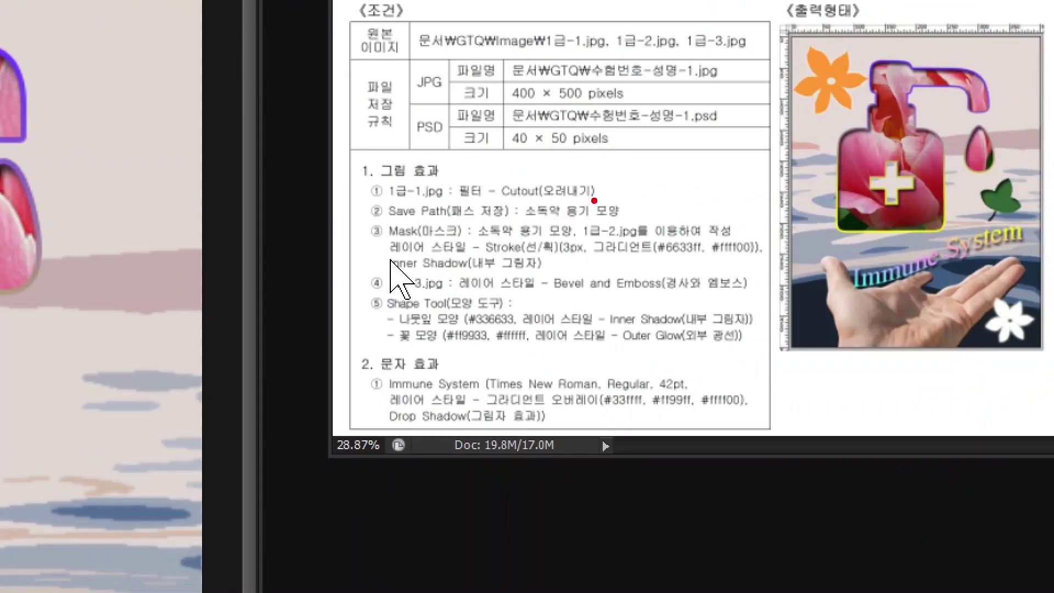
- Circle the flower colour codes and the orange and white flowers in the reference
{"action": "mouse_move", "coordinate": [491, 337]}
{"action": "left_mouse_down"}
{"action": "mouse_move", "coordinate": [436, 350]}
{"action": "mouse_move", "coordinate": [497, 341]}
{"action": "mouse_move", "coordinate": [542, 355]}
{"action": "mouse_move", "coordinate": [549, 336]}
{"action": "left_mouse_up"}
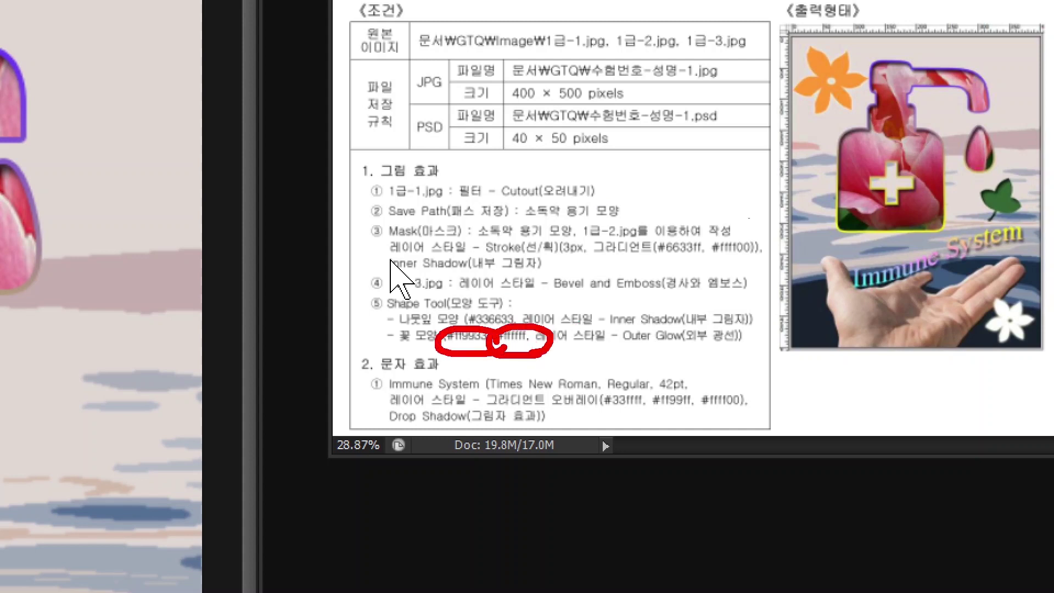
{"action": "mouse_move", "coordinate": [838, 125]}
{"action": "left_mouse_down"}
{"action": "mouse_move", "coordinate": [804, 50]}
{"action": "mouse_move", "coordinate": [863, 81]}
{"action": "mouse_move", "coordinate": [845, 128]}
{"action": "left_mouse_up"}
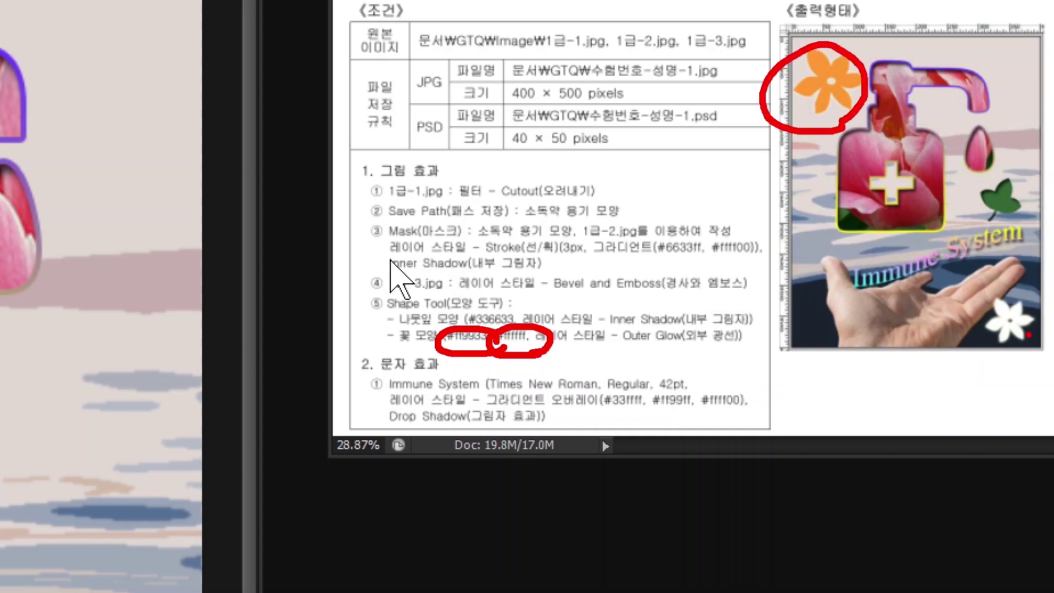
{"action": "mouse_move", "coordinate": [1028, 335]}
{"action": "left_mouse_down"}
{"action": "mouse_move", "coordinate": [986, 350]}
{"action": "mouse_move", "coordinate": [1003, 275]}
{"action": "mouse_move", "coordinate": [1025, 346]}
{"action": "left_mouse_up"}
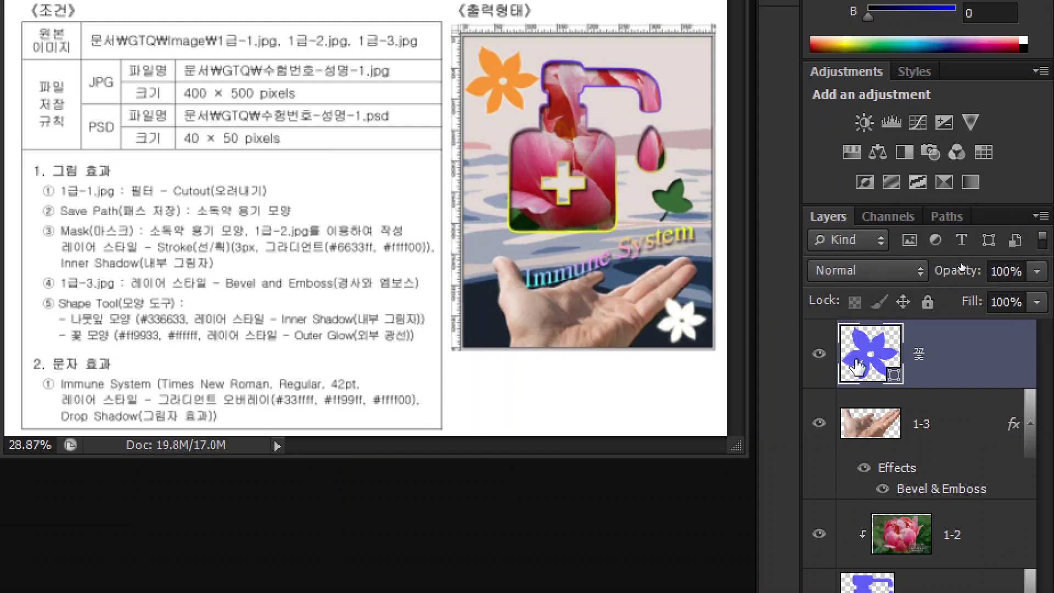
- Set the 꽃 flower's fill colour to orange #ff9933
{"action": "left_click", "coordinate": [878, 366]}
{"action": "double_click", "coordinate": [872, 364]}
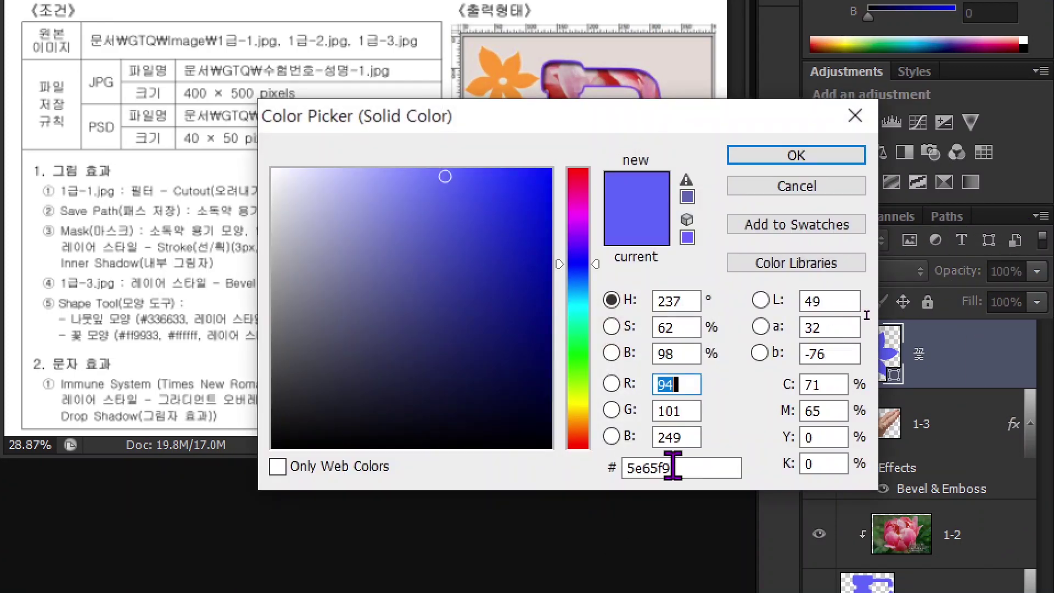
{"action": "left_click", "coordinate": [690, 468]}
{"action": "double_click", "coordinate": [690, 468]}
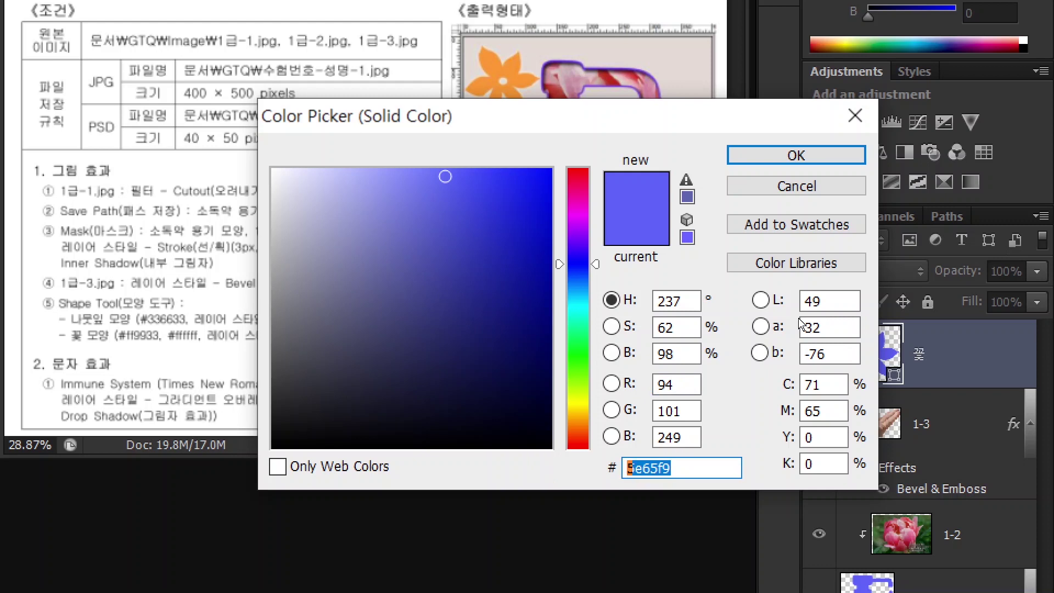
{"action": "type", "text": "ff9933"}
{"action": "key", "text": "Return"}
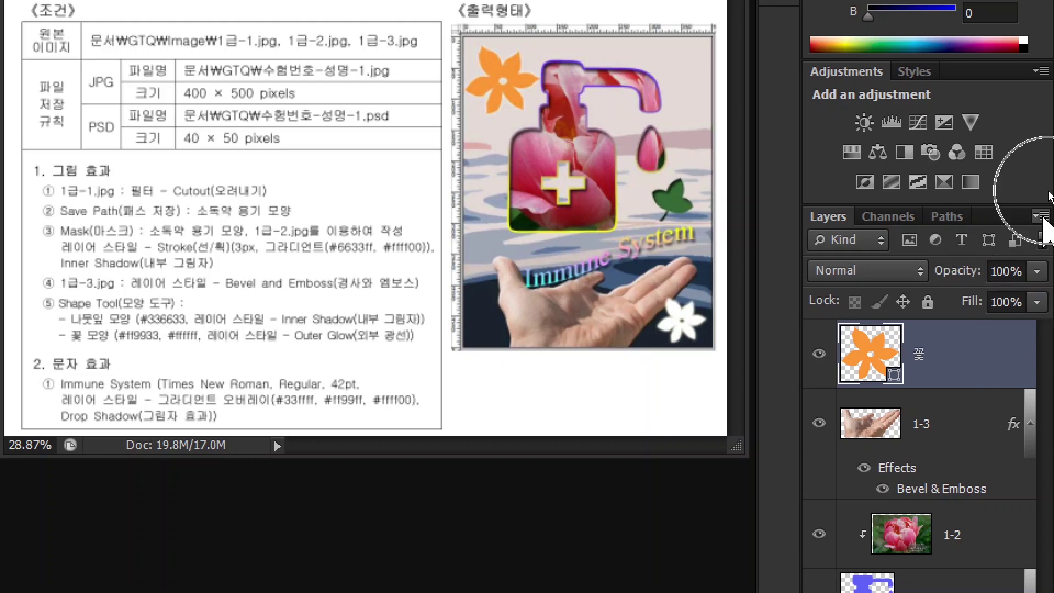
{"action": "left_click", "coordinate": [1042, 217]}
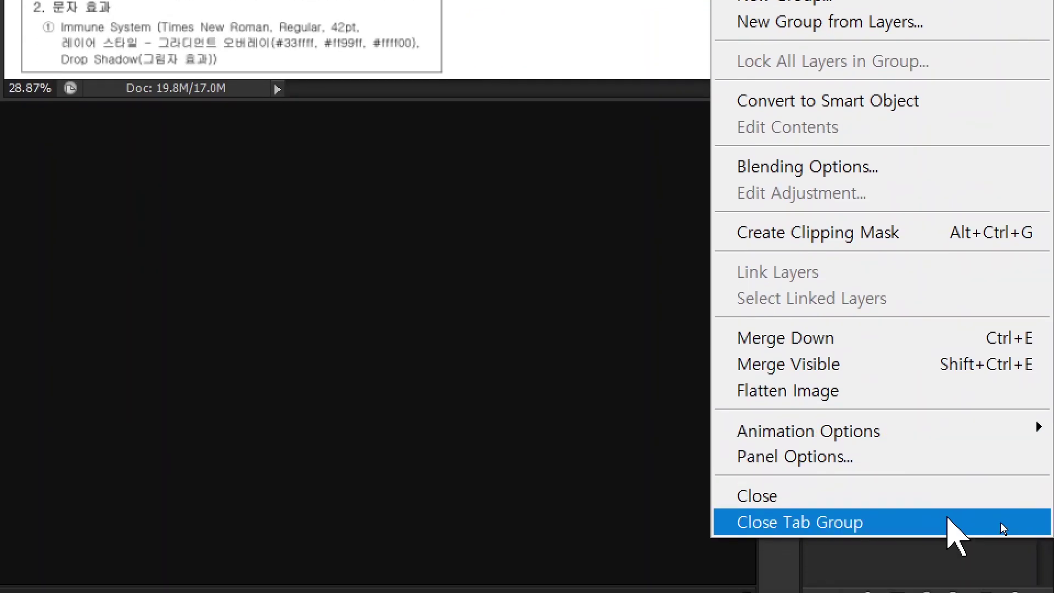
- Try small, large and medium thumbnail sizes and entire-document versus layer-bounds contents, then cancel Layers Panel Options
{"action": "left_click", "coordinate": [868, 458]}
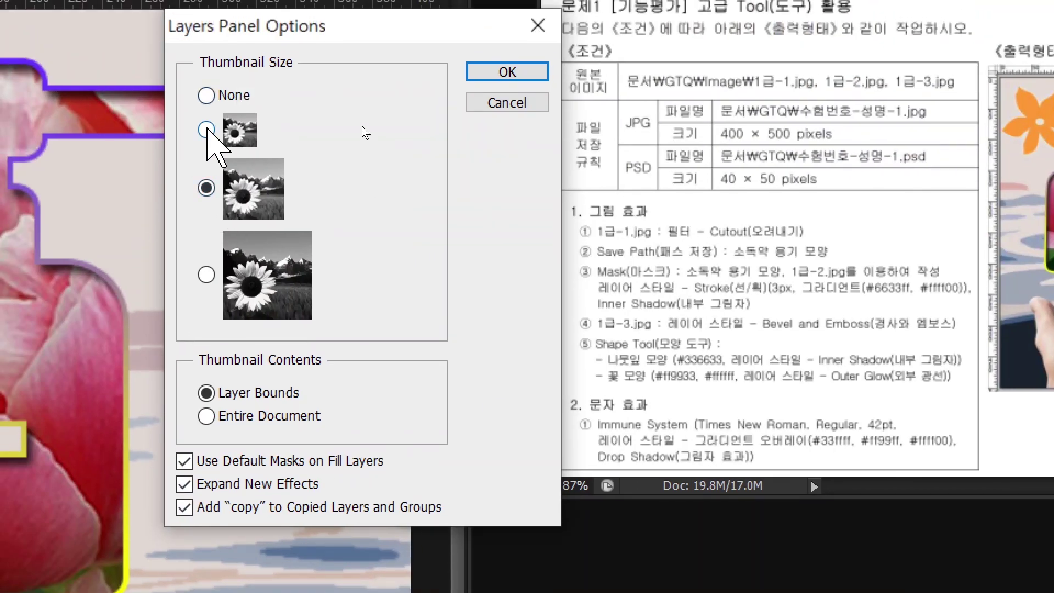
{"action": "left_click", "coordinate": [206, 130]}
{"action": "left_click", "coordinate": [206, 275]}
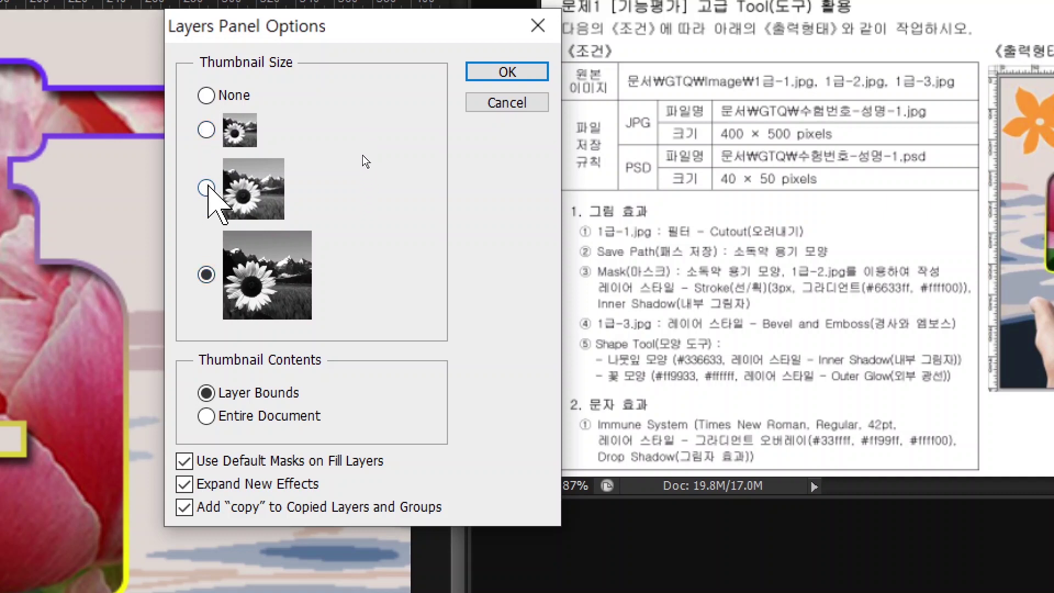
{"action": "left_click", "coordinate": [206, 187]}
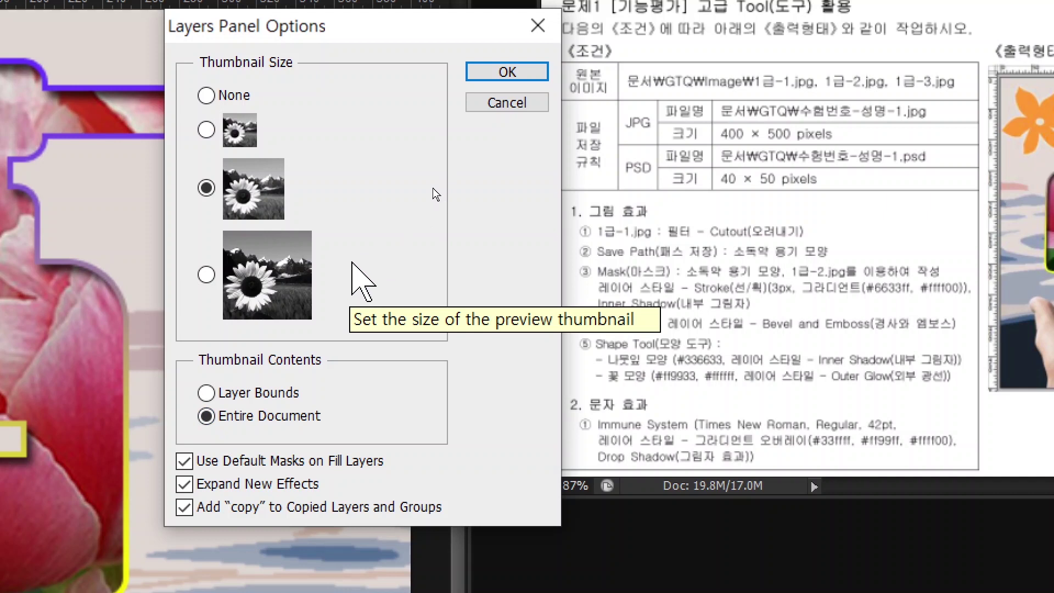
{"action": "key", "text": "alt"}
{"action": "left_click", "coordinate": [343, 202]}
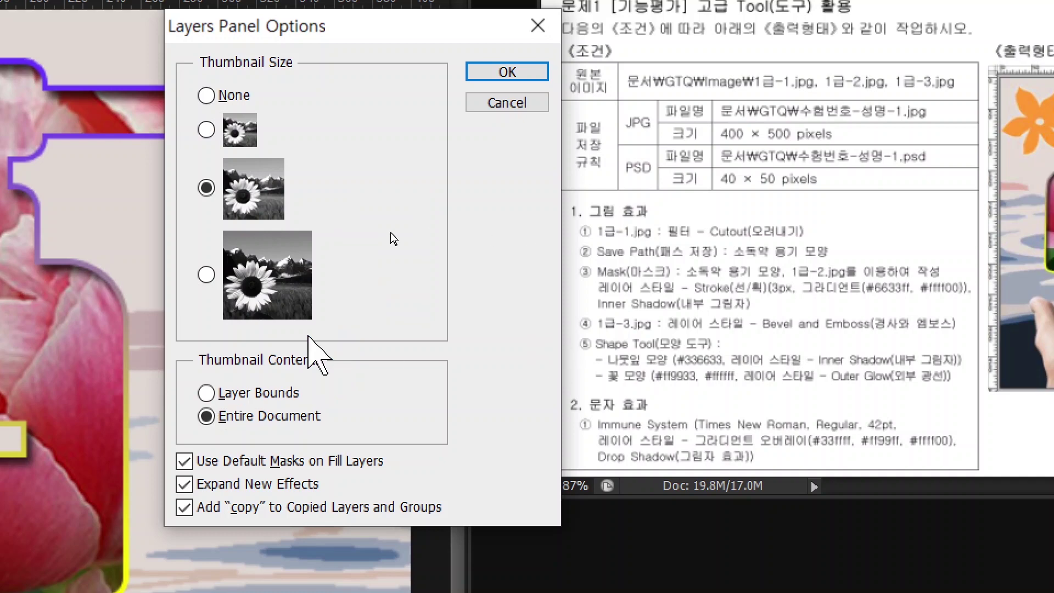
{"action": "left_click", "coordinate": [206, 391]}
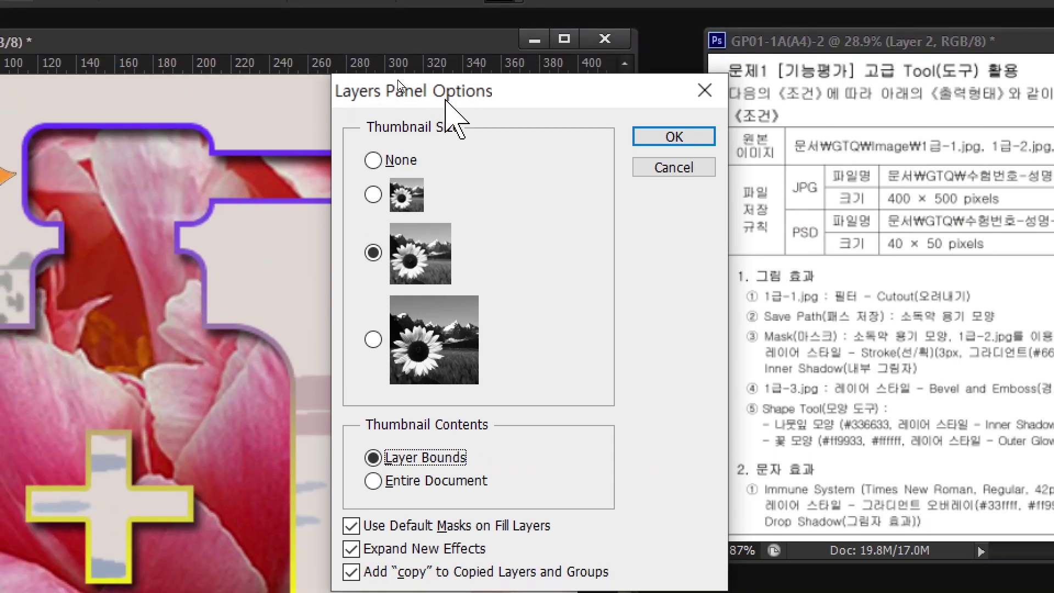
{"action": "left_click", "coordinate": [685, 166]}
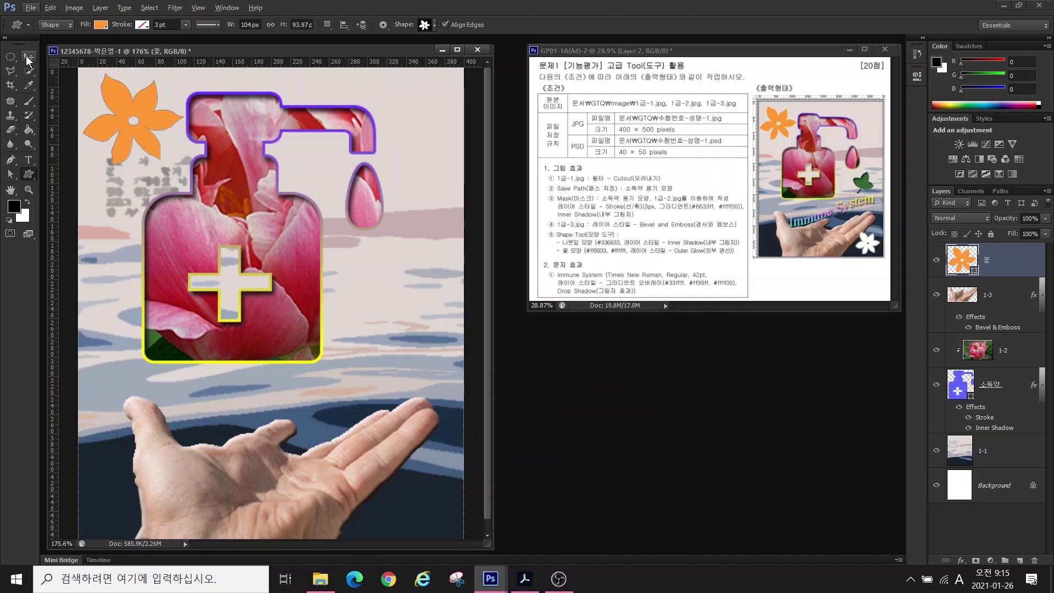
{"action": "left_click", "coordinate": [28, 57]}
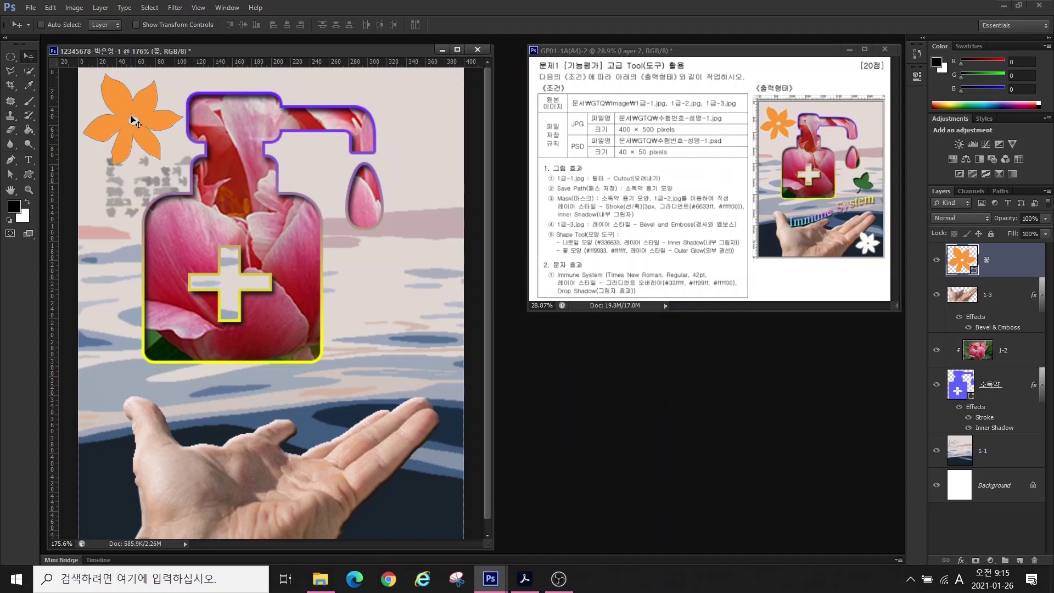
- Nudge the orange flower down slightly and give it an Outer Glow effect
{"action": "key", "text": "Down"}
{"action": "key", "text": "Down"}
{"action": "key", "text": "Down"}
{"action": "key", "text": "Down"}
{"action": "key", "text": "Down"}
{"action": "key", "text": "Down"}
{"action": "key", "text": "Down"}
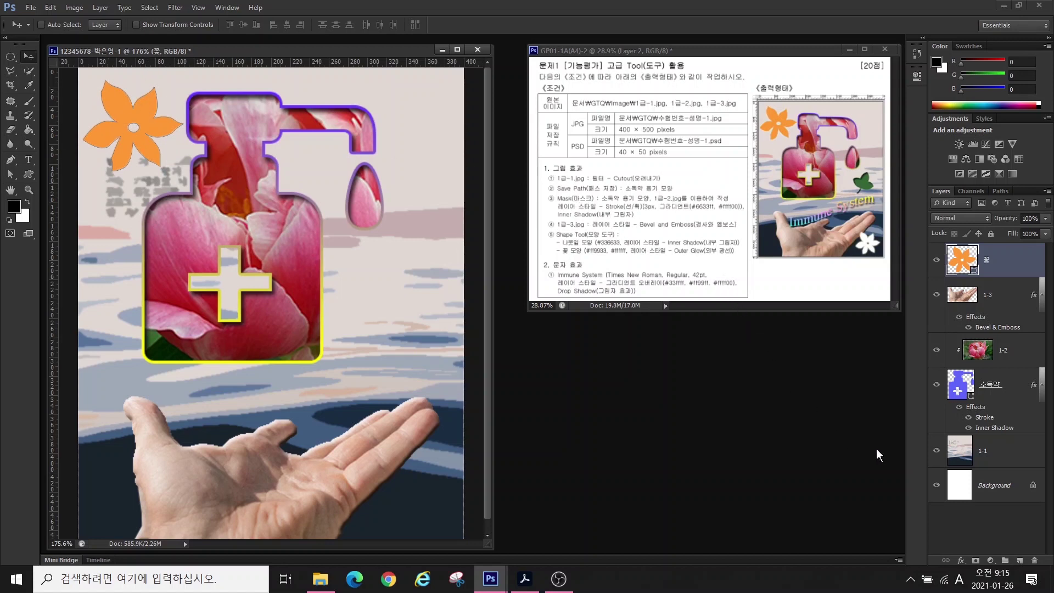
{"action": "left_click", "coordinate": [959, 561]}
{"action": "left_click", "coordinate": [967, 527]}
{"action": "left_click", "coordinate": [634, 215]}
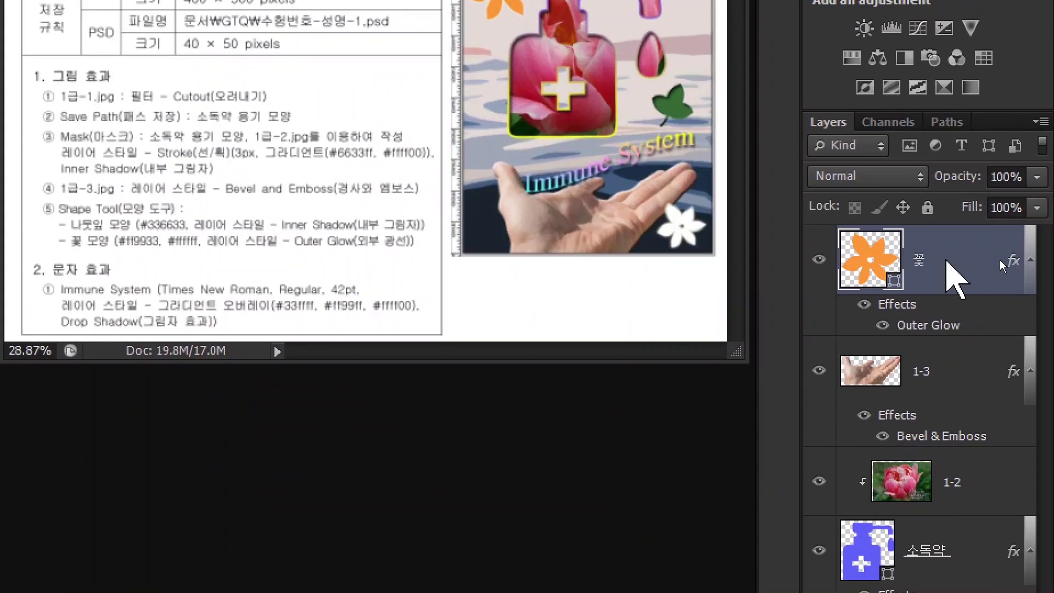
- Duplicate the flower layer and change the copy's fill colour to white #ffffff
{"action": "right_click", "coordinate": [999, 261]}
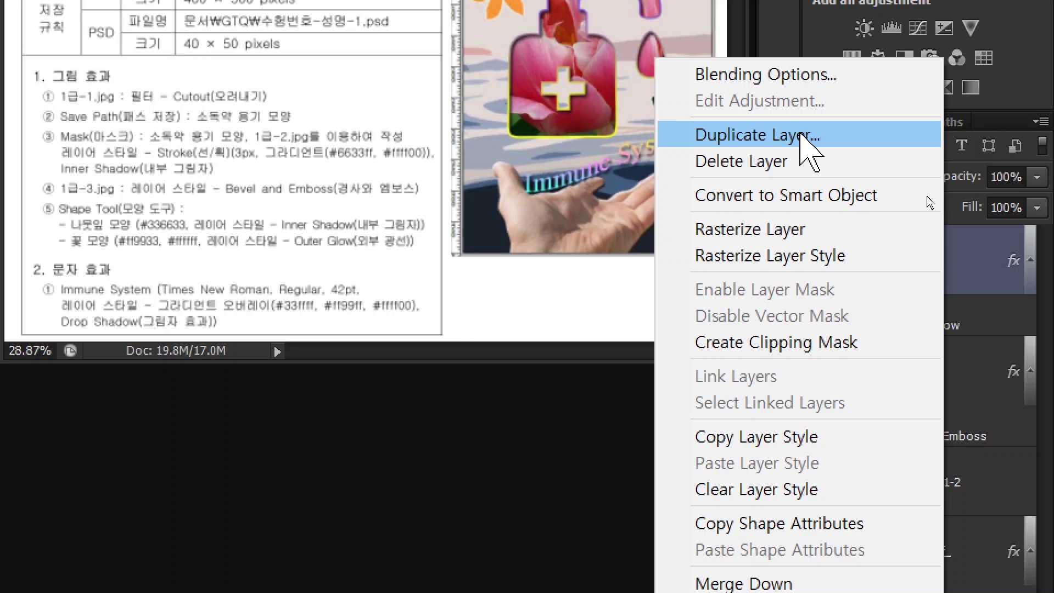
{"action": "left_click", "coordinate": [801, 136]}
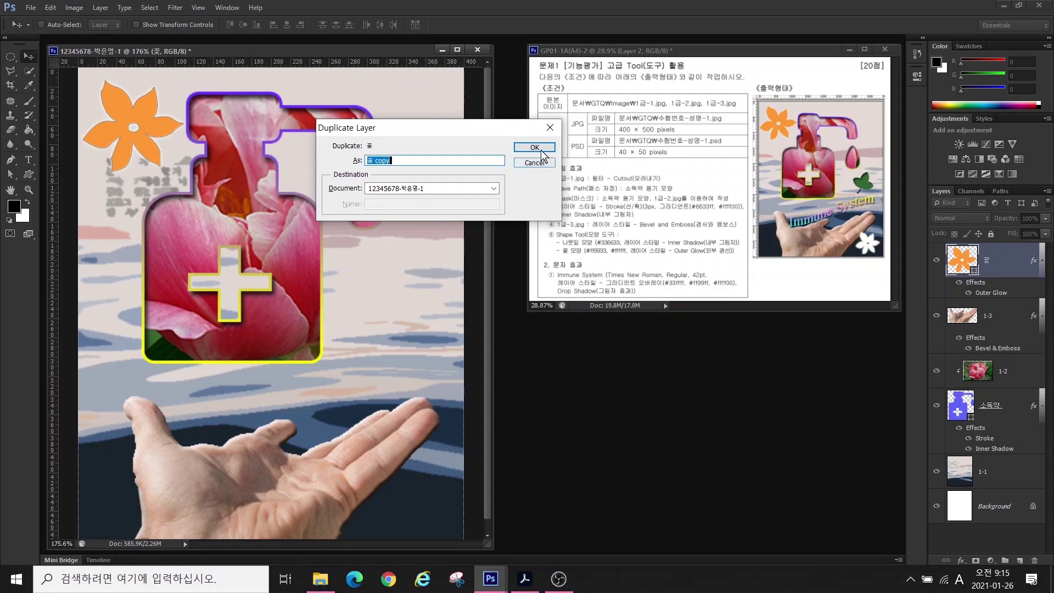
{"action": "left_click", "coordinate": [534, 147]}
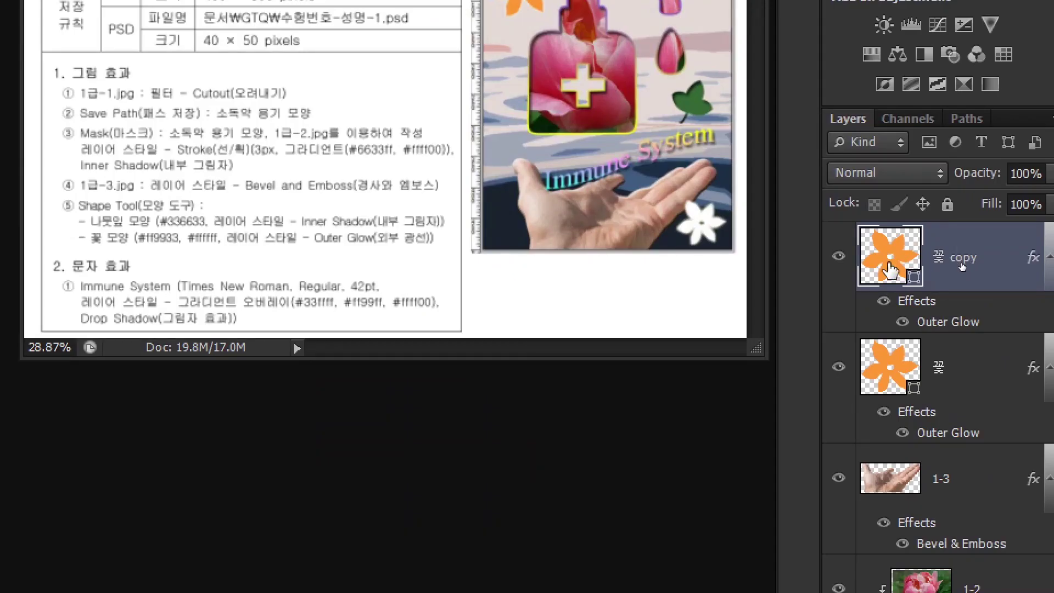
{"action": "left_click", "coordinate": [961, 263]}
{"action": "double_click", "coordinate": [889, 264]}
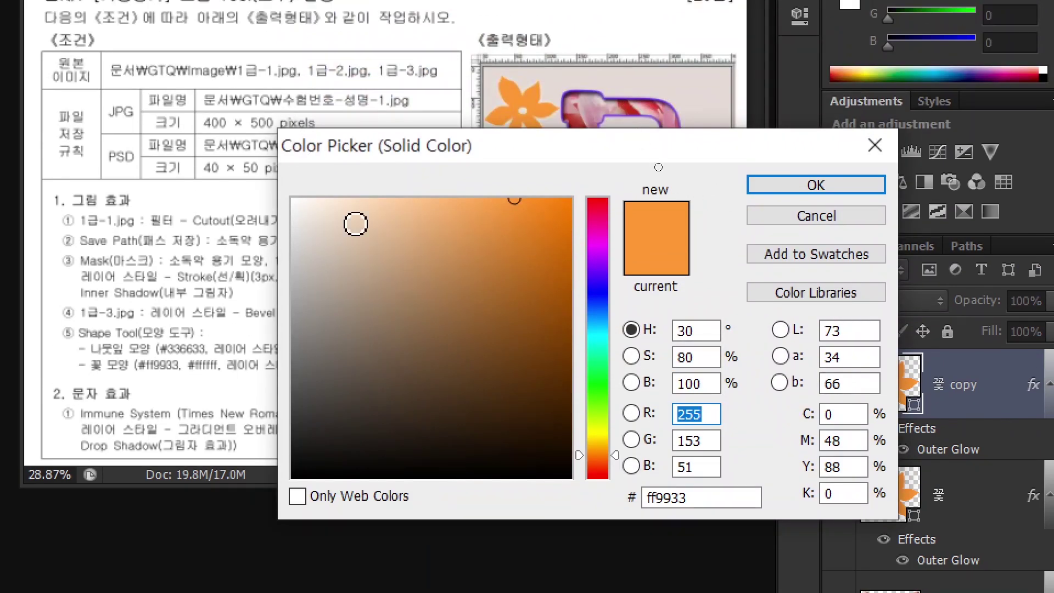
{"action": "left_click", "coordinate": [293, 199]}
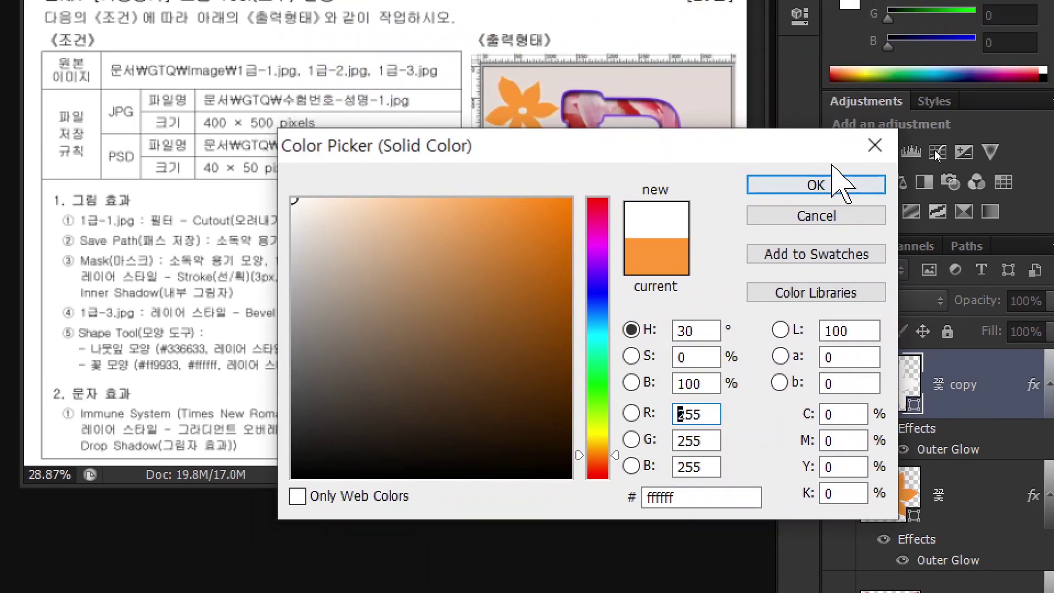
{"action": "left_click", "coordinate": [778, 186]}
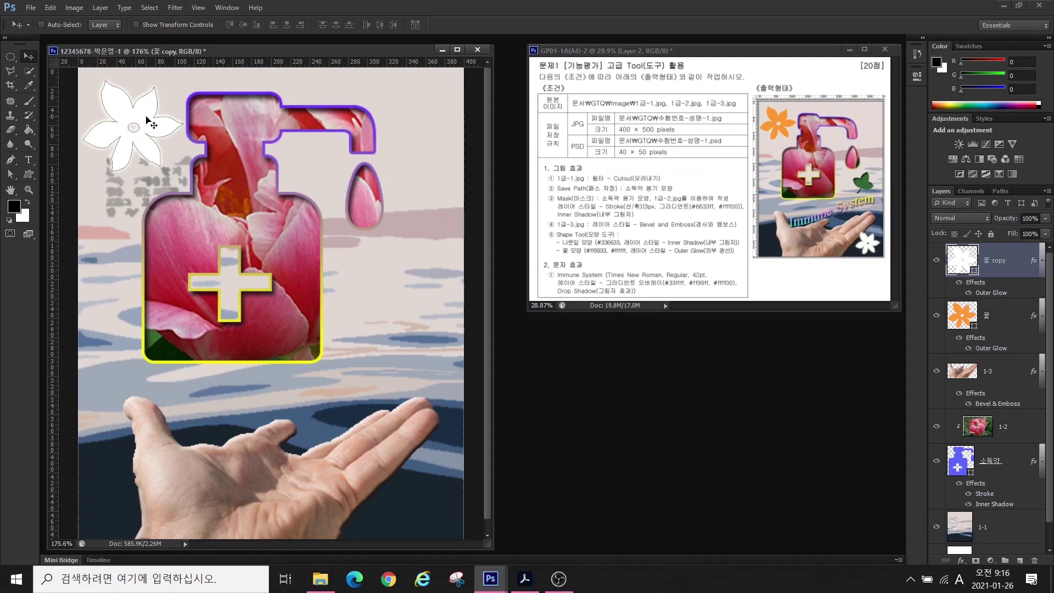
- Drag the white flower to the lower right beside the fingertips and scale it down to about 79%
{"action": "left_click_drag", "start_coordinate": [147, 120], "coordinate": [423, 460]}
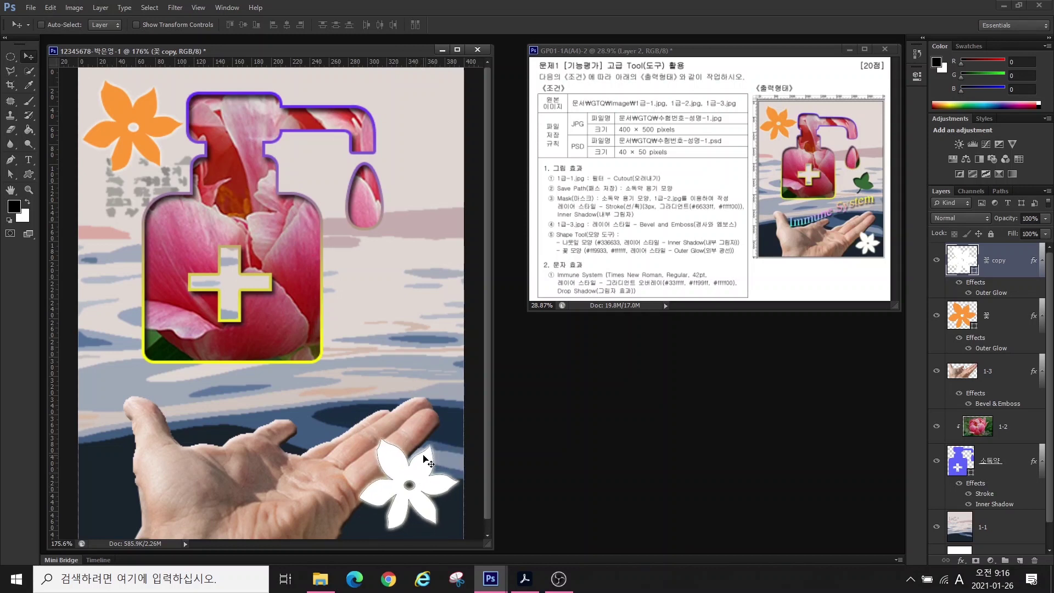
{"action": "key", "text": "ctrl+t"}
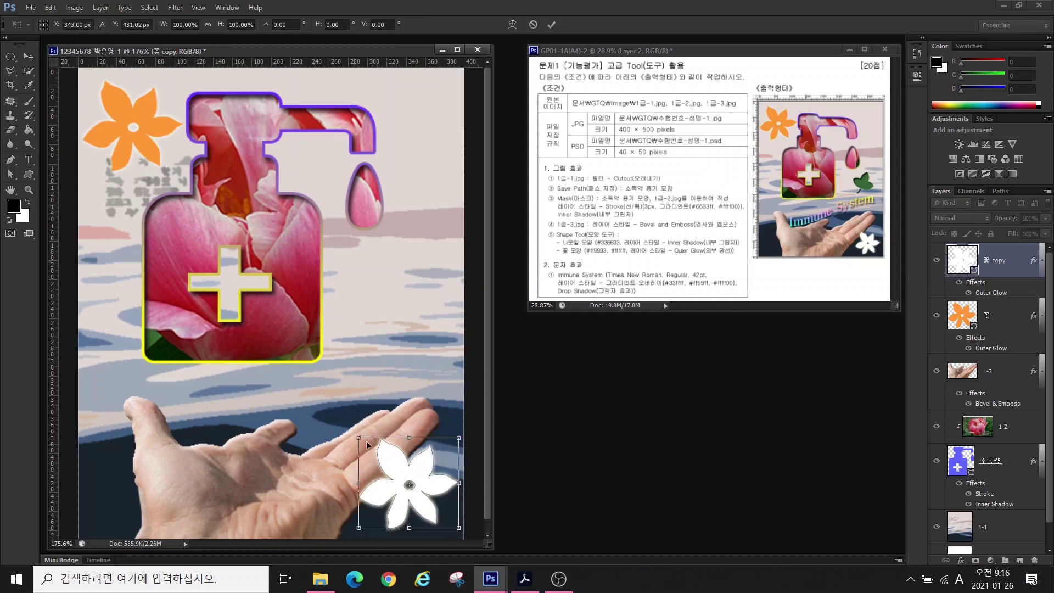
{"action": "left_click_drag", "start_coordinate": [360, 438], "coordinate": [399, 489]}
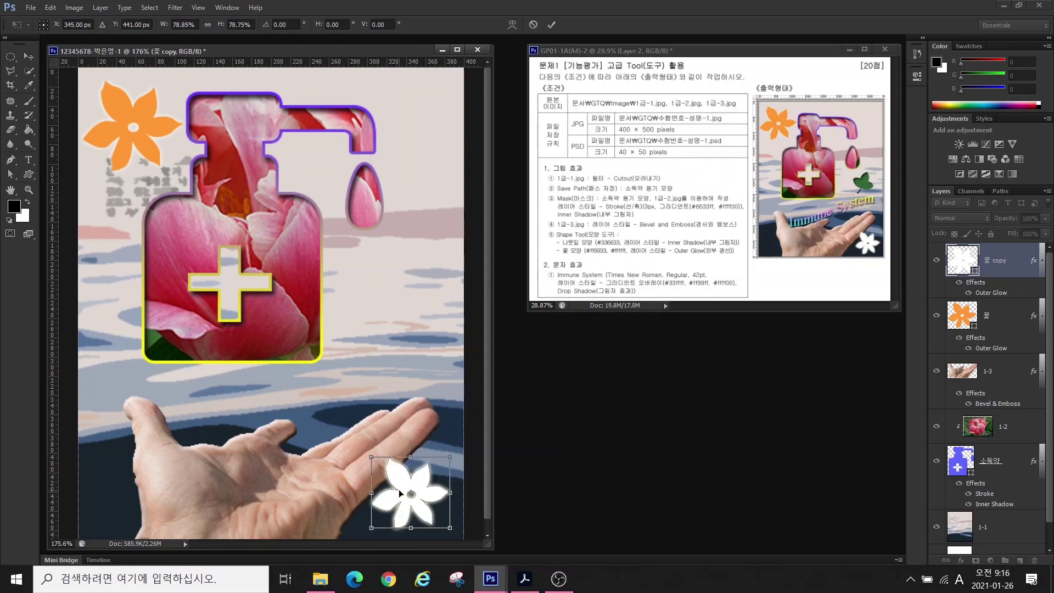
{"action": "key", "text": "Return"}
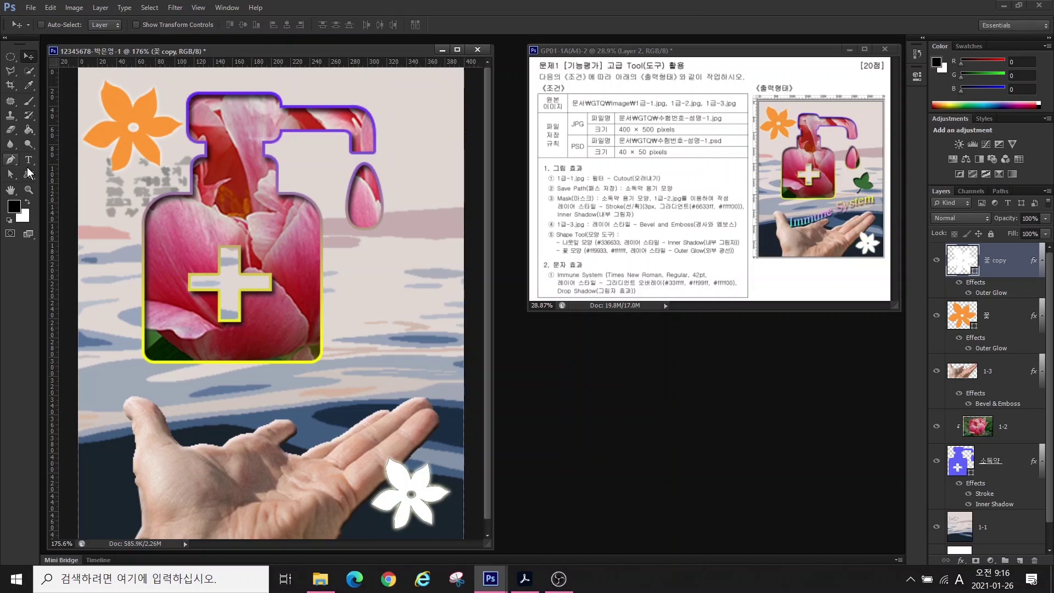
- Draw a leaf custom shape right of the bottle and name its layer 나뭇잎
{"action": "left_click", "coordinate": [29, 173]}
{"action": "right_click", "coordinate": [408, 267]}
{"action": "key", "text": "Escape"}
{"action": "left_click_drag", "start_coordinate": [361, 302], "coordinate": [426, 370]}
{"action": "double_click", "coordinate": [990, 259]}
{"action": "key", "text": "Hangul"}
{"action": "type", "text": "나뭇잎"}
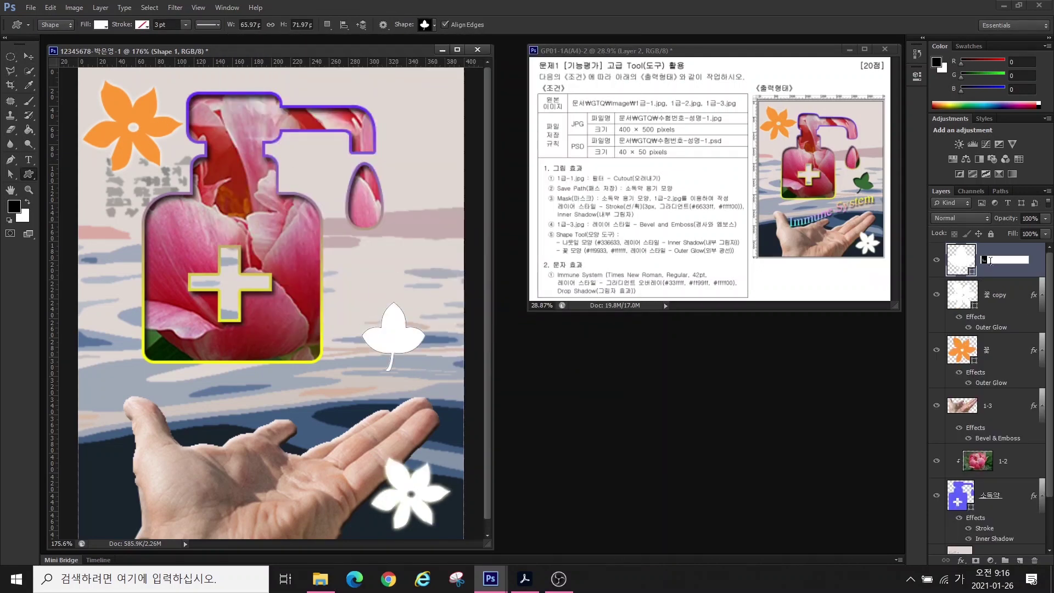
{"action": "key", "text": "Return"}
- Fill the leaf with dark green #336633 and rotate it about 23°
{"action": "double_click", "coordinate": [960, 259]}
{"action": "type", "text": "336633"}
{"action": "key", "text": "Return"}
{"action": "key", "text": "ctrl+t"}
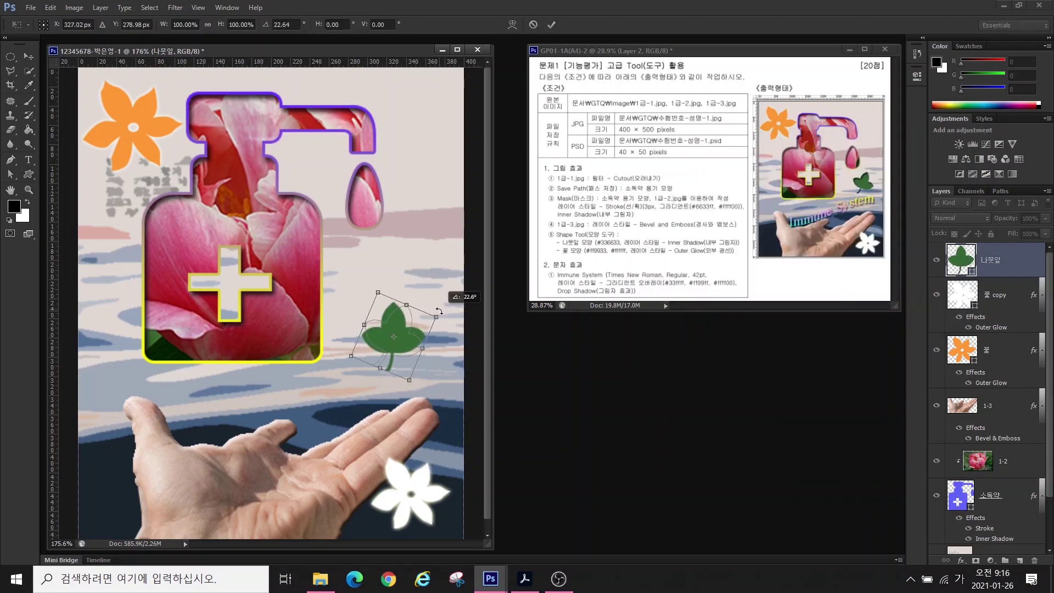
{"action": "mouse_move", "coordinate": [442, 301]}
{"action": "left_mouse_down"}
{"action": "mouse_move", "coordinate": [427, 324]}
{"action": "mouse_move", "coordinate": [439, 304]}
{"action": "left_mouse_up"}
{"action": "key", "text": "Return"}
- Add an Inner Shadow effect to the leaf layer
{"action": "left_click", "coordinate": [958, 560]}
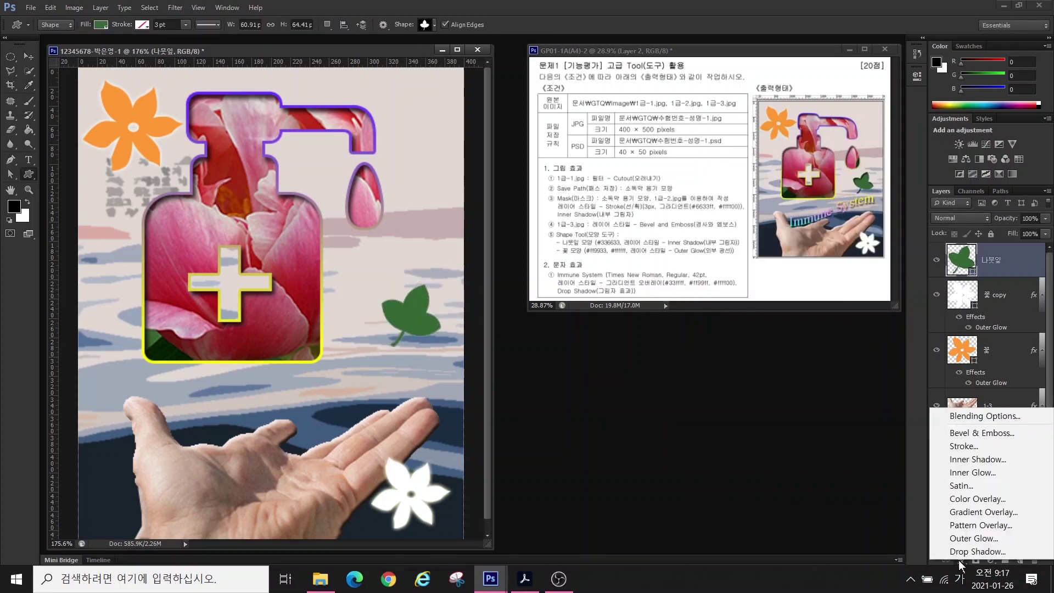
{"action": "left_click", "coordinate": [971, 415]}
{"action": "key", "text": "Return"}
{"action": "key", "text": "t"}
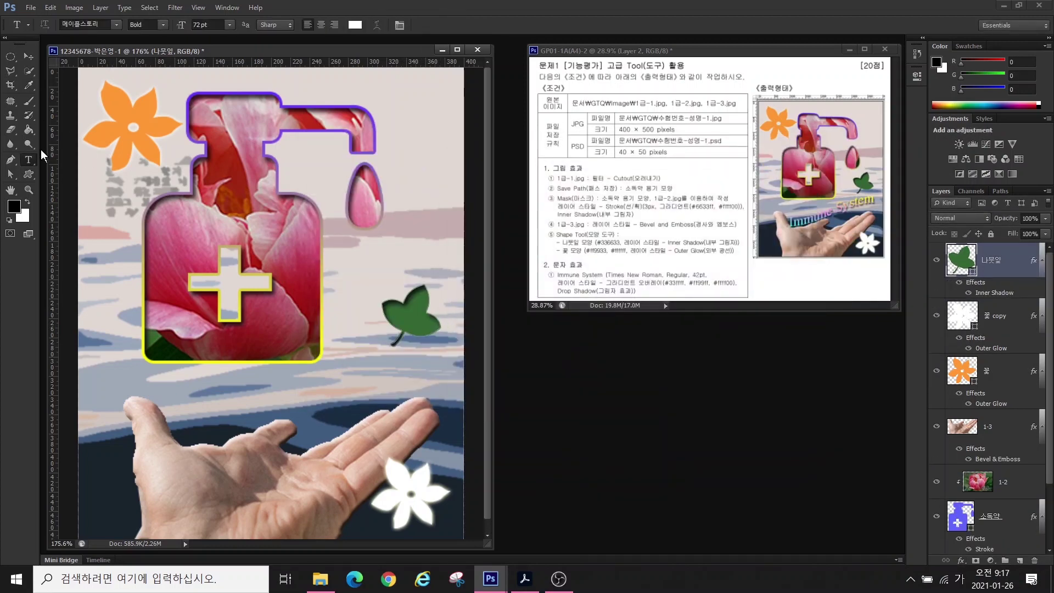
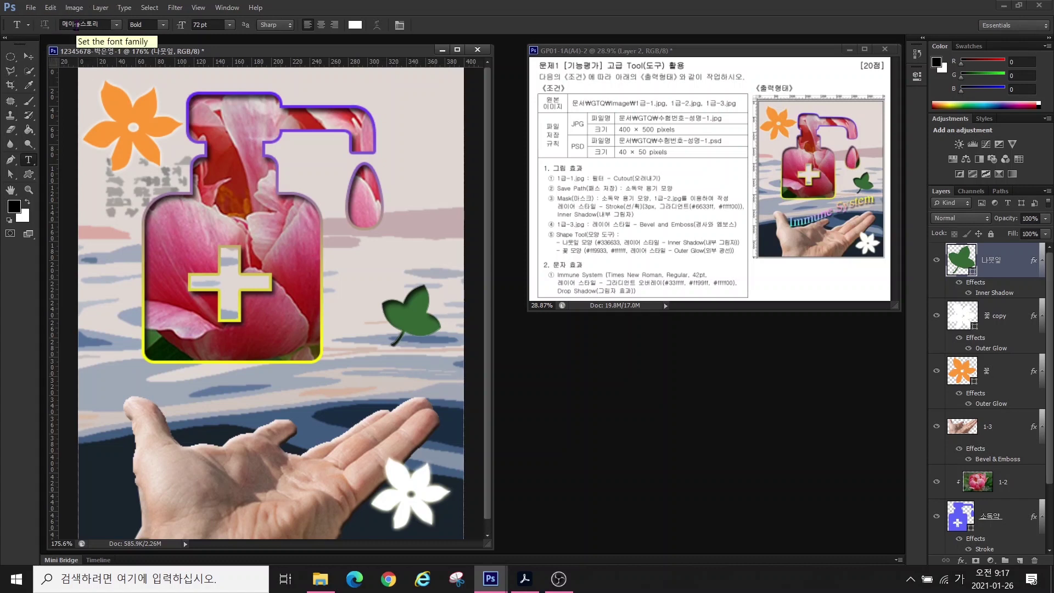
- Start a text layer above the hand and type the title 'Immune Sy'
{"action": "left_click", "coordinate": [110, 377]}
{"action": "key", "text": "Hangul"}
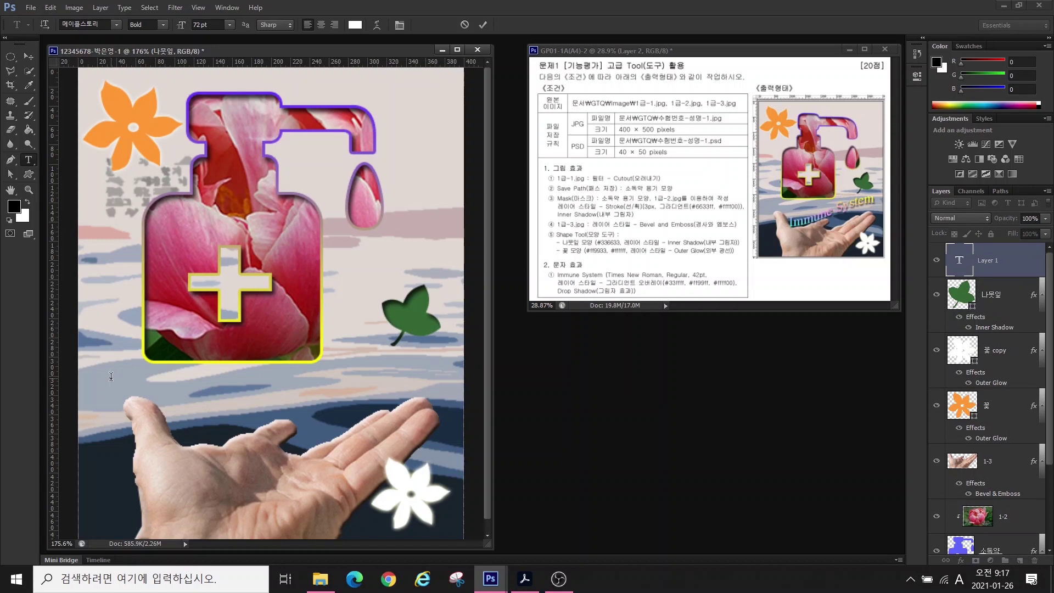
{"action": "type", "text": "Immune Sy"}
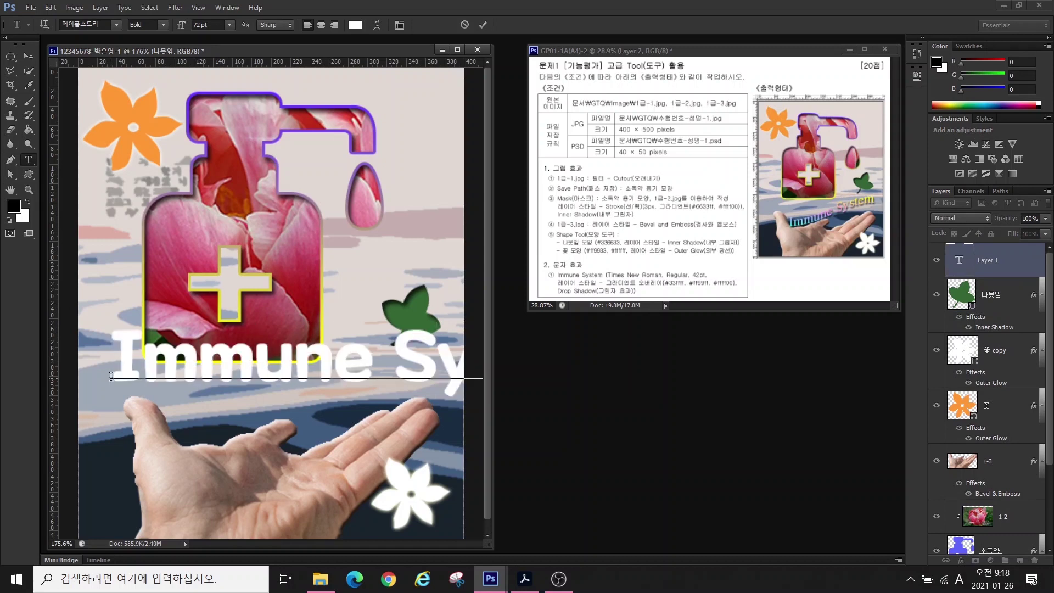
{"action": "key", "text": "ctrl+Return"}
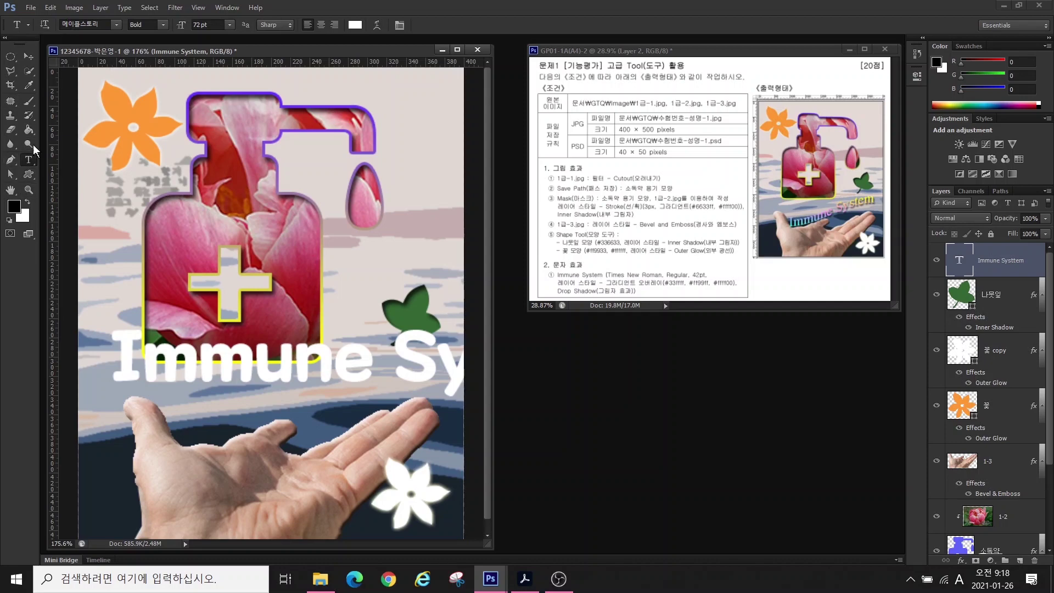
- Set the title font to Times New Roman Regular at 42 pt
{"action": "left_click", "coordinate": [116, 26]}
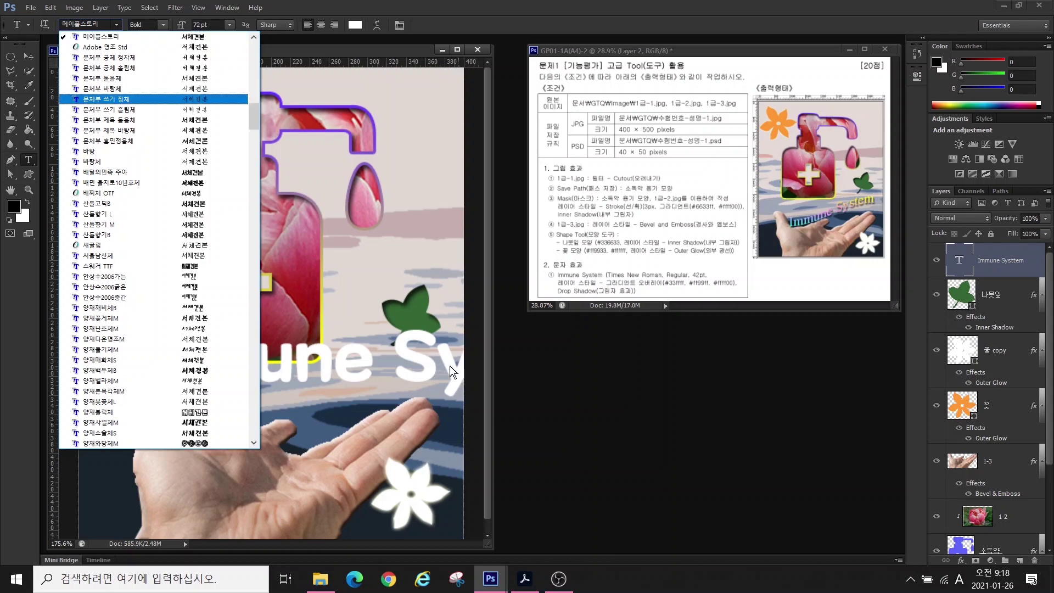
{"action": "left_click", "coordinate": [502, 390]}
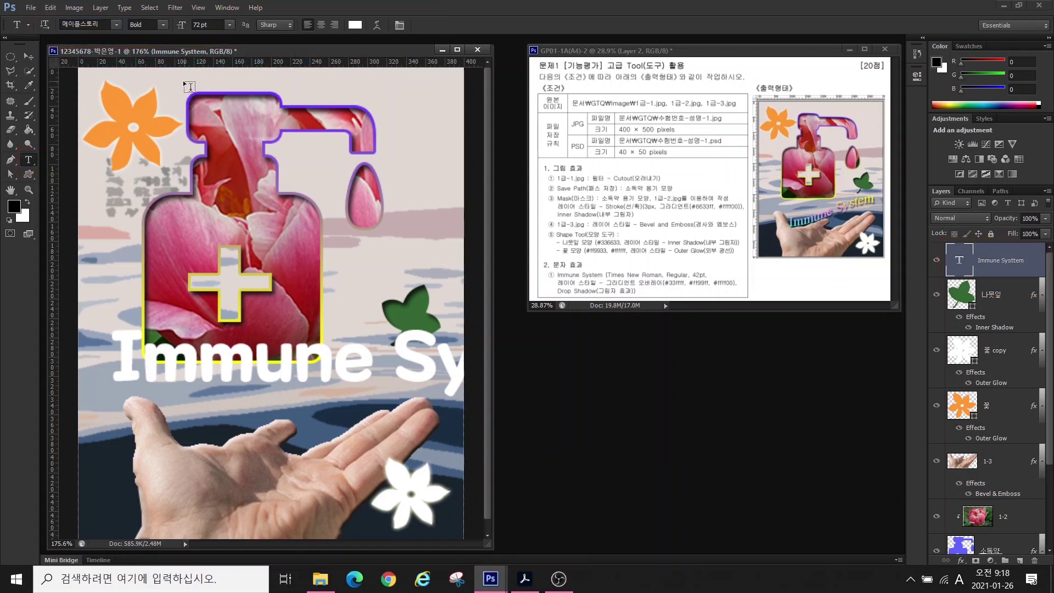
{"action": "left_click", "coordinate": [115, 24]}
{"action": "left_click_drag", "start_coordinate": [249, 110], "coordinate": [257, 388]}
{"action": "left_click", "coordinate": [108, 163]}
{"action": "left_click", "coordinate": [163, 25]}
{"action": "left_click", "coordinate": [141, 33]}
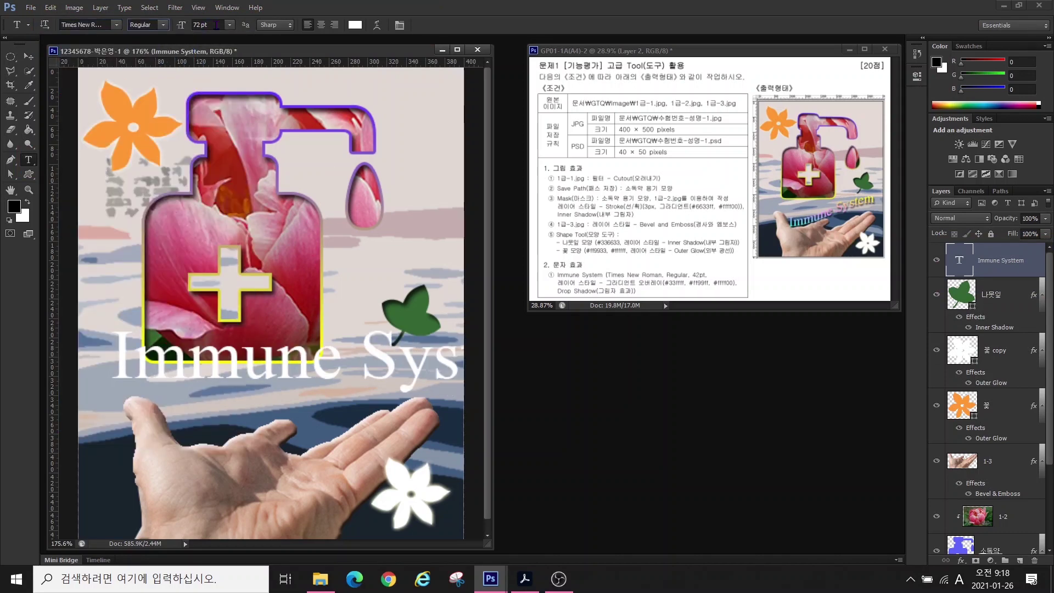
{"action": "key", "text": "Tab"}
{"action": "type", "text": "42"}
{"action": "key", "text": "Return"}
- Correct the title text to read 'Immune System' and commit it
{"action": "double_click", "coordinate": [959, 260]}
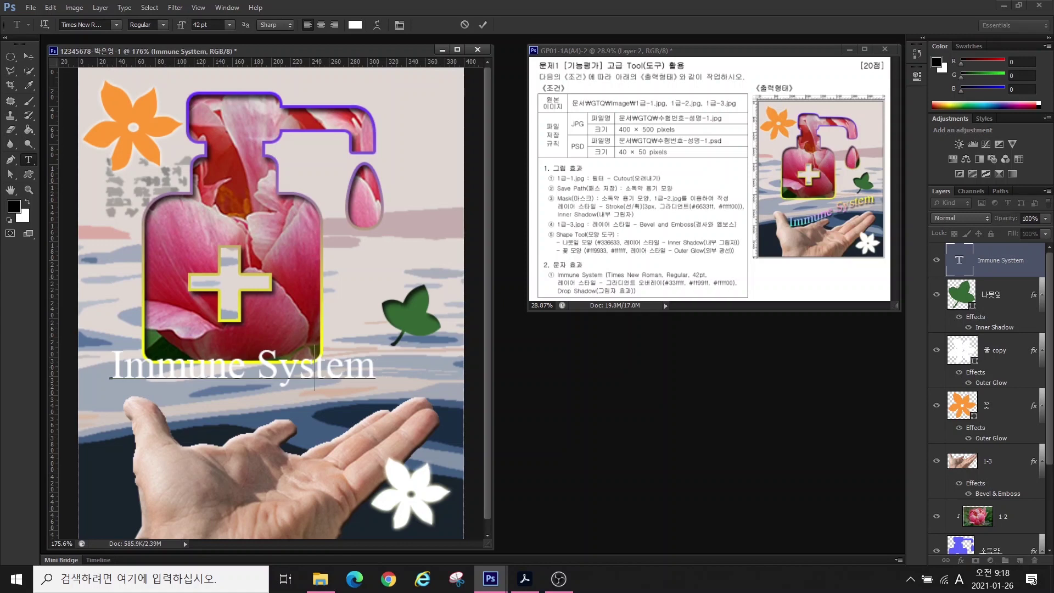
{"action": "type", "text": "Immune System"}
{"action": "key", "text": "ctrl+Return"}
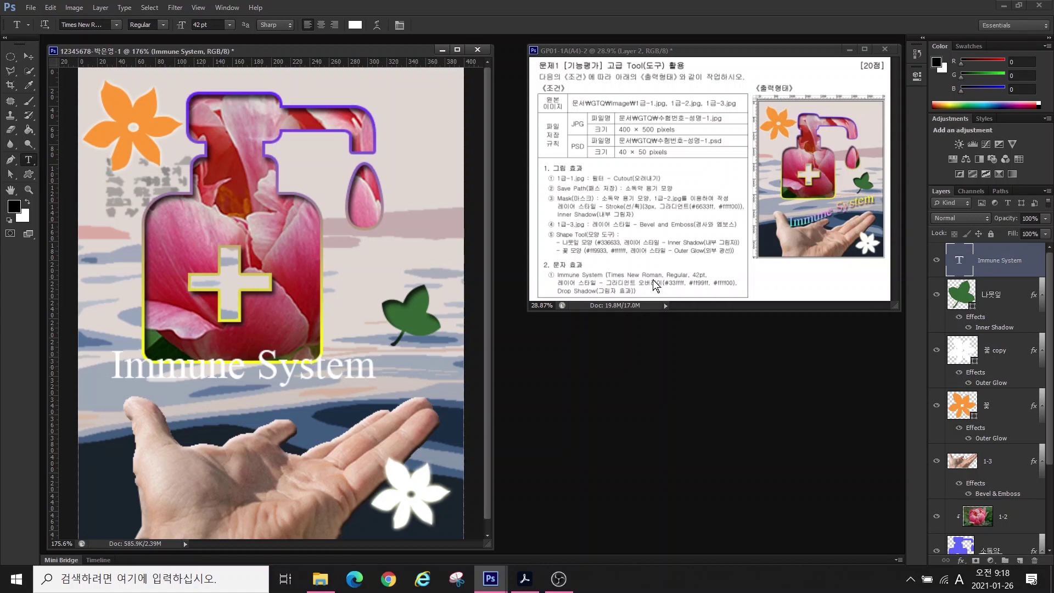
- Add a Gradient Overlay to the title and insert a middle gradient stop at 49%
{"action": "left_click", "coordinate": [961, 560]}
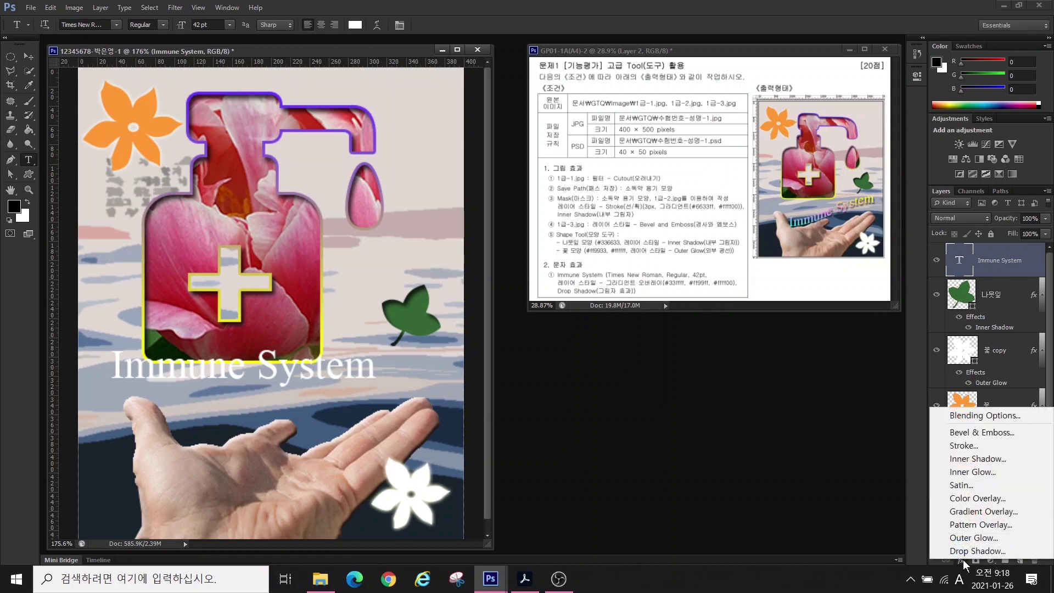
{"action": "left_click", "coordinate": [964, 511]}
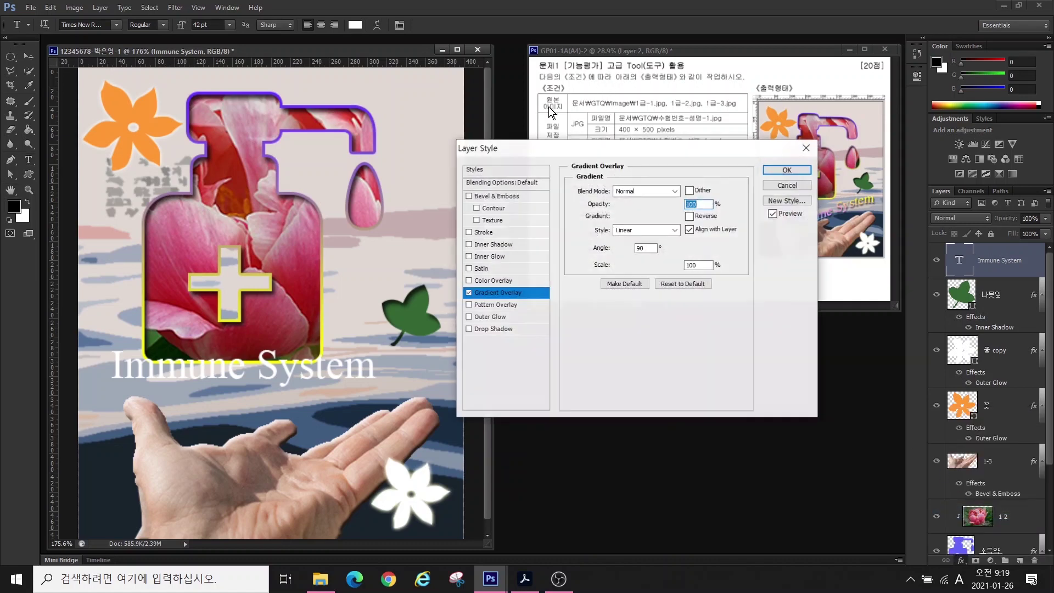
{"action": "left_click_drag", "start_coordinate": [591, 139], "coordinate": [665, 302]}
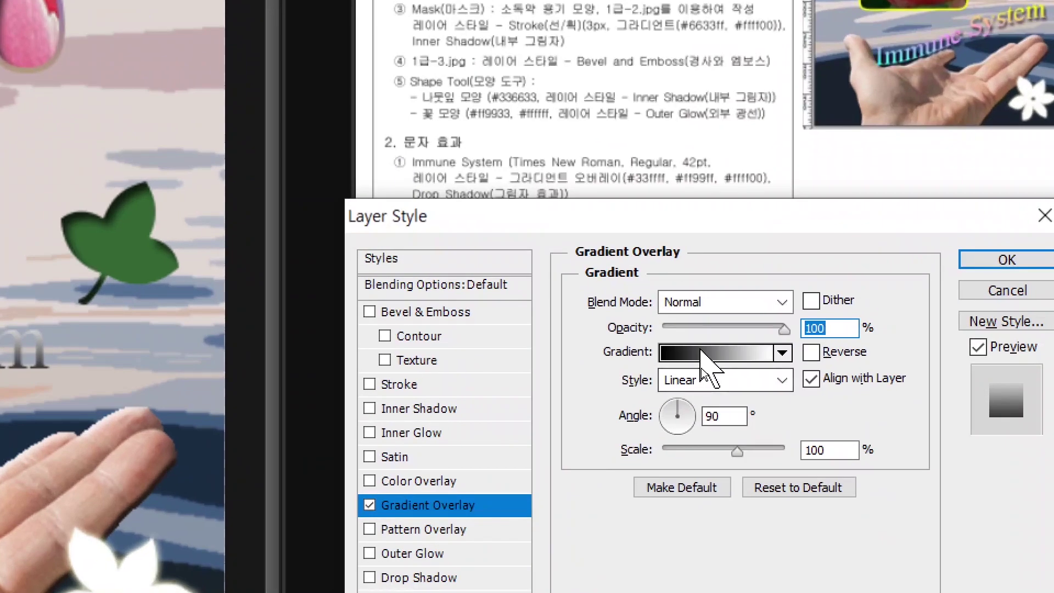
{"action": "left_click", "coordinate": [702, 352]}
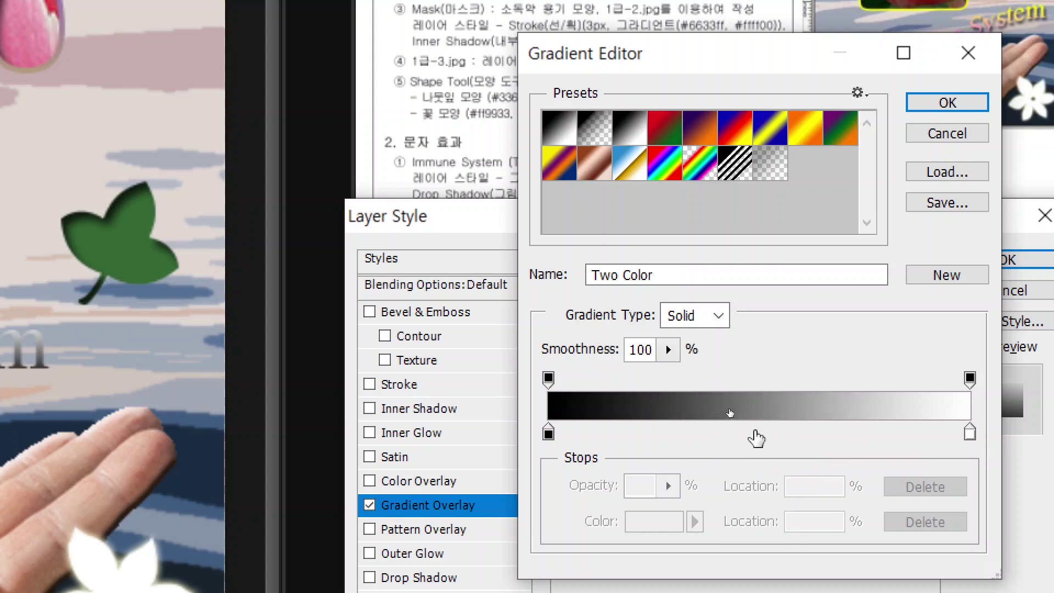
{"action": "left_click", "coordinate": [753, 430]}
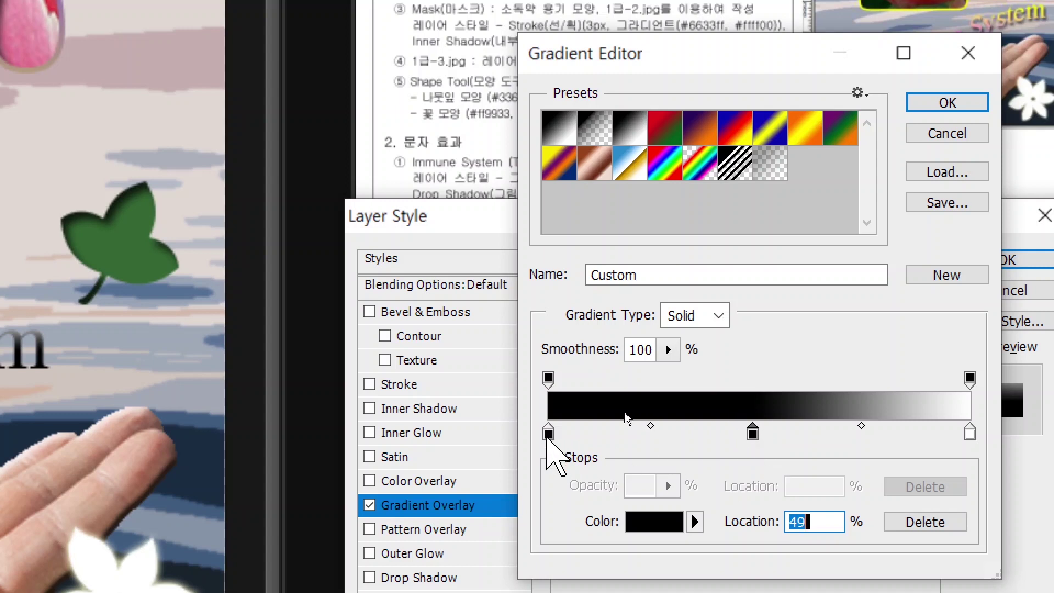
{"action": "left_click", "coordinate": [548, 433]}
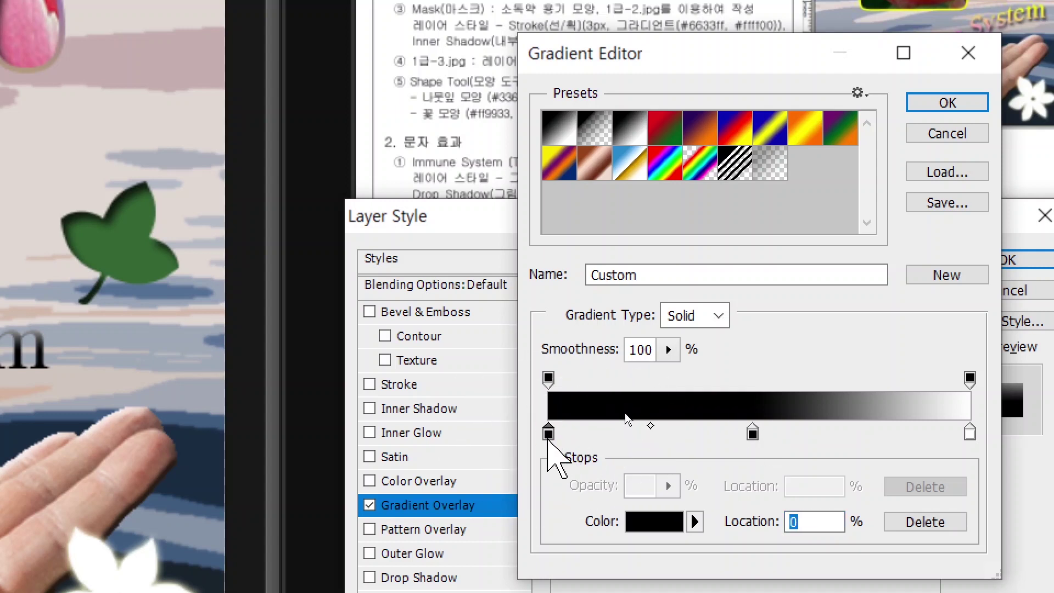
- Colour the gradient stops cyan #33ffff, pink #ff99ff and yellow #ffff00
{"action": "double_click", "coordinate": [549, 434]}
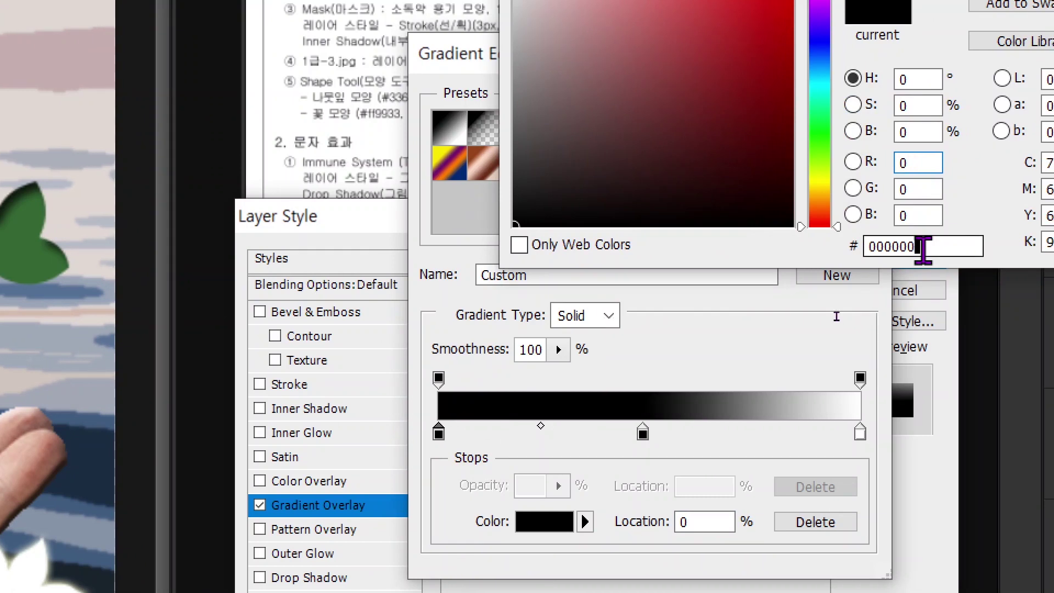
{"action": "double_click", "coordinate": [974, 245]}
{"action": "type", "text": "33ffff"}
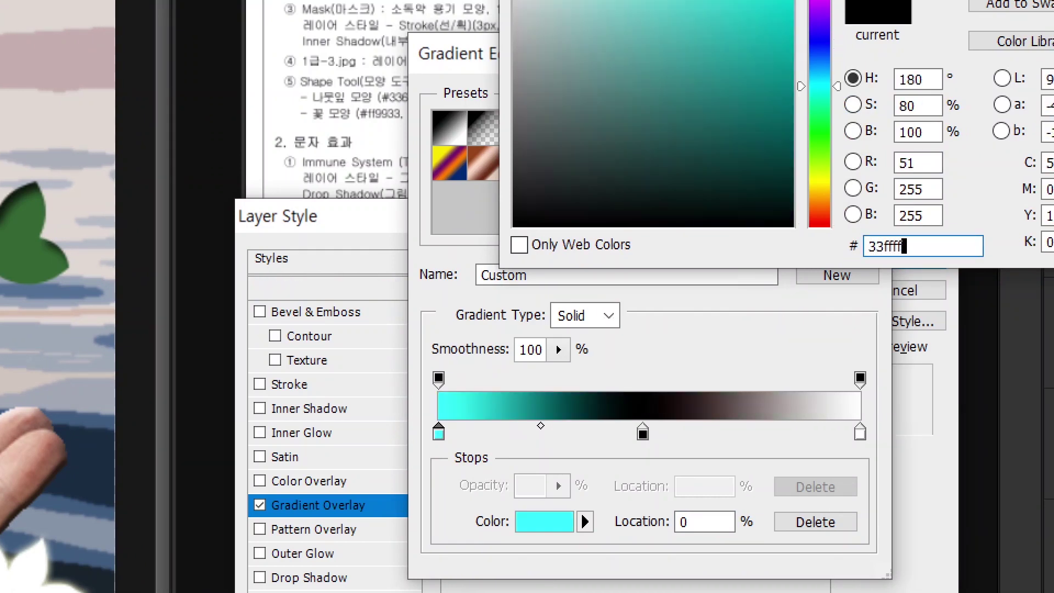
{"action": "key", "text": "Return"}
{"action": "double_click", "coordinate": [642, 431]}
{"action": "double_click", "coordinate": [837, 246]}
{"action": "type", "text": "ff99ff"}
{"action": "key", "text": "Return"}
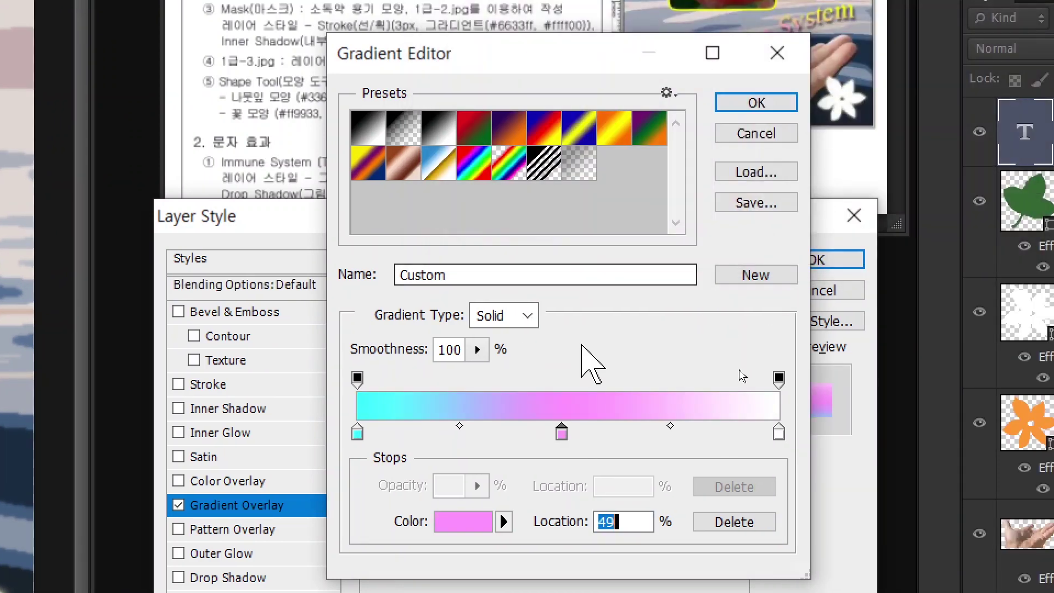
{"action": "double_click", "coordinate": [778, 432]}
{"action": "type", "text": "ffff00"}
{"action": "key", "text": "Return"}
{"action": "left_click", "coordinate": [755, 102]}
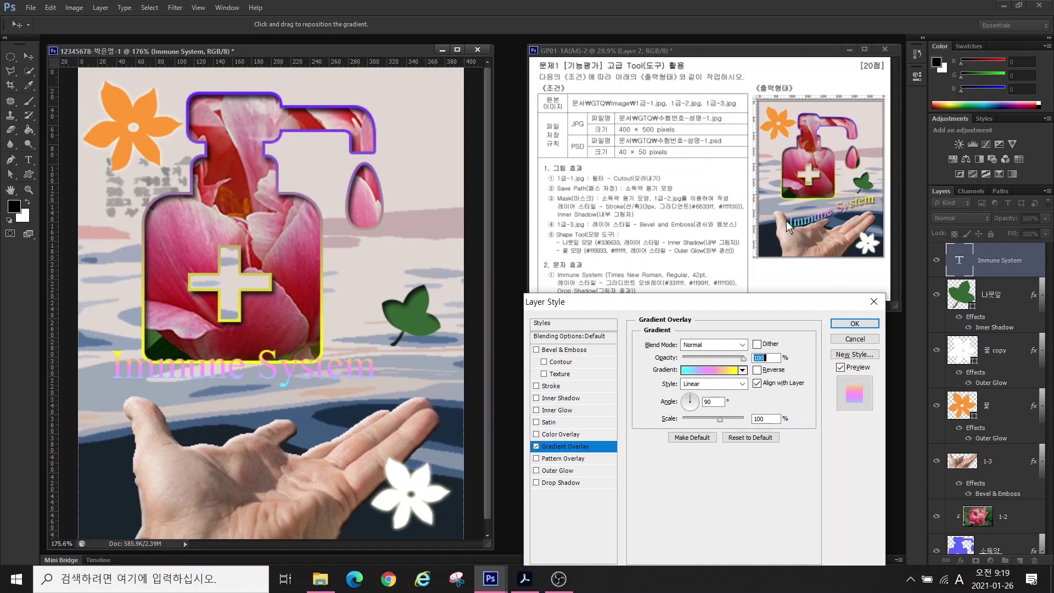
- Set the gradient angle to 0°, add a Drop Shadow, and nudge the title slightly down
{"action": "key", "text": "alt"}
{"action": "mouse_move", "coordinate": [796, 235]}
{"action": "left_mouse_down"}
{"action": "mouse_move", "coordinate": [868, 235]}
{"action": "mouse_move", "coordinate": [853, 247]}
{"action": "left_mouse_up"}
{"action": "left_click_drag", "start_coordinate": [598, 333], "coordinate": [682, 399]}
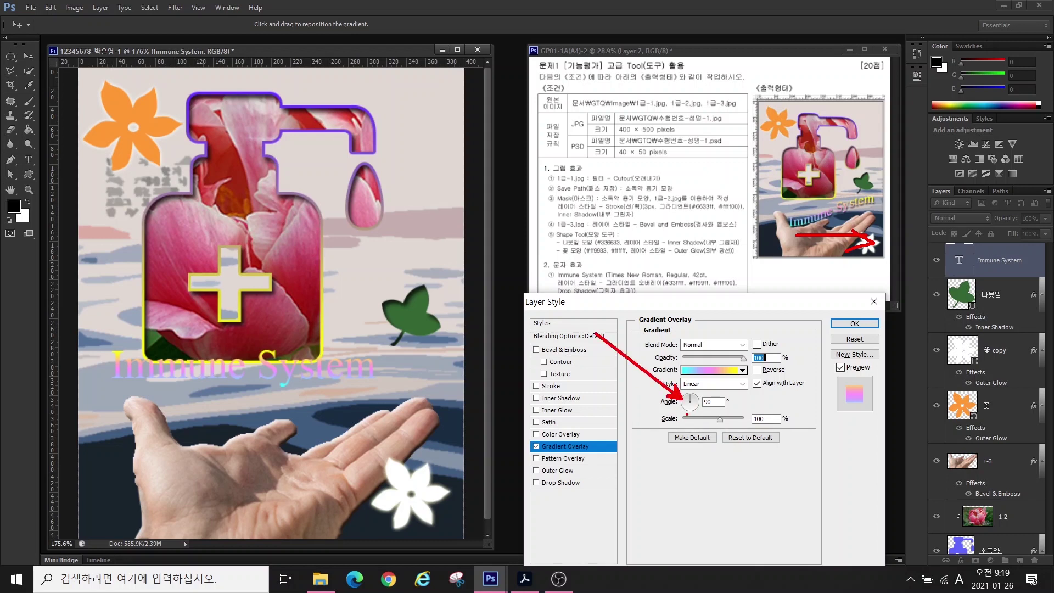
{"action": "key", "text": "Escape"}
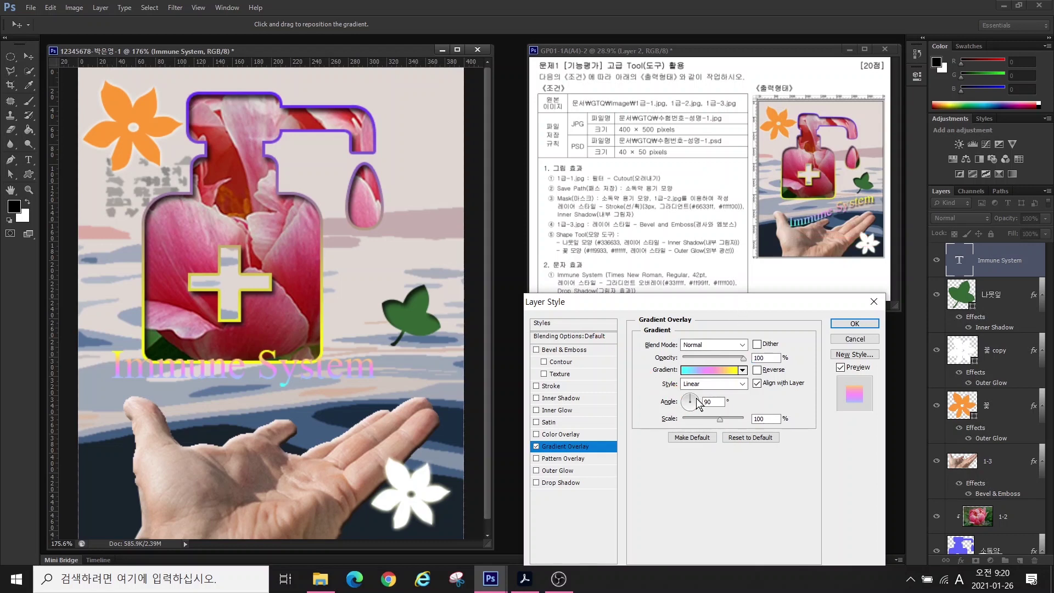
{"action": "left_click_drag", "start_coordinate": [698, 404], "coordinate": [687, 401]}
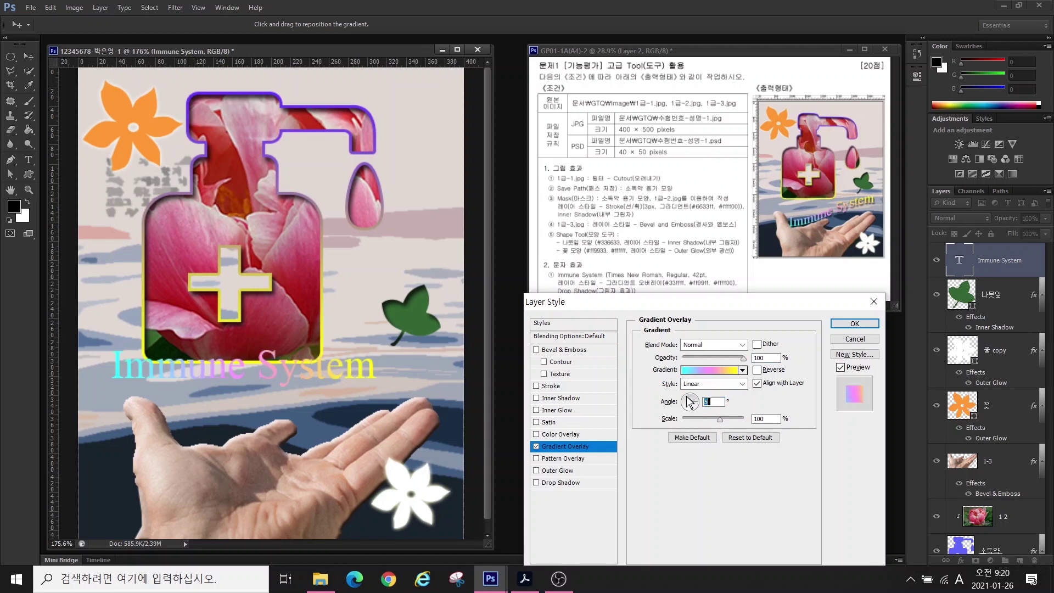
{"action": "left_click", "coordinate": [553, 483]}
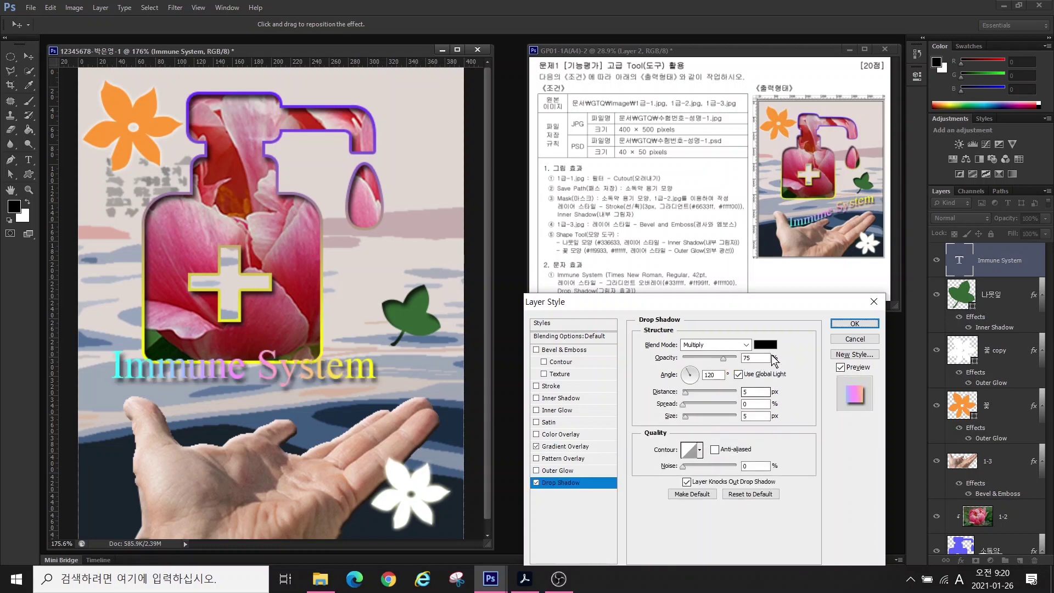
{"action": "left_click", "coordinate": [855, 323]}
{"action": "left_click", "coordinate": [28, 56]}
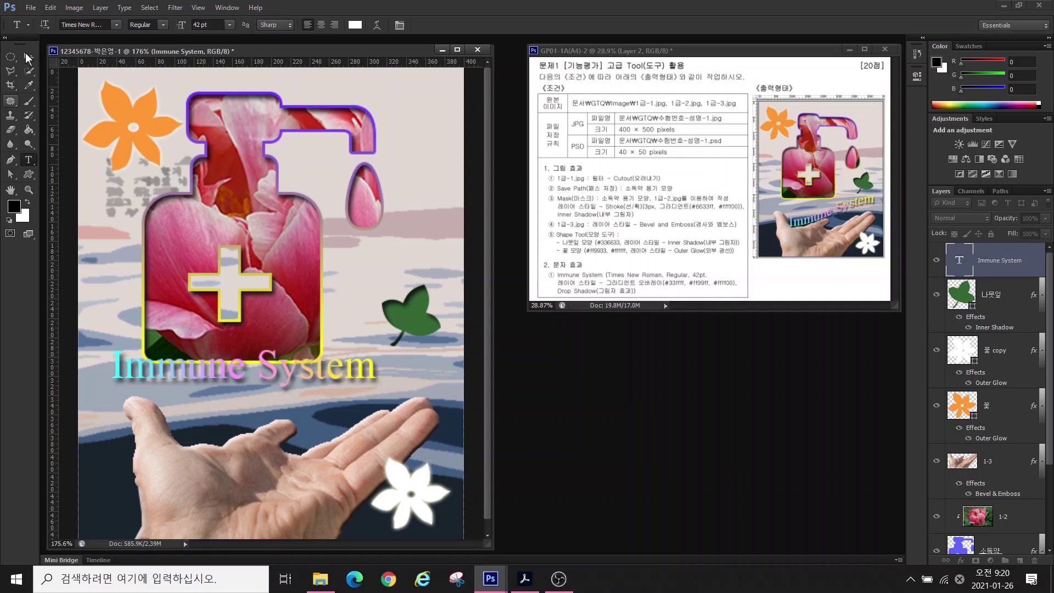
{"action": "left_click_drag", "start_coordinate": [262, 367], "coordinate": [295, 385]}
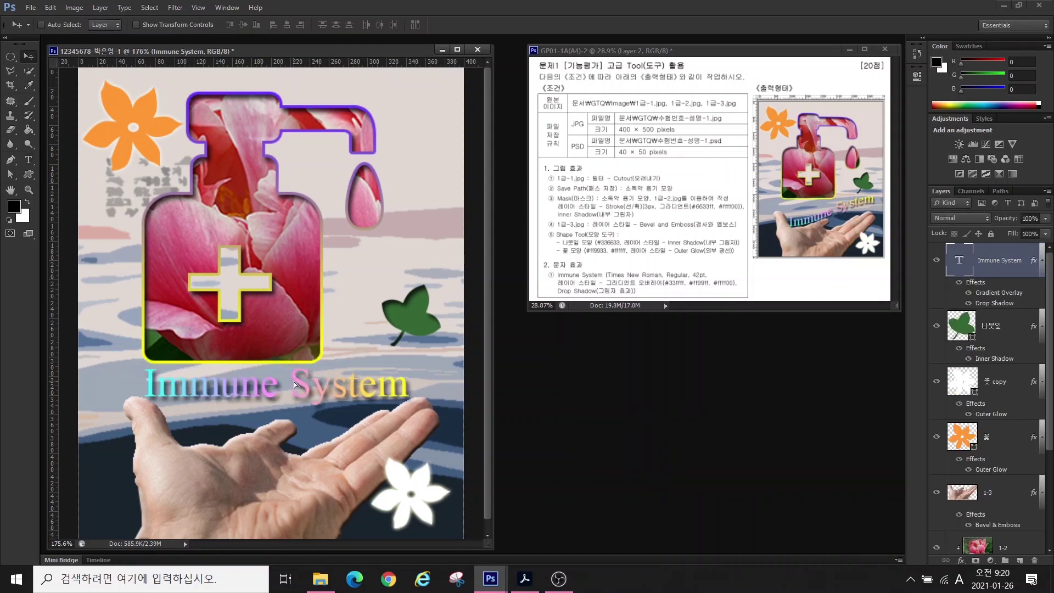
- Warp the title with the Rise style (Bend +50) and move it up over the fingers
{"action": "left_click", "coordinate": [27, 160]}
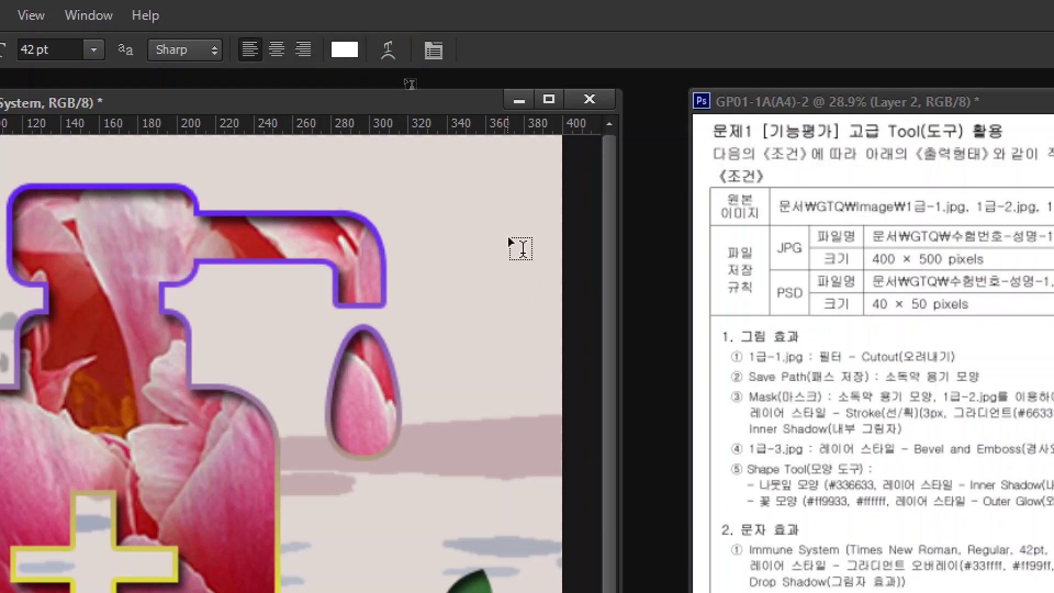
{"action": "left_click", "coordinate": [387, 51]}
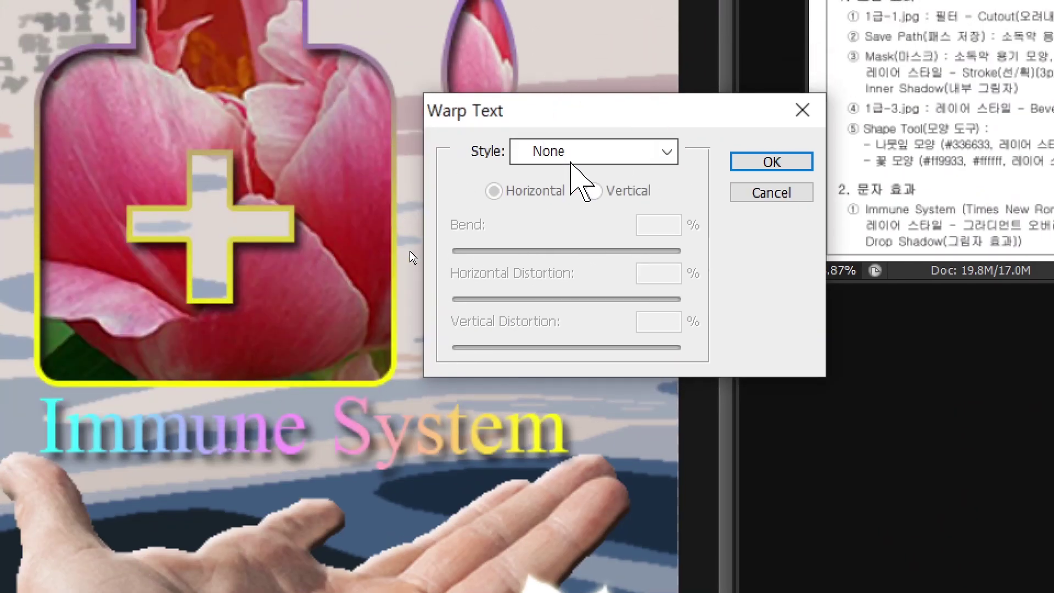
{"action": "left_click", "coordinate": [112, 161]}
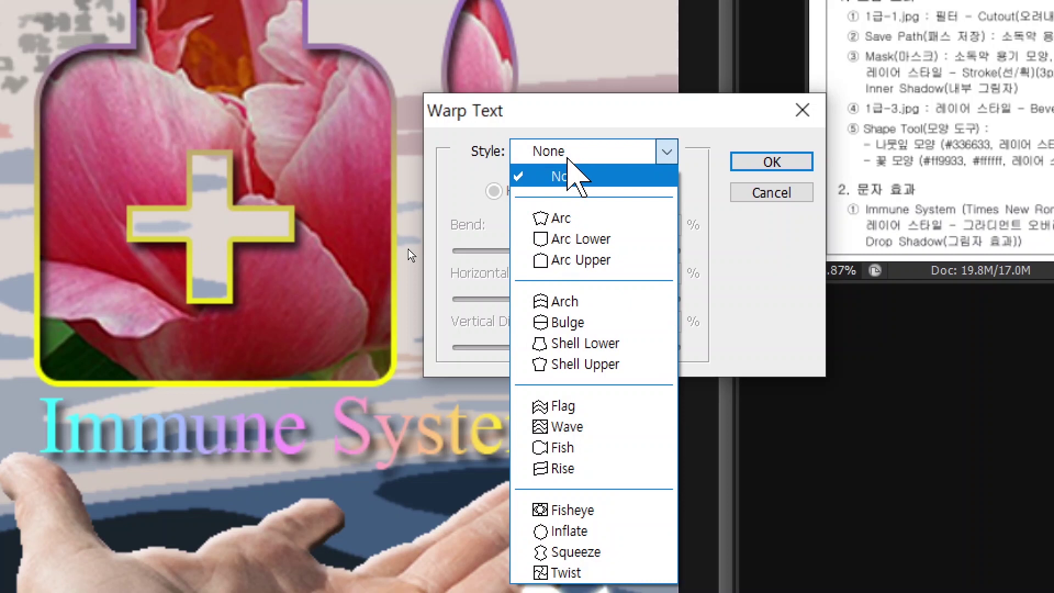
{"action": "left_click", "coordinate": [571, 407]}
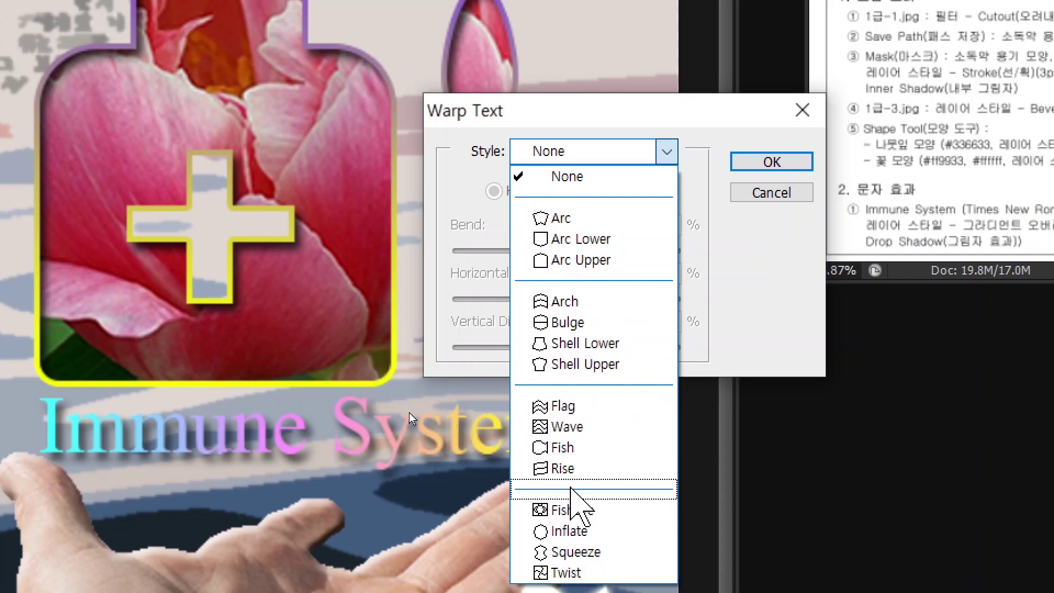
{"action": "left_click", "coordinate": [565, 468]}
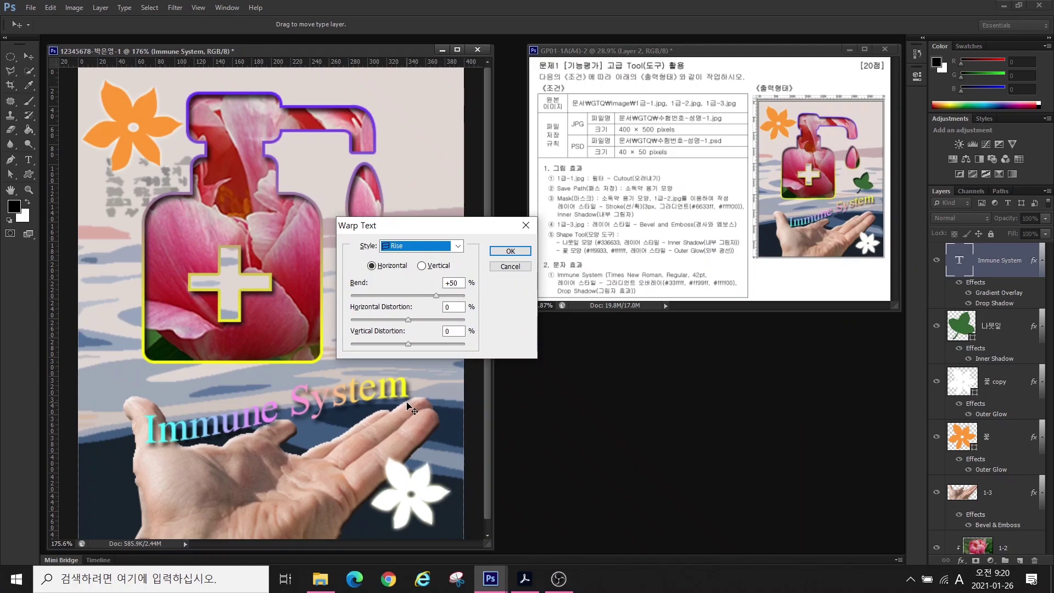
{"action": "left_click_drag", "start_coordinate": [384, 119], "coordinate": [506, 119]}
{"action": "key", "text": "Return"}
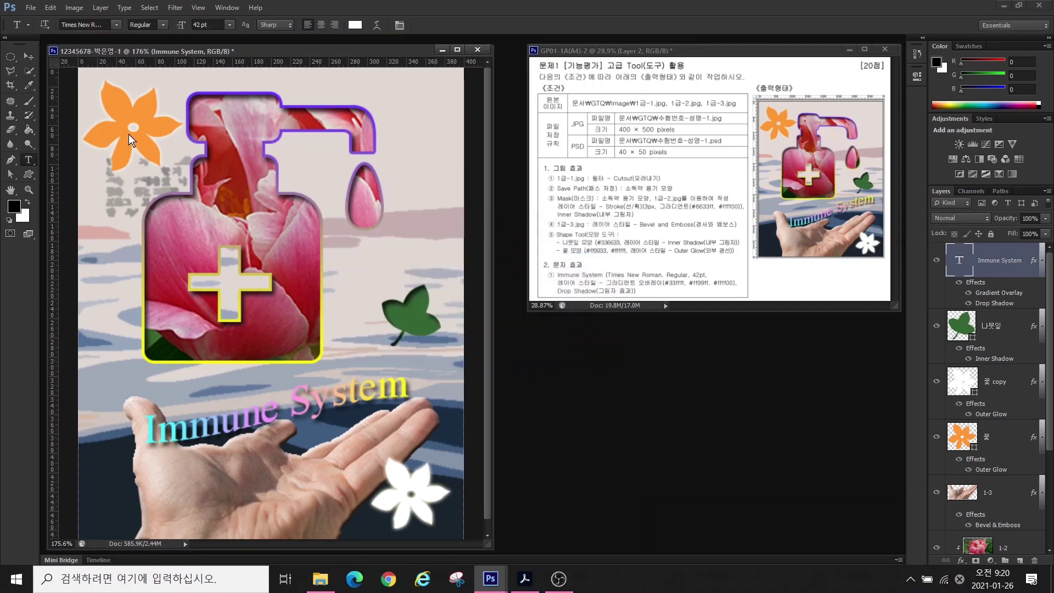
{"action": "left_click", "coordinate": [28, 56]}
{"action": "left_click_drag", "start_coordinate": [321, 296], "coordinate": [352, 286]}
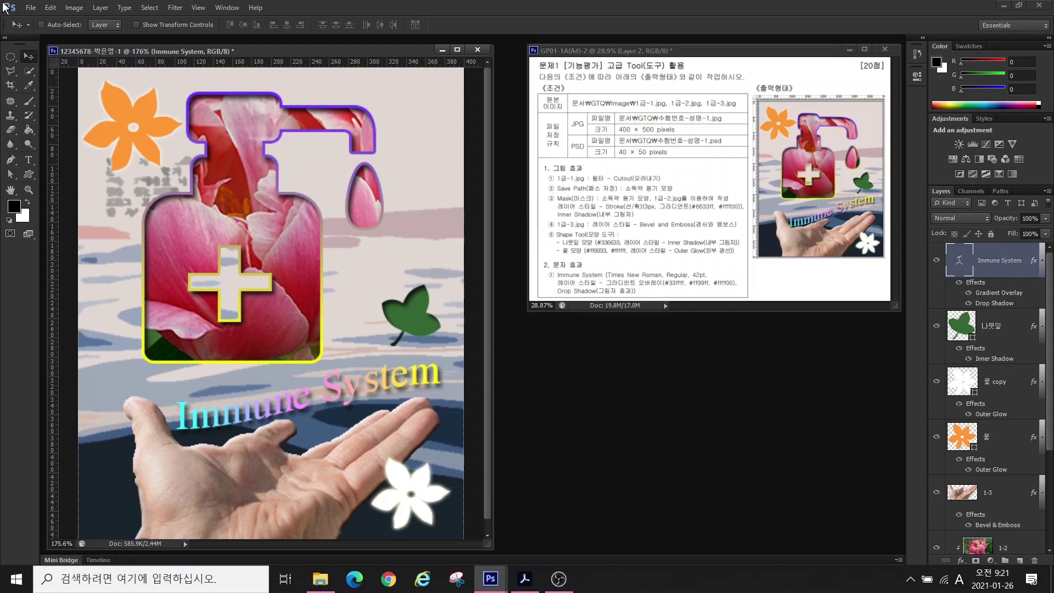
- Save the poster as a JPEG in Documents > GTQ at Maximum quality 12
{"action": "left_click", "coordinate": [31, 8]}
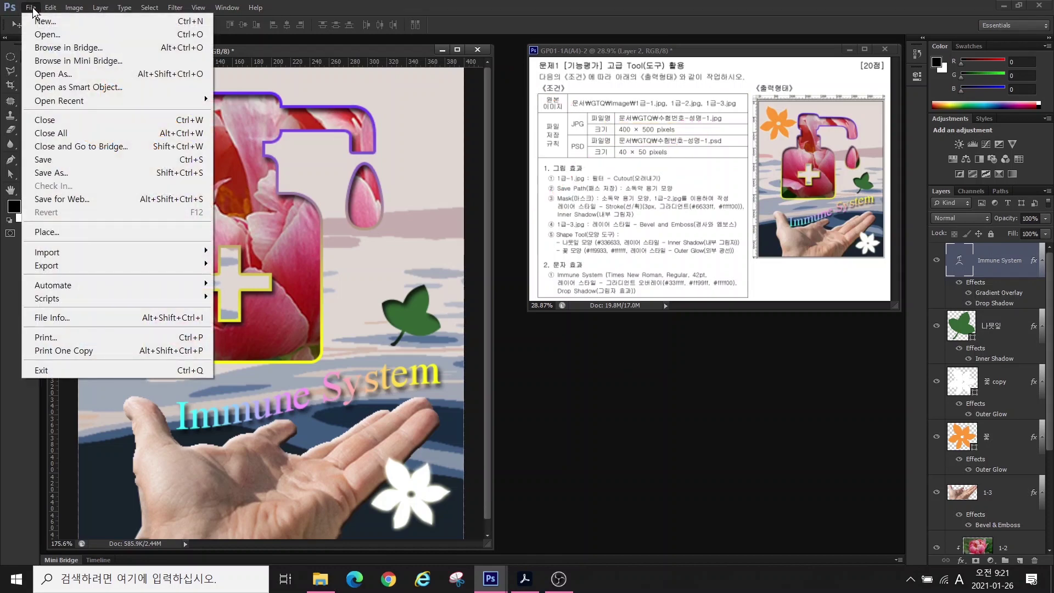
{"action": "left_click", "coordinate": [47, 161]}
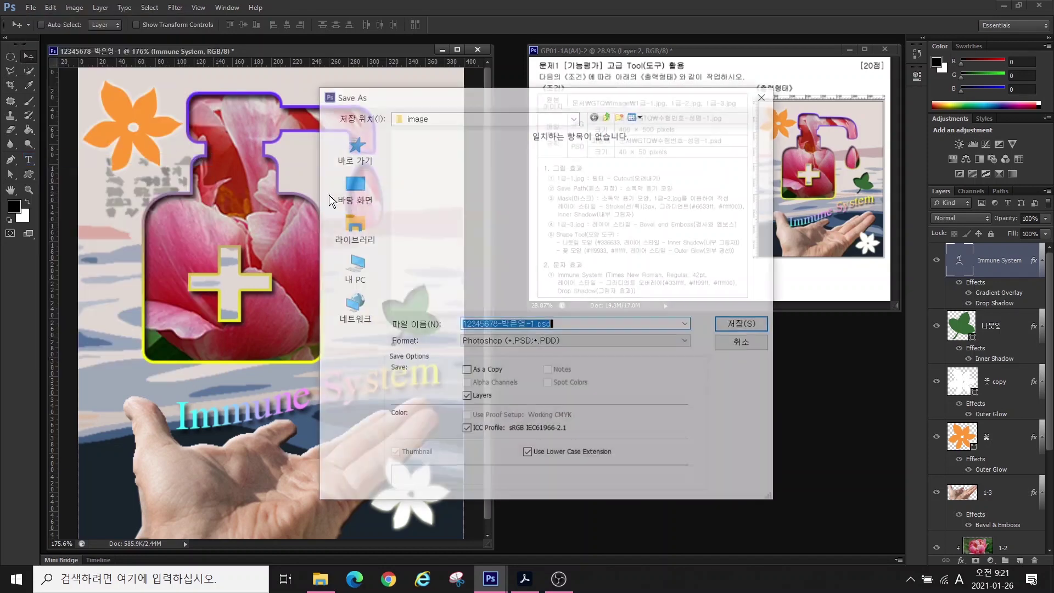
{"action": "left_click", "coordinate": [336, 225]}
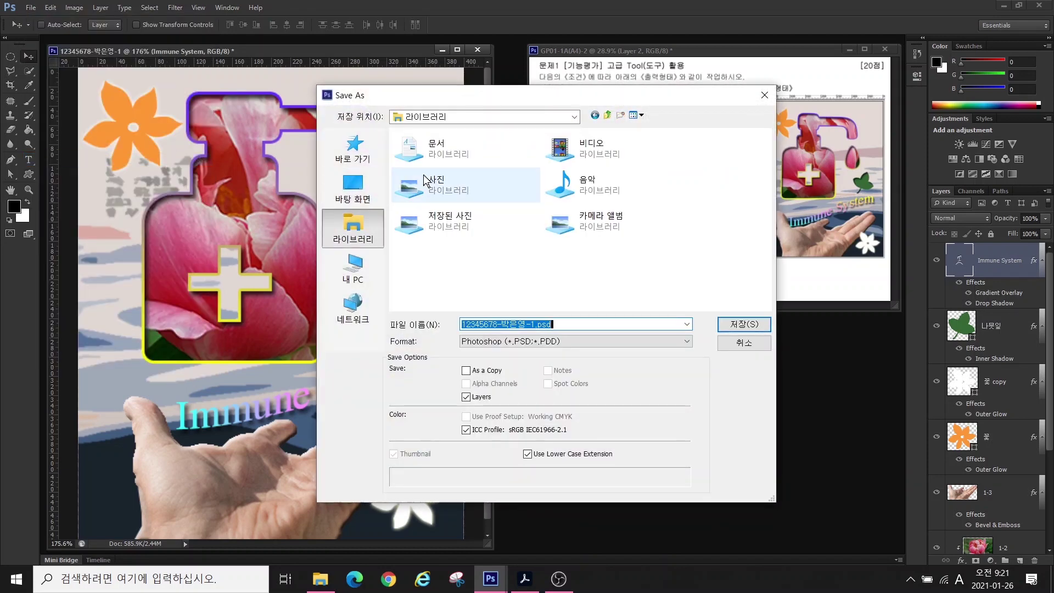
{"action": "double_click", "coordinate": [439, 146]}
{"action": "double_click", "coordinate": [411, 177]}
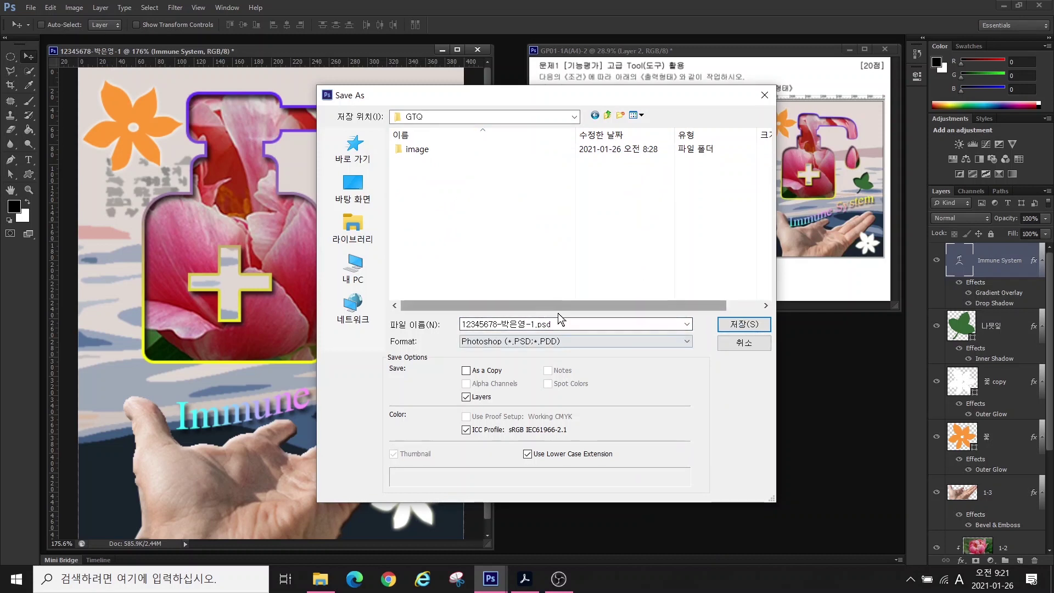
{"action": "left_click", "coordinate": [486, 326]}
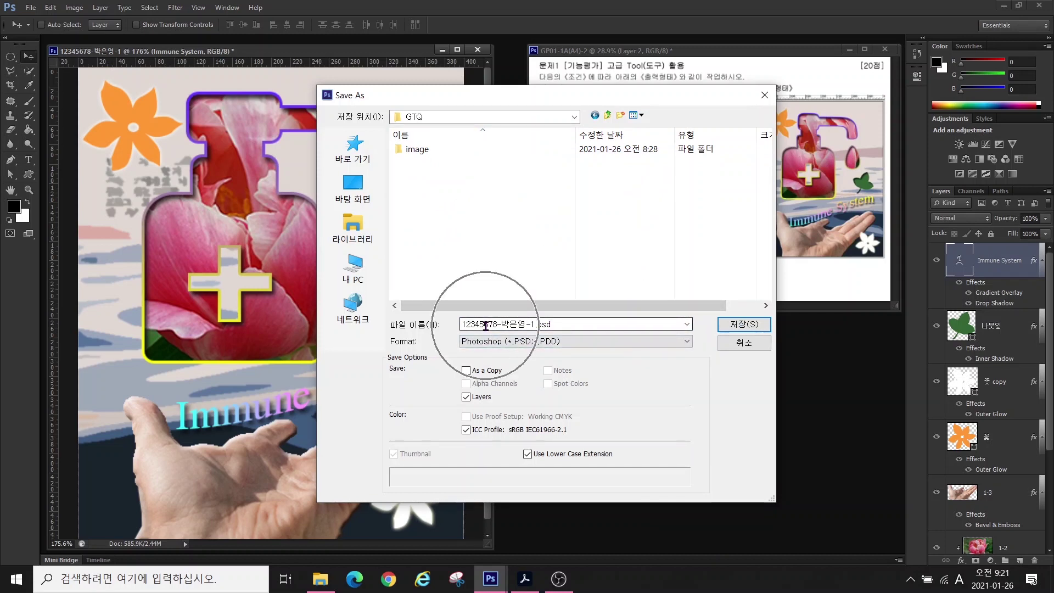
{"action": "left_click", "coordinate": [488, 341]}
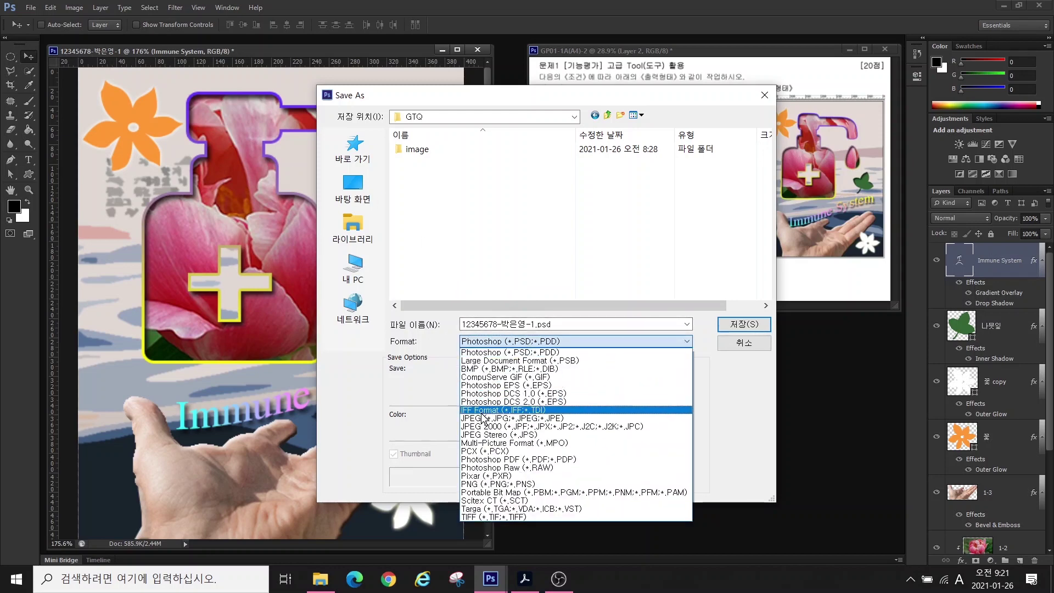
{"action": "left_click", "coordinate": [478, 419]}
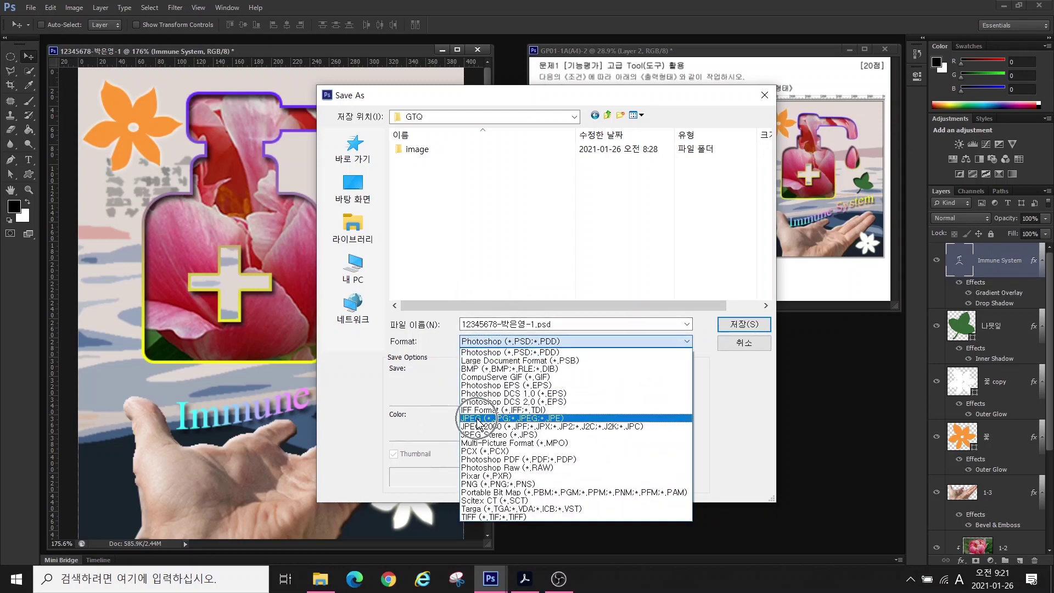
{"action": "left_click", "coordinate": [726, 323]}
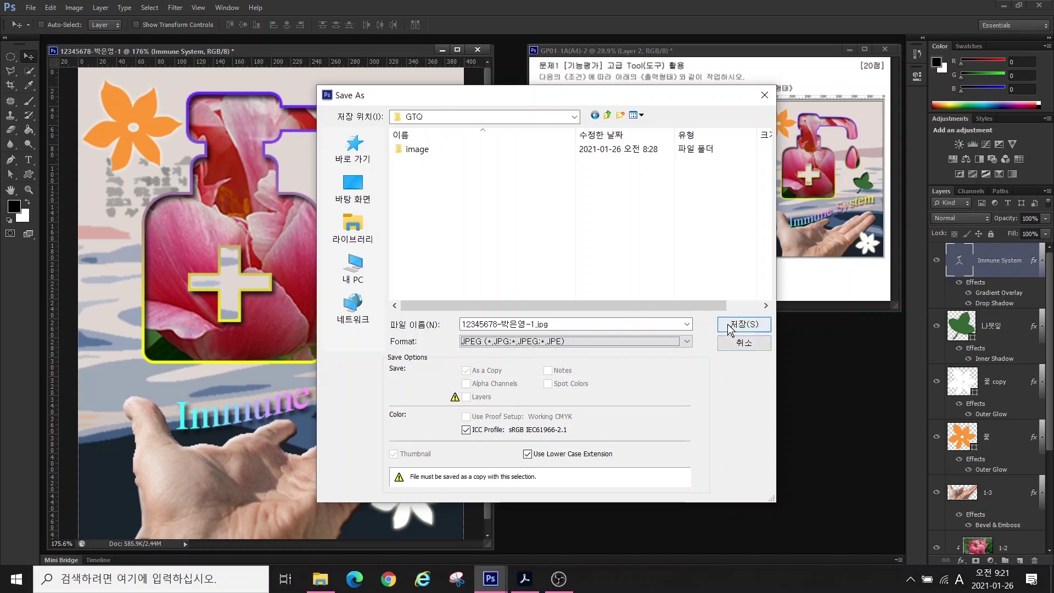
{"action": "left_click", "coordinate": [521, 195]}
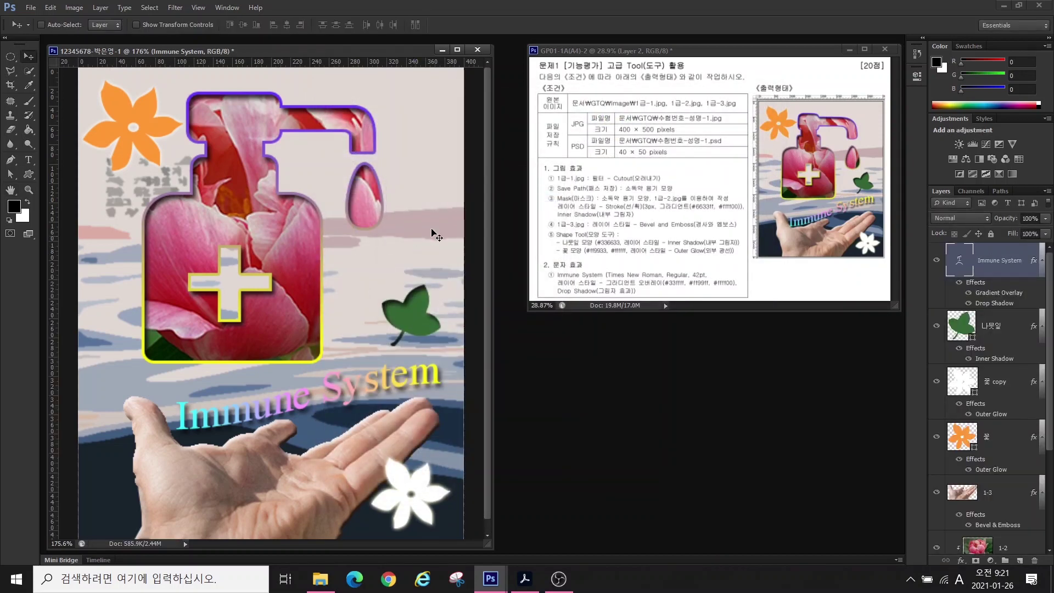
{"action": "left_click", "coordinate": [74, 7]}
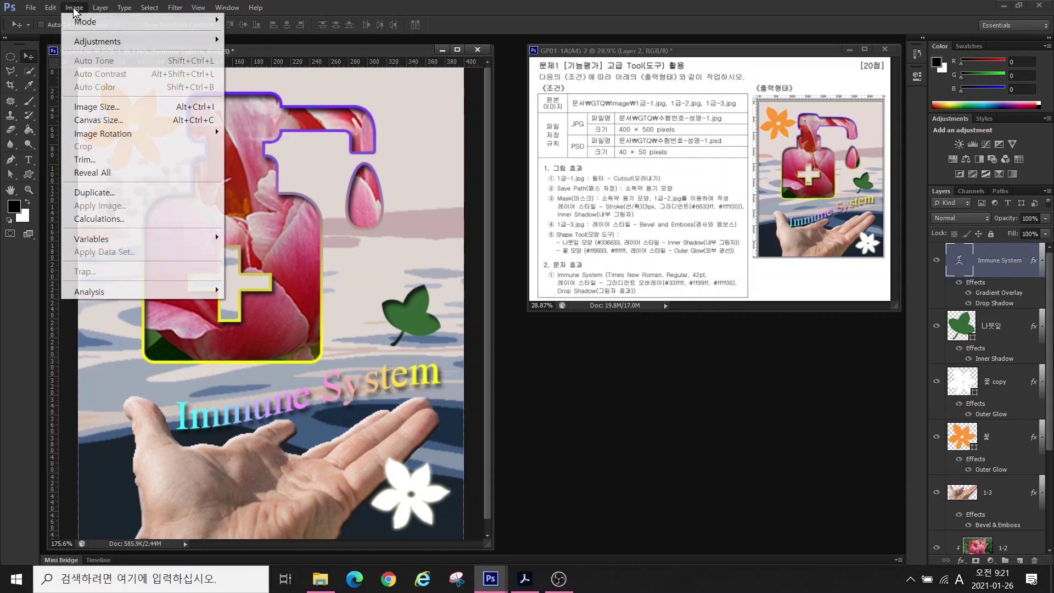
- Resize the image to 40 px wide by 50 px high
{"action": "left_click", "coordinate": [98, 107]}
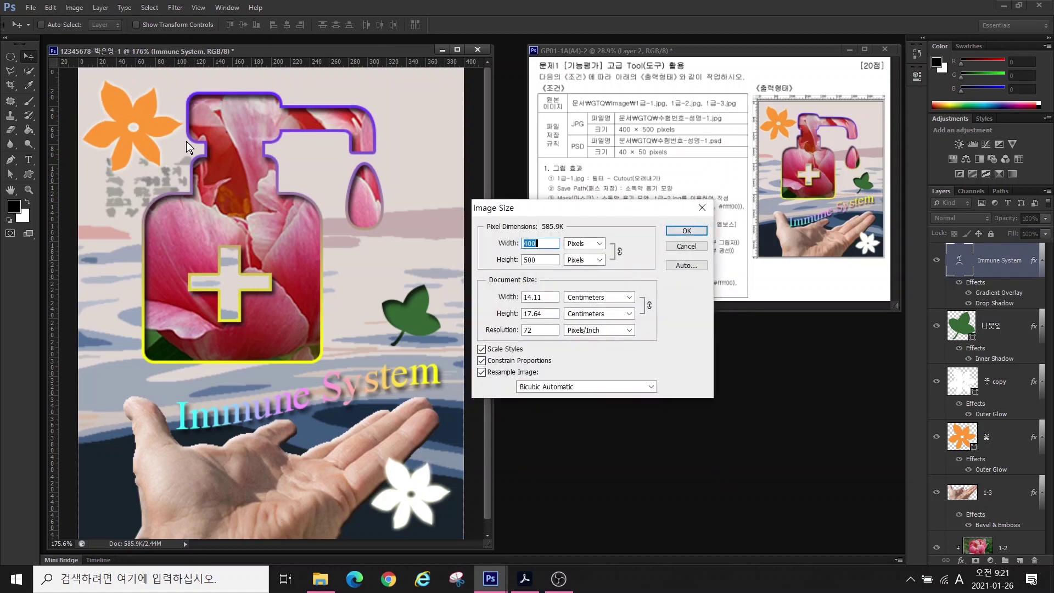
{"action": "type", "text": "40"}
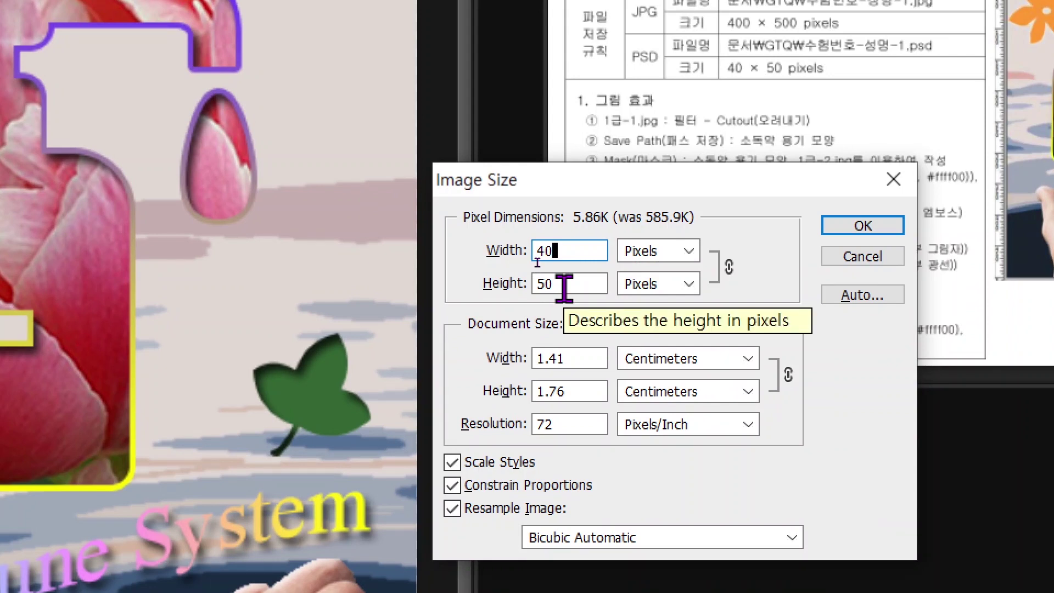
{"action": "key", "text": "alt"}
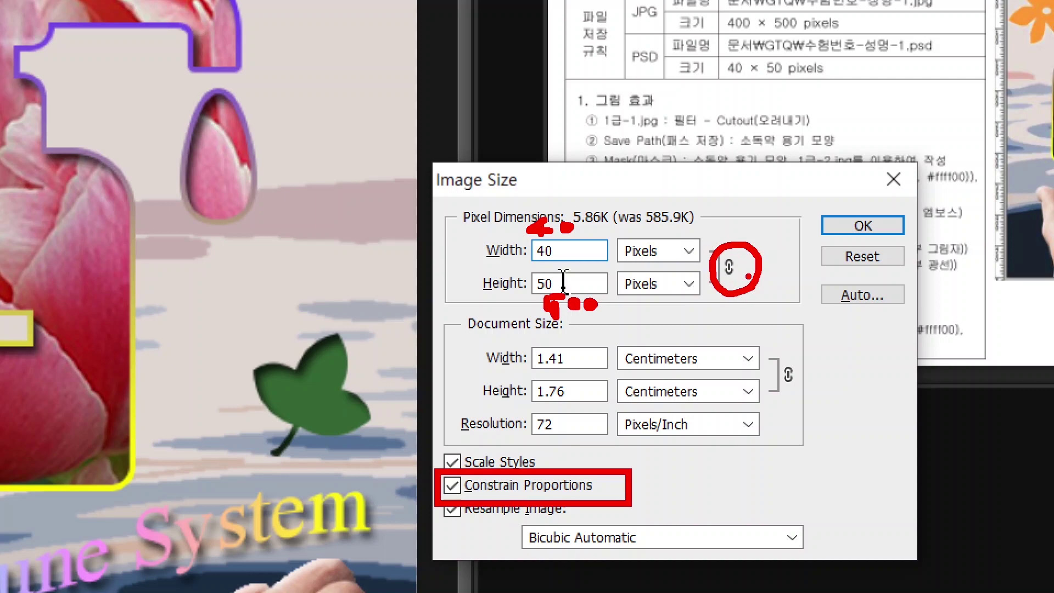
{"action": "left_click", "coordinate": [859, 226]}
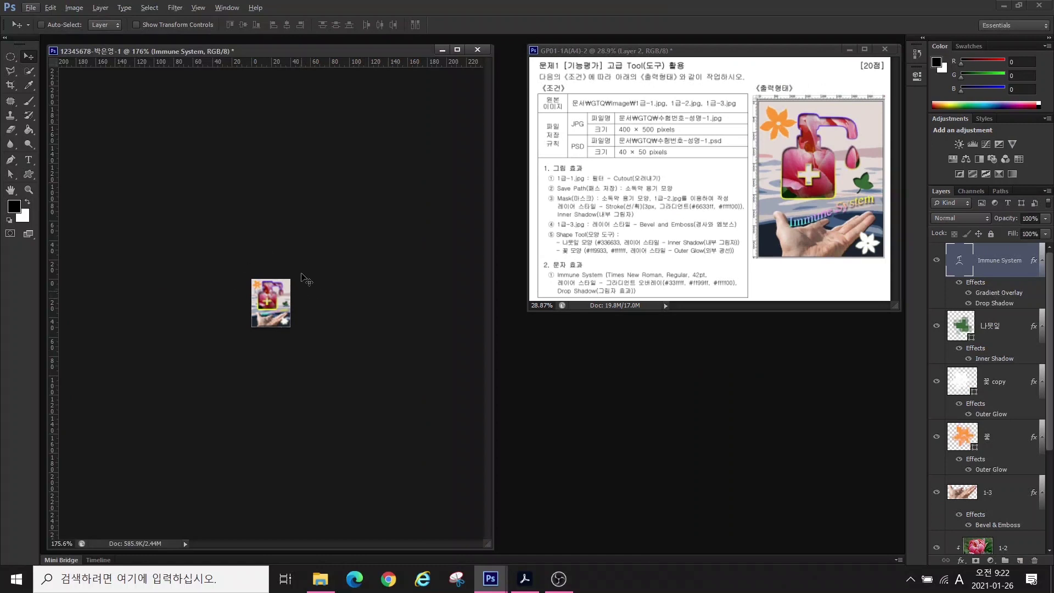
- Save the resized poster as a Photoshop PSD in the GTQ folder and close it
{"action": "left_click", "coordinate": [30, 9]}
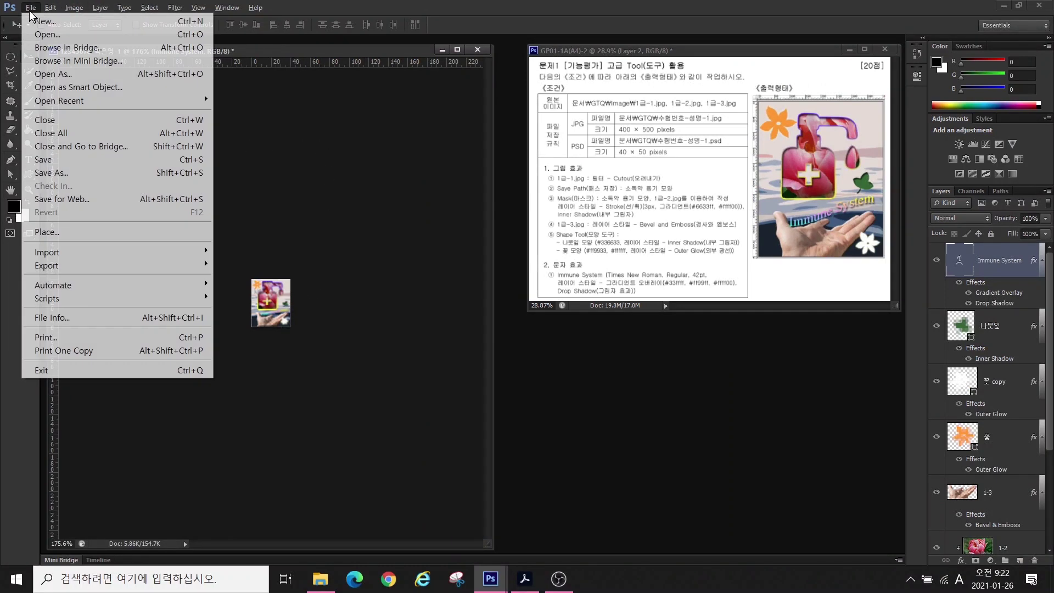
{"action": "left_click", "coordinate": [62, 172]}
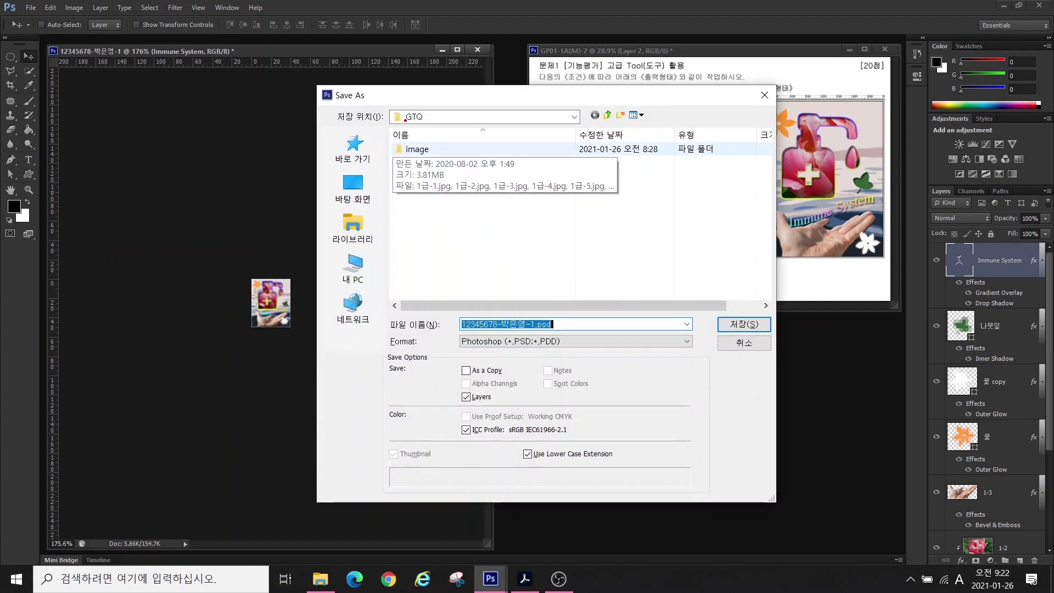
{"action": "left_click_drag", "start_coordinate": [387, 96], "coordinate": [467, 130]}
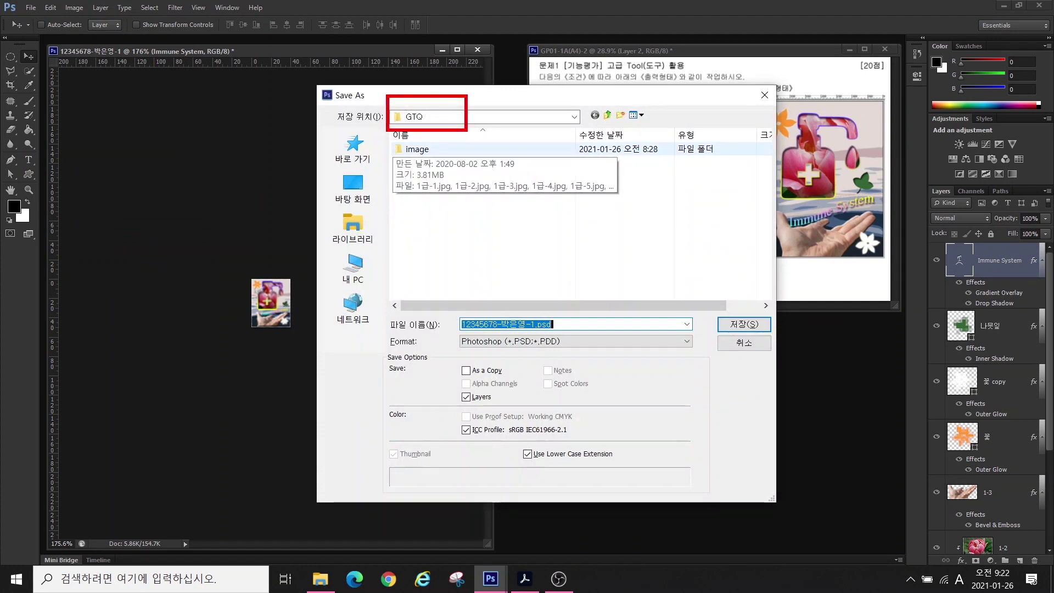
{"action": "left_click_drag", "start_coordinate": [451, 309], "coordinate": [574, 333]}
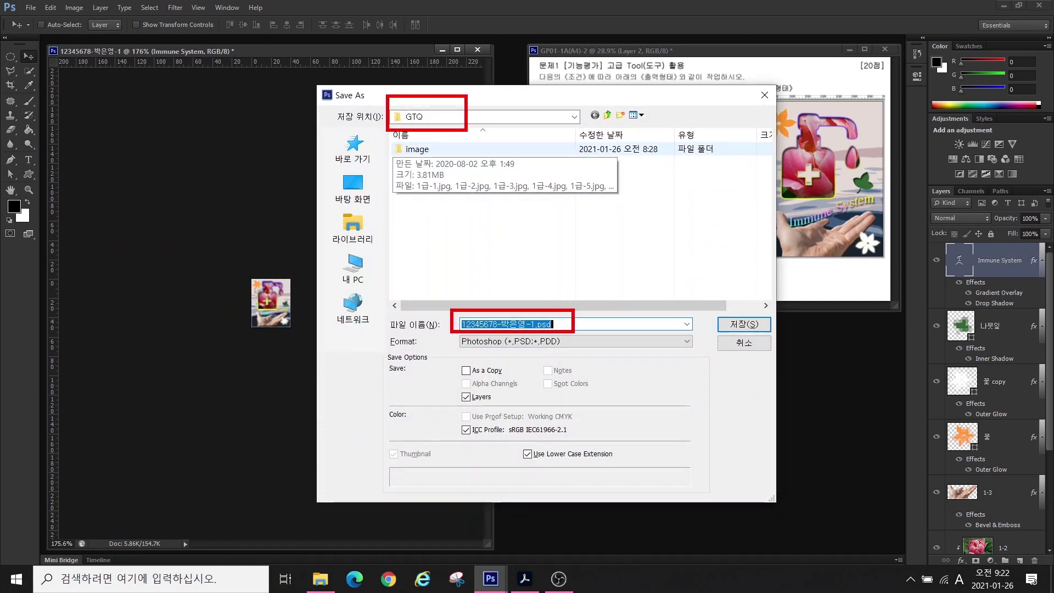
{"action": "left_click_drag", "start_coordinate": [500, 335], "coordinate": [585, 360]}
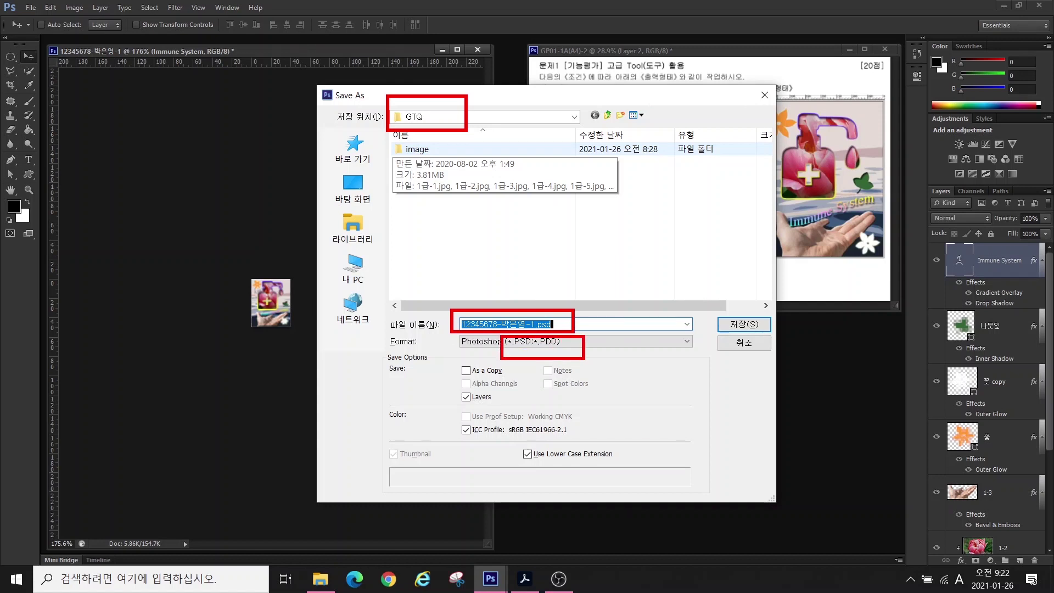
{"action": "left_click_drag", "start_coordinate": [733, 321], "coordinate": [760, 289]}
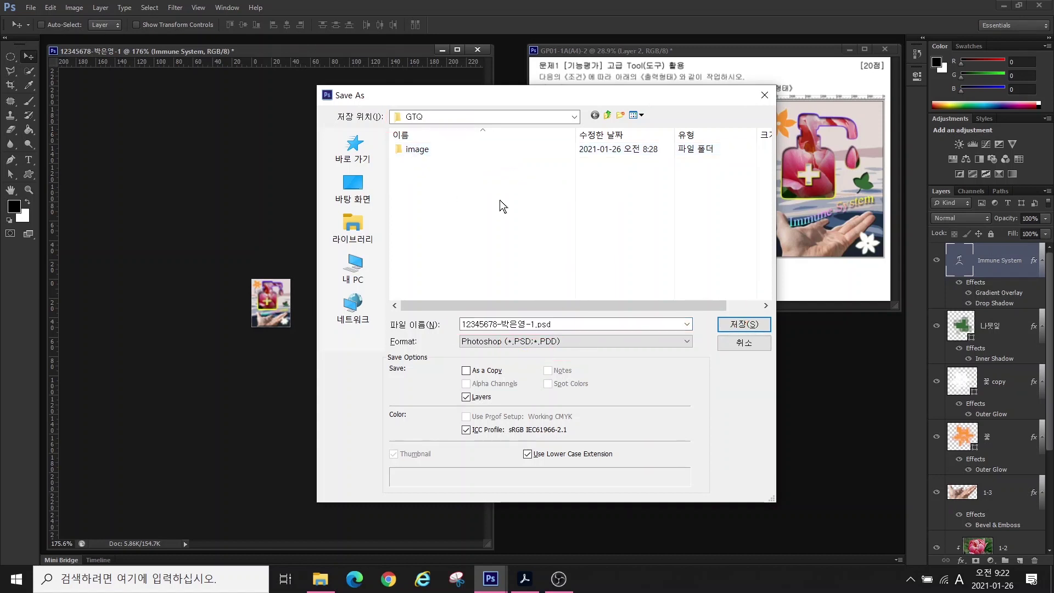
{"action": "key", "text": "Return"}
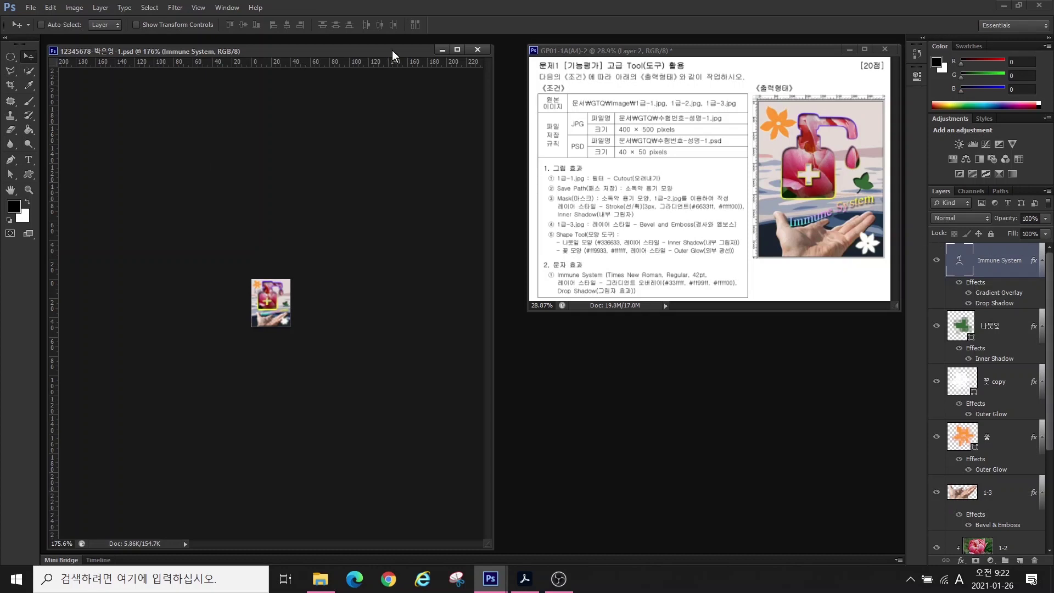
{"action": "key", "text": "ctrl+w"}
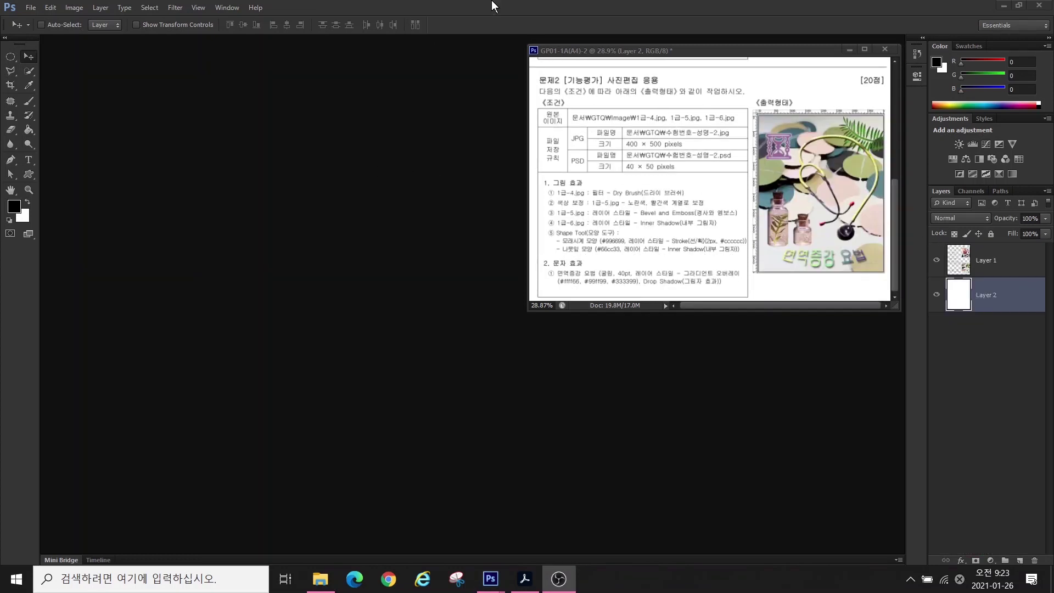
- Create a 400 × 500 px, 72 ppi white document named with the exam ID ending -2, fitted to screen
{"action": "left_click", "coordinate": [28, 10]}
{"action": "left_click", "coordinate": [40, 22]}
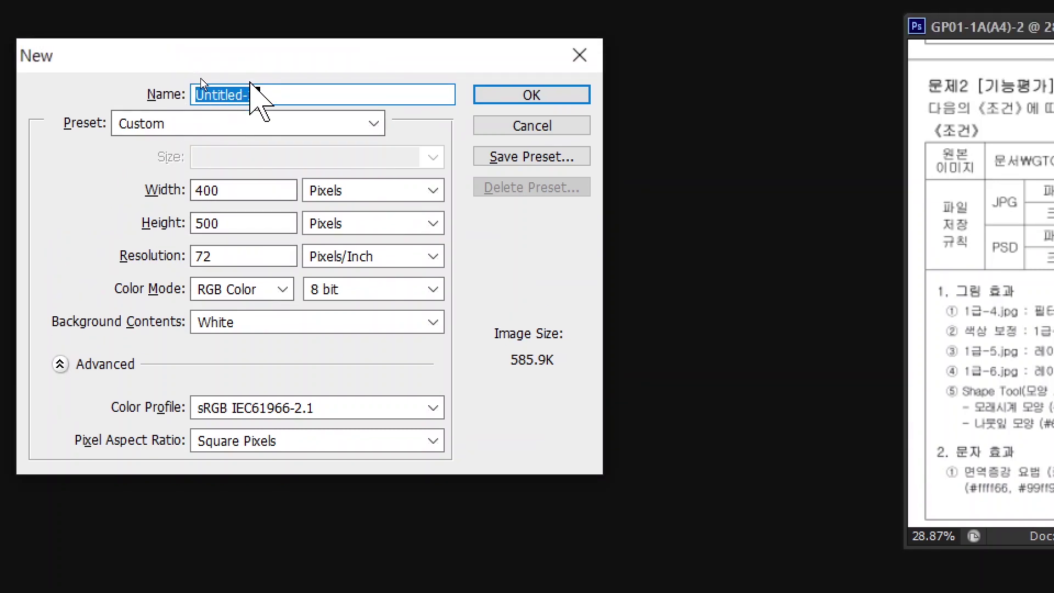
{"action": "type", "text": "1234"}
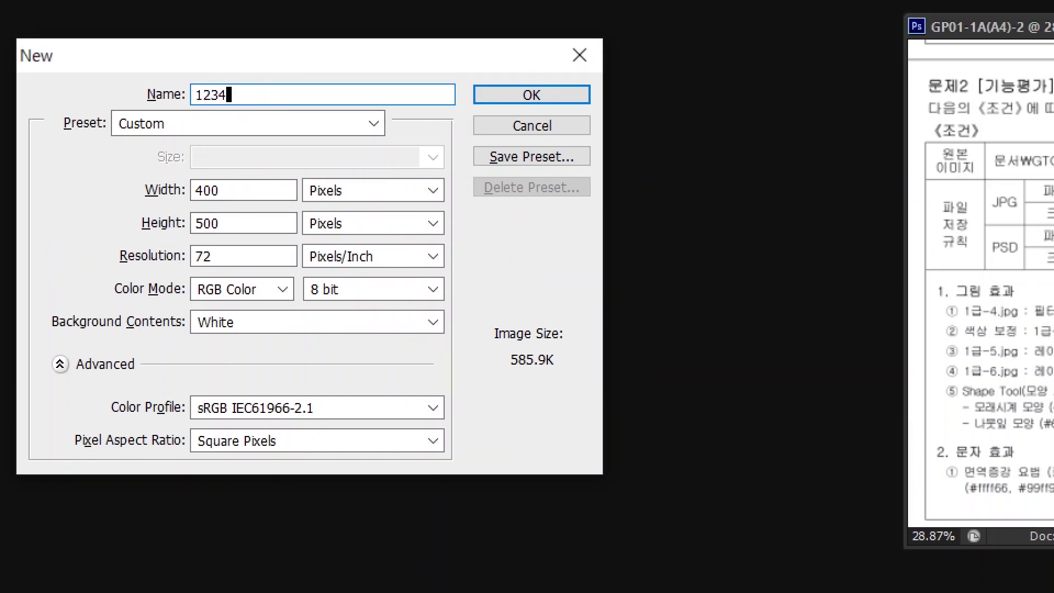
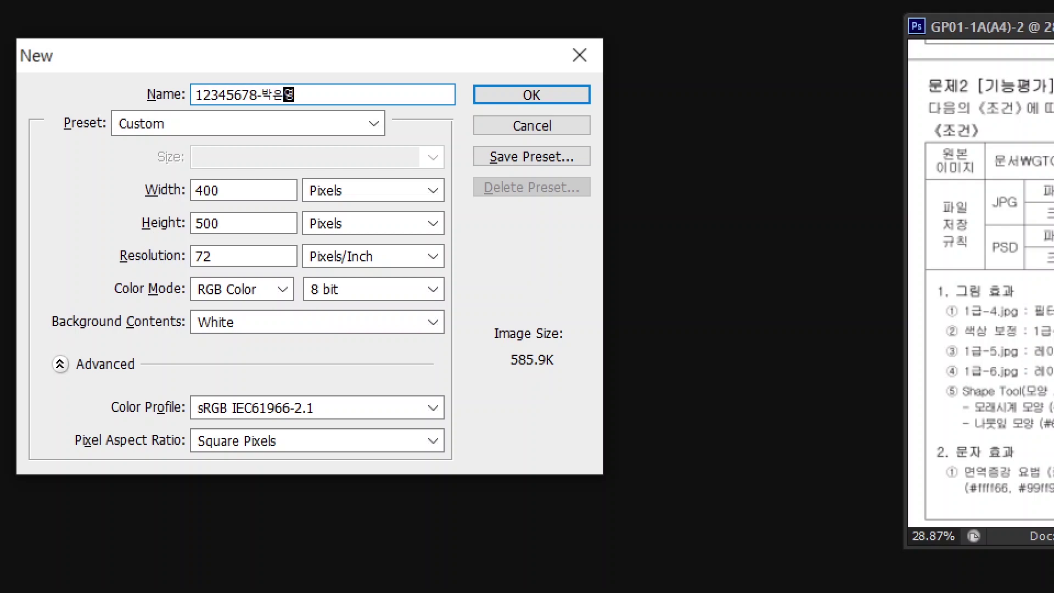
{"action": "type", "text": "-2"}
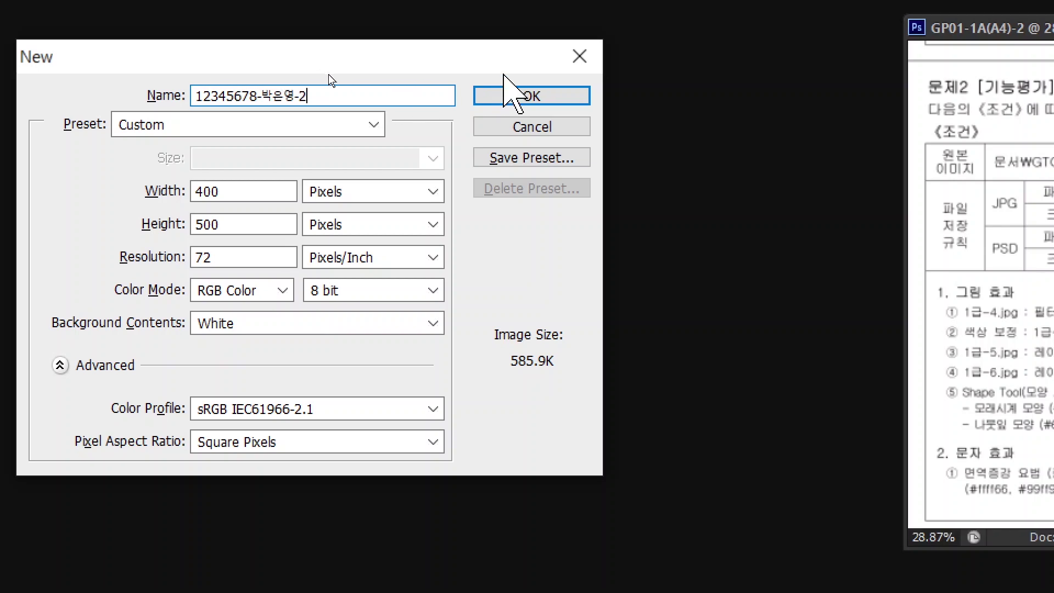
{"action": "left_click", "coordinate": [532, 96]}
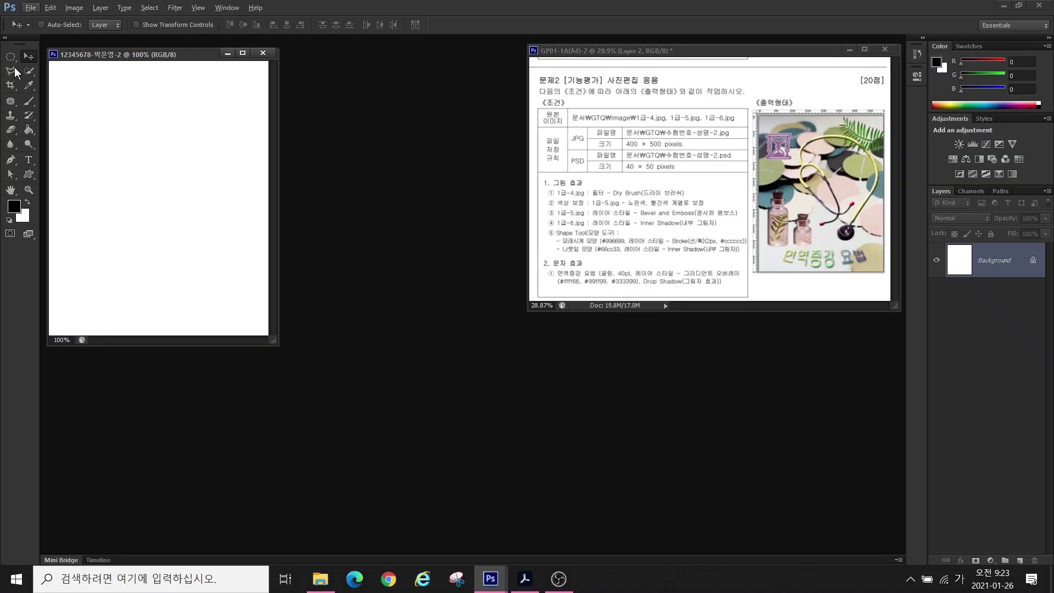
{"action": "double_click", "coordinate": [11, 191]}
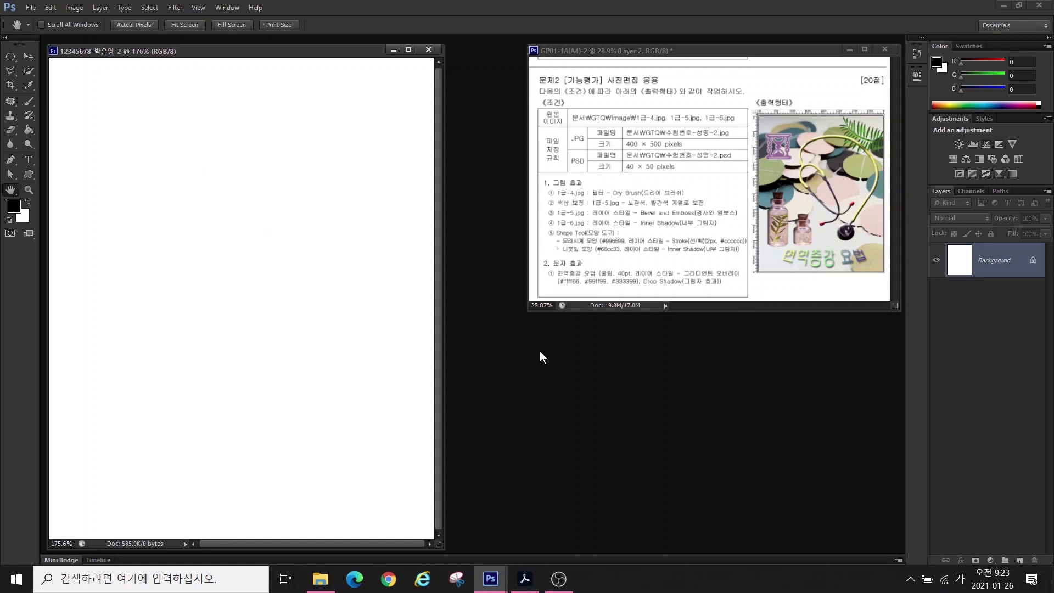
- Open 1급-4.jpg from the image folder and place its window beside the new document
{"action": "double_click", "coordinate": [537, 384]}
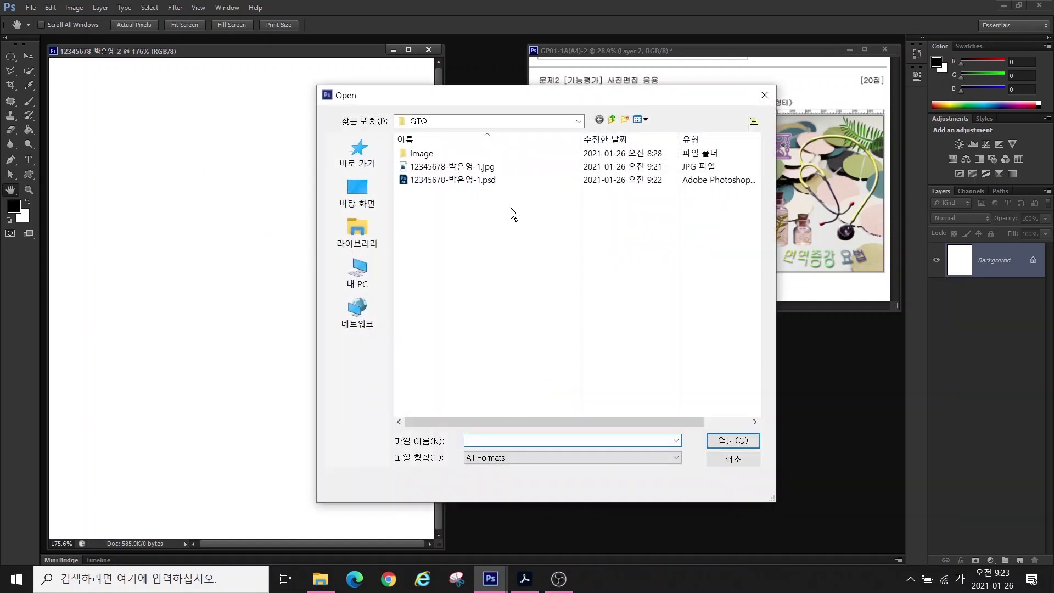
{"action": "double_click", "coordinate": [416, 157]}
{"action": "left_click", "coordinate": [438, 287]}
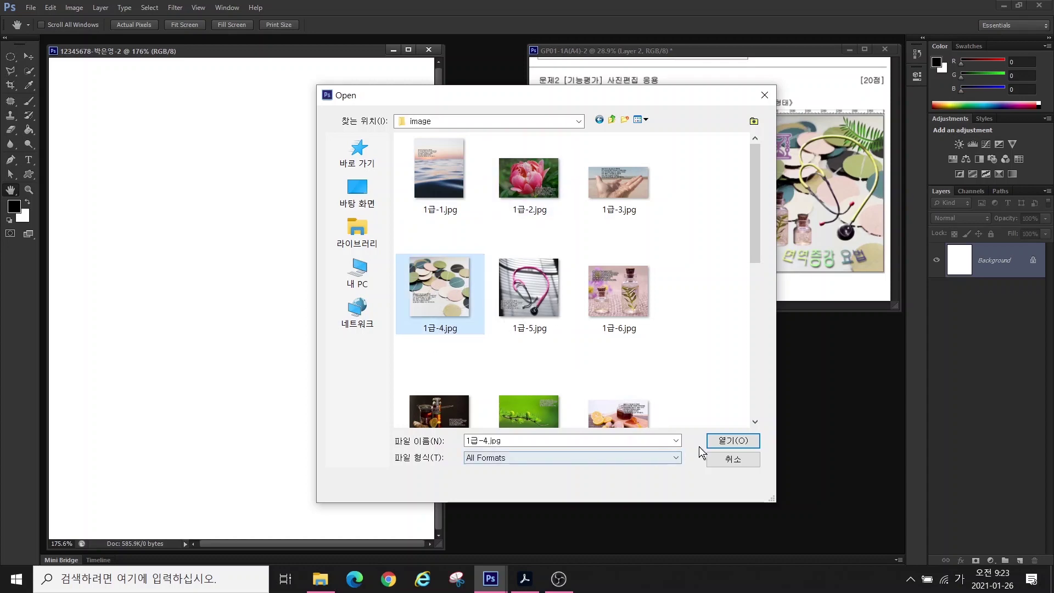
{"action": "left_click", "coordinate": [722, 439]}
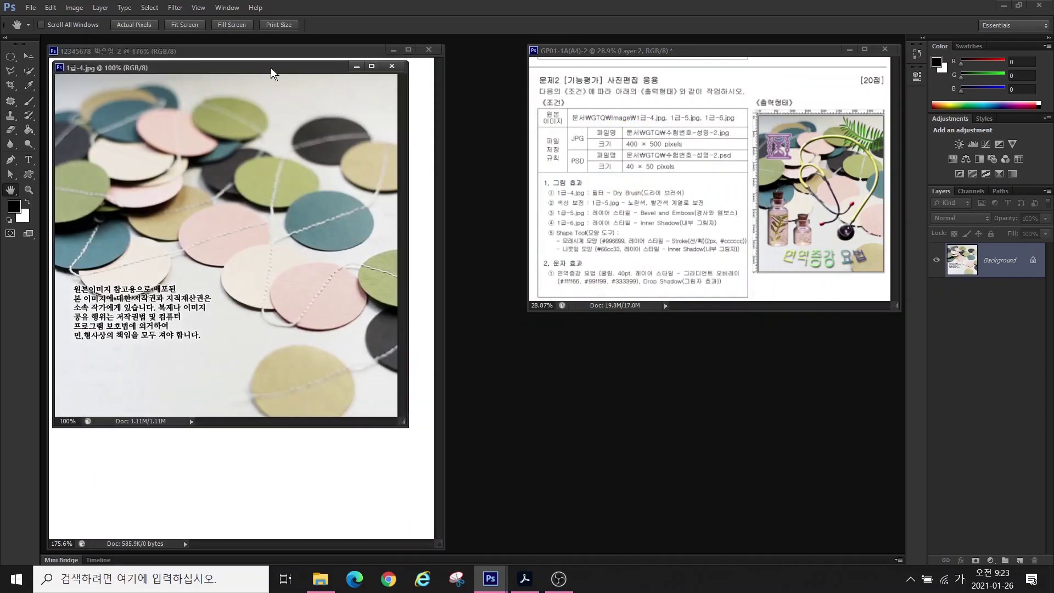
{"action": "left_click_drag", "start_coordinate": [271, 68], "coordinate": [400, 142]}
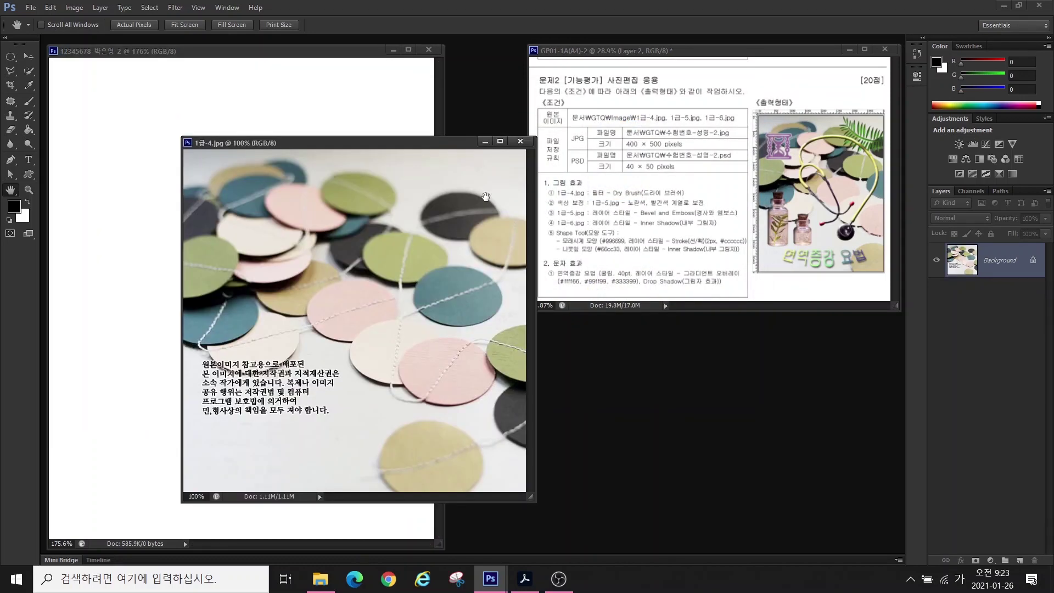
- Resize 1급-4.jpg from 624 to 500 px height, making it 500 × 500
{"action": "left_click", "coordinate": [75, 8]}
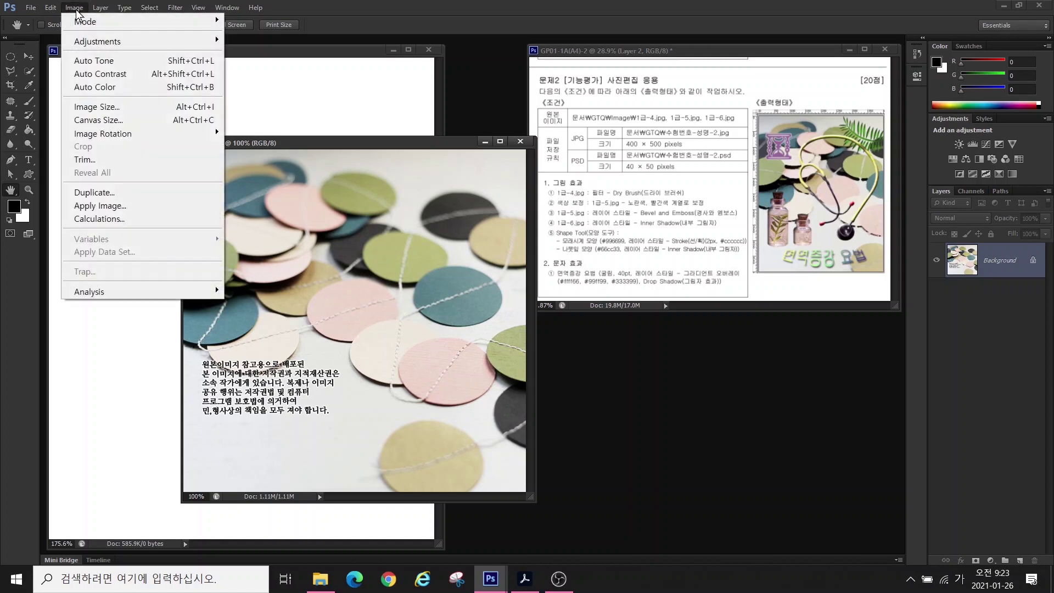
{"action": "left_click", "coordinate": [93, 106]}
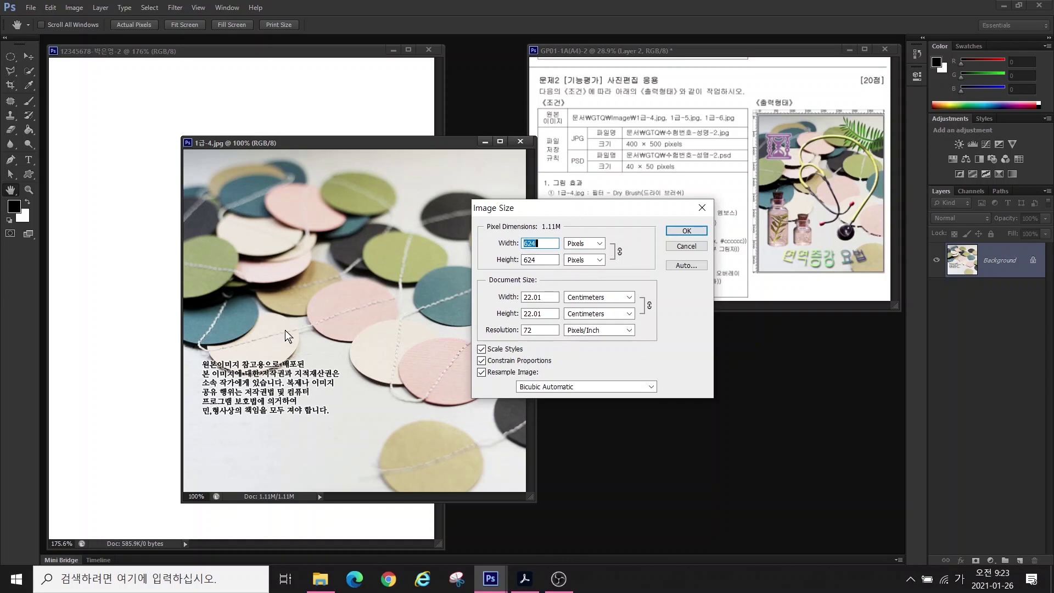
{"action": "left_click_drag", "start_coordinate": [580, 206], "coordinate": [716, 368]}
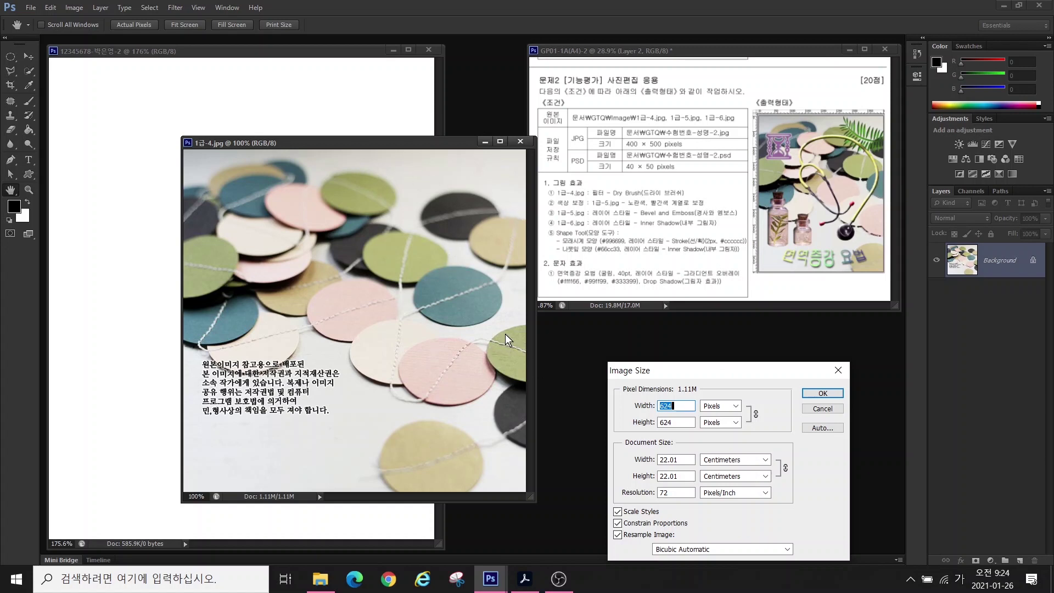
{"action": "key", "text": "alt"}
{"action": "left_click_drag", "start_coordinate": [518, 317], "coordinate": [488, 368]}
{"action": "left_click_drag", "start_coordinate": [487, 323], "coordinate": [524, 367]}
{"action": "left_click_drag", "start_coordinate": [449, 167], "coordinate": [455, 475]}
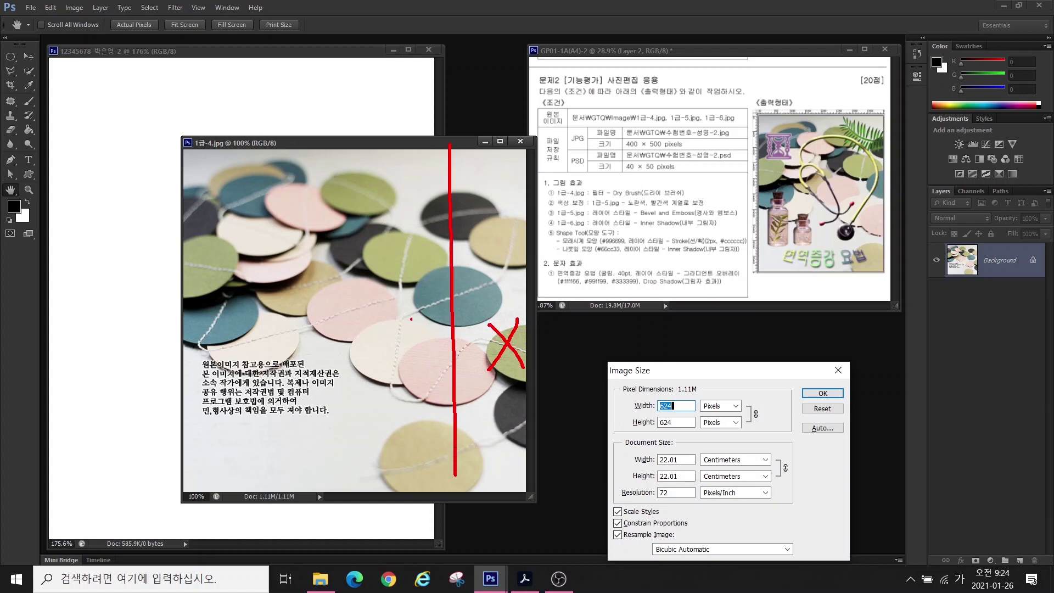
{"action": "key", "text": "Escape"}
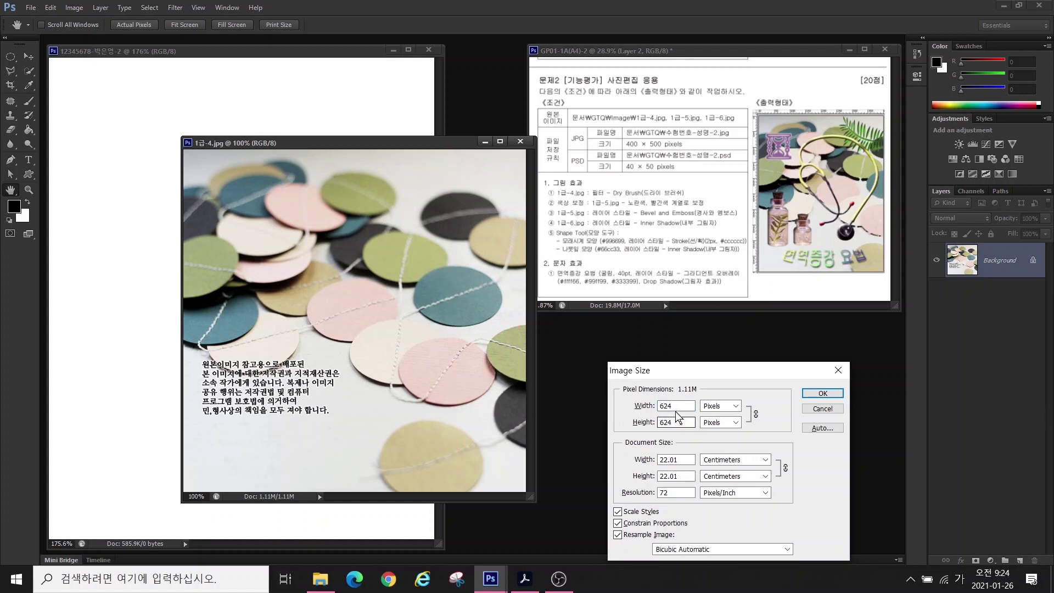
{"action": "left_click", "coordinate": [681, 423]}
{"action": "double_click", "coordinate": [680, 422]}
{"action": "type", "text": "500"}
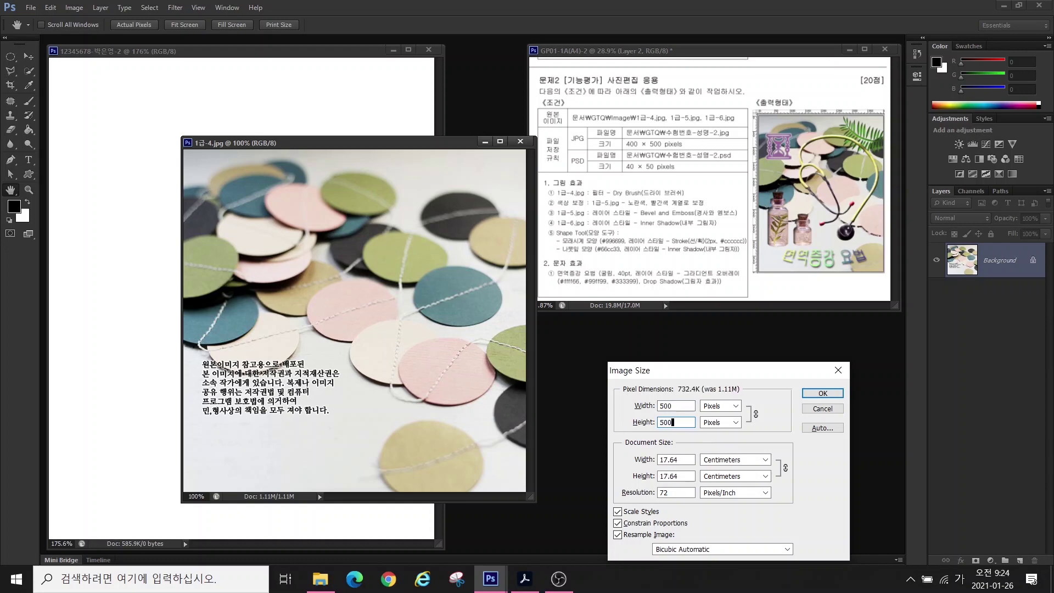
{"action": "key", "text": "Return"}
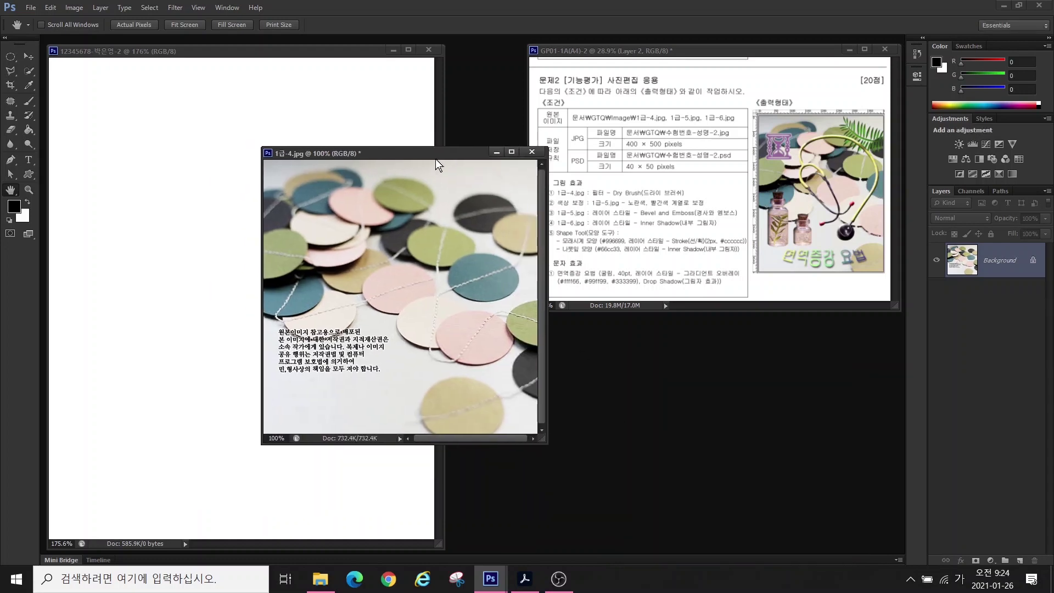
- Drag the resized image into the working document and close 1급-4.jpg without saving
{"action": "left_click", "coordinate": [29, 56]}
{"action": "left_click_drag", "start_coordinate": [396, 280], "coordinate": [208, 271]}
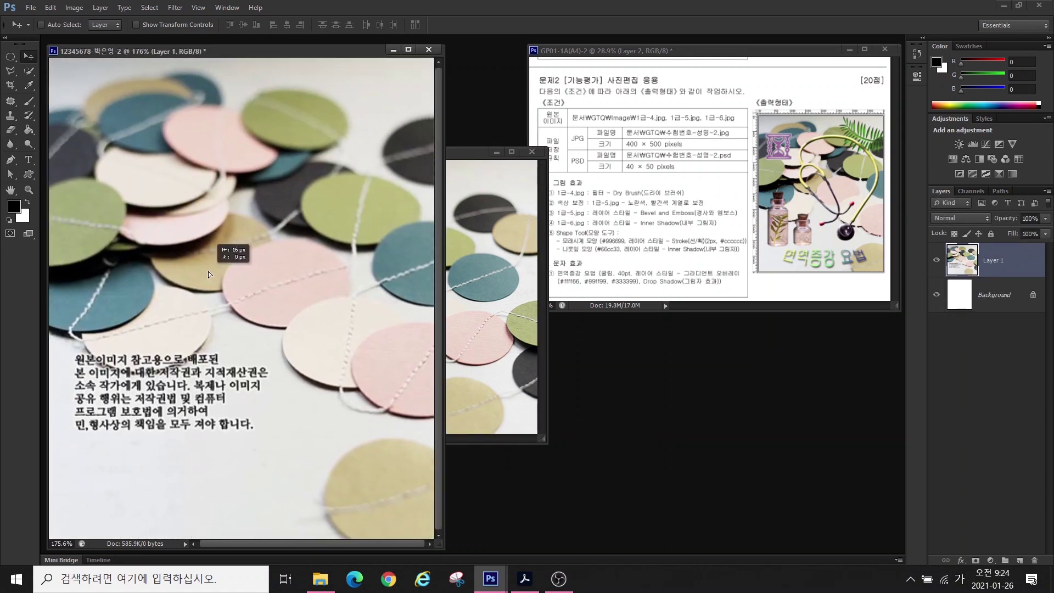
{"action": "left_click", "coordinate": [531, 151]}
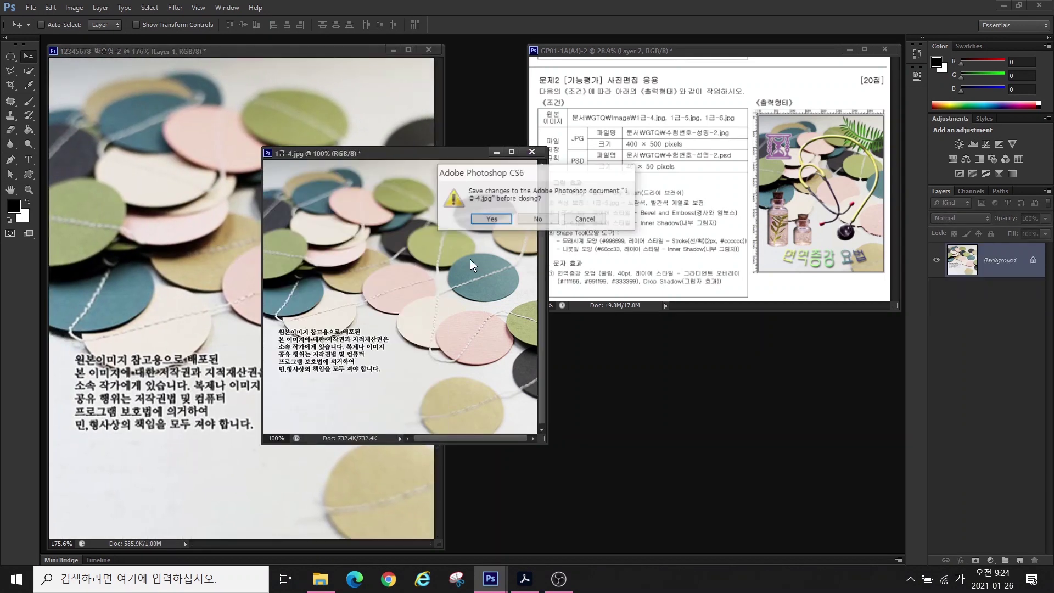
{"action": "left_click", "coordinate": [531, 219]}
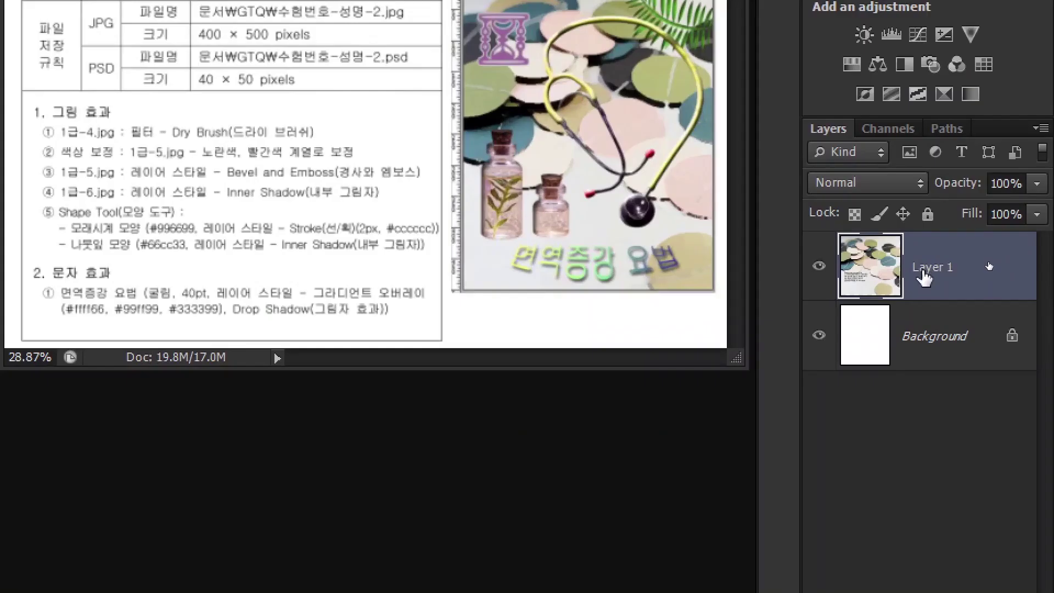
- Rename Layer 1 to '1-4'
{"action": "left_click", "coordinate": [985, 263]}
{"action": "double_click", "coordinate": [924, 268]}
{"action": "type", "text": "1"}
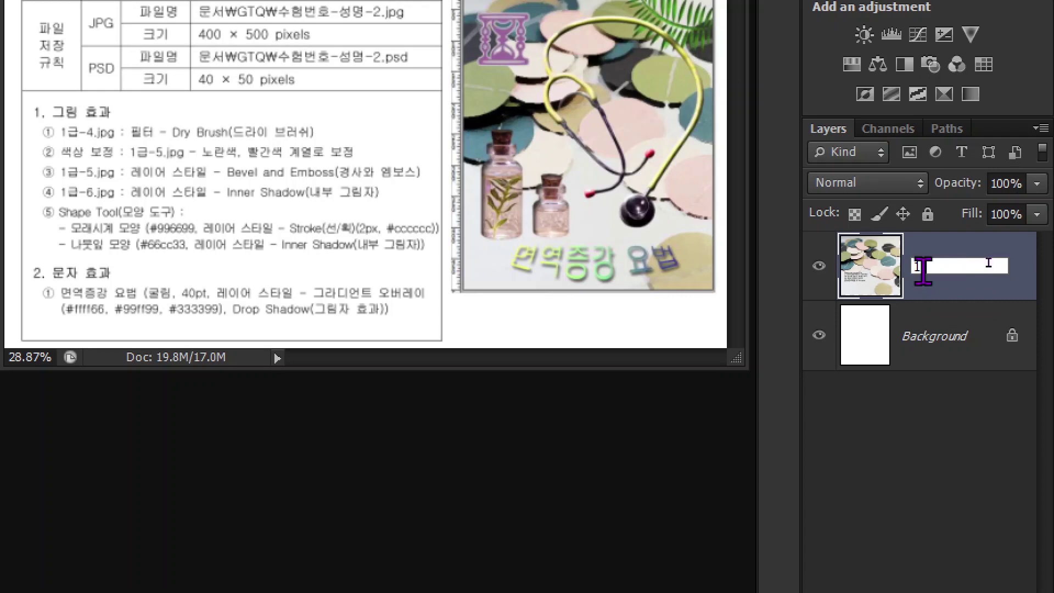
{"action": "type", "text": "-4"}
{"action": "key", "text": "Return"}
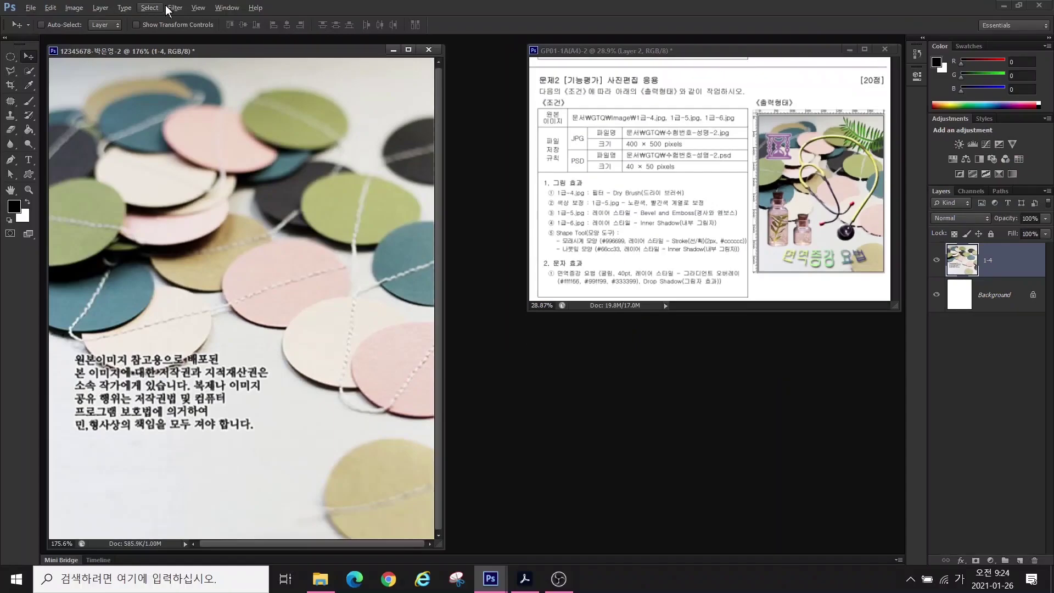
- Apply the Artistic > Dry Brush filter from the Filter Gallery to the 1-4 layer
{"action": "left_click", "coordinate": [173, 8]}
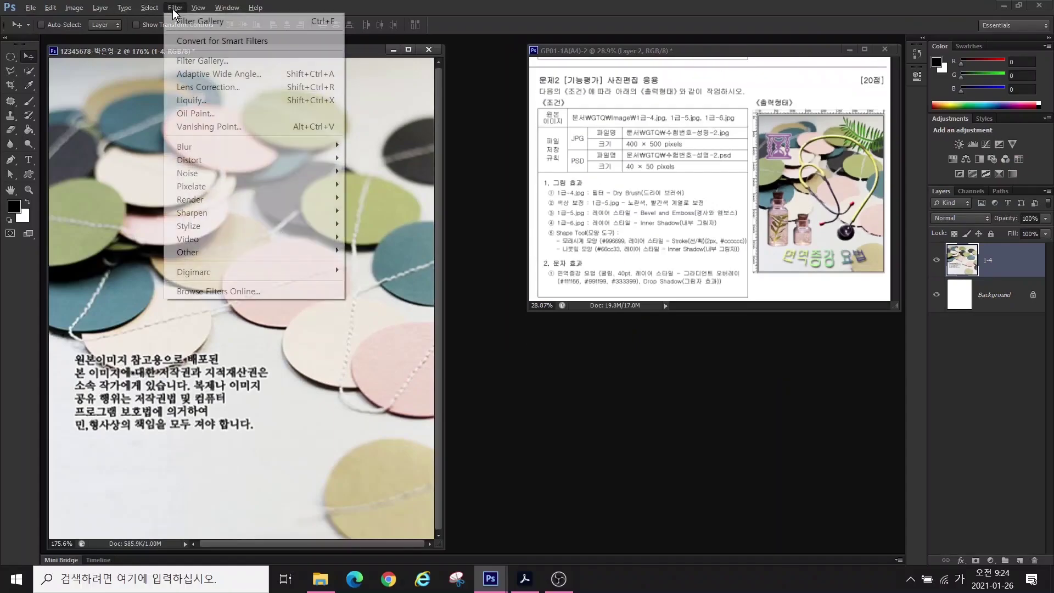
{"action": "left_click", "coordinate": [174, 8]}
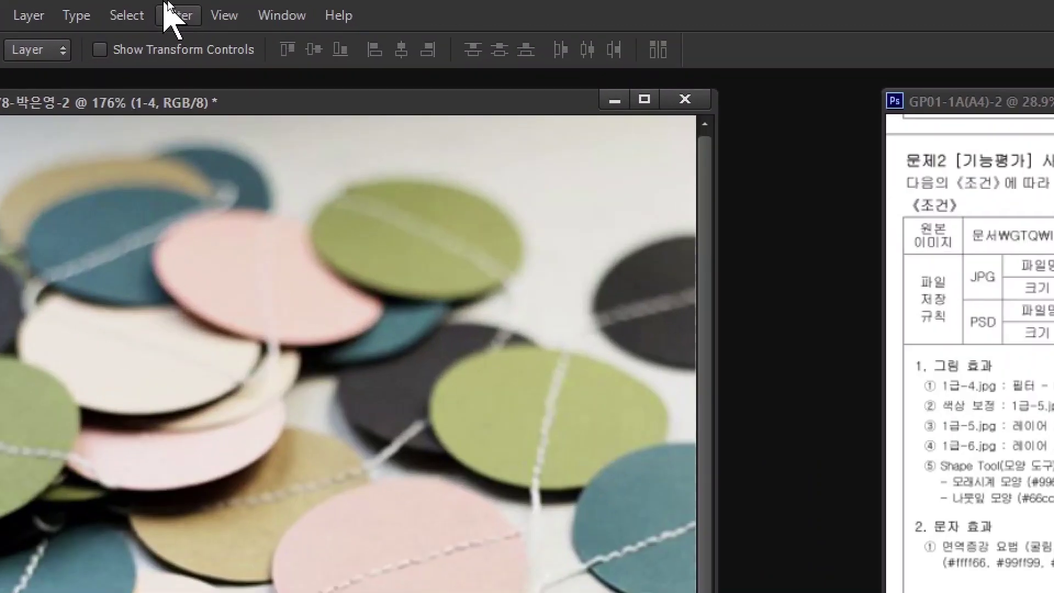
{"action": "left_click", "coordinate": [174, 8]}
{"action": "mouse_move", "coordinate": [193, 8]}
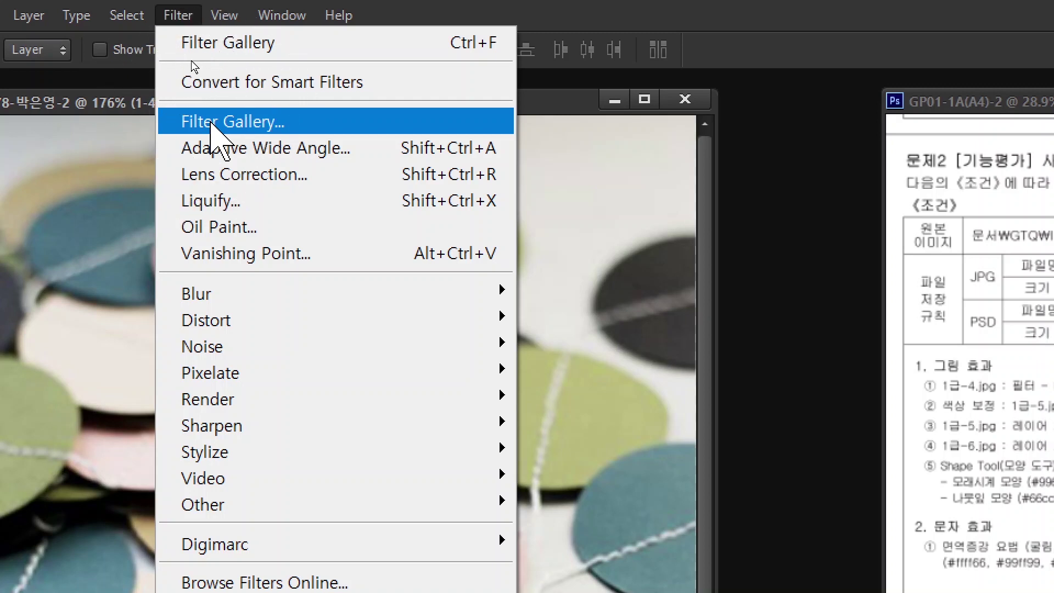
{"action": "left_click", "coordinate": [211, 122]}
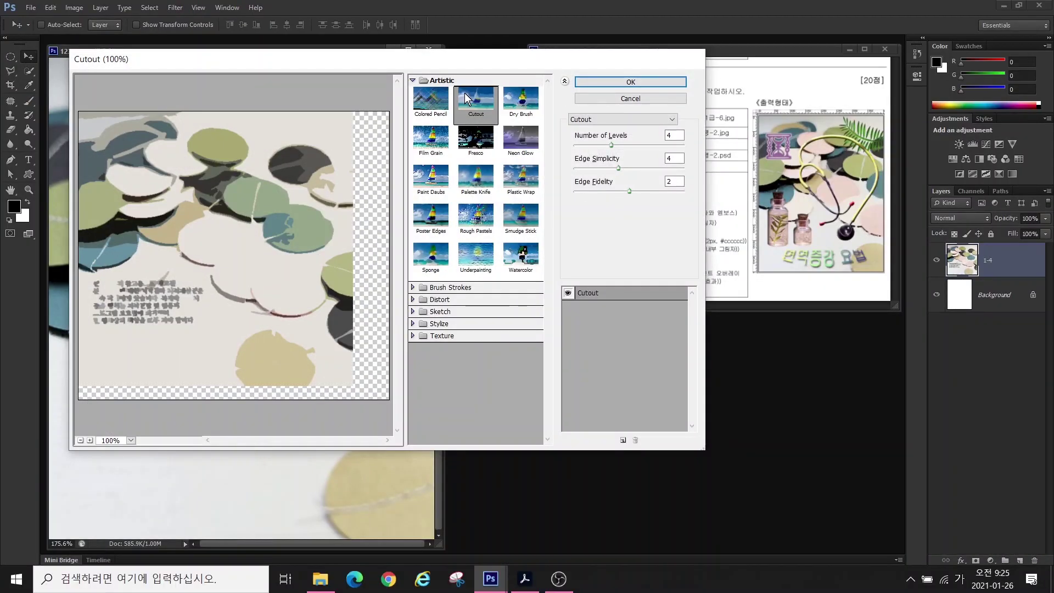
{"action": "left_click", "coordinate": [520, 99]}
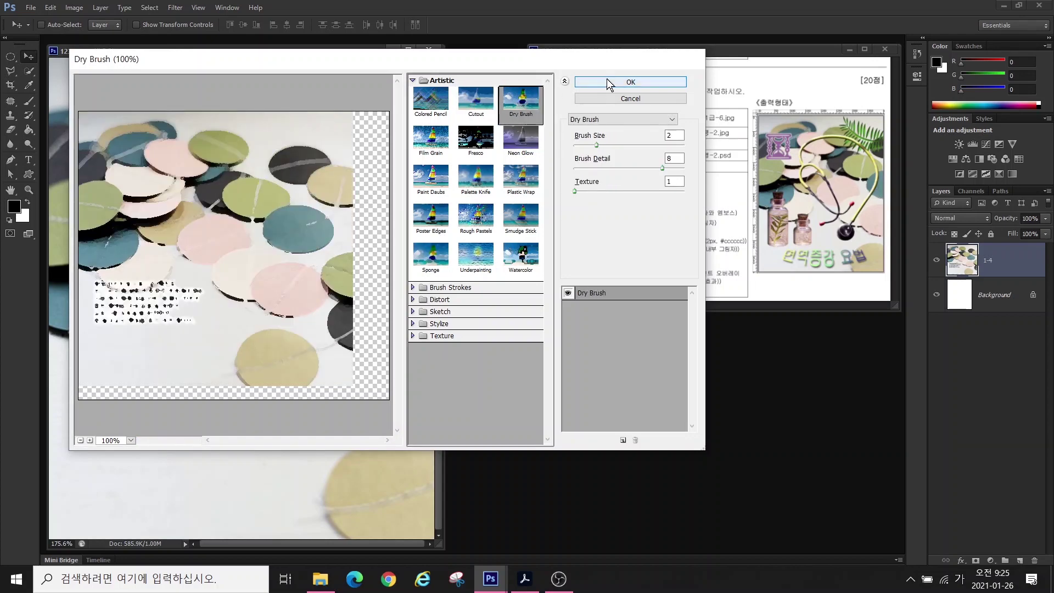
{"action": "left_click", "coordinate": [631, 82]}
- Open the 1급-5.jpg stethoscope photo and move its window aside
{"action": "key", "text": "ctrl+o"}
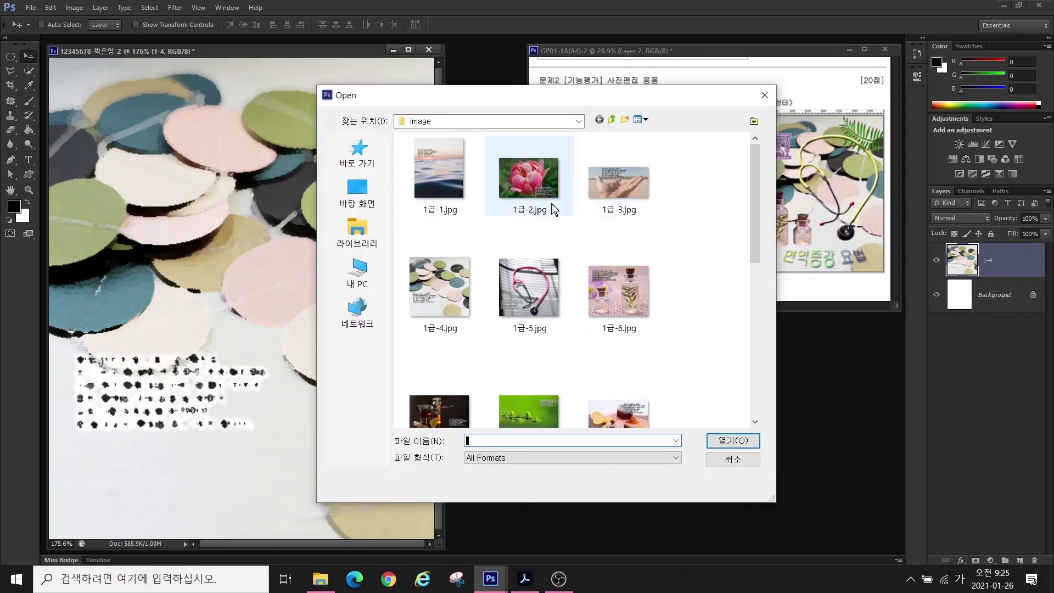
{"action": "left_click", "coordinate": [535, 292]}
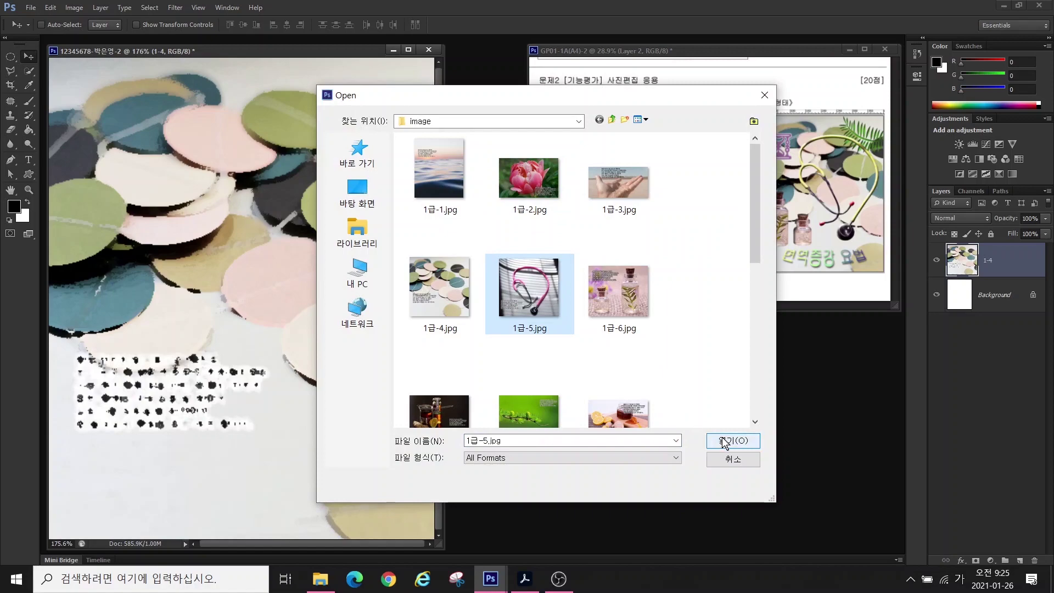
{"action": "left_click", "coordinate": [719, 440]}
{"action": "left_click_drag", "start_coordinate": [242, 64], "coordinate": [345, 77]}
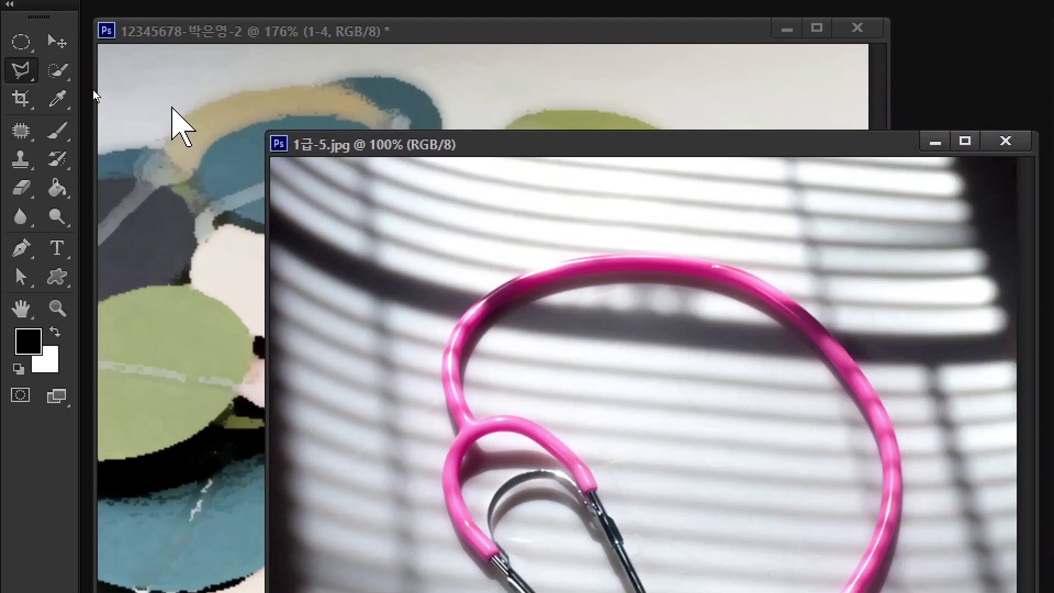
- Select the stethoscope with the Magnetic Lasso and place it up-left on the poster
{"action": "key", "text": "l"}
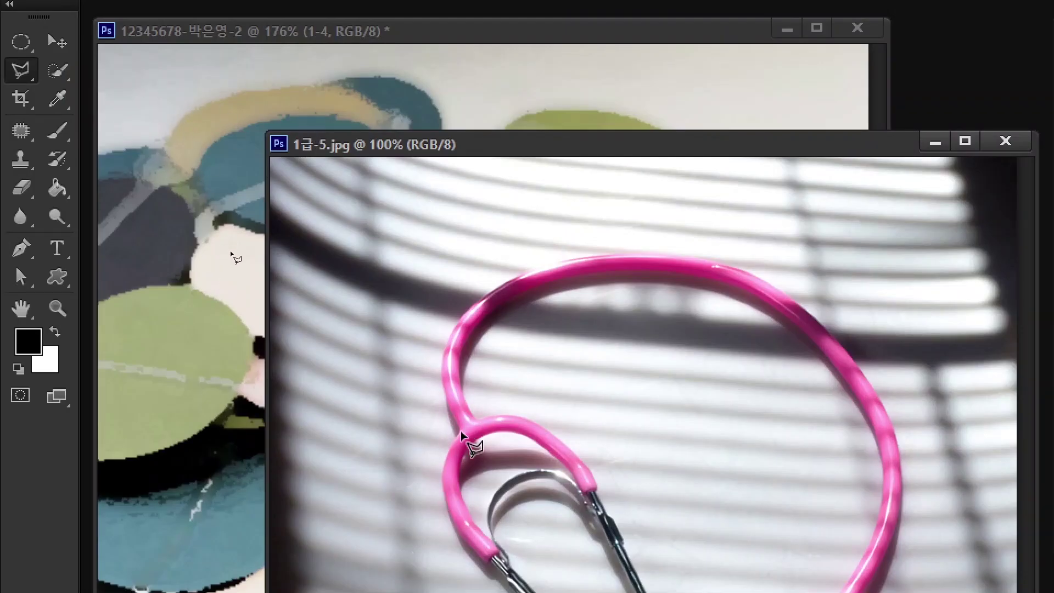
{"action": "left_click", "coordinate": [458, 434]}
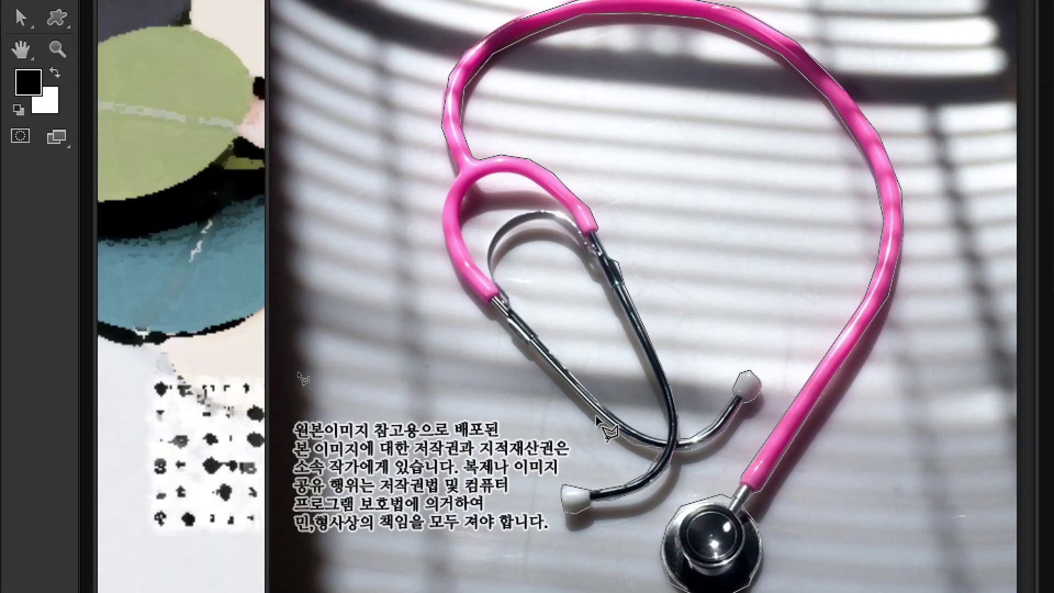
{"action": "double_click", "coordinate": [598, 421]}
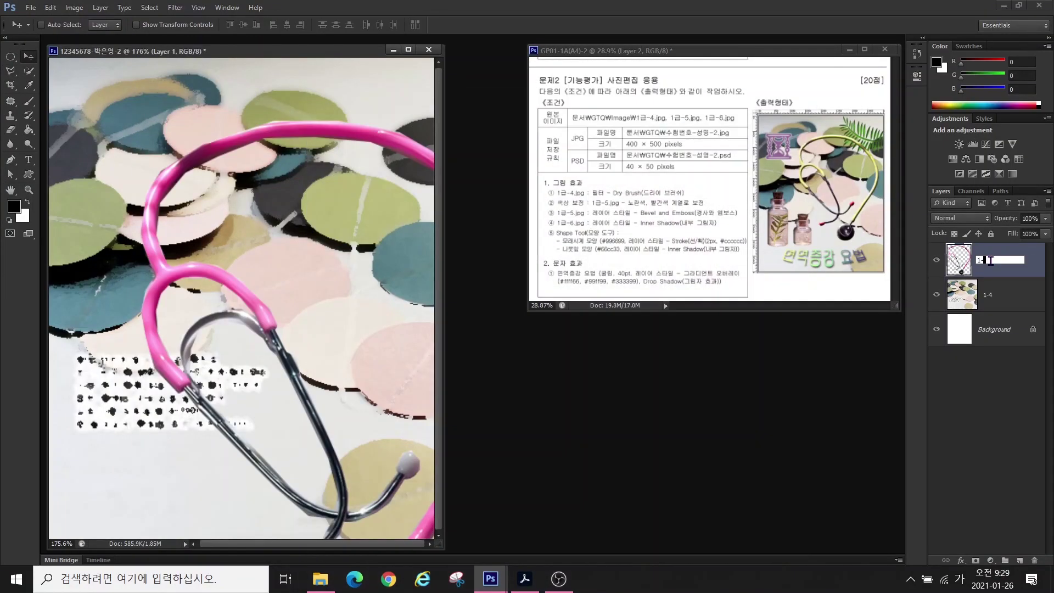
{"action": "left_click_drag", "start_coordinate": [240, 271], "coordinate": [185, 204]}
{"action": "key", "text": "Return"}
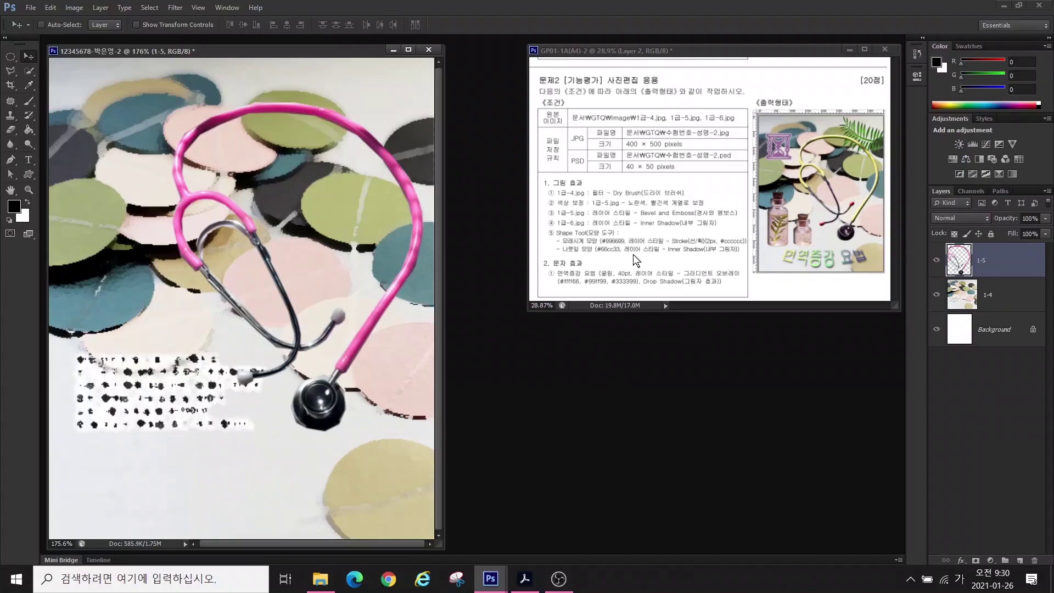
- Apply a default Bevel & Emboss layer style to the 1-5 stethoscope layer
{"action": "left_click", "coordinate": [959, 560]}
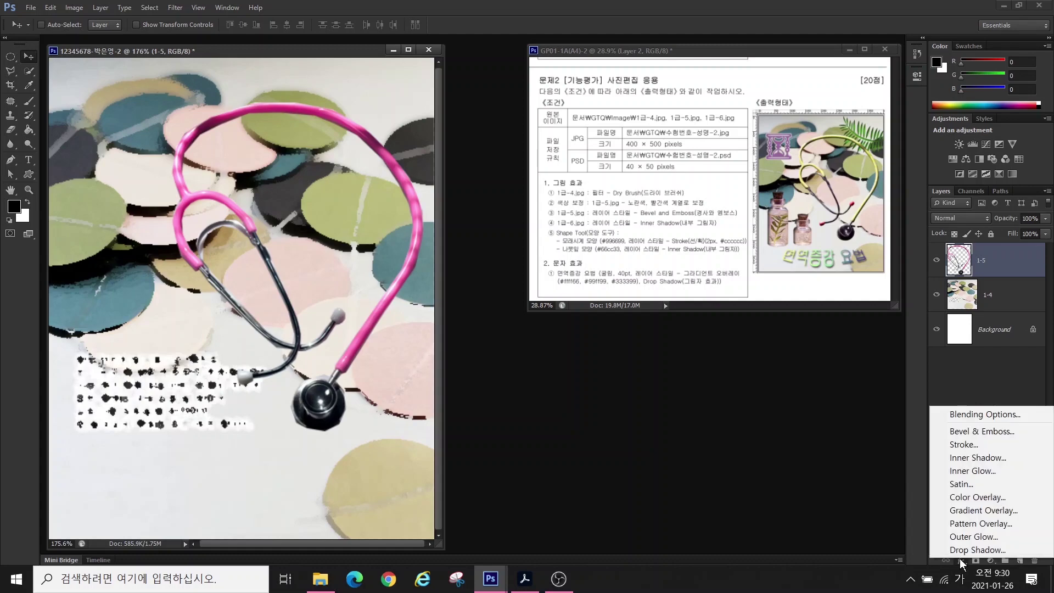
{"action": "left_click", "coordinate": [961, 431]}
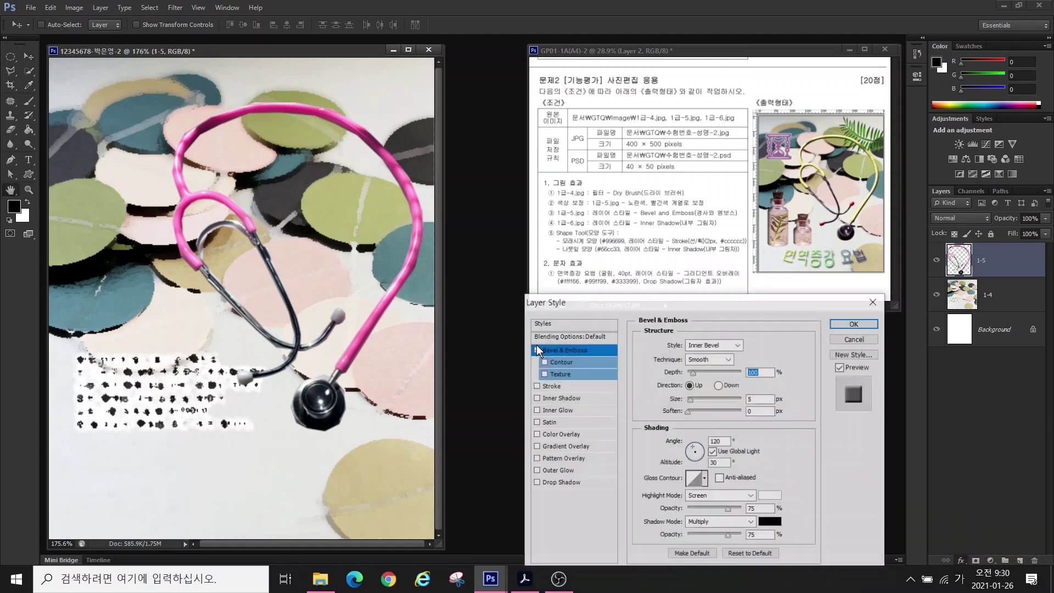
{"action": "left_click", "coordinate": [854, 324]}
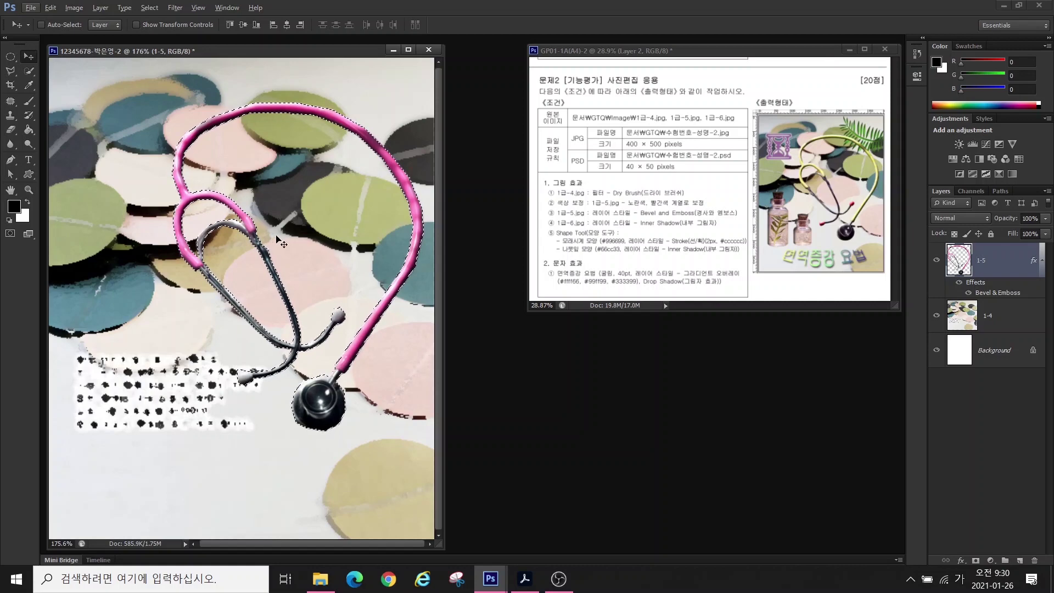
- Subtract the dark inner tubing from the stethoscope selection with the Polygonal Lasso
{"action": "left_click", "coordinate": [9, 74]}
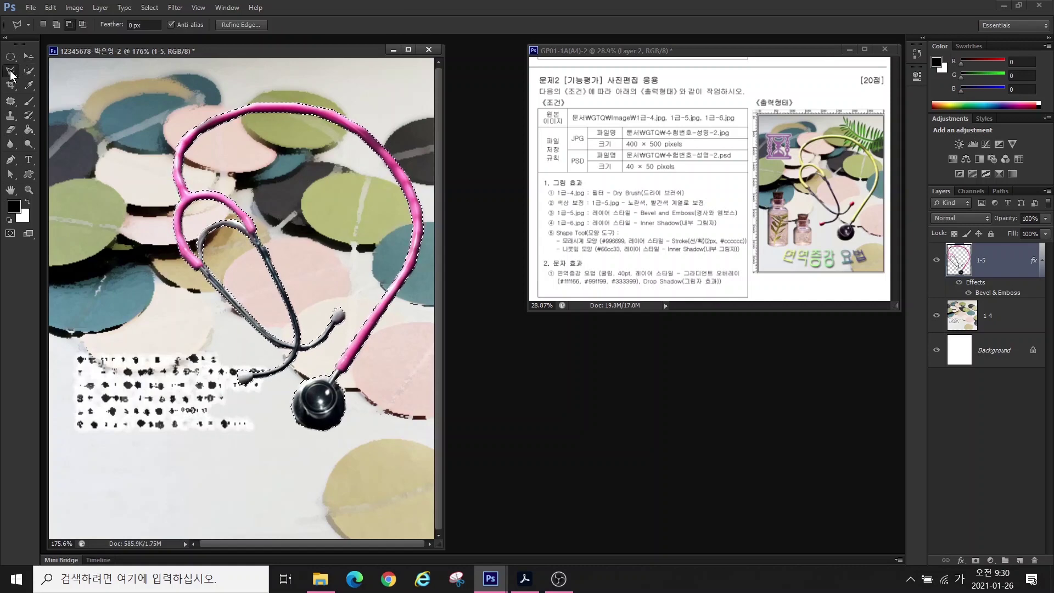
{"action": "left_click", "coordinate": [68, 25]}
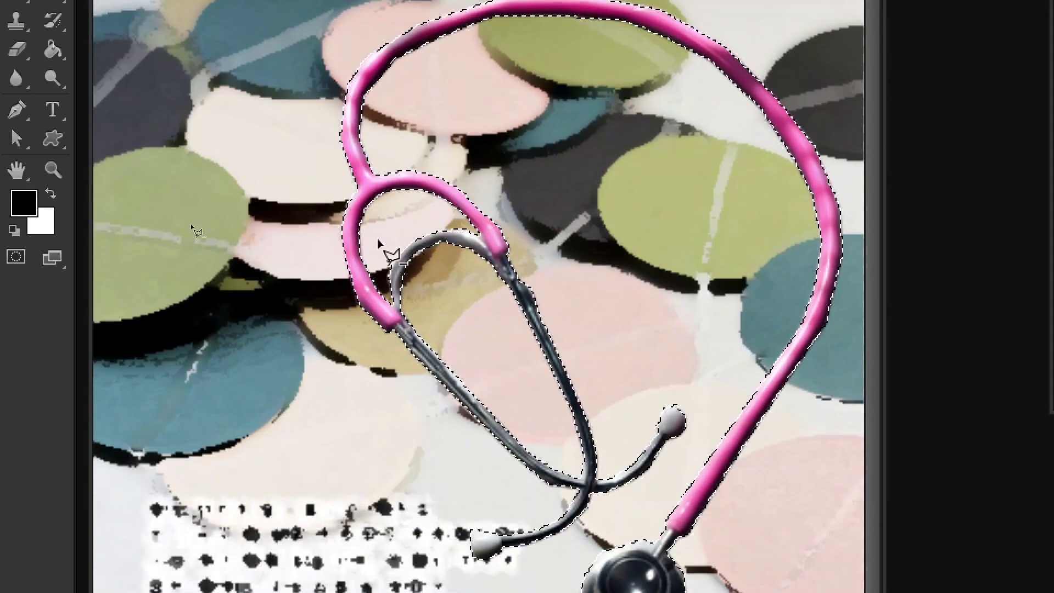
{"action": "left_click", "coordinate": [377, 241]}
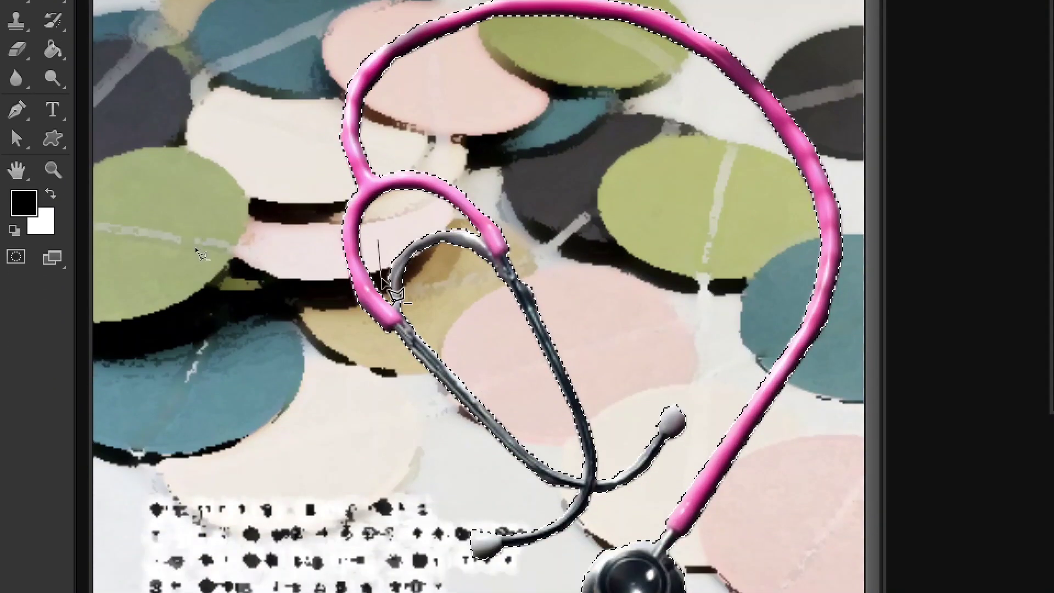
{"action": "left_click", "coordinate": [396, 329]}
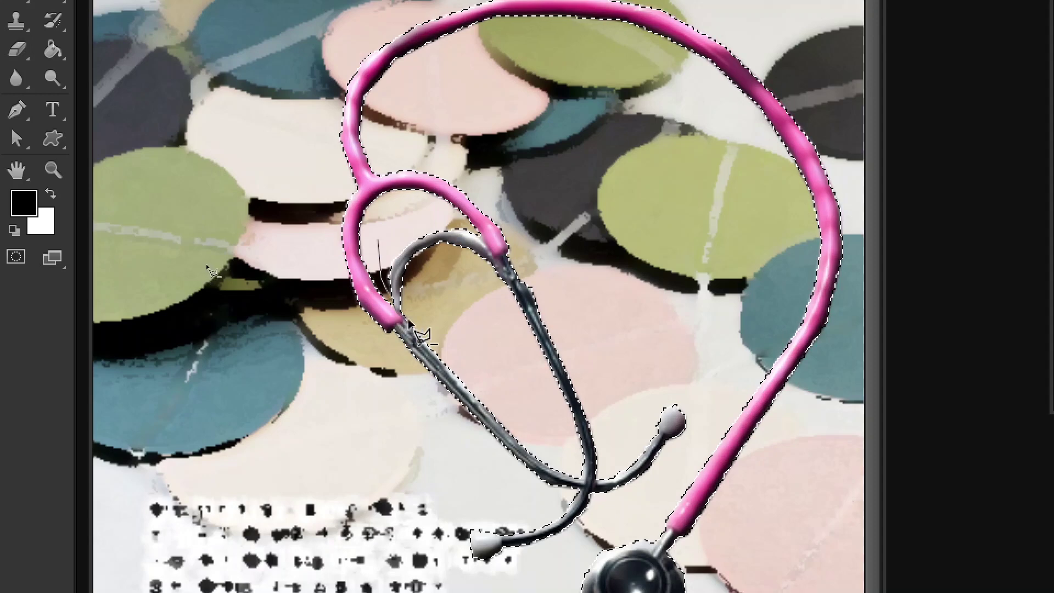
{"action": "left_click", "coordinate": [328, 369]}
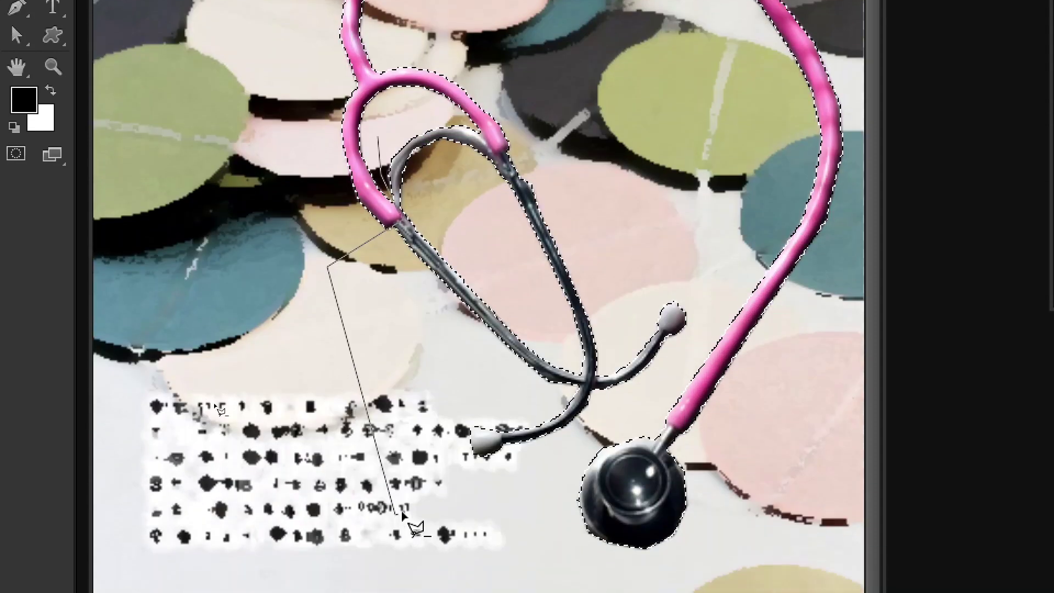
{"action": "left_click", "coordinate": [395, 513]}
{"action": "left_click", "coordinate": [637, 411]}
{"action": "left_click", "coordinate": [722, 282]}
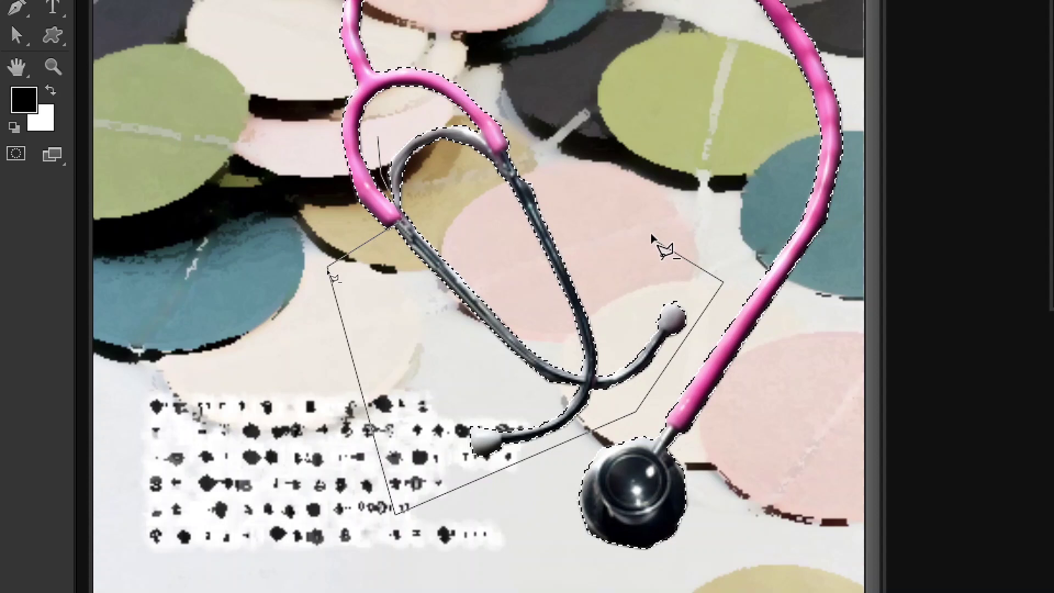
{"action": "left_click", "coordinate": [519, 139]}
{"action": "left_click", "coordinate": [393, 108]}
{"action": "left_click", "coordinate": [376, 138]}
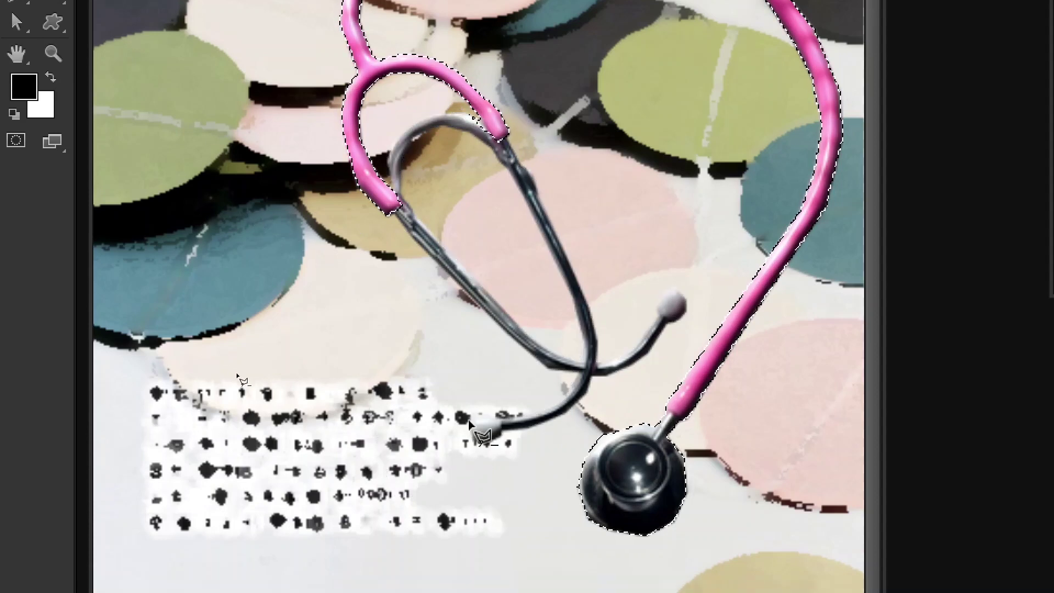
- Cut the chest piece out of the selection, leaving only the pink tubing
{"action": "left_click", "coordinate": [628, 399]}
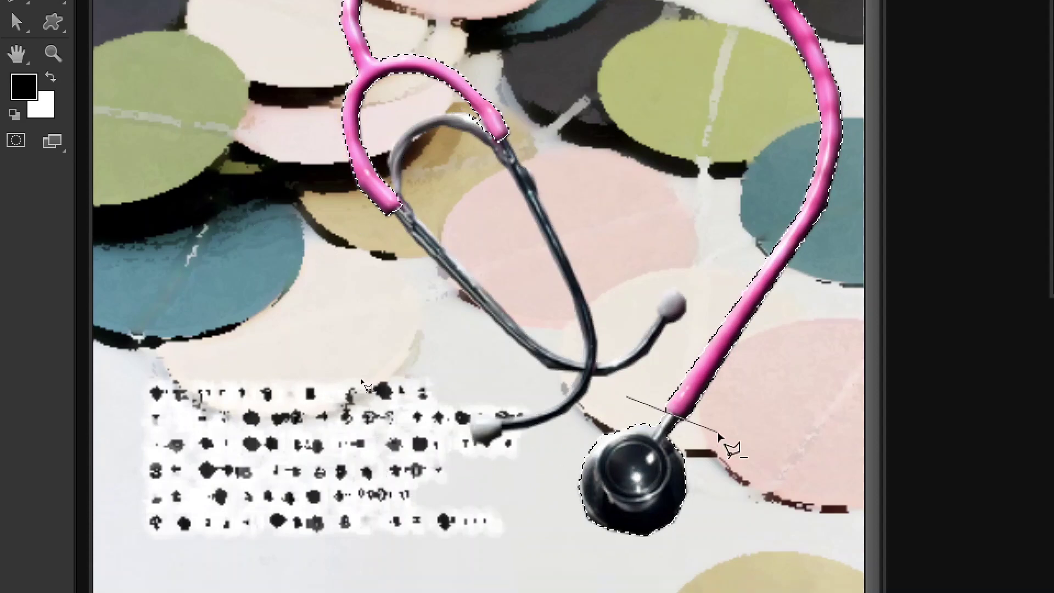
{"action": "left_click", "coordinate": [716, 432]}
{"action": "left_click", "coordinate": [697, 564]}
{"action": "left_click", "coordinate": [522, 564]}
{"action": "left_click", "coordinate": [529, 457]}
{"action": "left_click", "coordinate": [630, 335]}
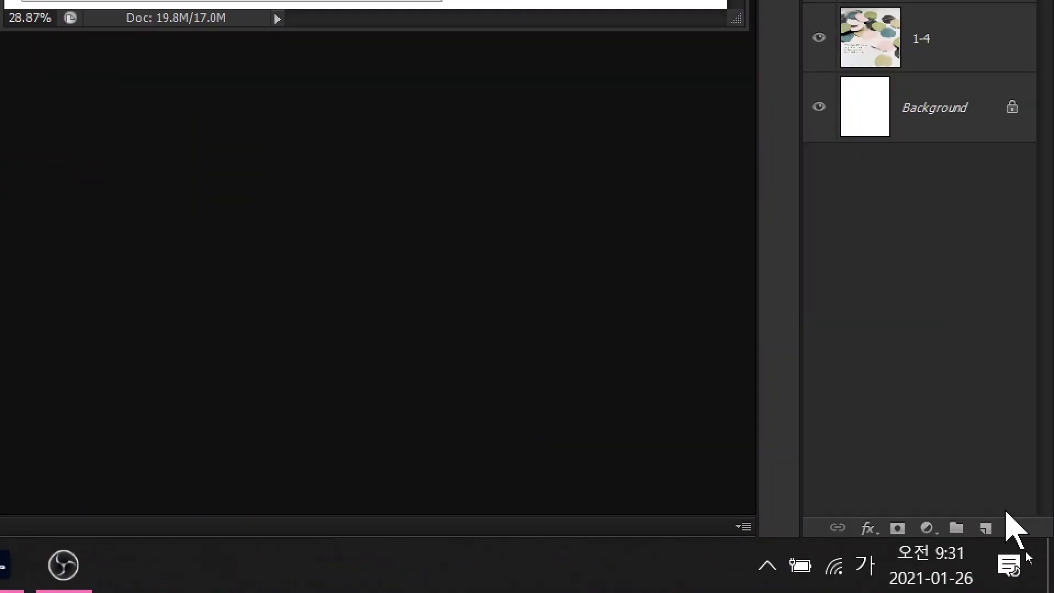
- Add a Hue/Saturation layer at Hue +99 to recolour the tubing, then reselect layer 1-5
{"action": "left_click", "coordinate": [926, 528]}
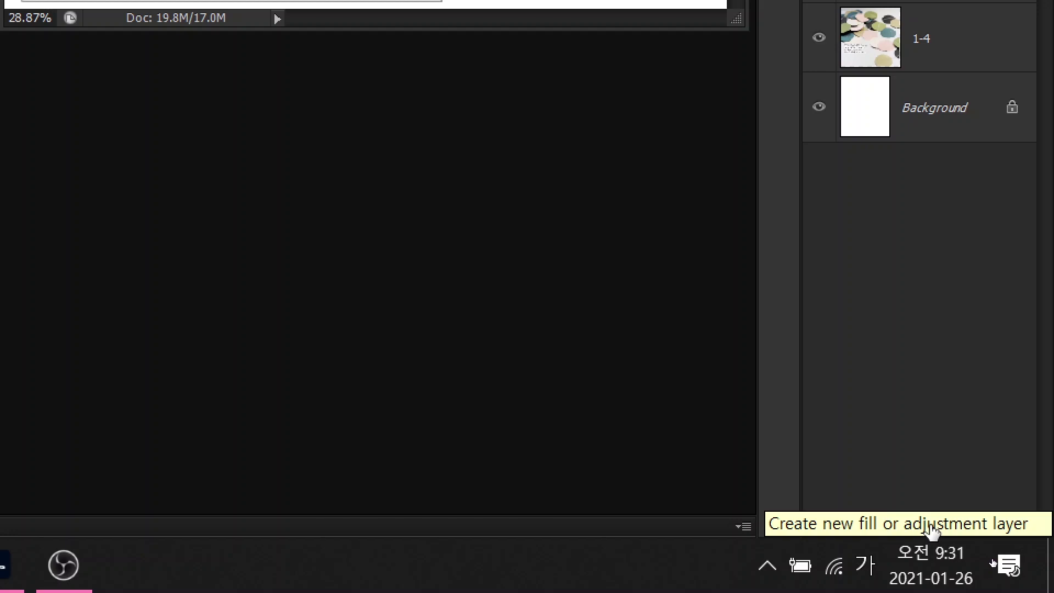
{"action": "left_click", "coordinate": [928, 529]}
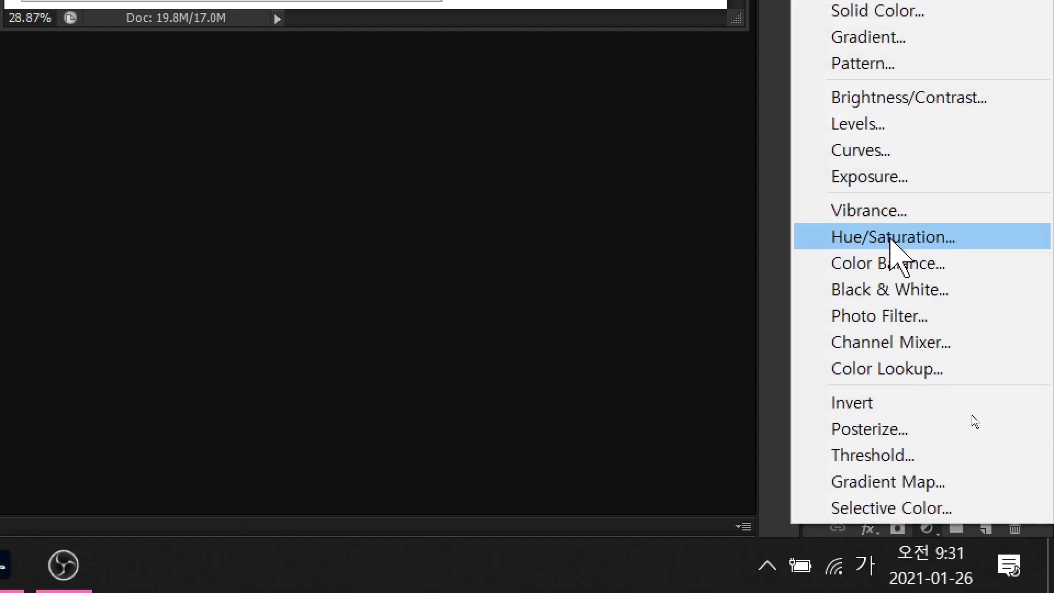
{"action": "left_click", "coordinate": [890, 240]}
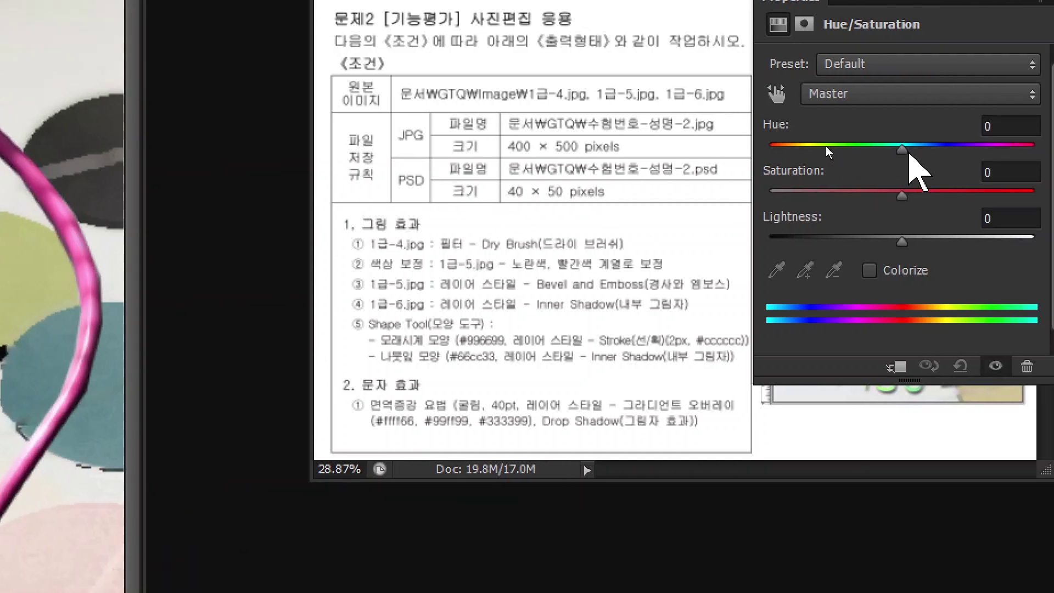
{"action": "left_click_drag", "start_coordinate": [997, 150], "coordinate": [1031, 148]}
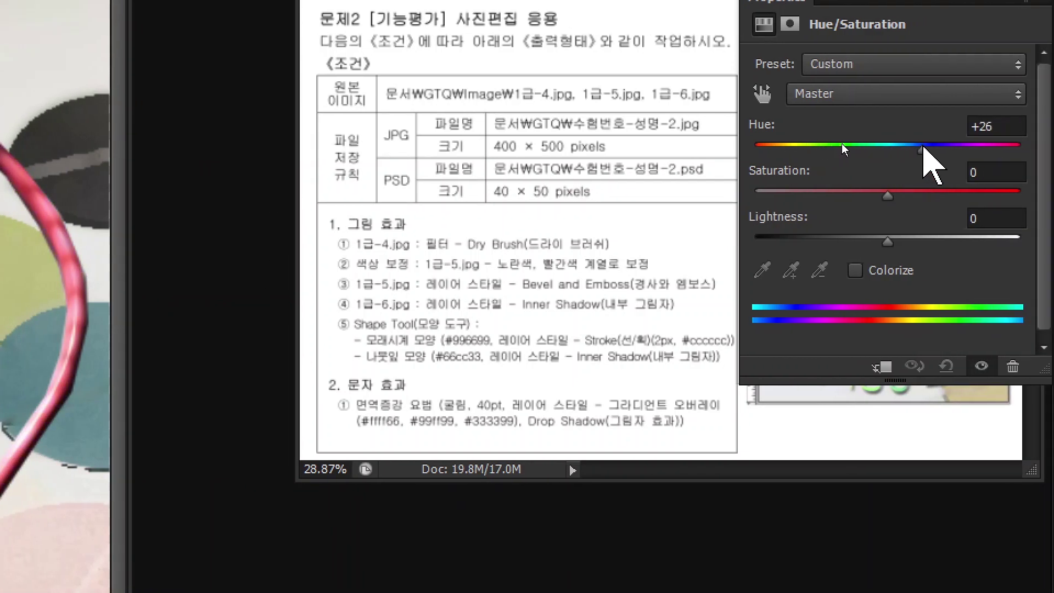
{"action": "left_click_drag", "start_coordinate": [923, 148], "coordinate": [976, 153]}
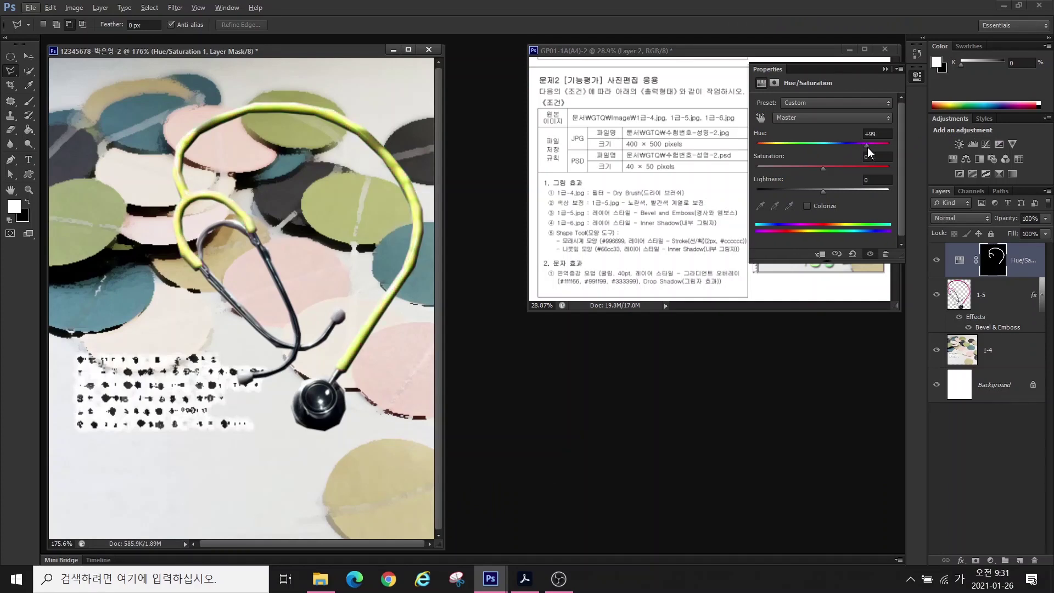
{"action": "key", "text": "alt+bracketleft"}
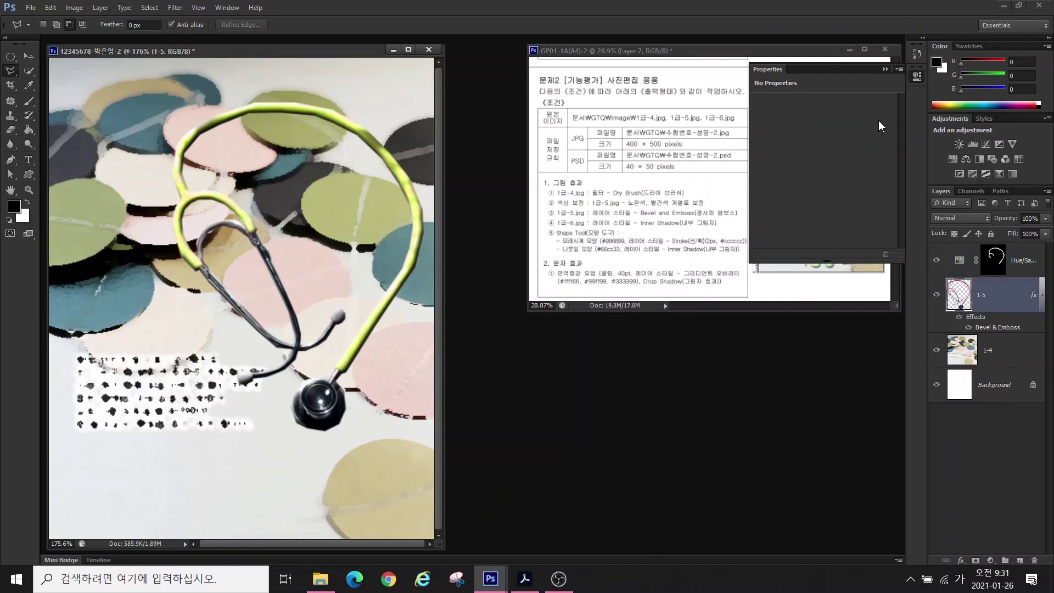
{"action": "left_click", "coordinate": [883, 70]}
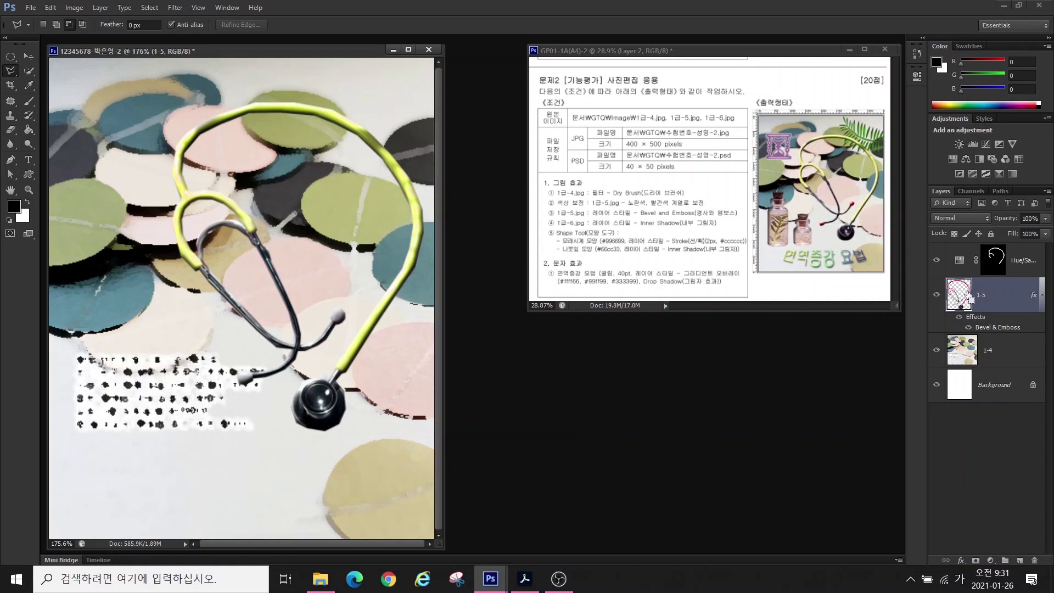
- Load layer 1-5's pixels as a selection and set the Polygonal Lasso to Subtract
{"action": "left_click", "coordinate": [960, 296]}
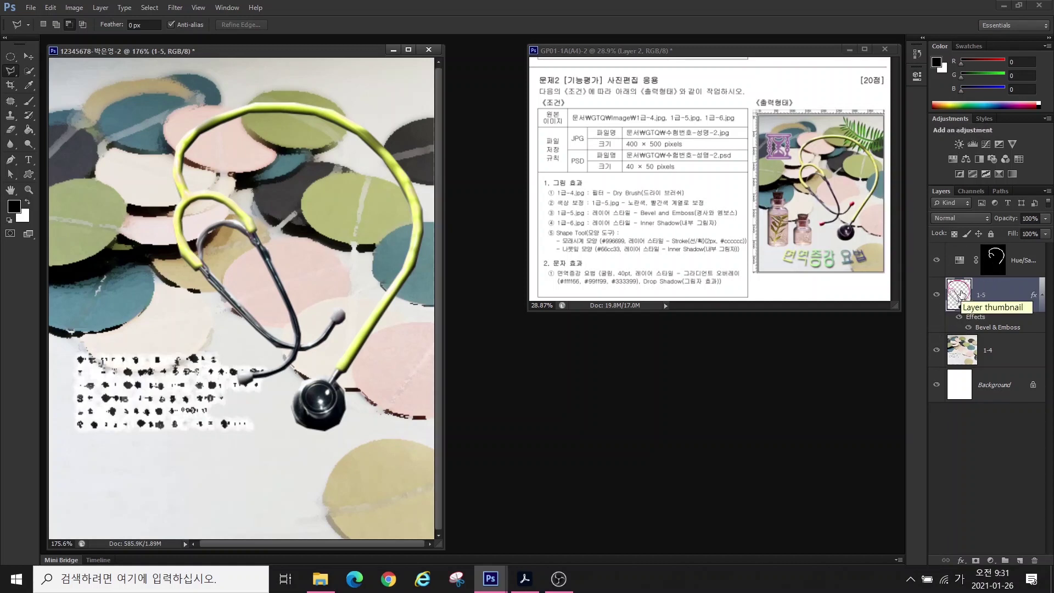
{"action": "left_click", "coordinate": [960, 296], "text": "ctrl"}
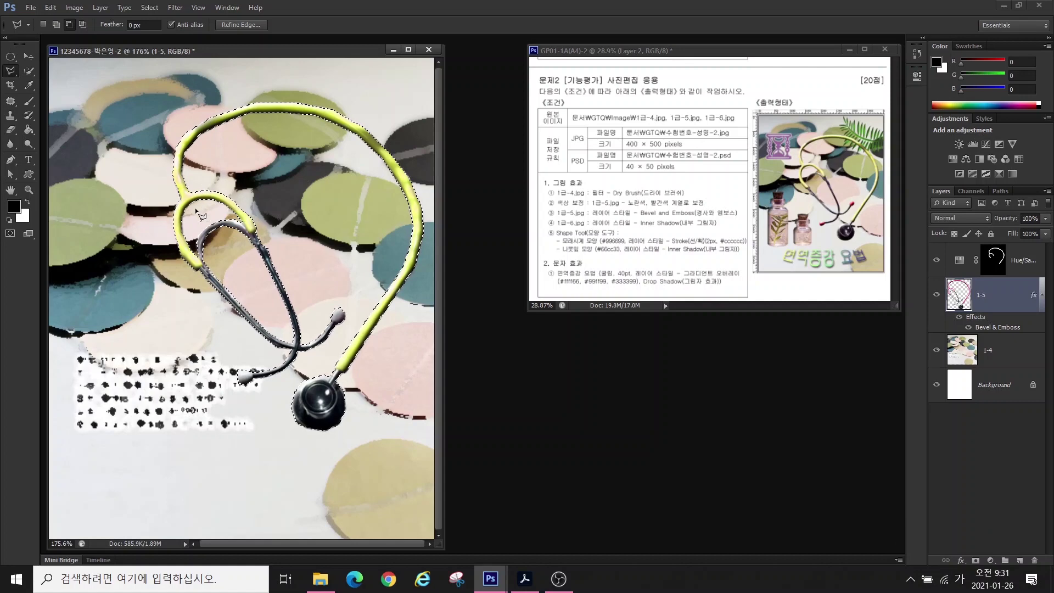
{"action": "left_click", "coordinate": [15, 72]}
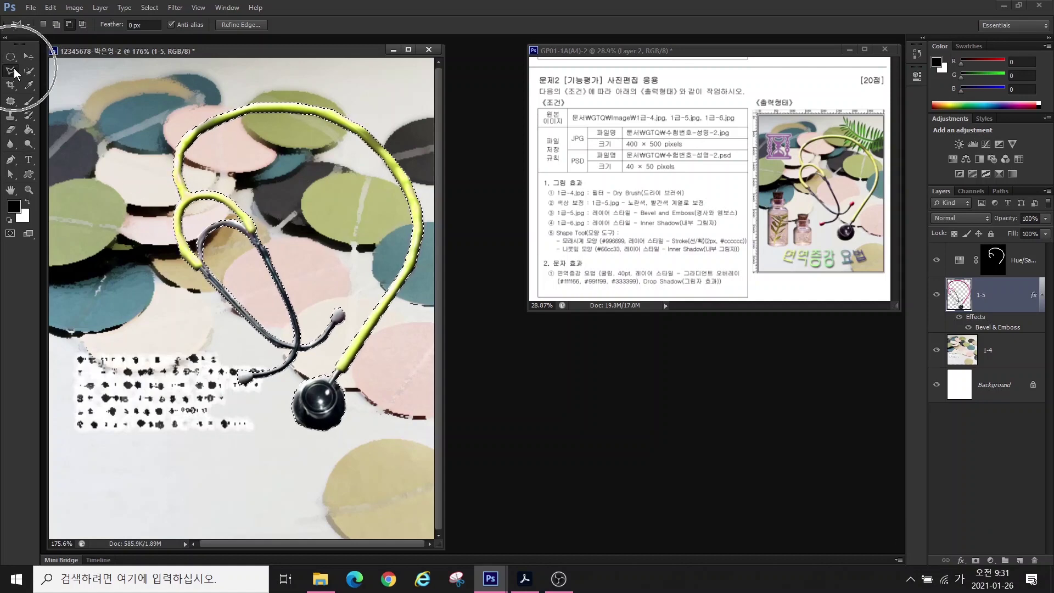
{"action": "left_click", "coordinate": [71, 25]}
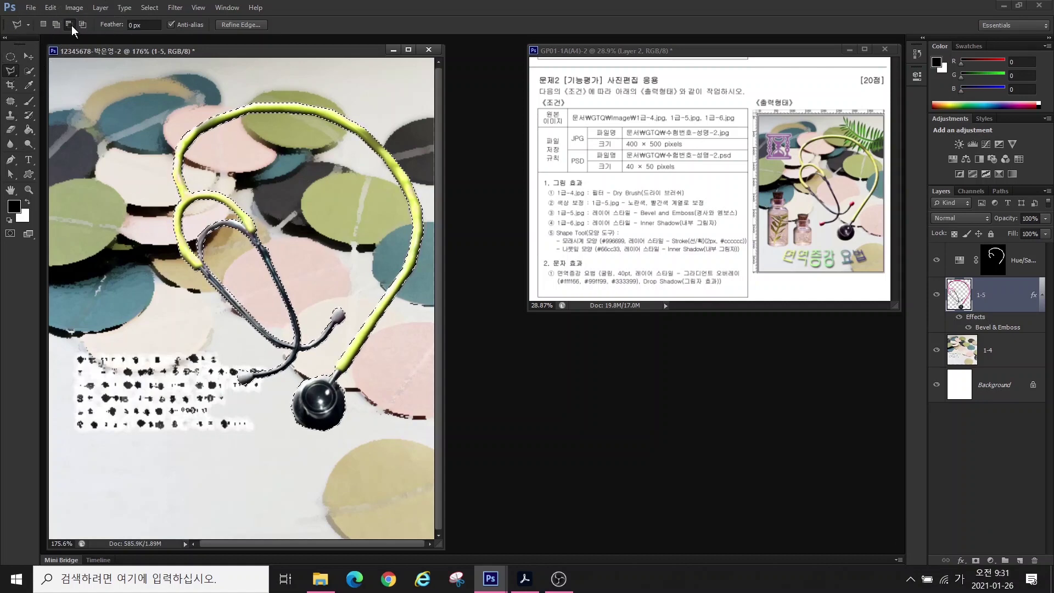
- Lasso away the tubing so only the two earpiece tips stay selected
{"action": "left_click", "coordinate": [243, 344]}
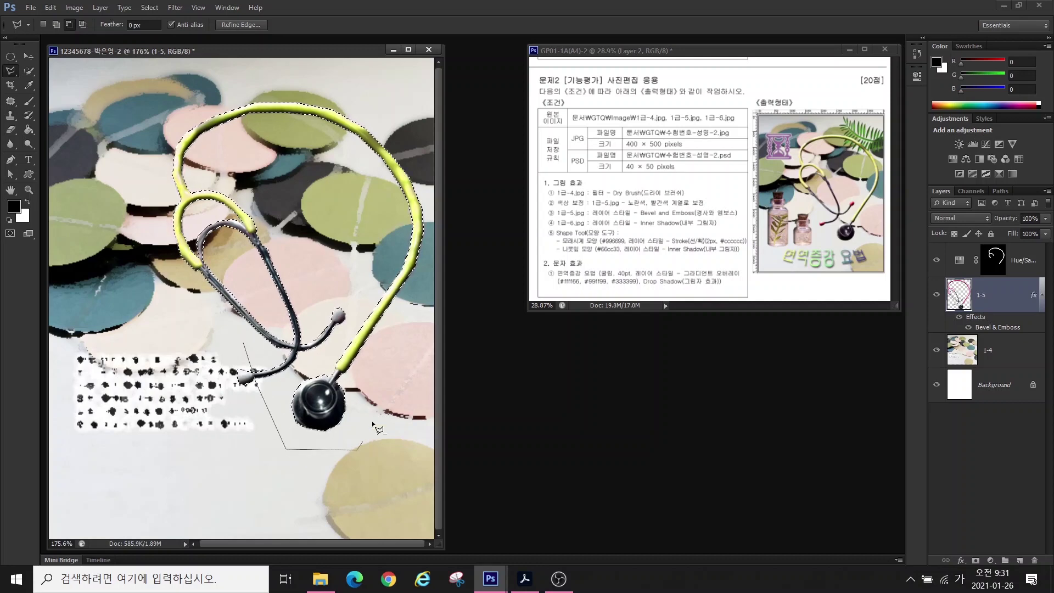
{"action": "left_click", "coordinate": [318, 316]}
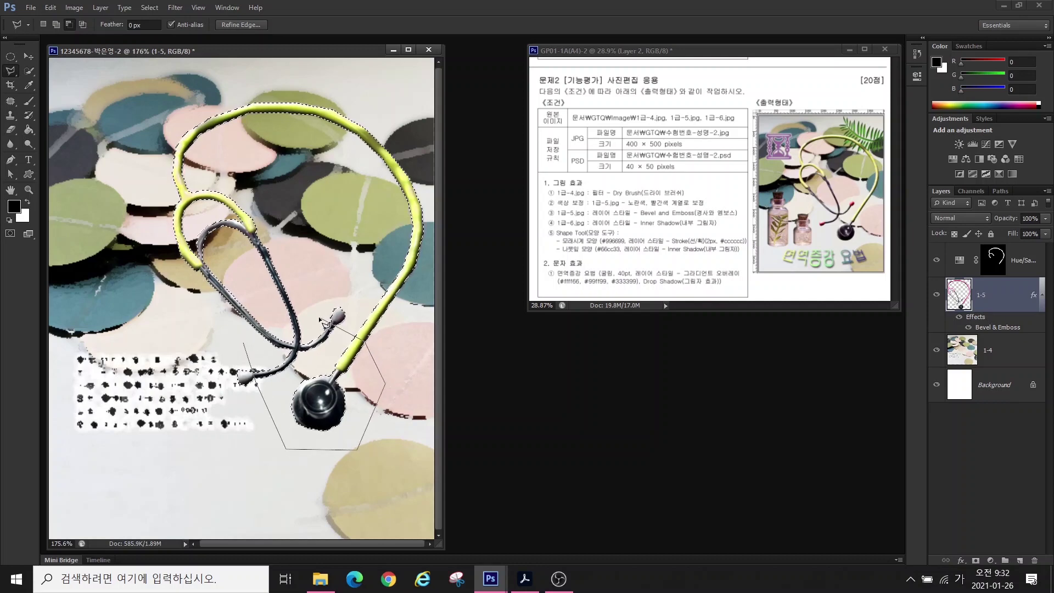
{"action": "left_click", "coordinate": [243, 344]}
{"action": "left_click", "coordinate": [317, 328]}
{"action": "left_click", "coordinate": [244, 352]}
{"action": "left_click", "coordinate": [130, 261]}
{"action": "left_click", "coordinate": [128, 172]}
{"action": "left_click", "coordinate": [171, 89]}
{"action": "left_click", "coordinate": [321, 71]}
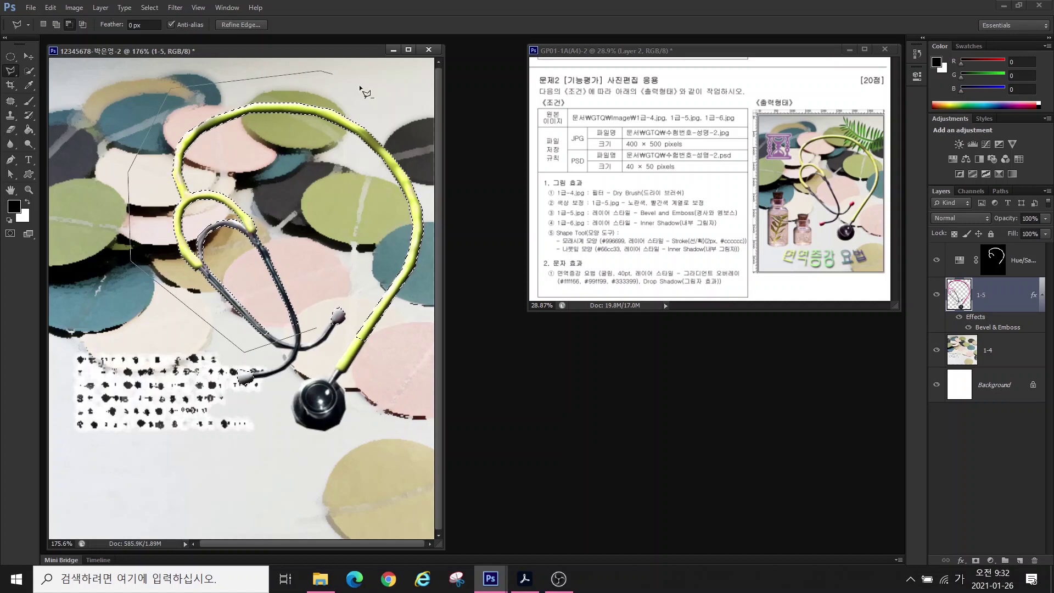
{"action": "left_click", "coordinate": [317, 330]}
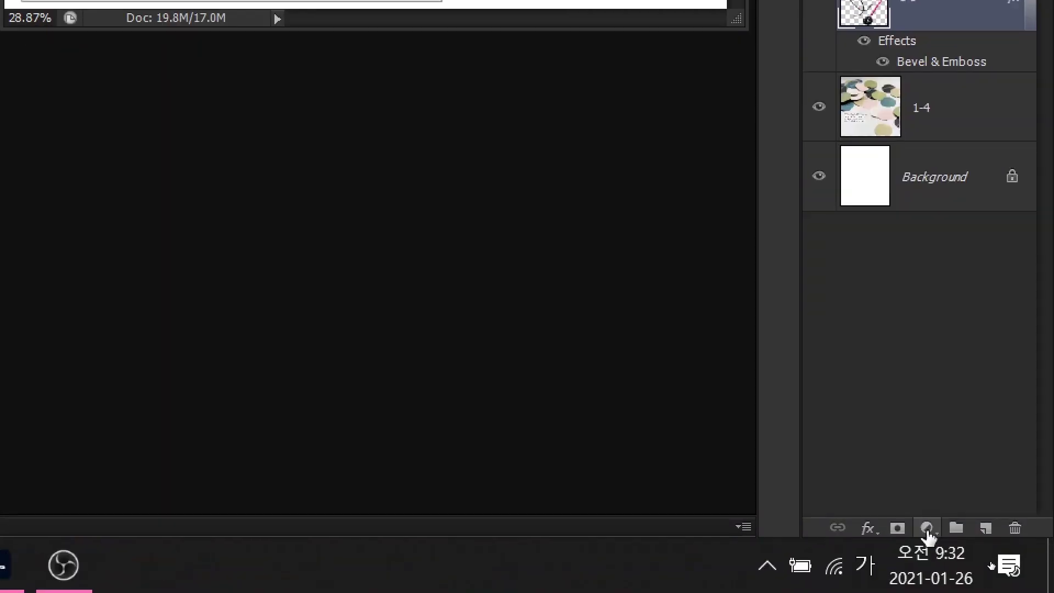
- Add a second Hue/Saturation layer with Colorize on, Hue 0 and Saturation 93 for red earpieces
{"action": "left_click", "coordinate": [926, 529]}
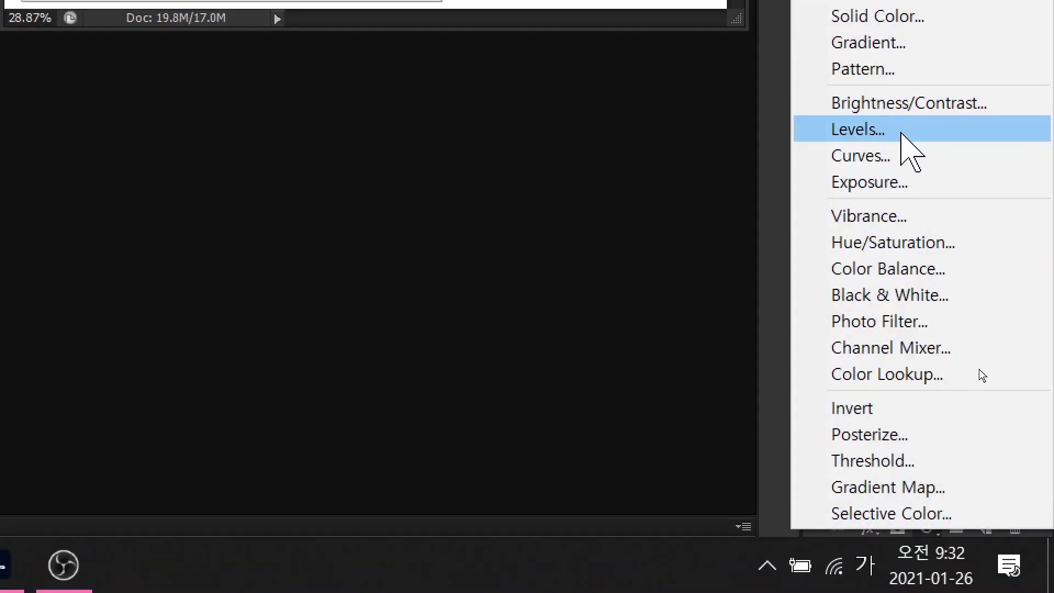
{"action": "left_click", "coordinate": [903, 241]}
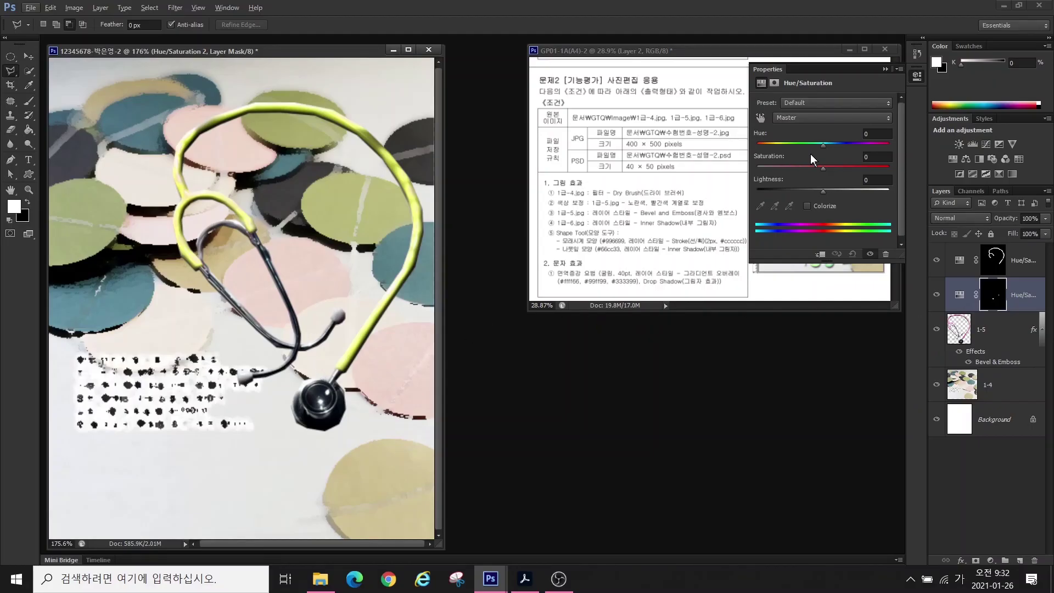
{"action": "left_click_drag", "start_coordinate": [822, 145], "coordinate": [790, 168]}
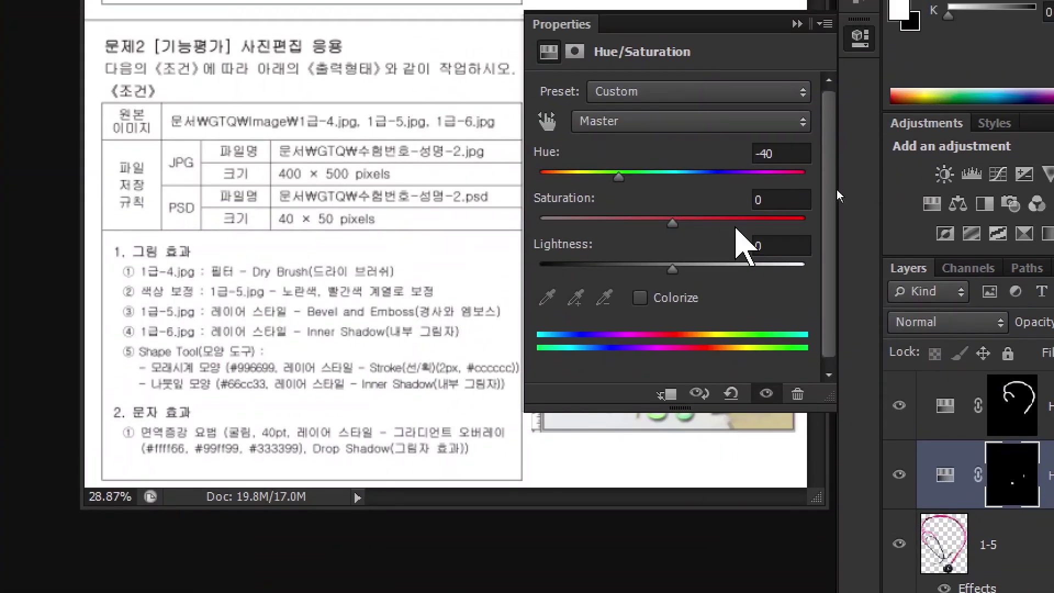
{"action": "left_click", "coordinate": [639, 297]}
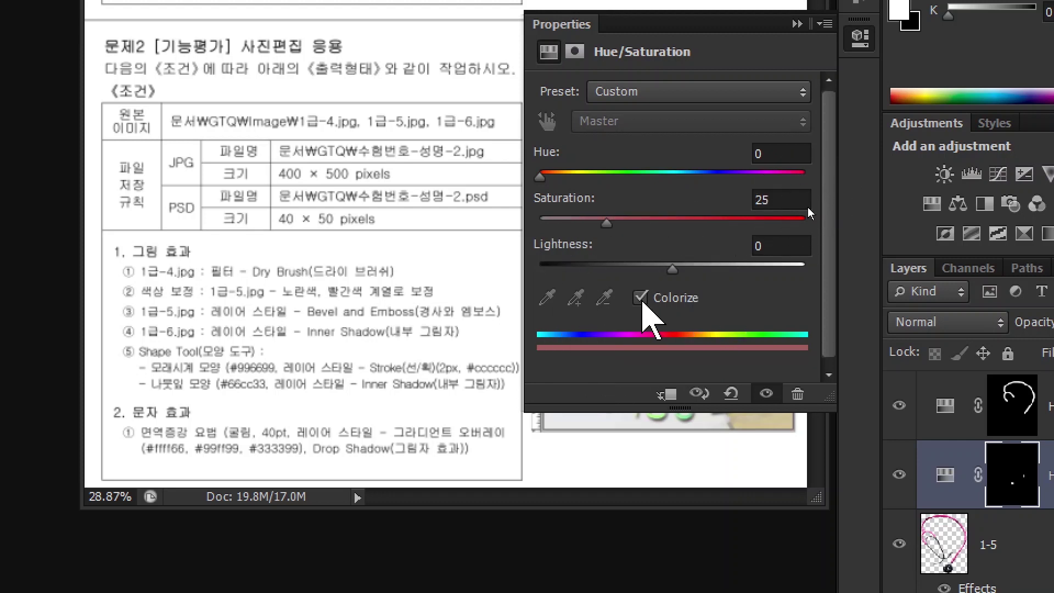
{"action": "left_click_drag", "start_coordinate": [540, 172], "coordinate": [575, 172]}
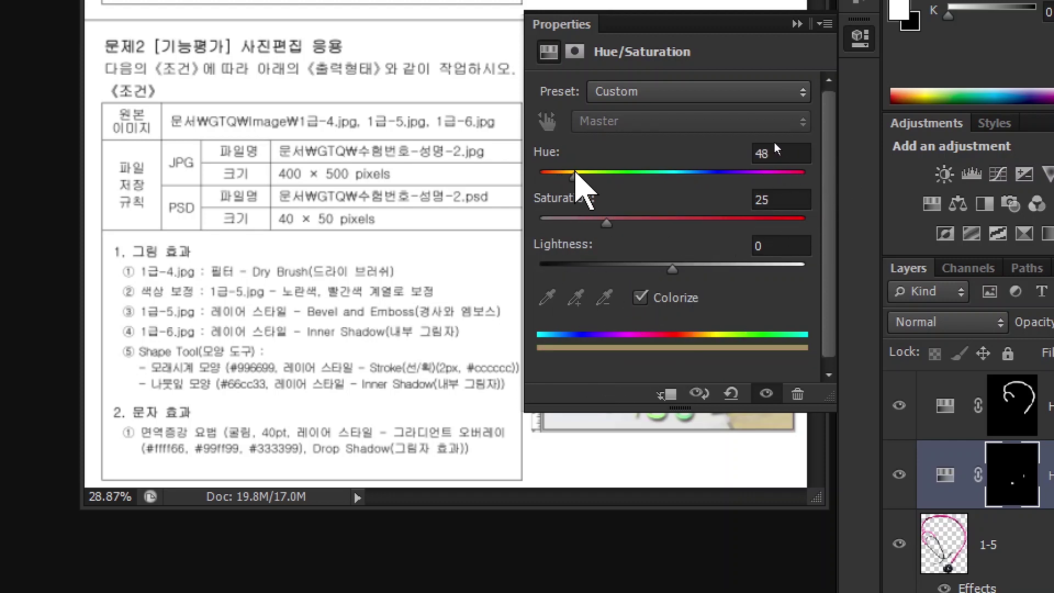
{"action": "left_click_drag", "start_coordinate": [606, 222], "coordinate": [674, 220]}
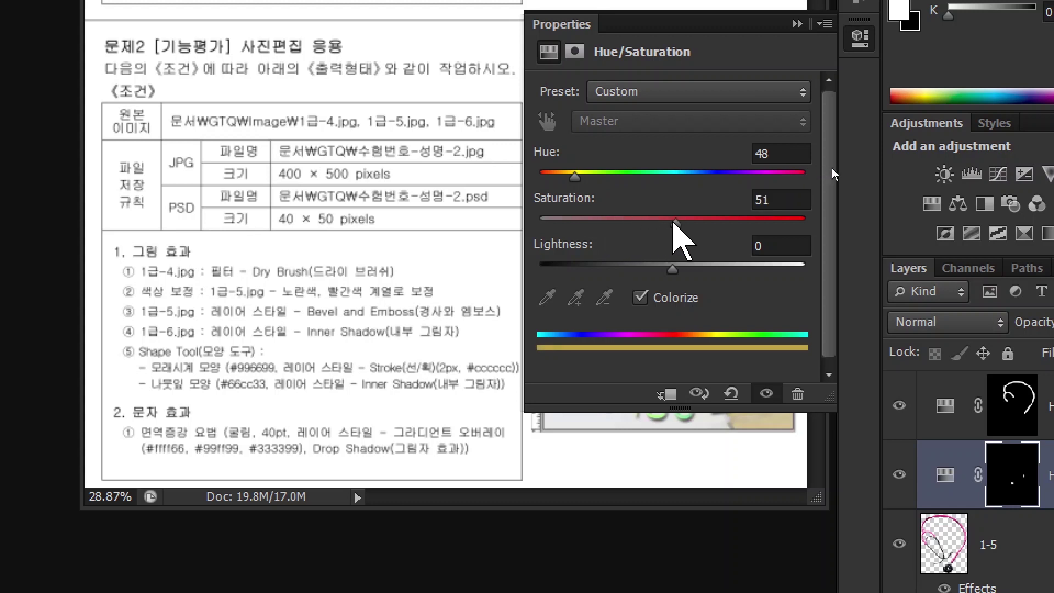
{"action": "left_click", "coordinate": [794, 219]}
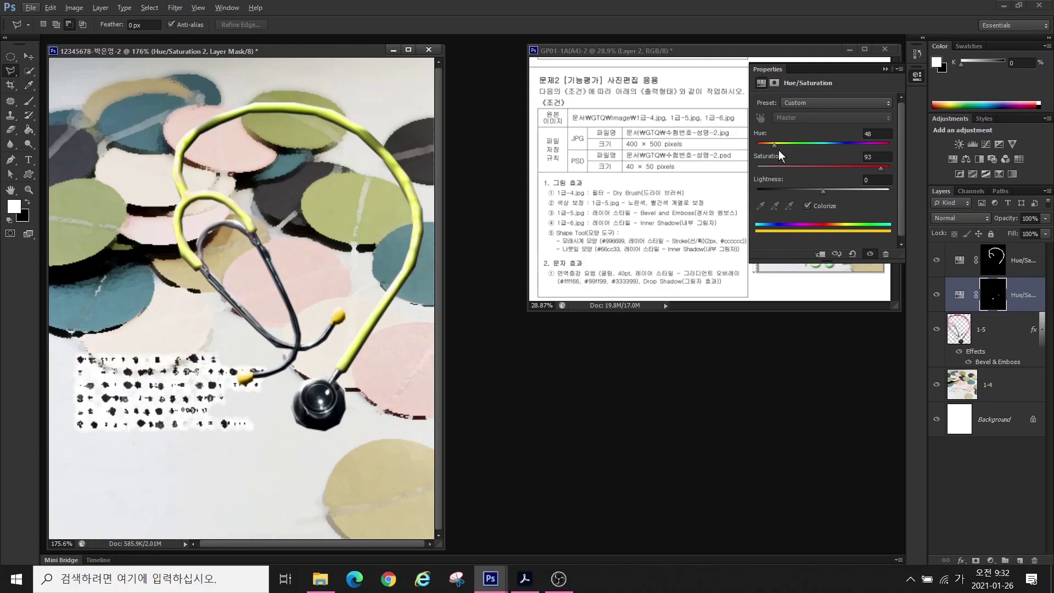
{"action": "left_click_drag", "start_coordinate": [775, 147], "coordinate": [742, 147]}
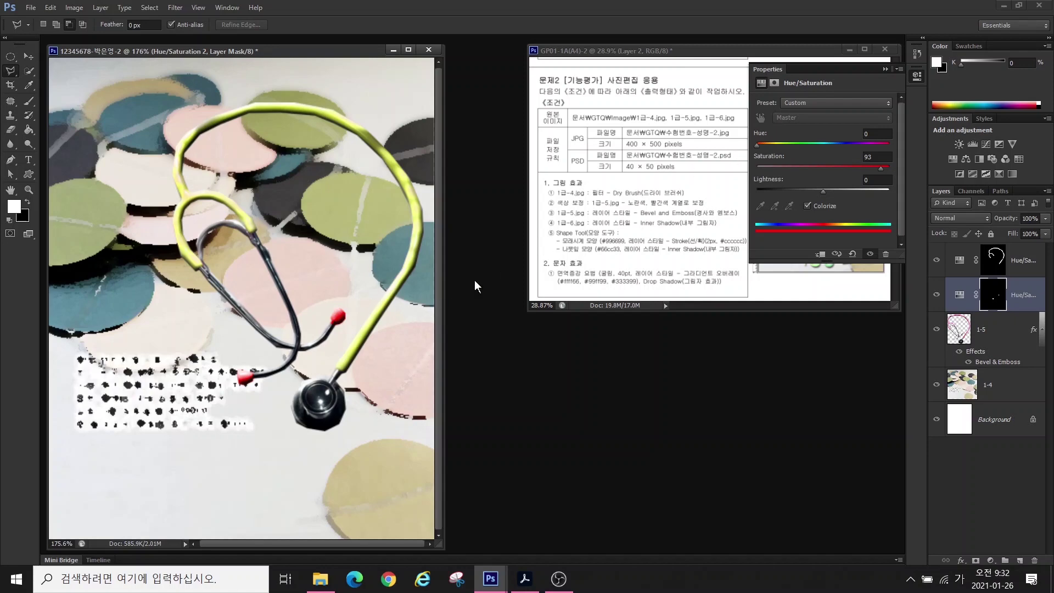
{"action": "key", "text": "ctrl+o"}
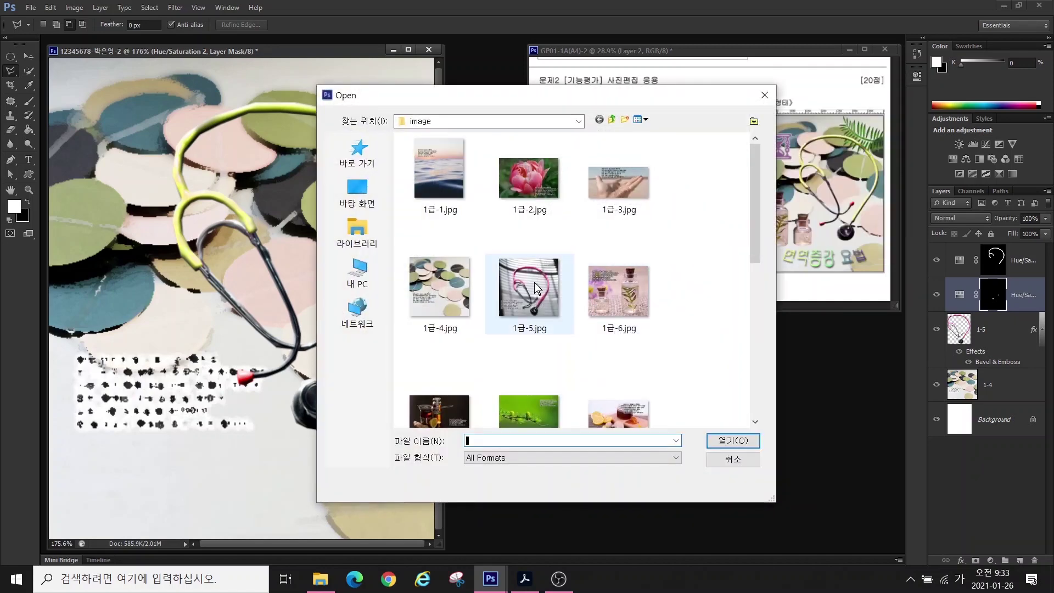
- Open 1급-6.jpg and move its window to the lower right of the workspace
{"action": "left_click", "coordinate": [606, 282]}
{"action": "left_click", "coordinate": [733, 440]}
{"action": "left_click_drag", "start_coordinate": [163, 67], "coordinate": [589, 276]}
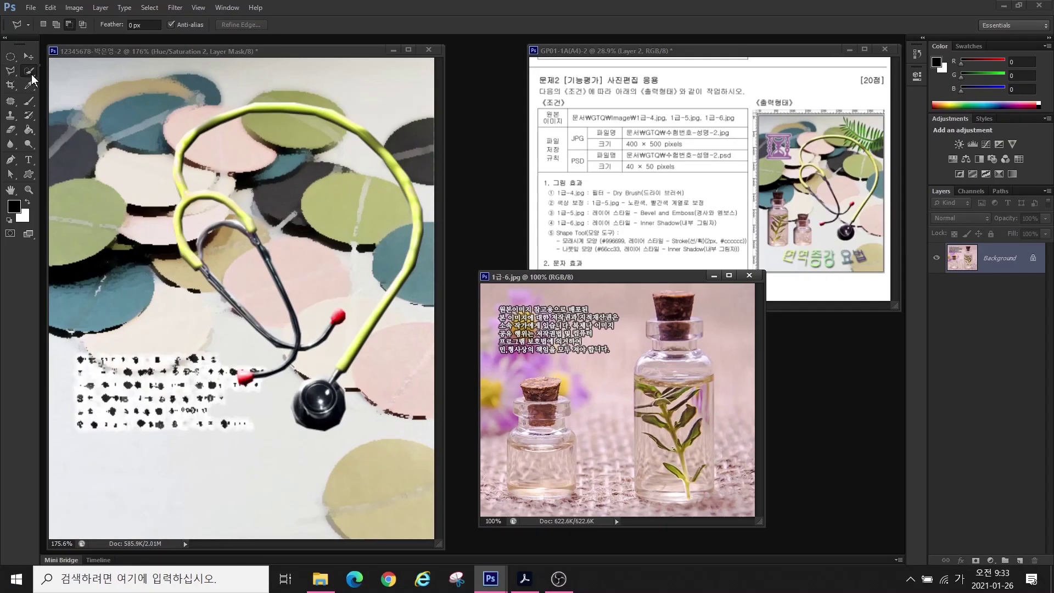
{"action": "left_click", "coordinate": [31, 74]}
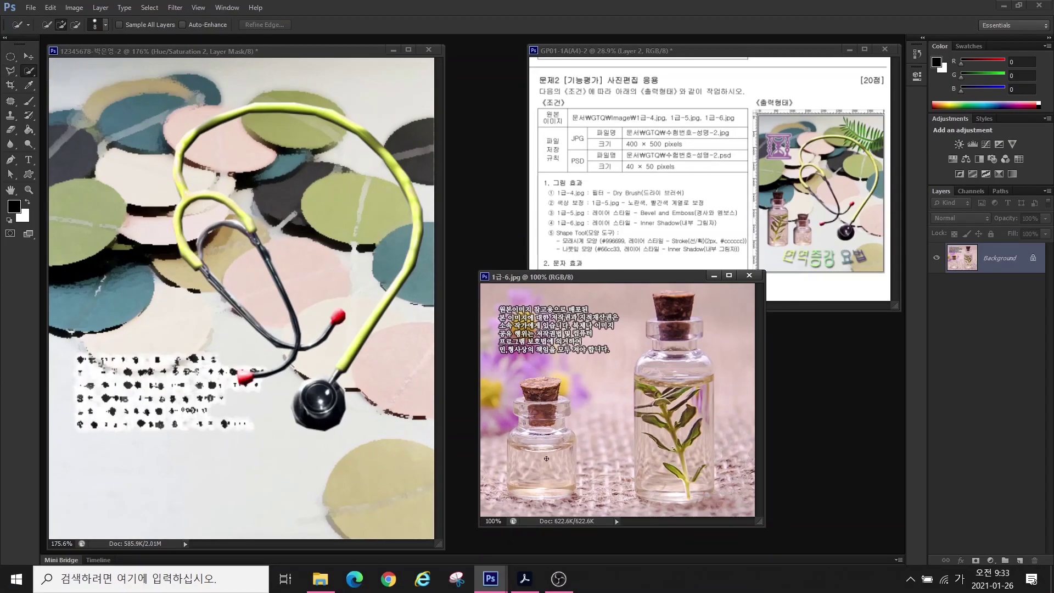
- Quick-select the small bottle's neck and cork, extending the selection over both bottles
{"action": "left_click_drag", "start_coordinate": [546, 458], "coordinate": [548, 380]}
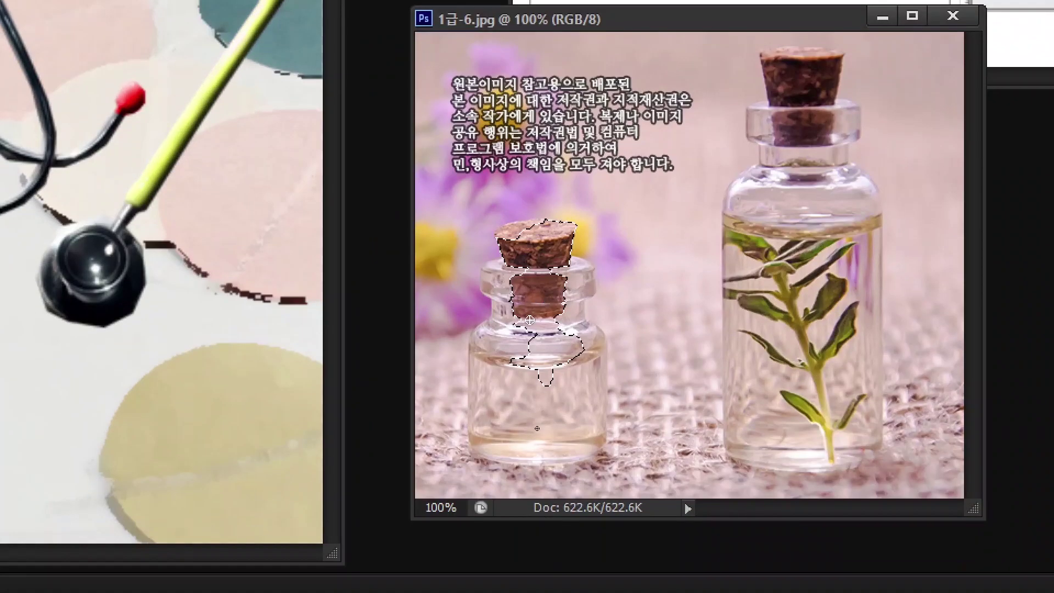
{"action": "left_click_drag", "start_coordinate": [555, 429], "coordinate": [524, 401]}
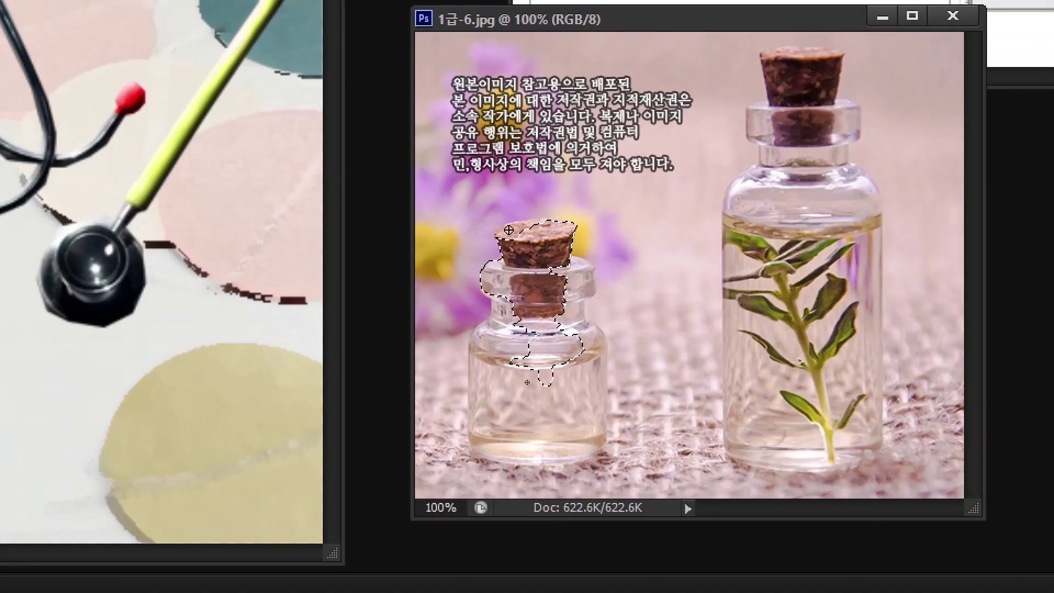
{"action": "left_click_drag", "start_coordinate": [573, 310], "coordinate": [548, 428]}
{"action": "mouse_move", "coordinate": [785, 132]}
{"action": "left_mouse_down"}
{"action": "mouse_move", "coordinate": [806, 384]}
{"action": "mouse_move", "coordinate": [785, 141]}
{"action": "left_mouse_up"}
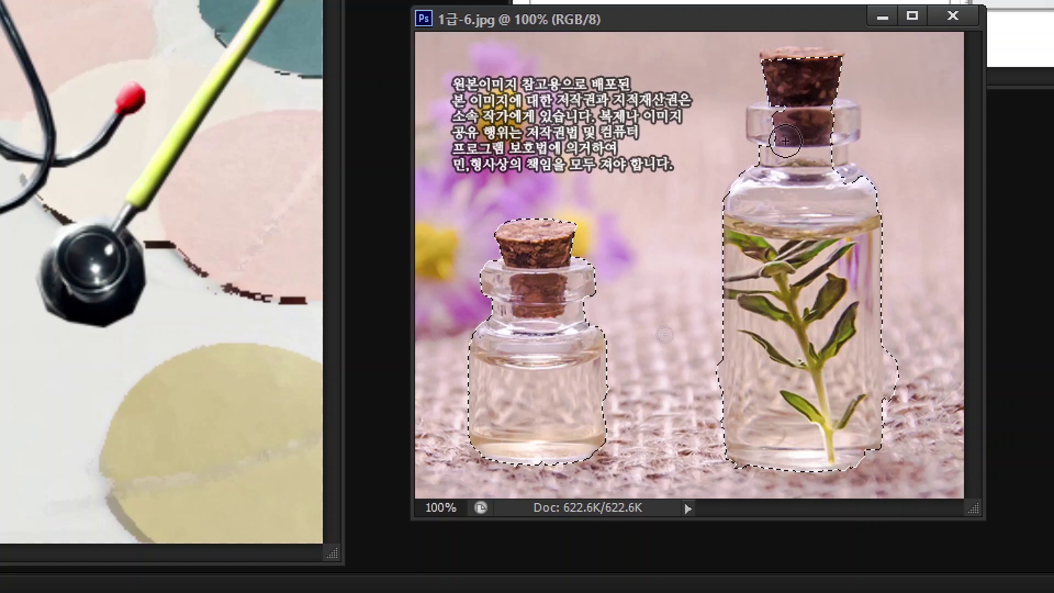
- Add the large bottle's outline to the selection with the Polygonal Lasso
{"action": "key", "text": "l"}
{"action": "key", "text": "ctrl+0"}
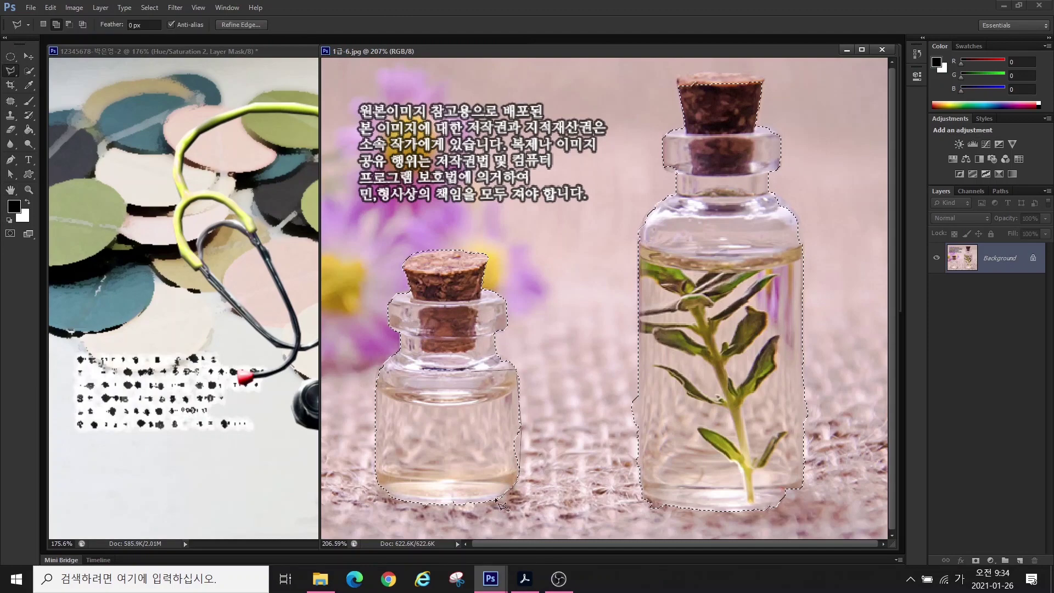
{"action": "left_click", "coordinate": [747, 218]}
{"action": "left_click", "coordinate": [774, 193]}
{"action": "left_click", "coordinate": [800, 234]}
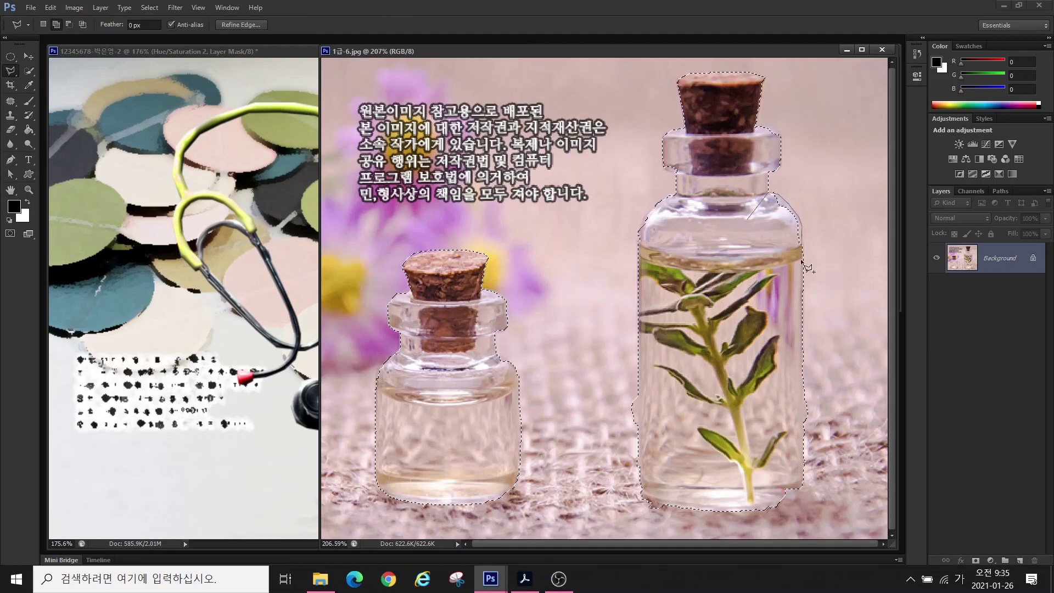
{"action": "left_click", "coordinate": [799, 437]}
{"action": "left_click", "coordinate": [639, 510]}
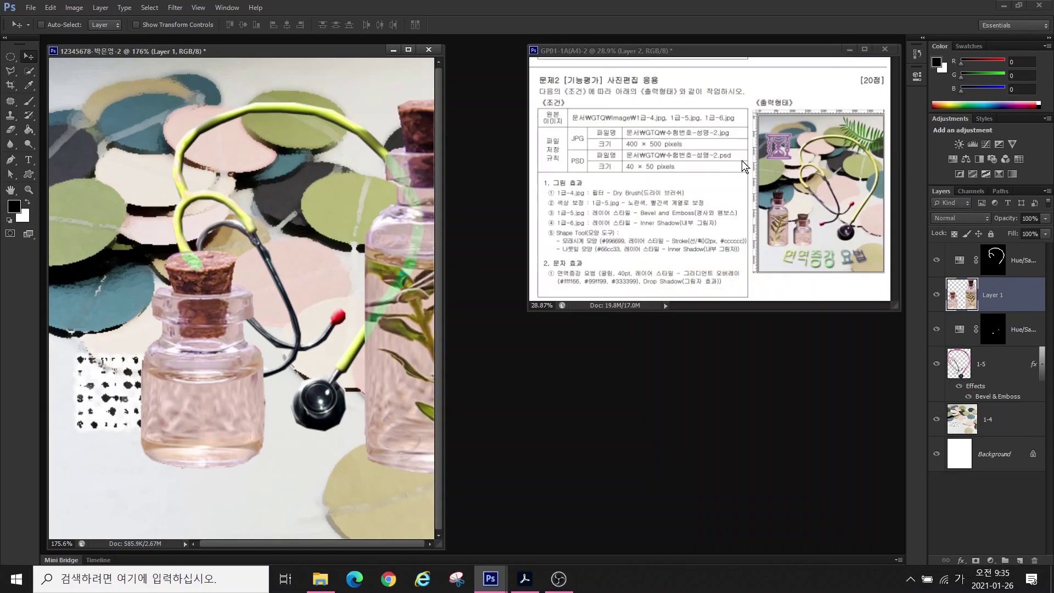
- Scale the pasted bottles down and move them toward the poster's lower left
{"action": "key", "text": "ctrl+t"}
{"action": "left_click_drag", "start_coordinate": [430, 100], "coordinate": [254, 300]}
{"action": "left_click_drag", "start_coordinate": [236, 417], "coordinate": [214, 392]}
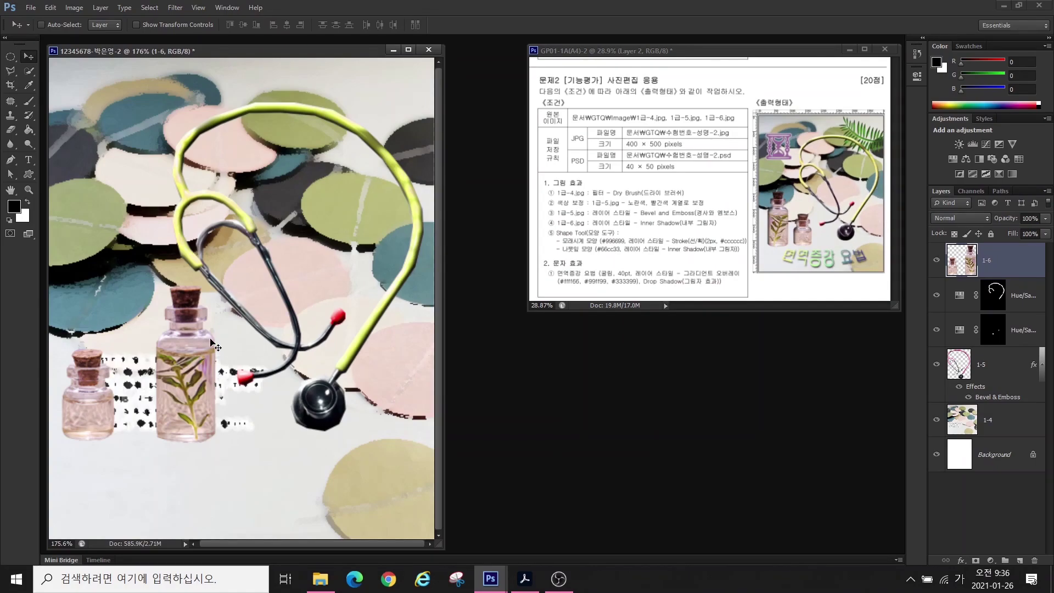
- Flip the bottles layer horizontally so the large bottle stands on the left
{"action": "key", "text": "ctrl+t"}
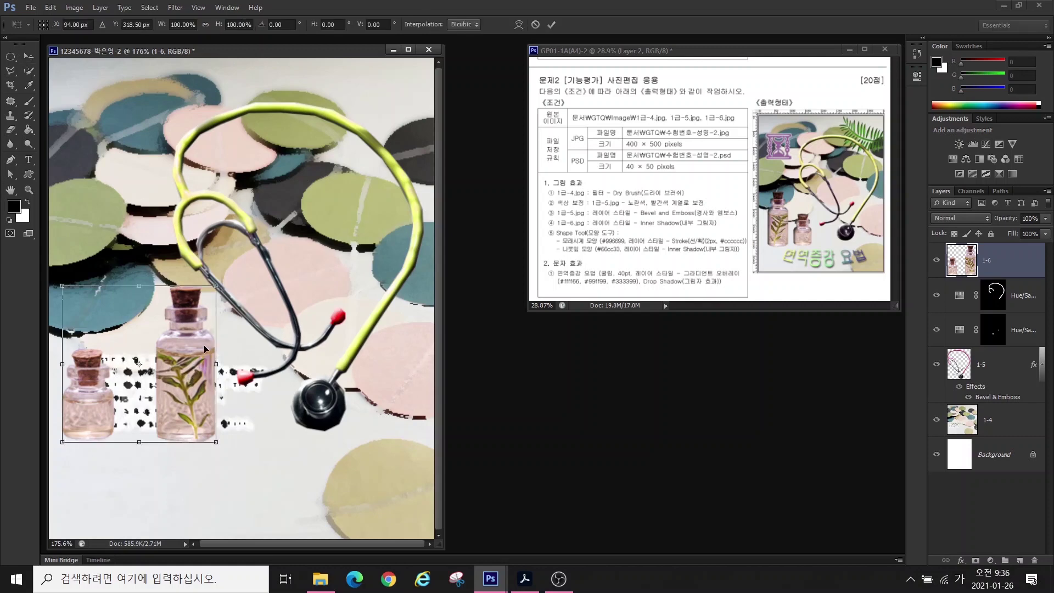
{"action": "left_click_drag", "start_coordinate": [231, 278], "coordinate": [206, 333]}
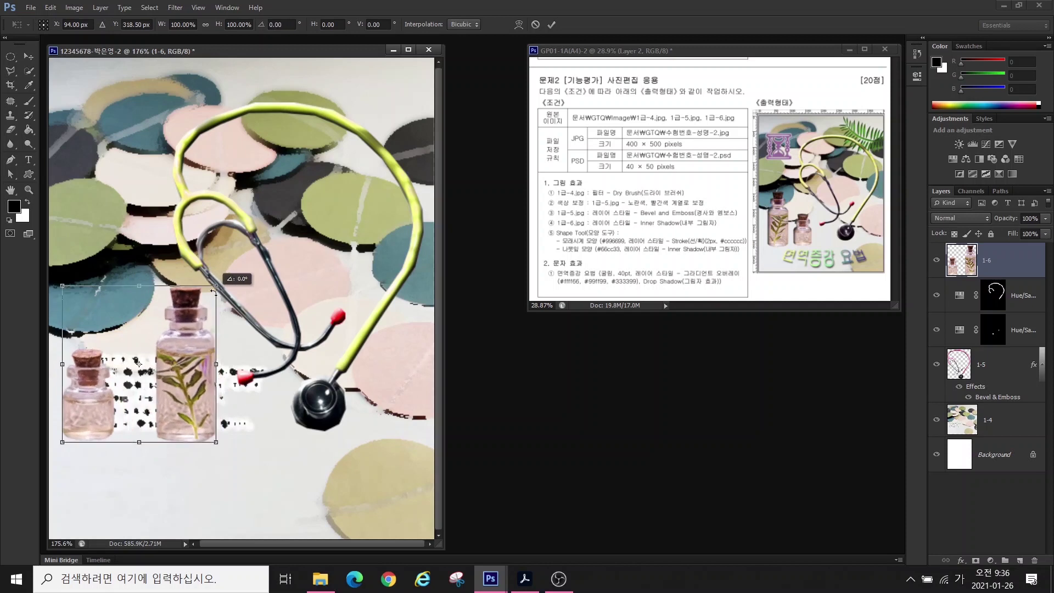
{"action": "right_click", "coordinate": [172, 347]}
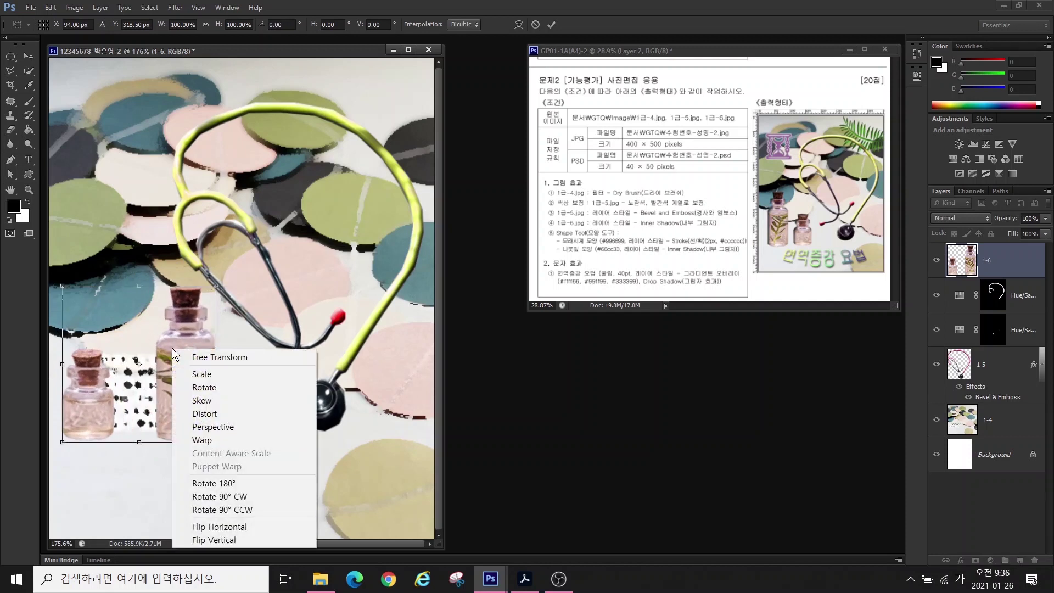
{"action": "left_click", "coordinate": [205, 525]}
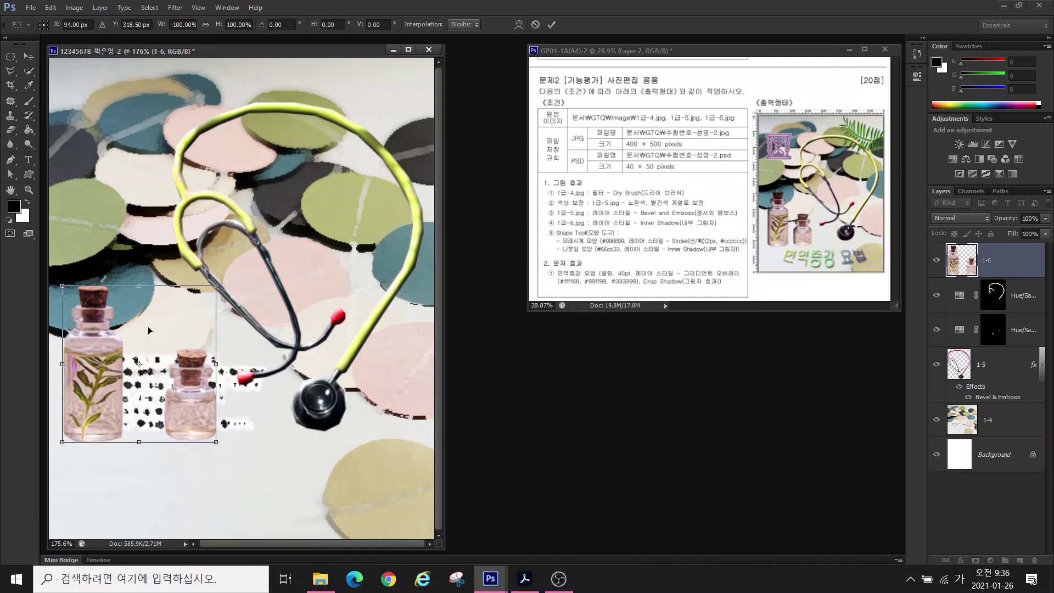
{"action": "key", "text": "Return"}
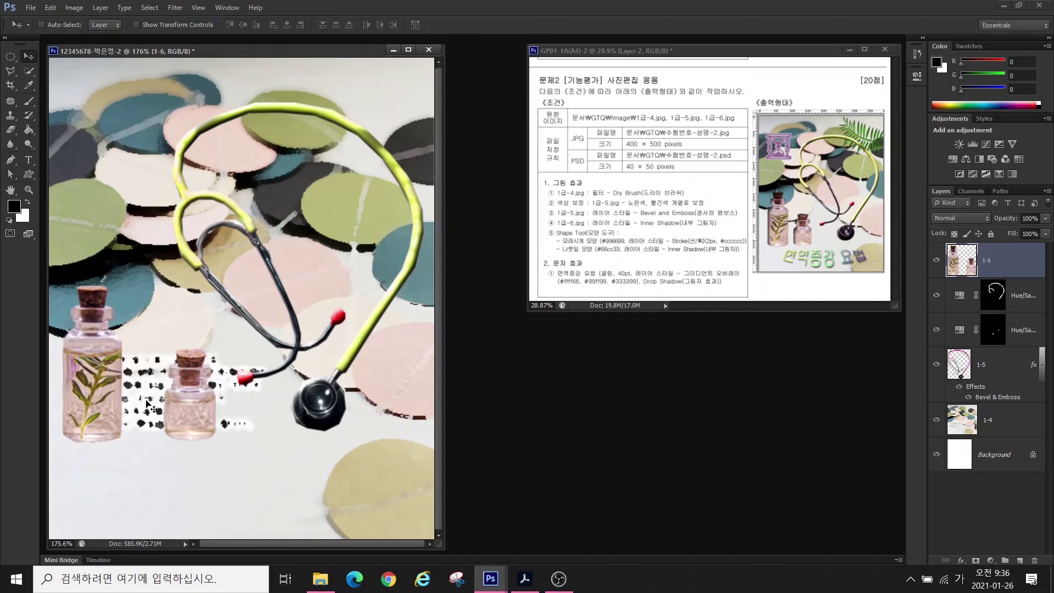
- Turn on rulers and nudge the bottles slightly right and down
{"action": "left_click", "coordinate": [198, 7]}
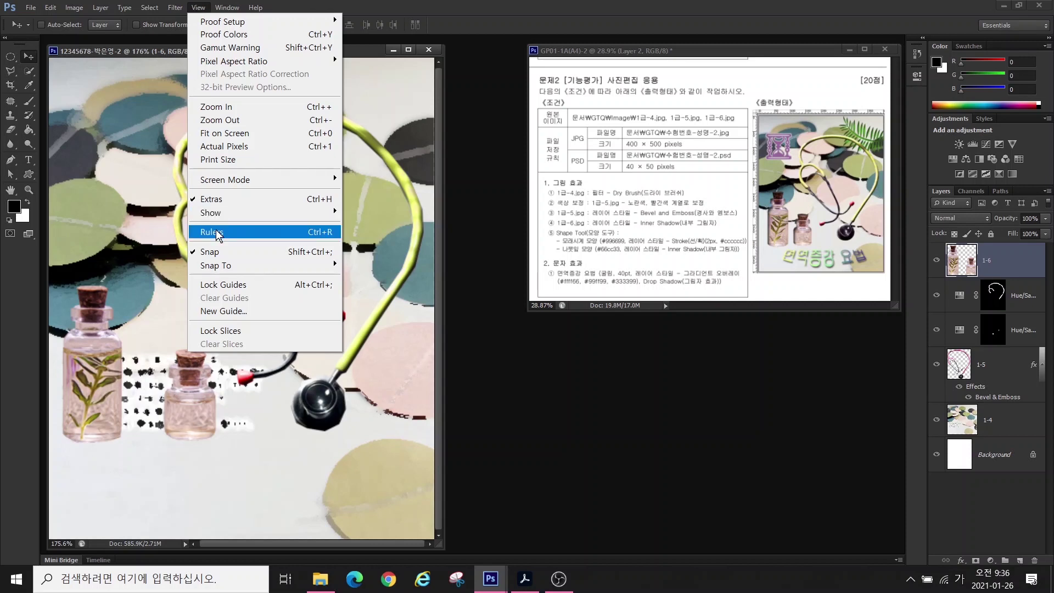
{"action": "left_click", "coordinate": [218, 235]}
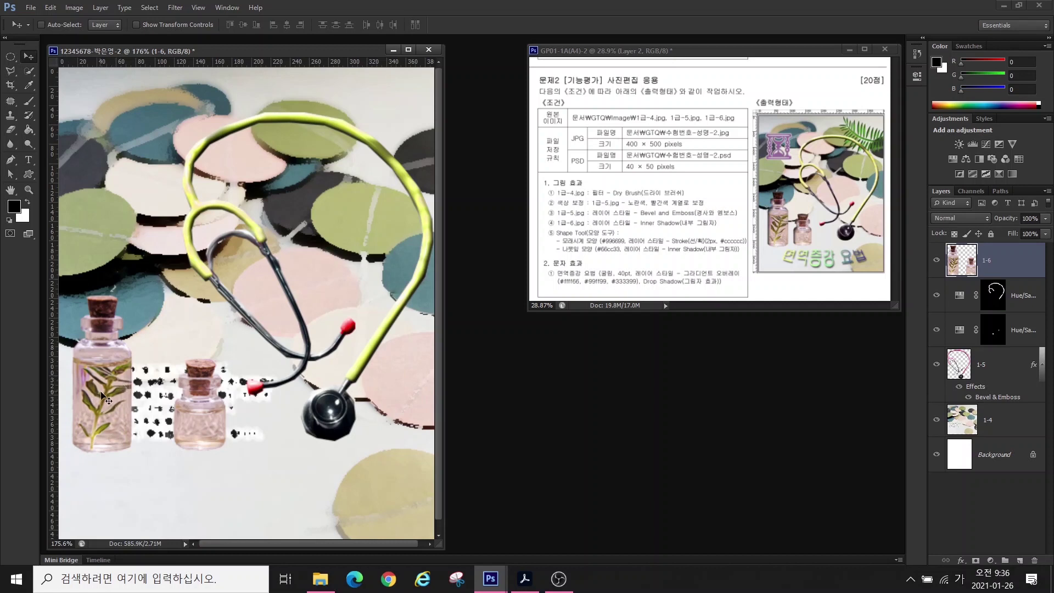
{"action": "left_click_drag", "start_coordinate": [105, 399], "coordinate": [111, 405]}
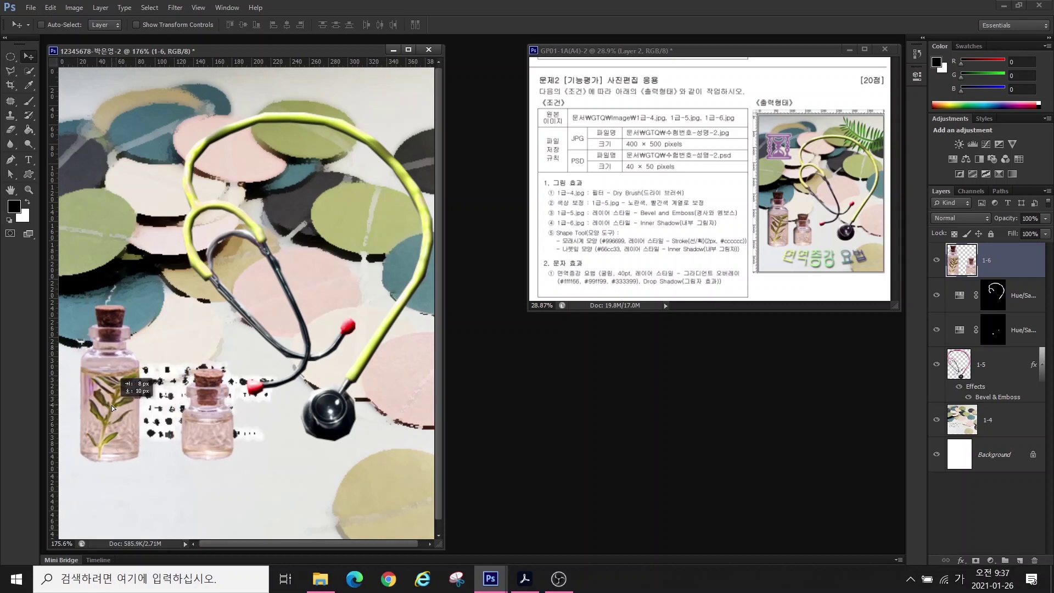
- Marquee the small bottle, move it left beside the large bottle, and deselect
{"action": "left_click", "coordinate": [11, 56]}
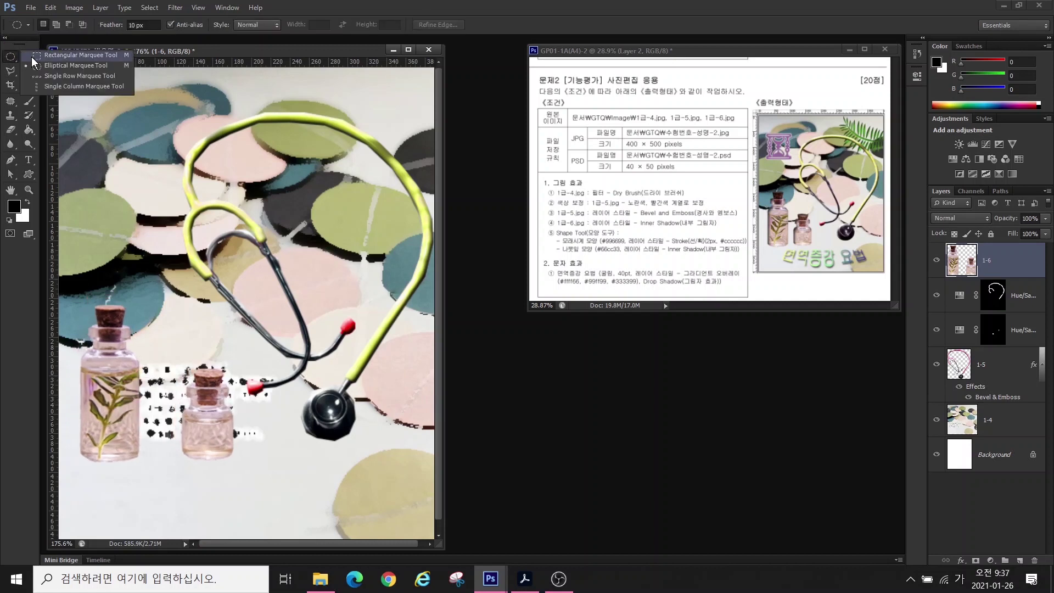
{"action": "left_click", "coordinate": [47, 57]}
{"action": "mouse_move", "coordinate": [152, 334]}
{"action": "left_mouse_down"}
{"action": "mouse_move", "coordinate": [249, 436]}
{"action": "mouse_move", "coordinate": [251, 476]}
{"action": "left_mouse_up"}
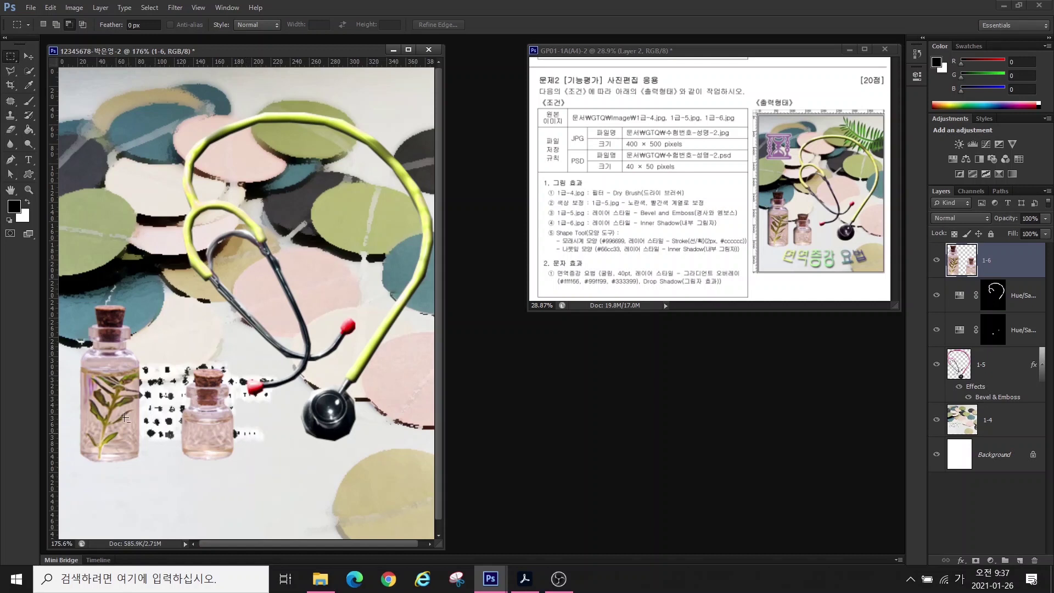
{"action": "left_click", "coordinate": [29, 56]}
{"action": "left_click_drag", "start_coordinate": [217, 403], "coordinate": [192, 407]}
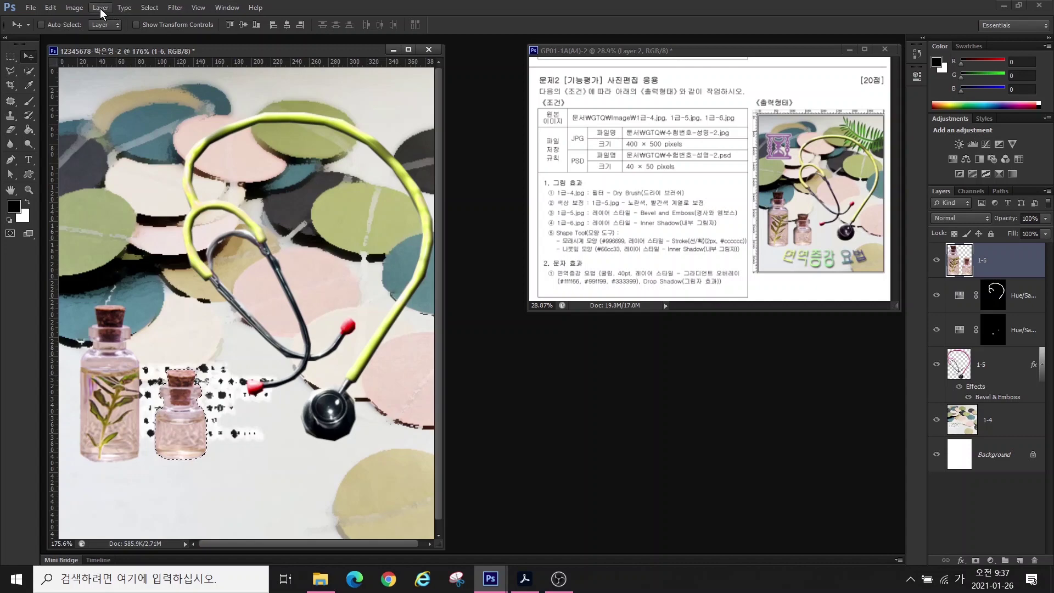
{"action": "left_click", "coordinate": [153, 8]}
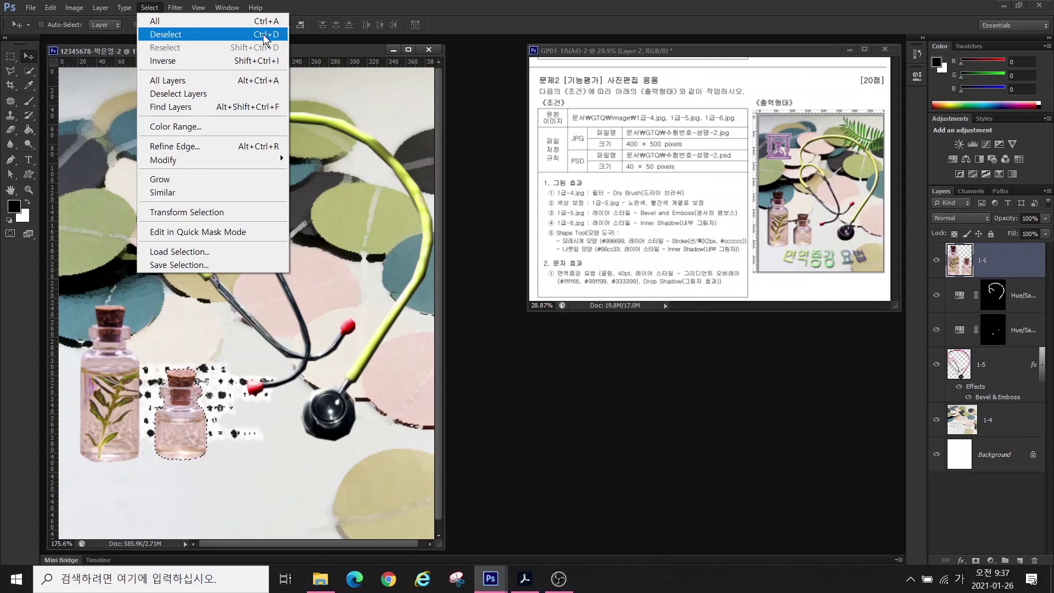
{"action": "left_click", "coordinate": [171, 34]}
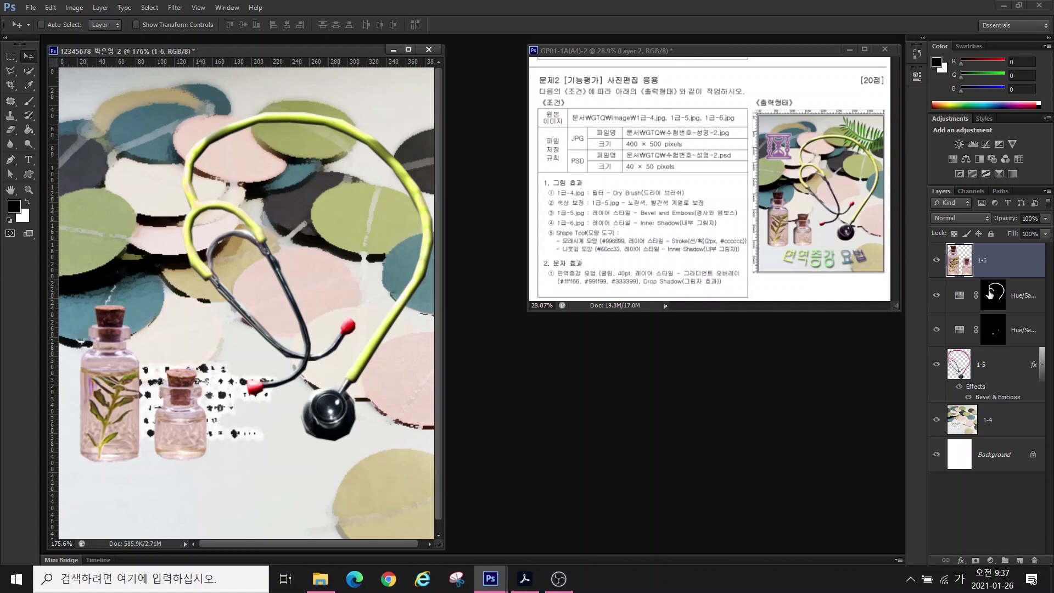
- Apply an Inner Shadow effect to layer 1-6 and select the Custom Shape Tool
{"action": "left_click", "coordinate": [960, 560]}
{"action": "left_click", "coordinate": [966, 457]}
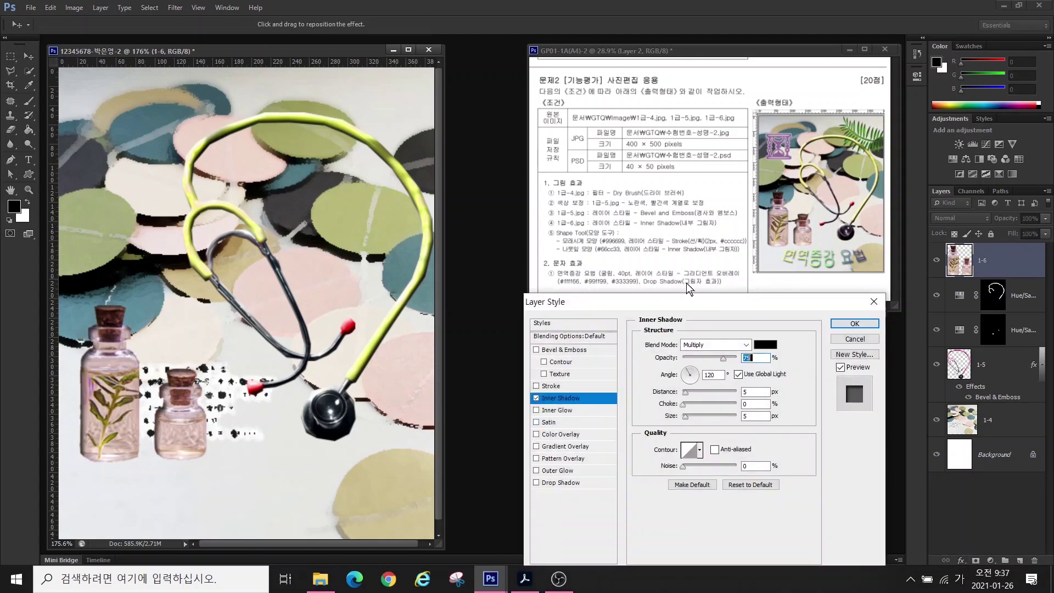
{"action": "left_click", "coordinate": [853, 324]}
{"action": "left_click", "coordinate": [28, 174]}
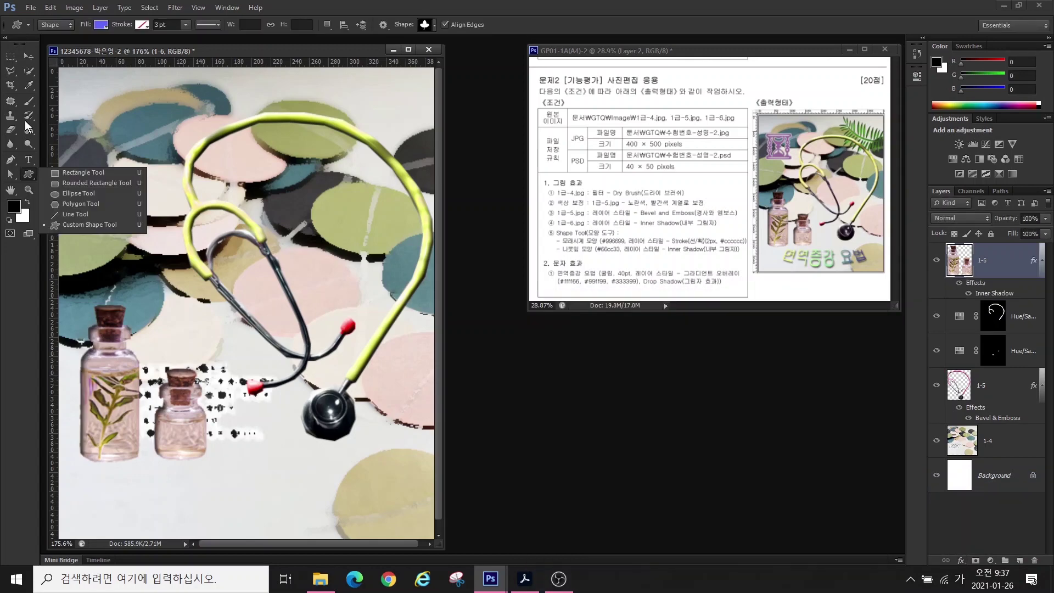
{"action": "left_click", "coordinate": [63, 227]}
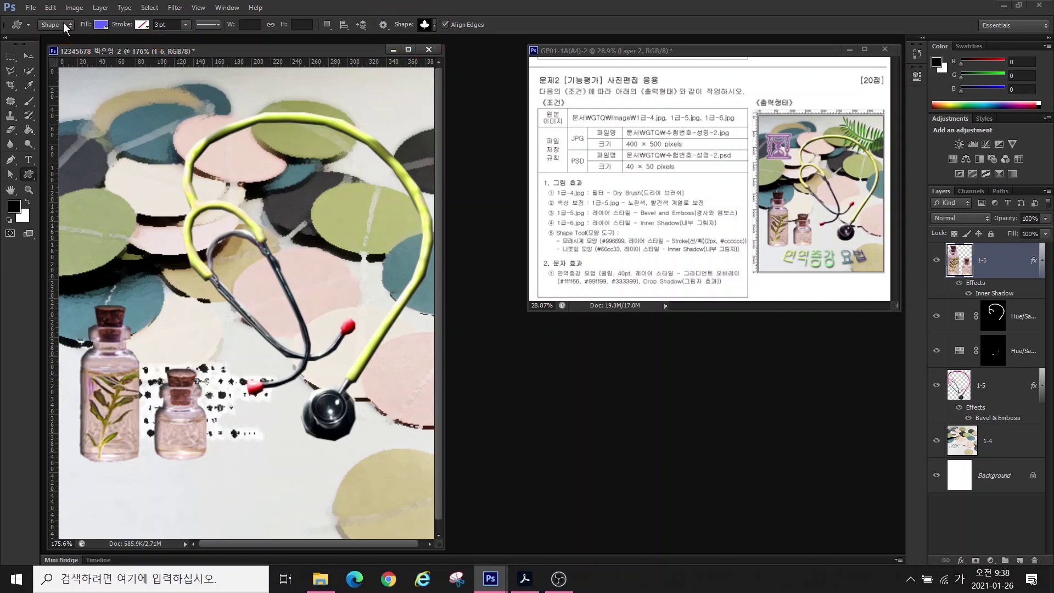
- Draw an hourglass custom shape at the top left and name its layer 모래시계
{"action": "left_click", "coordinate": [433, 25]}
{"action": "double_click", "coordinate": [421, 162]}
{"action": "left_click_drag", "start_coordinate": [81, 119], "coordinate": [140, 199]}
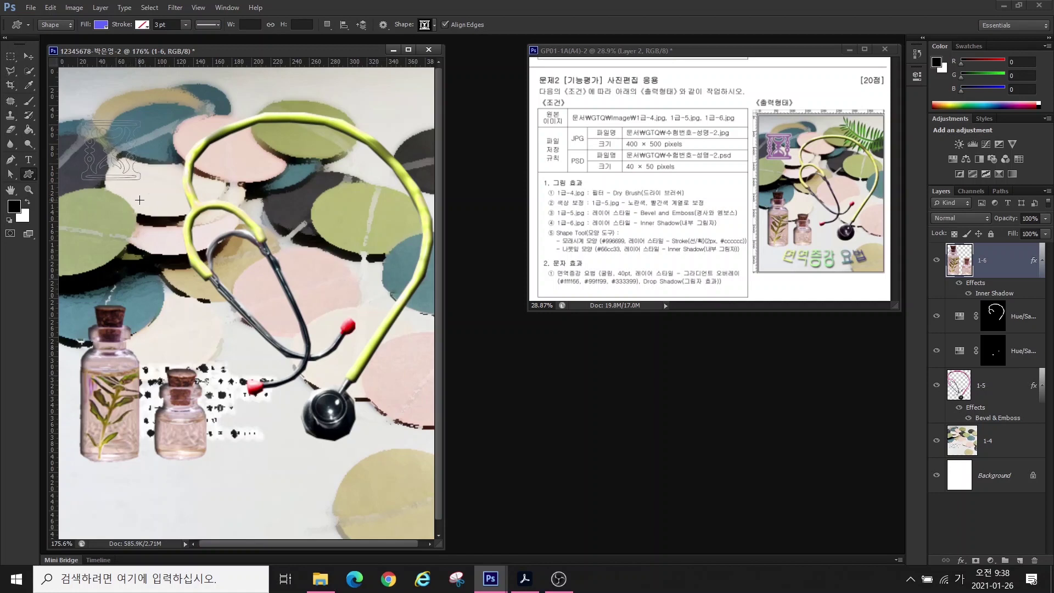
{"action": "double_click", "coordinate": [995, 263]}
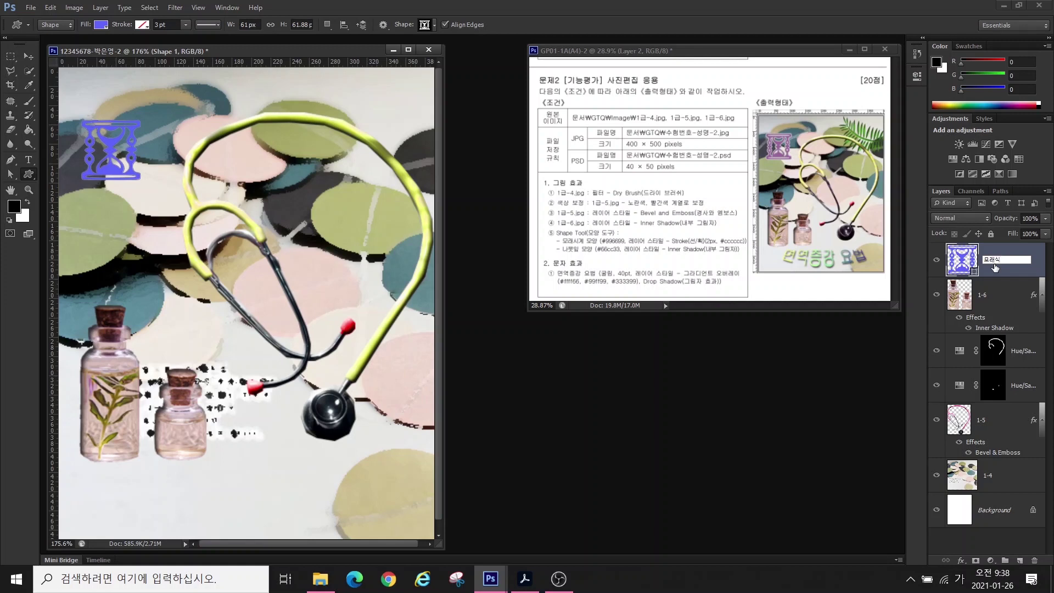
{"action": "type", "text": "모래시계"}
{"action": "key", "text": "Return"}
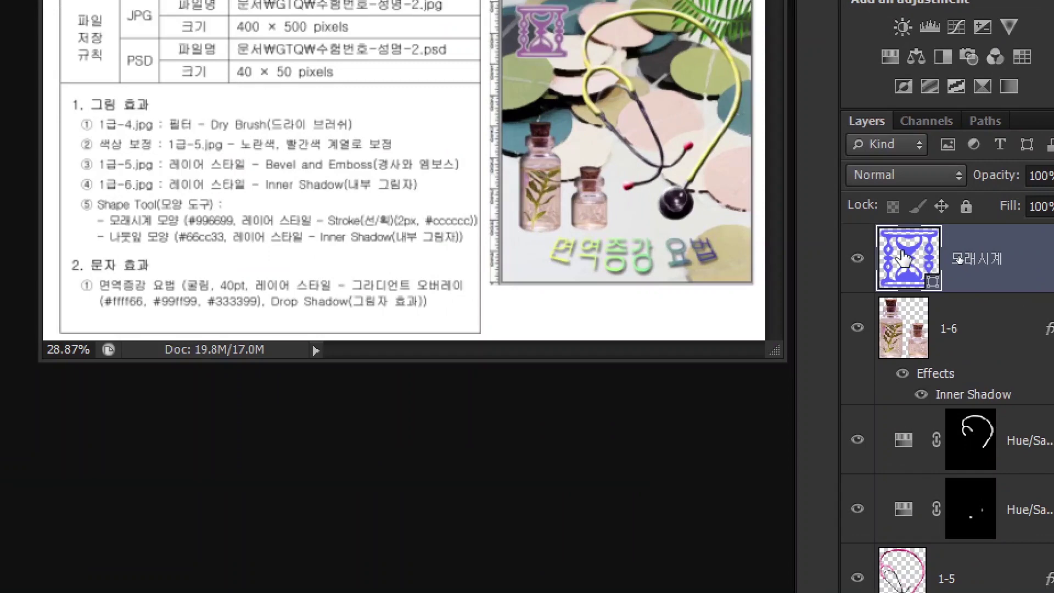
- Set the hourglass fill colour to #996699
{"action": "left_click", "coordinate": [957, 258]}
{"action": "double_click", "coordinate": [903, 255]}
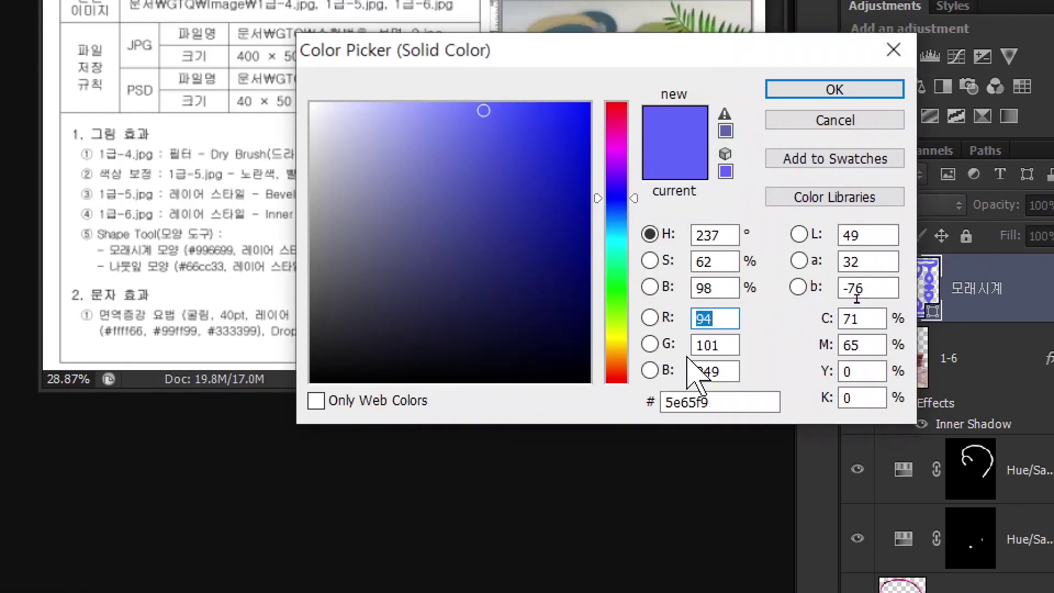
{"action": "left_click", "coordinate": [713, 405]}
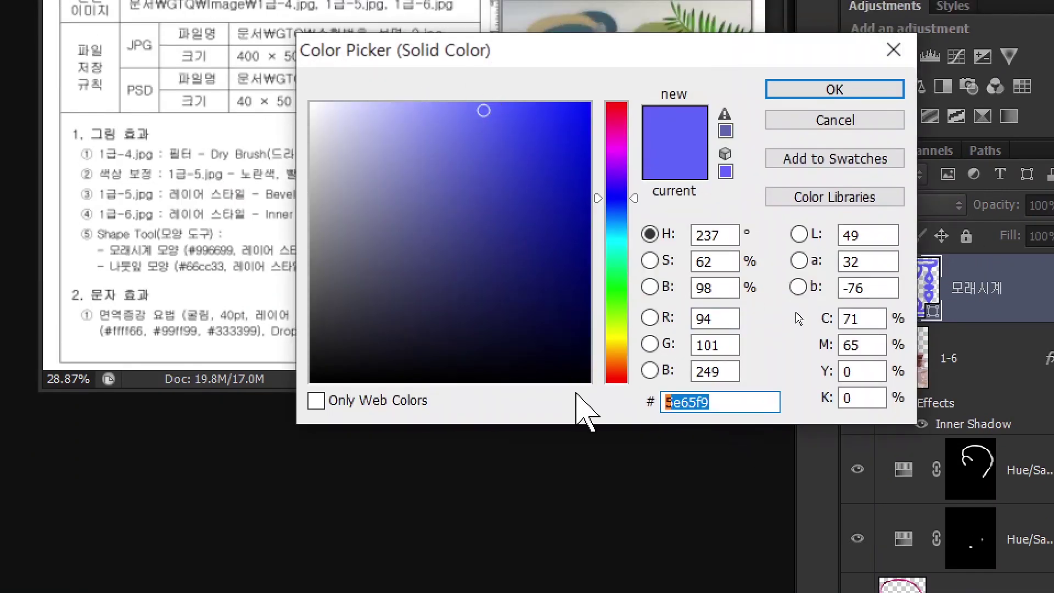
{"action": "type", "text": "996699"}
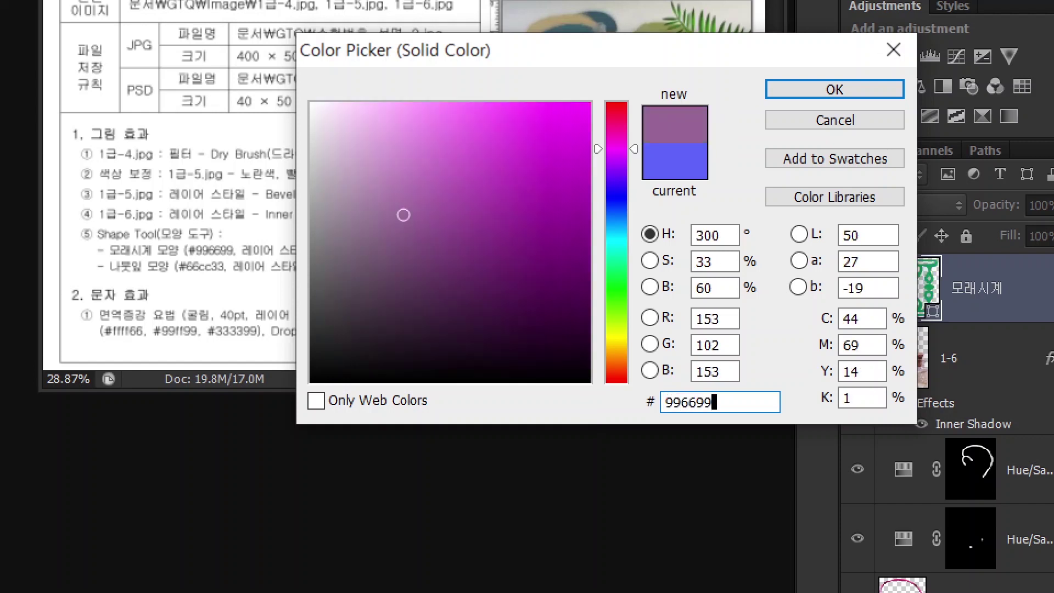
{"action": "key", "text": "Return"}
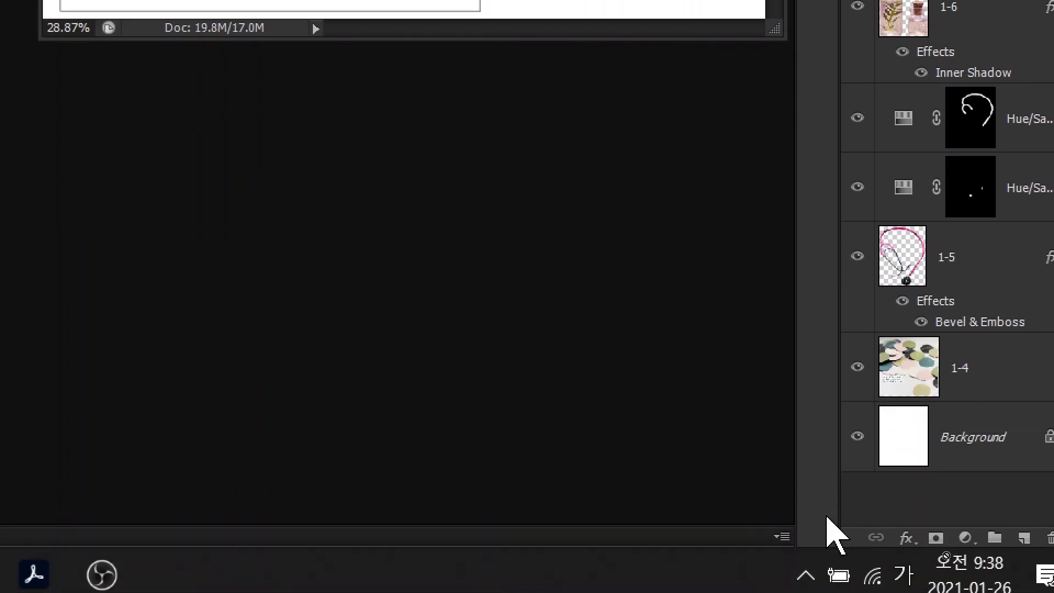
- Add a 2 px #cccccc Stroke effect to the hourglass
{"action": "left_click", "coordinate": [905, 537]}
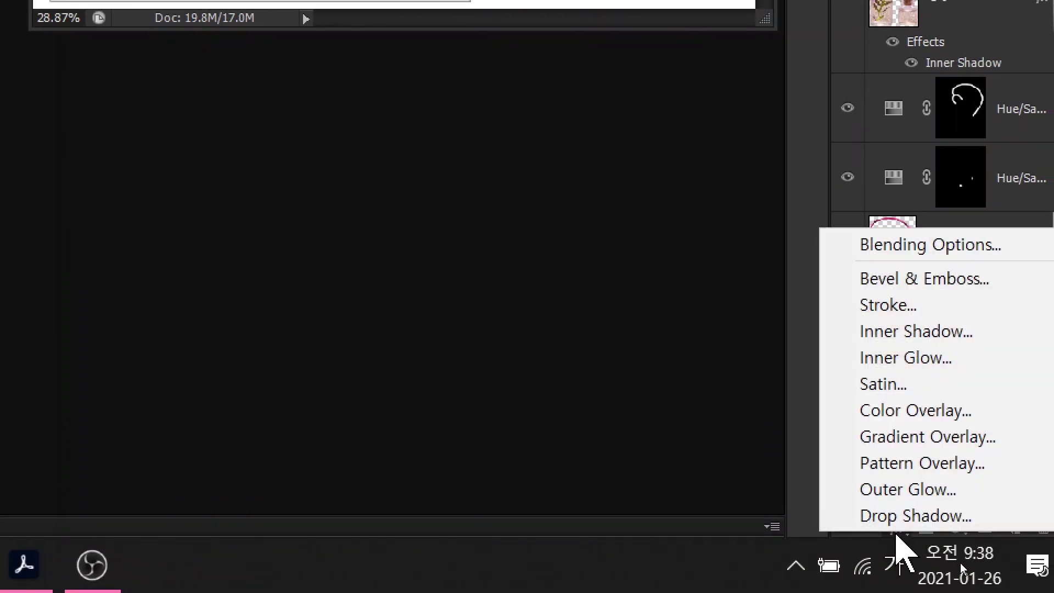
{"action": "left_click", "coordinate": [888, 305]}
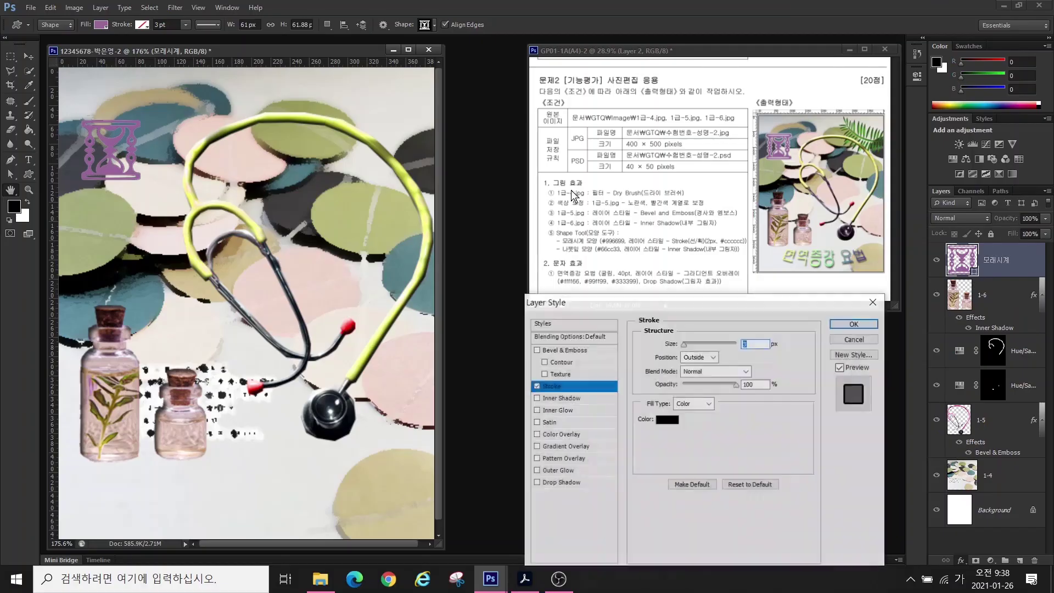
{"action": "type", "text": "2"}
{"action": "left_click", "coordinate": [667, 419]}
{"action": "type", "text": "cccccc"}
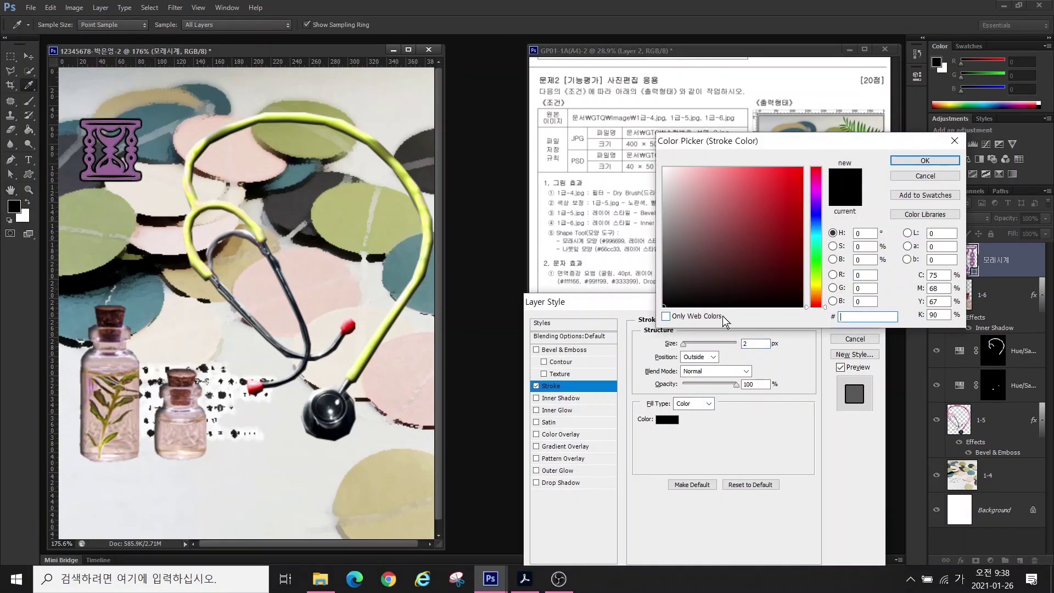
{"action": "key", "text": "Return"}
{"action": "key", "text": "Return"}
- Enlarge the hourglass to about 80 px with Free Transform
{"action": "key", "text": "ctrl+t"}
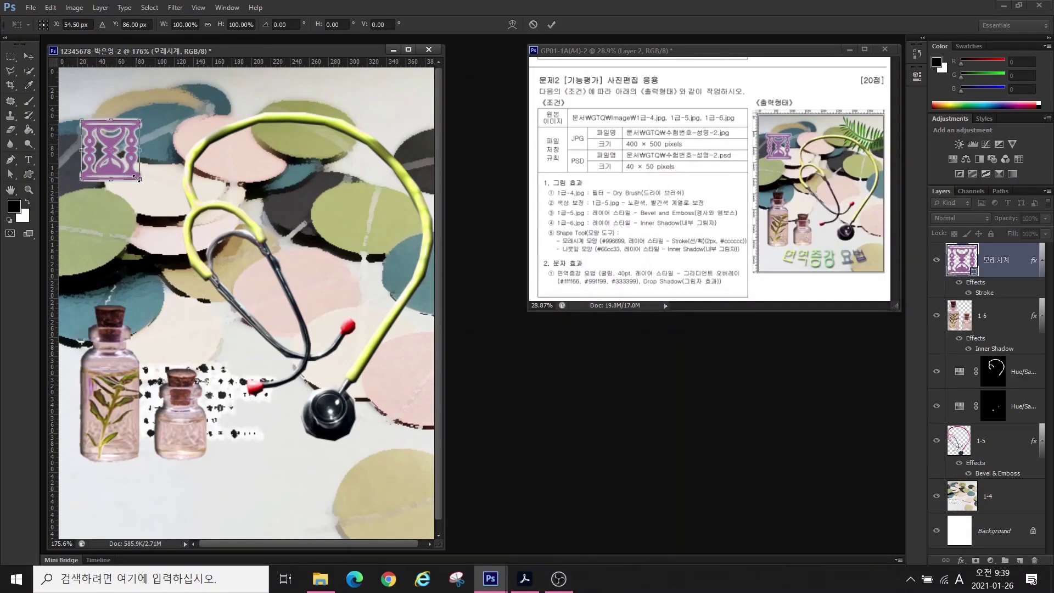
{"action": "left_click_drag", "start_coordinate": [141, 181], "coordinate": [161, 198]}
{"action": "key", "text": "Return"}
- Draw the leaf custom shape on the poster canvas
{"action": "left_click", "coordinate": [434, 25]}
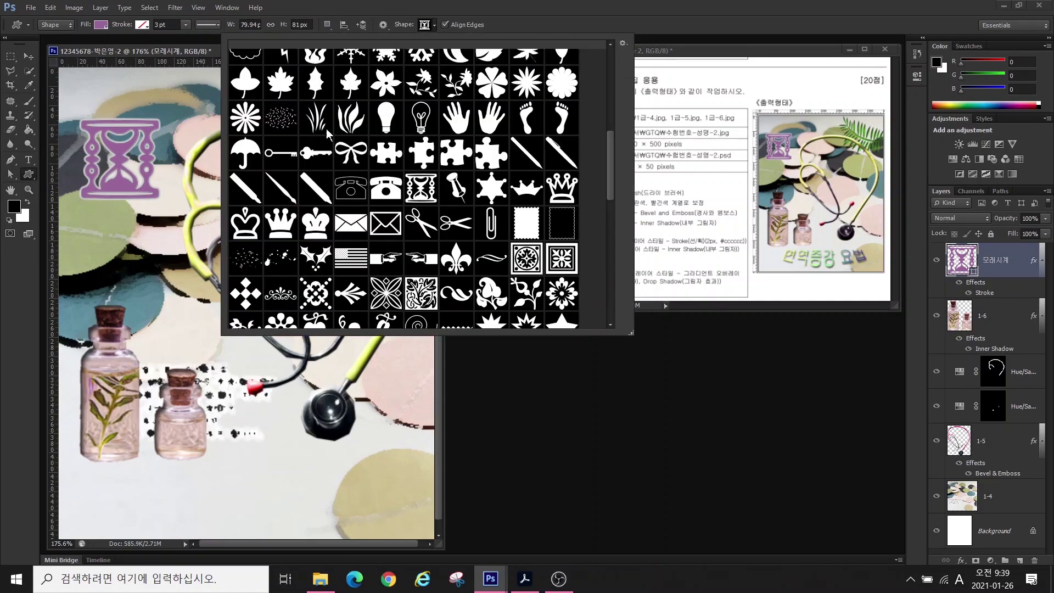
{"action": "scroll", "coordinate": [417, 181], "scroll_direction": "up", "scroll_amount": 5}
{"action": "left_click_drag", "start_coordinate": [609, 210], "coordinate": [602, 137]}
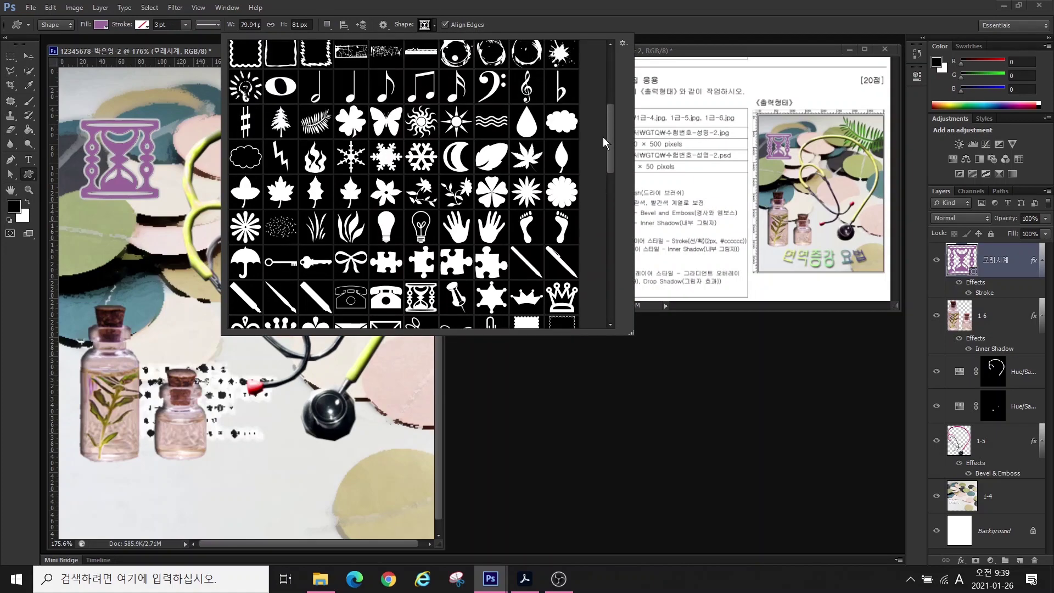
{"action": "double_click", "coordinate": [491, 143]}
{"action": "left_click_drag", "start_coordinate": [296, 75], "coordinate": [464, 209]}
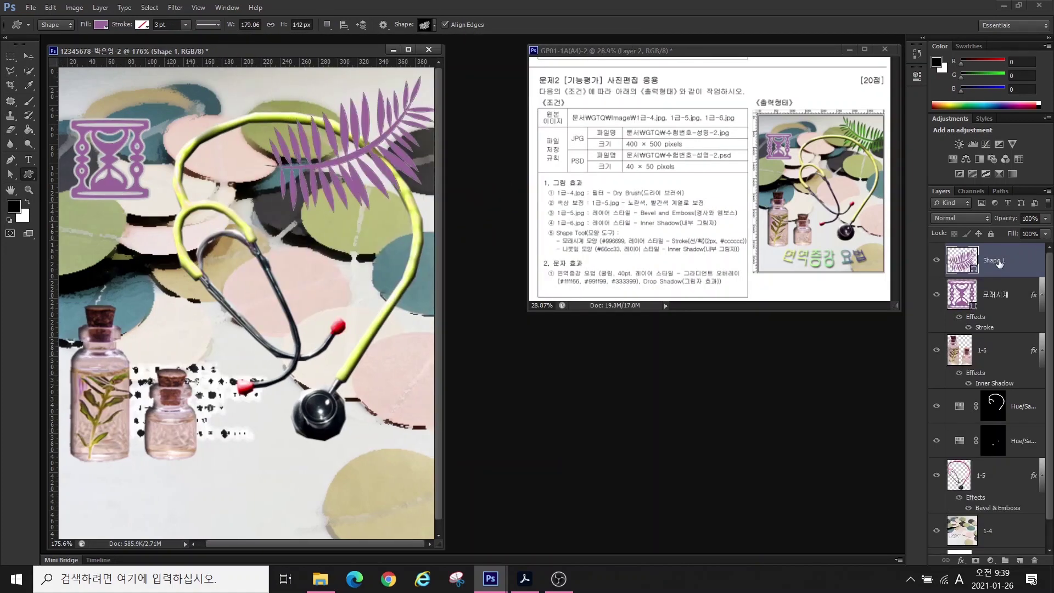
- Fill the leaf with green #66cc33 and add an Inner Shadow effect
{"action": "double_click", "coordinate": [961, 259]}
{"action": "type", "text": "66cc33"}
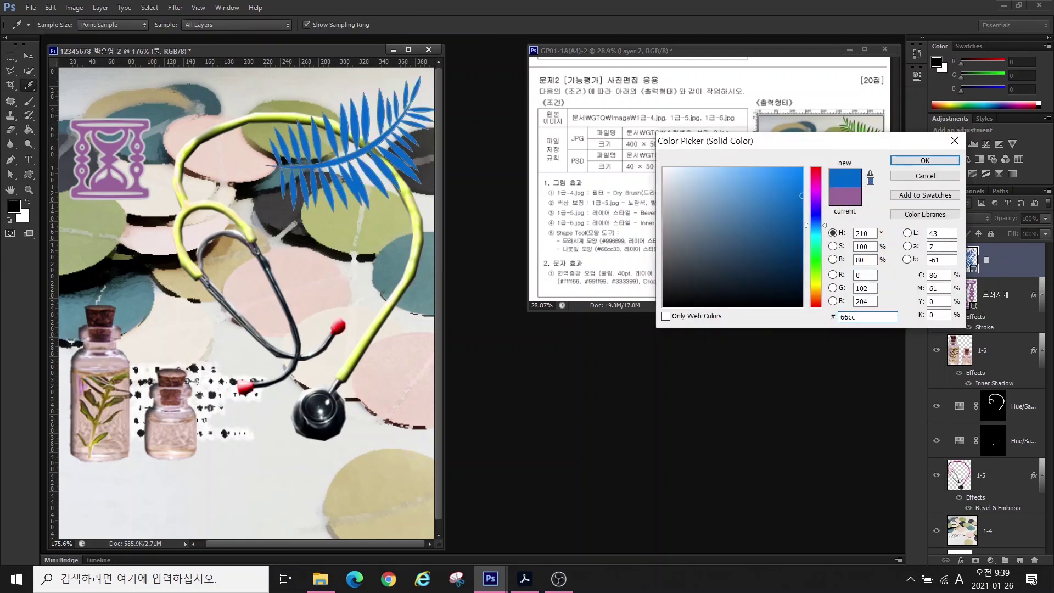
{"action": "key", "text": "Return"}
{"action": "left_click", "coordinate": [961, 560]}
{"action": "left_click", "coordinate": [987, 461]}
{"action": "key", "text": "Return"}
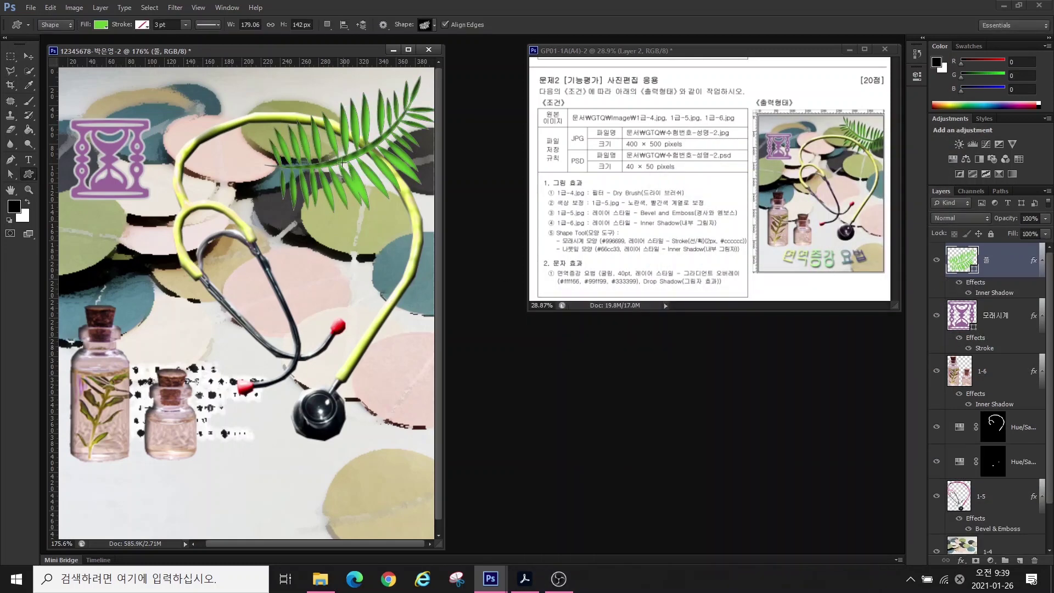
- Flip the leaf horizontally and nudge it slightly up and right
{"action": "key", "text": "ctrl+t"}
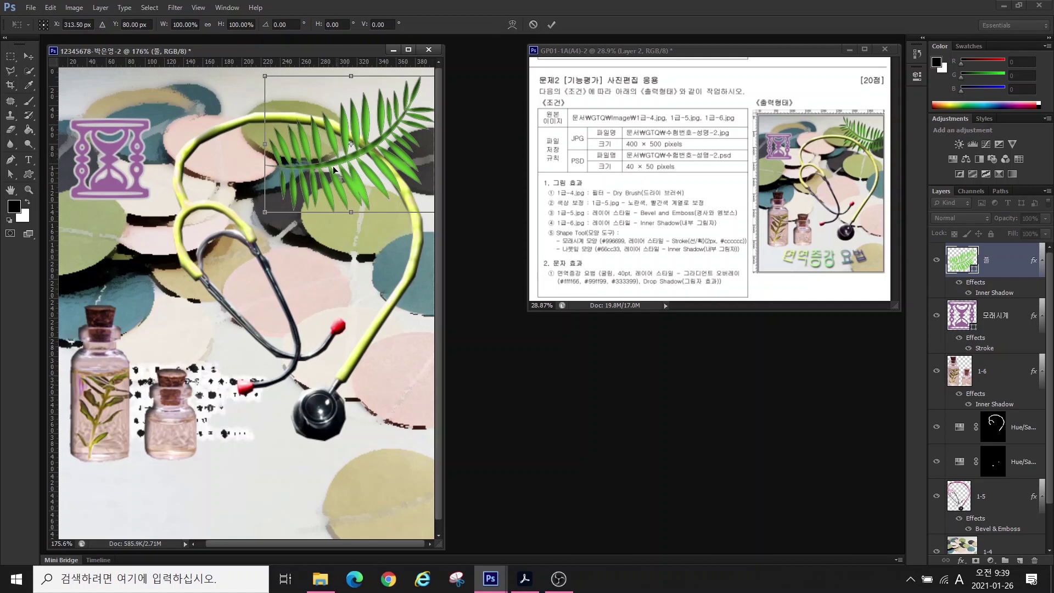
{"action": "right_click", "coordinate": [344, 160]}
{"action": "left_click", "coordinate": [392, 337]}
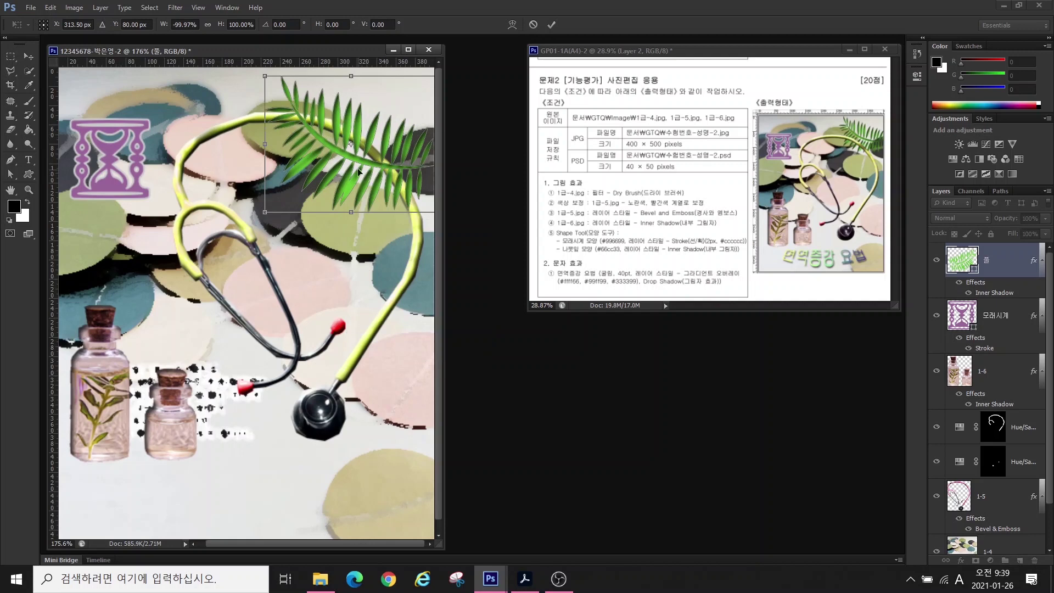
{"action": "left_click_drag", "start_coordinate": [348, 187], "coordinate": [358, 176]}
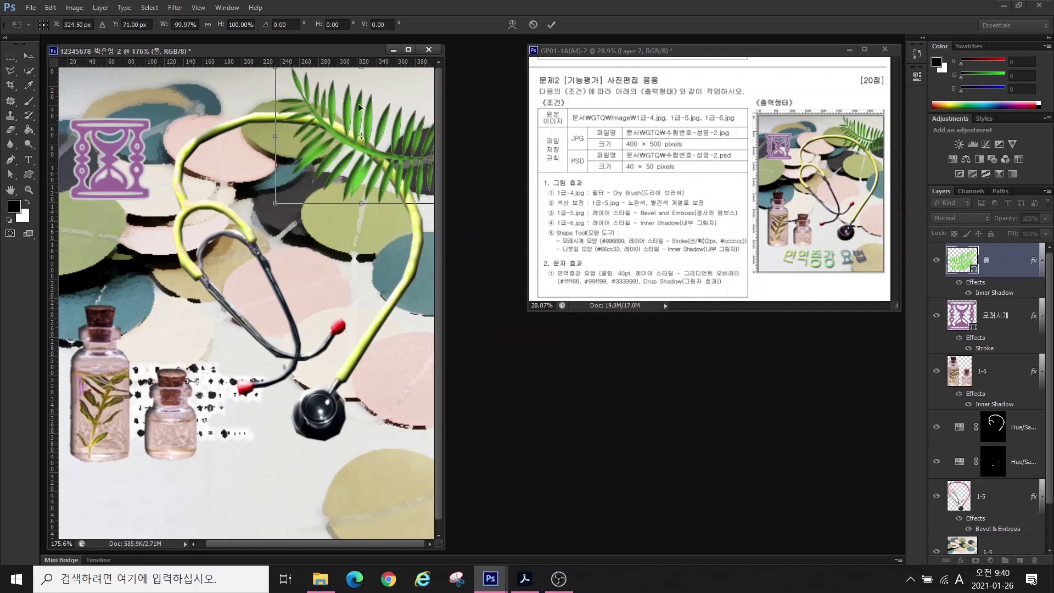
{"action": "key", "text": "Return"}
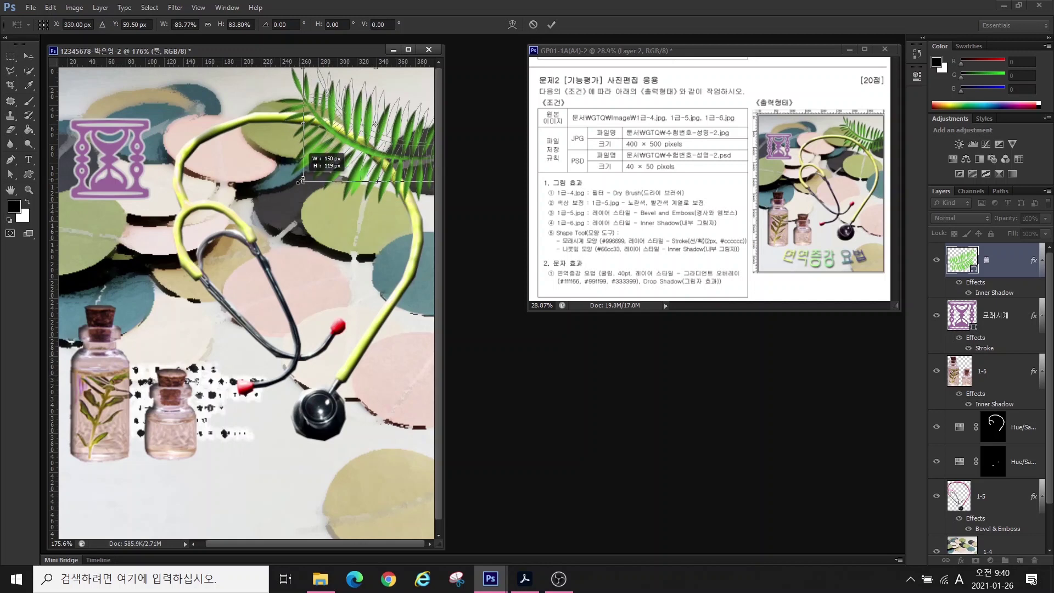
- Move the leaf layer beneath layer 1-5 and resize it slightly
{"action": "left_click_drag", "start_coordinate": [1018, 265], "coordinate": [988, 535]}
{"action": "key", "text": "ctrl+t"}
{"action": "key", "text": "Return"}
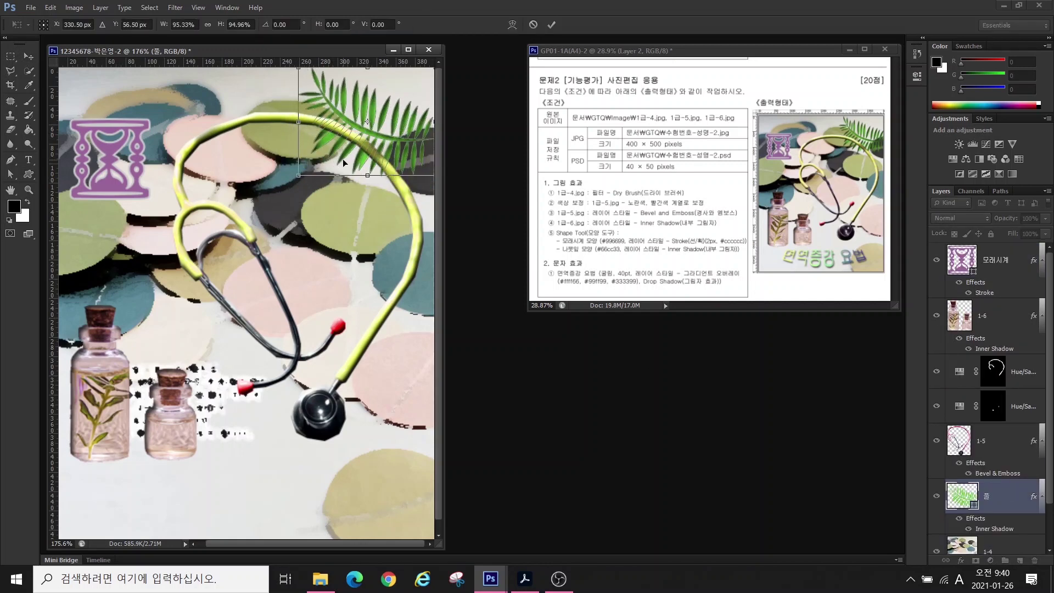
{"action": "key", "text": "t"}
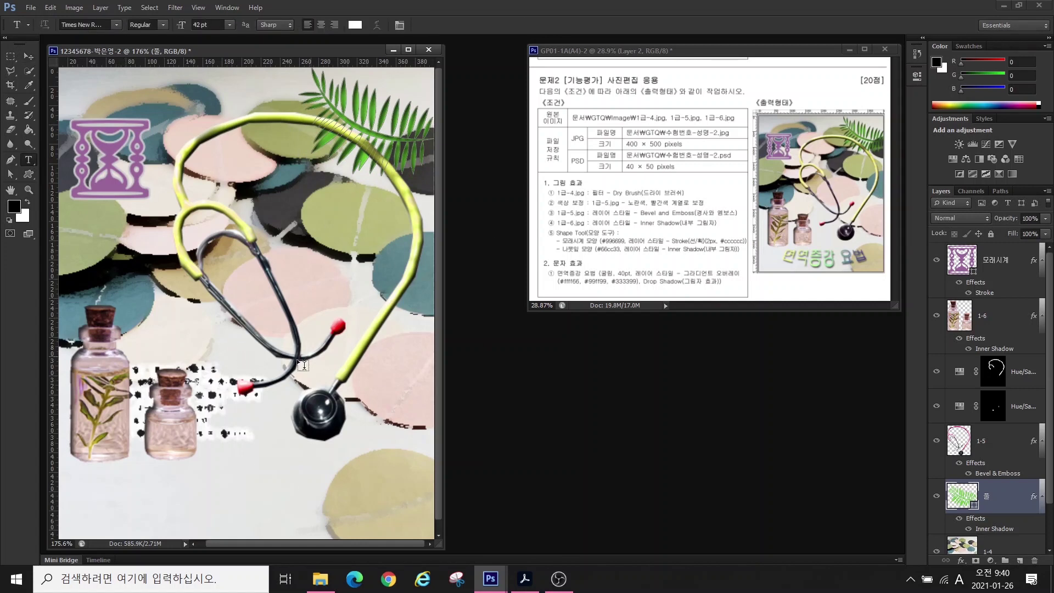
- Paste the title 면역증강 요법 as a text line near the poster bottom
{"action": "left_click", "coordinate": [152, 477]}
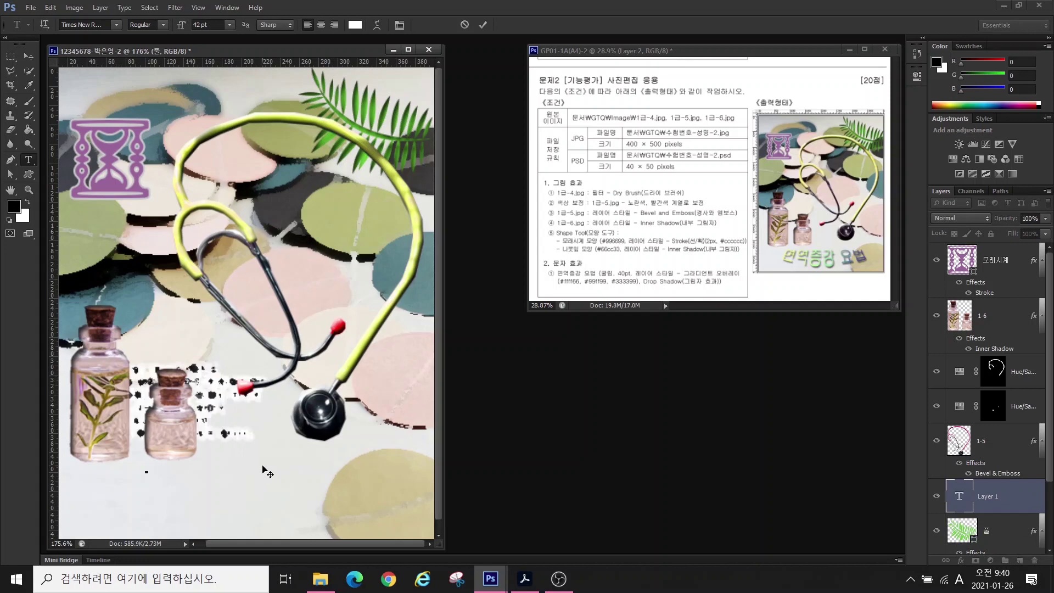
{"action": "key", "text": "BackSpace"}
{"action": "type", "text": "면역증강 요법"}
- Set the title's font size to 40 pt
{"action": "left_click", "coordinate": [114, 23]}
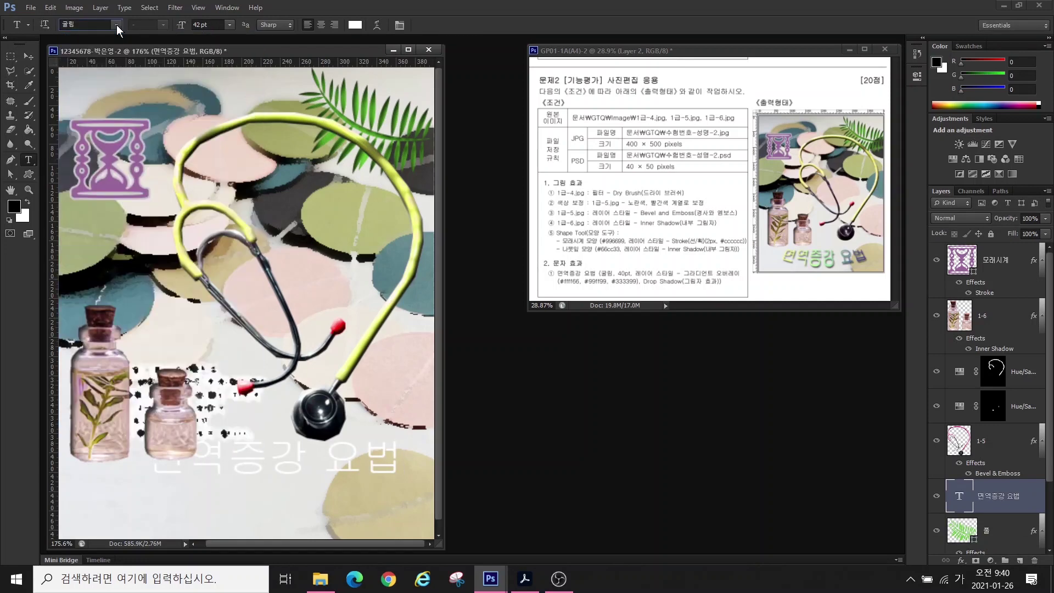
{"action": "key", "text": "Tab"}
{"action": "type", "text": "40"}
{"action": "key", "text": "Return"}
{"action": "left_click", "coordinate": [960, 561]}
- Give the title a Gradient Overlay with stops #ffff66, #99ff99 and #333399
{"action": "left_click", "coordinate": [955, 527]}
{"action": "left_click", "coordinate": [695, 376]}
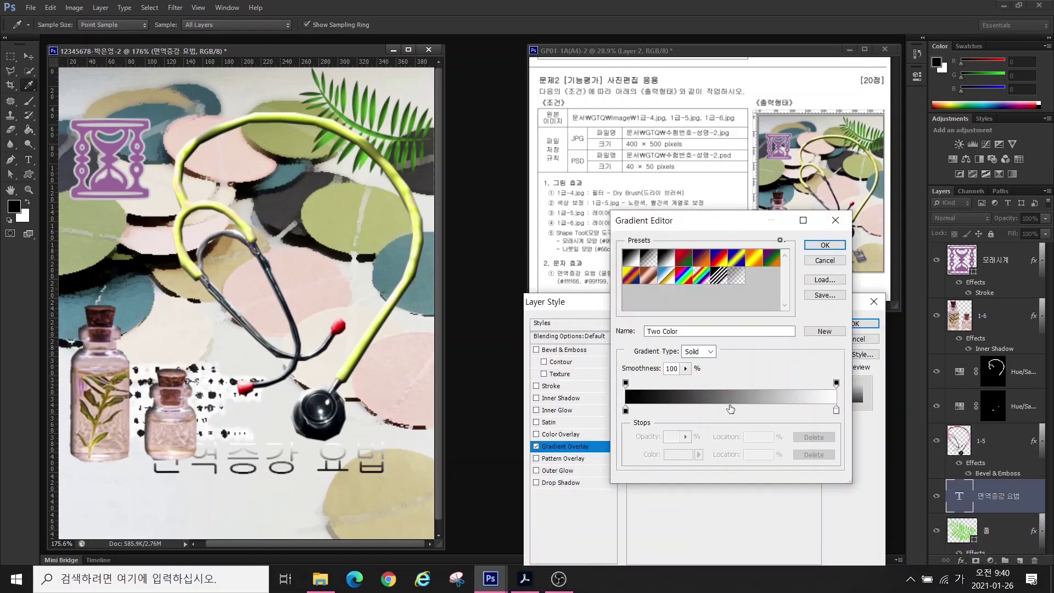
{"action": "left_click", "coordinate": [734, 409]}
{"action": "double_click", "coordinate": [625, 410]}
{"action": "type", "text": "ffff66"}
{"action": "key", "text": "Return"}
{"action": "double_click", "coordinate": [733, 409]}
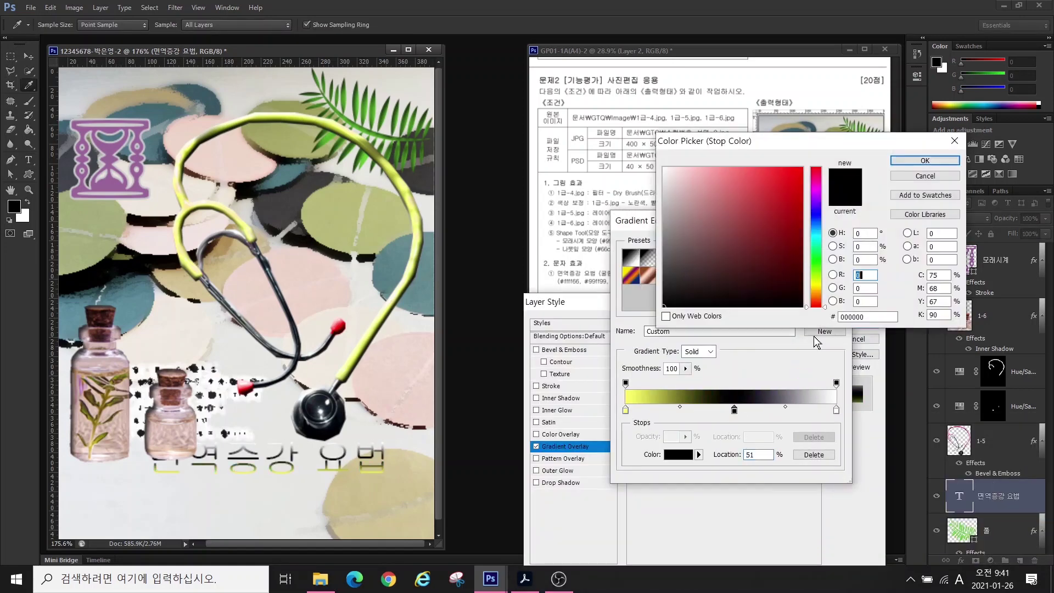
{"action": "type", "text": "99ff99"}
{"action": "key", "text": "Return"}
{"action": "double_click", "coordinate": [835, 410]}
{"action": "type", "text": "333399"}
{"action": "key", "text": "Return"}
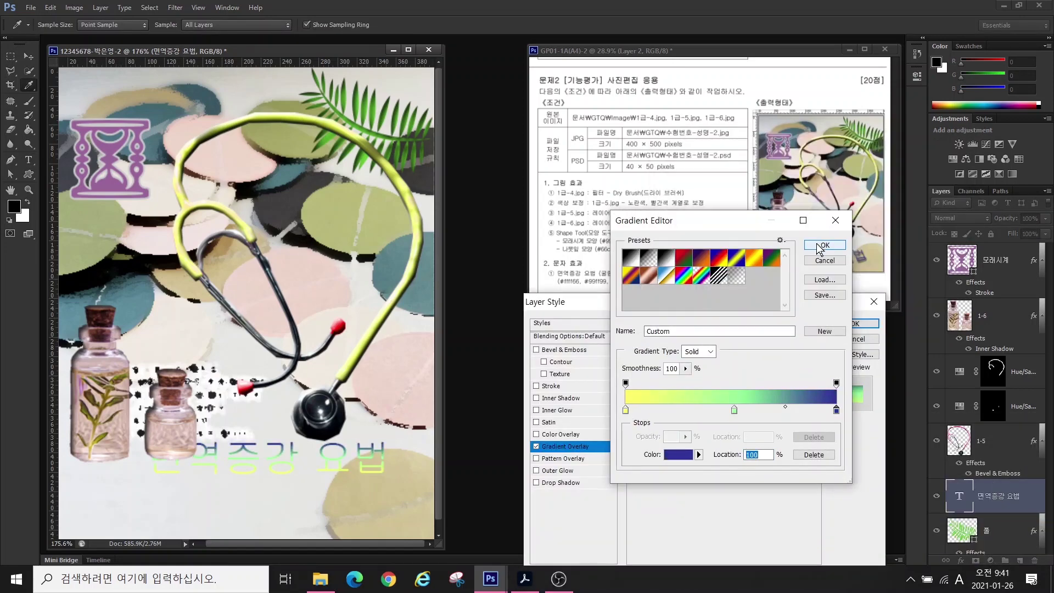
{"action": "left_click", "coordinate": [823, 245]}
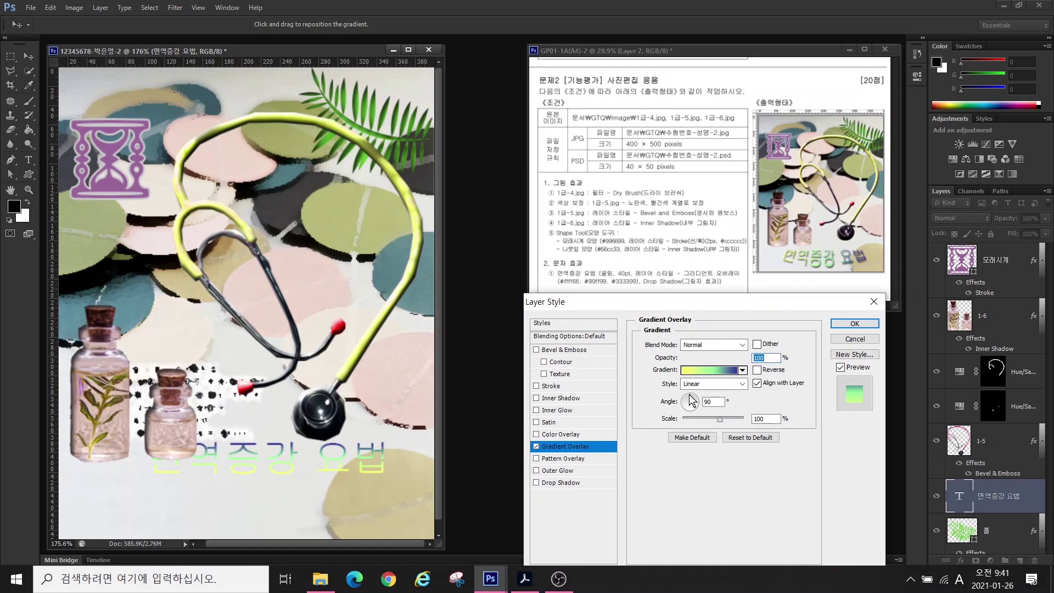
- Make the gradient horizontal, add a Drop Shadow, and bring the title layer to the top
{"action": "left_click_drag", "start_coordinate": [692, 405], "coordinate": [690, 409]}
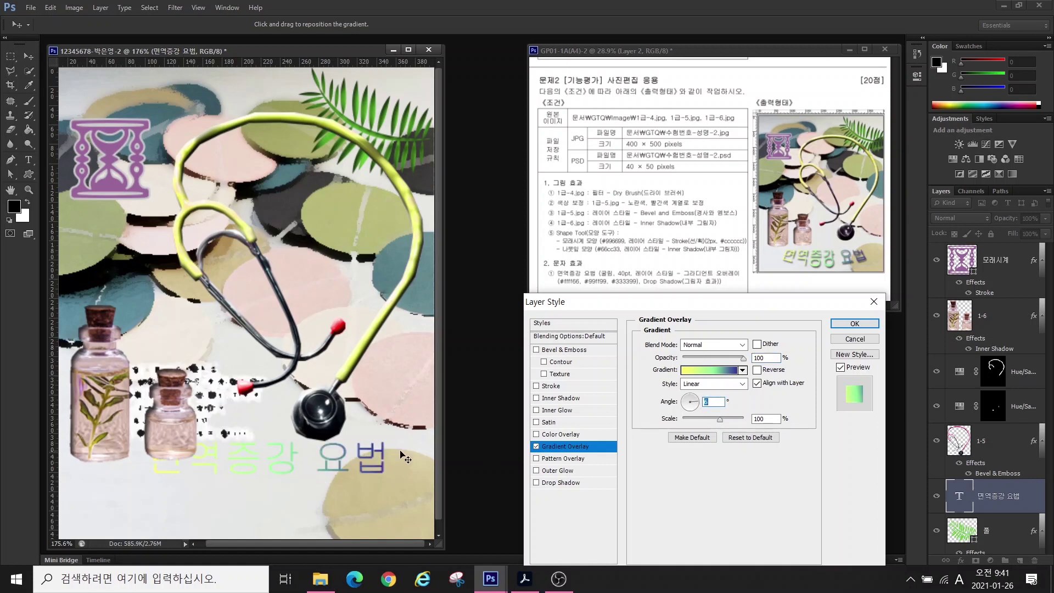
{"action": "left_click", "coordinate": [557, 482]}
{"action": "left_click", "coordinate": [848, 328]}
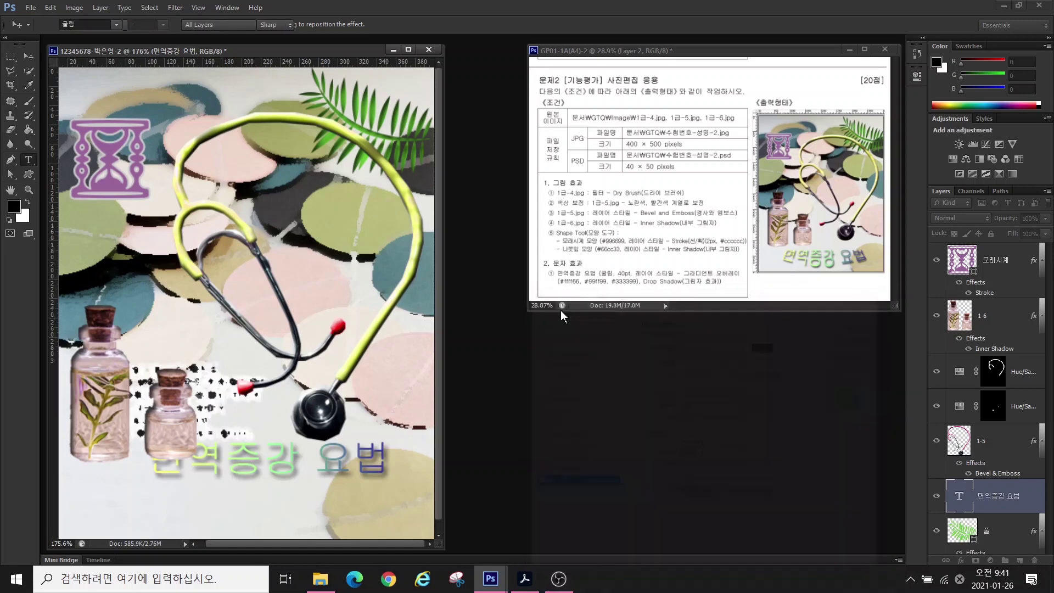
{"action": "key", "text": "ctrl+shift+bracketright"}
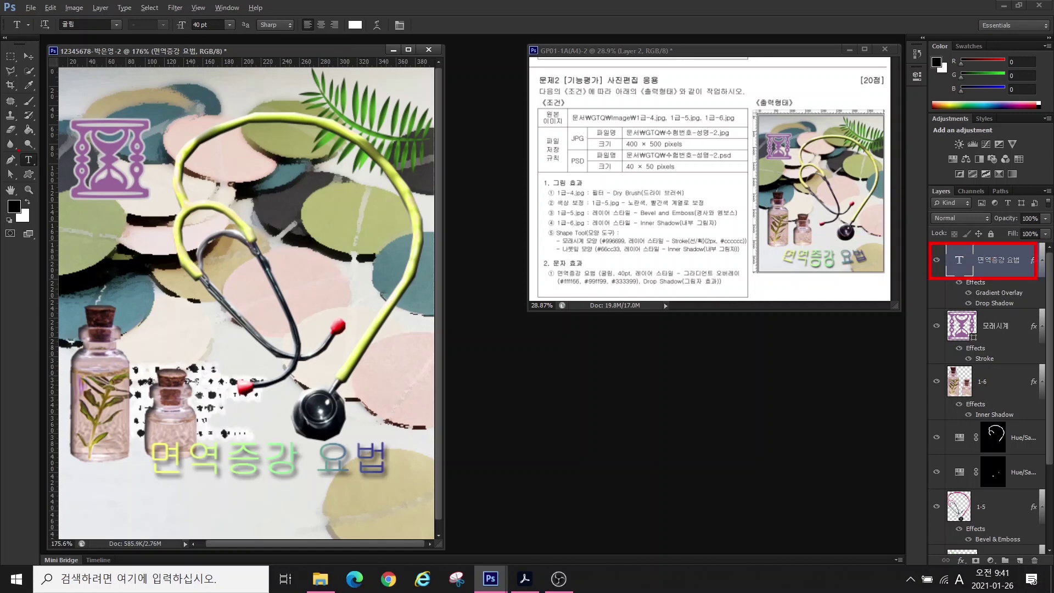
- Warp the title with Shell Lower at a gentle bend of about +21, then shift it down-left
{"action": "left_click", "coordinate": [378, 23]}
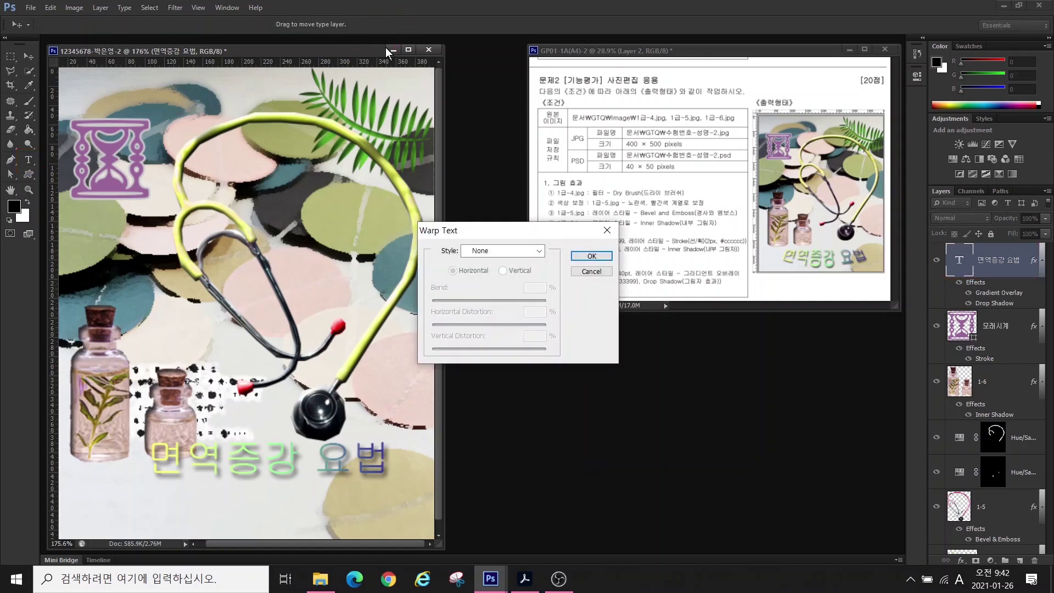
{"action": "left_click", "coordinate": [486, 251]}
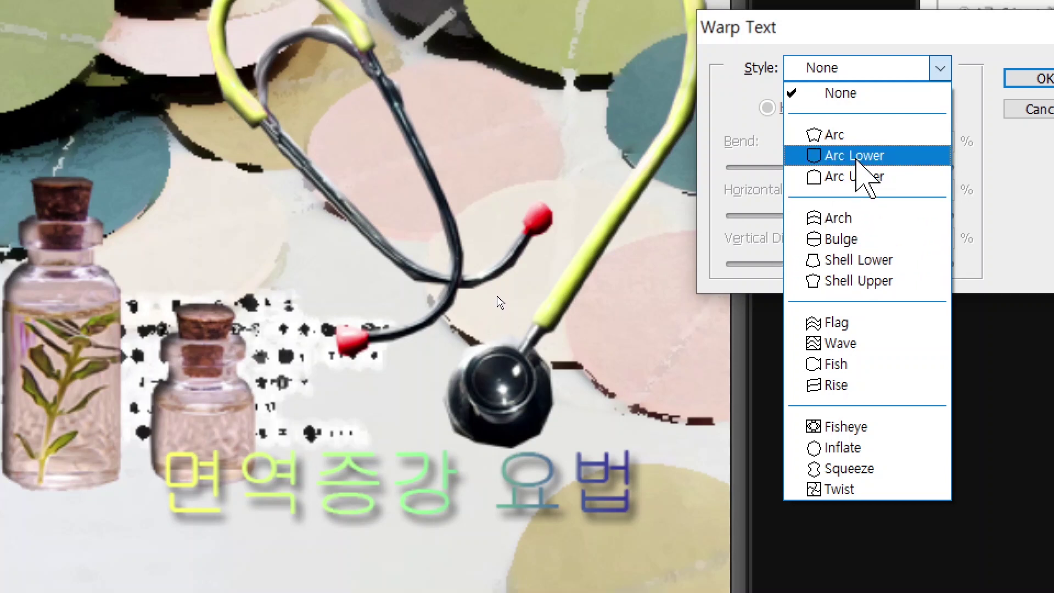
{"action": "left_click", "coordinate": [856, 159]}
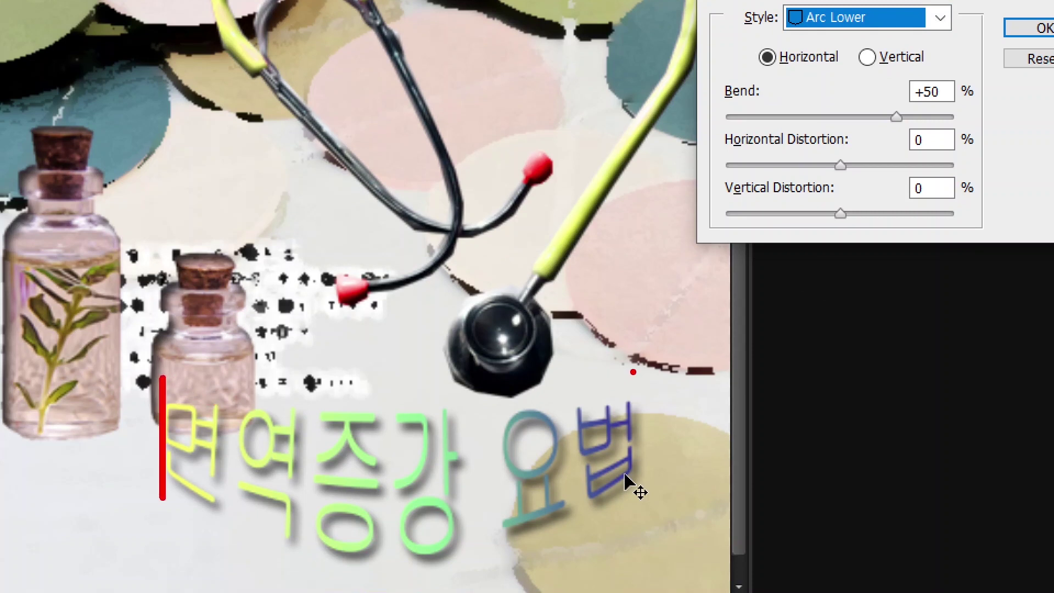
{"action": "left_click", "coordinate": [878, 17]}
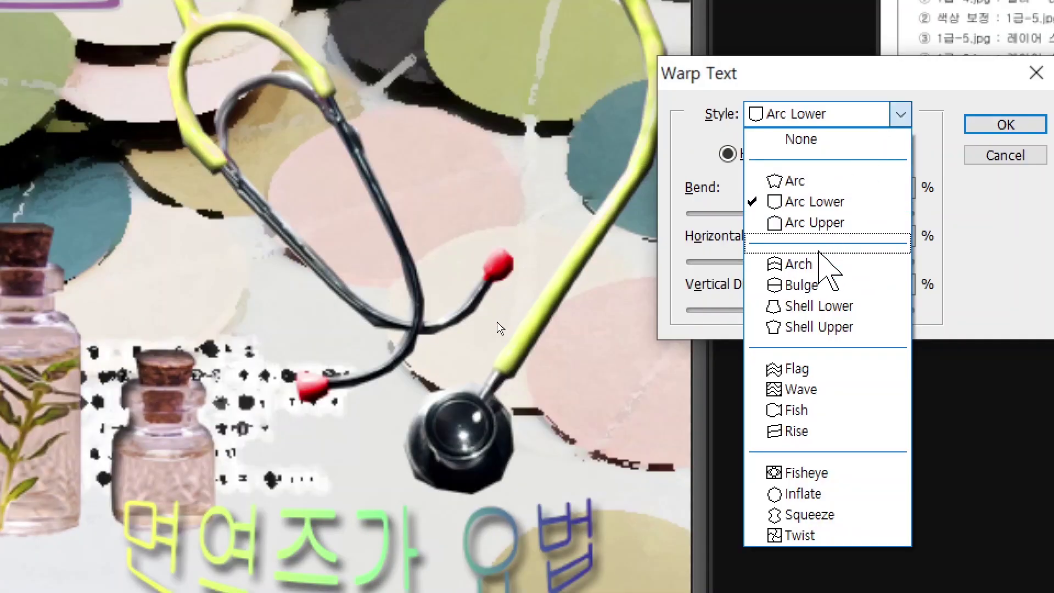
{"action": "left_click", "coordinate": [818, 305]}
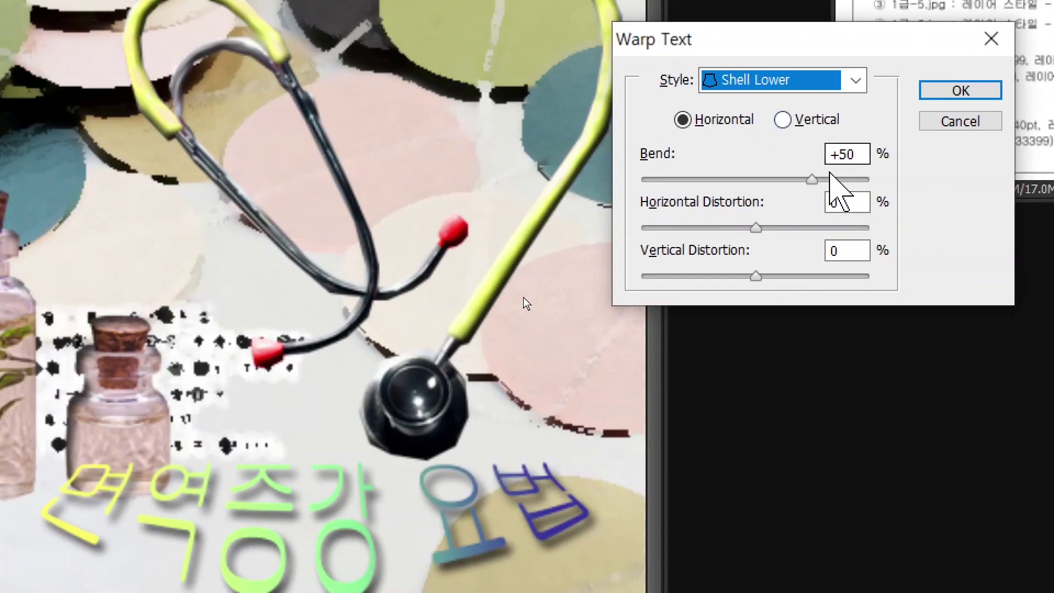
{"action": "left_click_drag", "start_coordinate": [811, 180], "coordinate": [789, 181]}
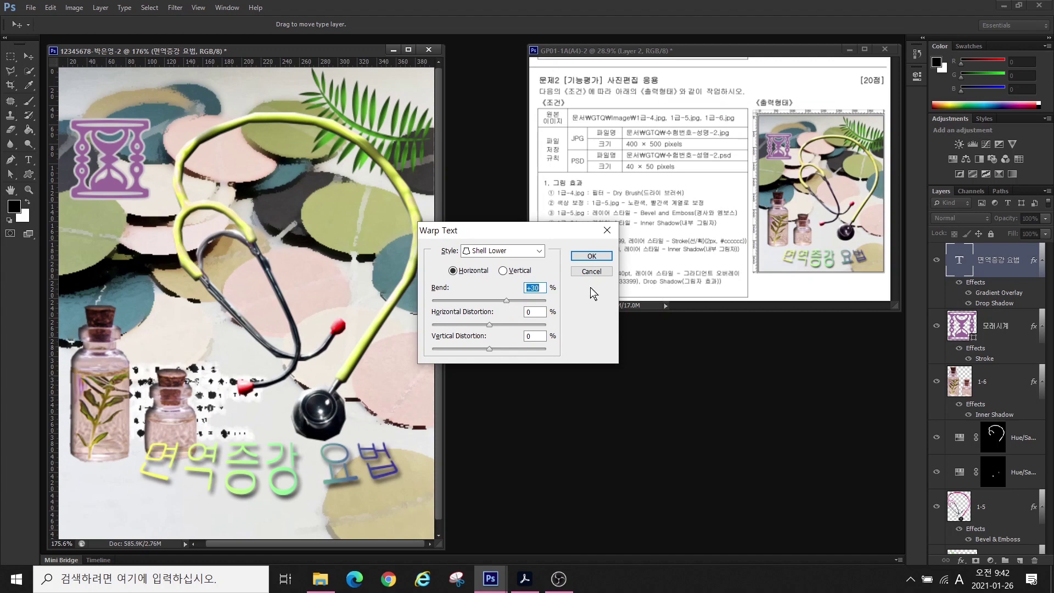
{"action": "left_click", "coordinate": [589, 256]}
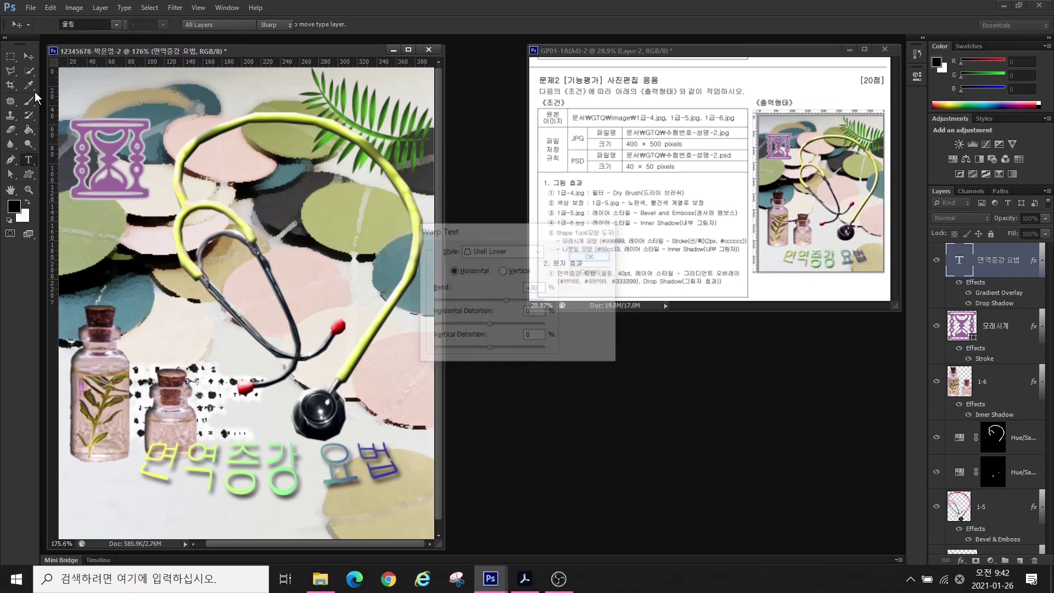
{"action": "left_click_drag", "start_coordinate": [249, 470], "coordinate": [232, 498]}
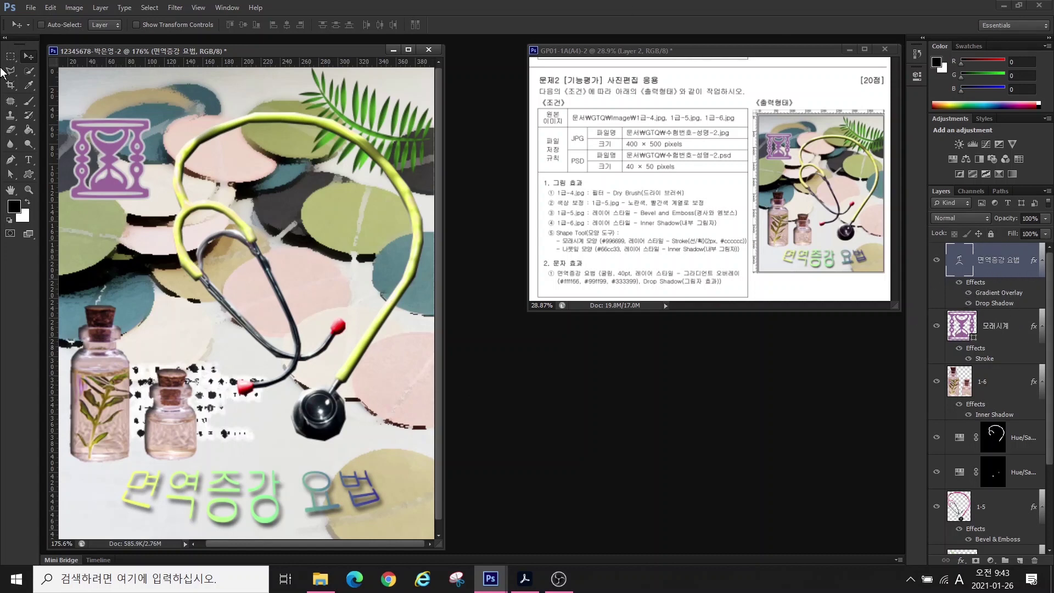
- Save the poster as a JPEG copy in the Documents > GTQ folder
{"action": "left_click", "coordinate": [32, 8]}
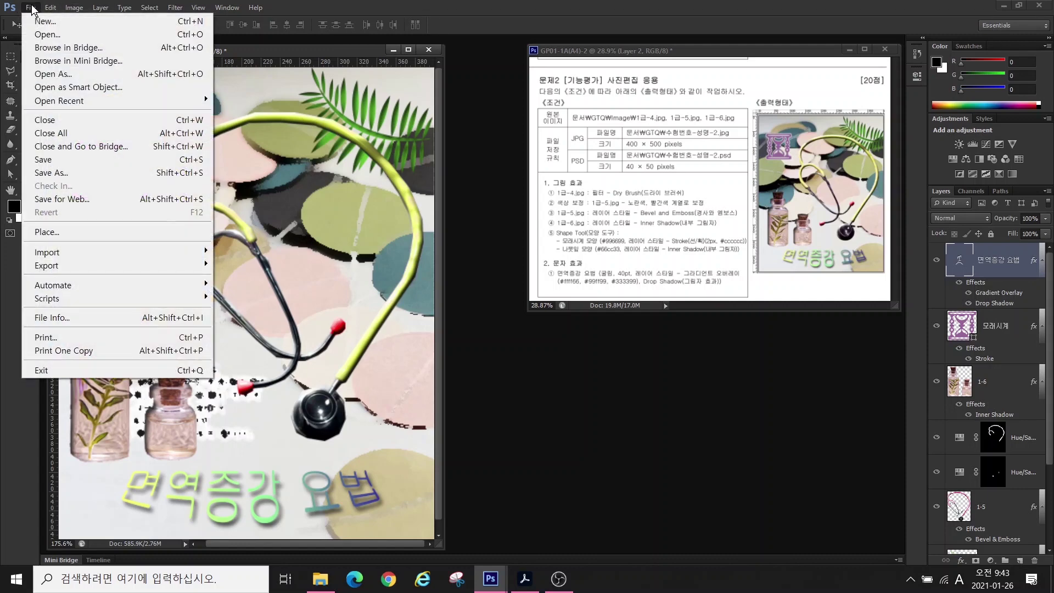
{"action": "left_click", "coordinate": [53, 172]}
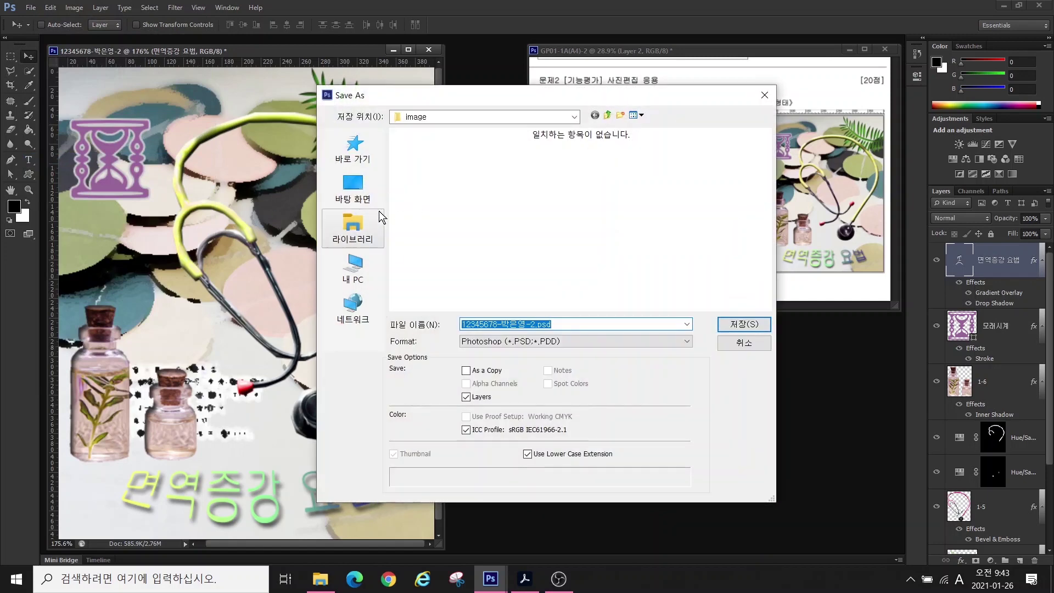
{"action": "left_click", "coordinate": [357, 232]}
{"action": "double_click", "coordinate": [445, 151]}
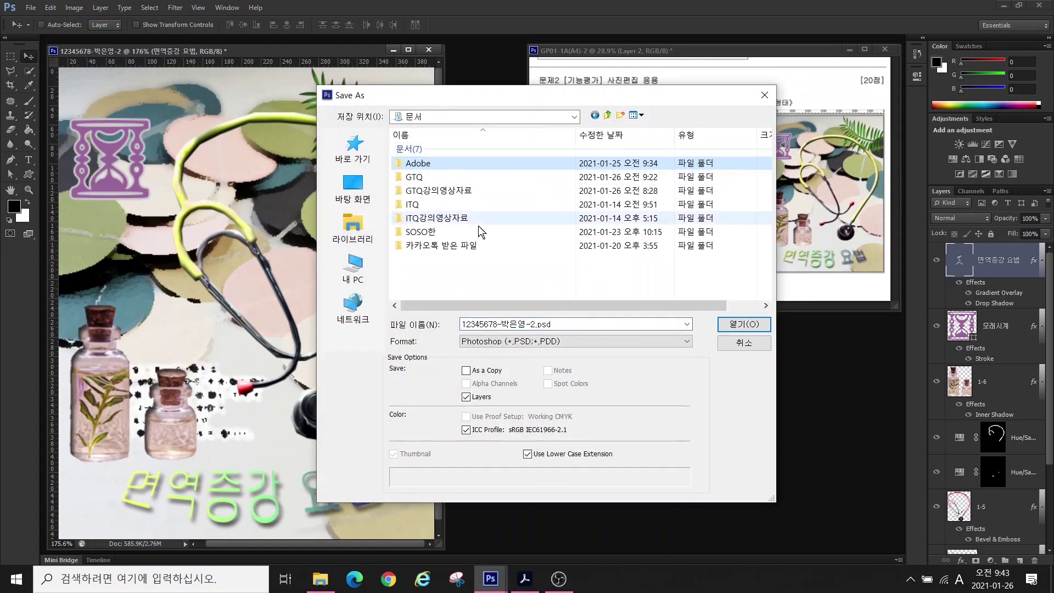
{"action": "double_click", "coordinate": [416, 176]}
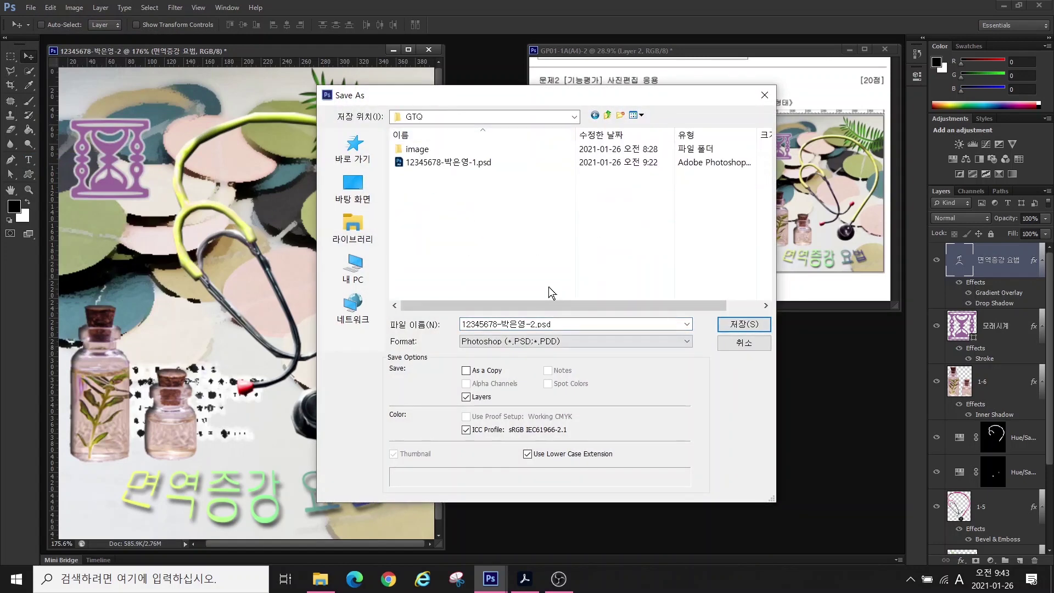
{"action": "left_click", "coordinate": [478, 346]}
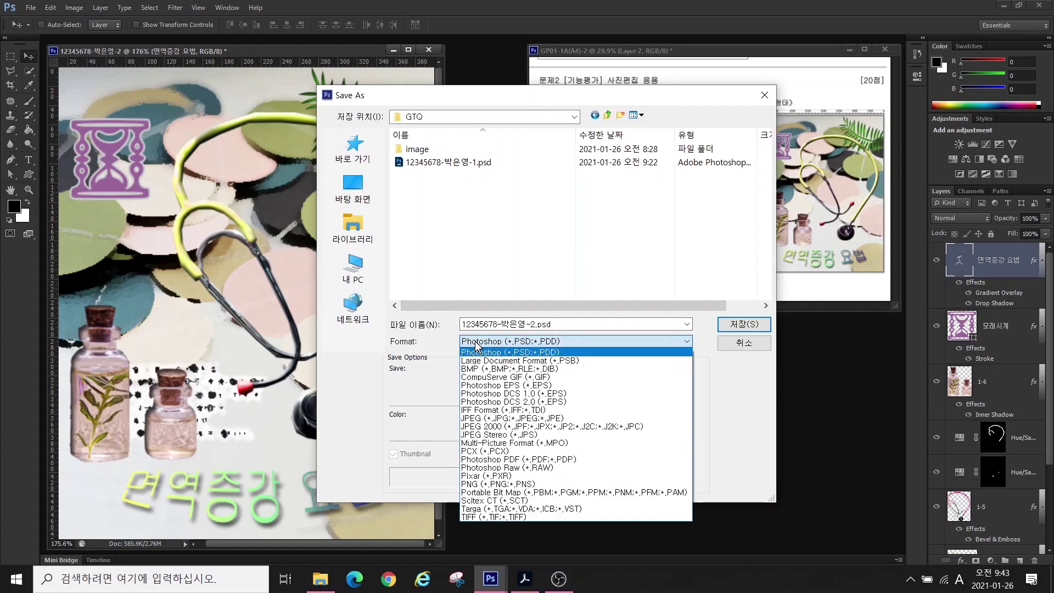
{"action": "left_click", "coordinate": [477, 419]}
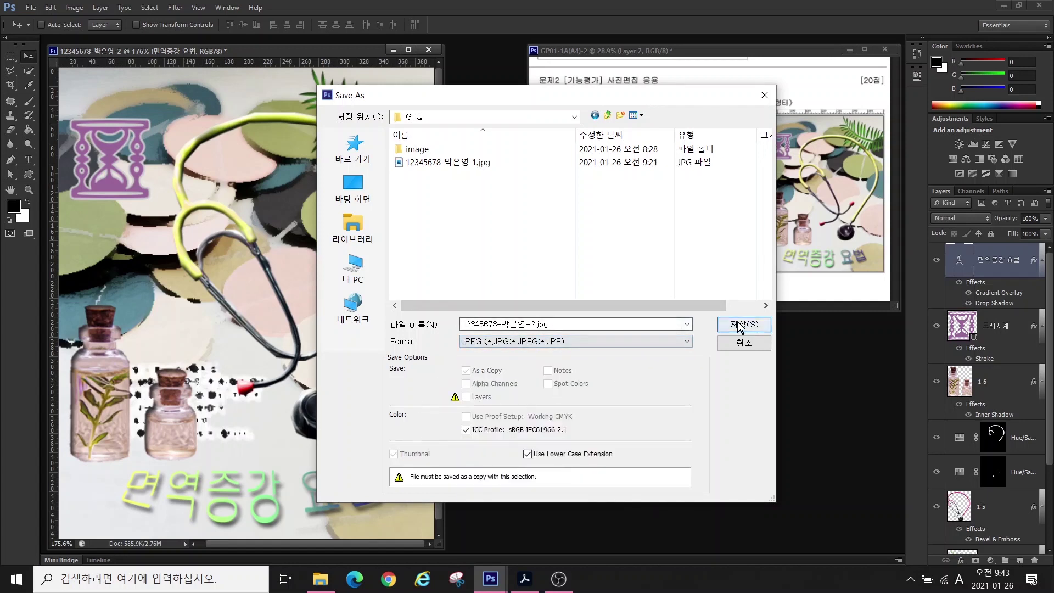
{"action": "left_click", "coordinate": [735, 324]}
{"action": "left_click", "coordinate": [540, 195]}
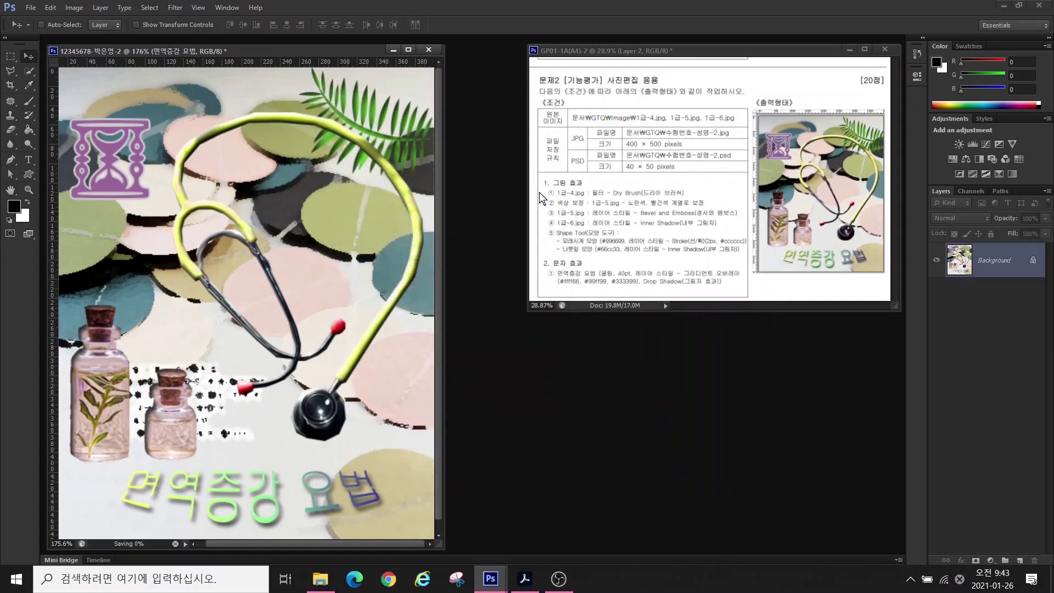
{"action": "left_click", "coordinate": [73, 8]}
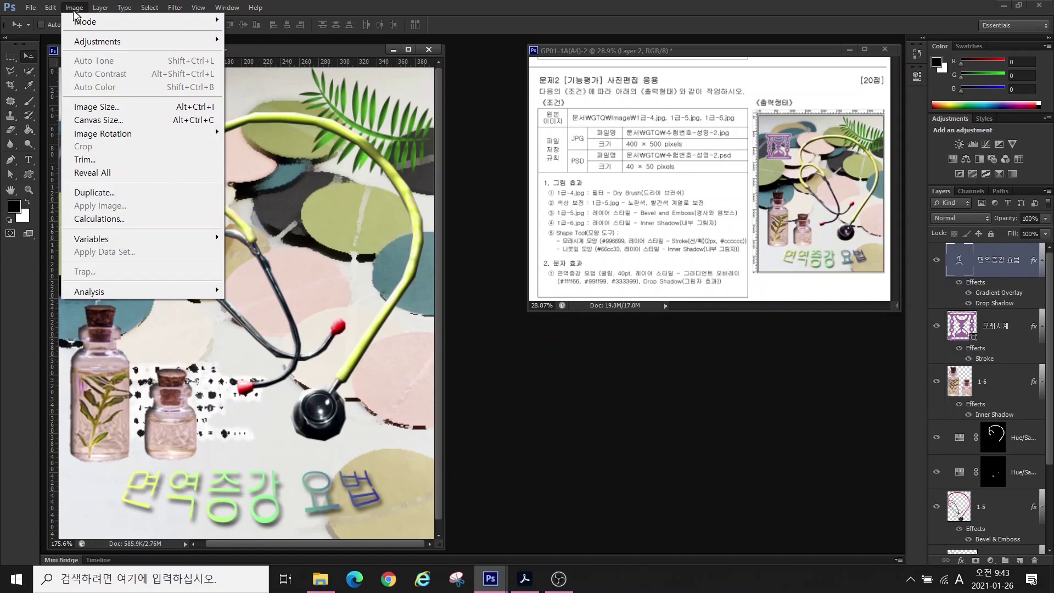
- Resize the poster to 40 × 50 pixels
{"action": "left_click", "coordinate": [102, 108]}
{"action": "left_click_drag", "start_coordinate": [657, 369], "coordinate": [346, 245]}
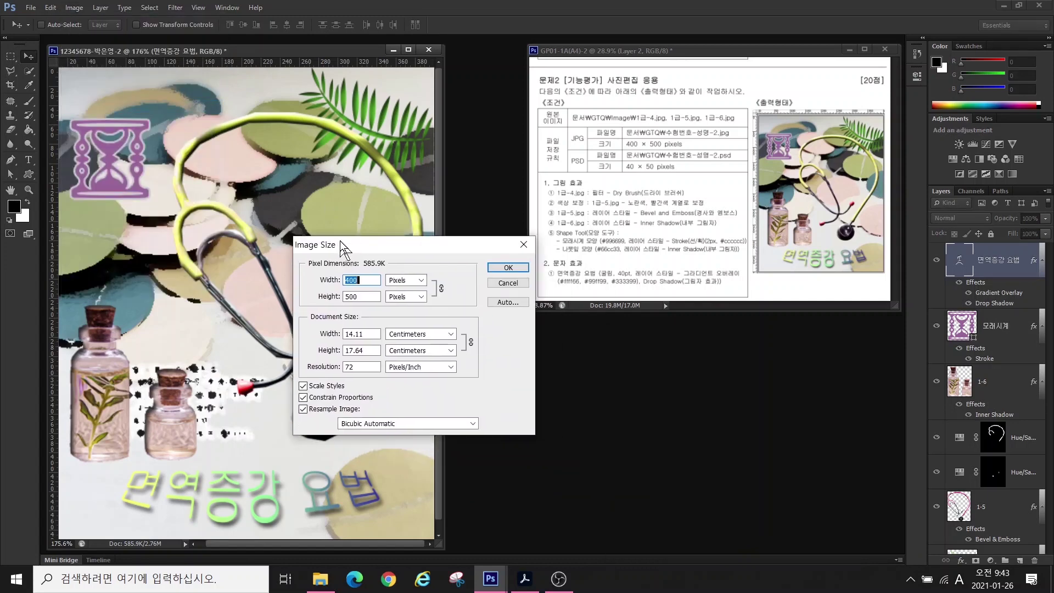
{"action": "type", "text": "40"}
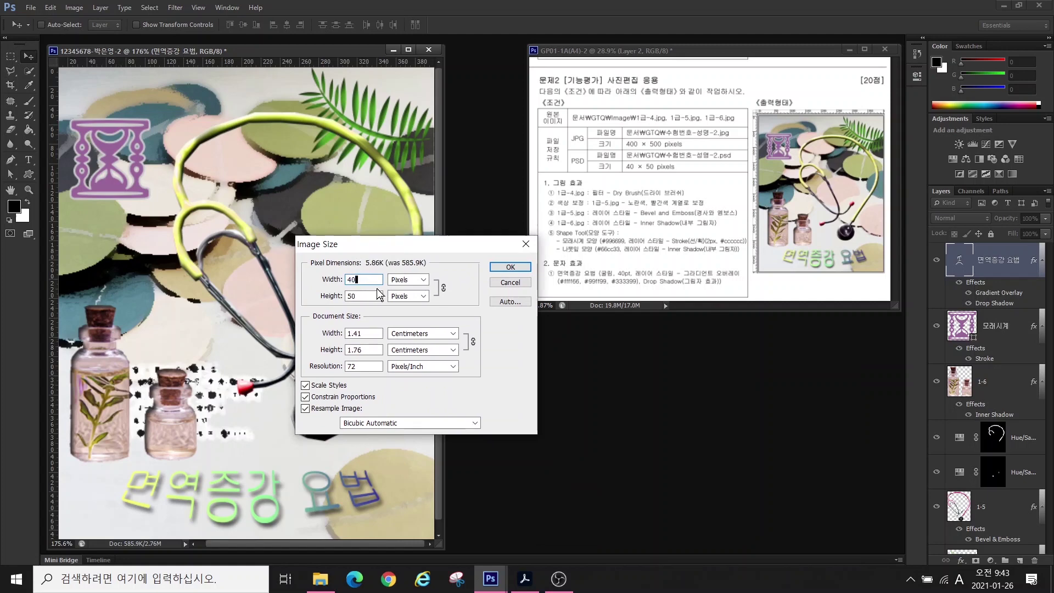
{"action": "left_click", "coordinate": [499, 269]}
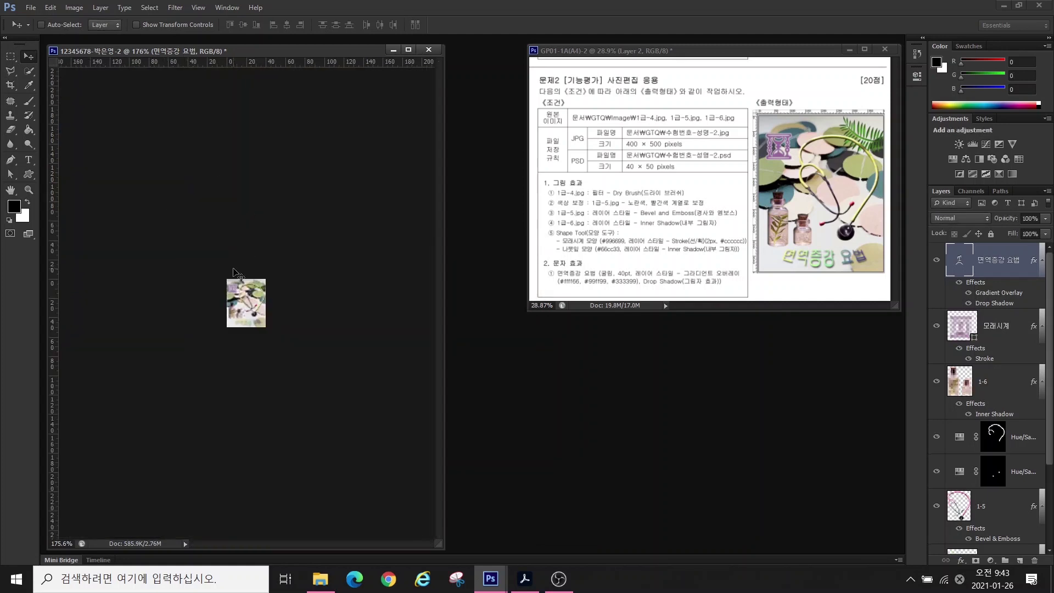
- Save the resized poster as a PSD file
{"action": "left_click", "coordinate": [30, 8]}
{"action": "left_click", "coordinate": [60, 173]}
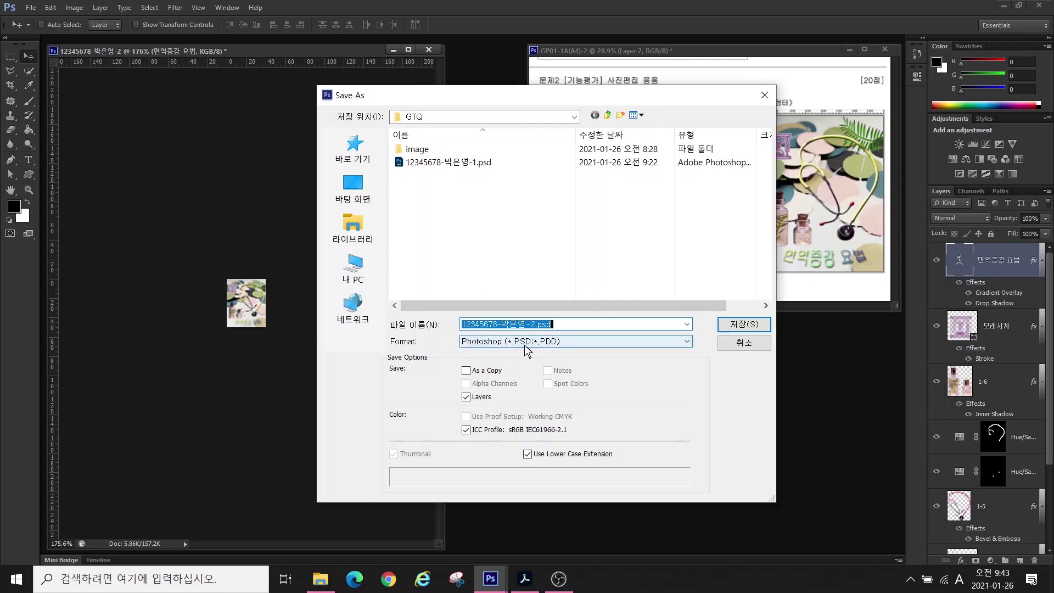
{"action": "left_click", "coordinate": [738, 327]}
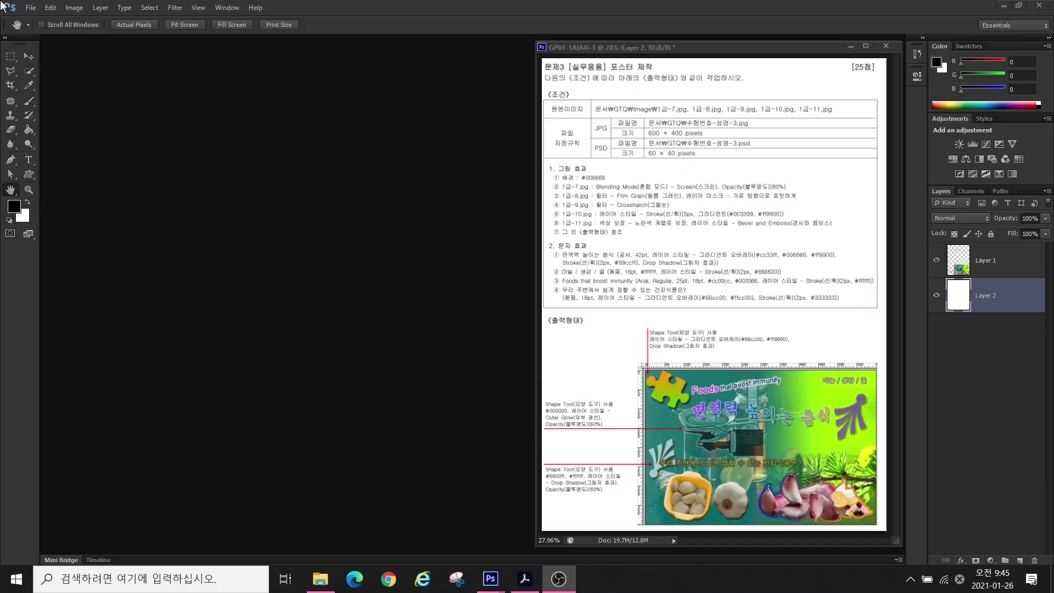
- Create a new 600 × 400 pixel document named with the exam number and candidate's name
{"action": "left_click", "coordinate": [29, 9]}
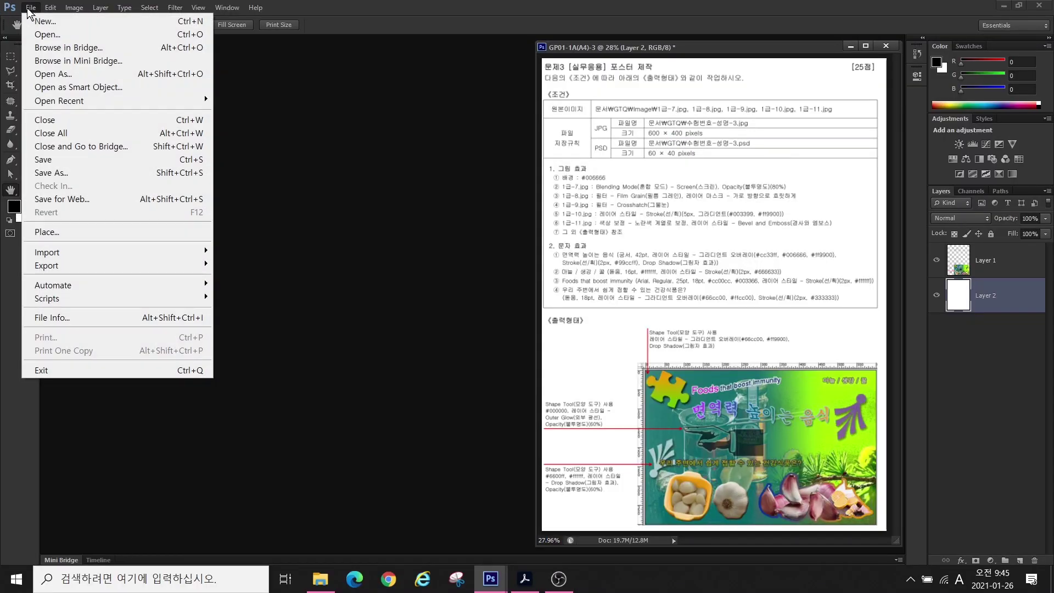
{"action": "left_click", "coordinate": [32, 19]}
{"action": "double_click", "coordinate": [195, 132]}
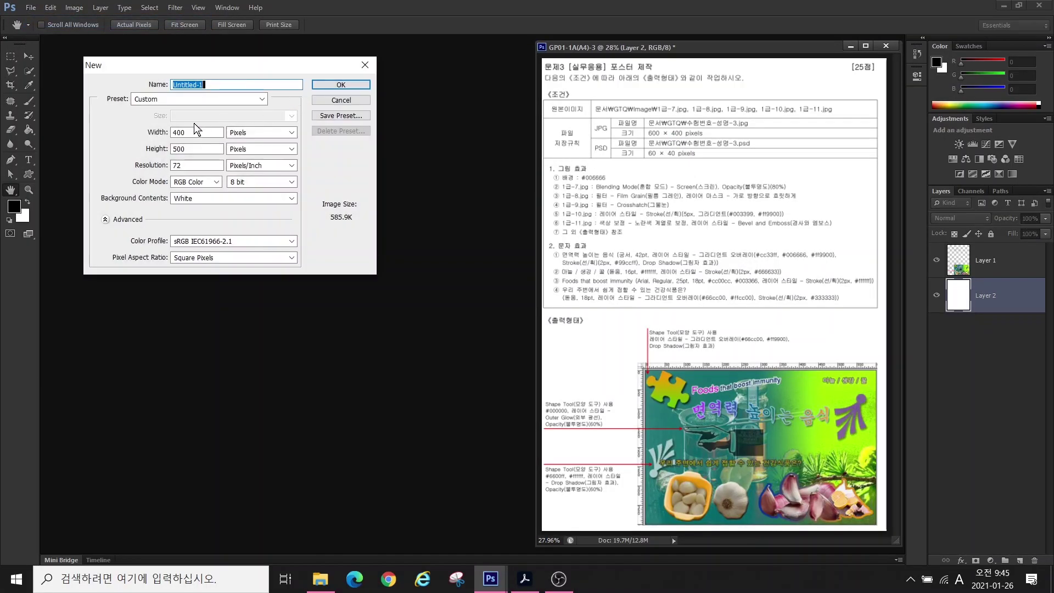
{"action": "type", "text": "600"}
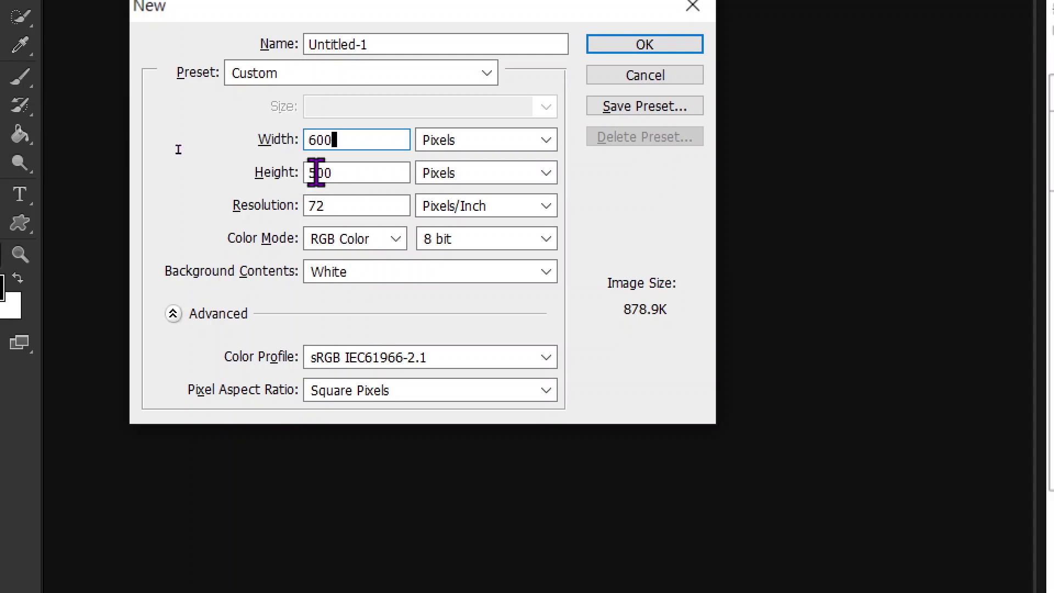
{"action": "left_click_drag", "start_coordinate": [312, 172], "coordinate": [338, 172]}
{"action": "type", "text": "400"}
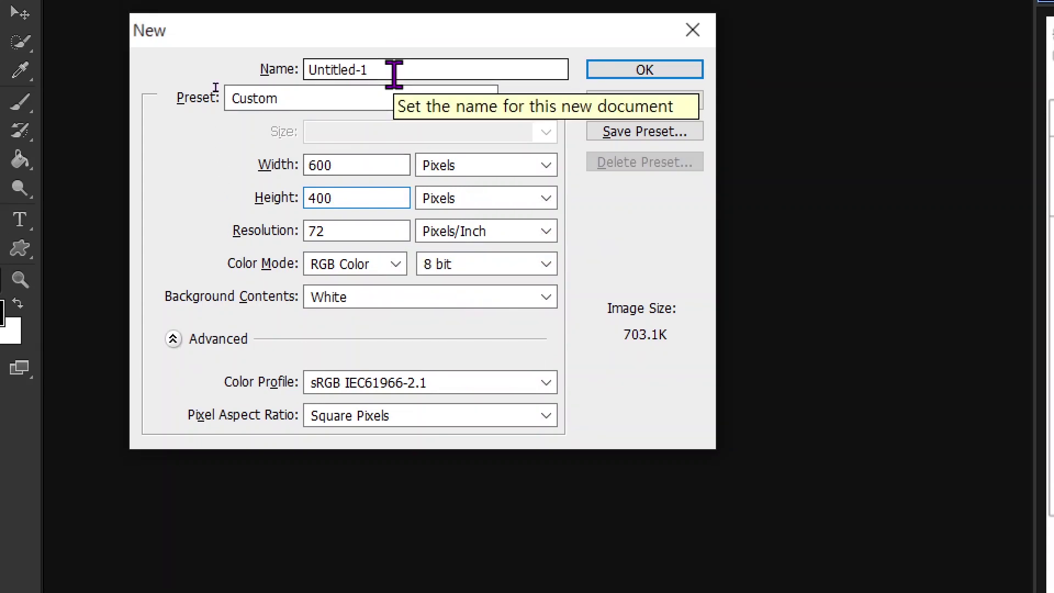
{"action": "left_click", "coordinate": [394, 74]}
{"action": "type", "text": "12"}
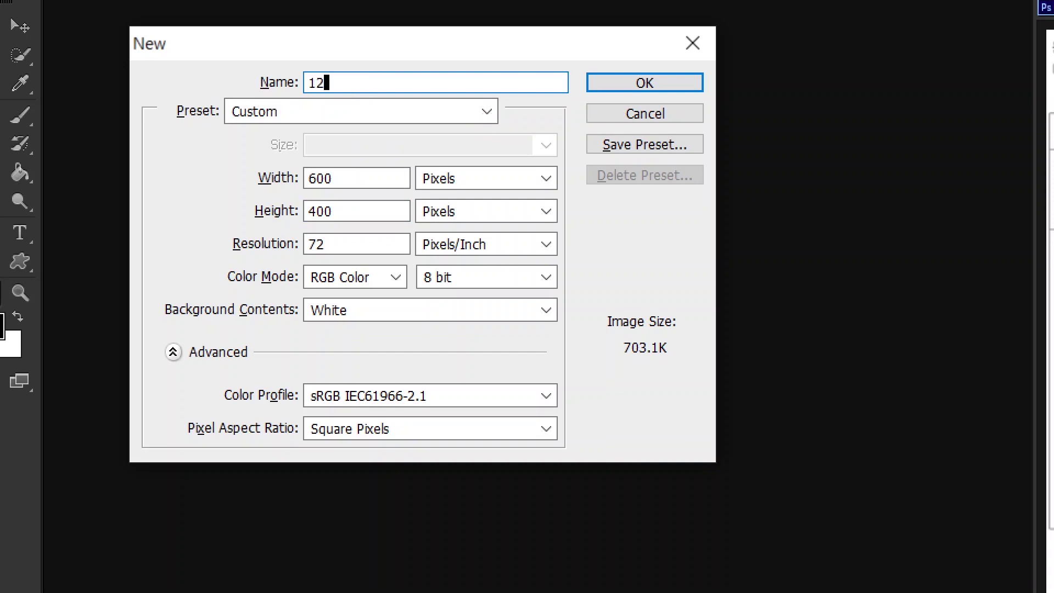
{"action": "type", "text": "345678-"}
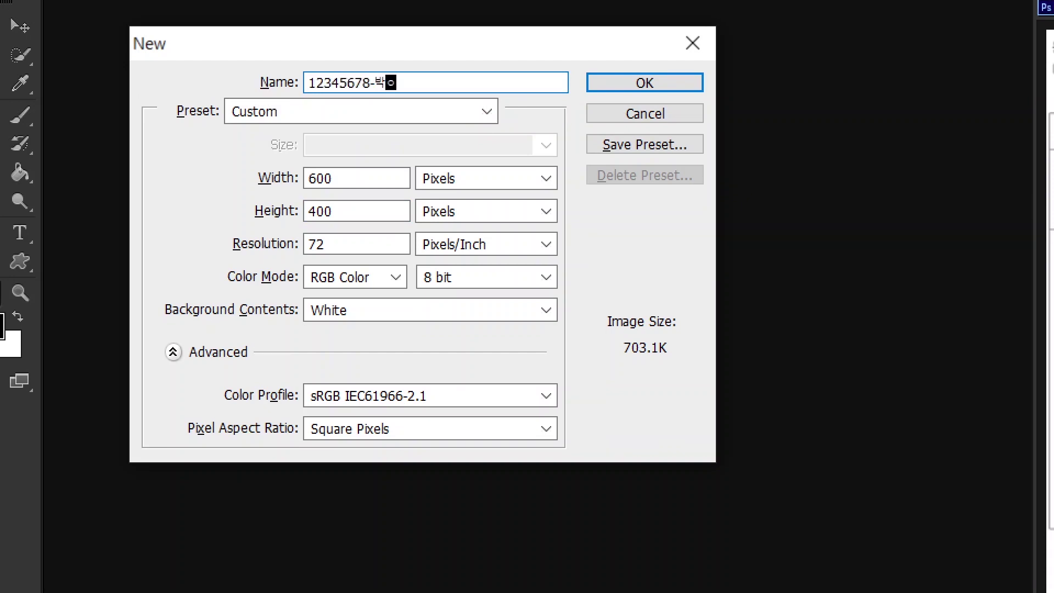
{"action": "type", "text": "-3"}
{"action": "left_click", "coordinate": [631, 86]}
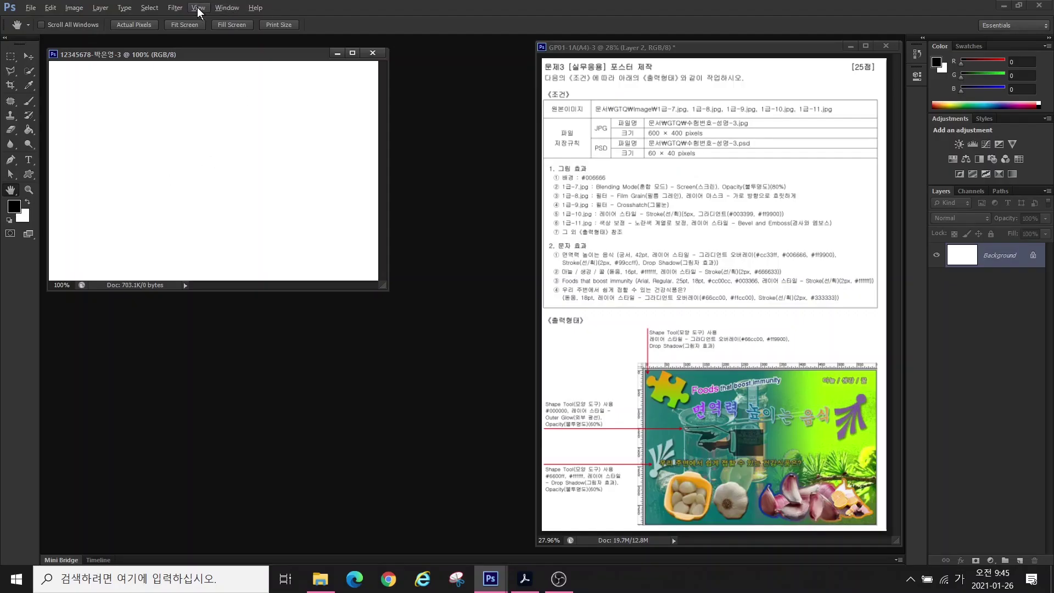
- Show rulers around the new canvas
{"action": "left_click", "coordinate": [198, 7]}
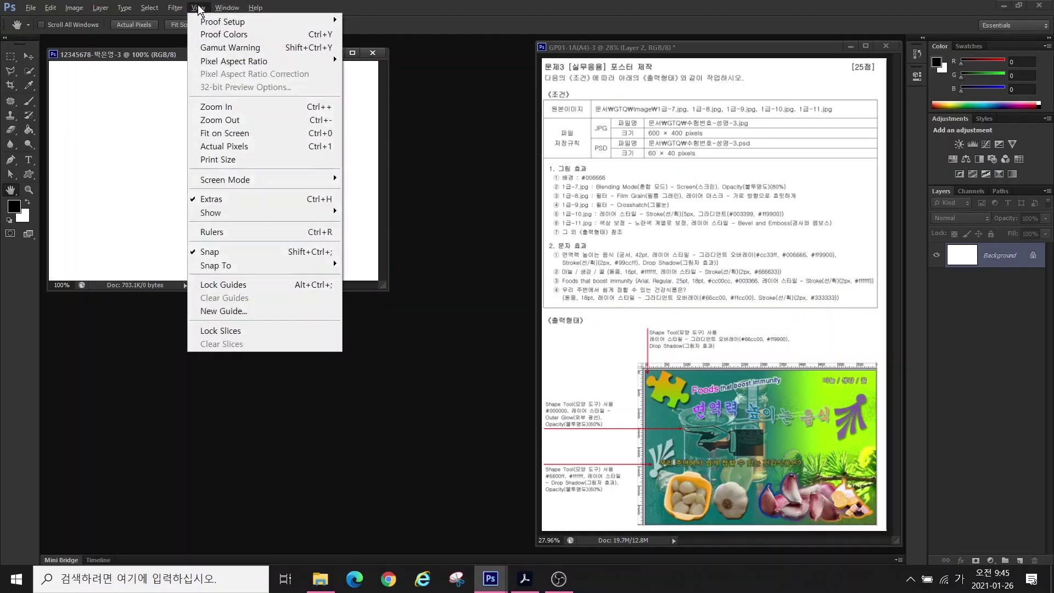
{"action": "left_click", "coordinate": [221, 233]}
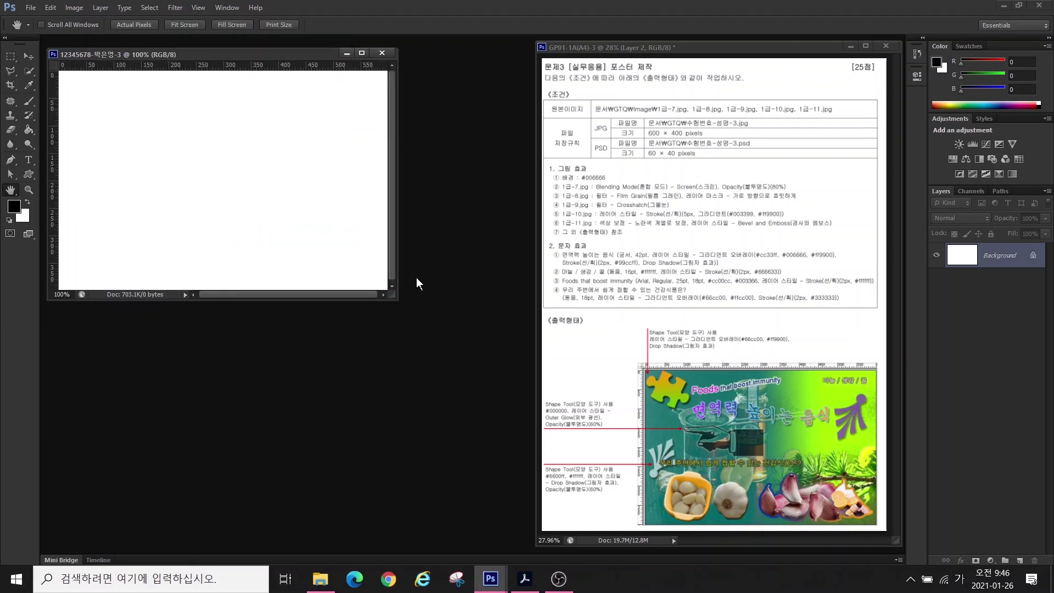
{"action": "scroll", "coordinate": [399, 300], "scroll_direction": "up", "scroll_amount": 3}
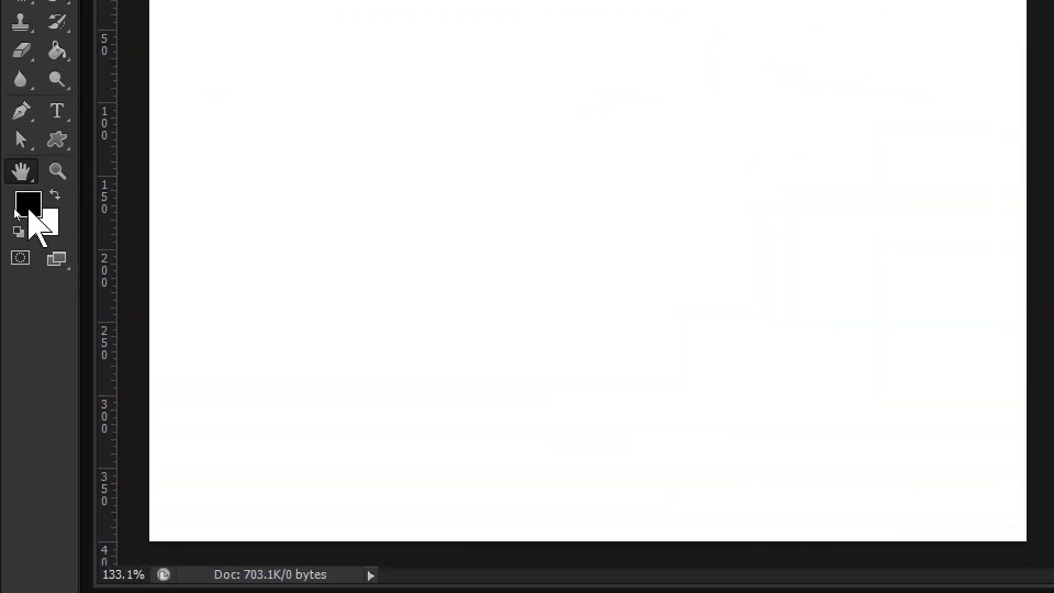
- Set the foreground colour to teal #006666
{"action": "left_click", "coordinate": [29, 208]}
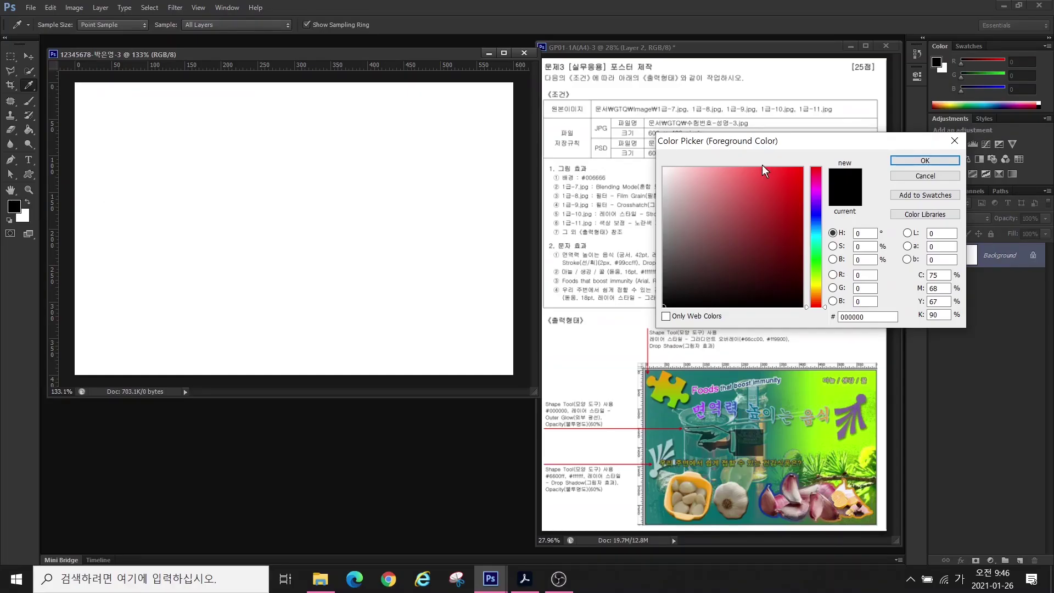
{"action": "left_click_drag", "start_coordinate": [783, 138], "coordinate": [282, 129]}
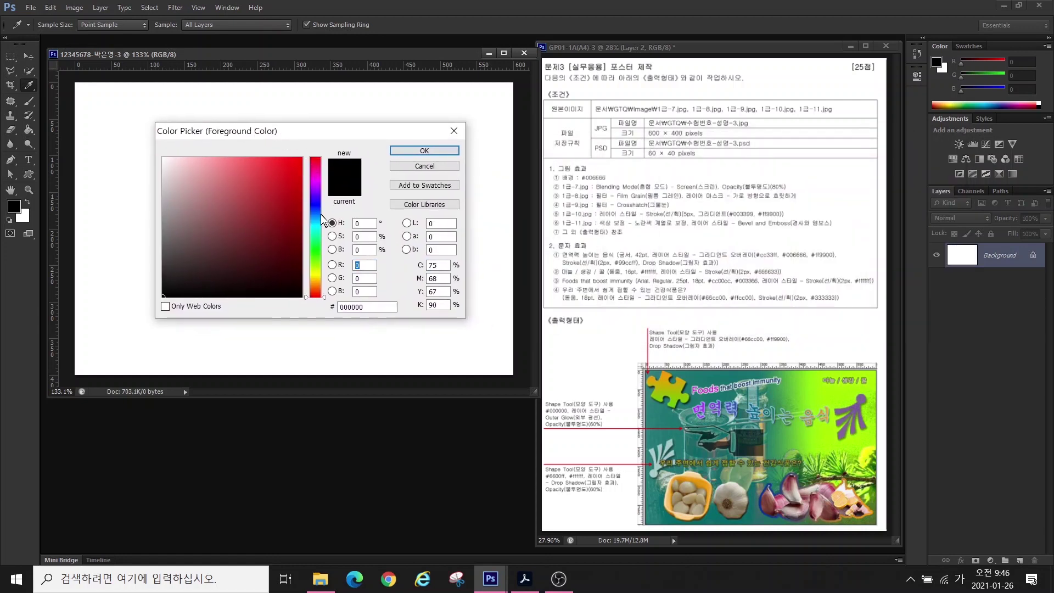
{"action": "double_click", "coordinate": [351, 307]}
{"action": "type", "text": "006666"}
{"action": "key", "text": "Return"}
{"action": "key", "text": "h"}
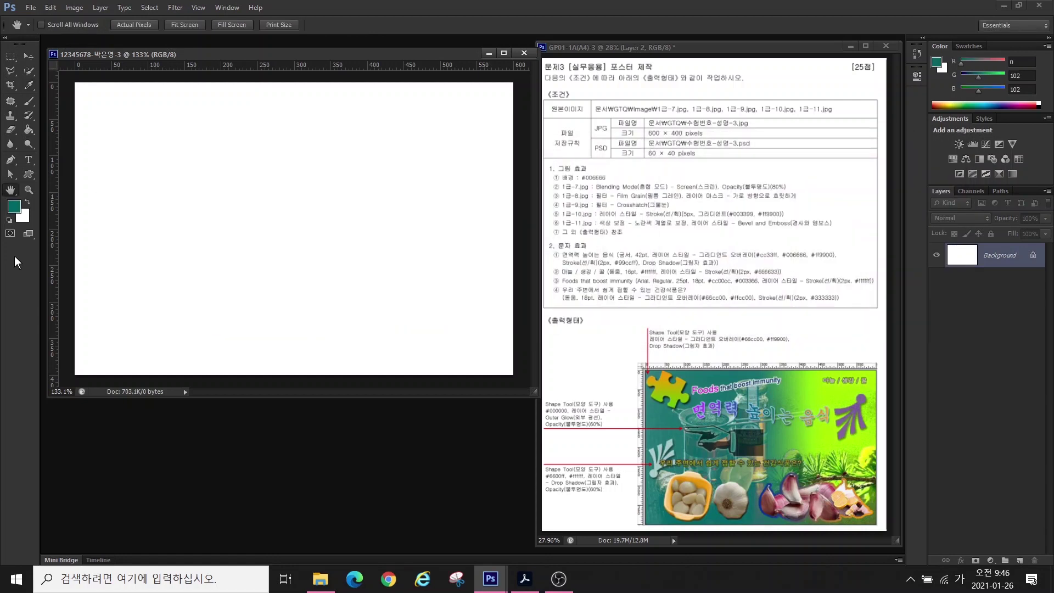
- Fill the entire canvas with the teal foreground colour
{"action": "left_click", "coordinate": [50, 9]}
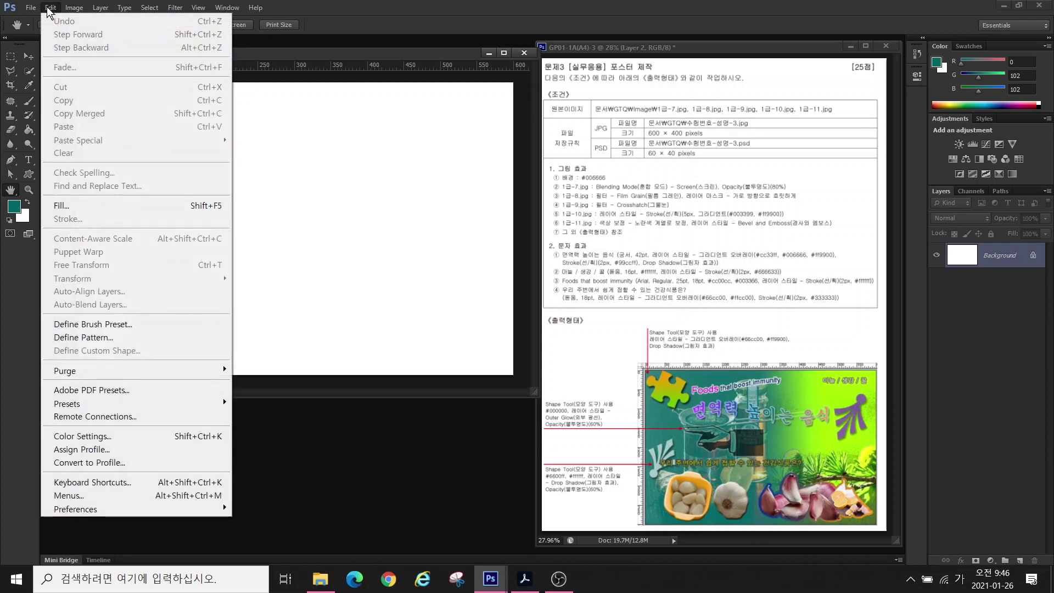
{"action": "left_click", "coordinate": [64, 207]}
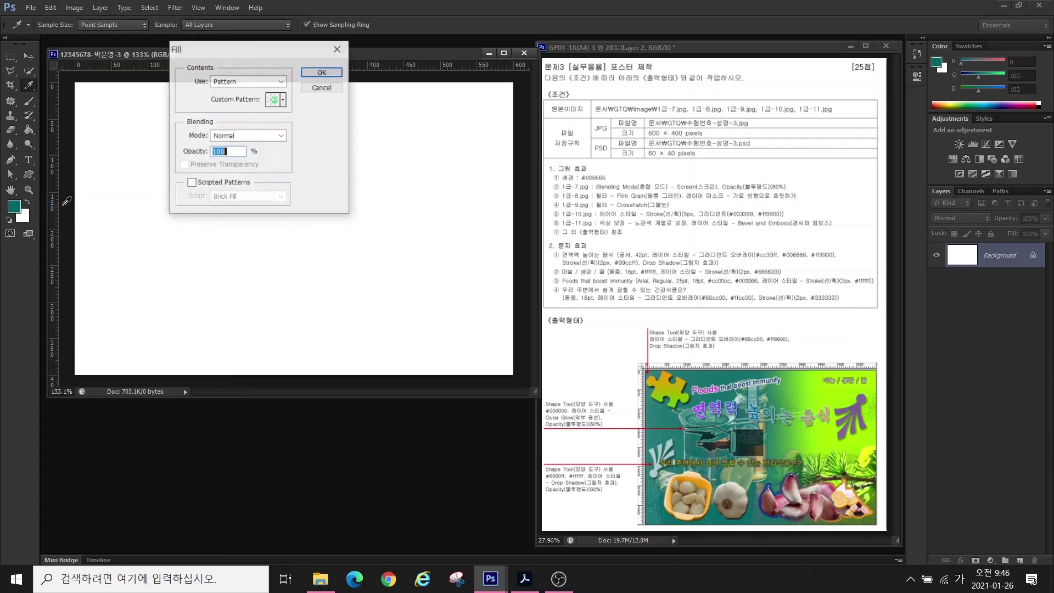
{"action": "left_click", "coordinate": [230, 83]}
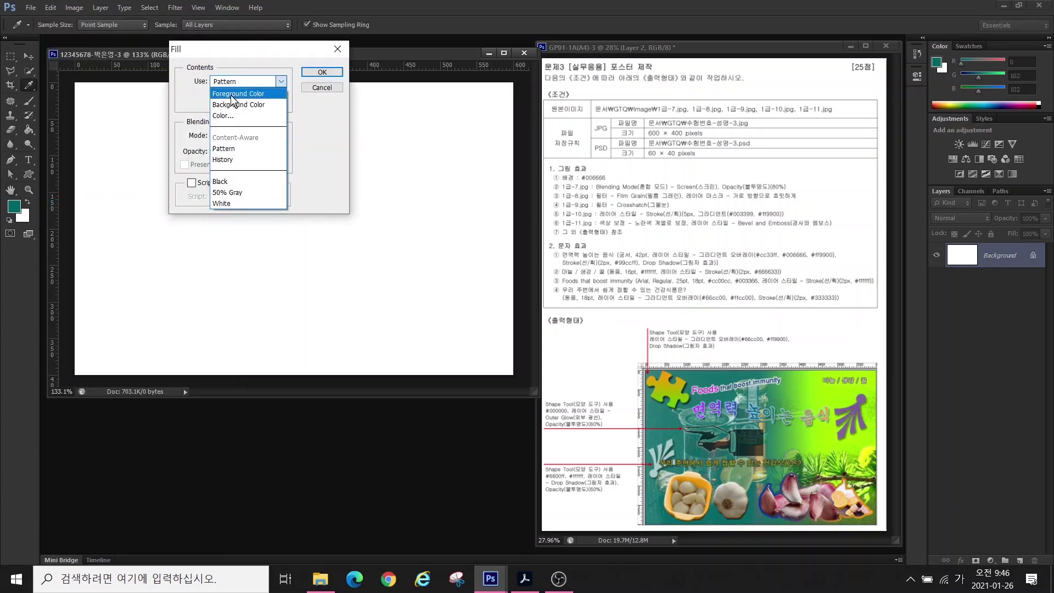
{"action": "left_click", "coordinate": [233, 93]}
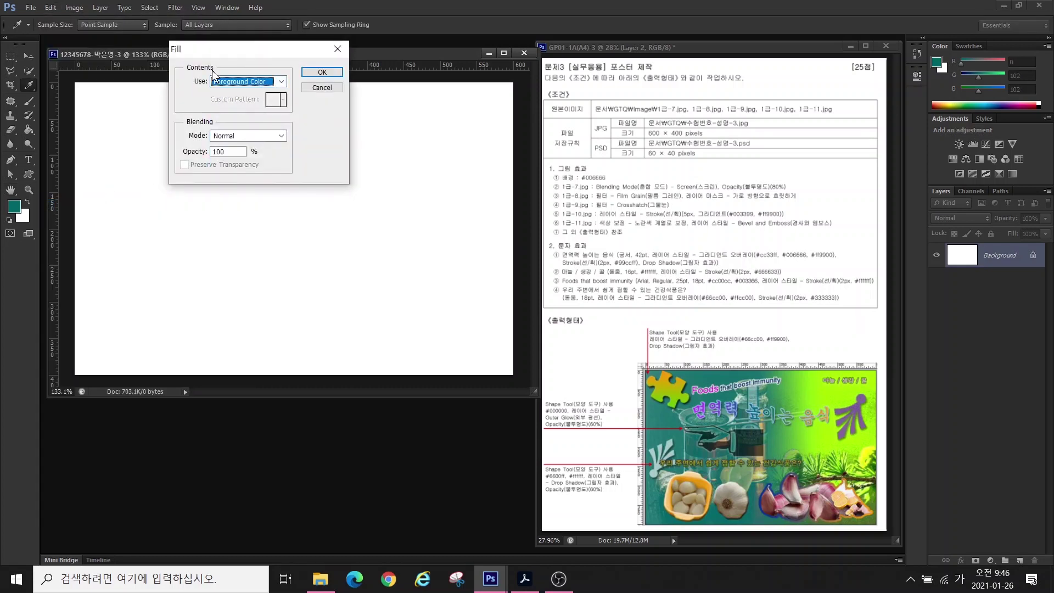
{"action": "left_click", "coordinate": [322, 72]}
{"action": "key", "text": "h"}
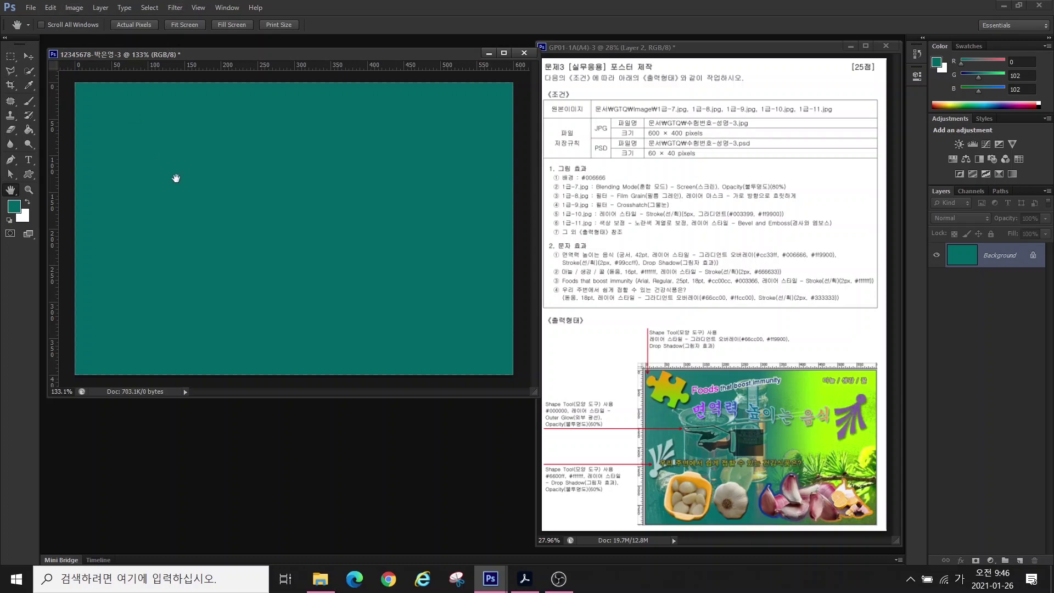
- Open 1급-7.jpg from the Documents > GTQ > image folder
{"action": "key", "text": "ctrl+o"}
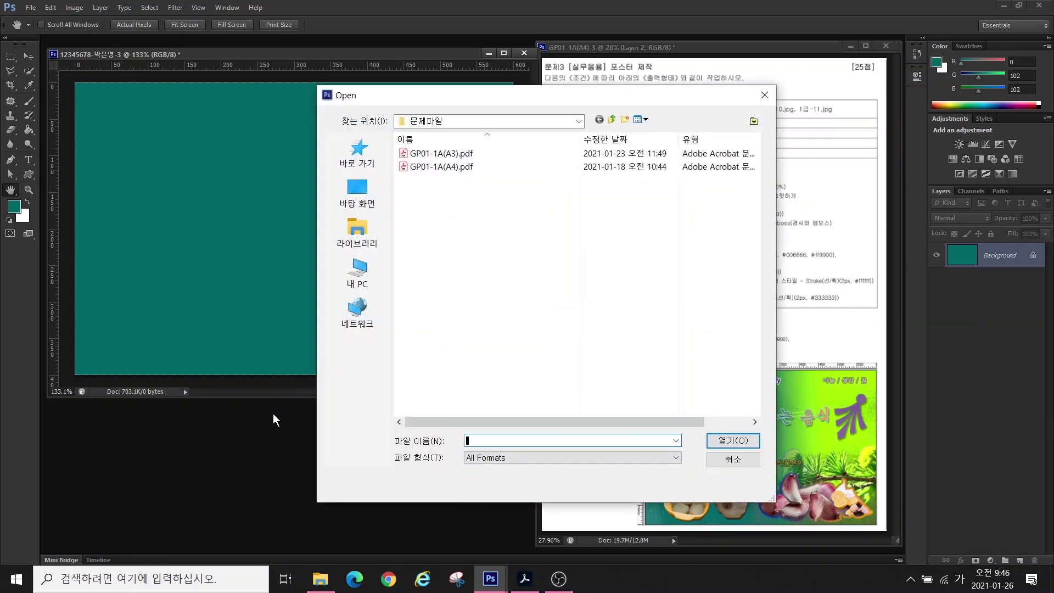
{"action": "left_click", "coordinate": [360, 233]}
{"action": "double_click", "coordinate": [467, 147]}
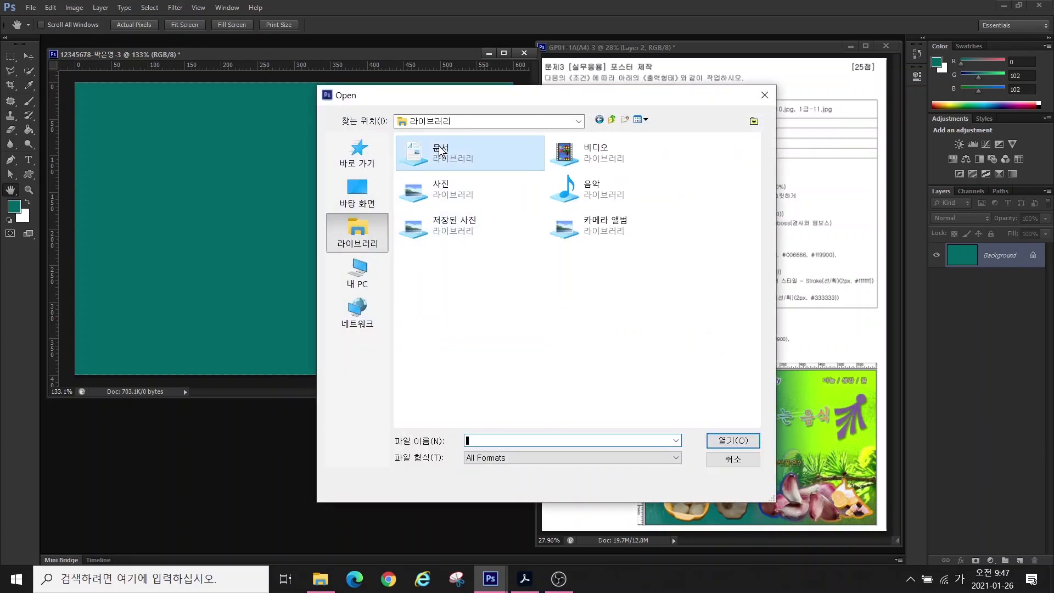
{"action": "double_click", "coordinate": [426, 183]}
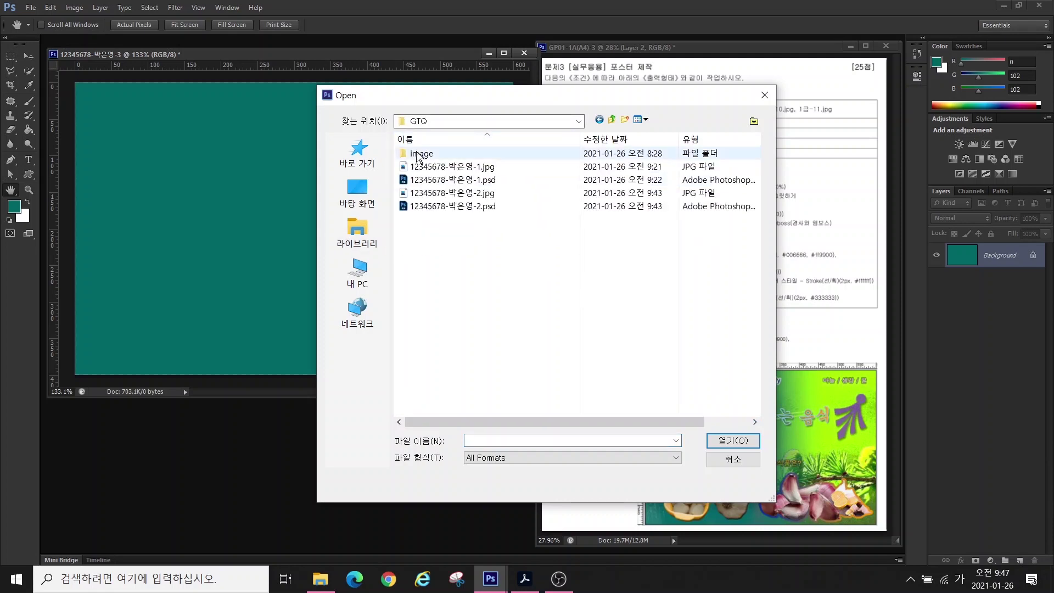
{"action": "double_click", "coordinate": [422, 155]}
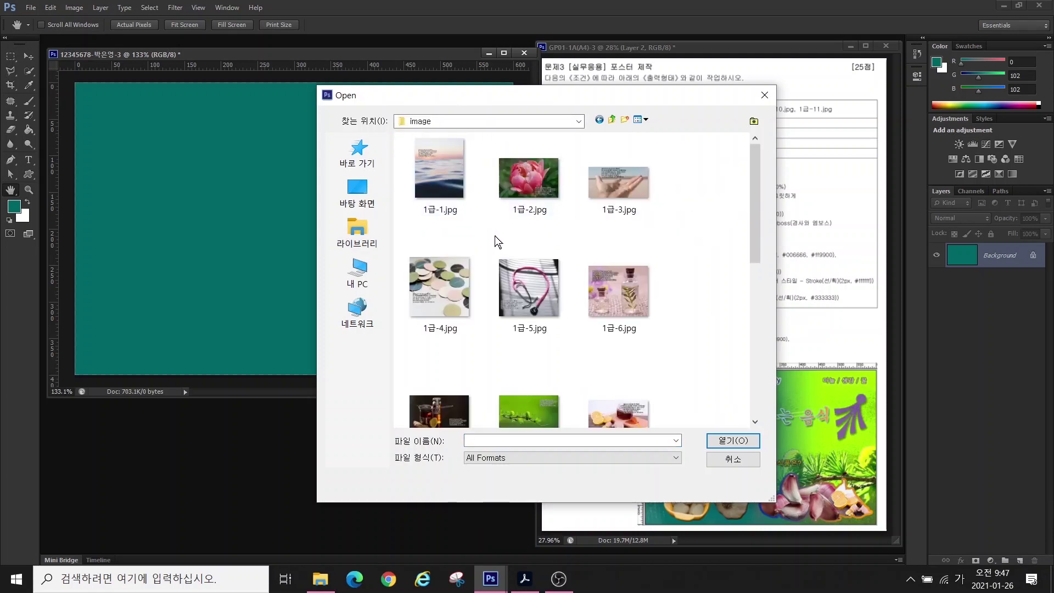
{"action": "left_click", "coordinate": [476, 399]}
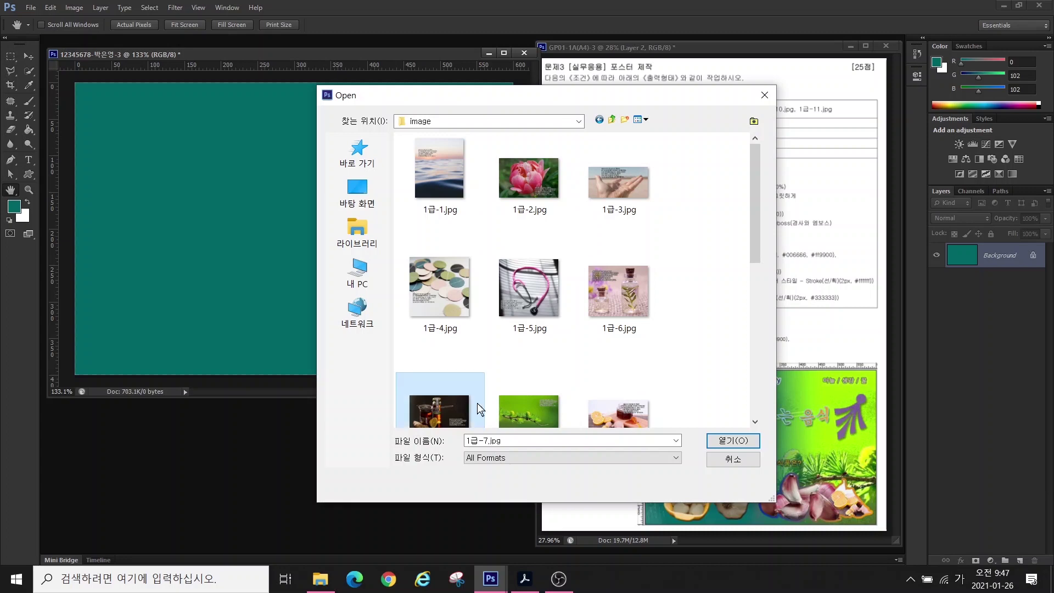
{"action": "left_click", "coordinate": [720, 441]}
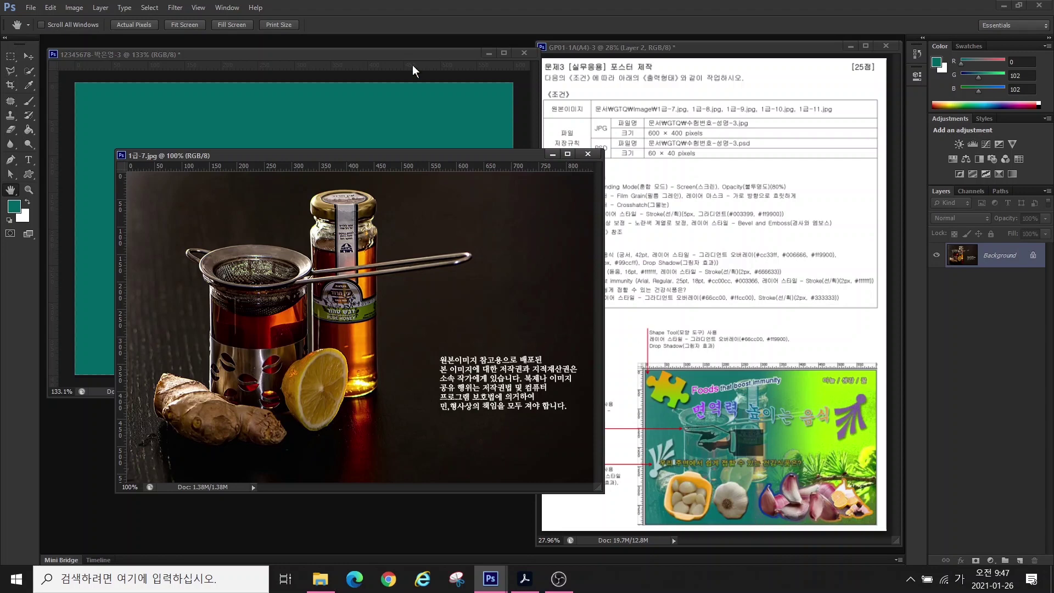
- Resize the tea image to about 600 × 400 pixels
{"action": "left_click", "coordinate": [75, 7]}
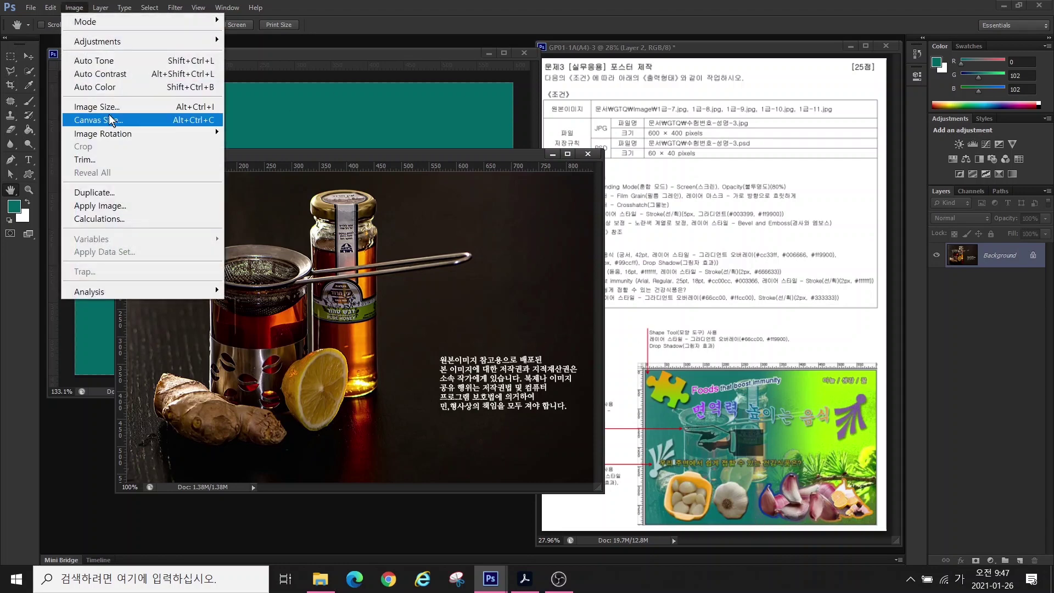
{"action": "left_click", "coordinate": [96, 107]}
{"action": "type", "text": "66"}
{"action": "key", "text": "Tab"}
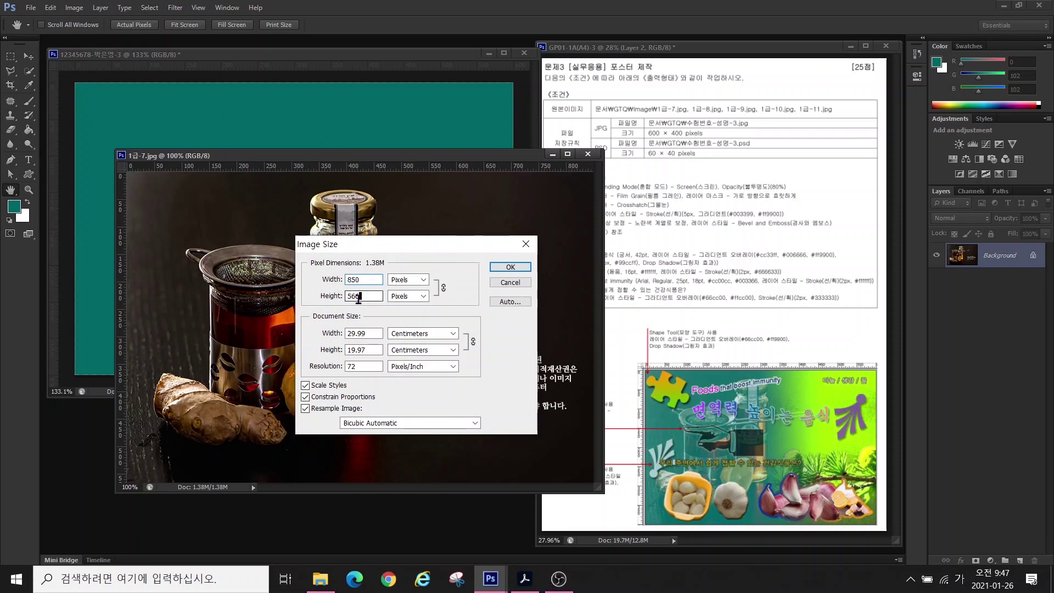
{"action": "type", "text": "400"}
{"action": "key", "text": "Return"}
- Drag the tea image into the teal poster and close the original without saving
{"action": "left_click_drag", "start_coordinate": [264, 154], "coordinate": [346, 206]}
{"action": "left_click", "coordinate": [27, 56]}
{"action": "left_click_drag", "start_coordinate": [274, 247], "coordinate": [207, 164]}
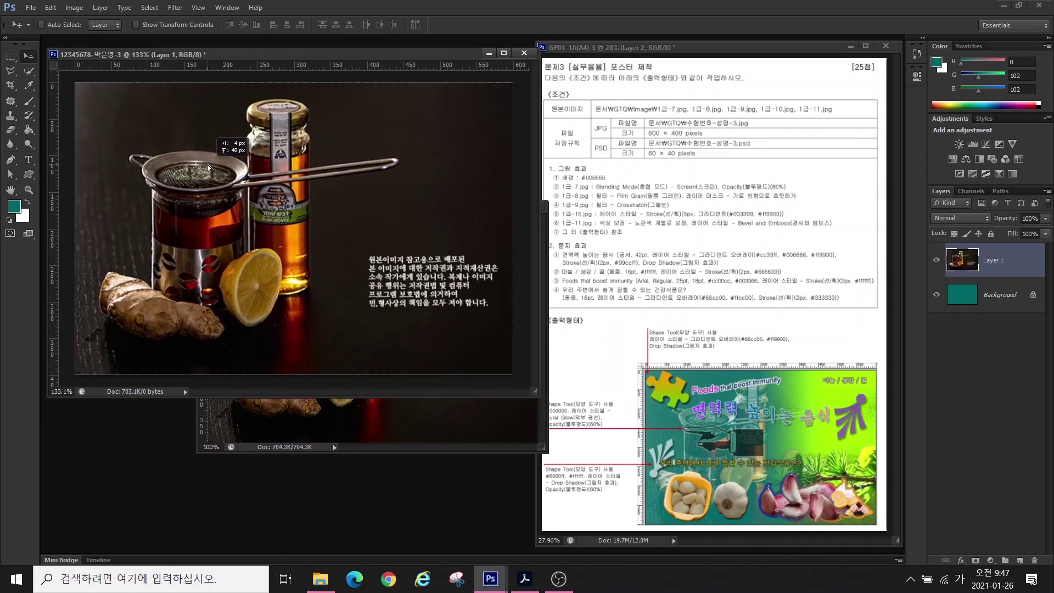
{"action": "left_click", "coordinate": [364, 420]}
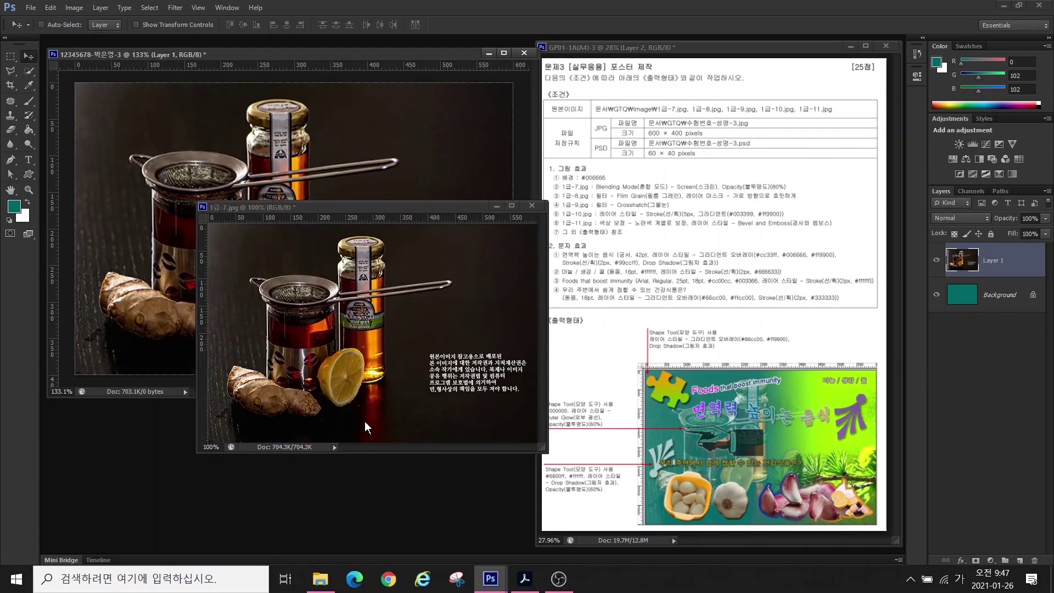
{"action": "left_click", "coordinate": [531, 205]}
{"action": "left_click", "coordinate": [527, 218]}
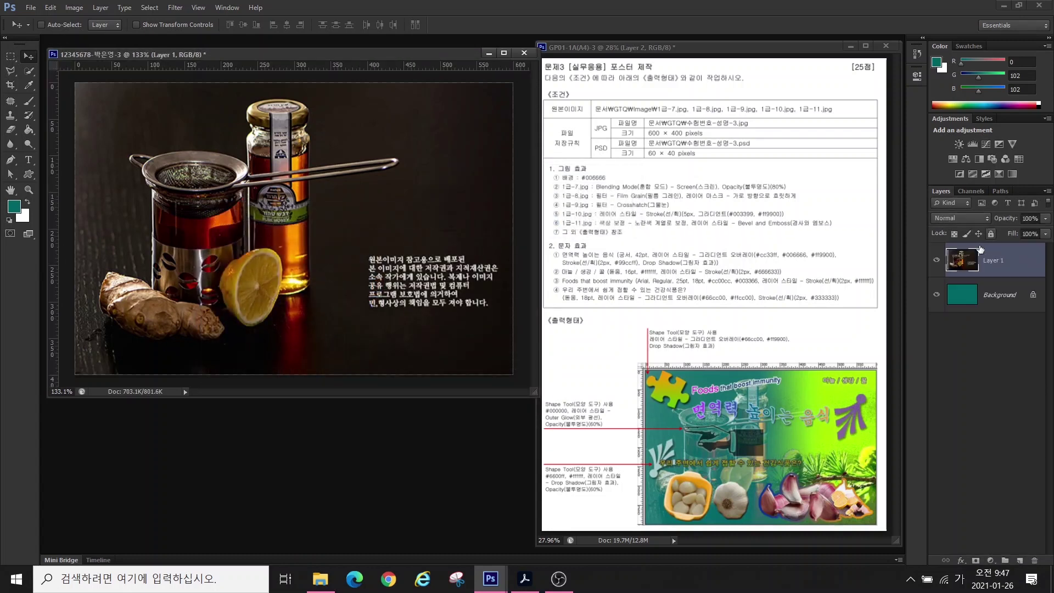
- Rename the new tea layer to 1-7
{"action": "double_click", "coordinate": [992, 259]}
{"action": "type", "text": "1-7"}
{"action": "key", "text": "Return"}
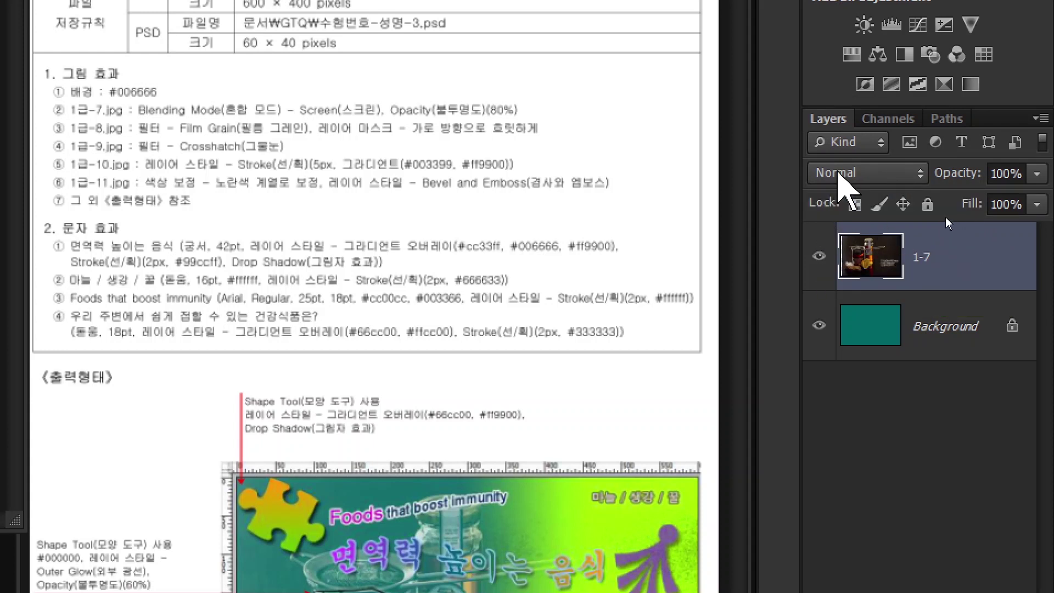
- Set the 1-7 tea layer to Screen blend mode at 80% opacity
{"action": "left_click", "coordinate": [838, 173]}
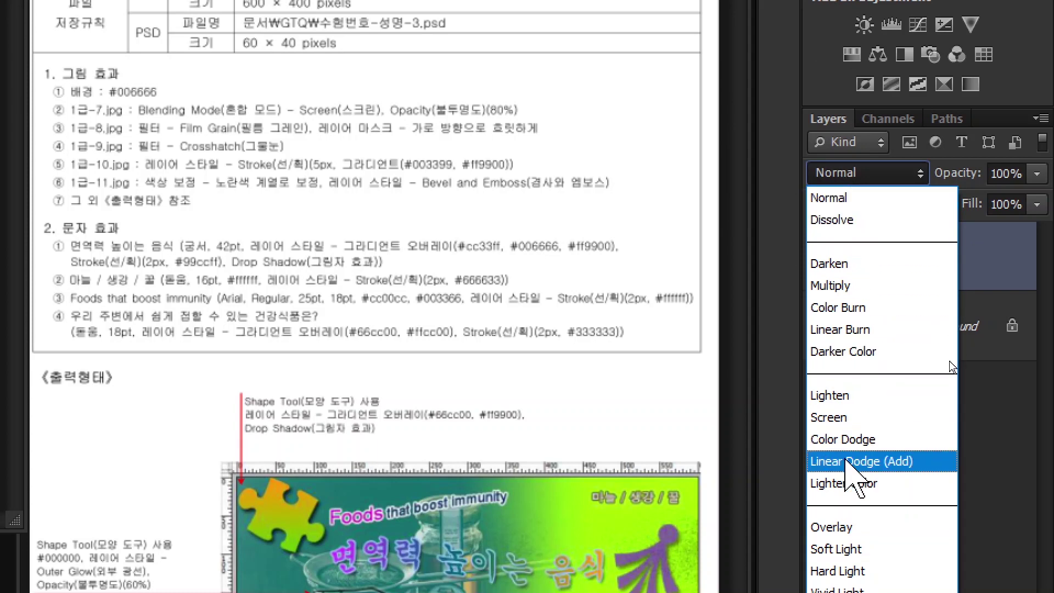
{"action": "left_click", "coordinate": [828, 417]}
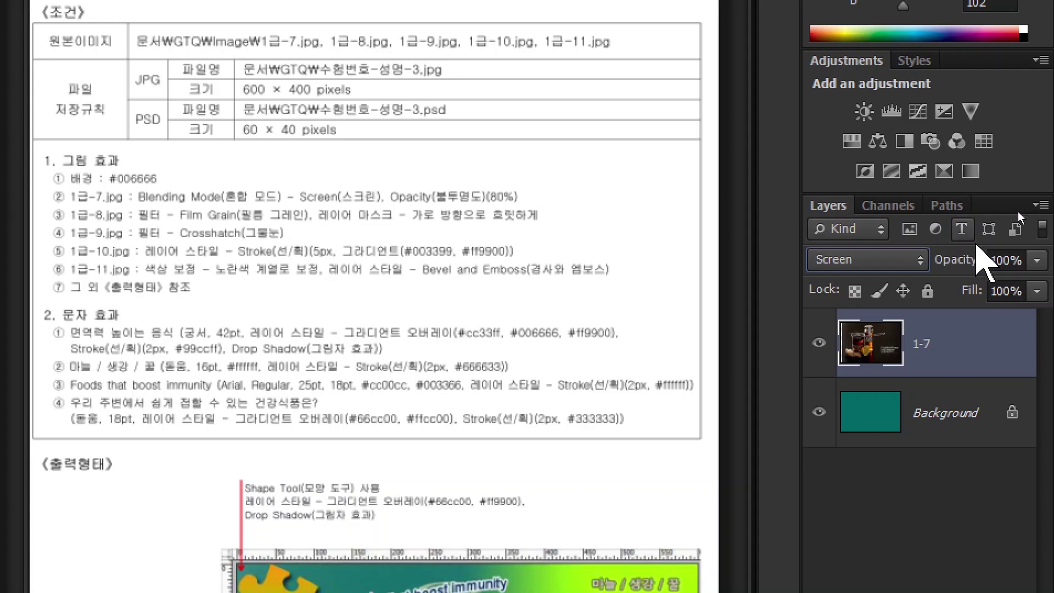
{"action": "left_click", "coordinate": [1001, 259]}
{"action": "double_click", "coordinate": [1002, 259]}
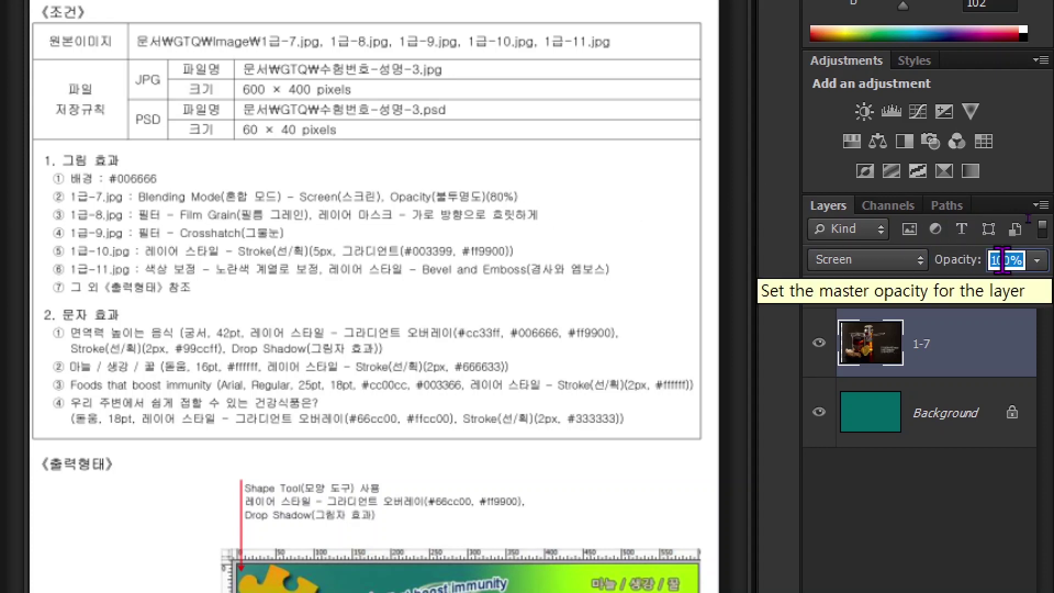
{"action": "type", "text": "80"}
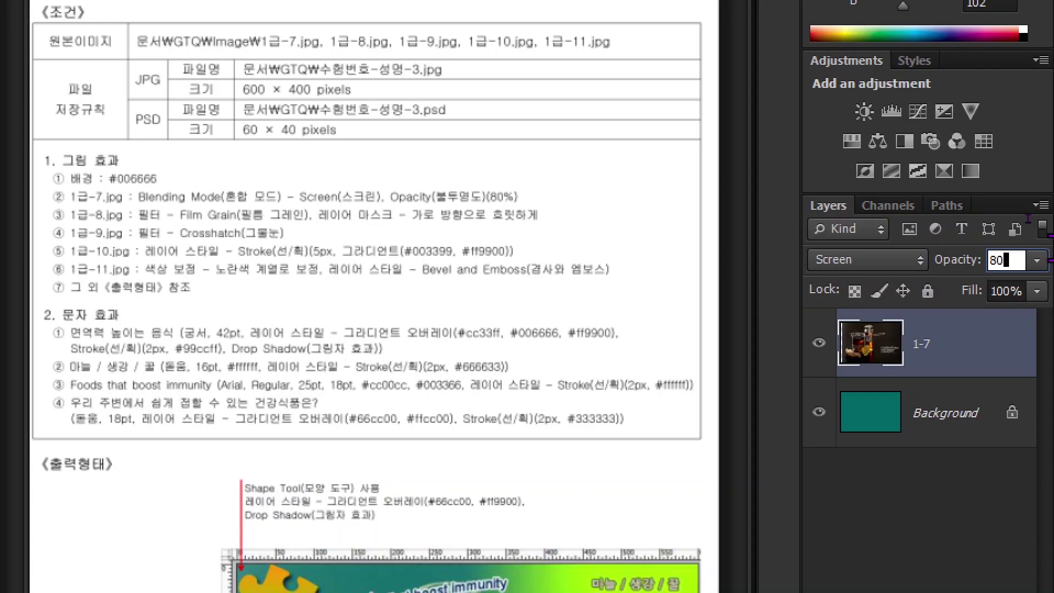
{"action": "key", "text": "Return"}
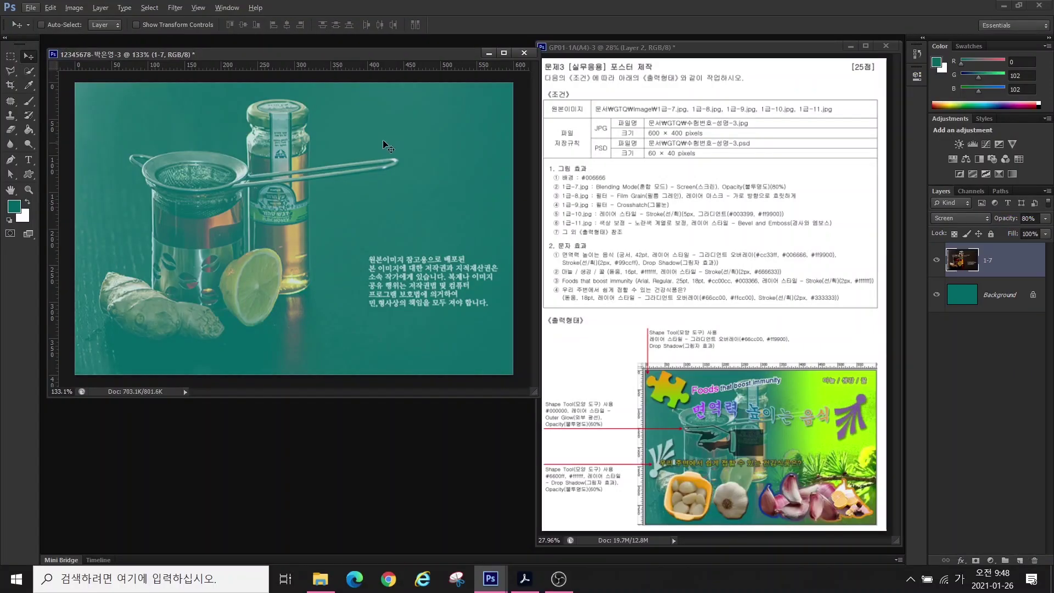
{"action": "key", "text": "ctrl+o"}
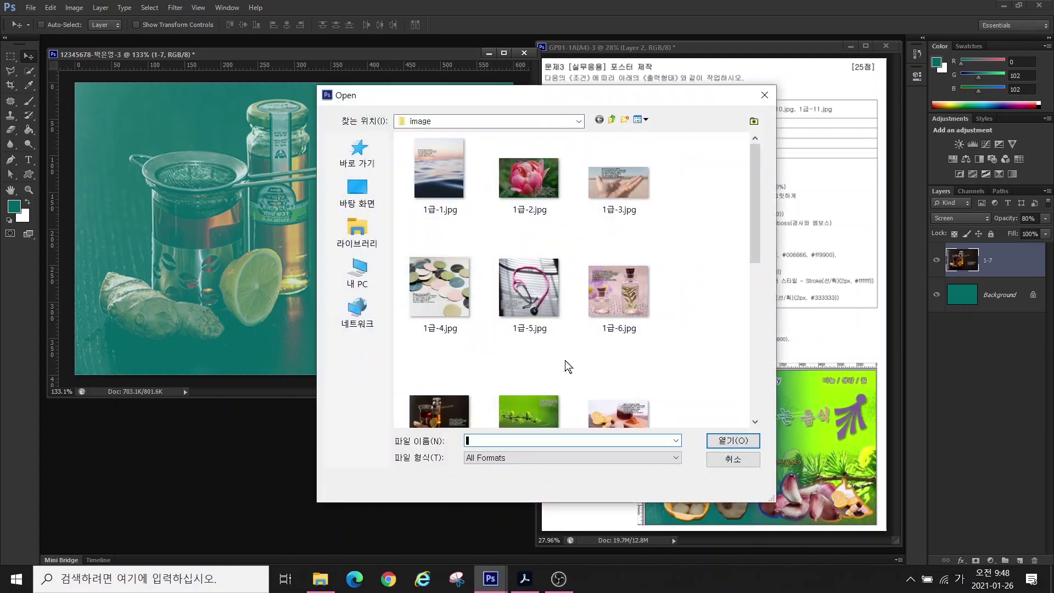
- Open 1급-8.jpg, drag the pine image into the teal poster as Layer 1, and close the original
{"action": "scroll", "coordinate": [563, 362], "scroll_direction": "down", "scroll_amount": 2}
{"action": "double_click", "coordinate": [523, 243]}
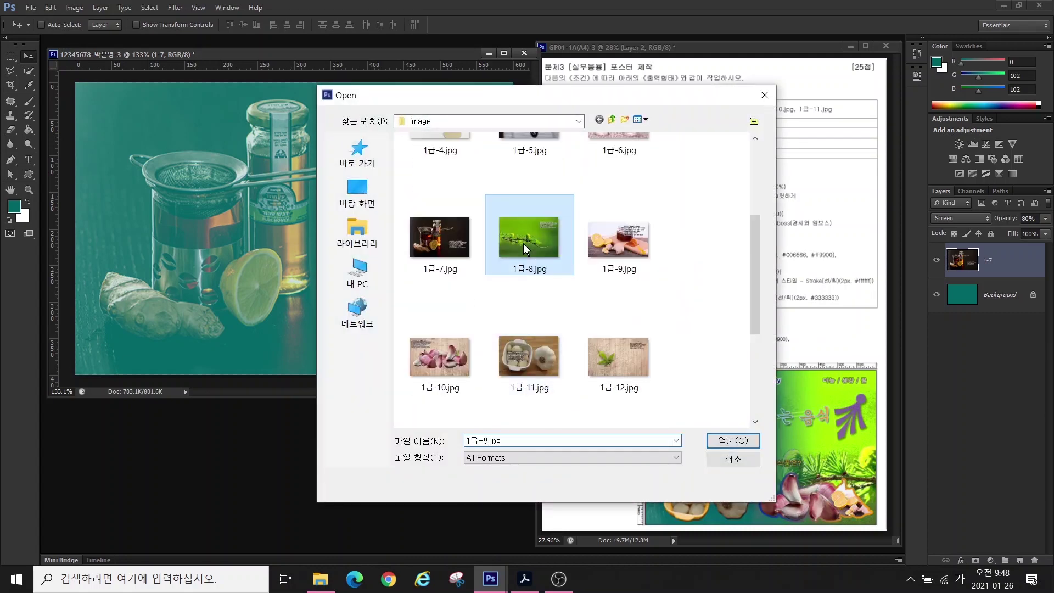
{"action": "left_click_drag", "start_coordinate": [316, 68], "coordinate": [381, 196]}
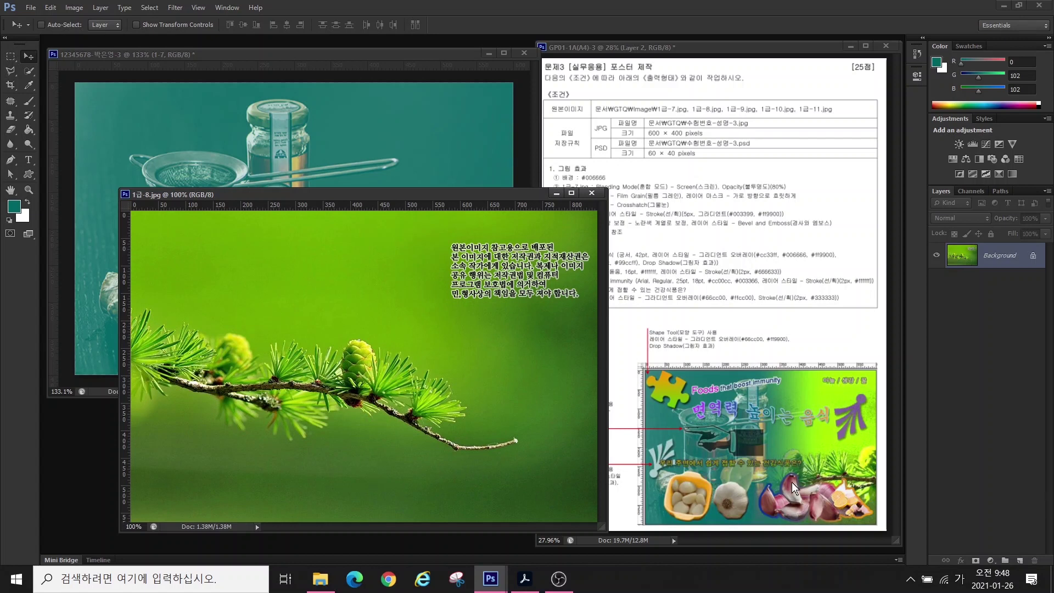
{"action": "left_click", "coordinate": [841, 474]}
{"action": "left_click_drag", "start_coordinate": [274, 195], "coordinate": [319, 197]}
{"action": "left_click_drag", "start_coordinate": [272, 325], "coordinate": [109, 259]}
{"action": "left_click_drag", "start_coordinate": [200, 258], "coordinate": [298, 217]}
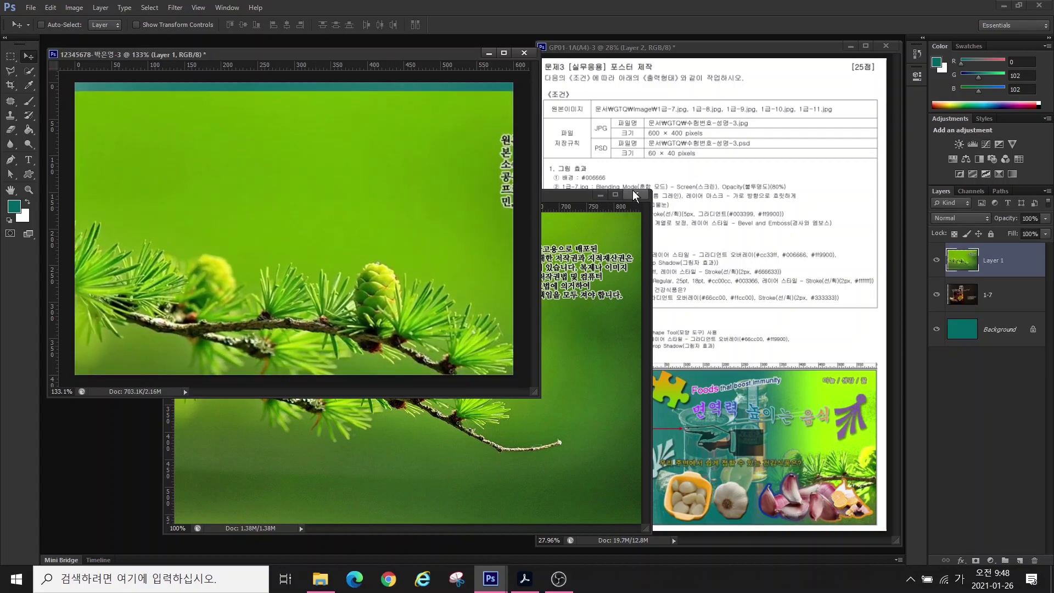
{"action": "left_click", "coordinate": [634, 193]}
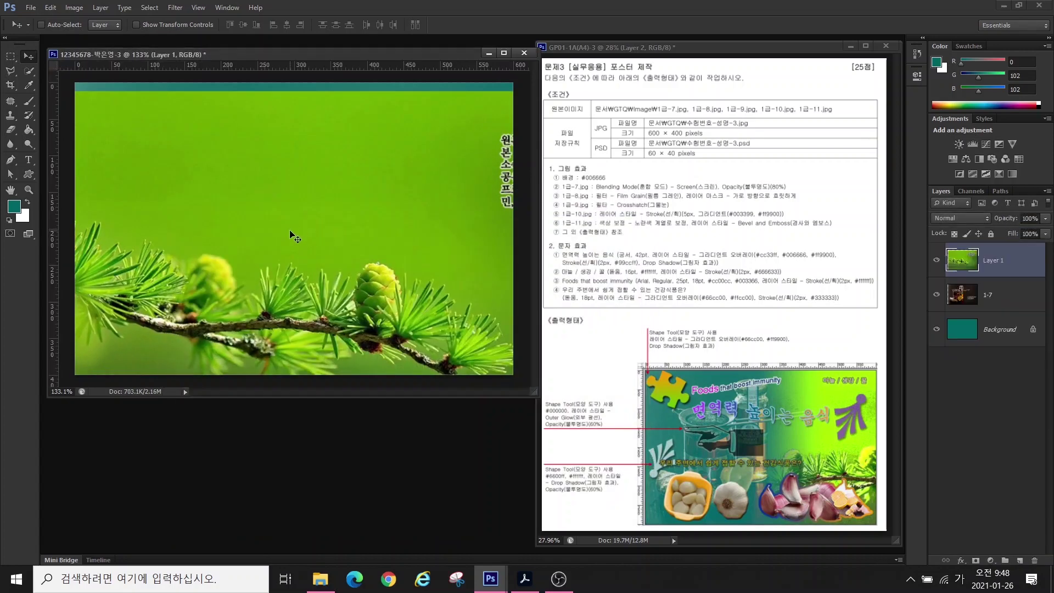
- Flip the pine layer horizontally with Free Transform and move it into position
{"action": "key", "text": "ctrl+t"}
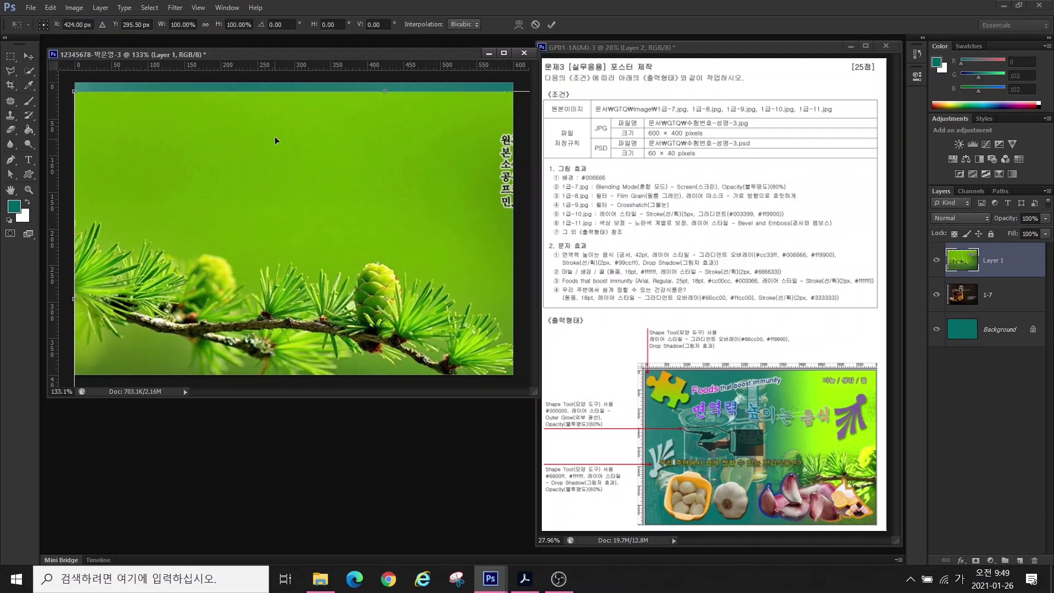
{"action": "right_click", "coordinate": [226, 202]}
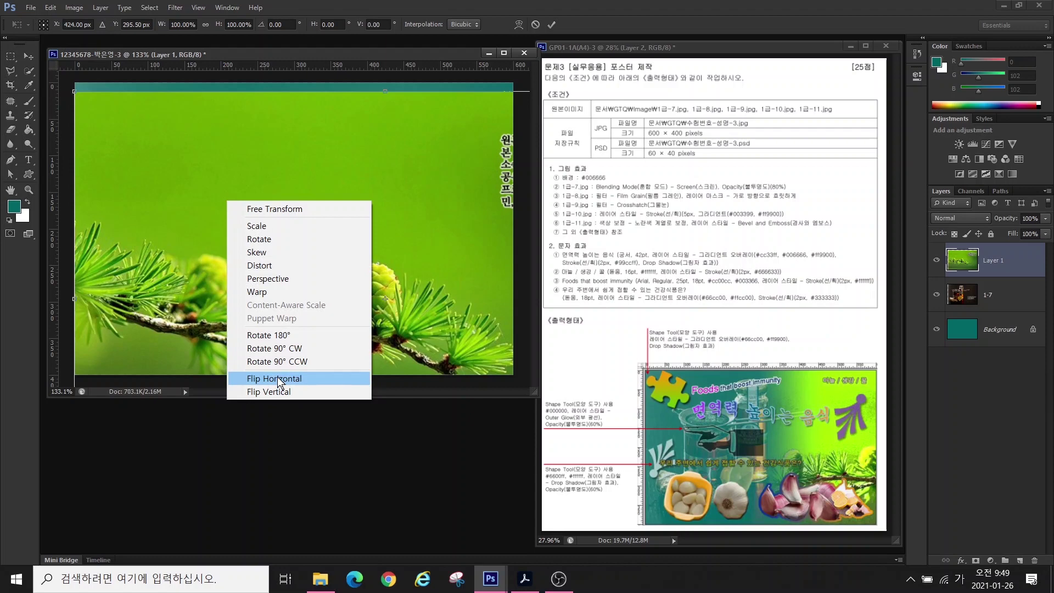
{"action": "left_click", "coordinate": [278, 378]}
{"action": "left_click_drag", "start_coordinate": [439, 332], "coordinate": [434, 305]}
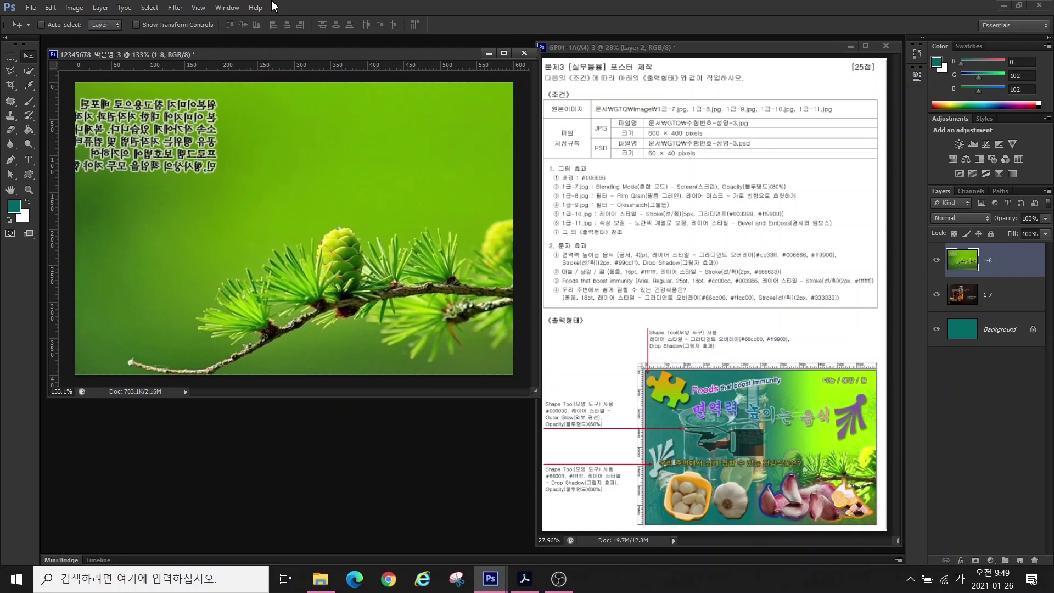
- Apply the Film Grain filter from the Filter Gallery (Grain 4, Highlight Area 0, Intensity 10)
{"action": "left_click", "coordinate": [175, 8]}
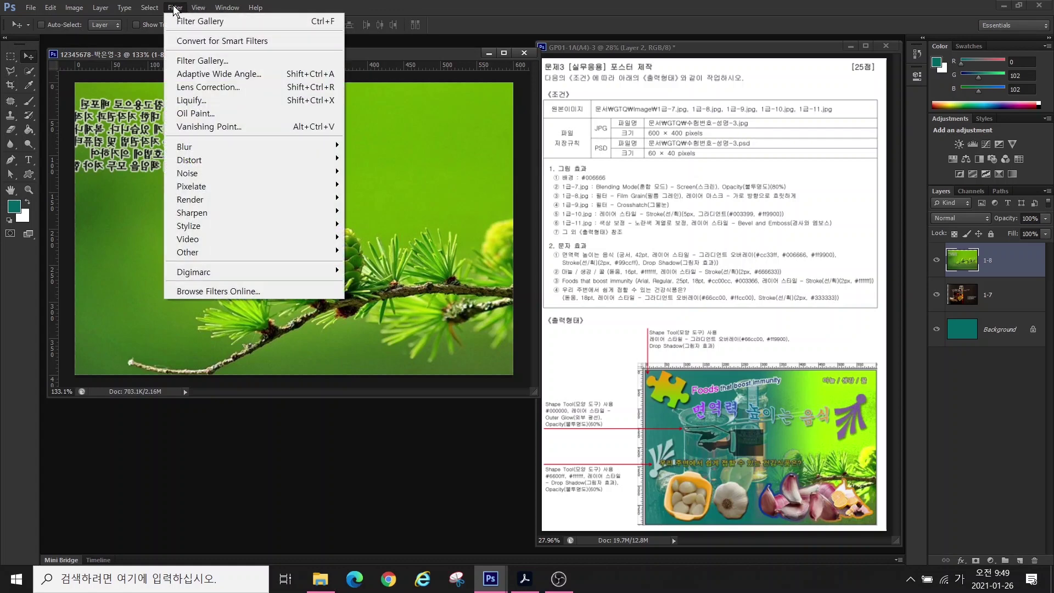
{"action": "left_click", "coordinate": [193, 56]}
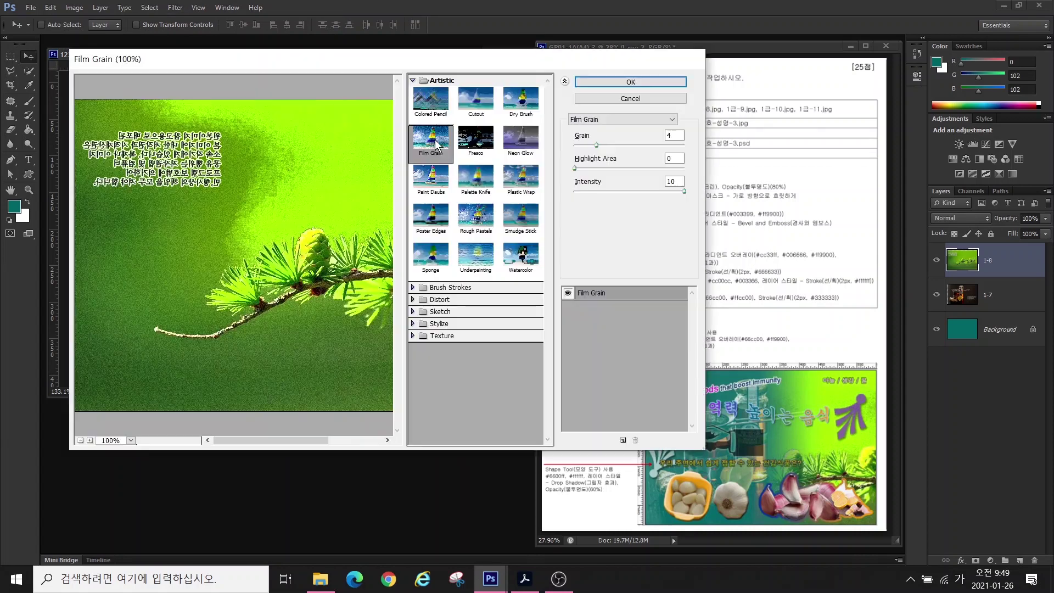
{"action": "left_click", "coordinate": [432, 141]}
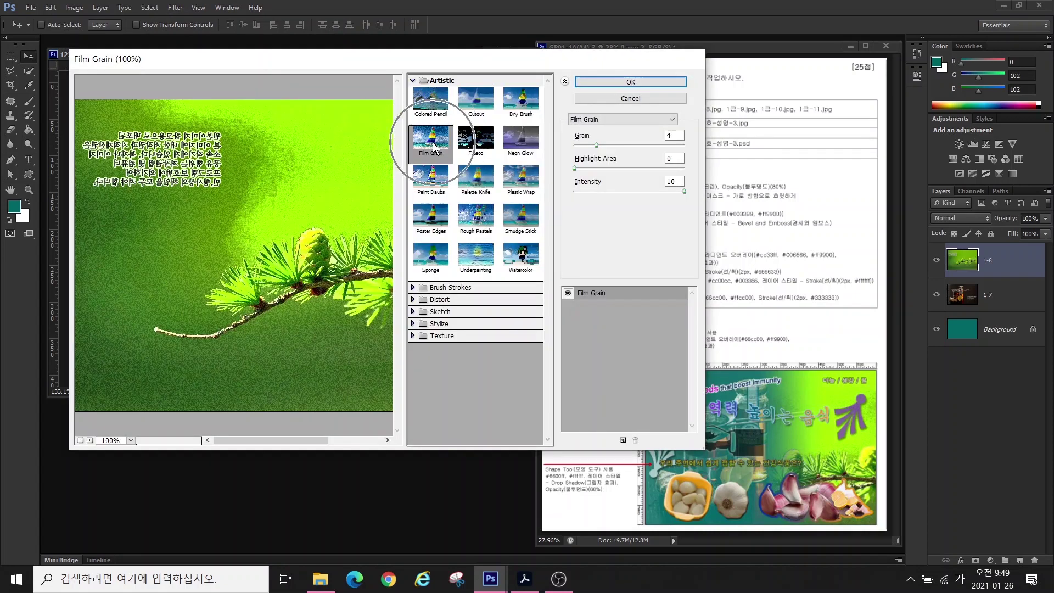
{"action": "left_click", "coordinate": [596, 83]}
{"action": "left_click", "coordinate": [703, 198]}
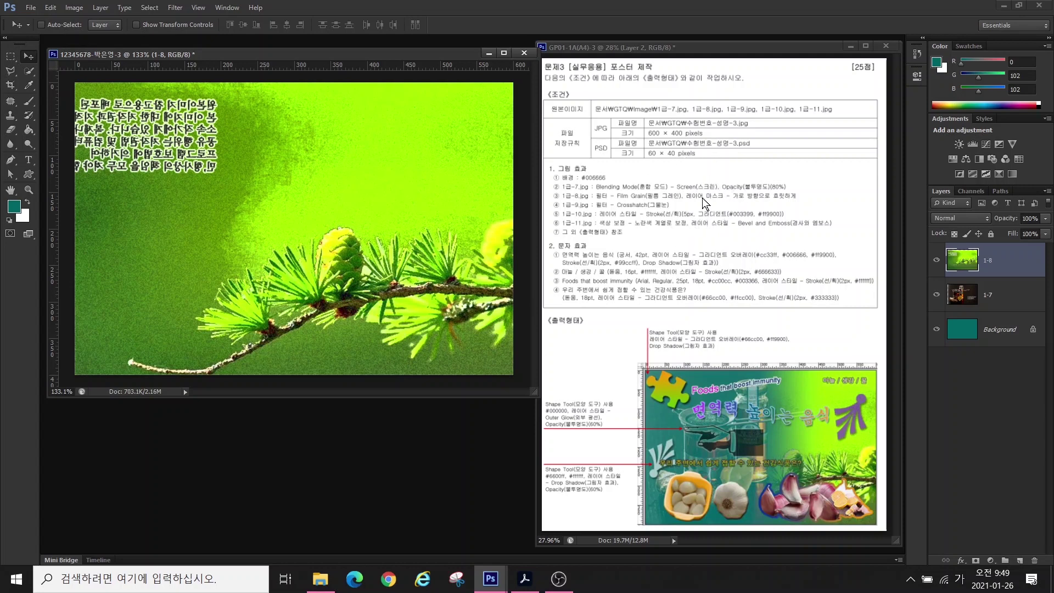
- Add a layer mask to the 1-8 pine layer and target the mask
{"action": "left_click", "coordinate": [975, 560]}
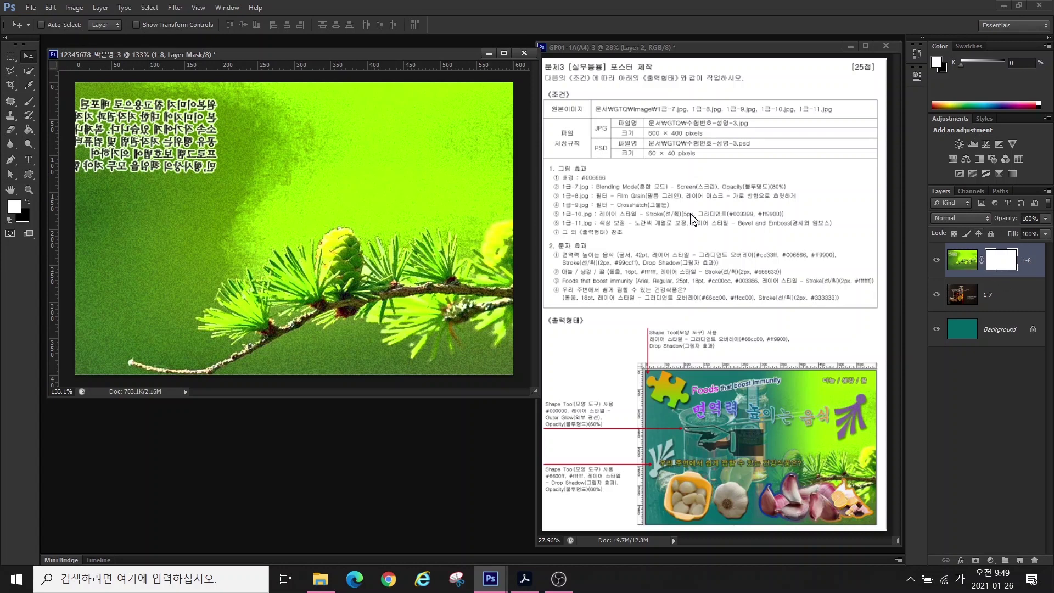
{"action": "left_click", "coordinate": [1002, 264]}
{"action": "left_click_drag", "start_coordinate": [833, 394], "coordinate": [726, 397]}
{"action": "mouse_move", "coordinate": [1010, 290]}
{"action": "left_mouse_down"}
{"action": "mouse_move", "coordinate": [980, 249]}
{"action": "mouse_move", "coordinate": [1007, 240]}
{"action": "mouse_move", "coordinate": [1034, 258]}
{"action": "left_mouse_up"}
- Select the Gradient Tool and pick the Foreground to Background gradient in the Gradient Editor
{"action": "left_click", "coordinate": [27, 127]}
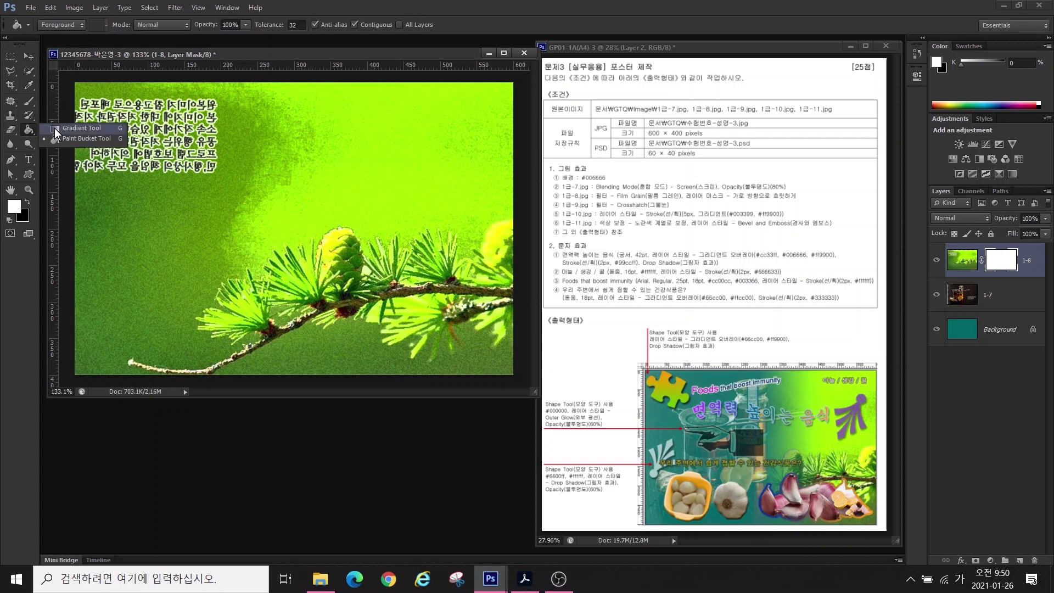
{"action": "left_click", "coordinate": [68, 128]}
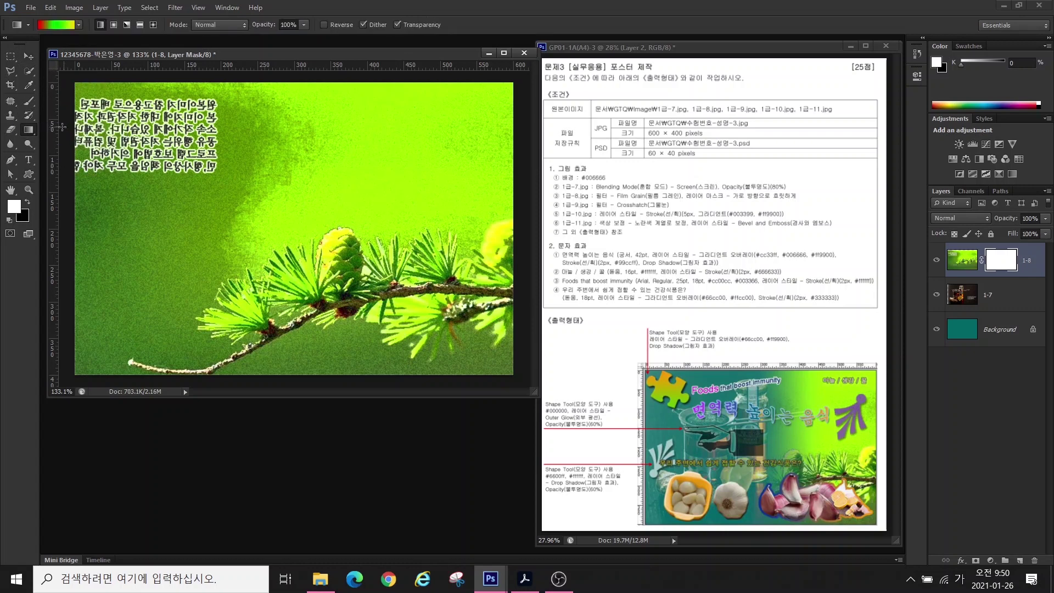
{"action": "left_click", "coordinate": [51, 24]}
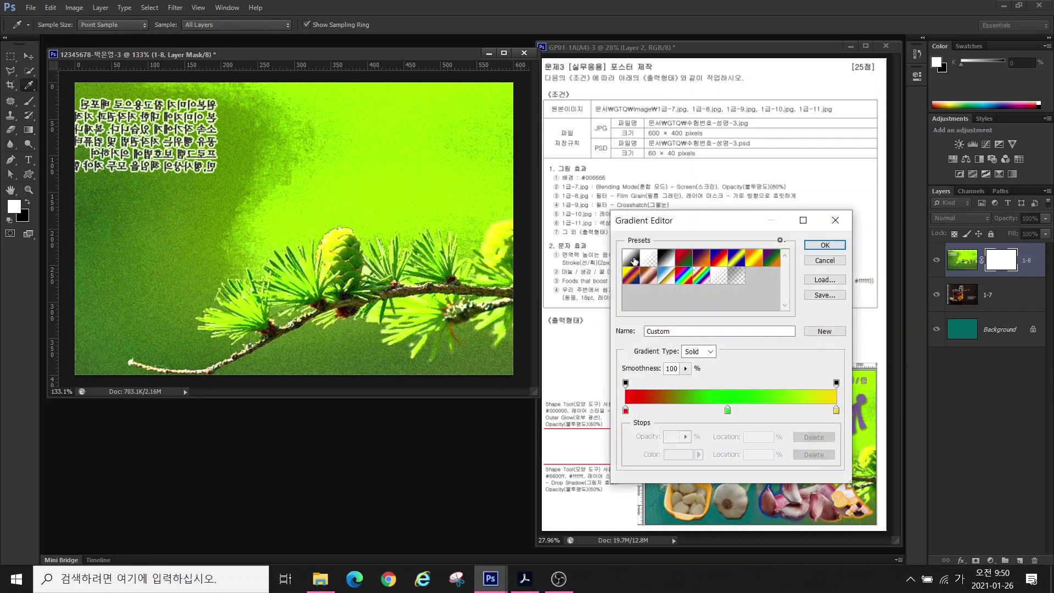
{"action": "left_click", "coordinate": [630, 259]}
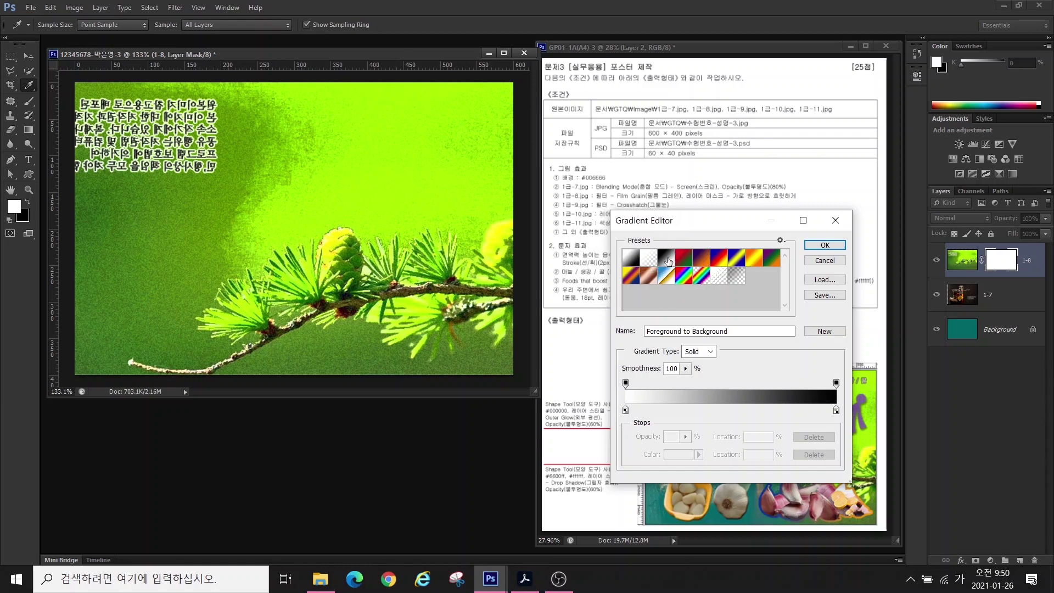
{"action": "left_click", "coordinate": [812, 245]}
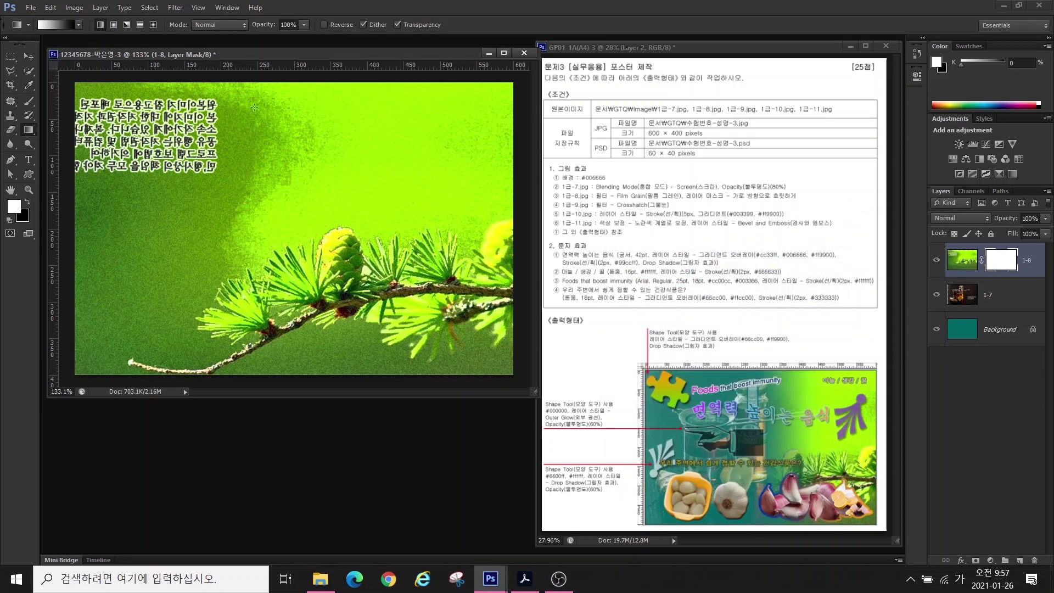
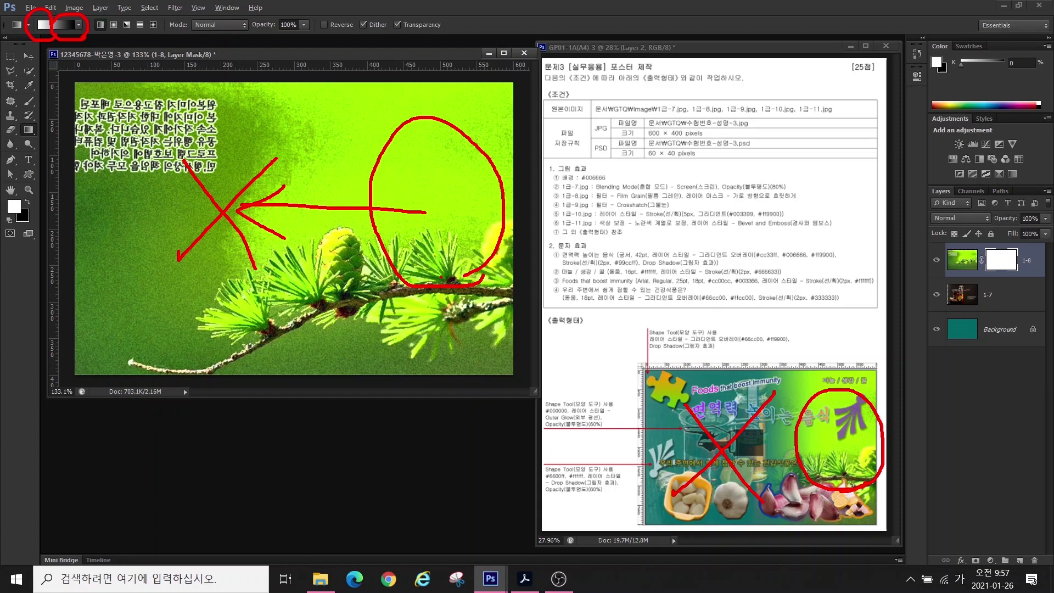
- Fade the 1-8 pine layer's mask with a right-to-left black-to-white gradient
{"action": "left_click_drag", "start_coordinate": [425, 204], "coordinate": [275, 206]}
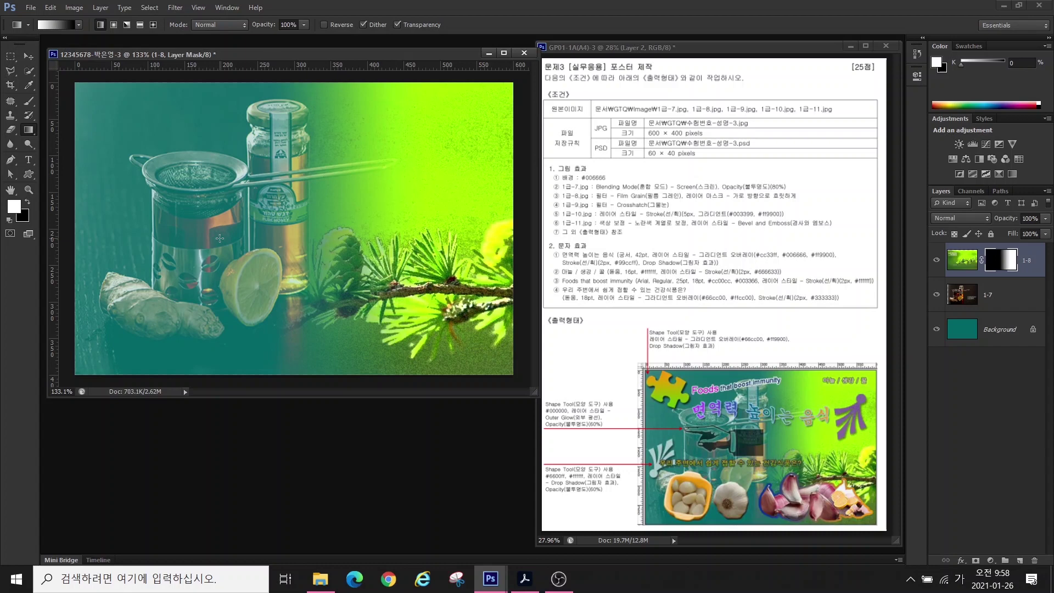
- Bring up the Open dialog (Ctrl+O) to load the next image
{"action": "key", "text": "ctrl+o"}
- Open 1급-9.jpg and resize the image to 300 px wide
{"action": "scroll", "coordinate": [571, 296], "scroll_direction": "down", "scroll_amount": 3}
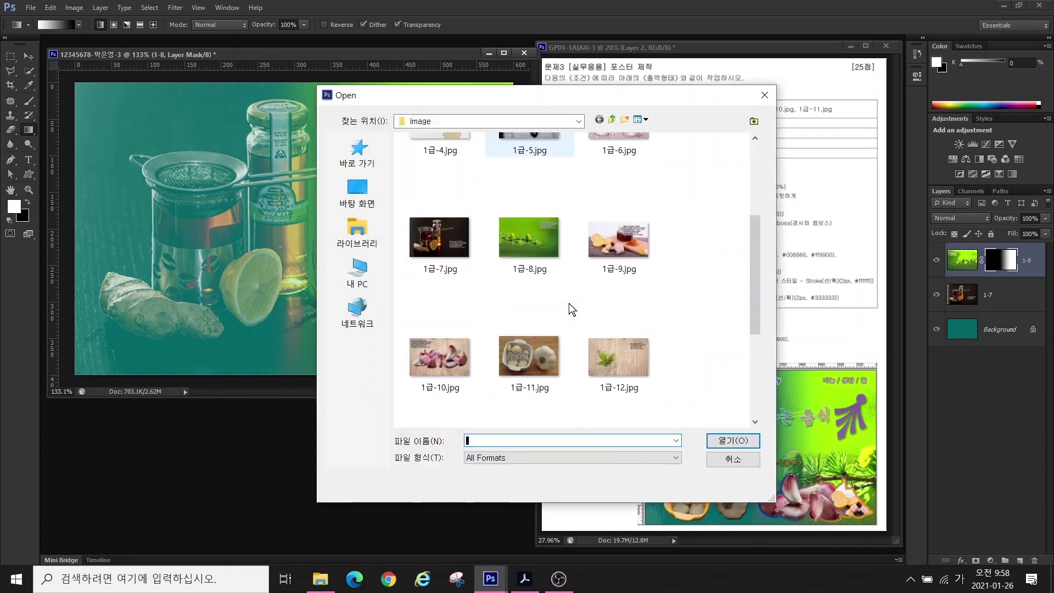
{"action": "left_click", "coordinate": [617, 240]}
{"action": "left_click", "coordinate": [732, 440]}
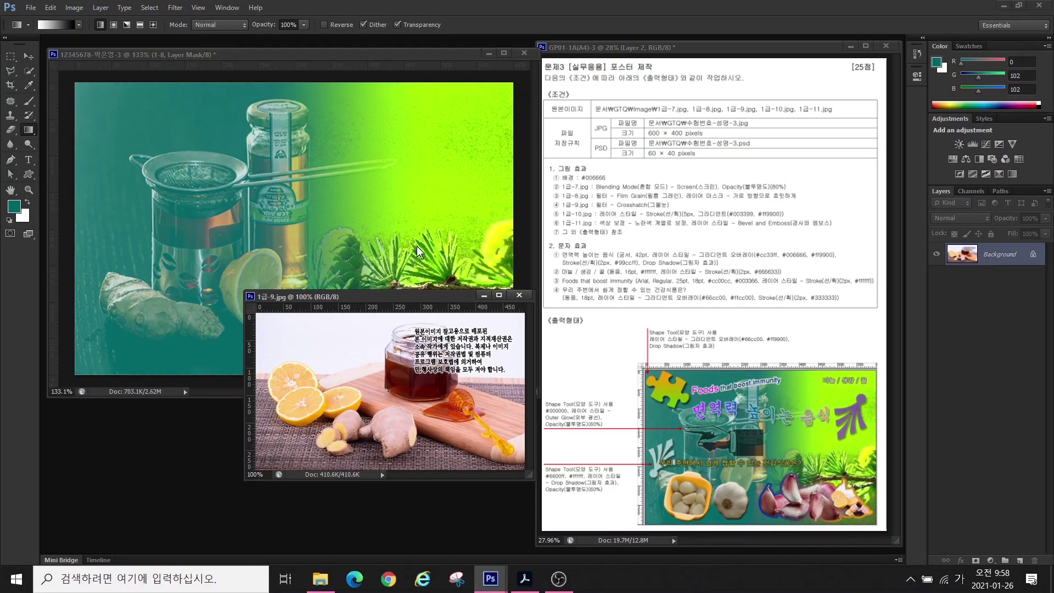
{"action": "left_click", "coordinate": [74, 7]}
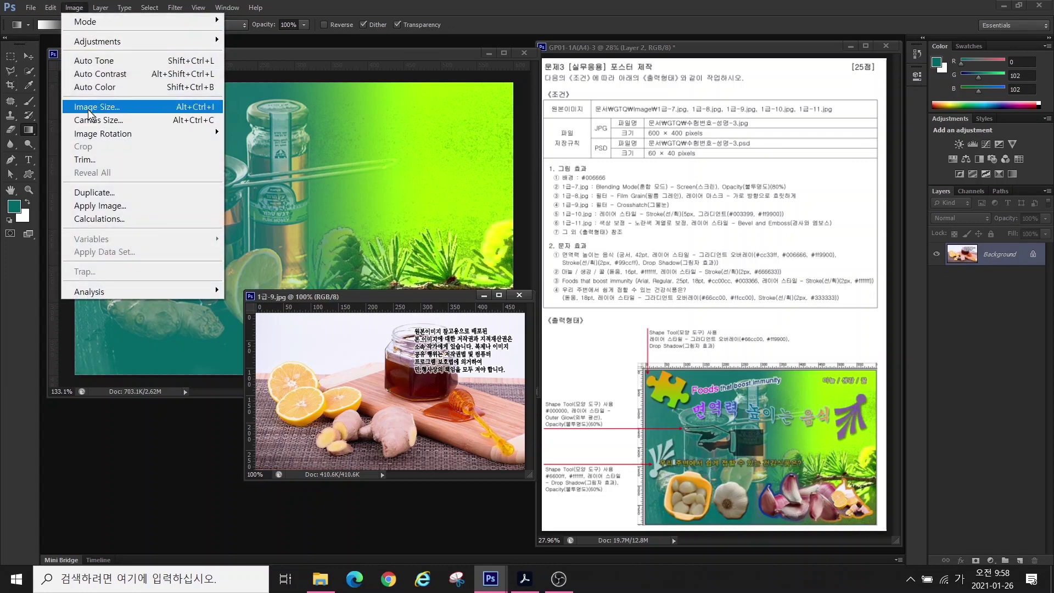
{"action": "left_click", "coordinate": [90, 107]}
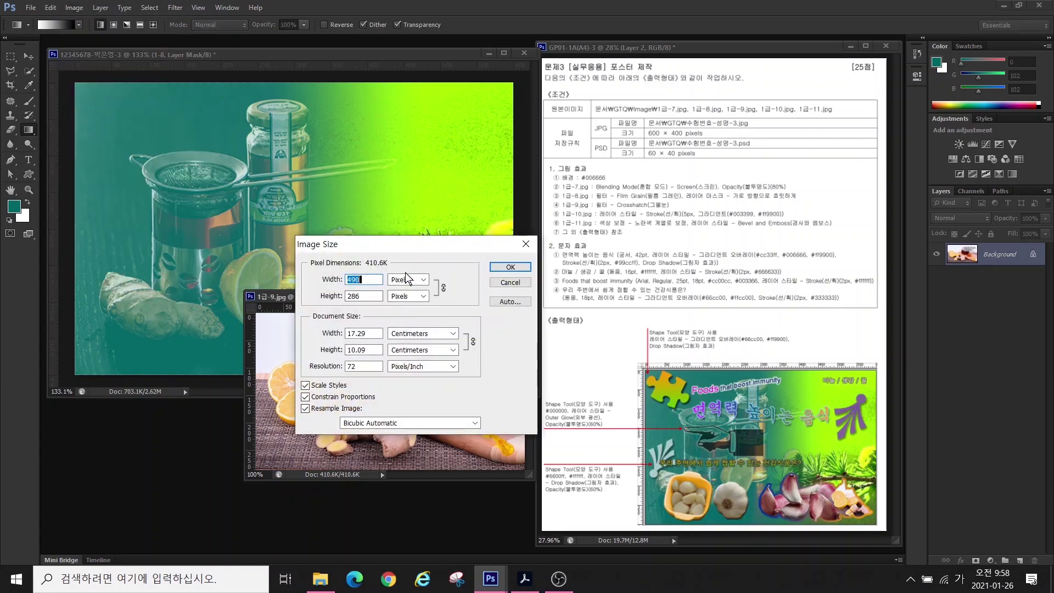
{"action": "type", "text": "300"}
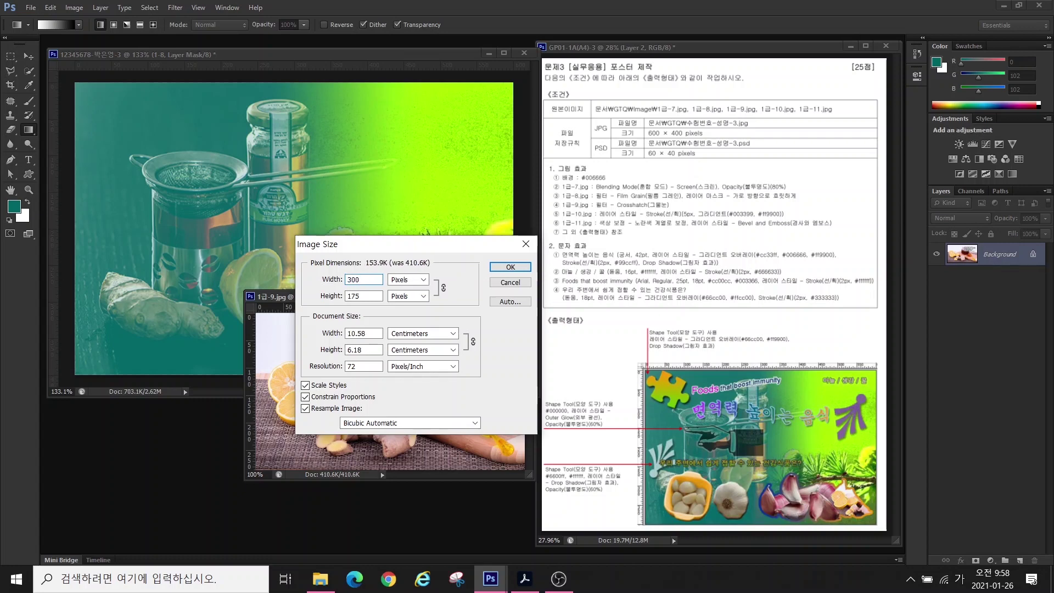
{"action": "key", "text": "Return"}
- Move the lemon photo into the poster, scale it to about 62% at lower right, and name it 1-9
{"action": "left_click", "coordinate": [29, 56]}
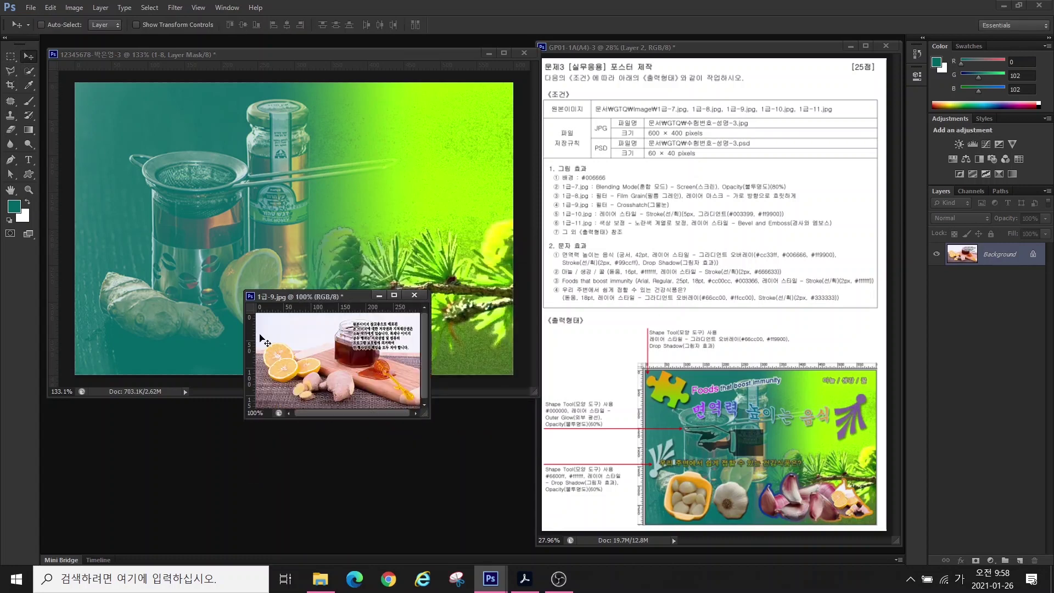
{"action": "left_click_drag", "start_coordinate": [265, 341], "coordinate": [384, 307]}
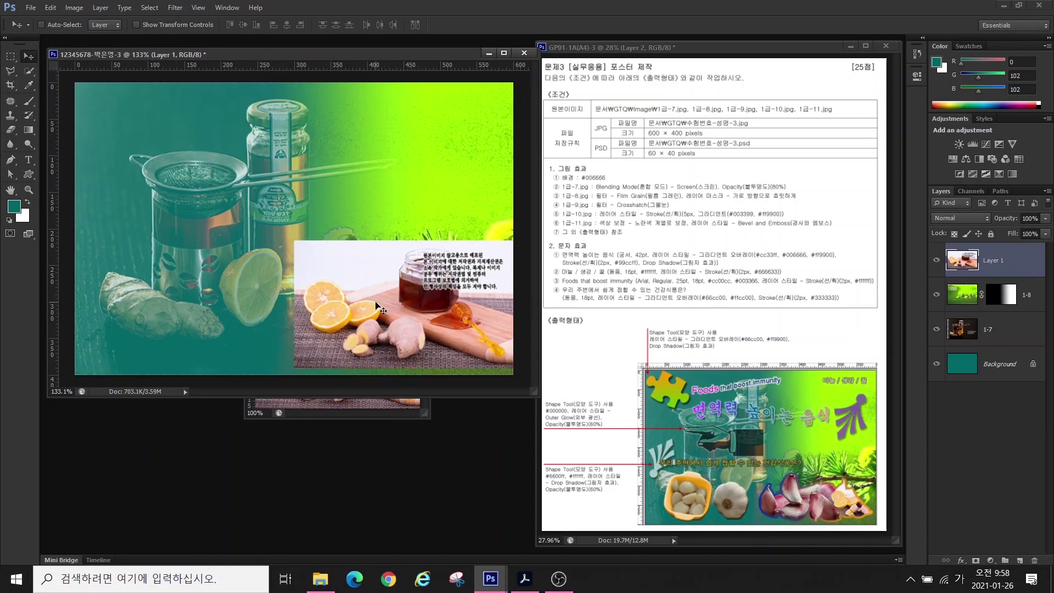
{"action": "key", "text": "ctrl+t"}
{"action": "left_click_drag", "start_coordinate": [294, 240], "coordinate": [378, 290]}
{"action": "left_click_drag", "start_coordinate": [416, 327], "coordinate": [410, 317]}
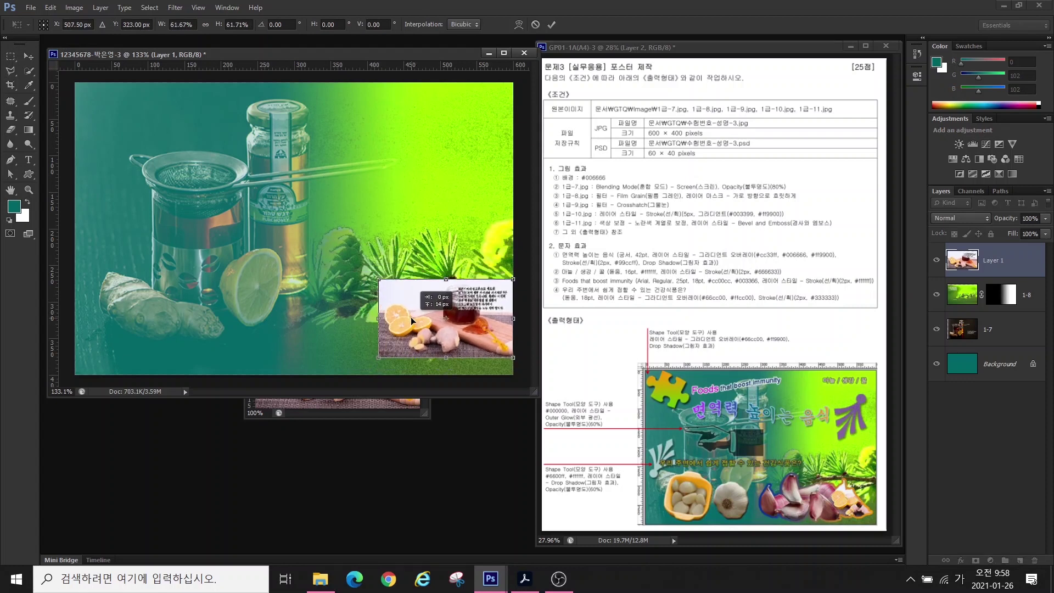
{"action": "key", "text": "Return"}
{"action": "double_click", "coordinate": [992, 260]}
{"action": "type", "text": "1-9"}
{"action": "key", "text": "Return"}
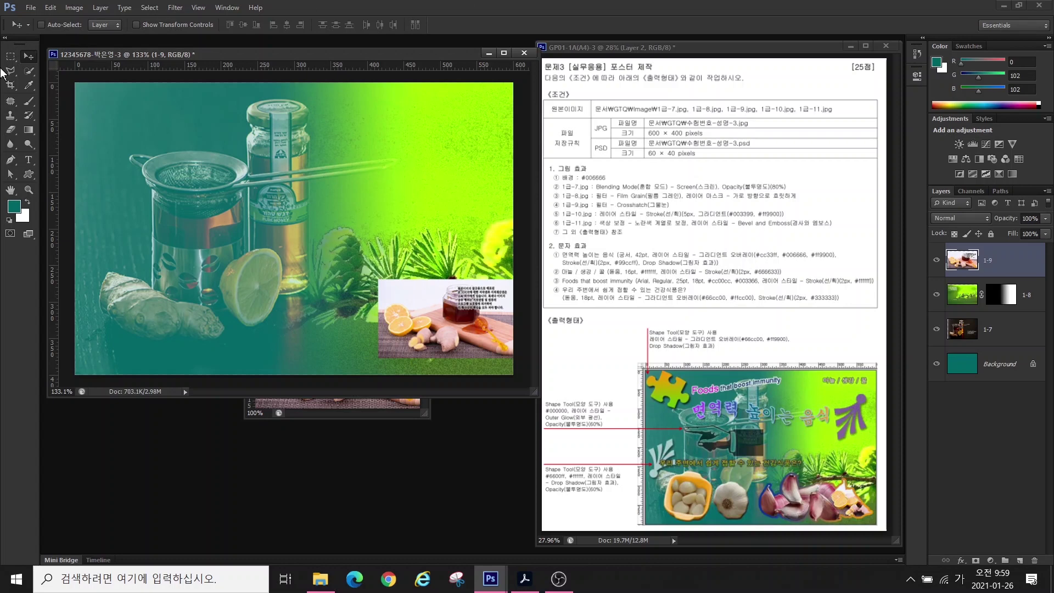
- Apply the Brush Strokes Crosshatch filter to layer 1-9 and shift it 25 px right
{"action": "left_click", "coordinate": [175, 7]}
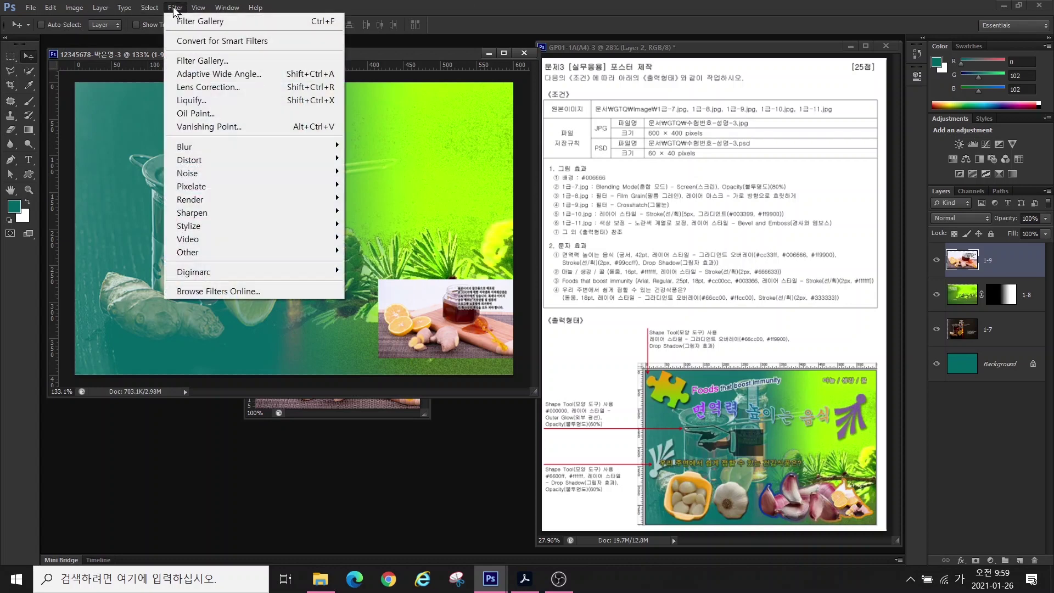
{"action": "left_click", "coordinate": [189, 61]}
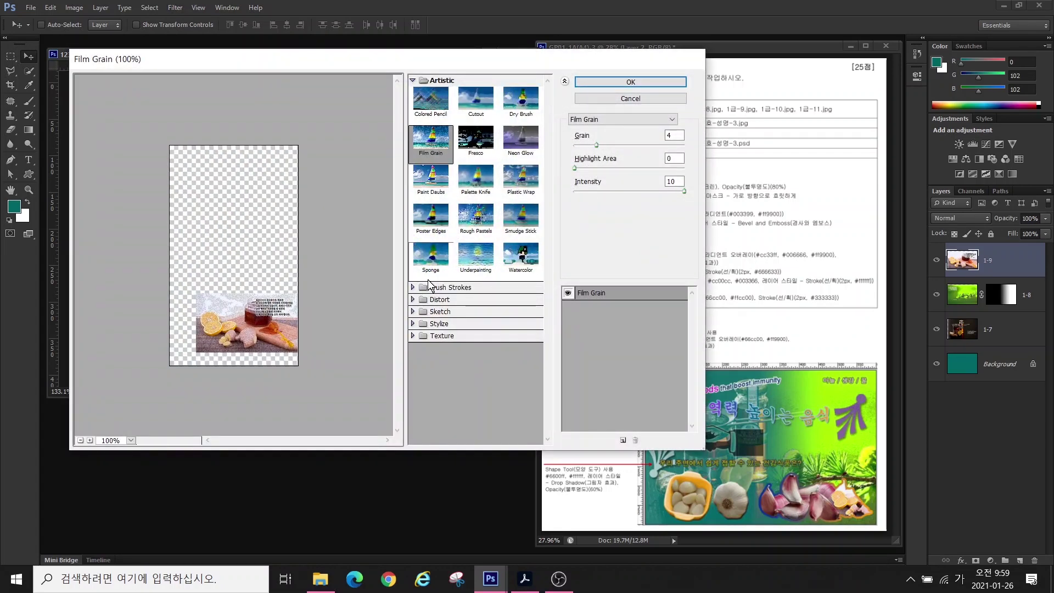
{"action": "left_click", "coordinate": [412, 81]}
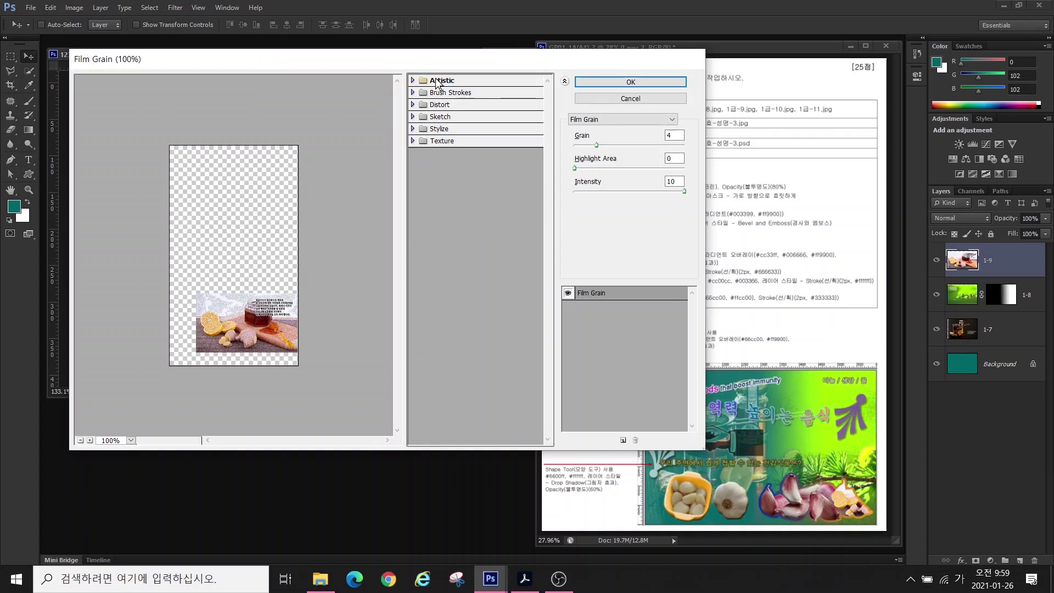
{"action": "left_click", "coordinate": [415, 93]}
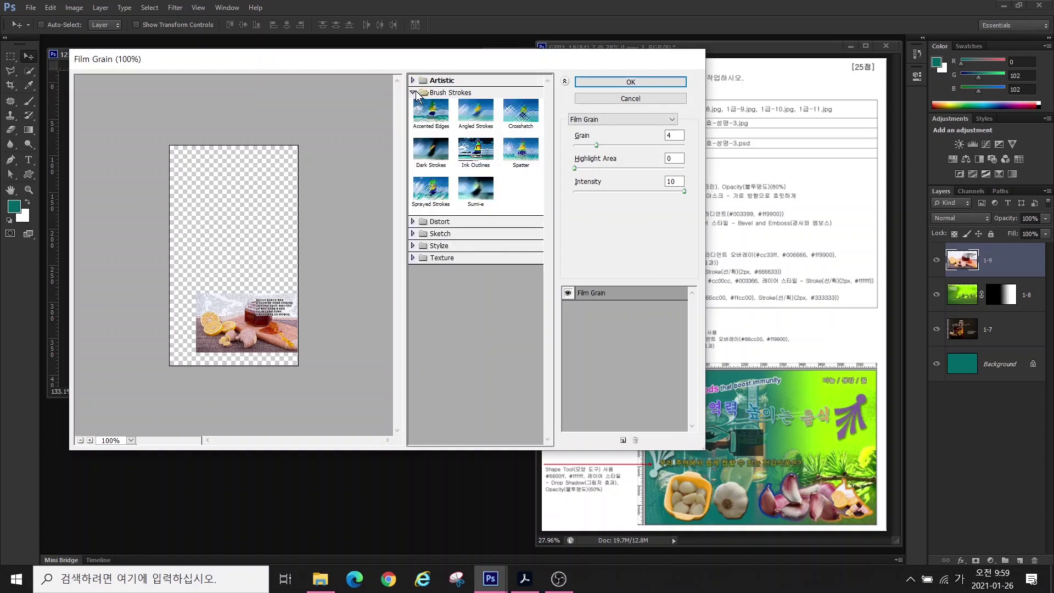
{"action": "left_click", "coordinate": [521, 125]}
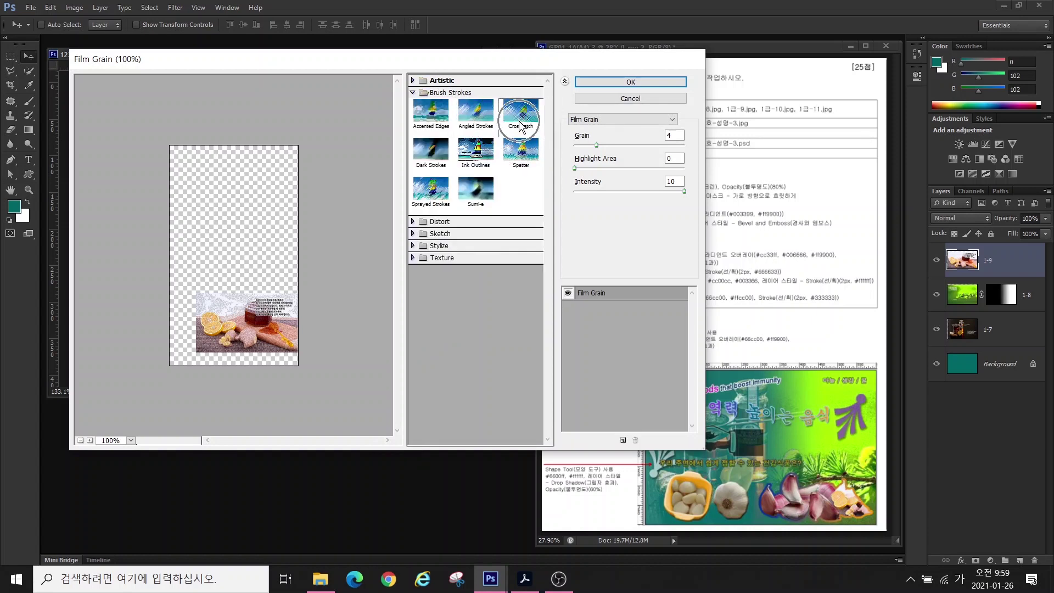
{"action": "left_click", "coordinate": [632, 81]}
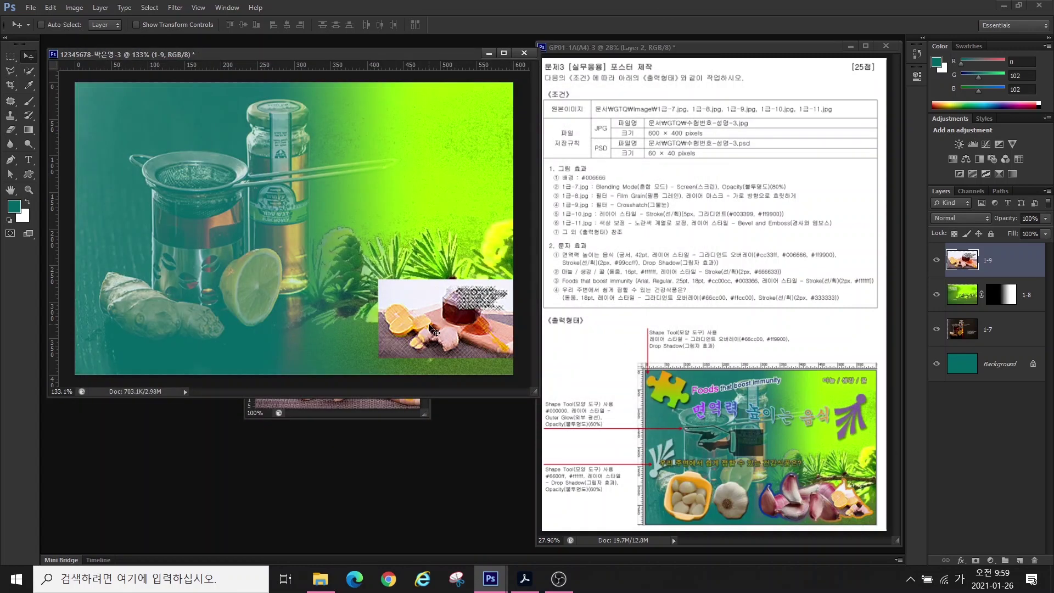
{"action": "left_click_drag", "start_coordinate": [431, 329], "coordinate": [454, 329]}
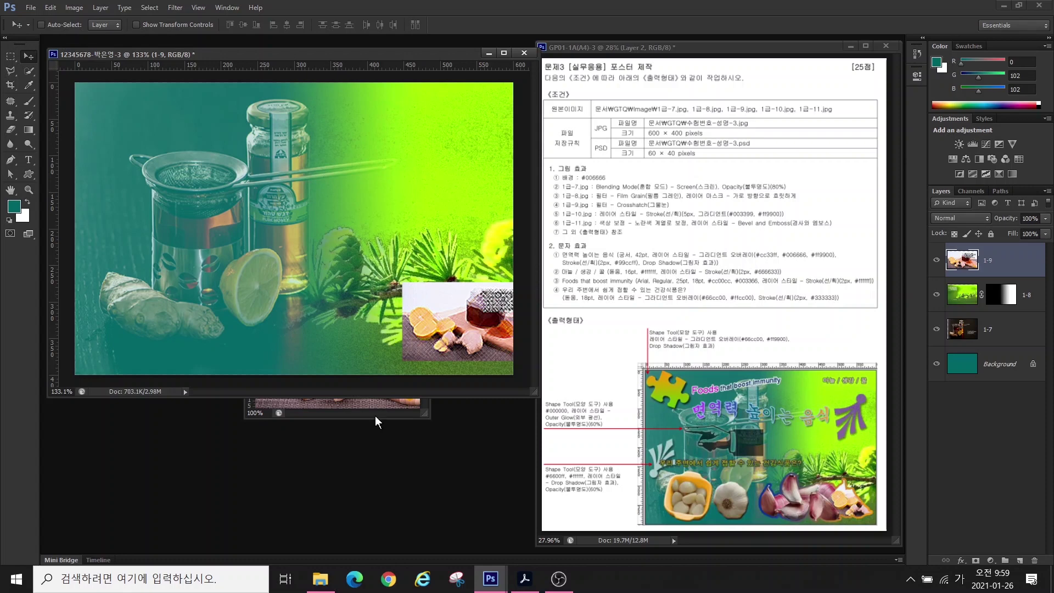
{"action": "double_click", "coordinate": [358, 462]}
- Open 1급-10.jpg and move its window toward the centre
{"action": "scroll", "coordinate": [550, 334], "scroll_direction": "down", "scroll_amount": 3}
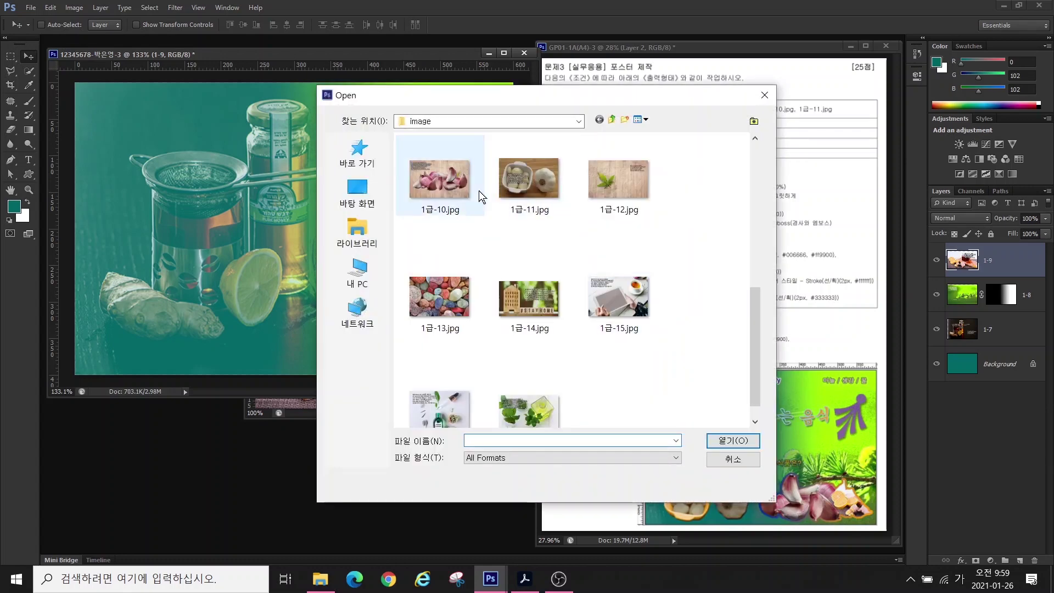
{"action": "left_click", "coordinate": [439, 187]}
{"action": "left_click", "coordinate": [733, 440]}
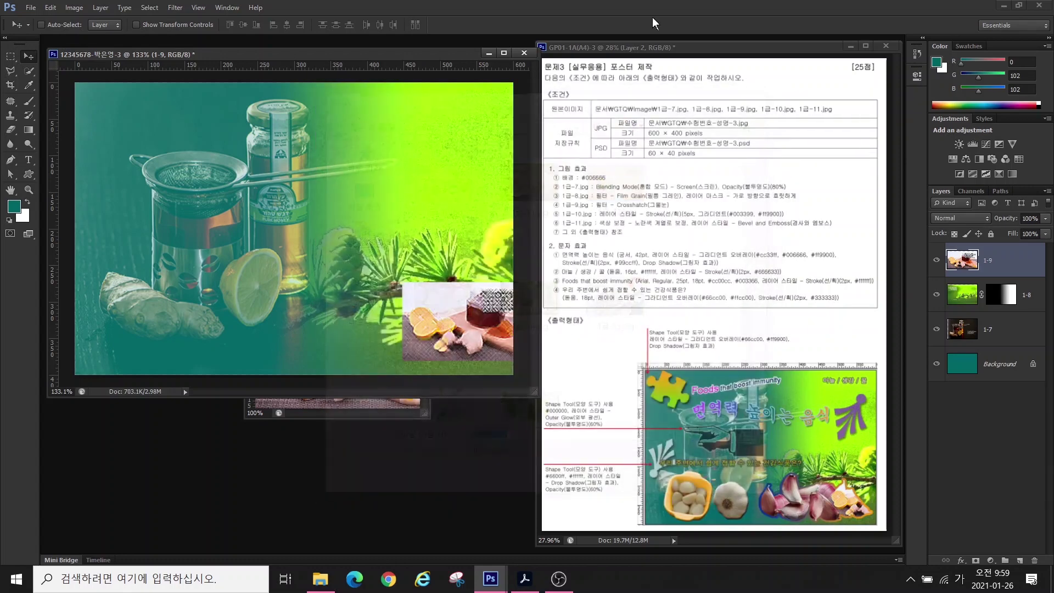
{"action": "left_click_drag", "start_coordinate": [164, 33], "coordinate": [384, 244]}
- Quick-select the garlic cloves and copy them into the poster document
{"action": "left_click", "coordinate": [28, 71]}
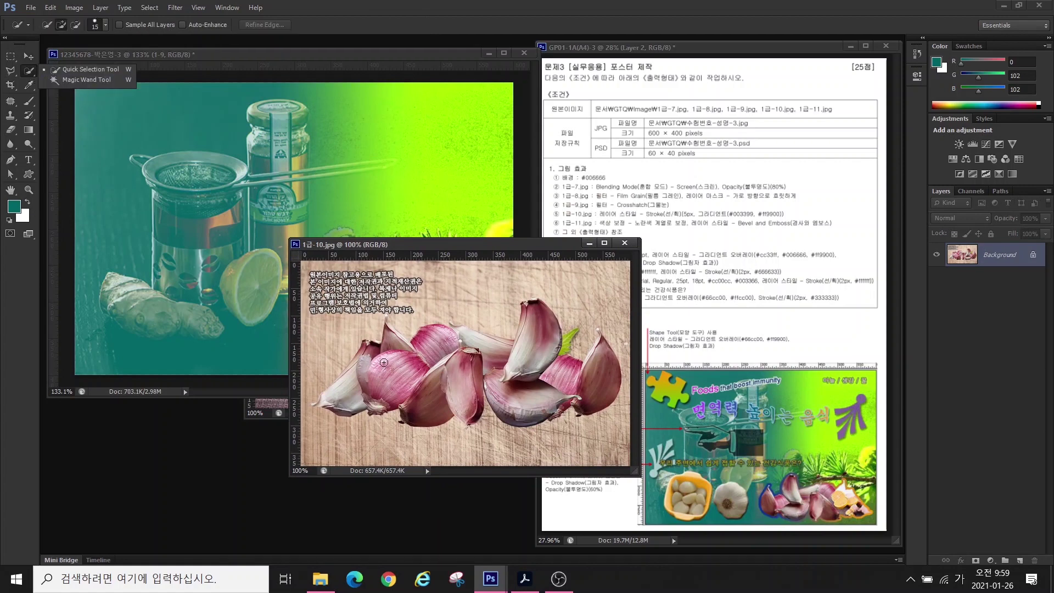
{"action": "mouse_move", "coordinate": [384, 366]}
{"action": "left_mouse_down"}
{"action": "mouse_move", "coordinate": [407, 358]}
{"action": "mouse_move", "coordinate": [439, 375]}
{"action": "mouse_move", "coordinate": [518, 357]}
{"action": "mouse_move", "coordinate": [556, 381]}
{"action": "mouse_move", "coordinate": [585, 379]}
{"action": "mouse_move", "coordinate": [561, 391]}
{"action": "mouse_move", "coordinate": [440, 361]}
{"action": "mouse_move", "coordinate": [391, 336]}
{"action": "mouse_move", "coordinate": [356, 371]}
{"action": "left_mouse_up"}
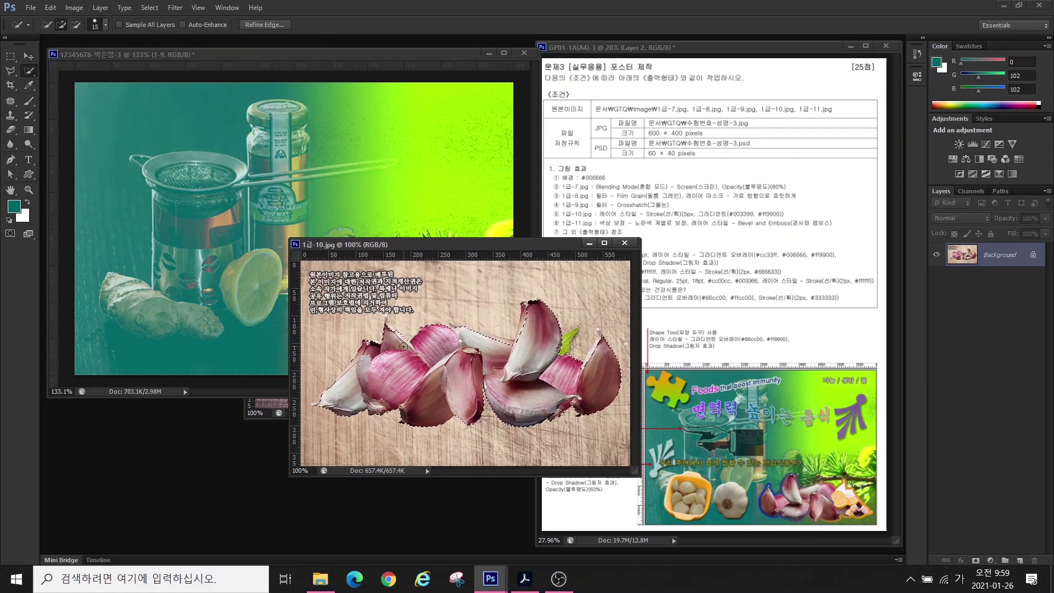
{"action": "key", "text": "l"}
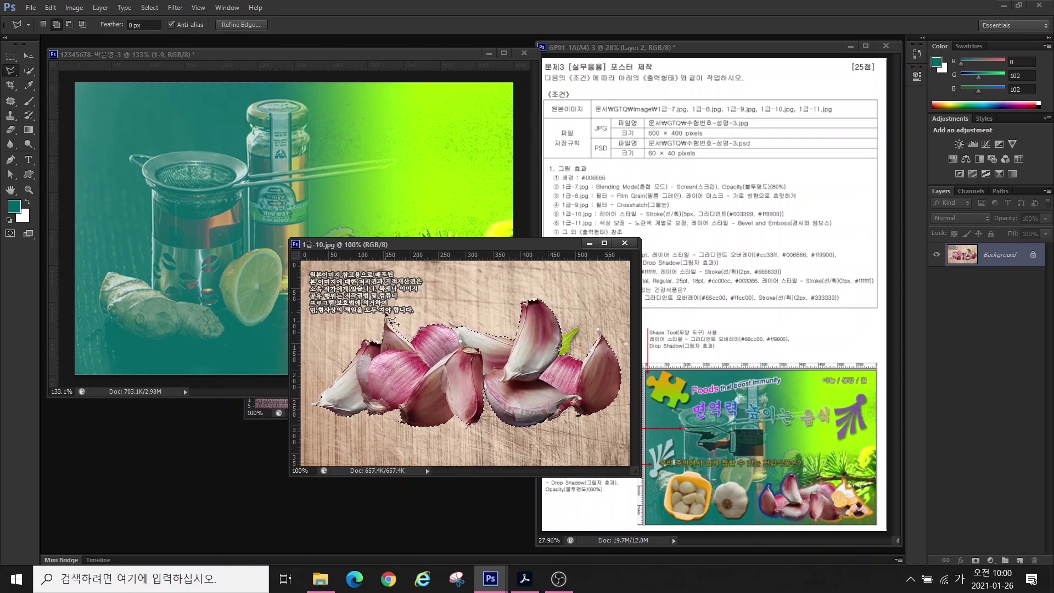
{"action": "key", "text": "v"}
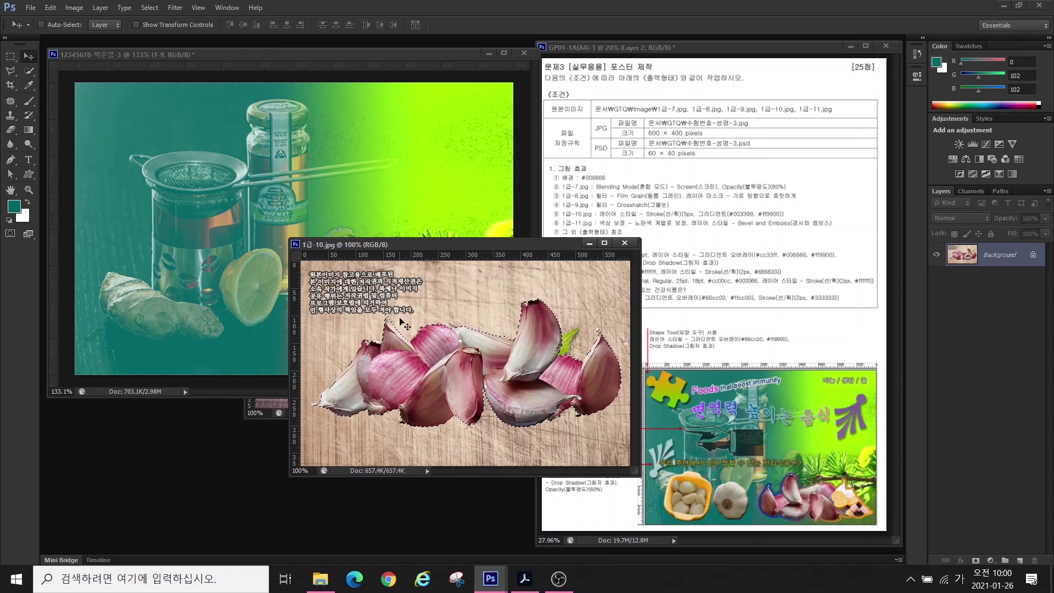
{"action": "left_click_drag", "start_coordinate": [417, 373], "coordinate": [245, 298]}
{"action": "key", "text": "ctrl+w"}
{"action": "left_click", "coordinate": [318, 408]}
{"action": "key", "text": "ctrl+w"}
- Scale the pasted garlic to about 53% and place it at the lower right
{"action": "key", "text": "ctrl+t"}
{"action": "left_click_drag", "start_coordinate": [105, 198], "coordinate": [296, 278]}
{"action": "right_click", "coordinate": [359, 324]}
{"action": "key", "text": "Escape"}
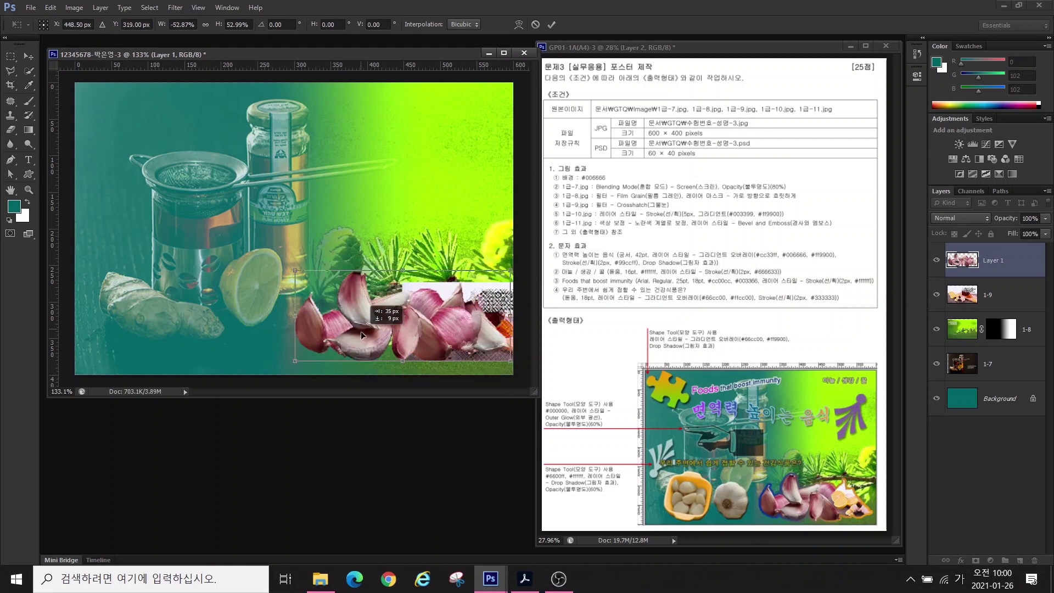
{"action": "left_click_drag", "start_coordinate": [361, 331], "coordinate": [385, 346]}
{"action": "key", "text": "Return"}
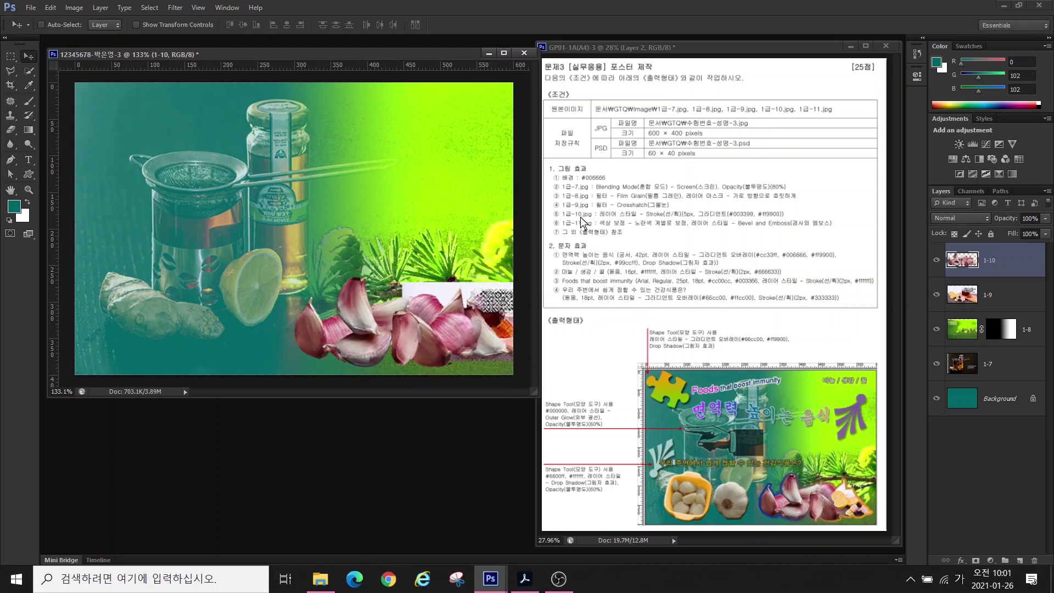
{"action": "left_click", "coordinate": [997, 295]}
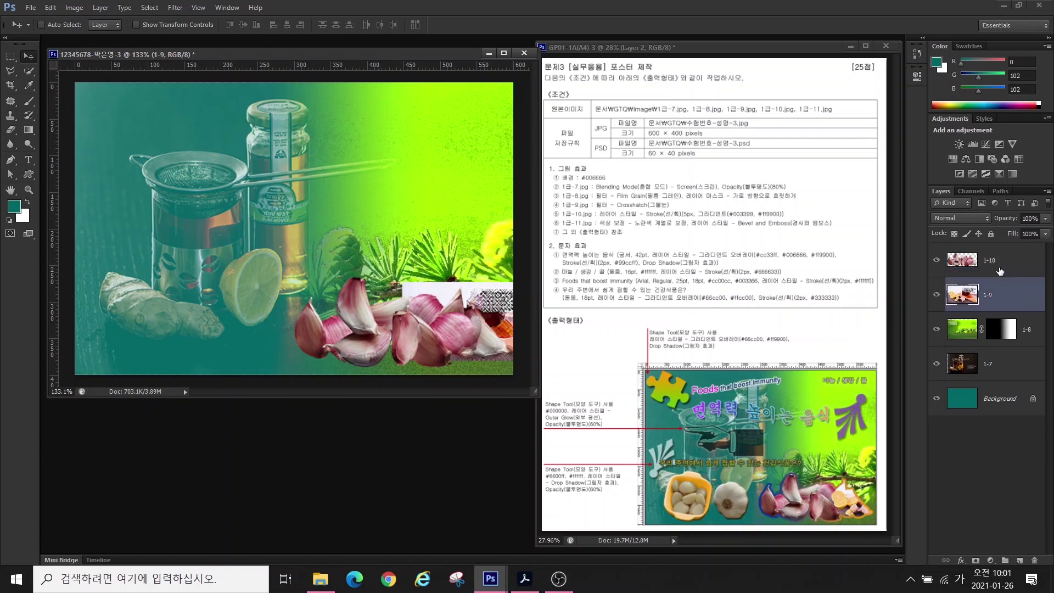
{"action": "left_click", "coordinate": [1019, 258], "text": "shift"}
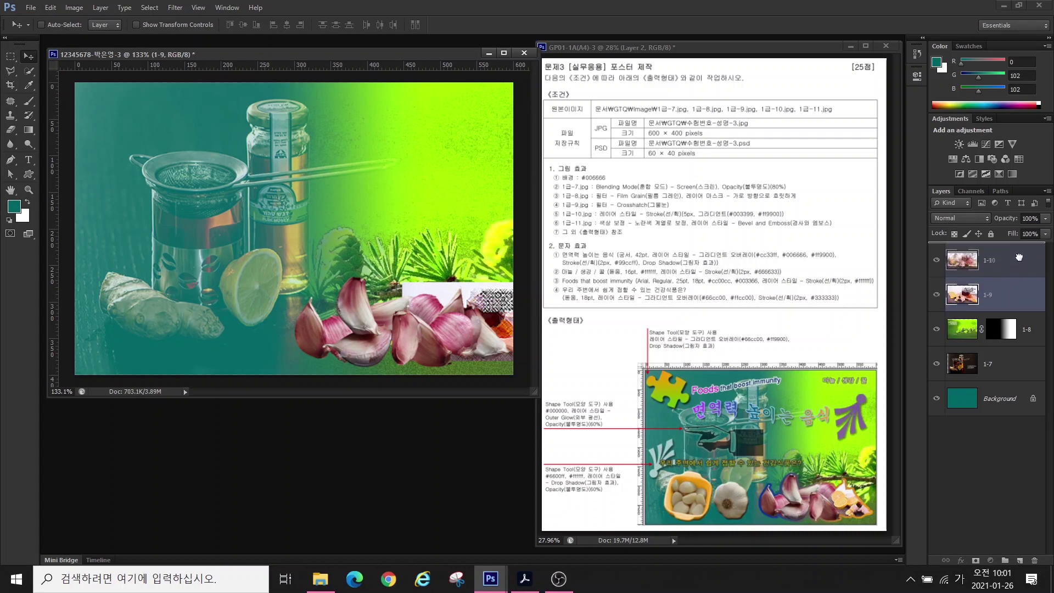
{"action": "left_click_drag", "start_coordinate": [1018, 252], "coordinate": [1017, 242]}
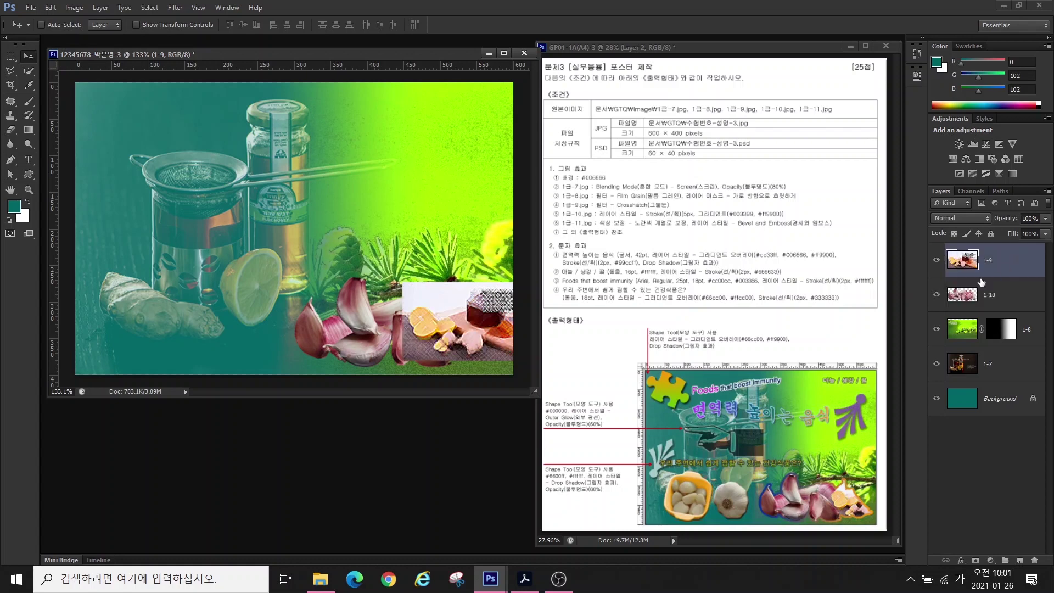
{"action": "right_click", "coordinate": [1009, 260]}
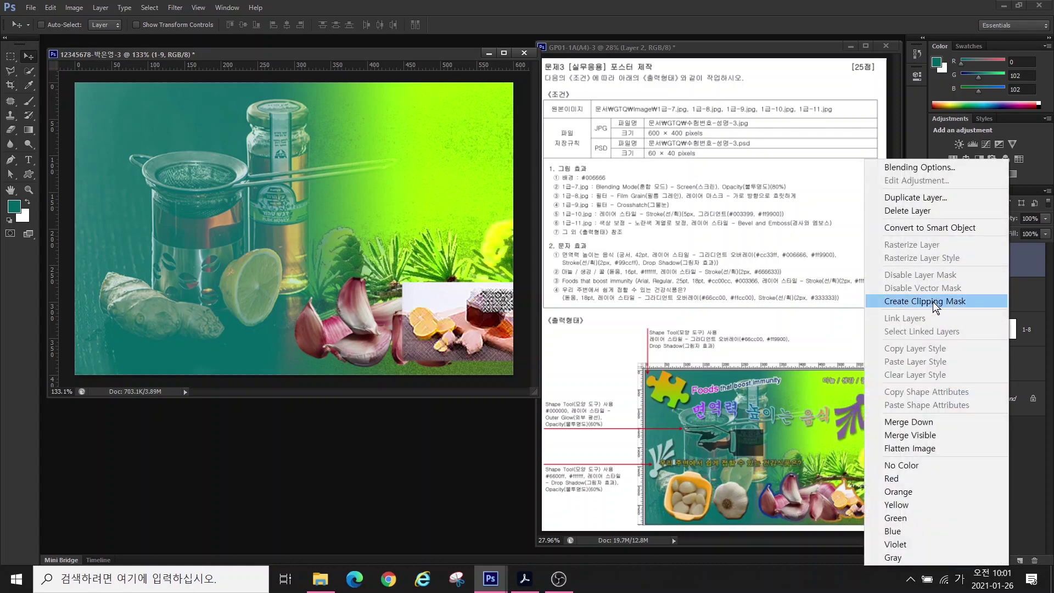
{"action": "left_click", "coordinate": [933, 301]}
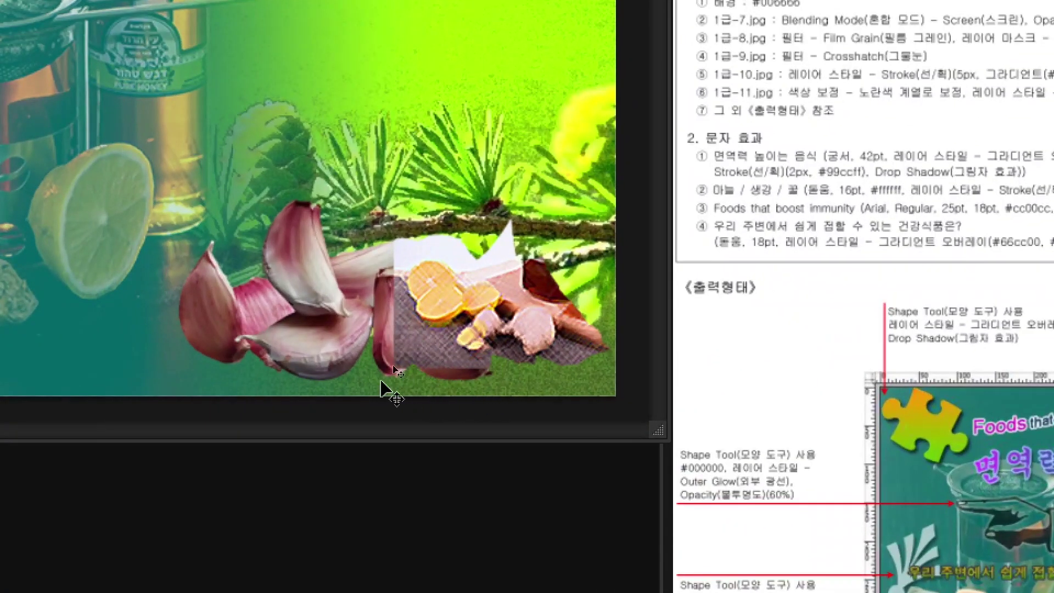
{"action": "left_click_drag", "start_coordinate": [455, 339], "coordinate": [494, 264]}
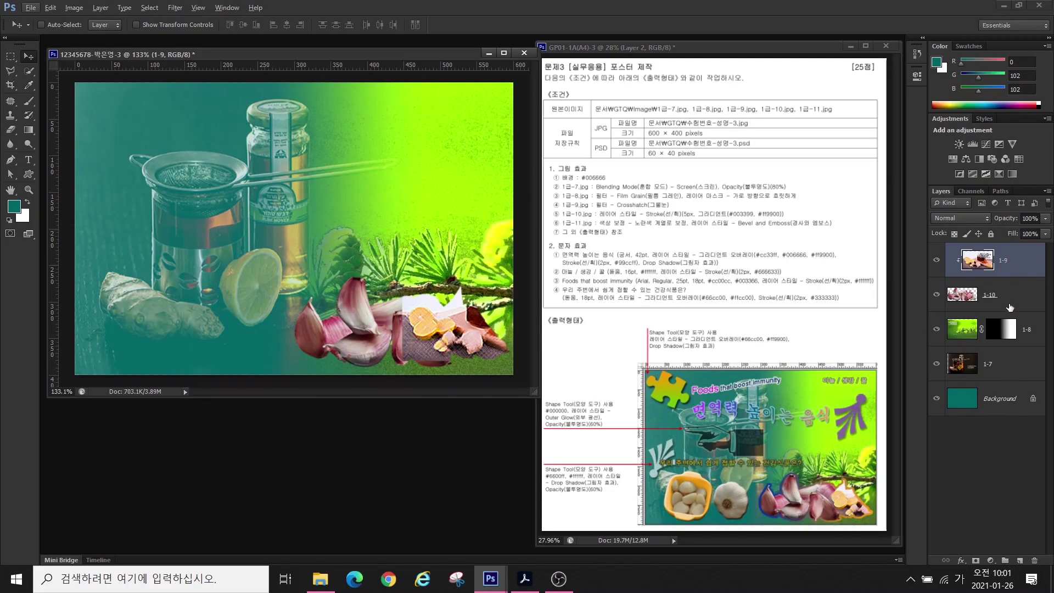
{"action": "left_click", "coordinate": [1013, 280]}
{"action": "left_click", "coordinate": [1015, 275]}
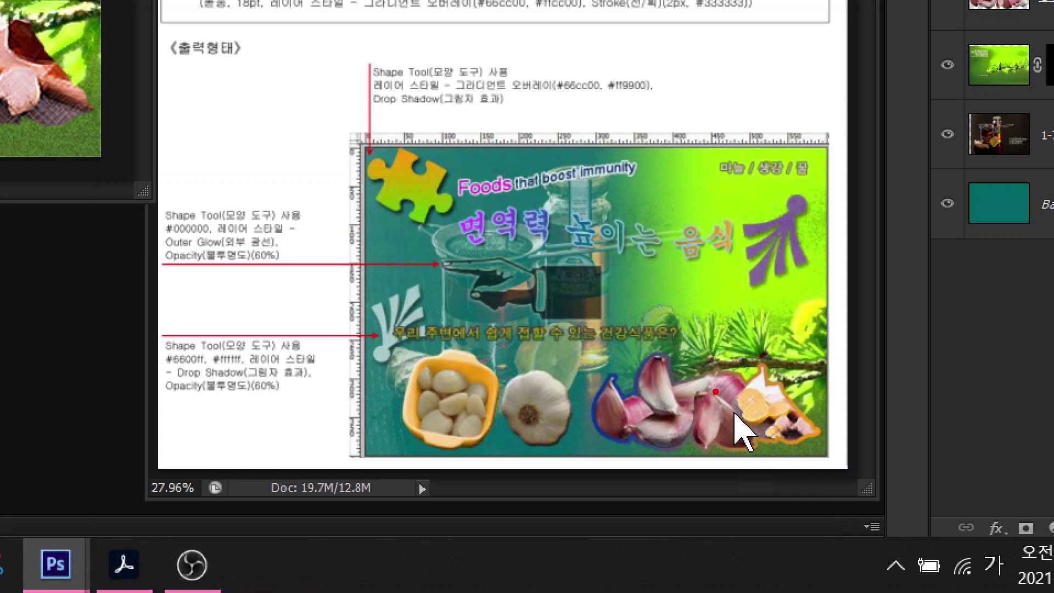
{"action": "mouse_move", "coordinate": [714, 387]}
{"action": "left_mouse_down"}
{"action": "mouse_move", "coordinate": [759, 427]}
{"action": "mouse_move", "coordinate": [762, 446]}
{"action": "mouse_move", "coordinate": [731, 454]}
{"action": "mouse_move", "coordinate": [706, 437]}
{"action": "mouse_move", "coordinate": [712, 389]}
{"action": "left_mouse_up"}
{"action": "left_click_drag", "start_coordinate": [761, 364], "coordinate": [738, 392]}
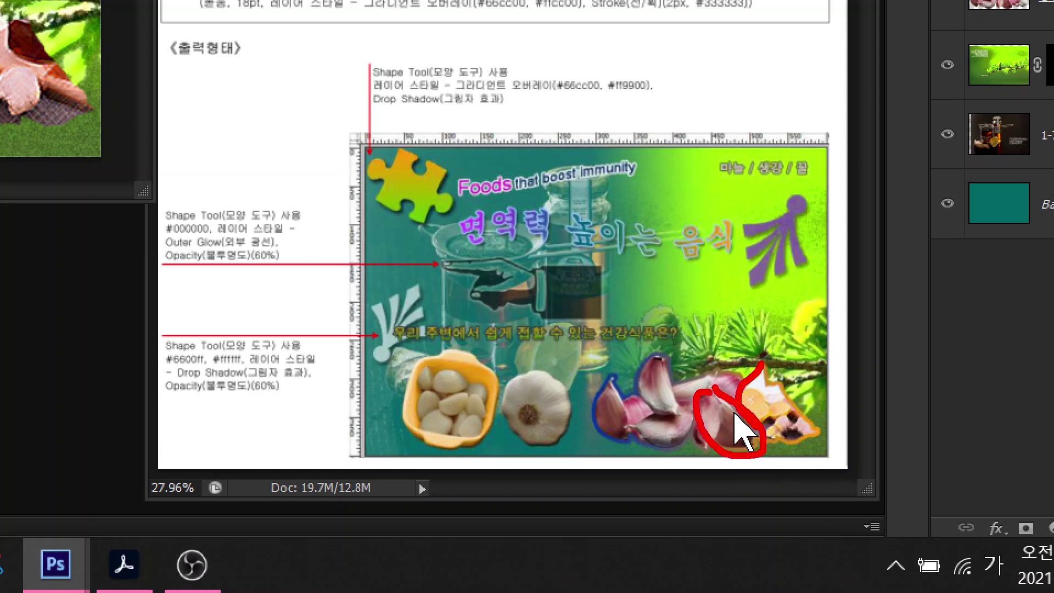
{"action": "mouse_move", "coordinate": [767, 439]}
{"action": "left_mouse_down"}
{"action": "mouse_move", "coordinate": [803, 451]}
{"action": "mouse_move", "coordinate": [825, 427]}
{"action": "mouse_move", "coordinate": [778, 378]}
{"action": "mouse_move", "coordinate": [748, 363]}
{"action": "left_mouse_up"}
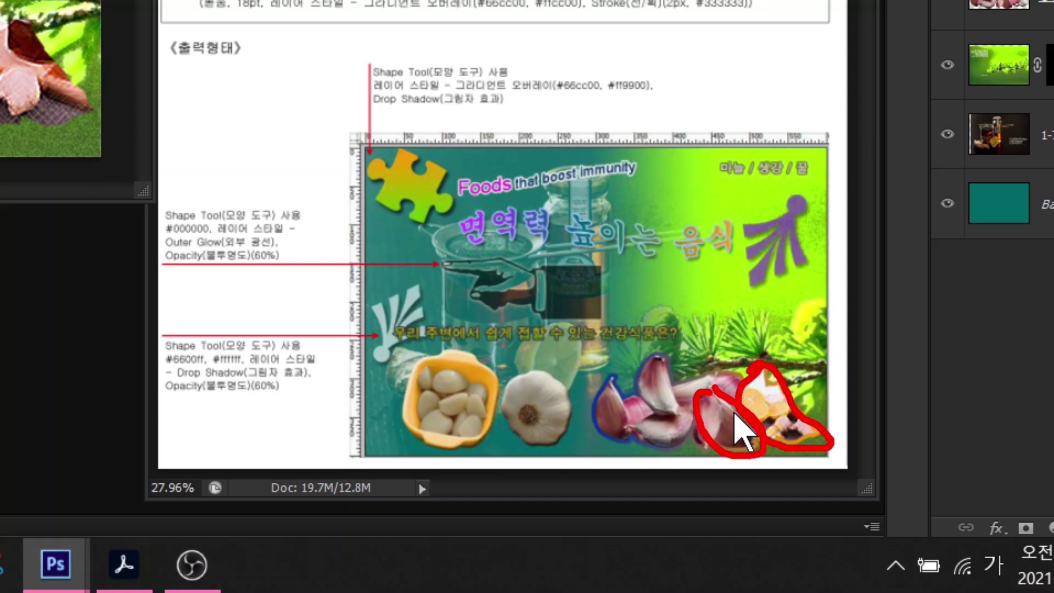
{"action": "key", "text": "e"}
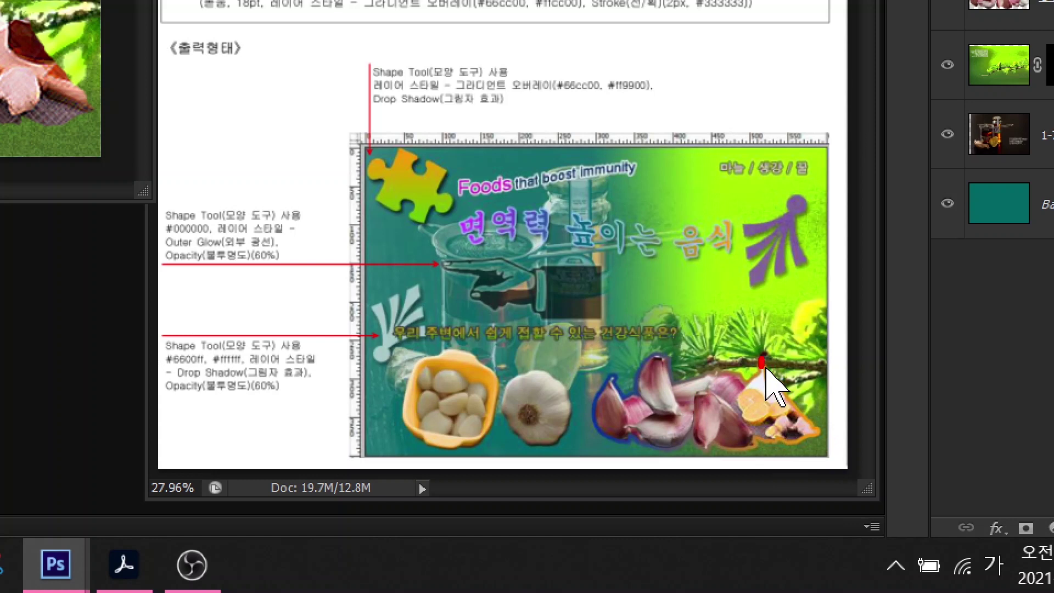
{"action": "mouse_move", "coordinate": [761, 362]}
{"action": "left_mouse_down"}
{"action": "mouse_move", "coordinate": [734, 400]}
{"action": "mouse_move", "coordinate": [736, 414]}
{"action": "mouse_move", "coordinate": [784, 443]}
{"action": "mouse_move", "coordinate": [811, 442]}
{"action": "mouse_move", "coordinate": [821, 434]}
{"action": "mouse_move", "coordinate": [764, 362]}
{"action": "left_mouse_up"}
{"action": "key", "text": "e"}
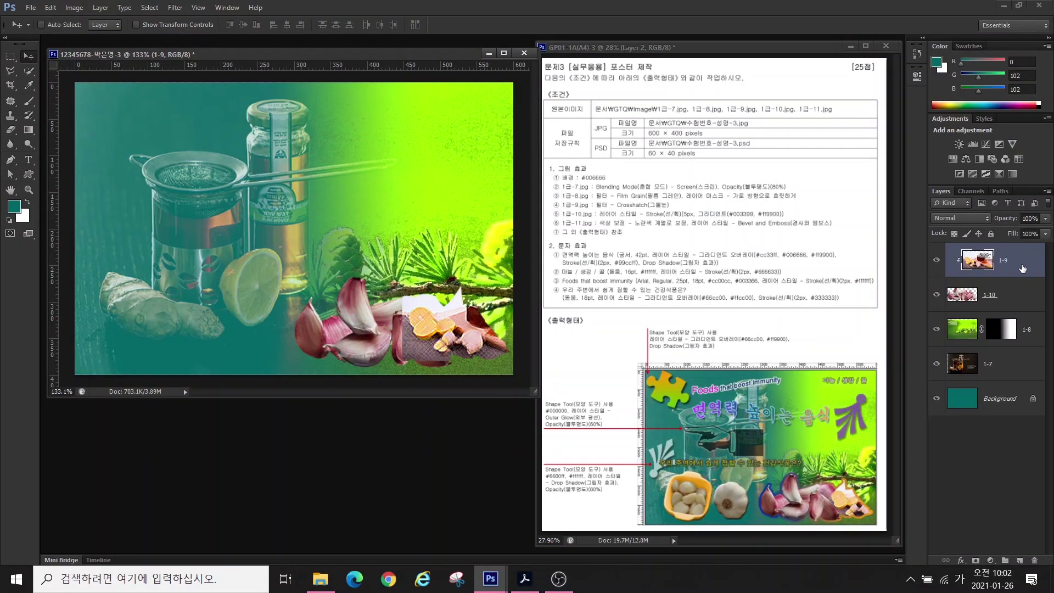
- Release layer 1-9 from its clipping mask, hide it, and make layer 1-10 active
{"action": "right_click", "coordinate": [1016, 269]}
{"action": "left_click", "coordinate": [935, 300]}
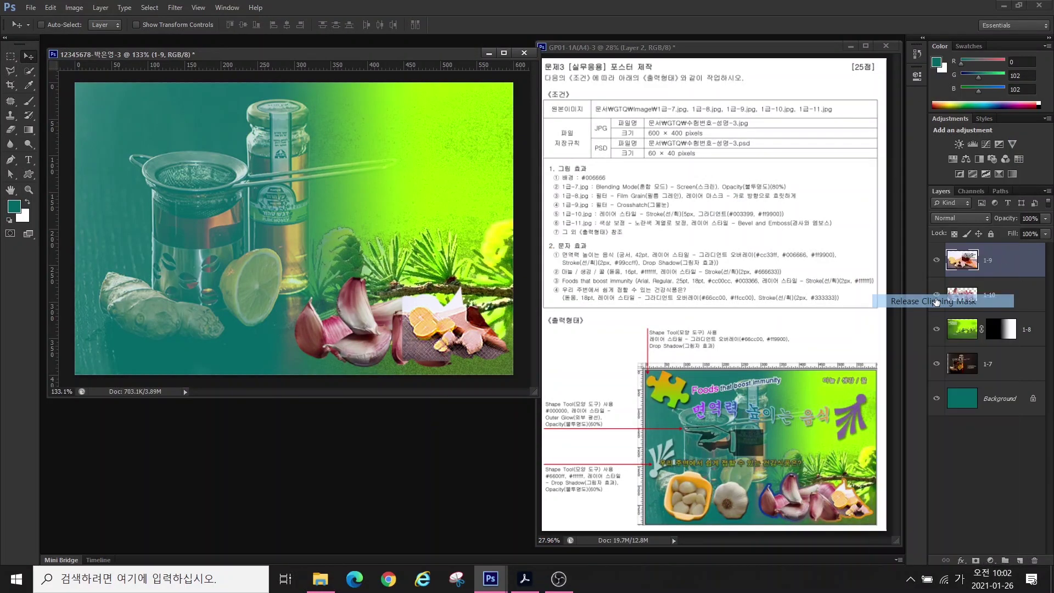
{"action": "left_click", "coordinate": [937, 261]}
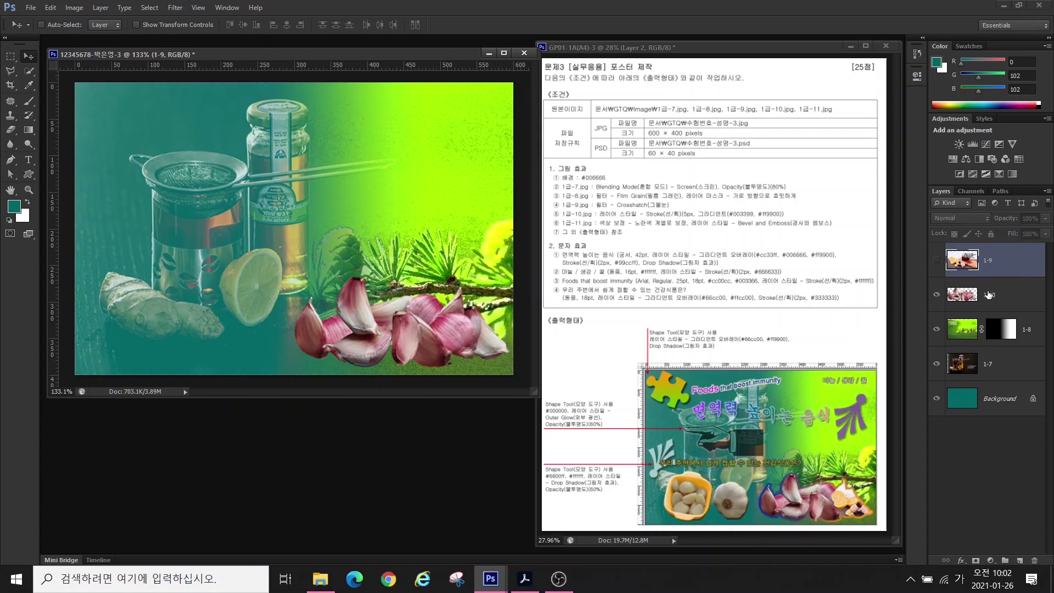
{"action": "left_click", "coordinate": [1004, 295]}
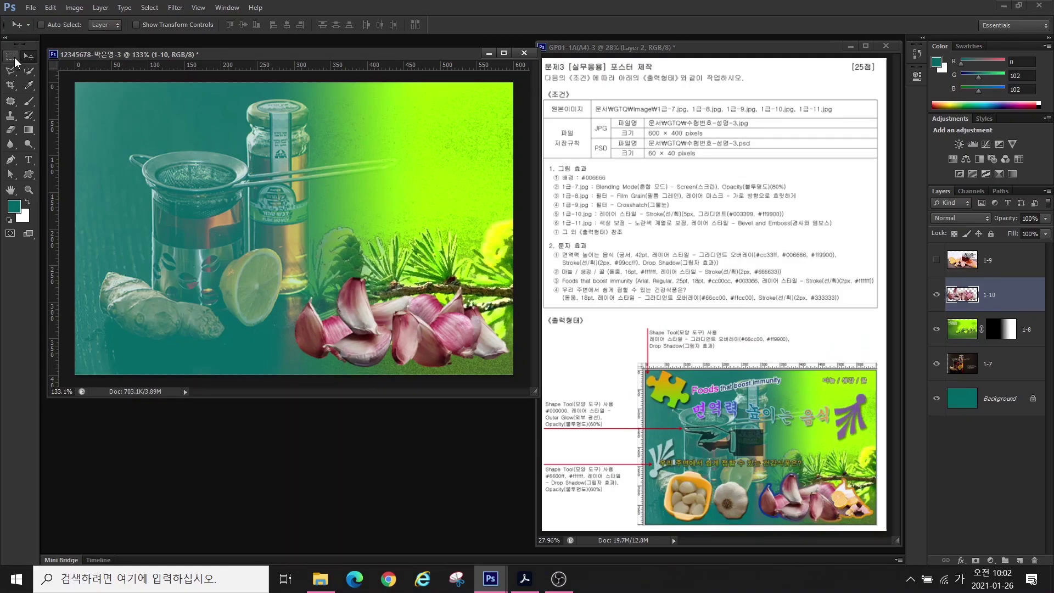
- Quick-select the right-hand garlic cloves on 1-10, trimming away branch and background
{"action": "key", "text": "w"}
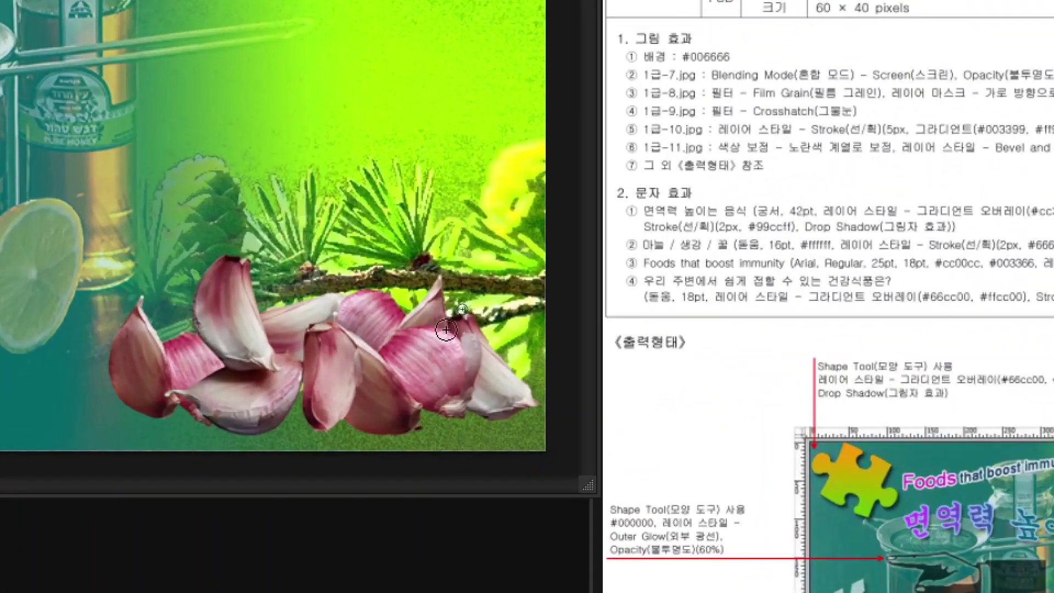
{"action": "mouse_move", "coordinate": [430, 323]}
{"action": "left_mouse_down"}
{"action": "mouse_move", "coordinate": [406, 350]}
{"action": "mouse_move", "coordinate": [463, 393]}
{"action": "mouse_move", "coordinate": [505, 388]}
{"action": "mouse_move", "coordinate": [510, 409]}
{"action": "mouse_move", "coordinate": [468, 255]}
{"action": "mouse_move", "coordinate": [540, 360]}
{"action": "mouse_move", "coordinate": [424, 426]}
{"action": "left_mouse_up"}
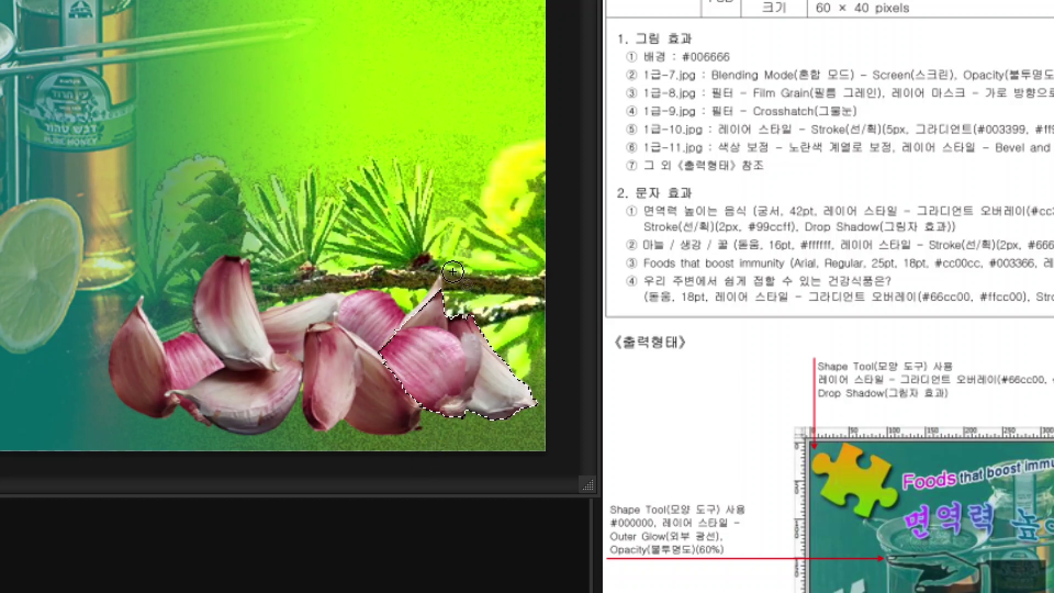
{"action": "left_click_drag", "start_coordinate": [450, 241], "coordinate": [442, 286]}
{"action": "left_click_drag", "start_coordinate": [455, 241], "coordinate": [525, 307]}
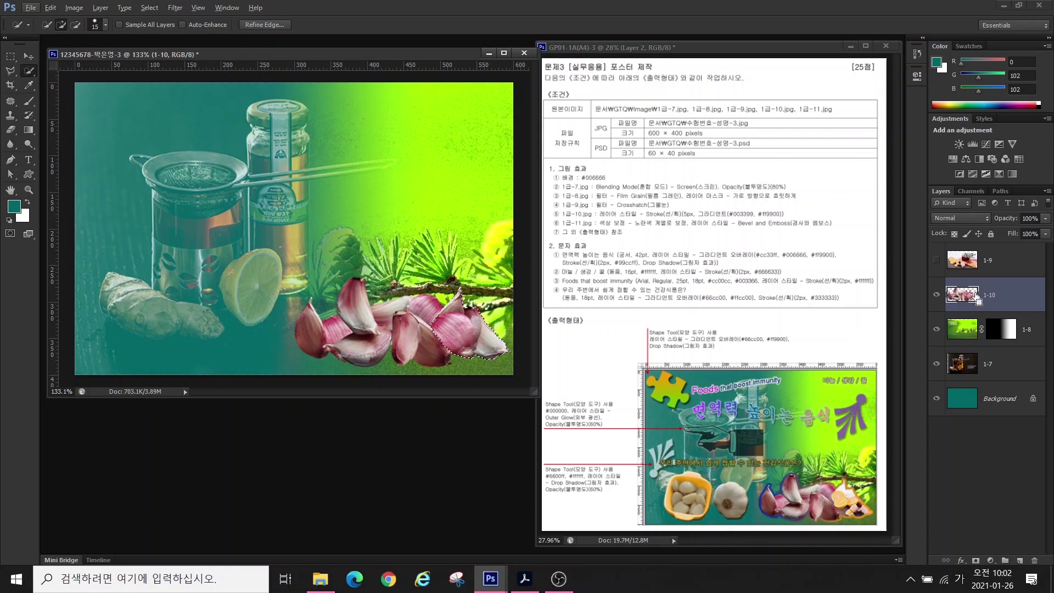
- Copy the selected garlic cloves to a new layer and clip the re-shown layer 1-9 into it
{"action": "key", "text": "ctrl+j"}
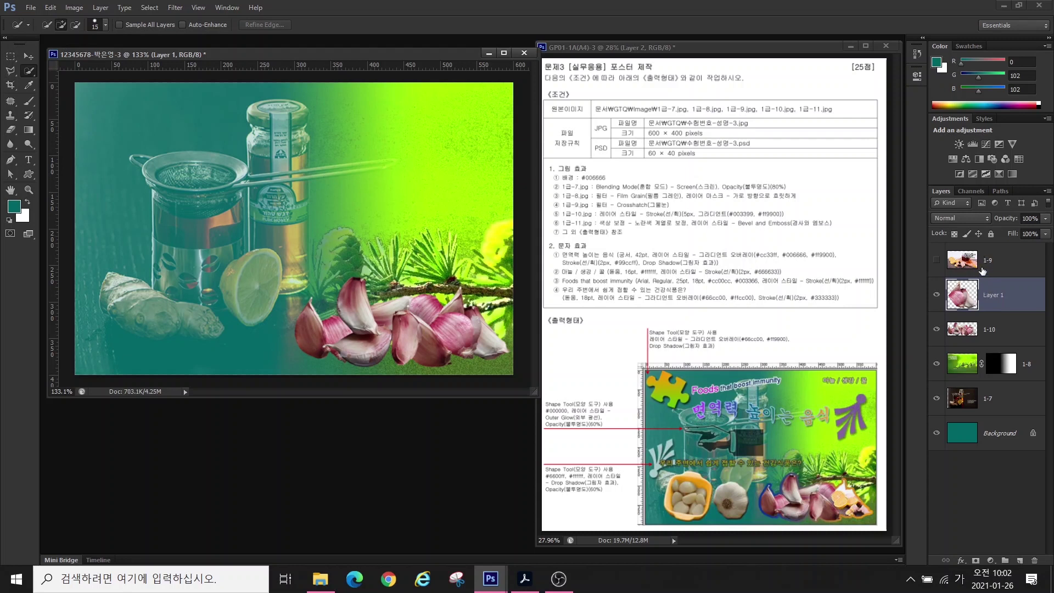
{"action": "left_click", "coordinate": [936, 262]}
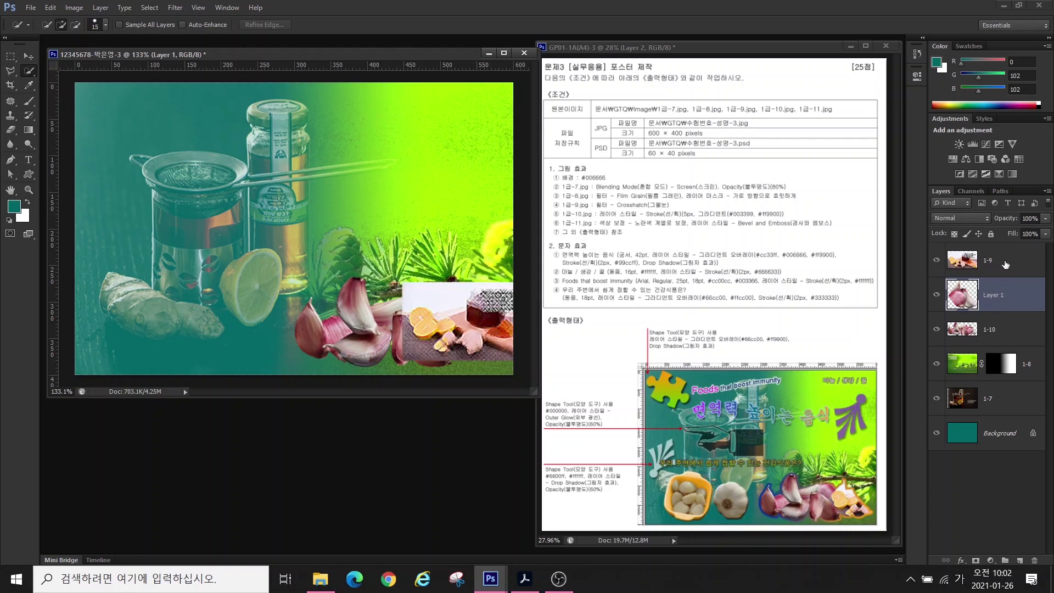
{"action": "left_click", "coordinate": [1006, 263]}
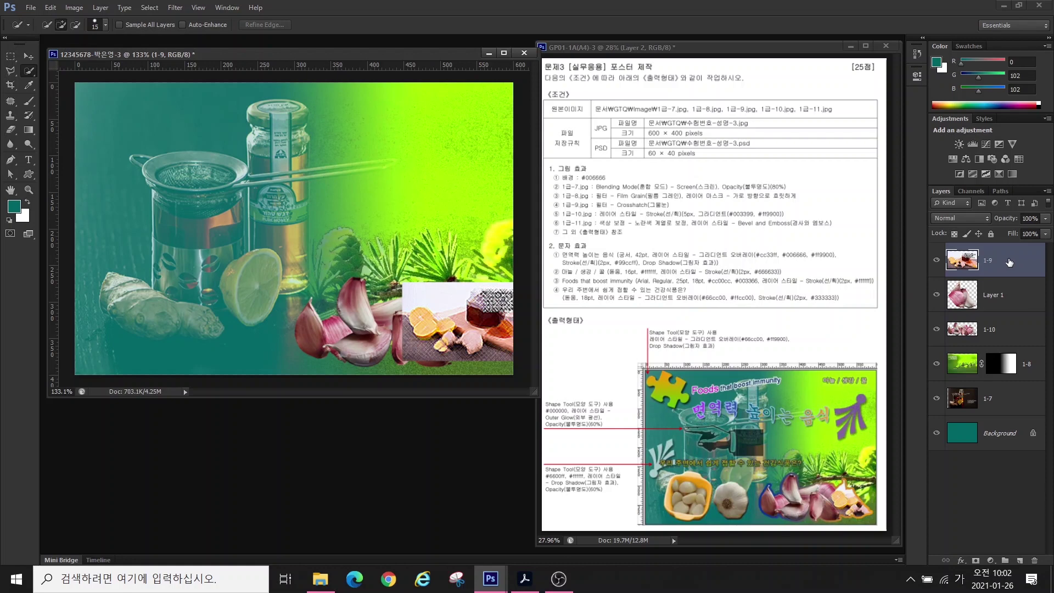
{"action": "right_click", "coordinate": [1005, 263]}
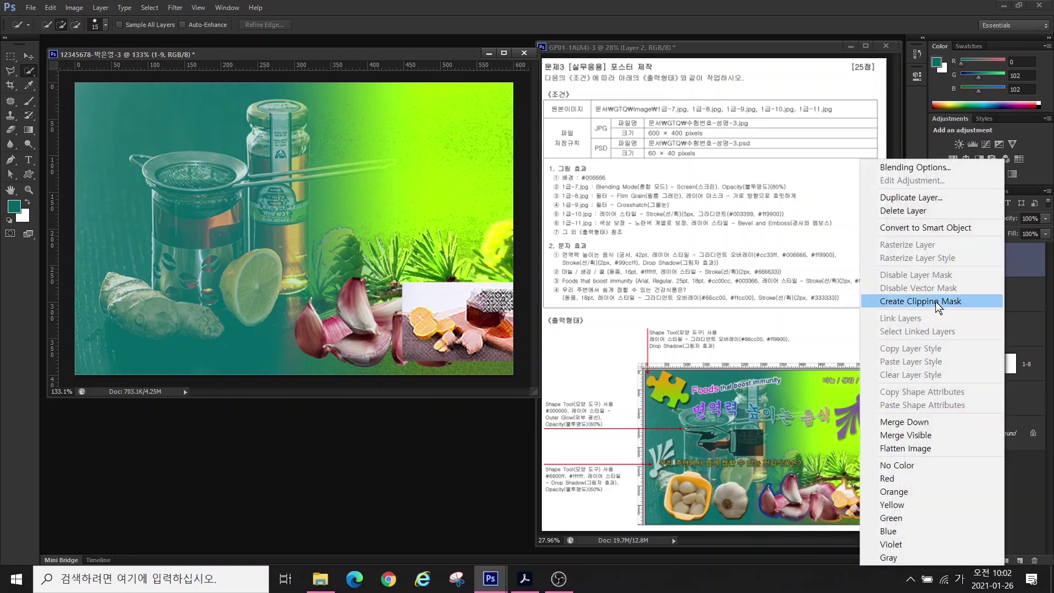
{"action": "left_click", "coordinate": [927, 302]}
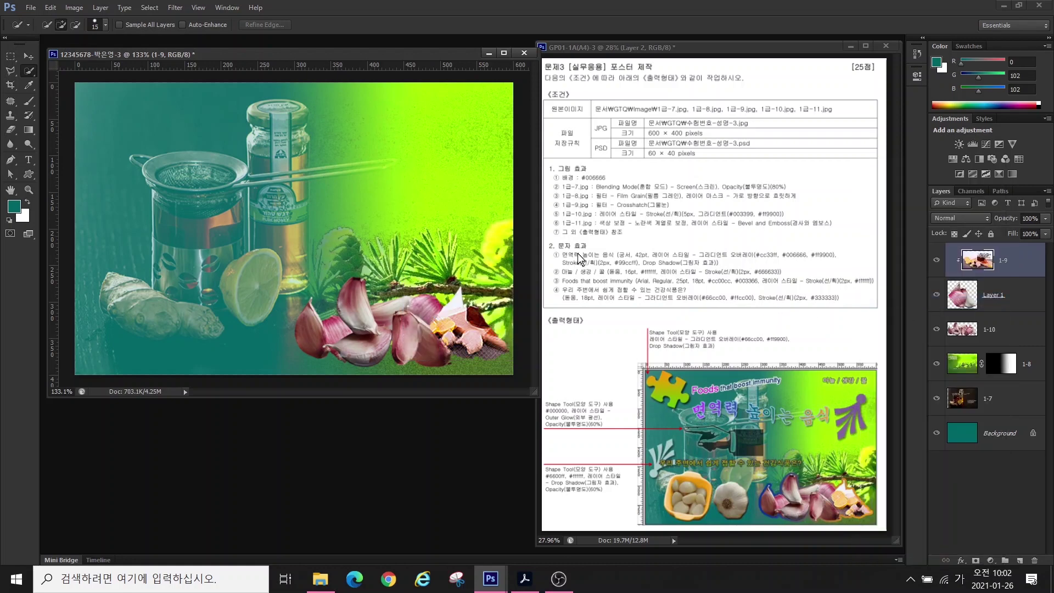
- Nudge the clipped lemon-and-honey image within the garlic shape to match the reference
{"action": "left_click", "coordinate": [28, 58]}
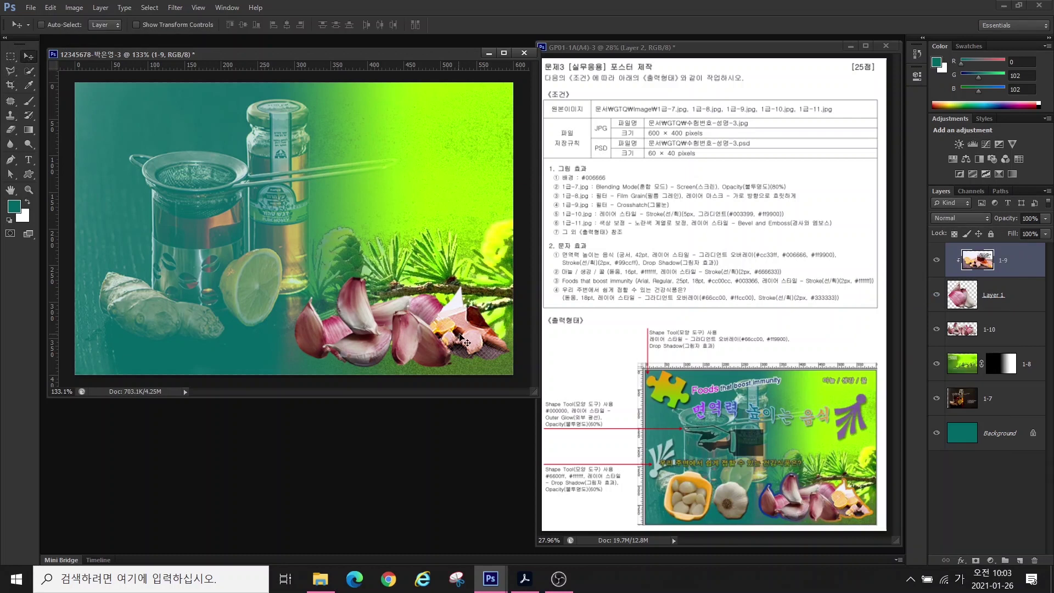
{"action": "left_click_drag", "start_coordinate": [463, 333], "coordinate": [471, 327]}
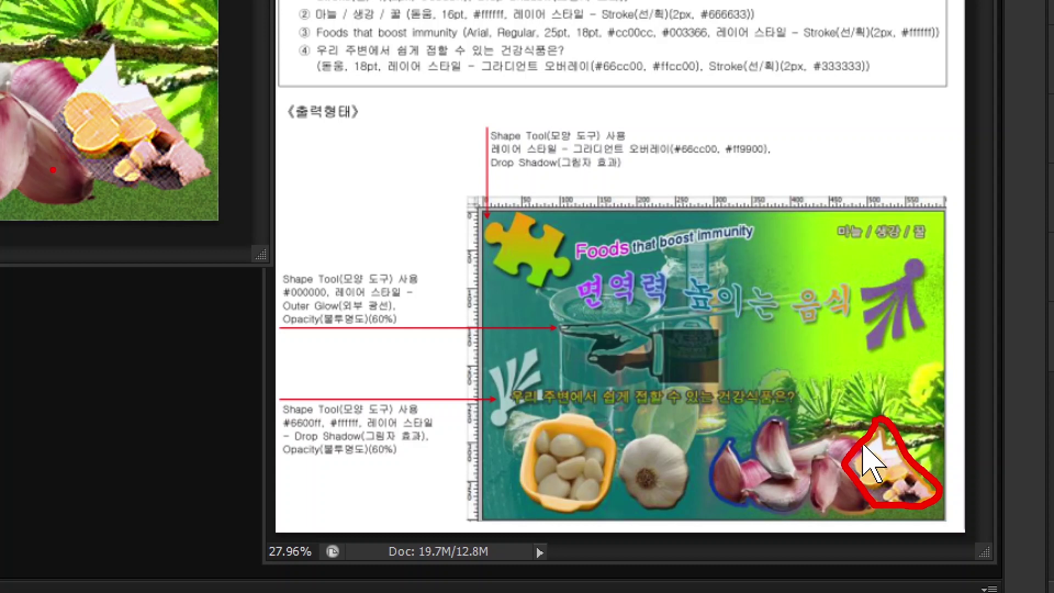
{"action": "mouse_move", "coordinate": [53, 170]}
{"action": "left_mouse_down"}
{"action": "mouse_move", "coordinate": [66, 68]}
{"action": "mouse_move", "coordinate": [113, 42]}
{"action": "mouse_move", "coordinate": [180, 92]}
{"action": "mouse_move", "coordinate": [208, 154]}
{"action": "mouse_move", "coordinate": [187, 205]}
{"action": "mouse_move", "coordinate": [71, 169]}
{"action": "left_mouse_up"}
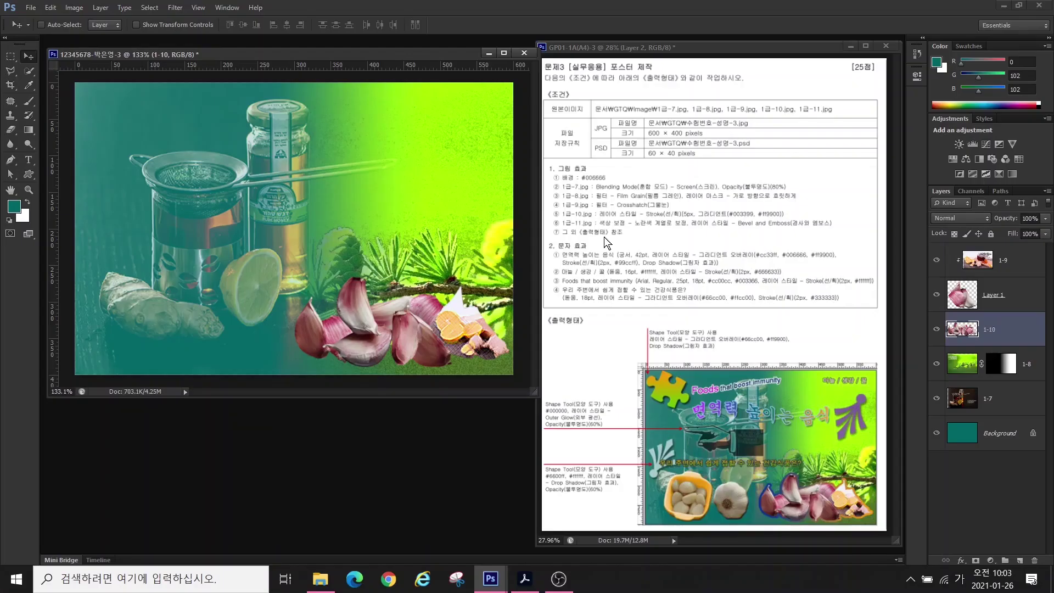
{"action": "left_click", "coordinate": [960, 560]}
- Add a 5 px Stroke layer style to 1-10 with a Gradient fill type
{"action": "left_click", "coordinate": [963, 449]}
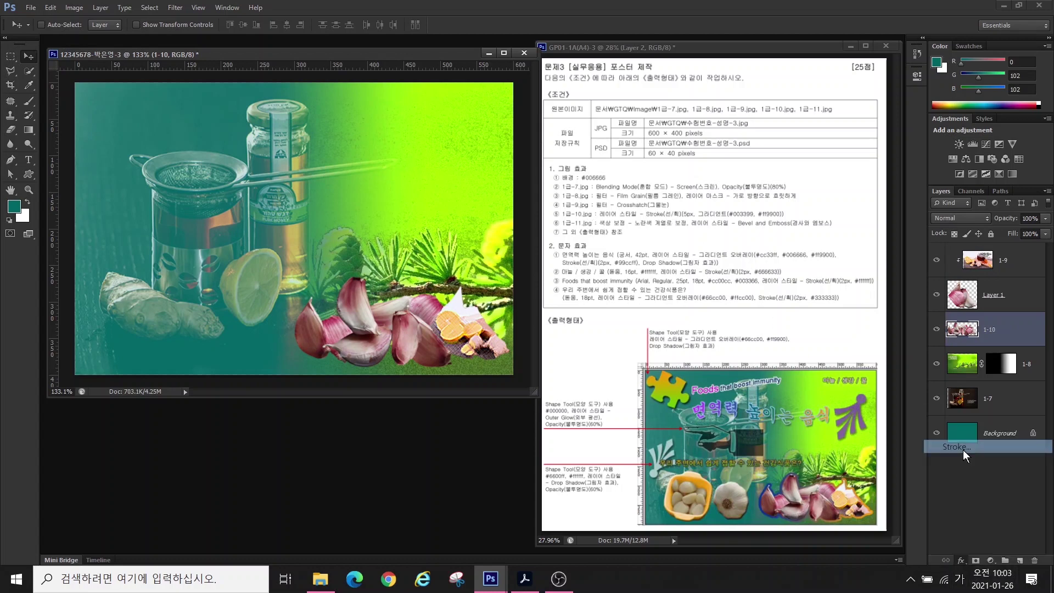
{"action": "type", "text": "5"}
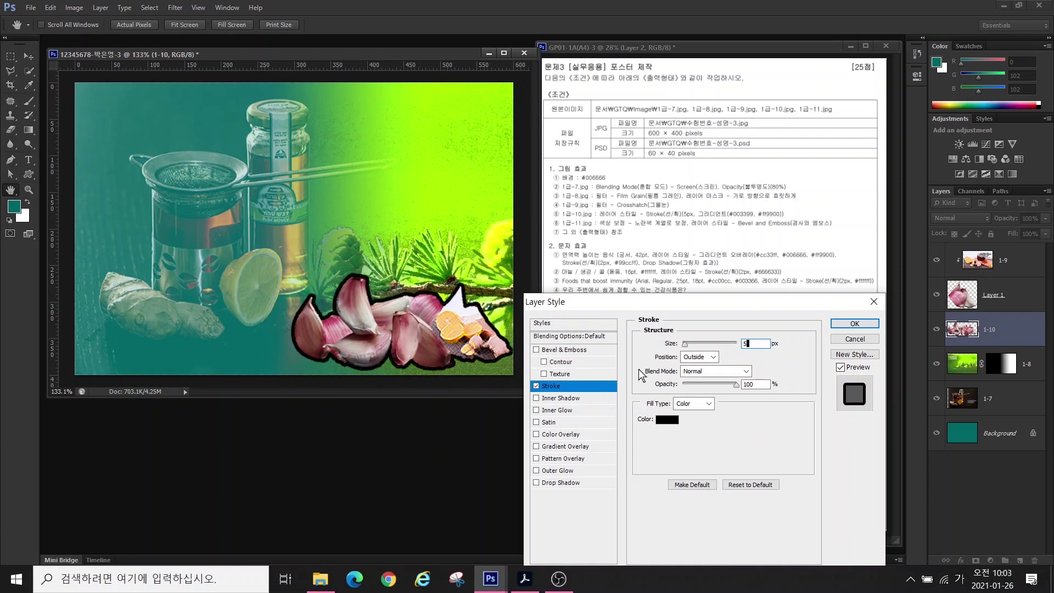
{"action": "left_click", "coordinate": [693, 404]}
{"action": "left_click", "coordinate": [686, 427]}
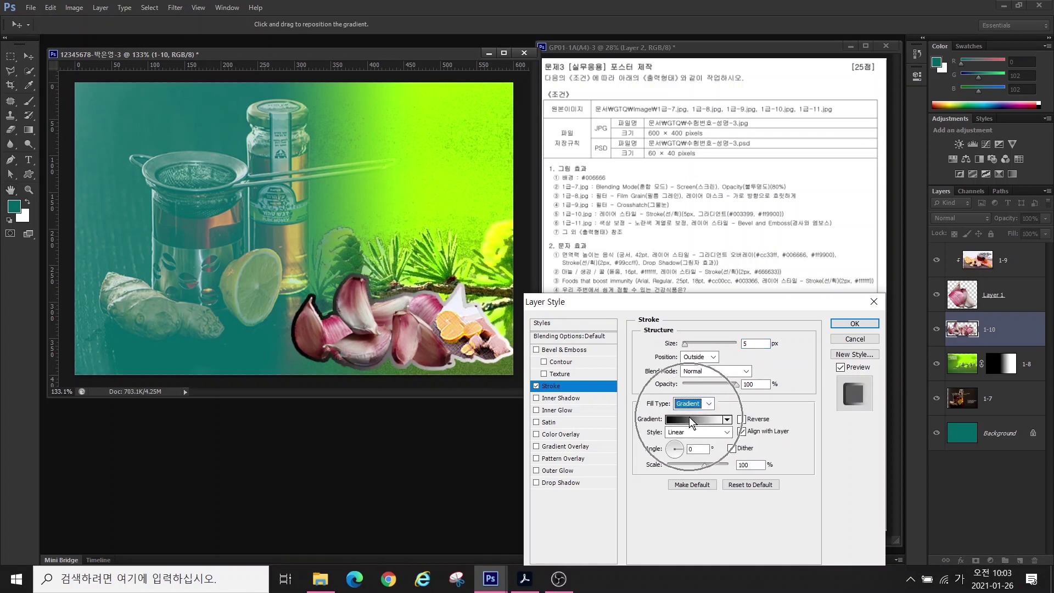
- Set the stroke gradient stops to #003399 and #ff9900 and apply the style
{"action": "left_click", "coordinate": [689, 418]}
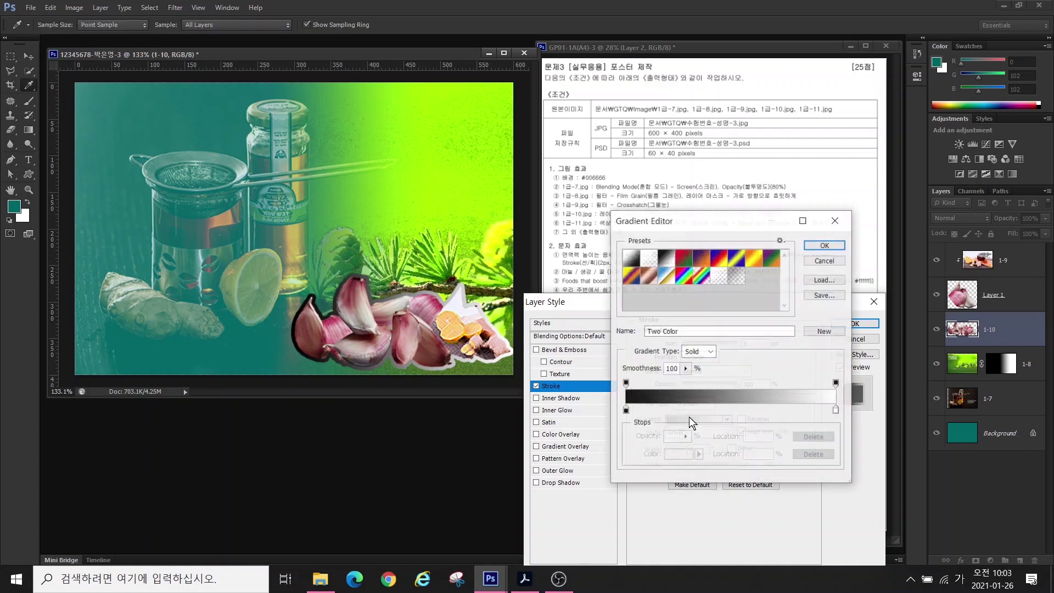
{"action": "left_click", "coordinate": [626, 410]}
{"action": "double_click", "coordinate": [626, 410]}
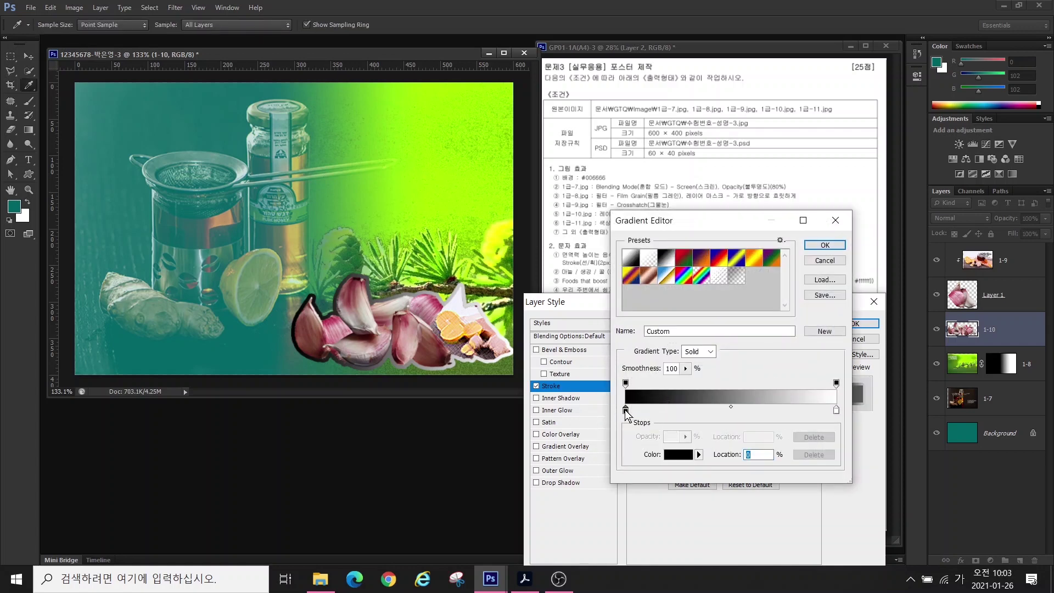
{"action": "left_click", "coordinate": [366, 306]}
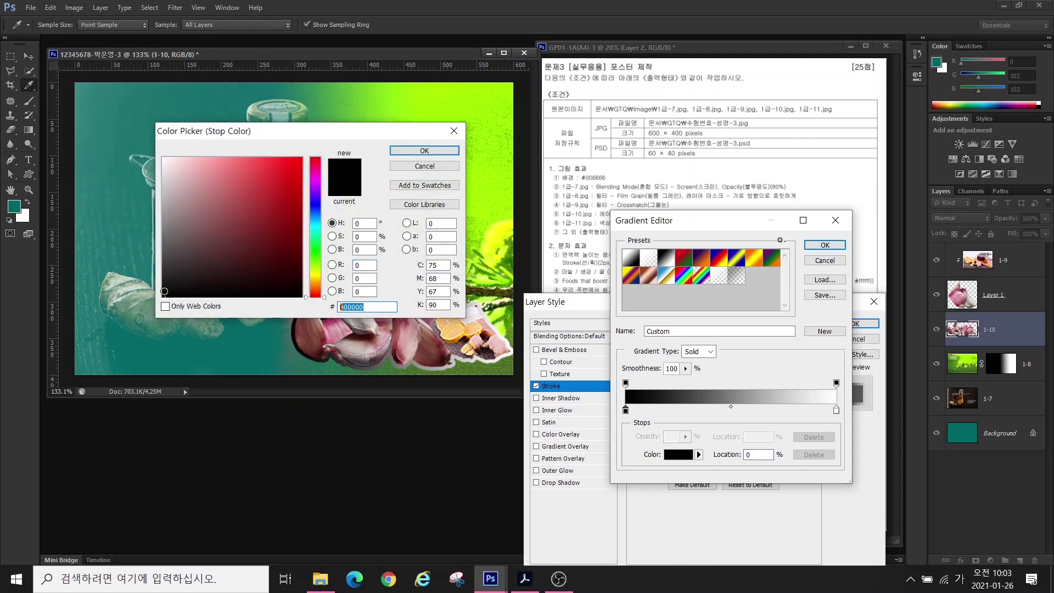
{"action": "type", "text": "003399"}
{"action": "key", "text": "Return"}
{"action": "left_click", "coordinate": [835, 410]}
{"action": "double_click", "coordinate": [835, 410]}
{"action": "type", "text": "ff9900"}
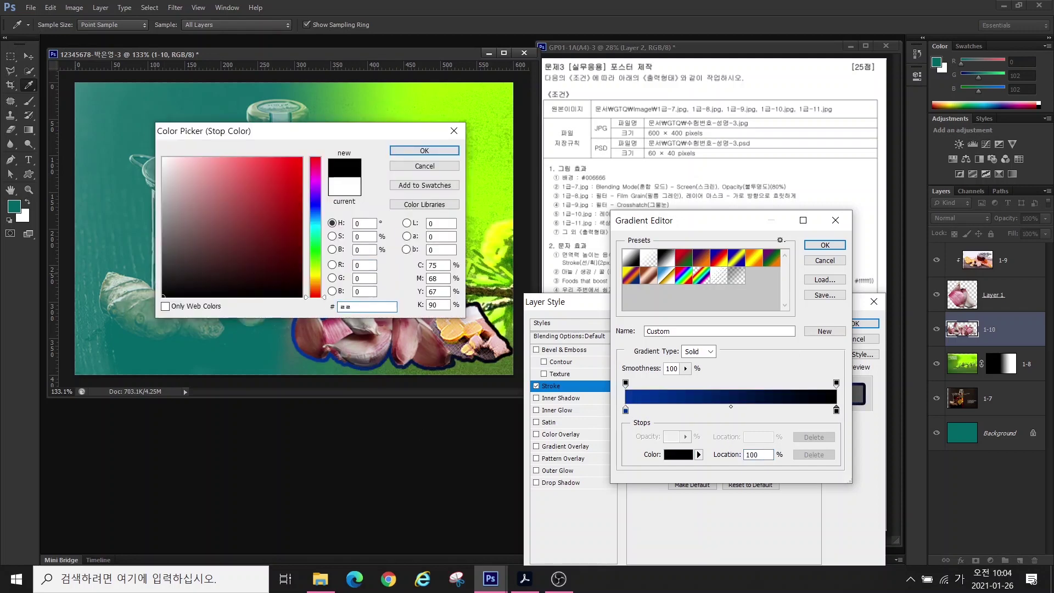
{"action": "key", "text": "Return"}
{"action": "left_click", "coordinate": [824, 245]}
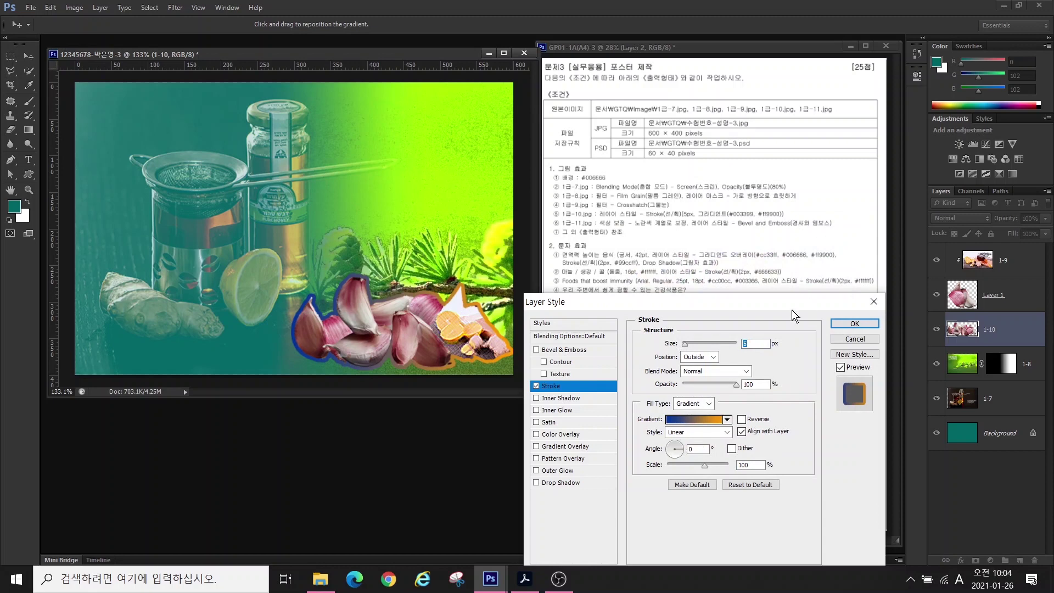
{"action": "left_click", "coordinate": [854, 324]}
- Open 1급-11.jpg and move its window lower on screen
{"action": "double_click", "coordinate": [409, 466]}
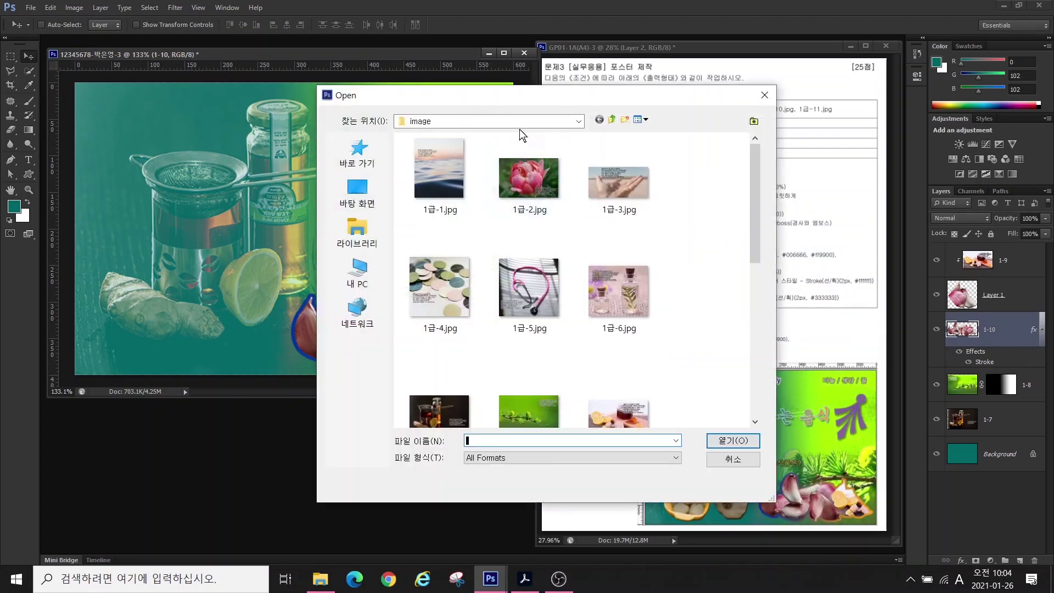
{"action": "left_click_drag", "start_coordinate": [757, 231], "coordinate": [757, 312]}
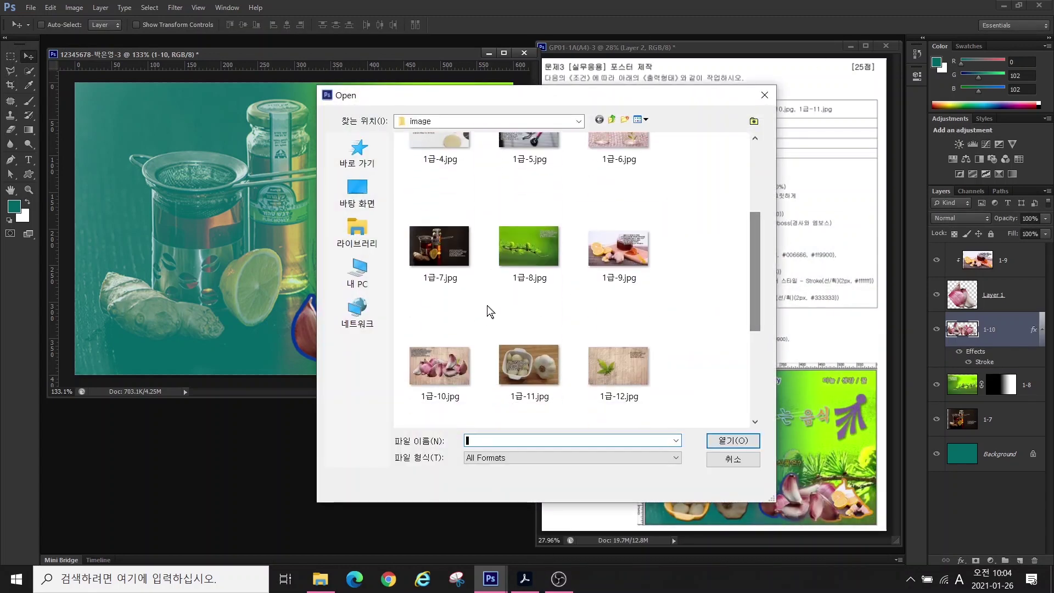
{"action": "double_click", "coordinate": [529, 364]}
{"action": "left_click_drag", "start_coordinate": [137, 65], "coordinate": [386, 322]}
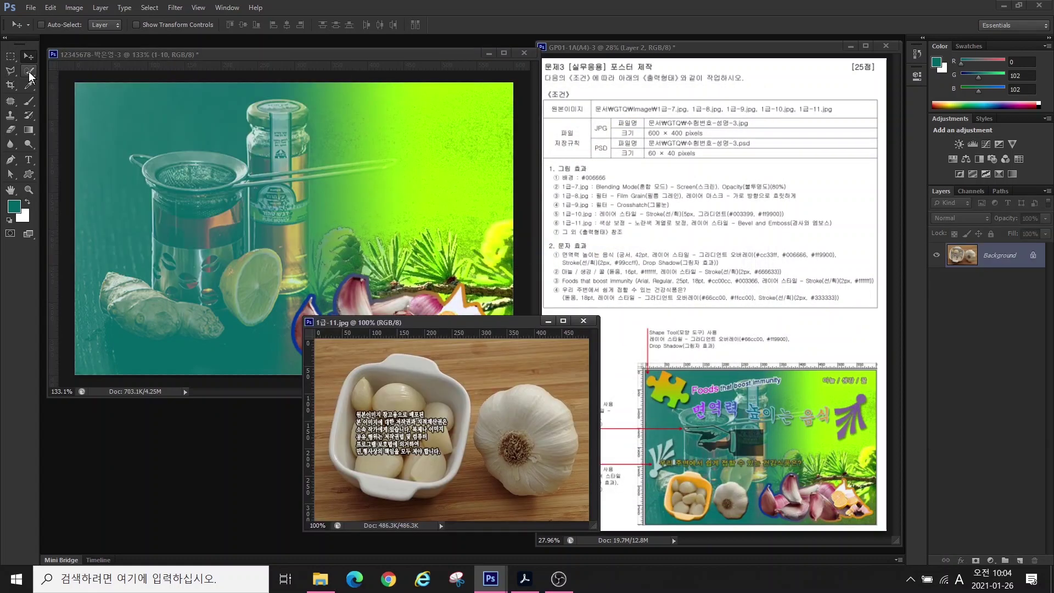
- Quick-select the garlic bowl and bulb, excluding the wood between them
{"action": "left_click", "coordinate": [29, 70]}
{"action": "mouse_move", "coordinate": [368, 408]}
{"action": "left_mouse_down"}
{"action": "mouse_move", "coordinate": [406, 376]}
{"action": "mouse_move", "coordinate": [433, 414]}
{"action": "mouse_move", "coordinate": [412, 445]}
{"action": "left_mouse_up"}
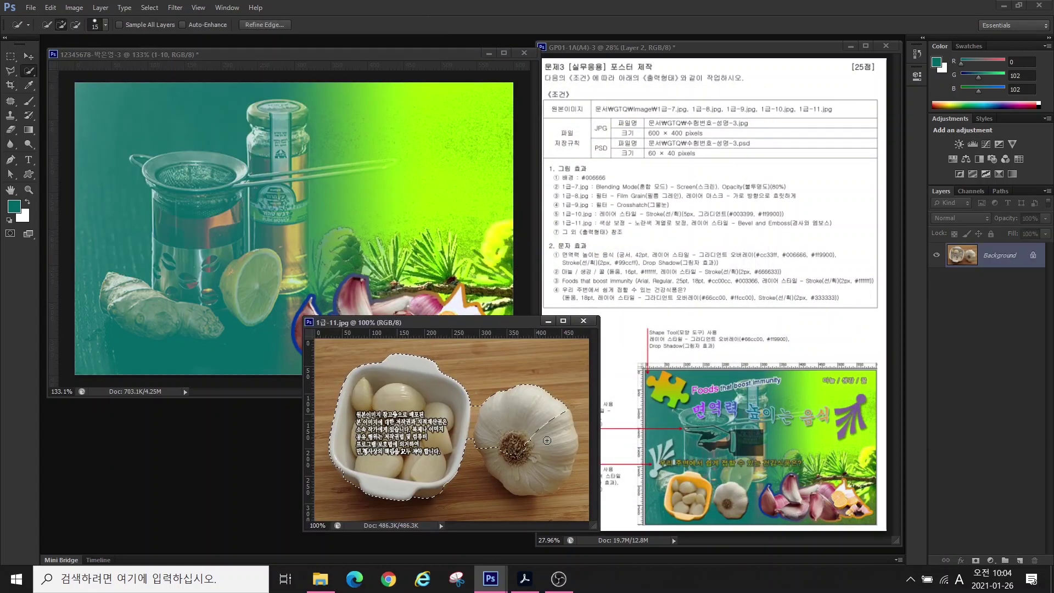
{"action": "key", "text": "bracketleft"}
{"action": "key", "text": "bracketleft"}
{"action": "key", "text": "bracketleft"}
{"action": "key", "text": "bracketleft"}
{"action": "scroll", "coordinate": [485, 368], "scroll_direction": "up", "scroll_amount": 5}
{"action": "left_click_drag", "start_coordinate": [485, 368], "coordinate": [475, 439]}
- Drag the selected garlic into the poster and scale it to about 49% at lower left
{"action": "key", "text": "v"}
{"action": "mouse_move", "coordinate": [384, 374]}
{"action": "left_mouse_down"}
{"action": "mouse_move", "coordinate": [348, 322]}
{"action": "mouse_move", "coordinate": [224, 230]}
{"action": "left_mouse_up"}
{"action": "key", "text": "ctrl+t"}
{"action": "left_click_drag", "start_coordinate": [404, 151], "coordinate": [266, 236]}
{"action": "left_click_drag", "start_coordinate": [221, 332], "coordinate": [239, 361]}
{"action": "left_click_drag", "start_coordinate": [281, 262], "coordinate": [268, 272]}
{"action": "left_click_drag", "start_coordinate": [186, 315], "coordinate": [198, 325]}
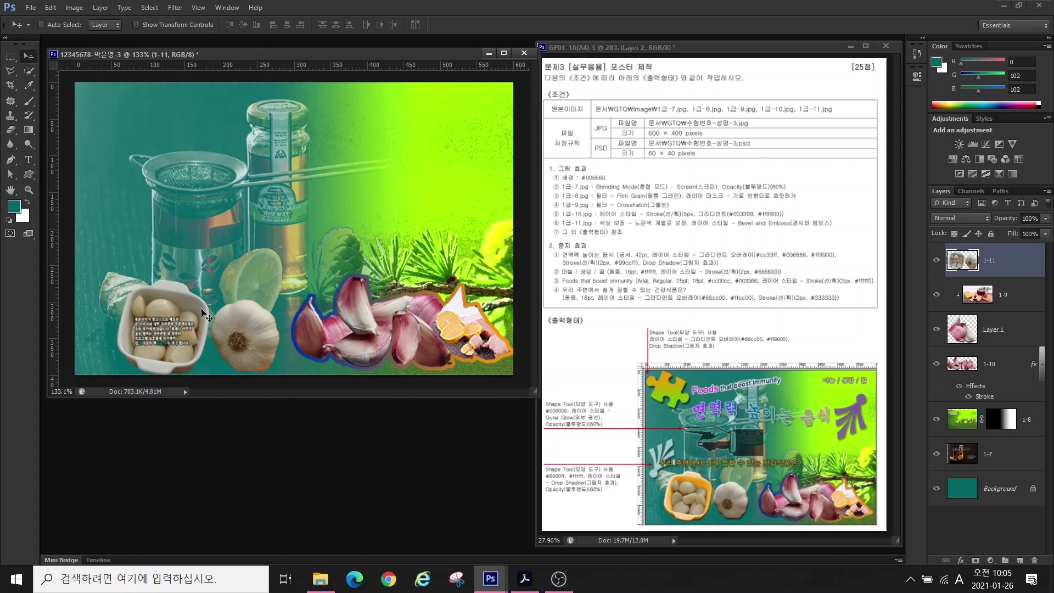
- Quick-select the garlic bowl on 1-11, then subtract the top garlic cloves from the selection
{"action": "scroll", "coordinate": [122, 302], "scroll_direction": "up", "scroll_amount": 5}
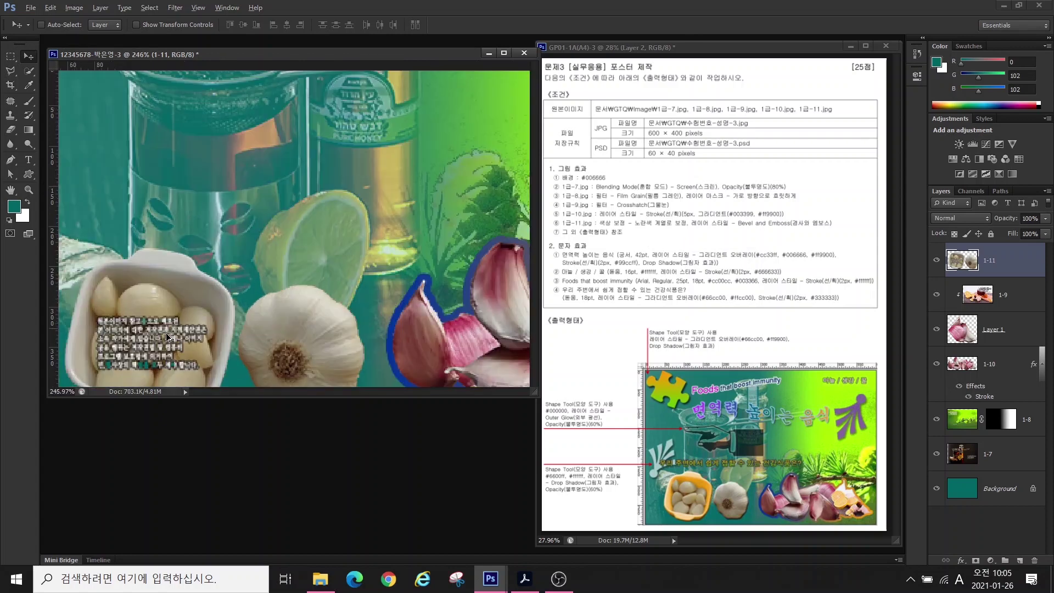
{"action": "left_click", "coordinate": [28, 73]}
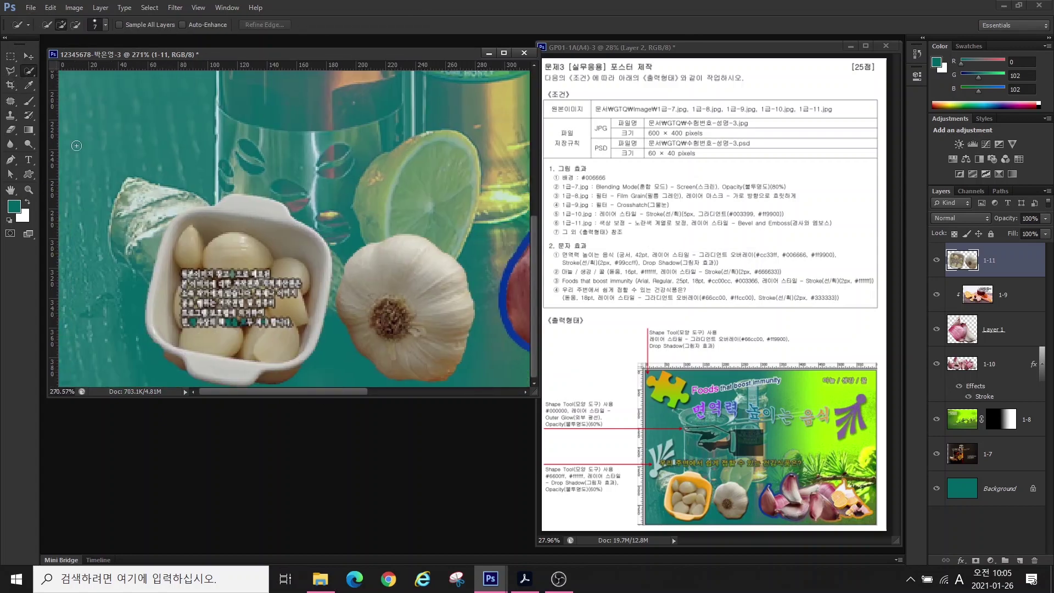
{"action": "mouse_move", "coordinate": [223, 246]}
{"action": "left_mouse_down"}
{"action": "mouse_move", "coordinate": [264, 269]}
{"action": "mouse_move", "coordinate": [284, 242]}
{"action": "mouse_move", "coordinate": [300, 320]}
{"action": "mouse_move", "coordinate": [306, 268]}
{"action": "mouse_move", "coordinate": [299, 361]}
{"action": "mouse_move", "coordinate": [263, 319]}
{"action": "left_mouse_up"}
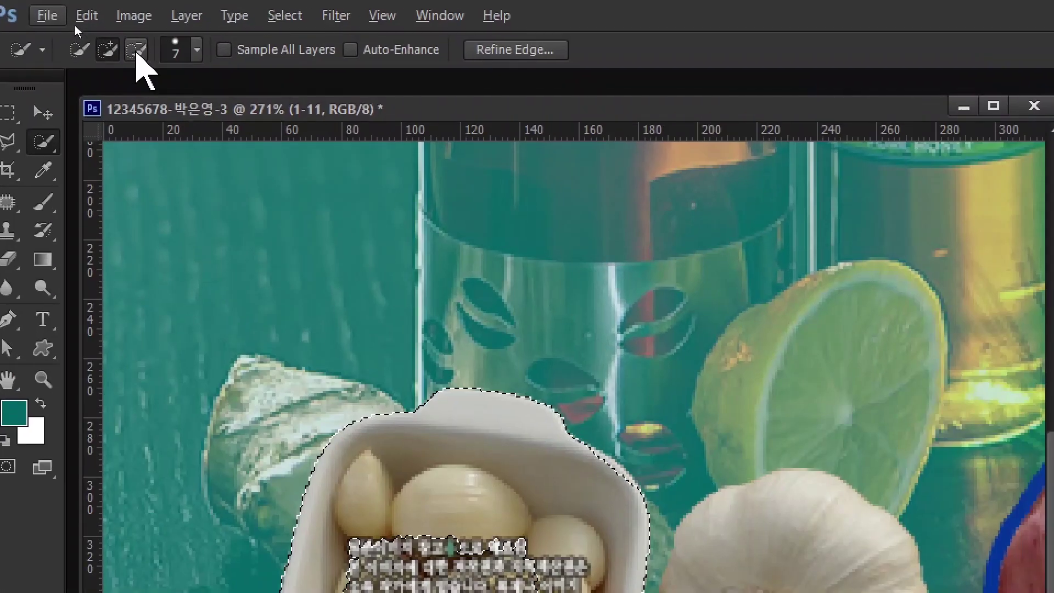
{"action": "left_click", "coordinate": [75, 26]}
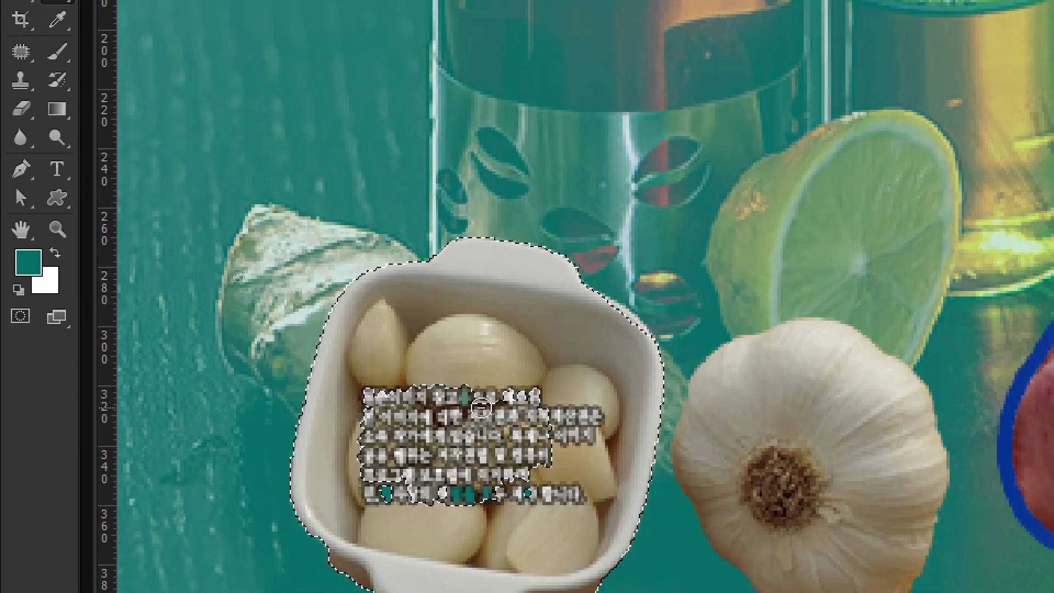
{"action": "mouse_move", "coordinate": [480, 407]}
{"action": "left_mouse_down"}
{"action": "mouse_move", "coordinate": [399, 353]}
{"action": "mouse_move", "coordinate": [559, 510]}
{"action": "mouse_move", "coordinate": [565, 532]}
{"action": "mouse_move", "coordinate": [576, 394]}
{"action": "mouse_move", "coordinate": [606, 409]}
{"action": "left_mouse_up"}
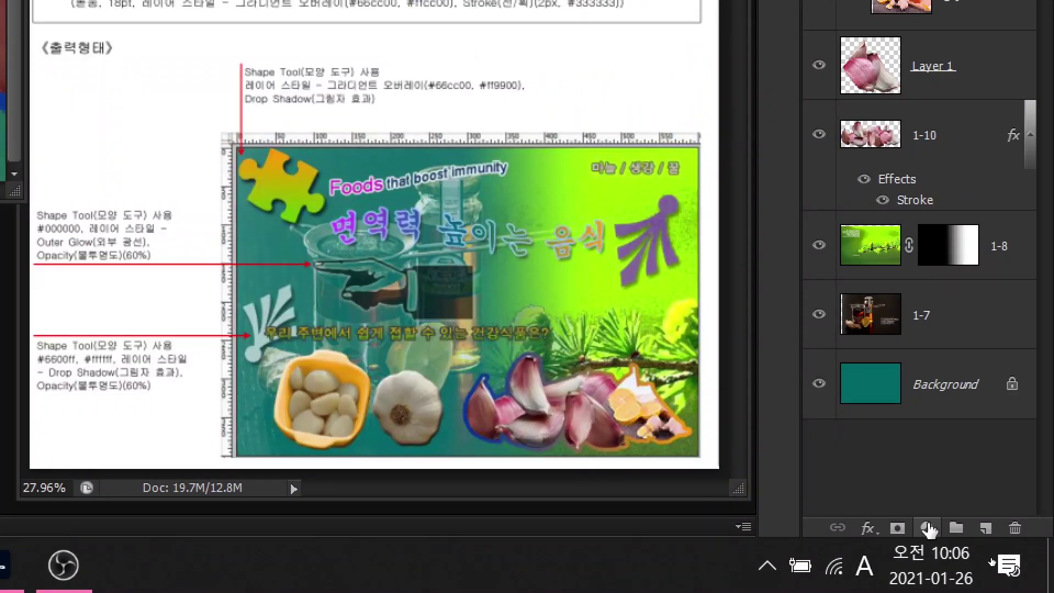
- Add a colorized Hue/Saturation adjustment (Hue 51, Saturation 46) tinting the dish golden yellow
{"action": "left_click", "coordinate": [928, 528]}
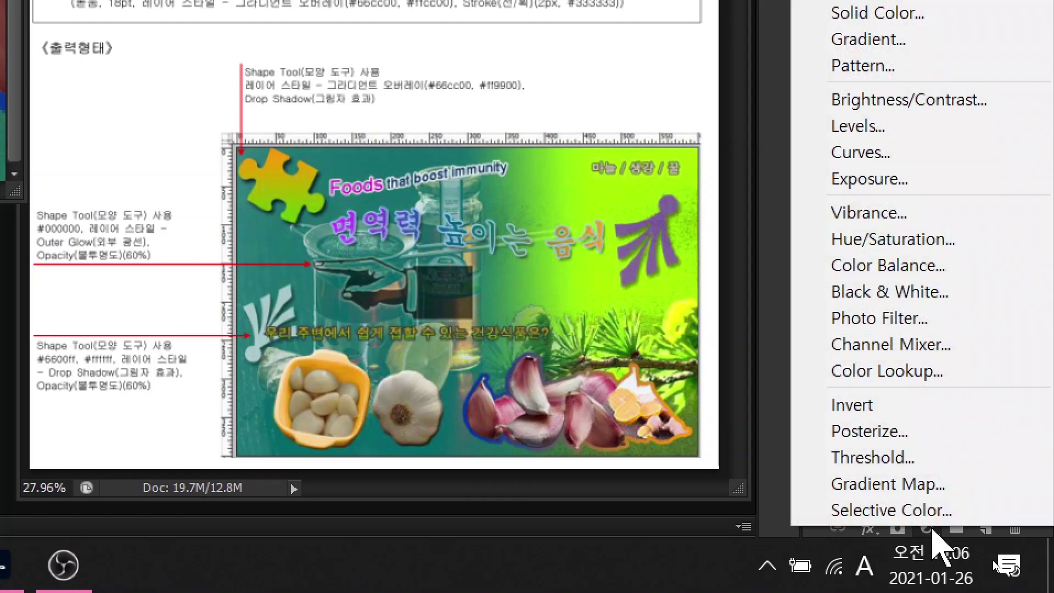
{"action": "left_click", "coordinate": [891, 239]}
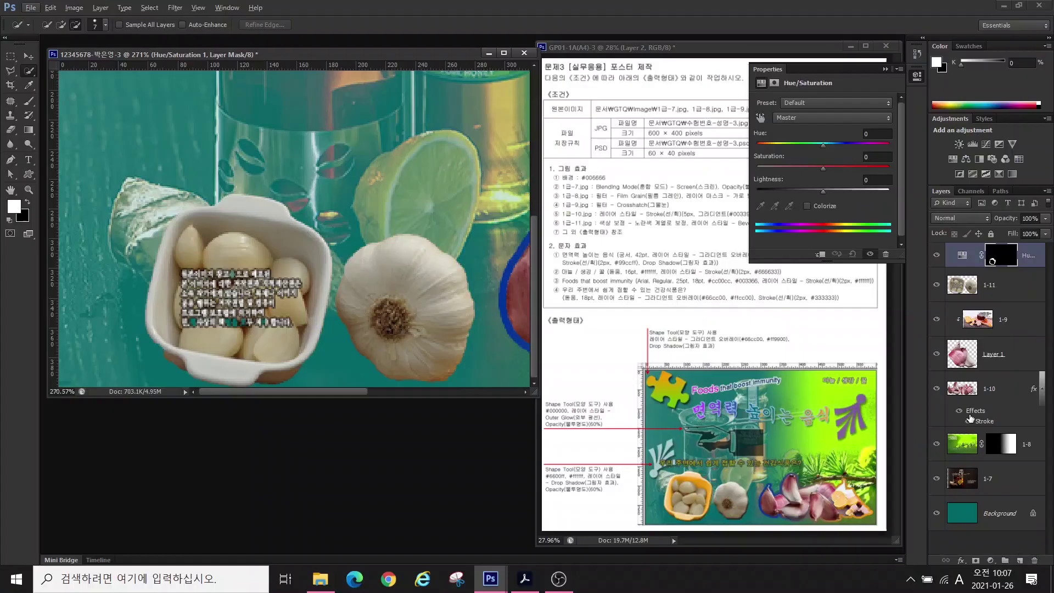
{"action": "left_click_drag", "start_coordinate": [821, 144], "coordinate": [776, 143]}
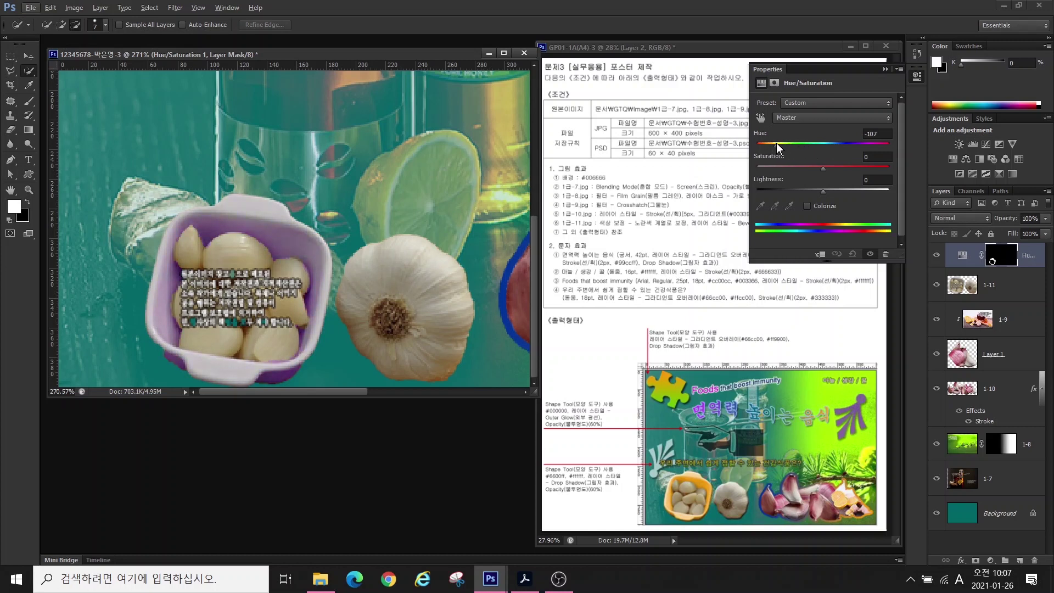
{"action": "left_click", "coordinate": [806, 206]}
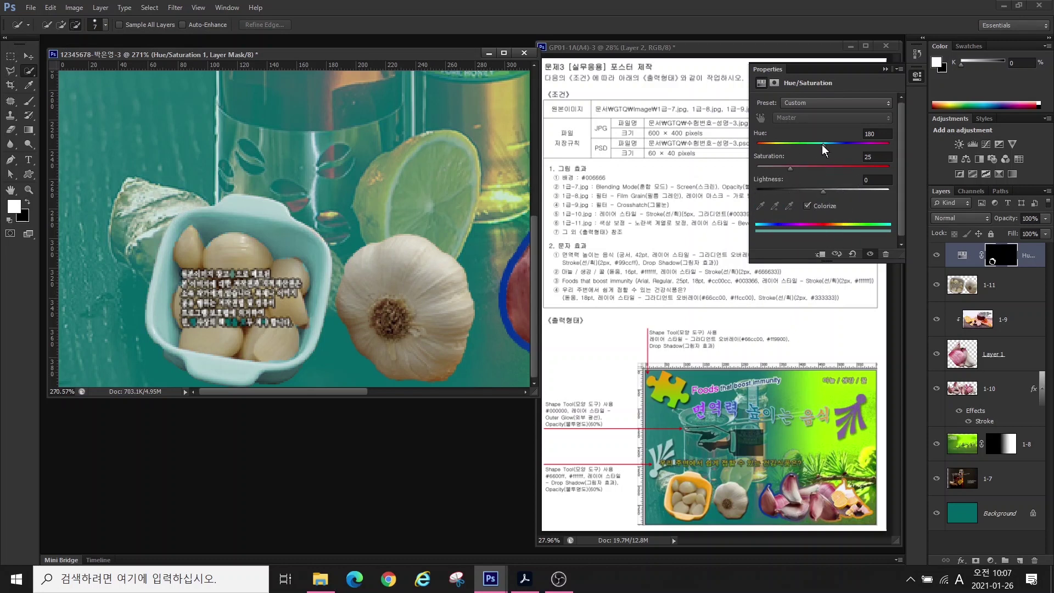
{"action": "left_click_drag", "start_coordinate": [821, 144], "coordinate": [817, 170]}
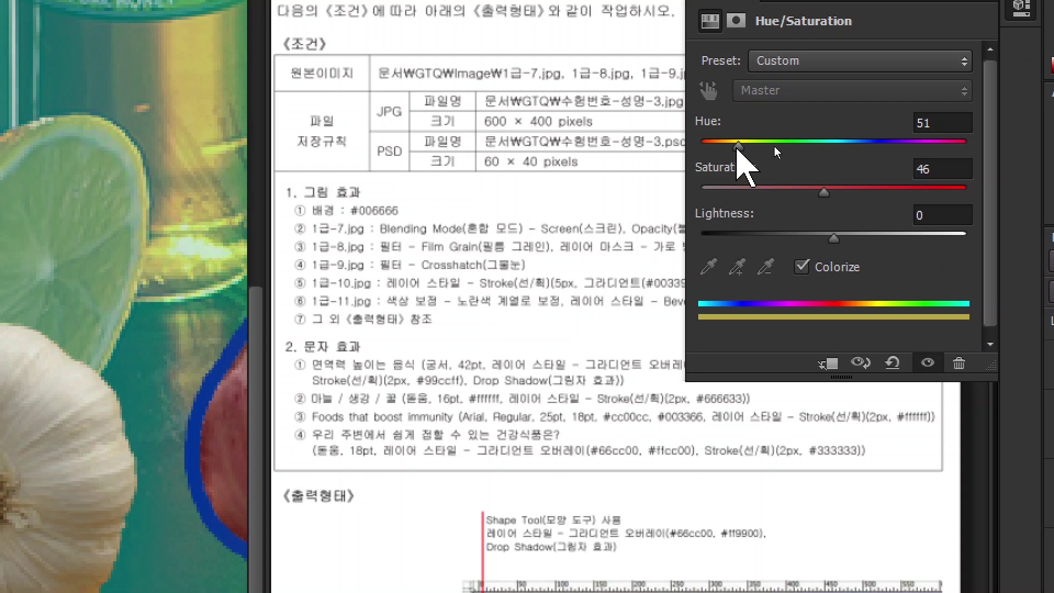
{"action": "left_click", "coordinate": [737, 147]}
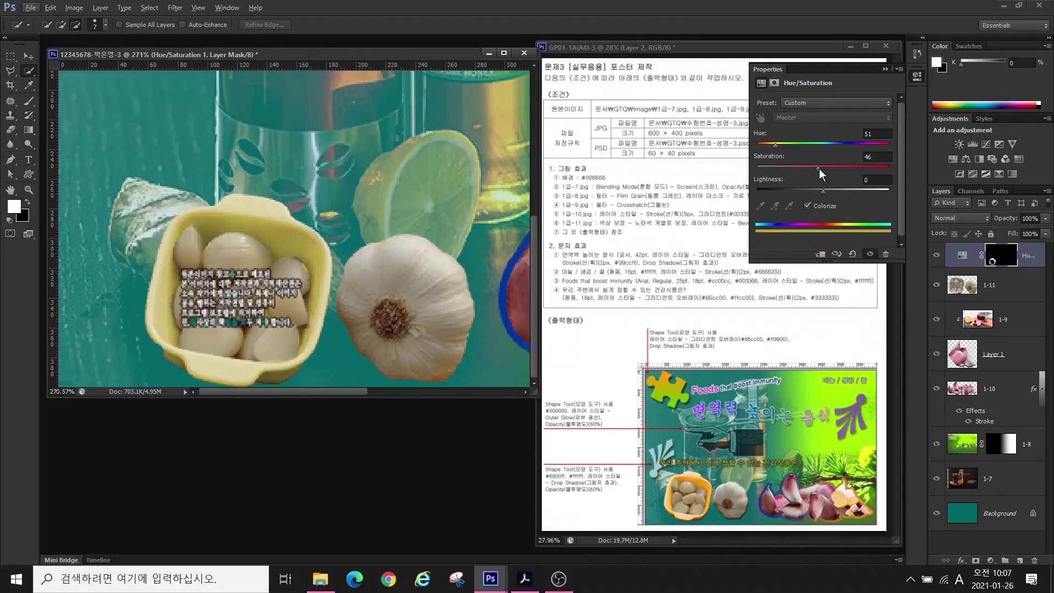
{"action": "left_click_drag", "start_coordinate": [819, 169], "coordinate": [837, 167]}
{"action": "left_click", "coordinate": [705, 176]}
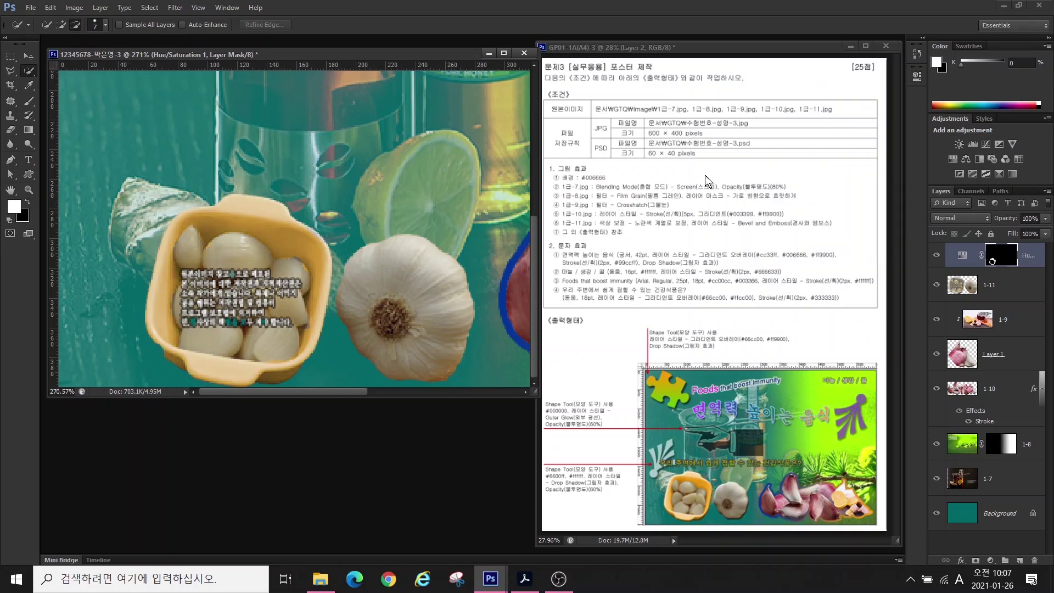
{"action": "key", "text": "ctrl+0"}
{"action": "left_click", "coordinate": [988, 285]}
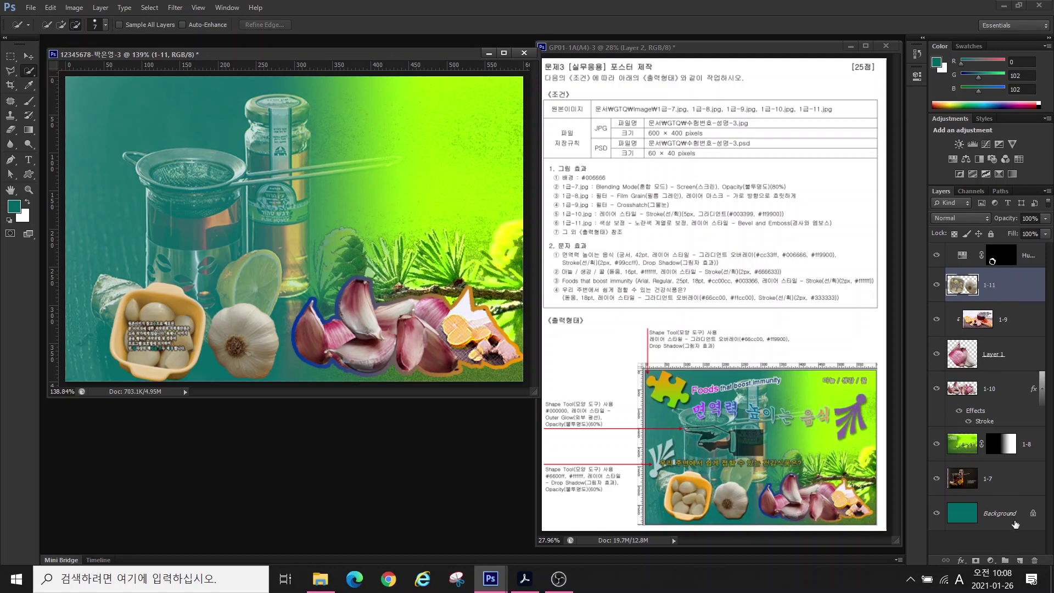
- Apply a default Bevel & Emboss effect to layer 1-11's garlic bowl
{"action": "left_click", "coordinate": [960, 560]}
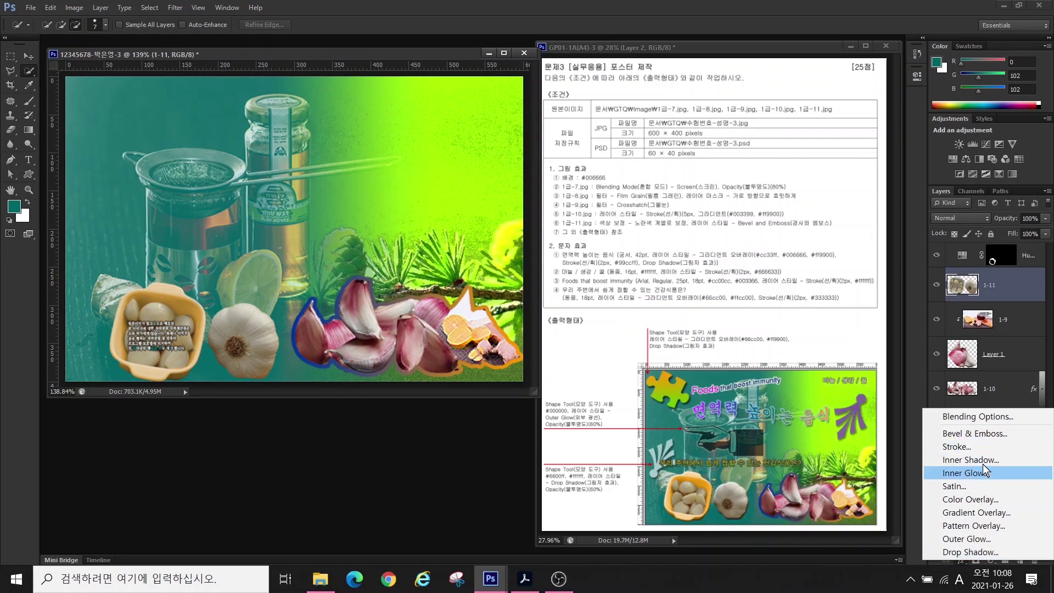
{"action": "left_click", "coordinate": [971, 433]}
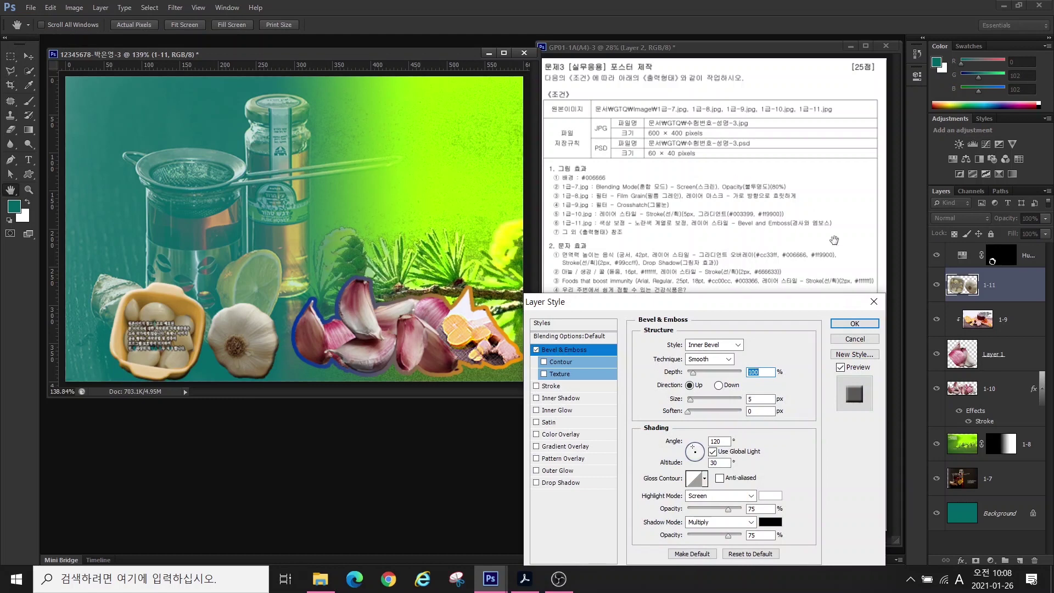
{"action": "left_click", "coordinate": [837, 325]}
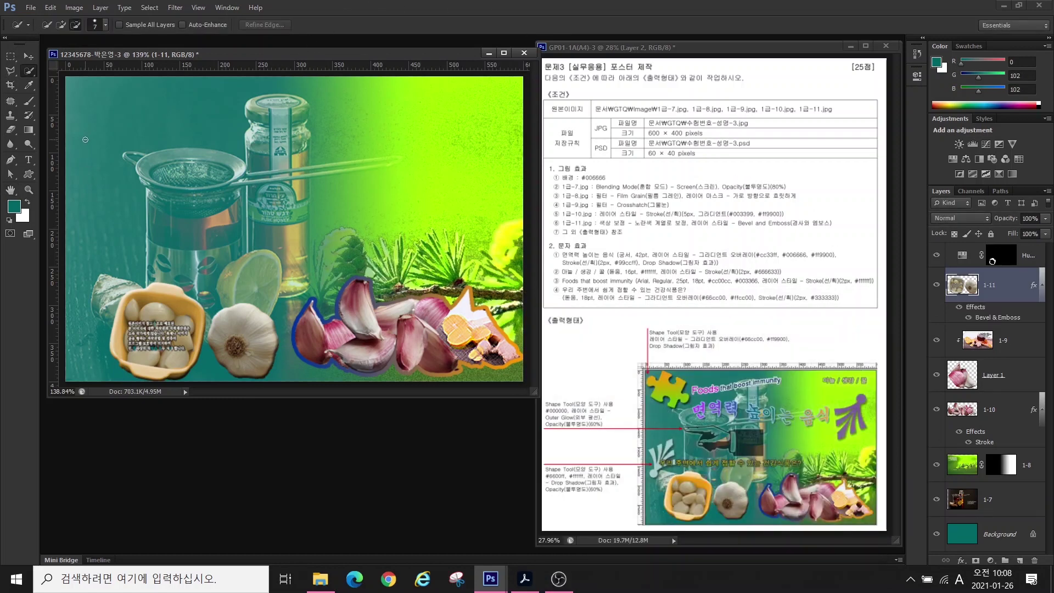
{"action": "left_click", "coordinate": [29, 174]}
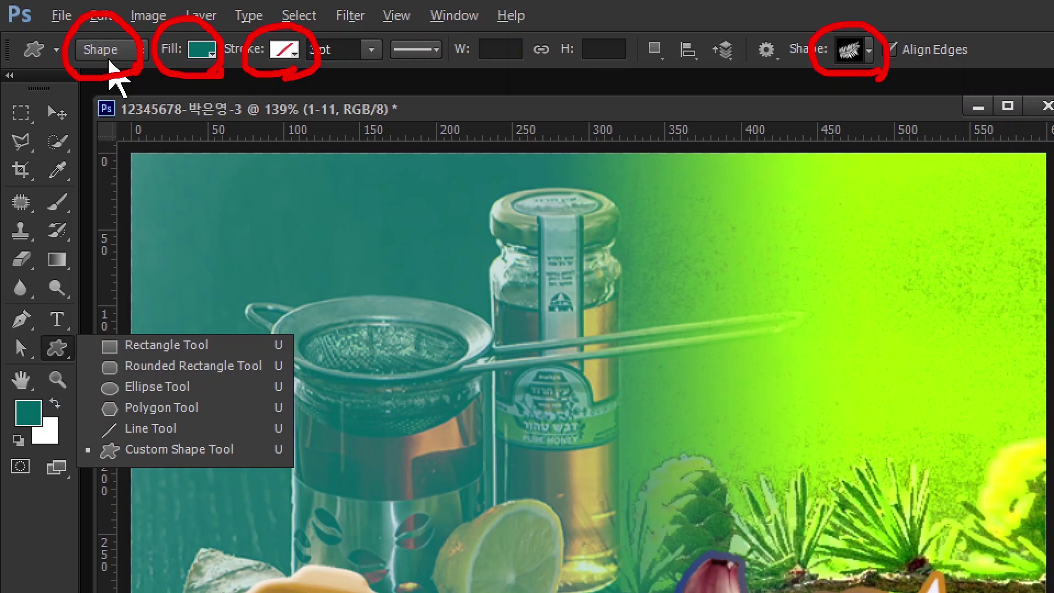
- Draw a puzzle-piece custom shape at the canvas's top-left and rotate it
{"action": "key", "text": "Escape"}
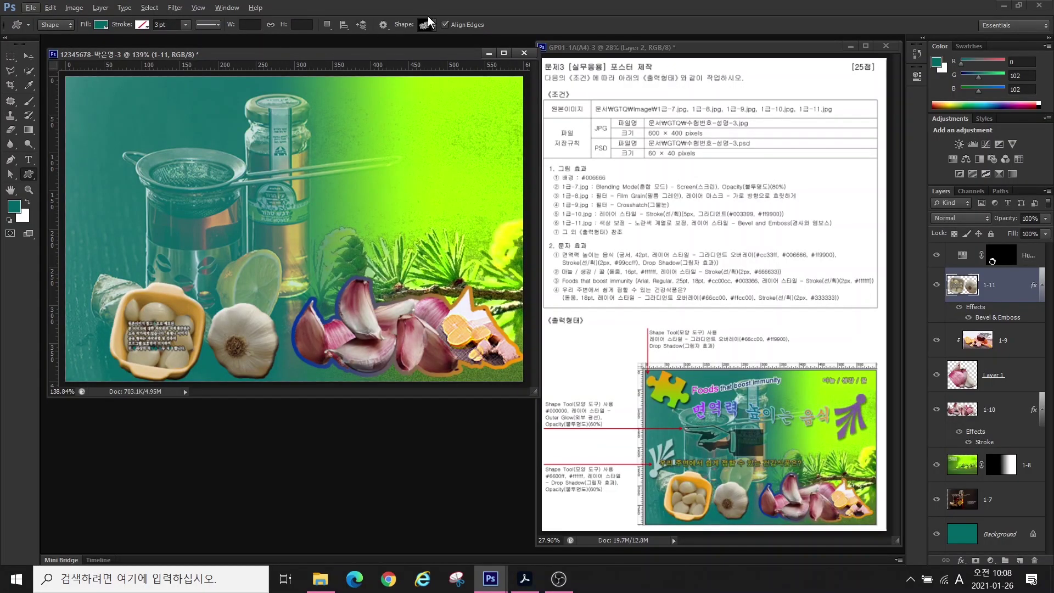
{"action": "left_click", "coordinate": [432, 26]}
{"action": "scroll", "coordinate": [386, 266], "scroll_direction": "down", "scroll_amount": 3}
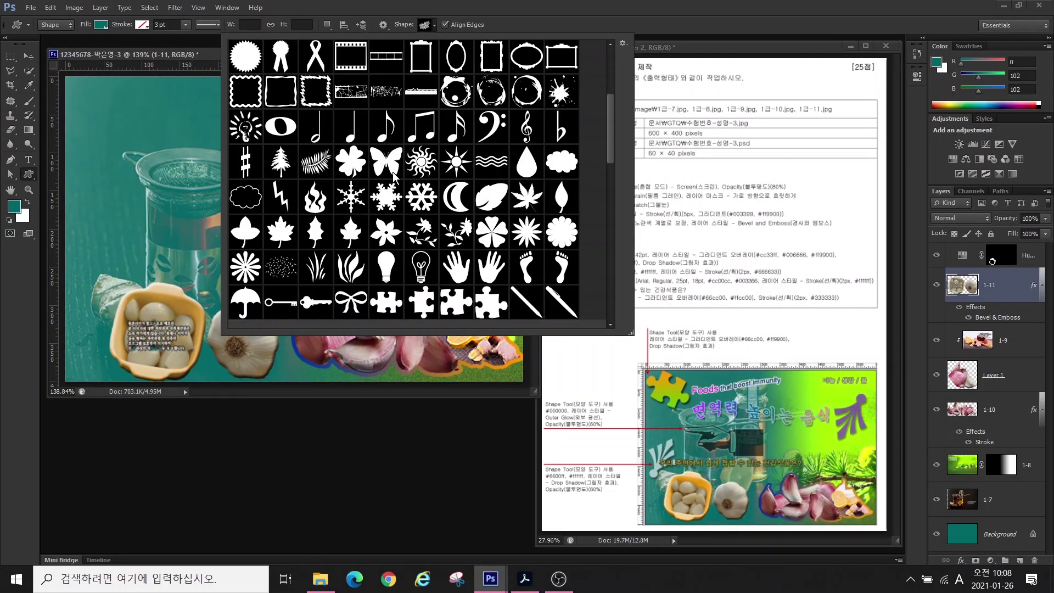
{"action": "double_click", "coordinate": [387, 266]}
{"action": "left_click_drag", "start_coordinate": [77, 92], "coordinate": [146, 137]}
{"action": "key", "text": "ctrl+t"}
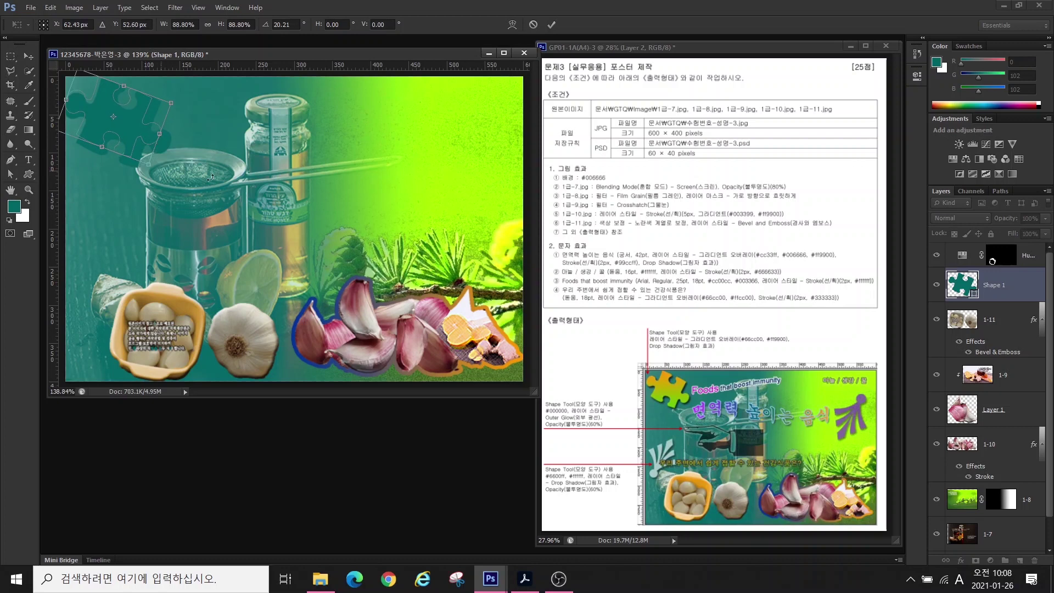
- Add a Gradient Overlay to the puzzle piece with a green #66cc00 left stop
{"action": "left_click", "coordinate": [960, 560]}
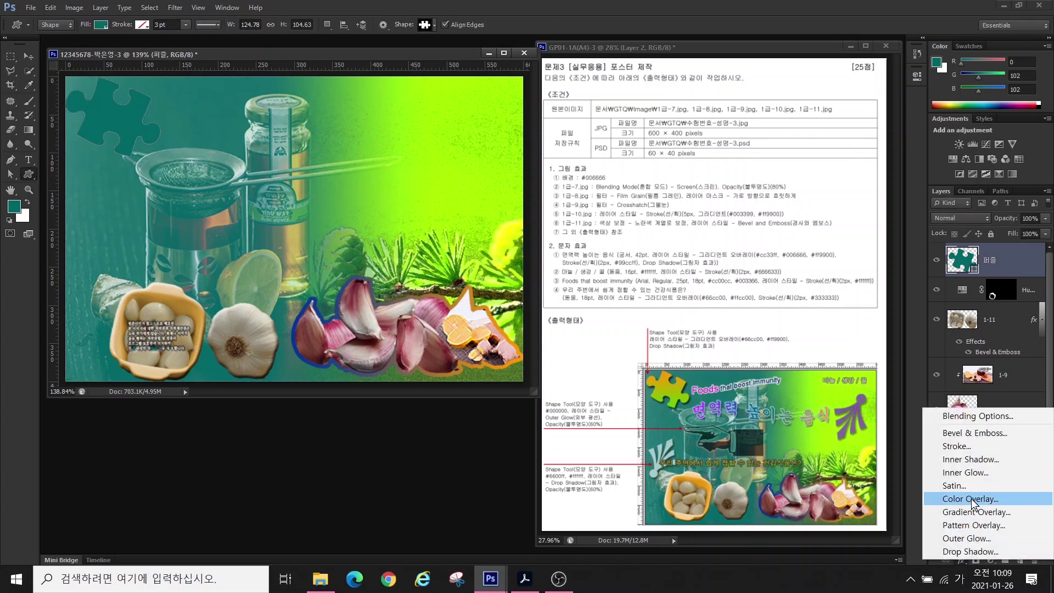
{"action": "left_click", "coordinate": [967, 510]}
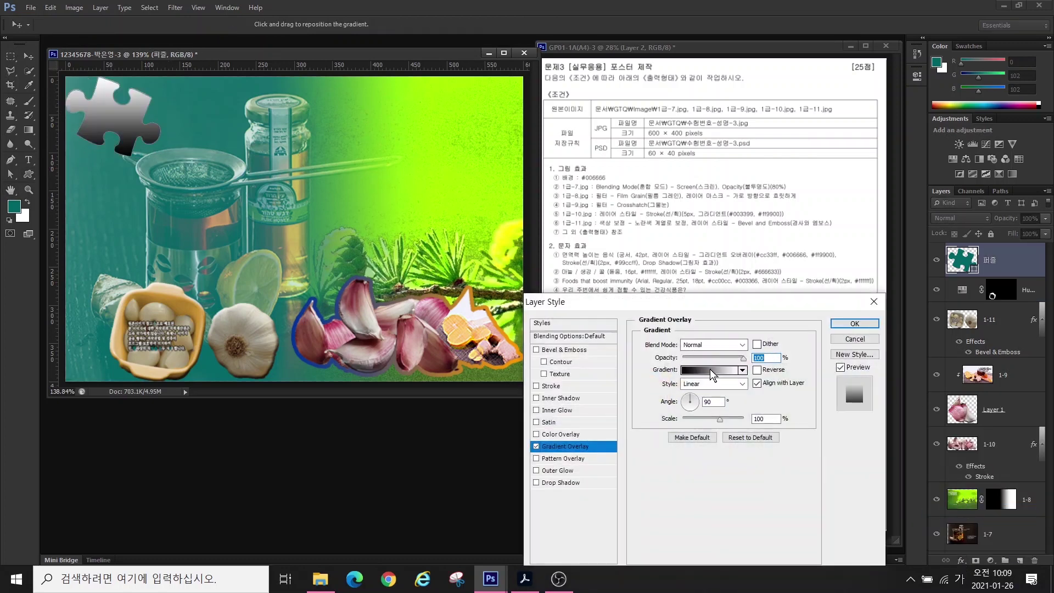
{"action": "left_click", "coordinate": [709, 369]}
{"action": "double_click", "coordinate": [625, 411]}
{"action": "left_click_drag", "start_coordinate": [364, 307], "coordinate": [245, 294]}
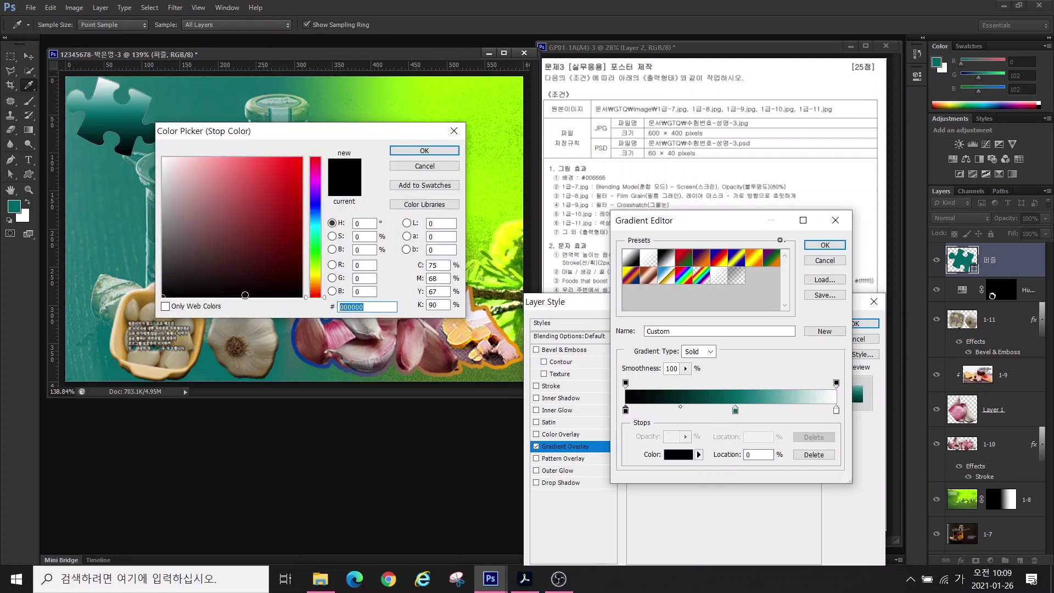
{"action": "type", "text": "66cc00"}
{"action": "left_click", "coordinate": [425, 151]}
- Make the gradient's right stop orange #ff9900 and add a Drop Shadow
{"action": "left_click_drag", "start_coordinate": [735, 411], "coordinate": [738, 461]}
{"action": "double_click", "coordinate": [835, 411]}
{"action": "double_click", "coordinate": [364, 307]}
{"action": "type", "text": "ff9900"}
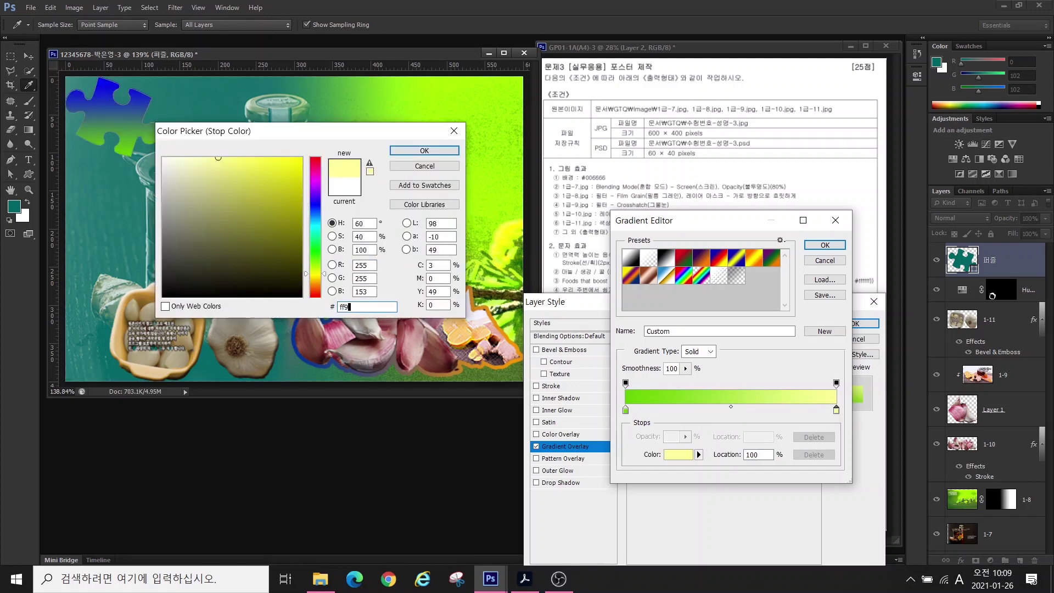
{"action": "left_click", "coordinate": [425, 151]}
{"action": "left_click", "coordinate": [824, 245]}
{"action": "left_click", "coordinate": [560, 482]}
{"action": "left_click", "coordinate": [864, 323]}
{"action": "left_click", "coordinate": [425, 25]}
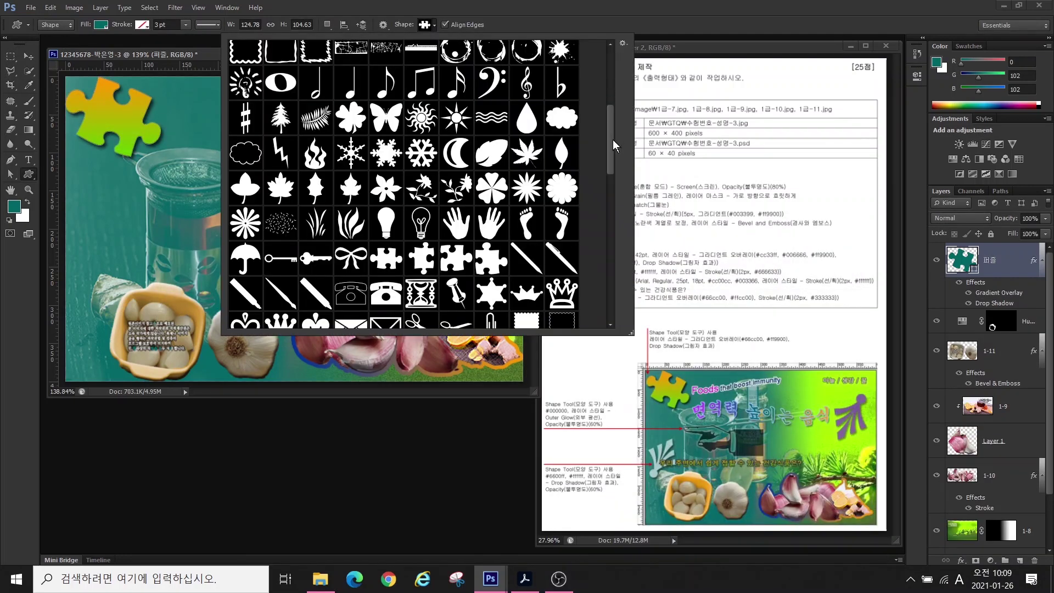
- Draw a fan-like decorative shape on the left and name its layer 장식
{"action": "double_click", "coordinate": [612, 139]}
{"action": "mouse_move", "coordinate": [74, 236]}
{"action": "left_mouse_down"}
{"action": "mouse_move", "coordinate": [151, 308]}
{"action": "mouse_move", "coordinate": [187, 230]}
{"action": "left_mouse_up"}
{"action": "key", "text": "ctrl+t"}
{"action": "key", "text": "Return"}
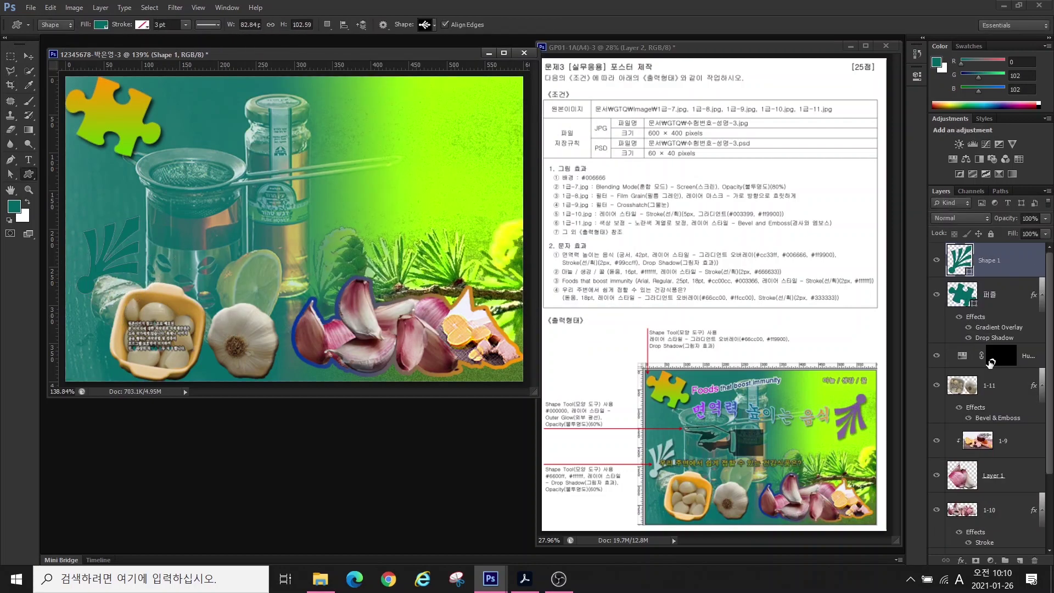
{"action": "double_click", "coordinate": [982, 260]}
{"action": "type", "text": "장식"}
{"action": "key", "text": "Return"}
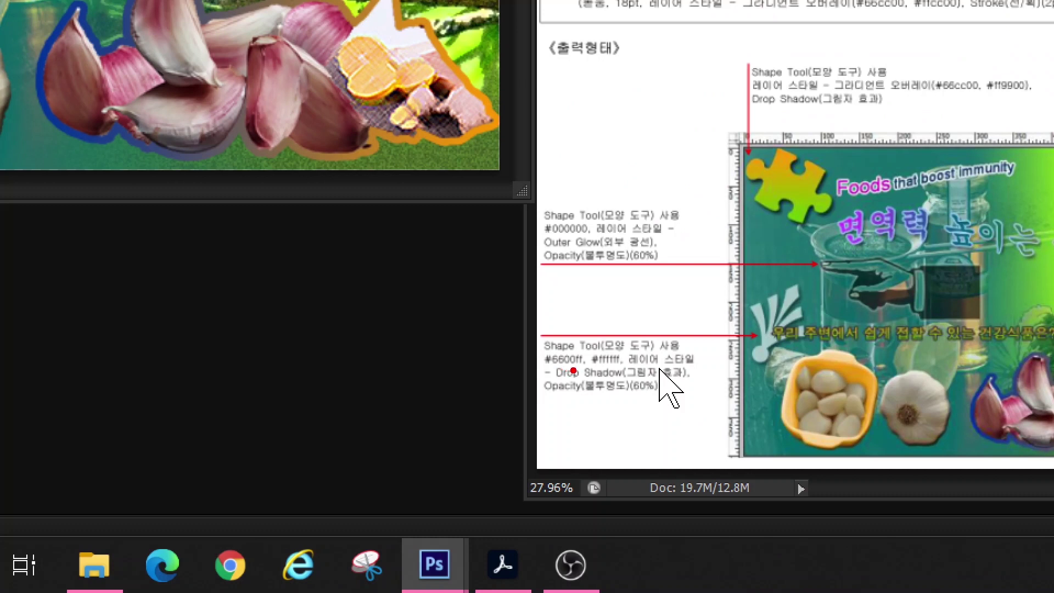
- Set the 장식 shape's fill colour to white #ffffff
{"action": "mouse_move", "coordinate": [573, 371]}
{"action": "left_mouse_down"}
{"action": "mouse_move", "coordinate": [550, 339]}
{"action": "mouse_move", "coordinate": [586, 356]}
{"action": "mouse_move", "coordinate": [600, 344]}
{"action": "mouse_move", "coordinate": [624, 361]}
{"action": "left_mouse_up"}
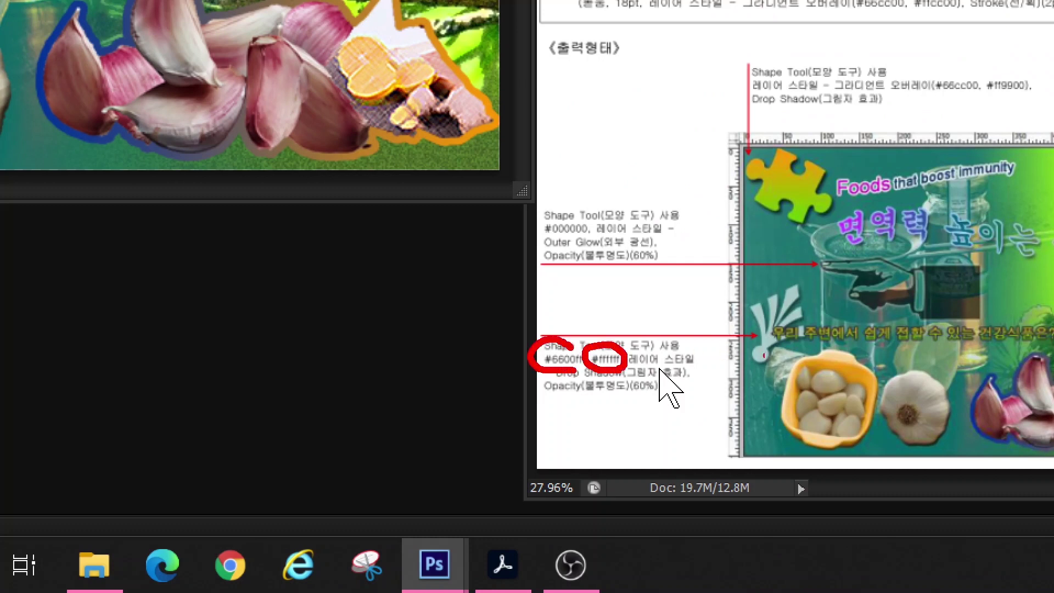
{"action": "mouse_move", "coordinate": [786, 359]}
{"action": "left_mouse_down"}
{"action": "mouse_move", "coordinate": [728, 320]}
{"action": "mouse_move", "coordinate": [789, 274]}
{"action": "mouse_move", "coordinate": [836, 324]}
{"action": "mouse_move", "coordinate": [795, 359]}
{"action": "left_mouse_up"}
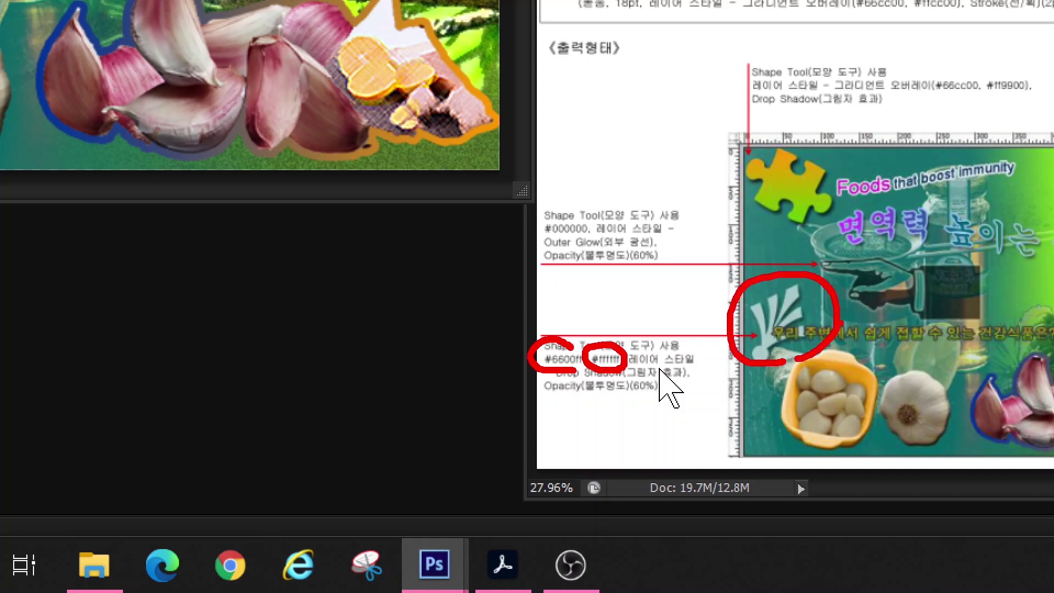
{"action": "key", "text": "Escape"}
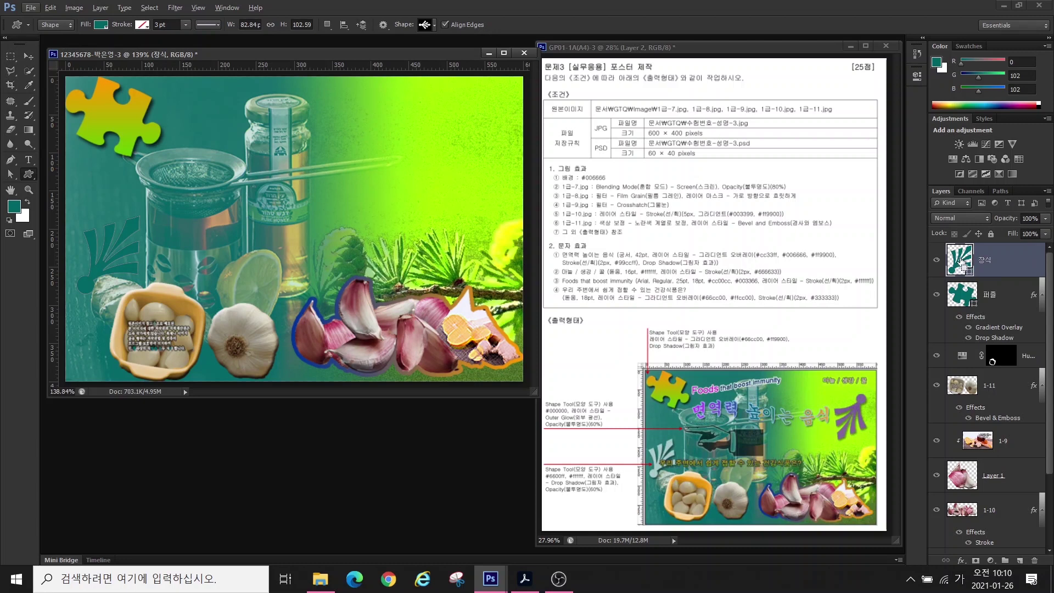
{"action": "double_click", "coordinate": [962, 264]}
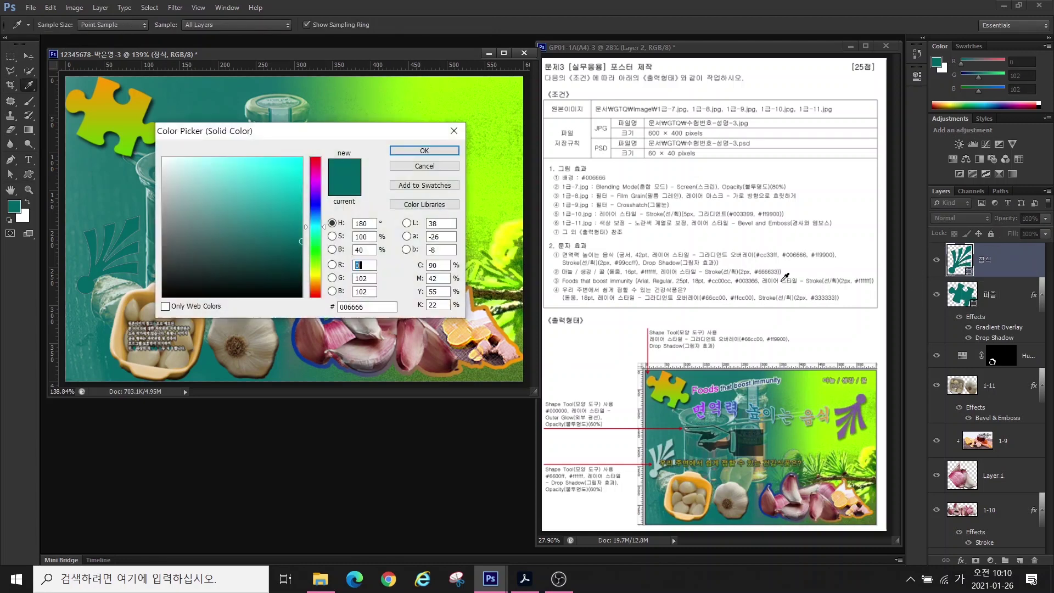
{"action": "left_click", "coordinate": [367, 307]}
{"action": "type", "text": "ffffff"}
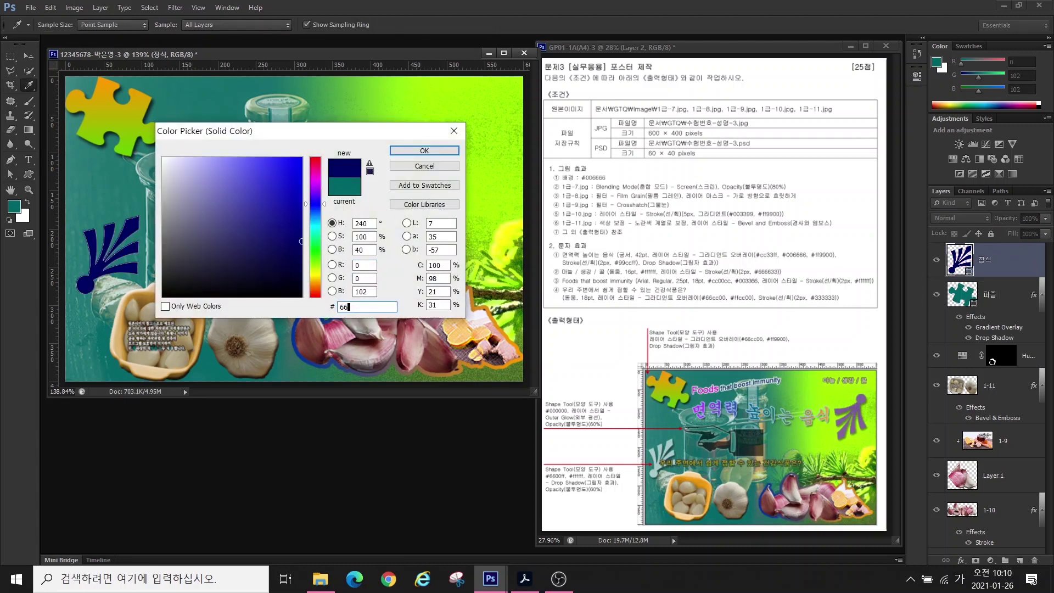
{"action": "left_click", "coordinate": [425, 150]}
- Add a Drop Shadow to 장식, set its opacity to 60%, and shrink it slightly
{"action": "left_click", "coordinate": [961, 560]}
{"action": "left_click", "coordinate": [977, 563]}
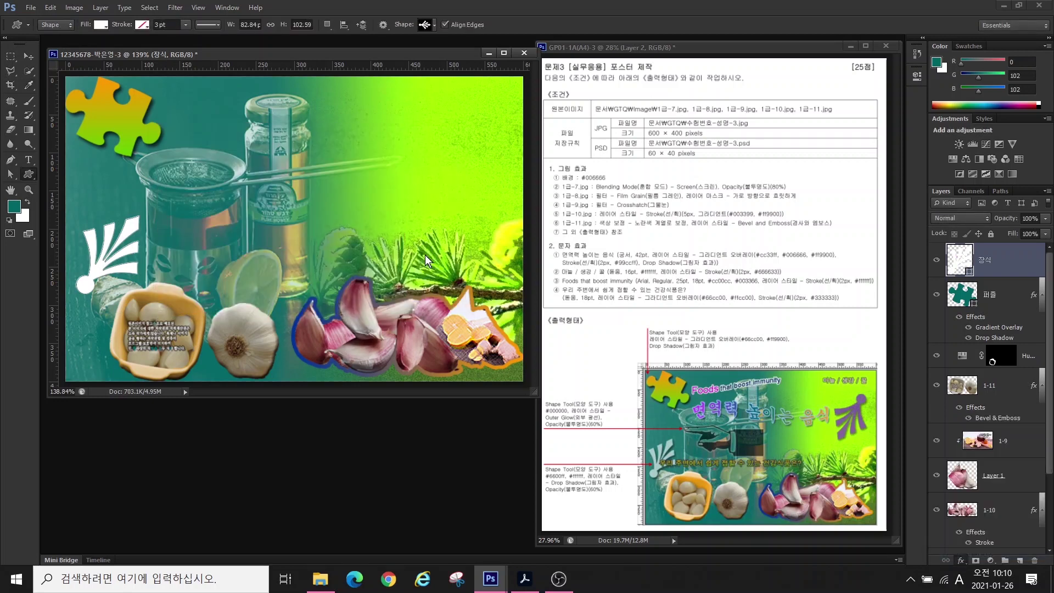
{"action": "key", "text": "Return"}
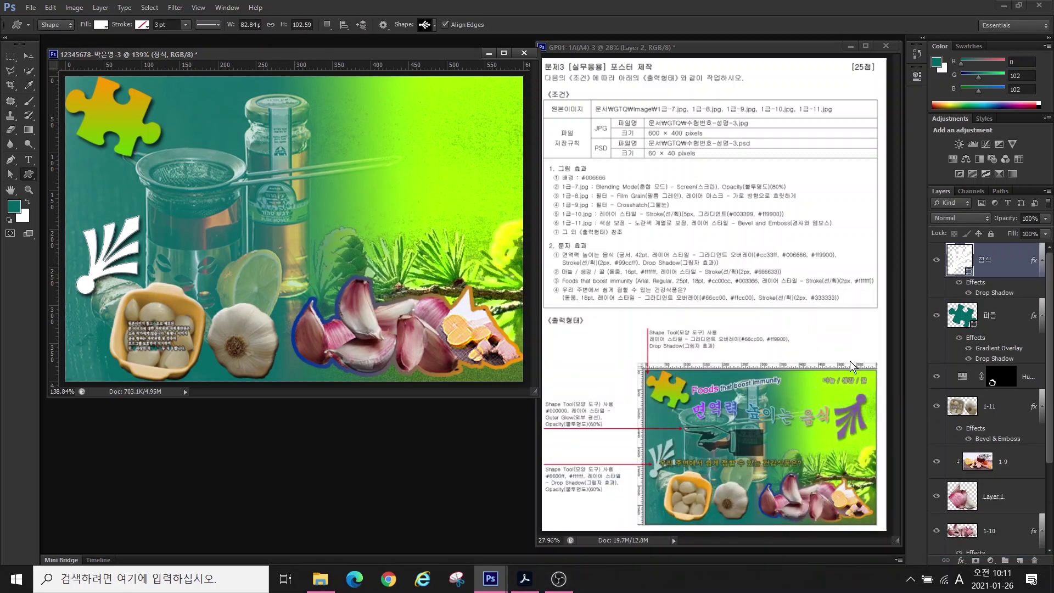
{"action": "left_click", "coordinate": [1033, 218]}
{"action": "type", "text": "60"}
{"action": "key", "text": "Return"}
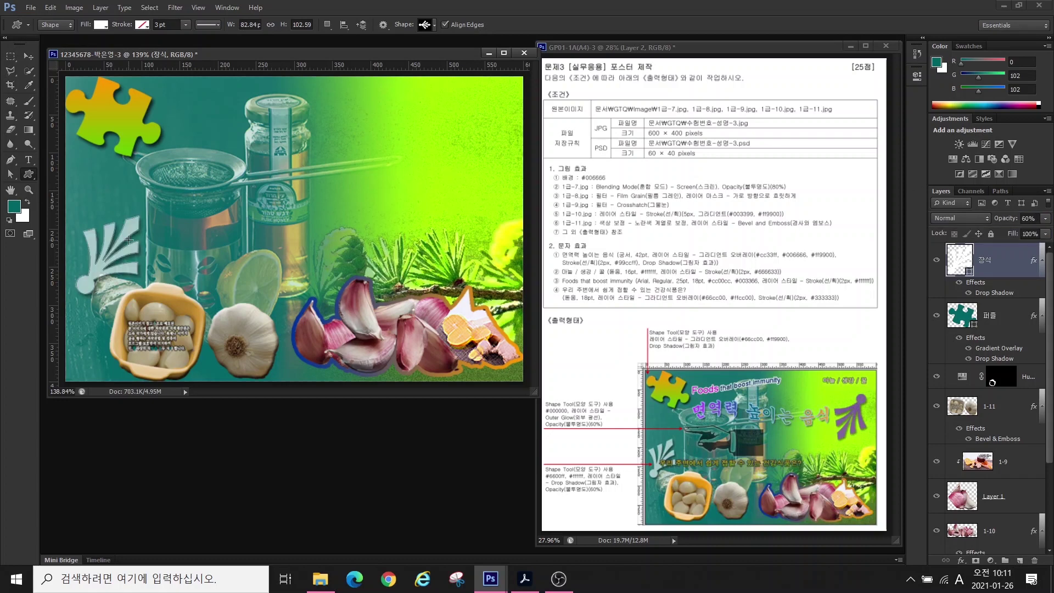
{"action": "left_click_drag", "start_coordinate": [129, 239], "coordinate": [83, 291]}
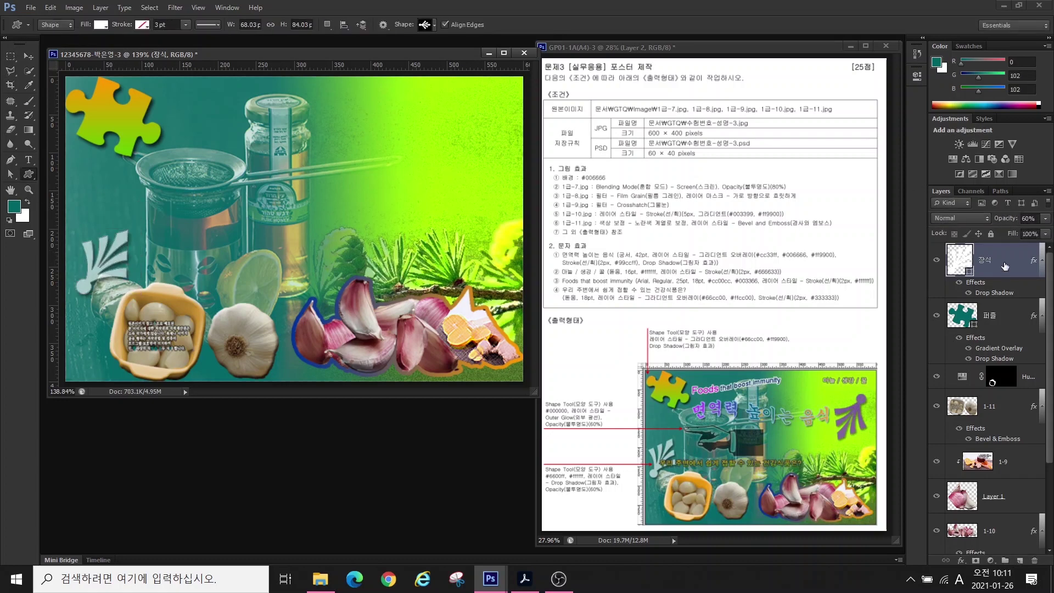
- Duplicate the leaf, move it upper right, rotate about 175° and enlarge to 142%
{"action": "key", "text": "ctrl+j"}
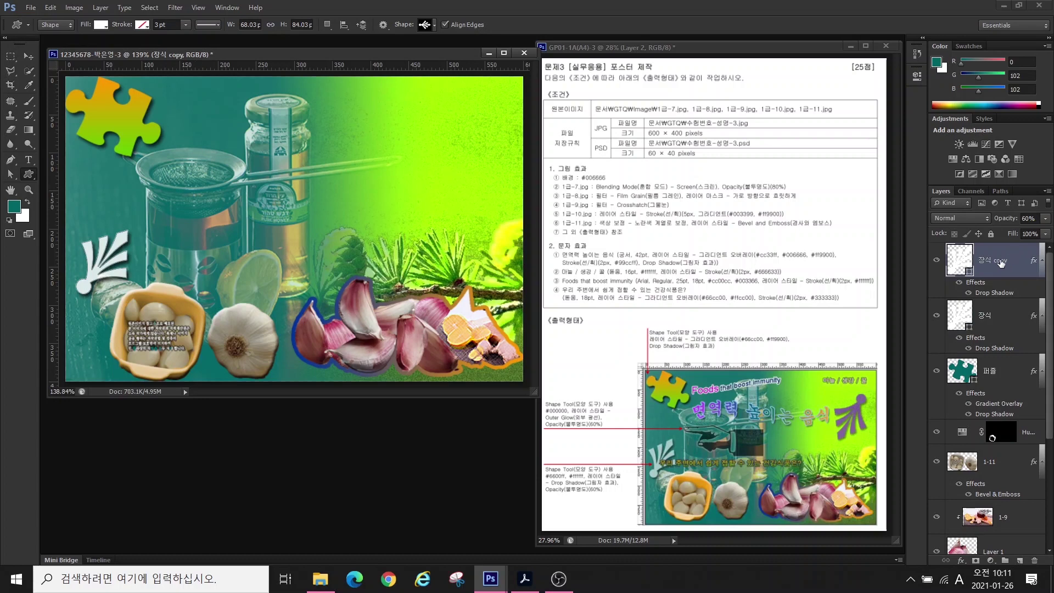
{"action": "key", "text": "v"}
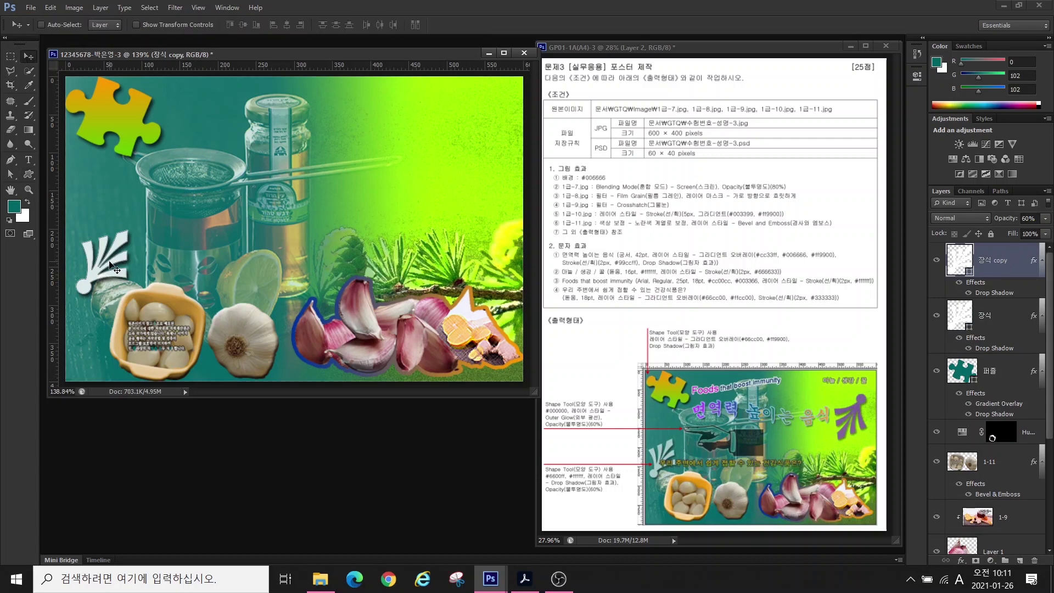
{"action": "left_click_drag", "start_coordinate": [107, 261], "coordinate": [467, 161]}
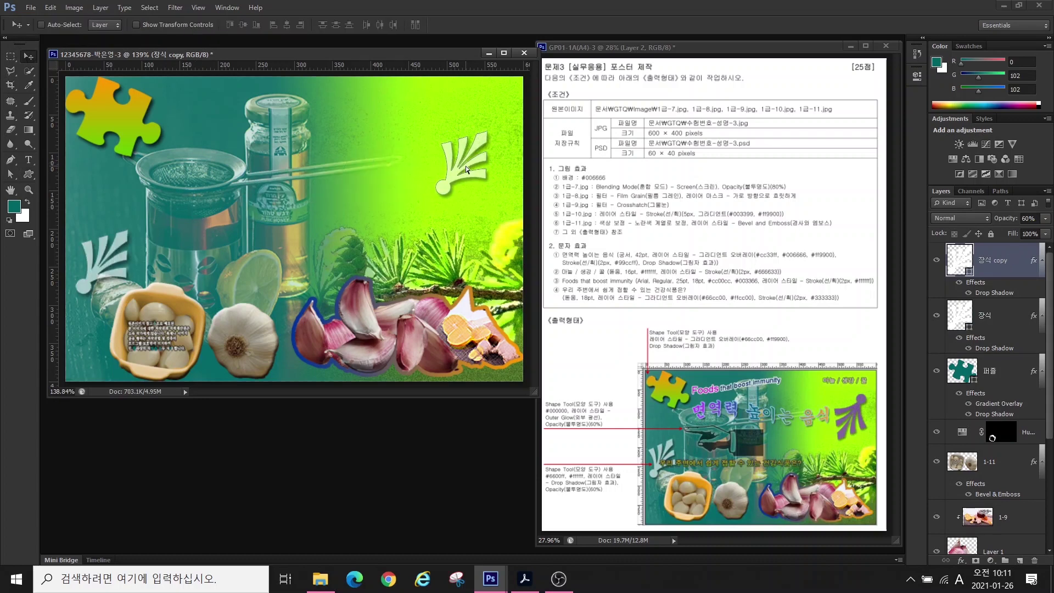
{"action": "key", "text": "ctrl+t"}
{"action": "left_click_drag", "start_coordinate": [495, 126], "coordinate": [435, 227]}
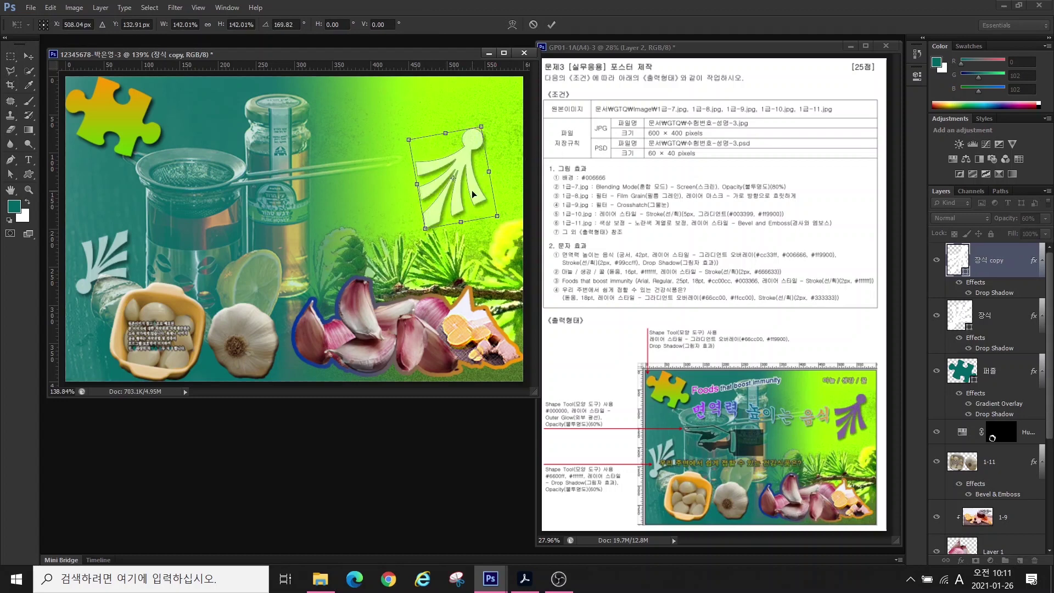
{"action": "left_click_drag", "start_coordinate": [474, 190], "coordinate": [493, 187]}
{"action": "key", "text": "Return"}
- Set the leaf copy's fill colour to purple
{"action": "double_click", "coordinate": [952, 262]}
{"action": "type", "text": "102"}
{"action": "key", "text": "Tab"}
{"action": "type", "text": "0"}
{"action": "key", "text": "Return"}
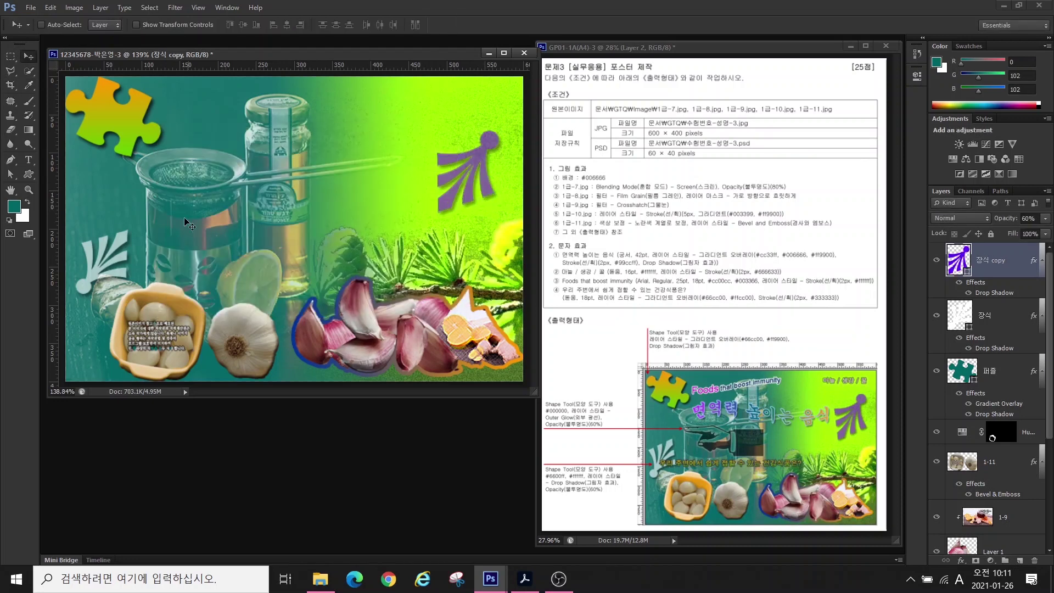
{"action": "left_click", "coordinate": [29, 173]}
{"action": "left_click", "coordinate": [427, 25]}
{"action": "key", "text": "Escape"}
- Draw a hand shape across the centre, name the layer 손, and fill it black #000000
{"action": "mouse_move", "coordinate": [147, 201]}
{"action": "left_mouse_down"}
{"action": "mouse_move", "coordinate": [307, 252]}
{"action": "mouse_move", "coordinate": [296, 258]}
{"action": "left_mouse_up"}
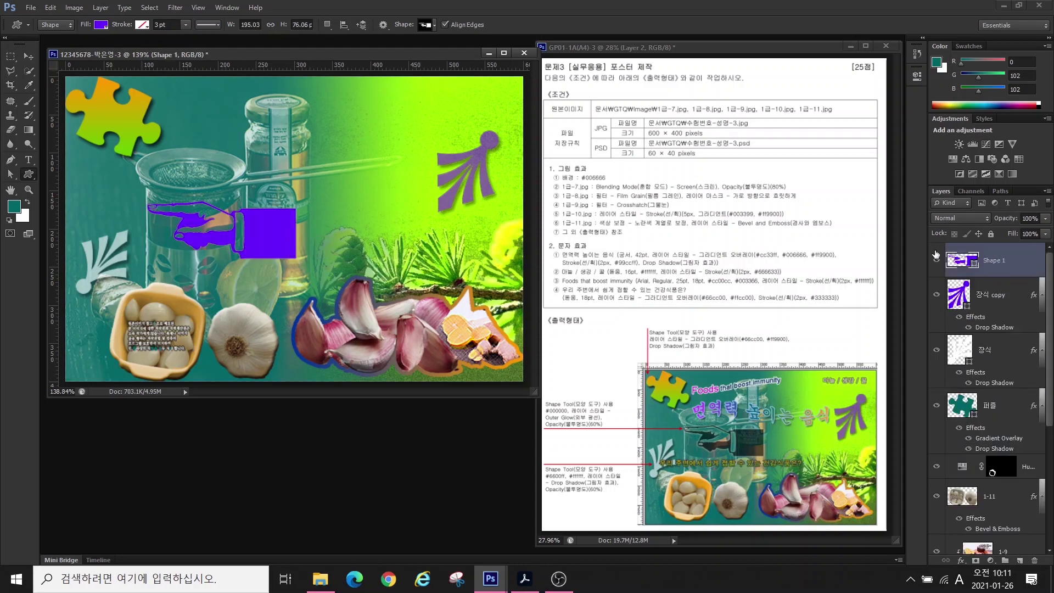
{"action": "double_click", "coordinate": [988, 261]}
{"action": "type", "text": "손"}
{"action": "key", "text": "Return"}
{"action": "double_click", "coordinate": [960, 260]}
{"action": "type", "text": "000000"}
{"action": "key", "text": "Return"}
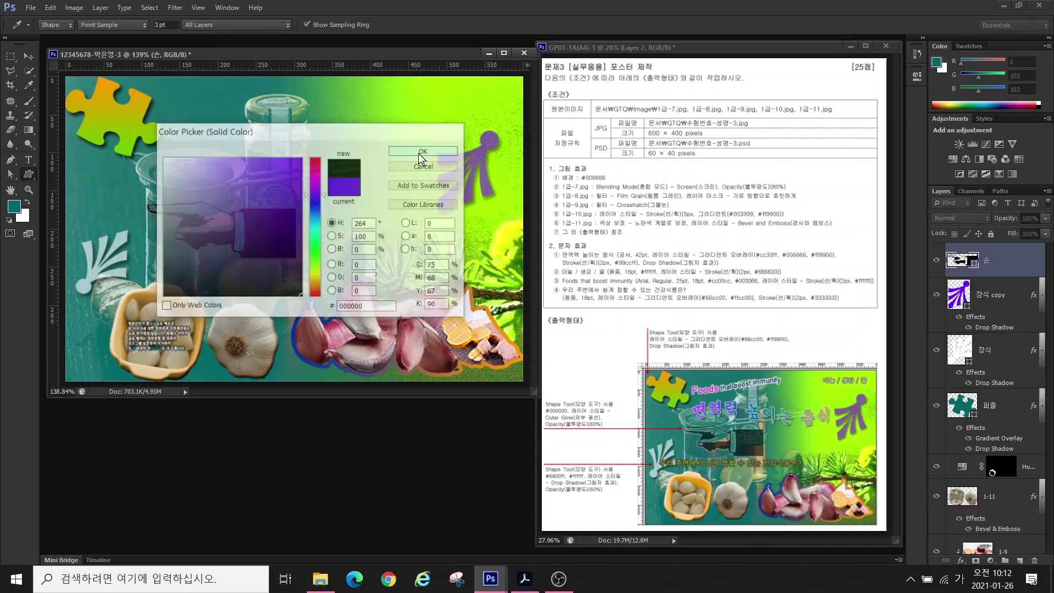
- Give the 손 hand an Outer Glow and 60% layer opacity
{"action": "left_click", "coordinate": [960, 561]}
{"action": "left_click", "coordinate": [966, 542]}
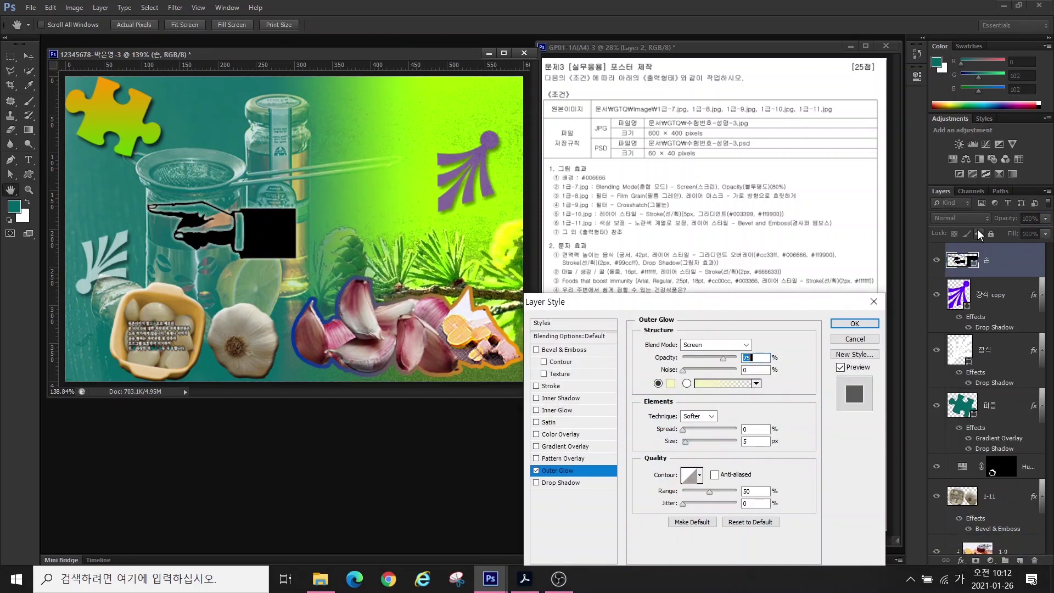
{"action": "left_click", "coordinate": [854, 323]}
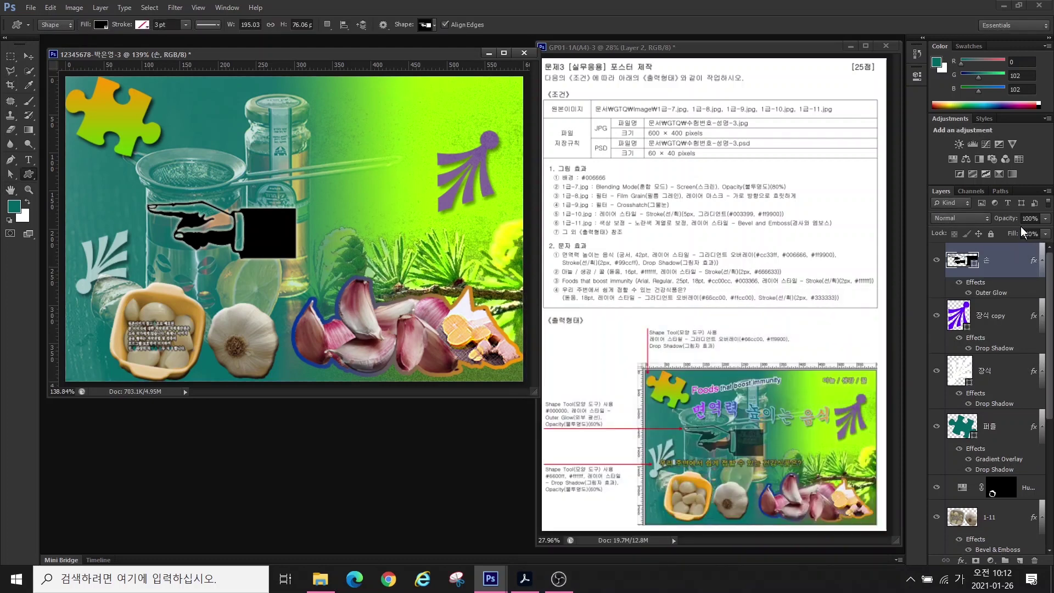
{"action": "left_click", "coordinate": [1024, 217]}
{"action": "type", "text": "60"}
{"action": "key", "text": "Return"}
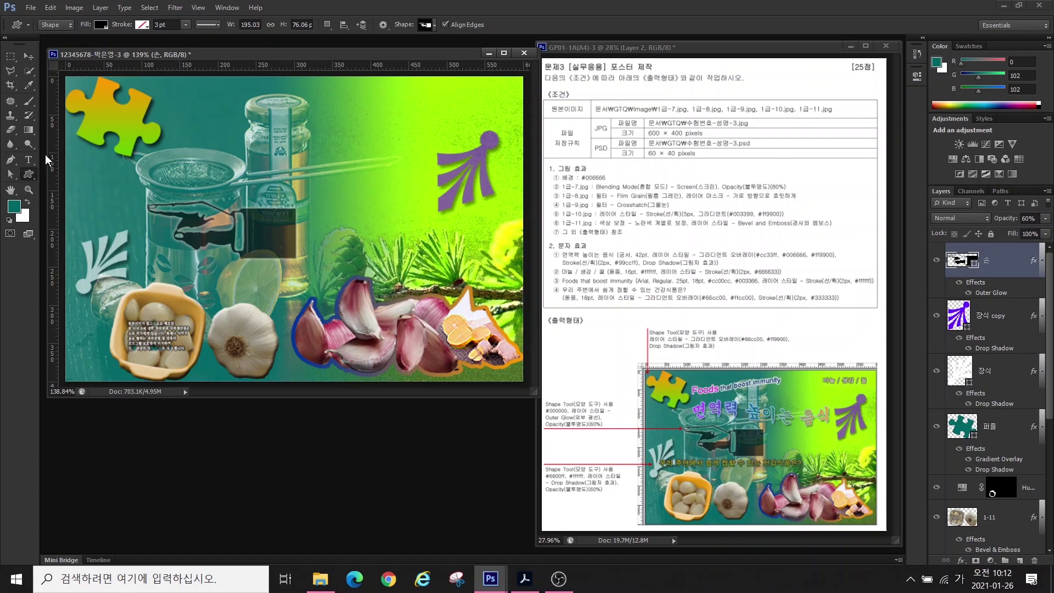
- Type the title 'Foods that boost immunity' near the top of the canvas
{"action": "left_click", "coordinate": [30, 161]}
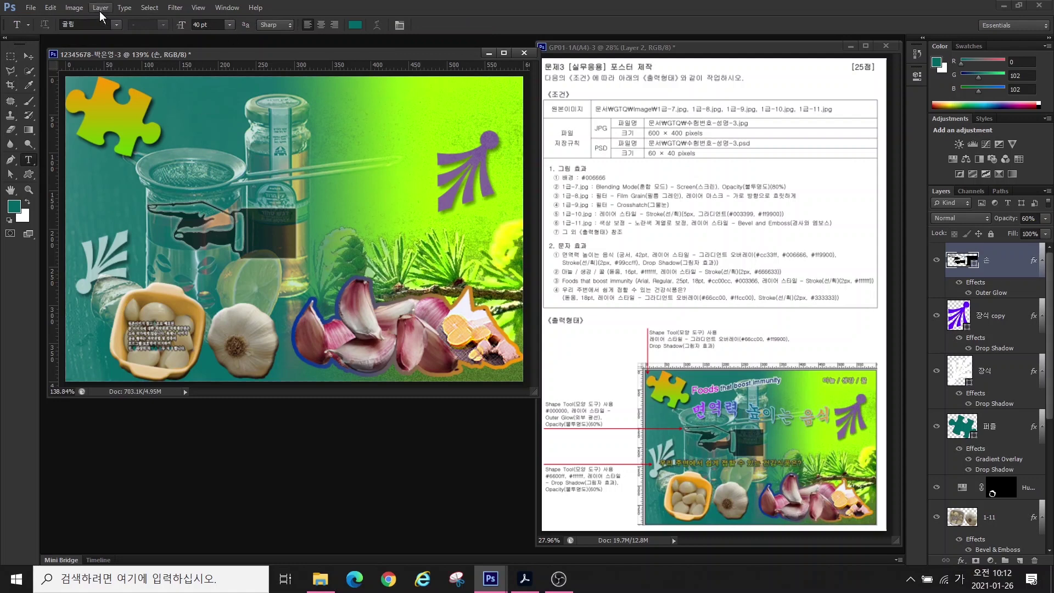
{"action": "left_click", "coordinate": [201, 124]}
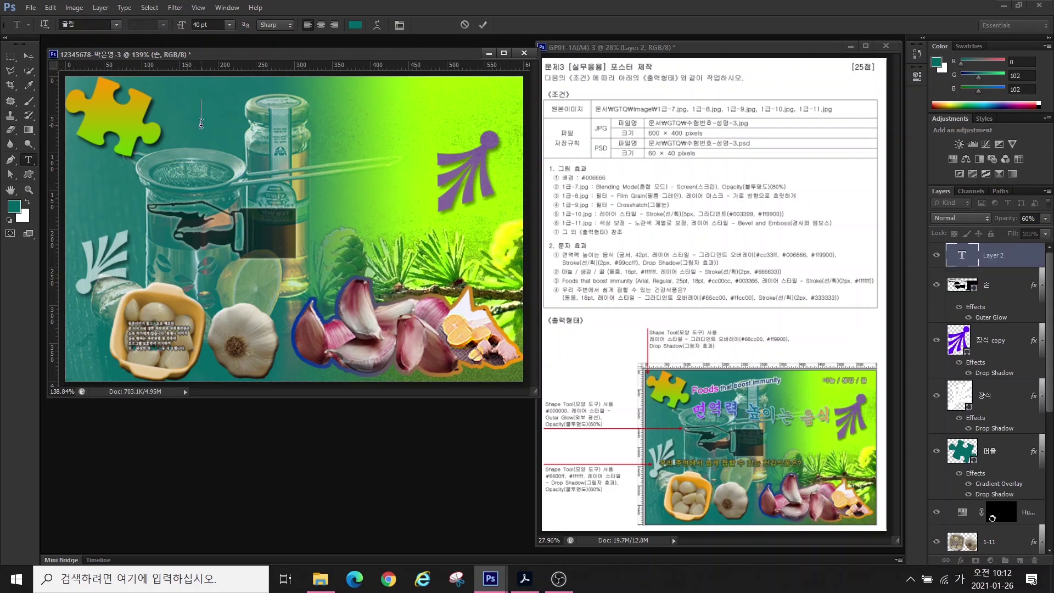
{"action": "key", "text": "Hangul"}
{"action": "type", "text": "Foods that"}
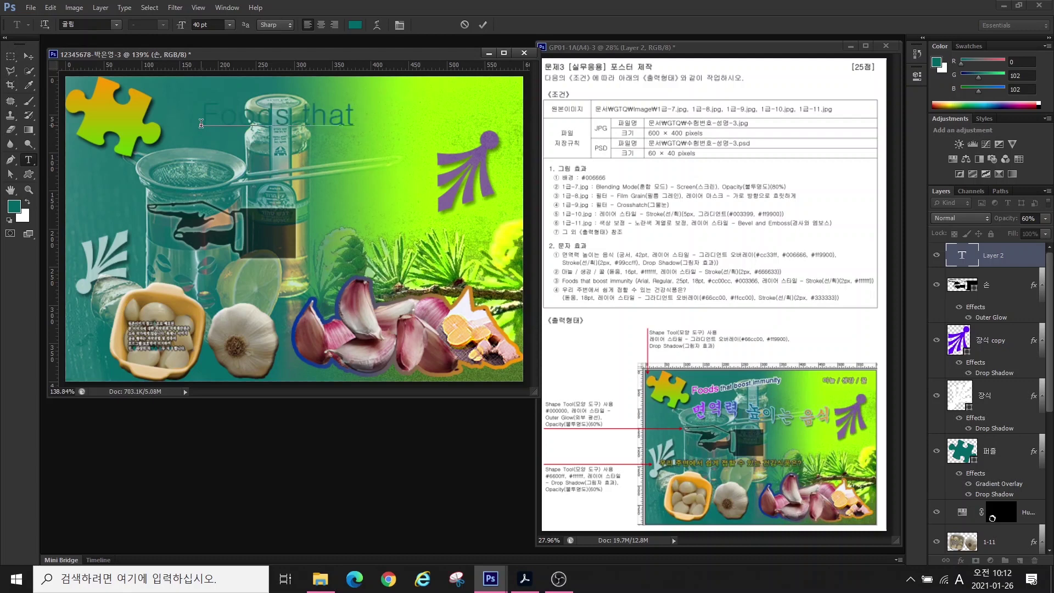
{"action": "type", "text": " boost immunity"}
{"action": "key", "text": "ctrl+Return"}
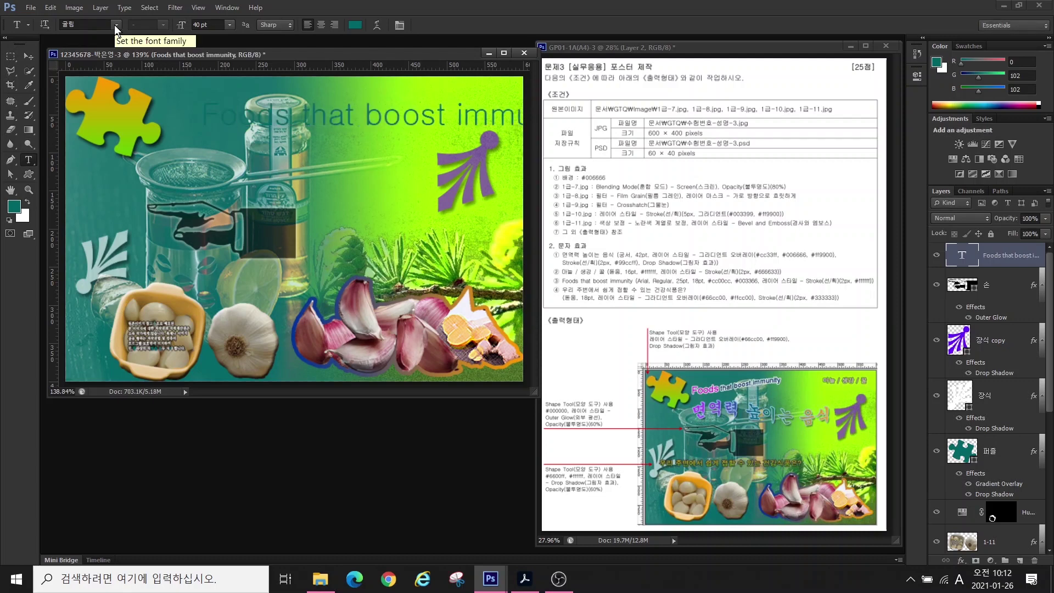
- Format the title as Arial 25 pt in magenta #cc00cc
{"action": "left_click", "coordinate": [115, 25]}
{"action": "scroll", "coordinate": [161, 193], "scroll_direction": "down", "scroll_amount": 10}
{"action": "left_click", "coordinate": [161, 193]}
{"action": "type", "text": "25"}
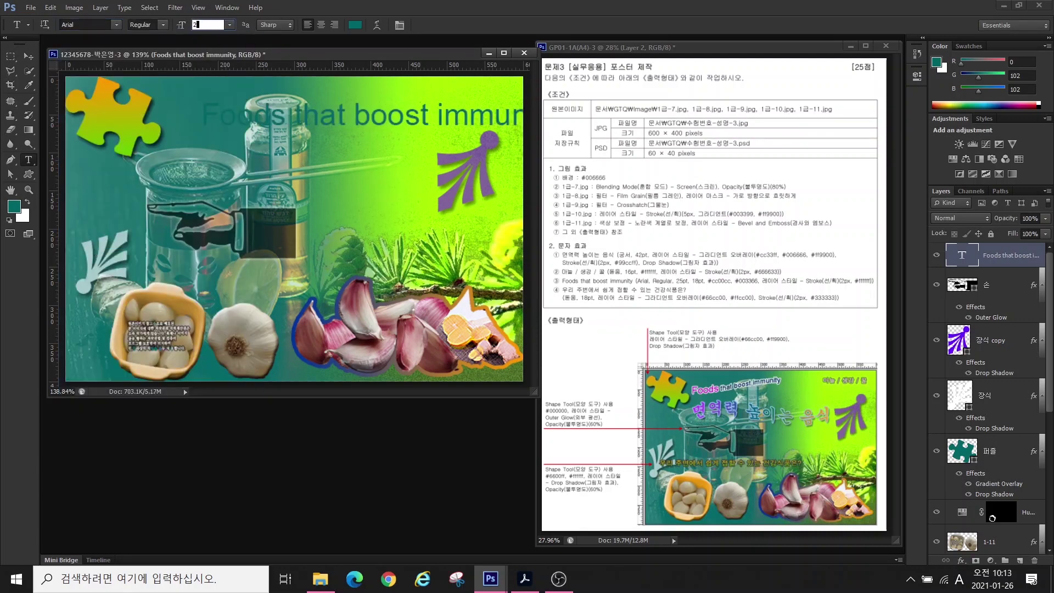
{"action": "key", "text": "Return"}
{"action": "left_click", "coordinate": [355, 24]}
{"action": "type", "text": "cc00cc"}
{"action": "key", "text": "Return"}
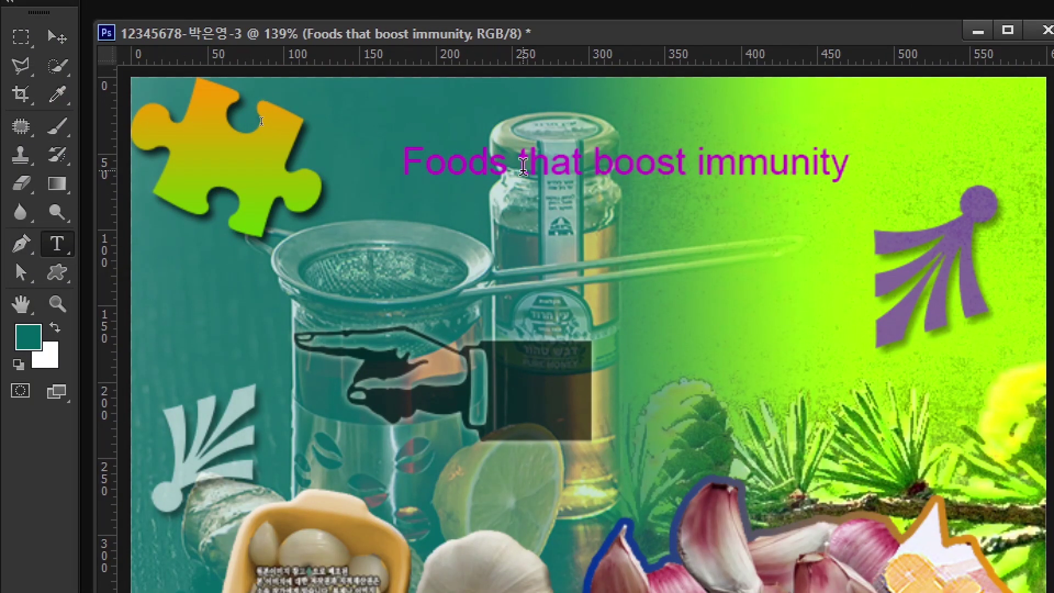
- Make 'that boost immunity' 18 pt in dark blue #003366
{"action": "left_click_drag", "start_coordinate": [523, 166], "coordinate": [878, 175]}
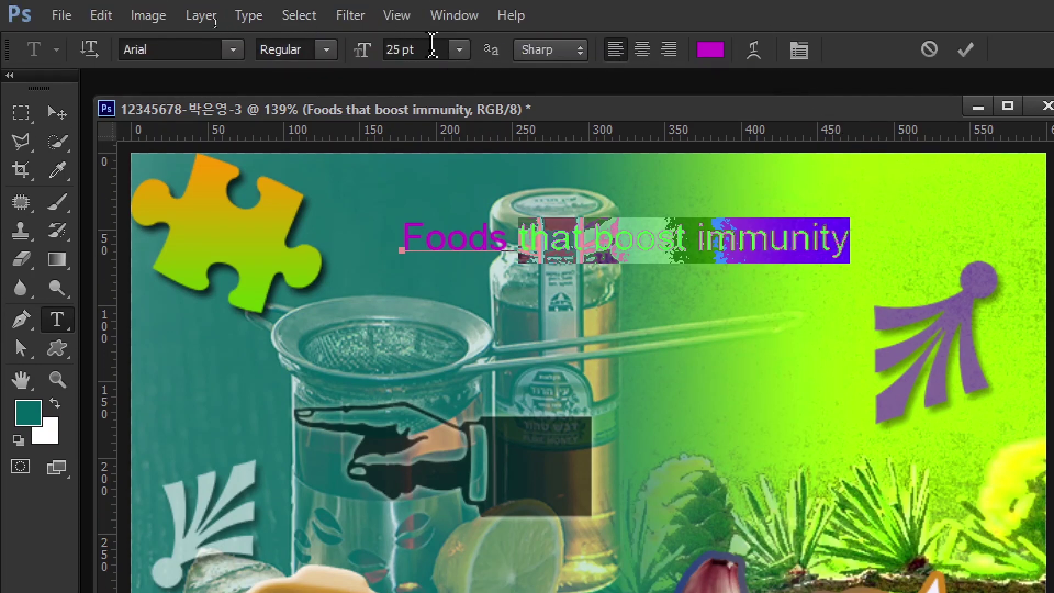
{"action": "left_click", "coordinate": [429, 49]}
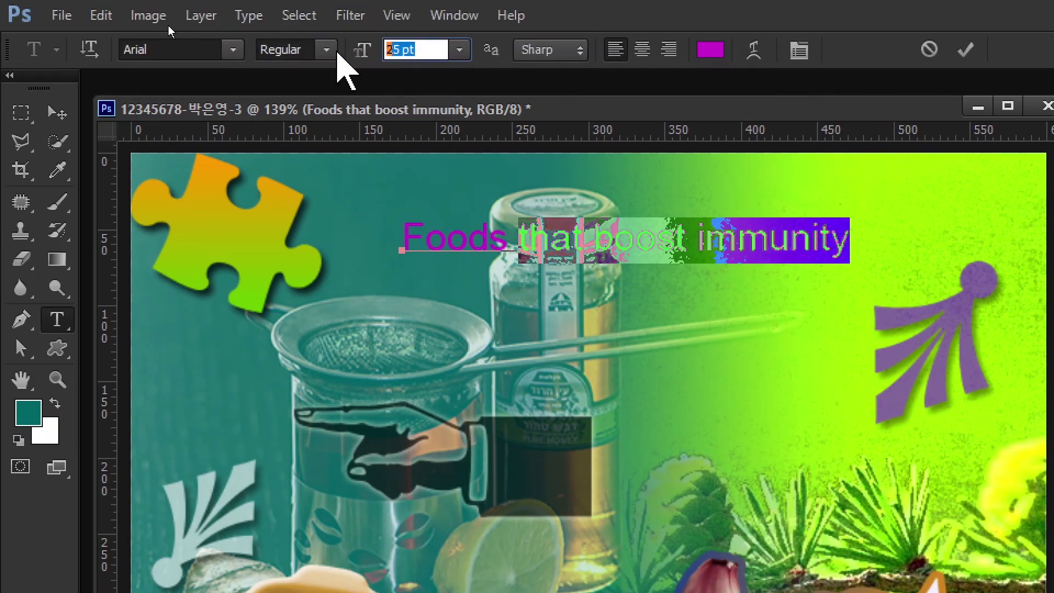
{"action": "type", "text": "18"}
{"action": "key", "text": "Return"}
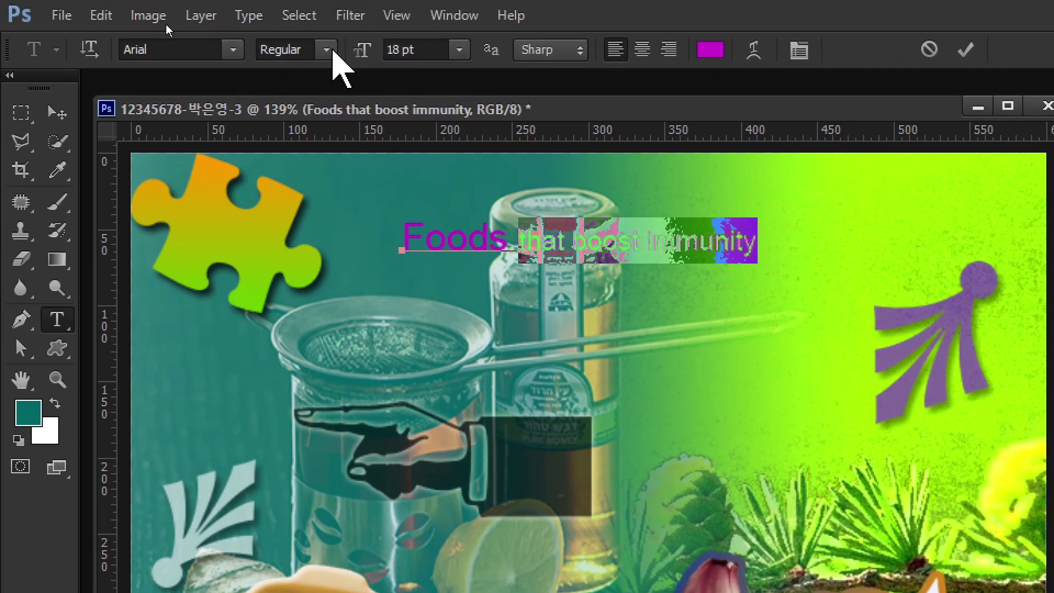
{"action": "left_click", "coordinate": [717, 54]}
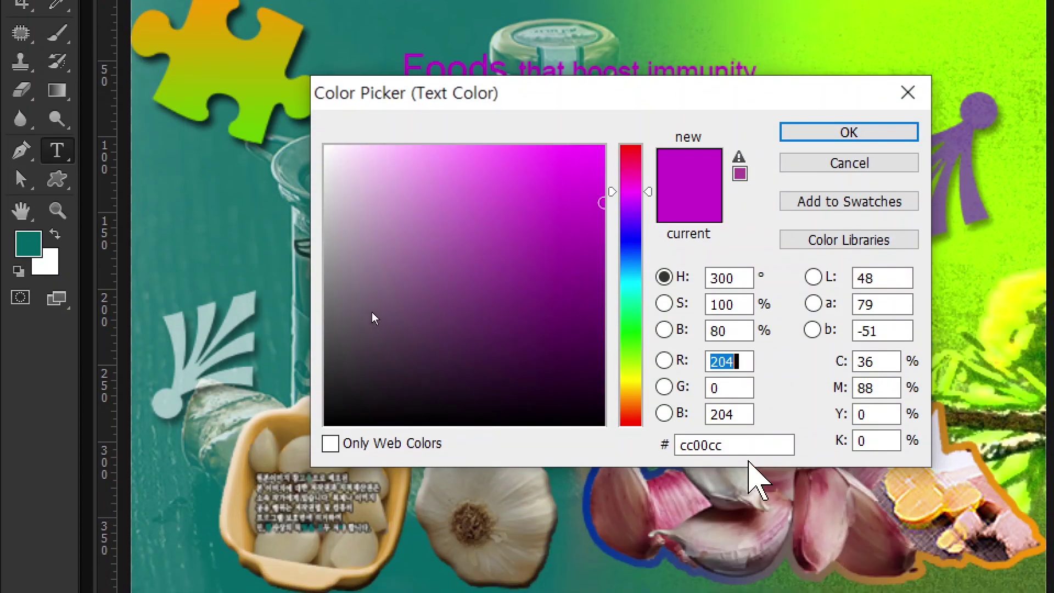
{"action": "left_click", "coordinate": [734, 443]}
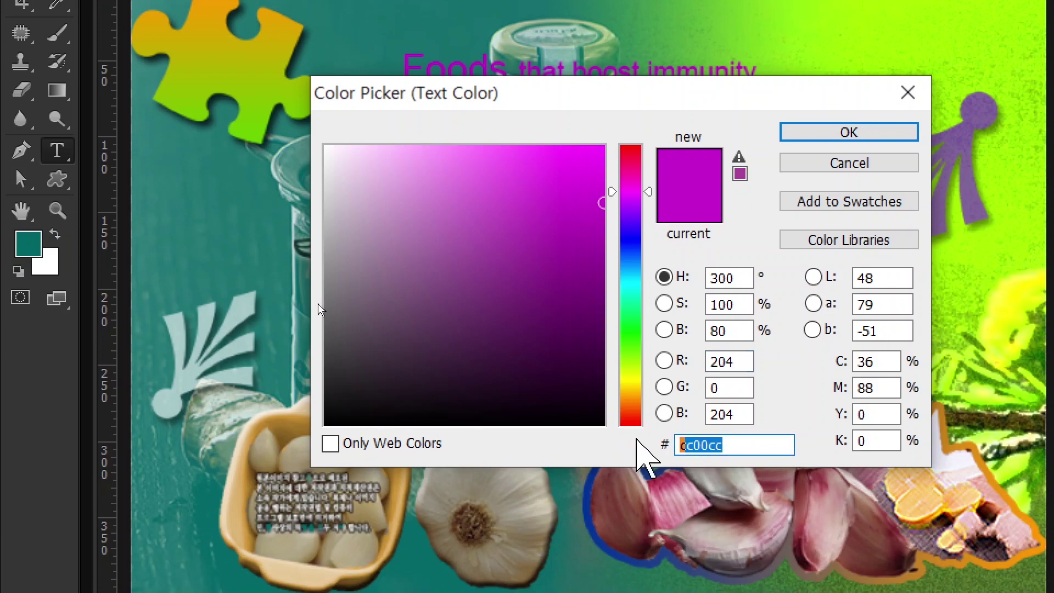
{"action": "type", "text": "003366"}
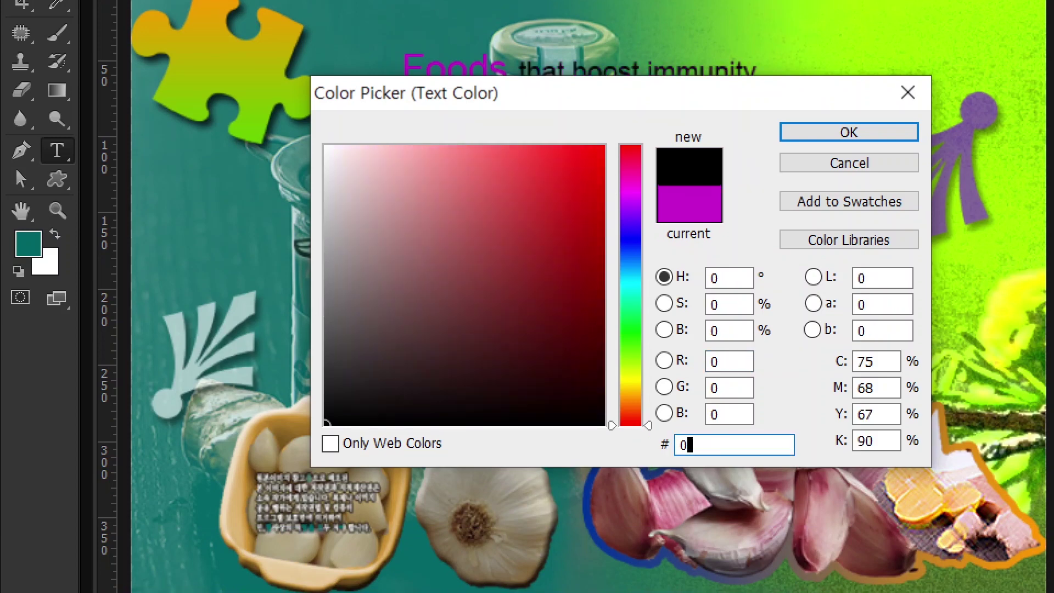
{"action": "key", "text": "Return"}
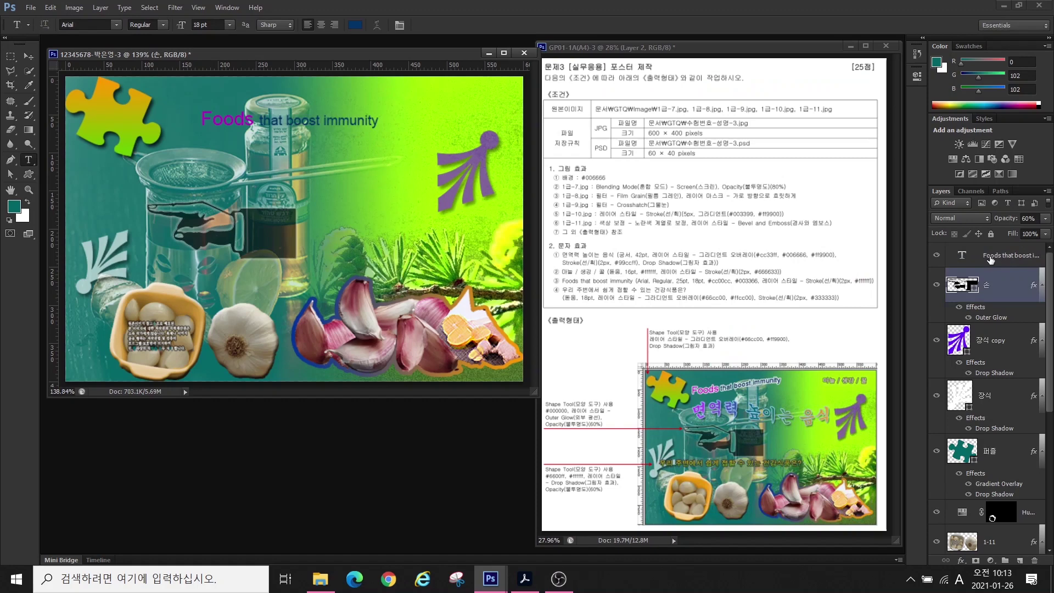
{"action": "left_click", "coordinate": [989, 260]}
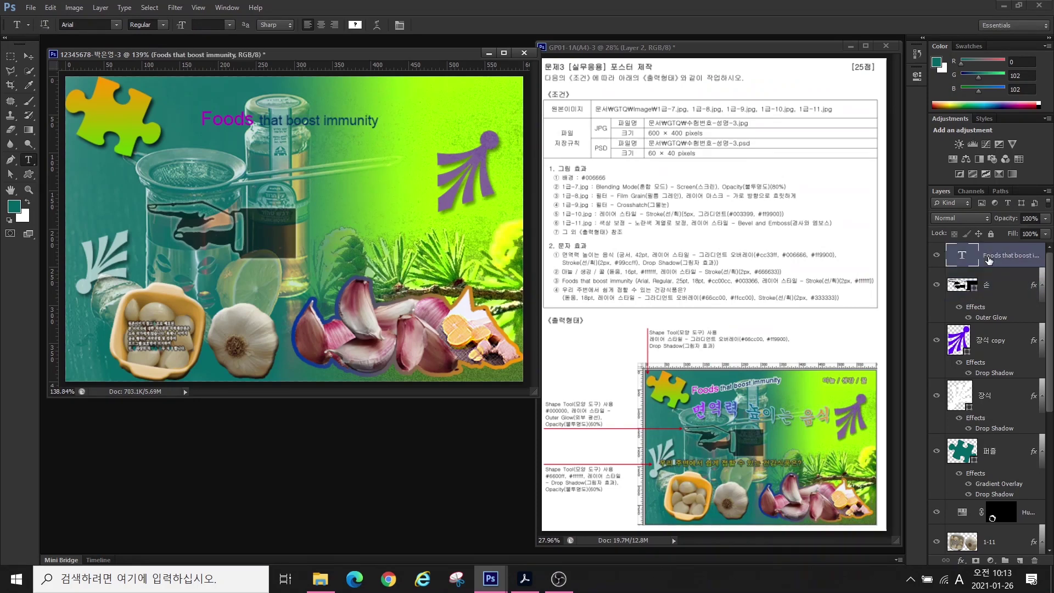
- Add a white Stroke effect to the title text
{"action": "left_click", "coordinate": [960, 560]}
{"action": "left_click", "coordinate": [955, 443]}
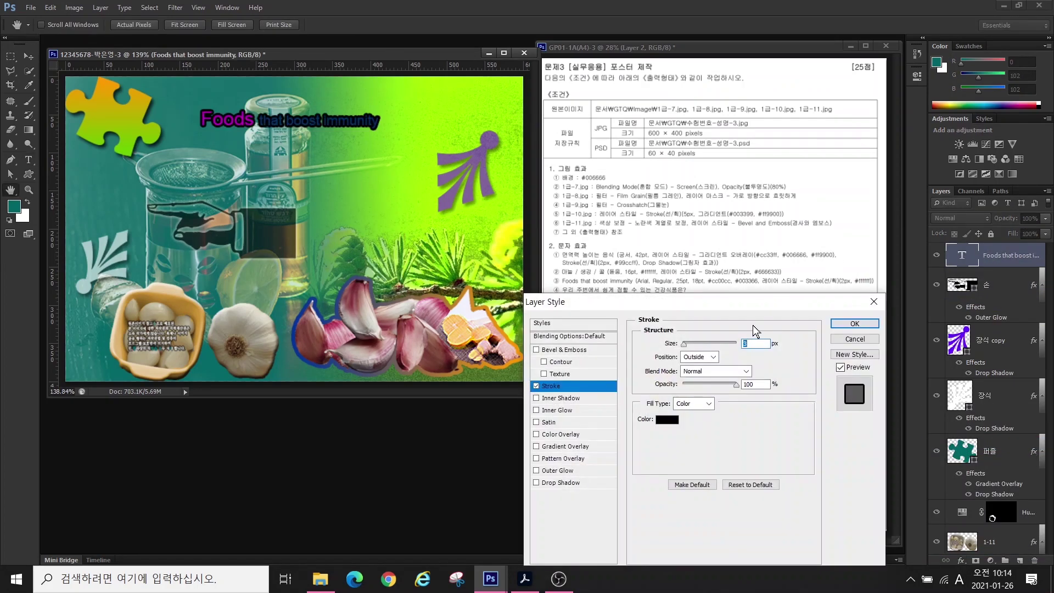
{"action": "left_click", "coordinate": [857, 309]}
{"action": "double_click", "coordinate": [975, 285]}
{"action": "left_click", "coordinate": [664, 416]}
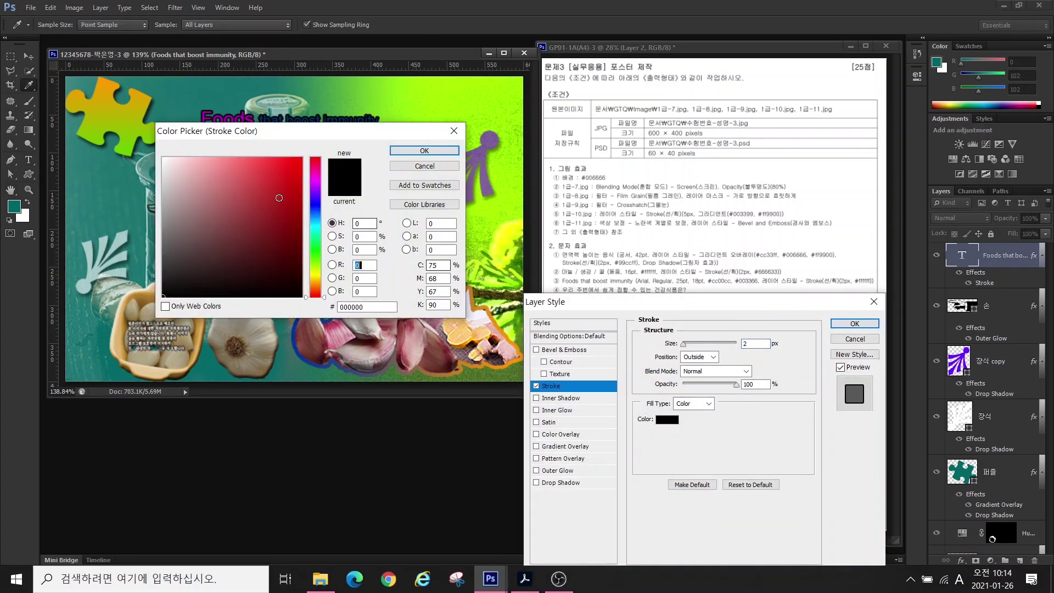
{"action": "left_click", "coordinate": [113, 97]}
{"action": "left_click", "coordinate": [422, 146]}
{"action": "left_click", "coordinate": [858, 309]}
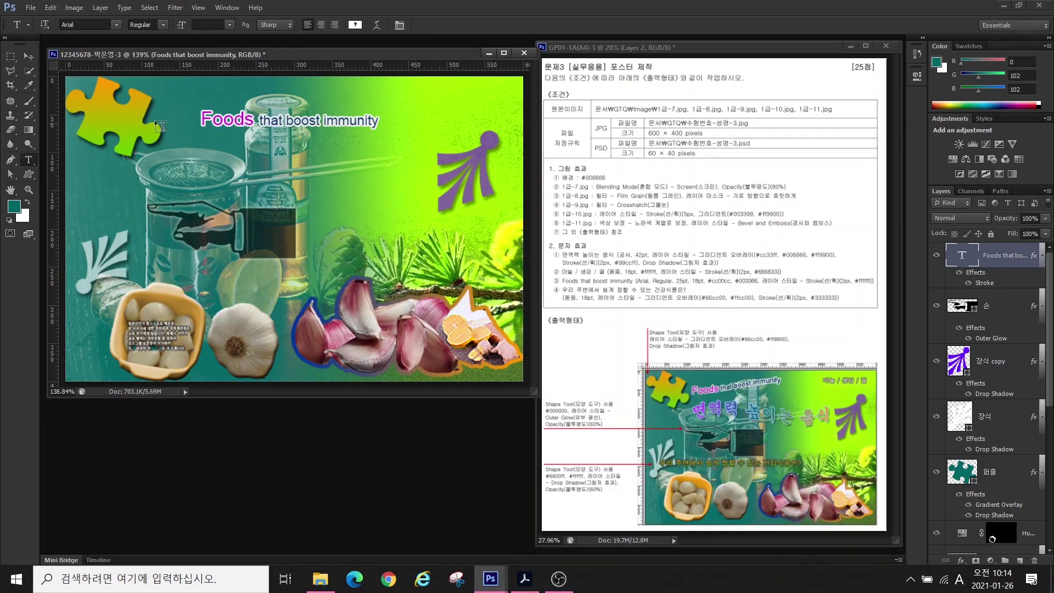
- Shift the title slightly left and down, checking it against the reference sheet
{"action": "left_click", "coordinate": [28, 56]}
{"action": "left_click_drag", "start_coordinate": [227, 122], "coordinate": [198, 127]}
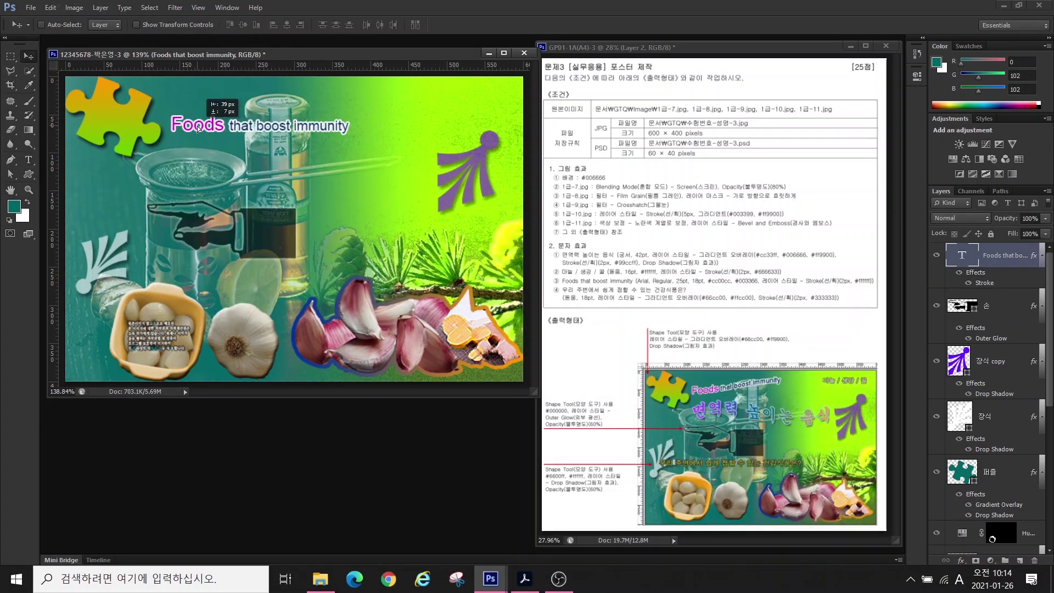
{"action": "left_click", "coordinate": [766, 383]}
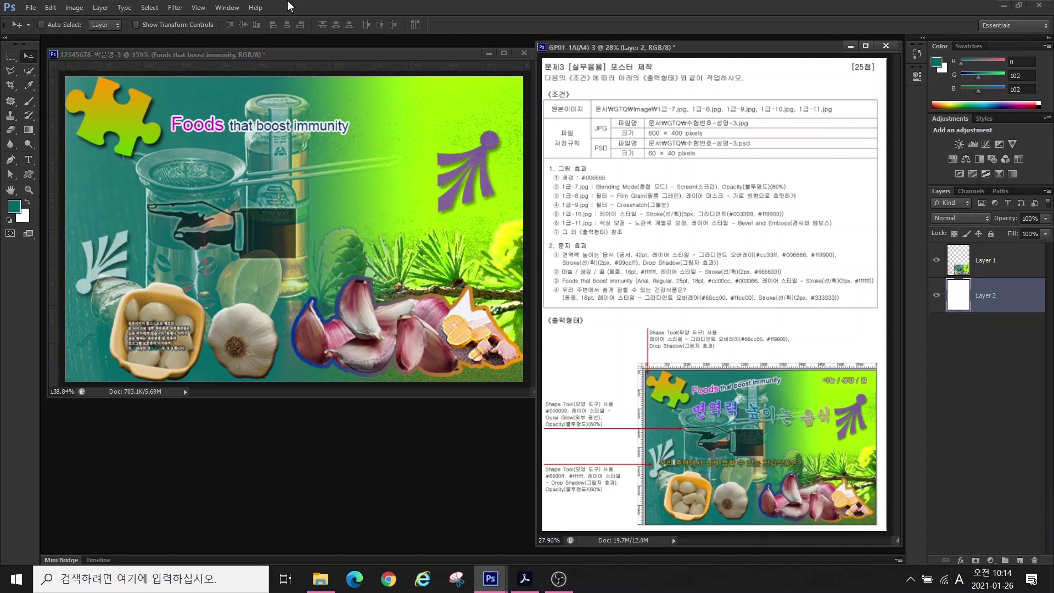
{"action": "left_click", "coordinate": [522, 179]}
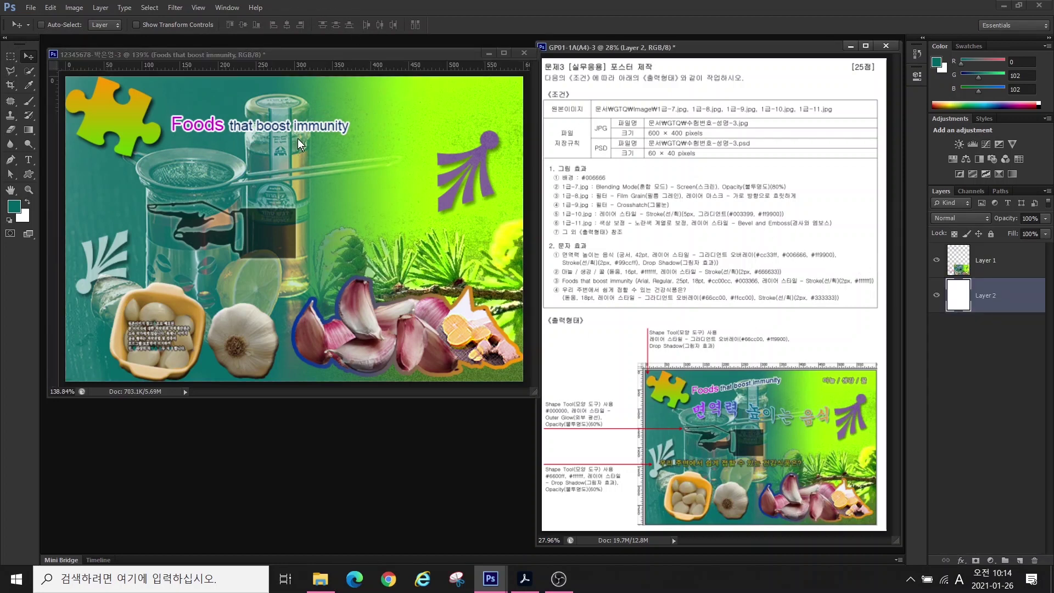
- Warp the title with the Rise style and nudge it up and left
{"action": "left_click", "coordinate": [28, 160]}
{"action": "left_click", "coordinate": [374, 25]}
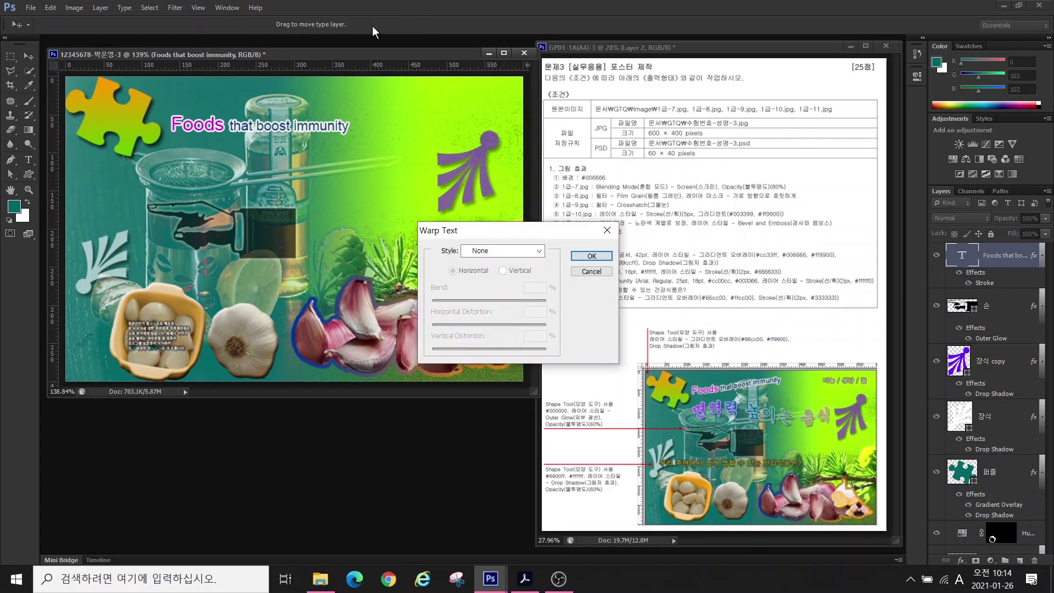
{"action": "left_click", "coordinate": [516, 251]}
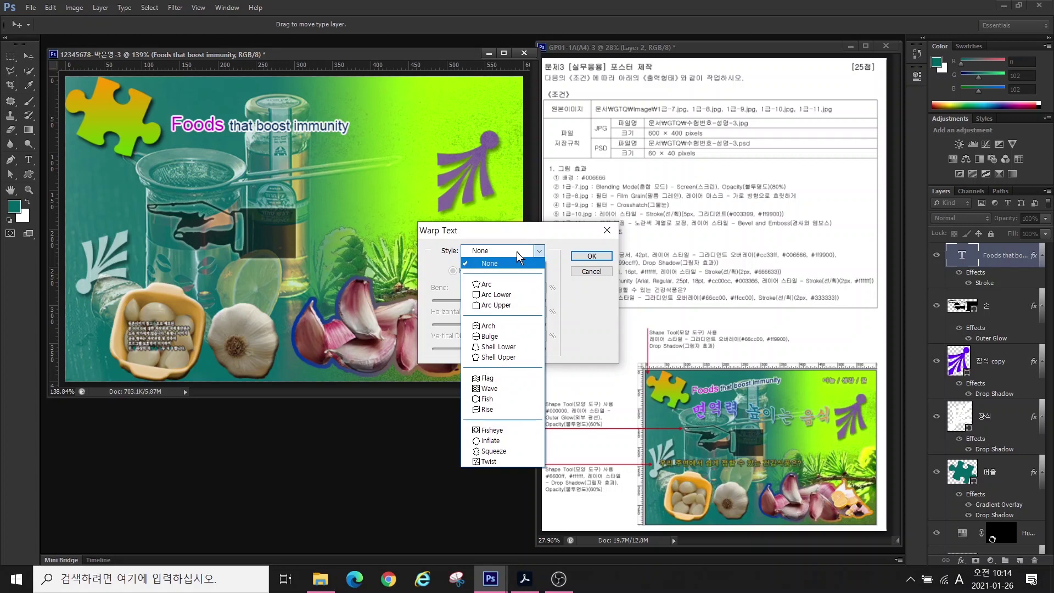
{"action": "left_click", "coordinate": [507, 410]}
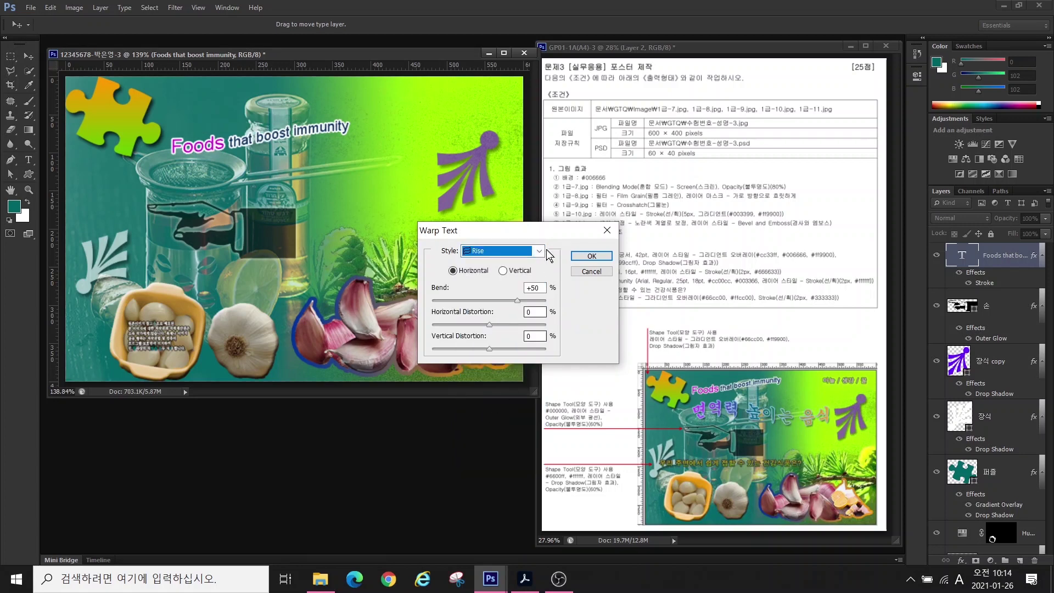
{"action": "left_click", "coordinate": [607, 259]}
{"action": "key", "text": "shift+Up"}
{"action": "key", "text": "shift+Up"}
{"action": "key", "text": "shift+Up"}
{"action": "key", "text": "shift+Up"}
{"action": "key", "text": "shift+Up"}
{"action": "key", "text": "shift+Left"}
{"action": "key", "text": "shift+Left"}
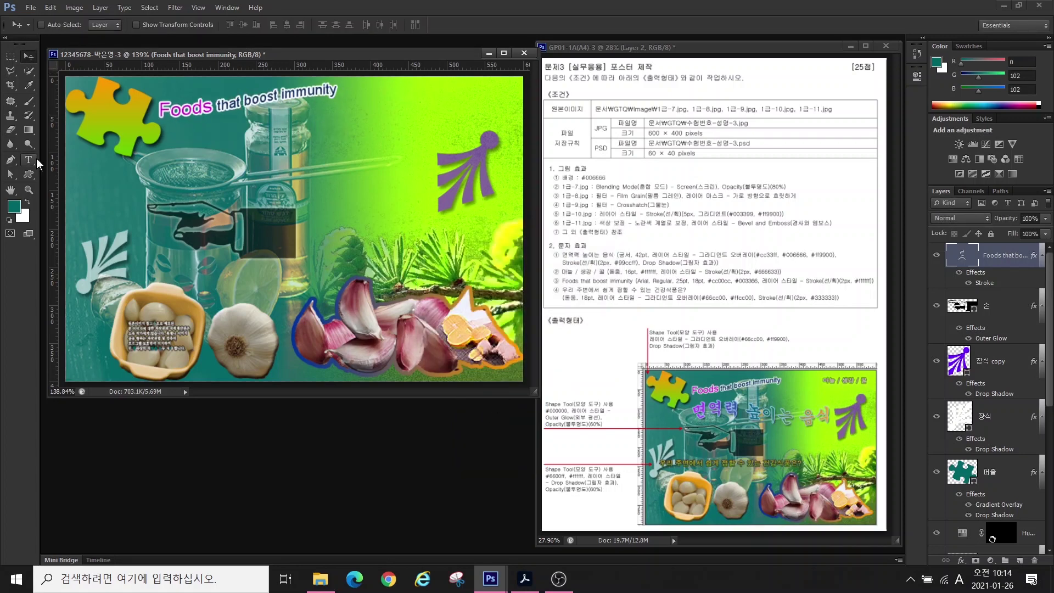
{"action": "left_click", "coordinate": [34, 159]}
- Type the title 면역력 높이는 음식 above the jar and set it to 42 pt
{"action": "left_click", "coordinate": [236, 156]}
{"action": "type", "text": "면역력 높이는 음식"}
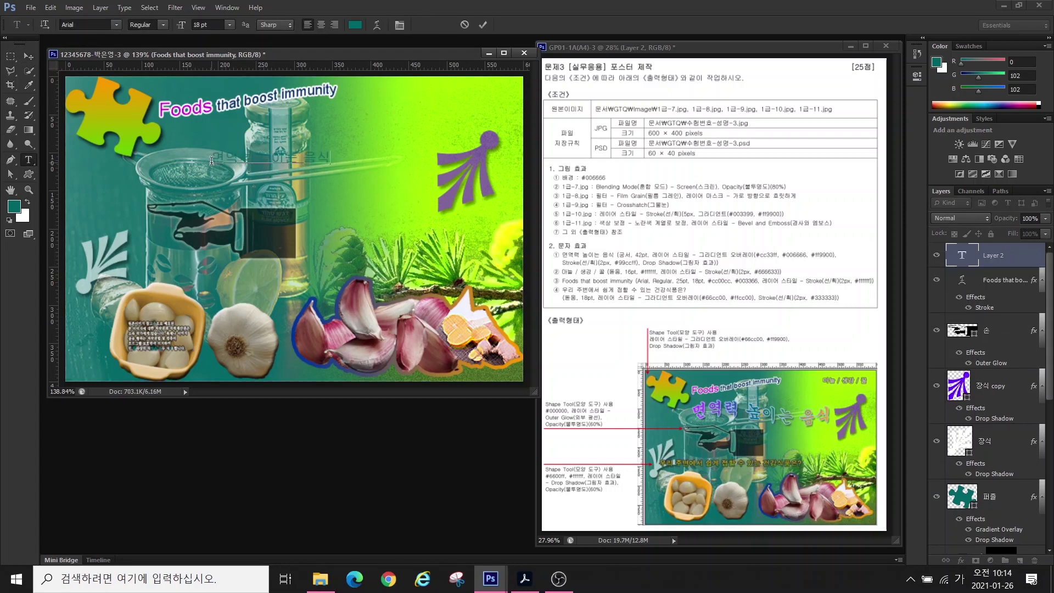
{"action": "left_click", "coordinate": [116, 24]}
{"action": "left_click", "coordinate": [97, 64]}
{"action": "type", "text": "42"}
{"action": "key", "text": "Return"}
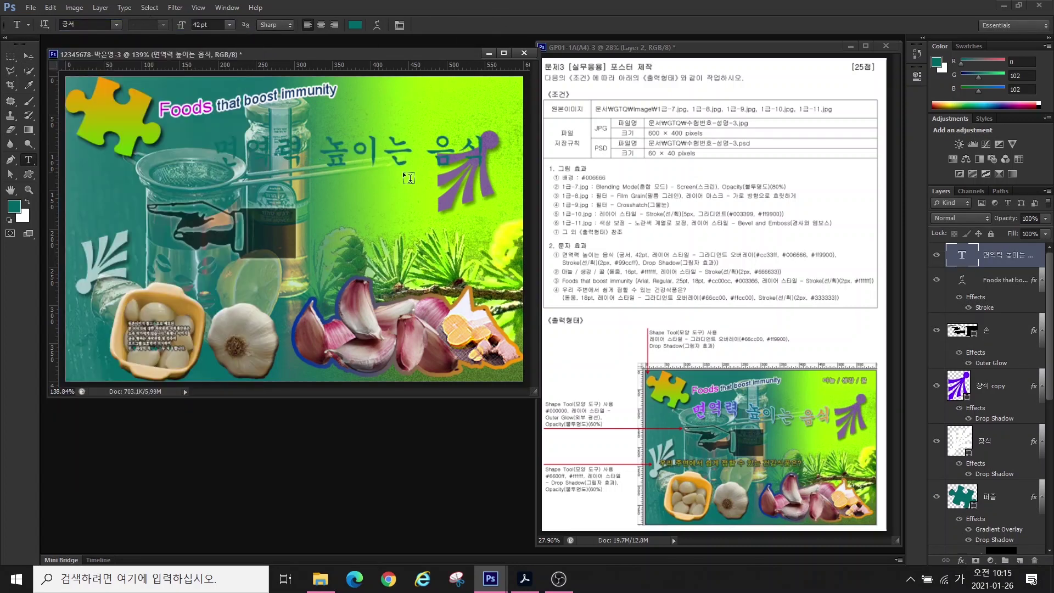
- Add a Gradient Overlay to the title with a purple #cc33ff left stop
{"action": "left_click", "coordinate": [961, 560]}
{"action": "left_click", "coordinate": [977, 529]}
{"action": "left_click", "coordinate": [709, 370]}
{"action": "double_click", "coordinate": [624, 410]}
{"action": "left_click", "coordinate": [367, 307]}
{"action": "type", "text": "cc33ff"}
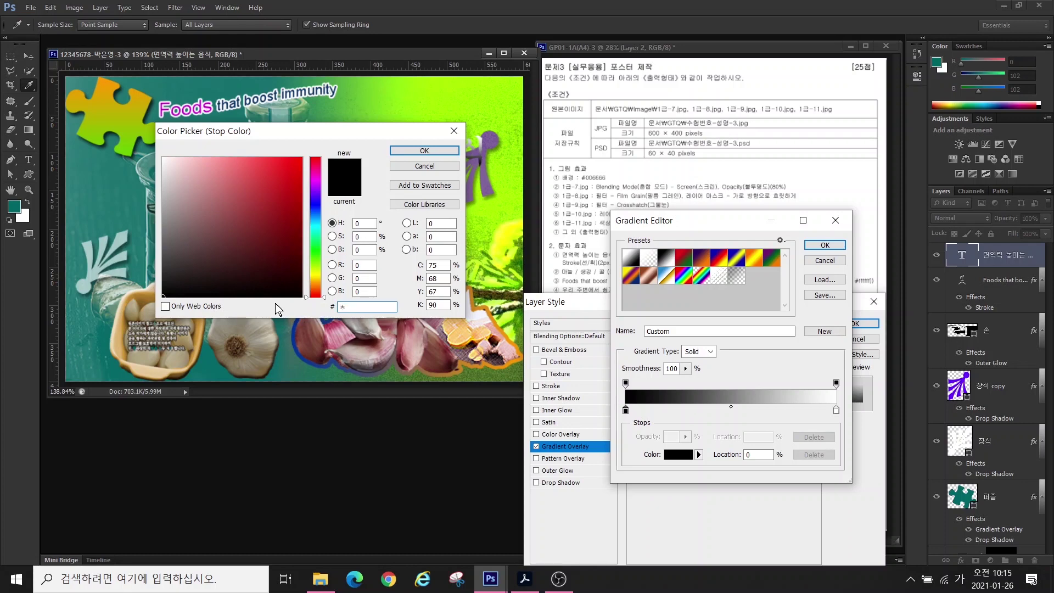
{"action": "key", "text": "Return"}
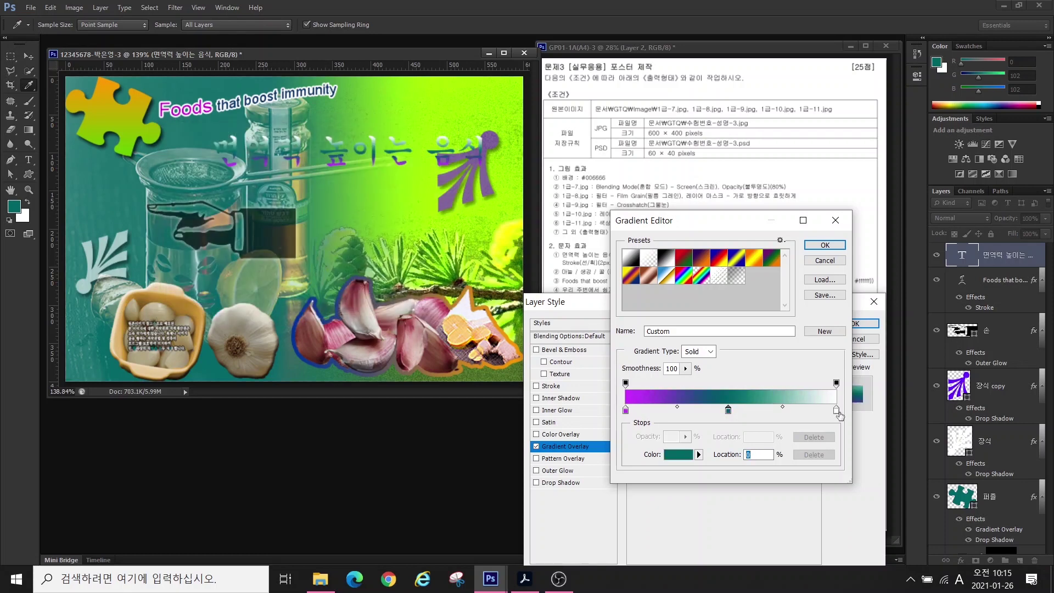
- Set the gradient's right stop to orange #ff9900 and adjust the gradient angle
{"action": "double_click", "coordinate": [836, 410]}
{"action": "type", "text": "ff9900"}
{"action": "key", "text": "Return"}
{"action": "left_click", "coordinate": [804, 245]}
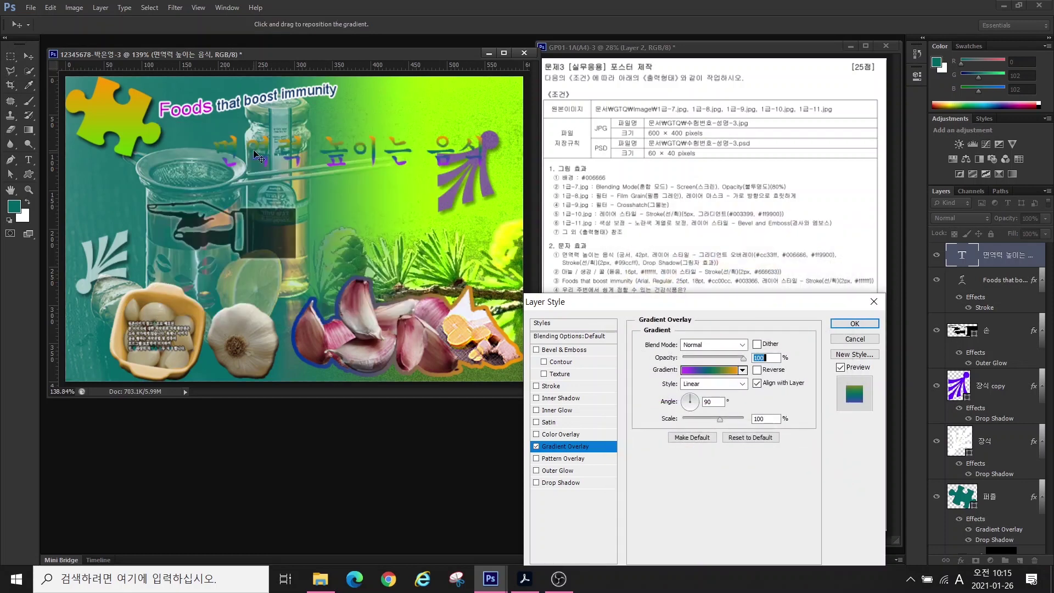
{"action": "left_click_drag", "start_coordinate": [719, 310], "coordinate": [408, 284]}
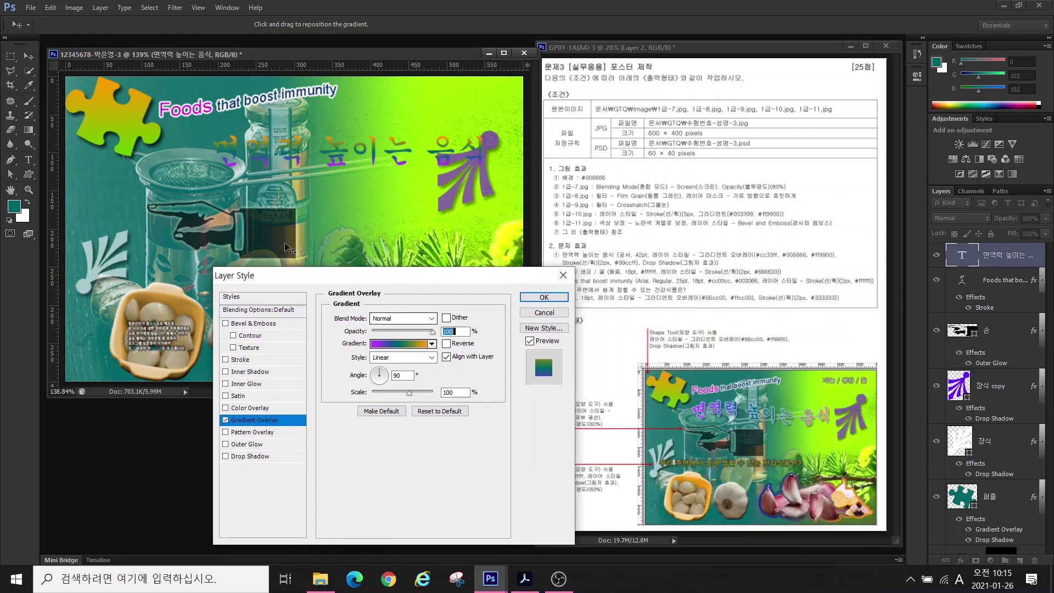
{"action": "key", "text": "alt"}
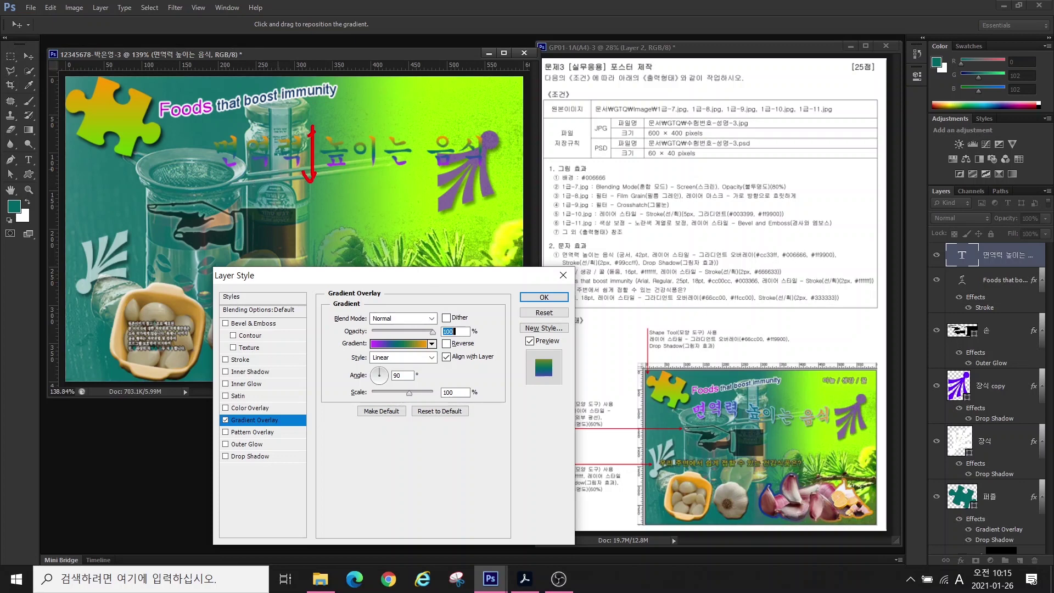
{"action": "left_click_drag", "start_coordinate": [689, 409], "coordinate": [841, 407]}
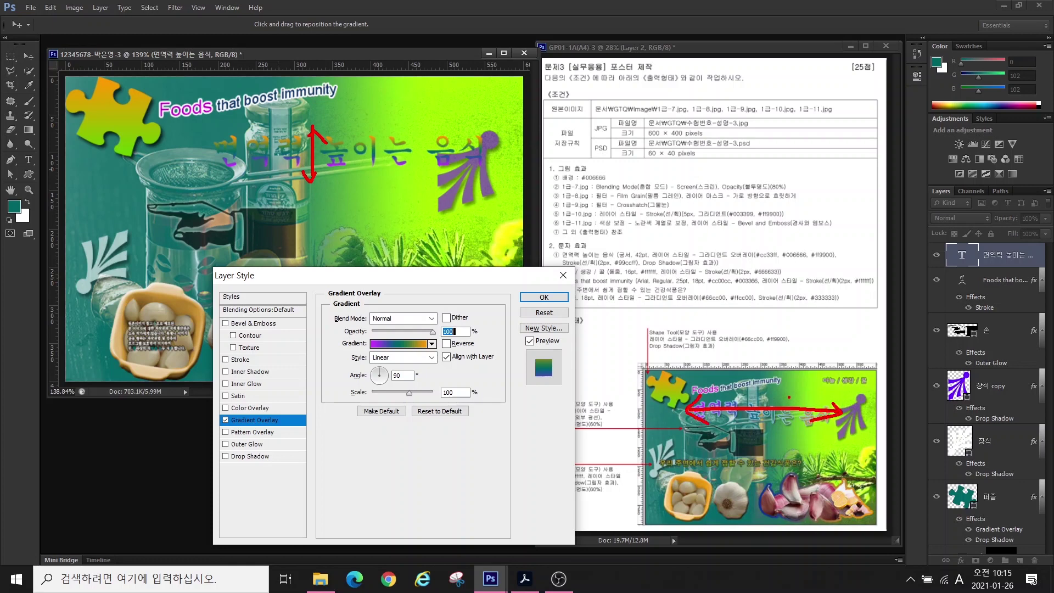
{"action": "key", "text": "Escape"}
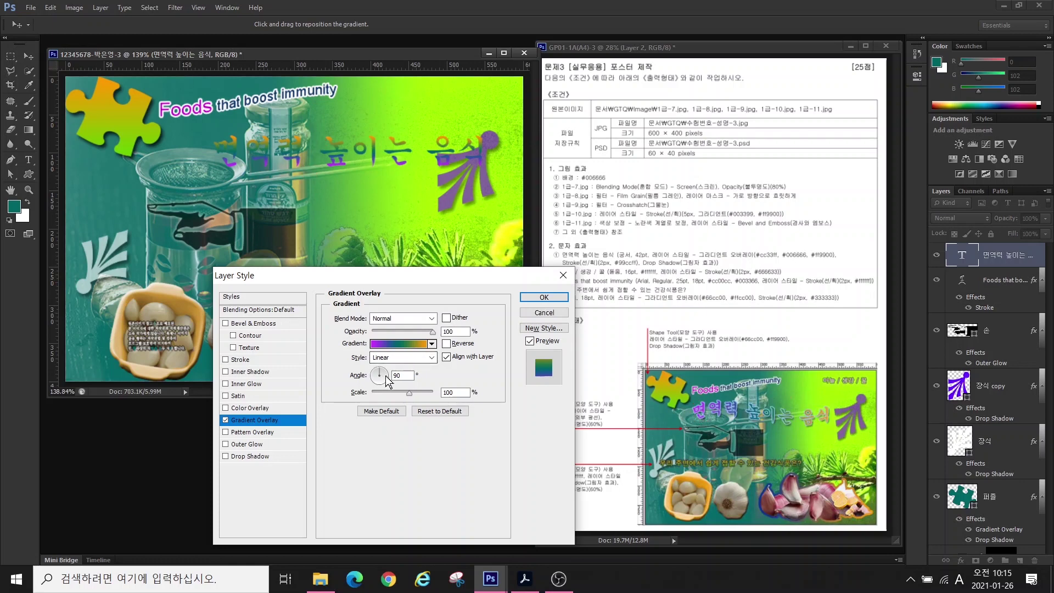
{"action": "left_click", "coordinate": [385, 374]}
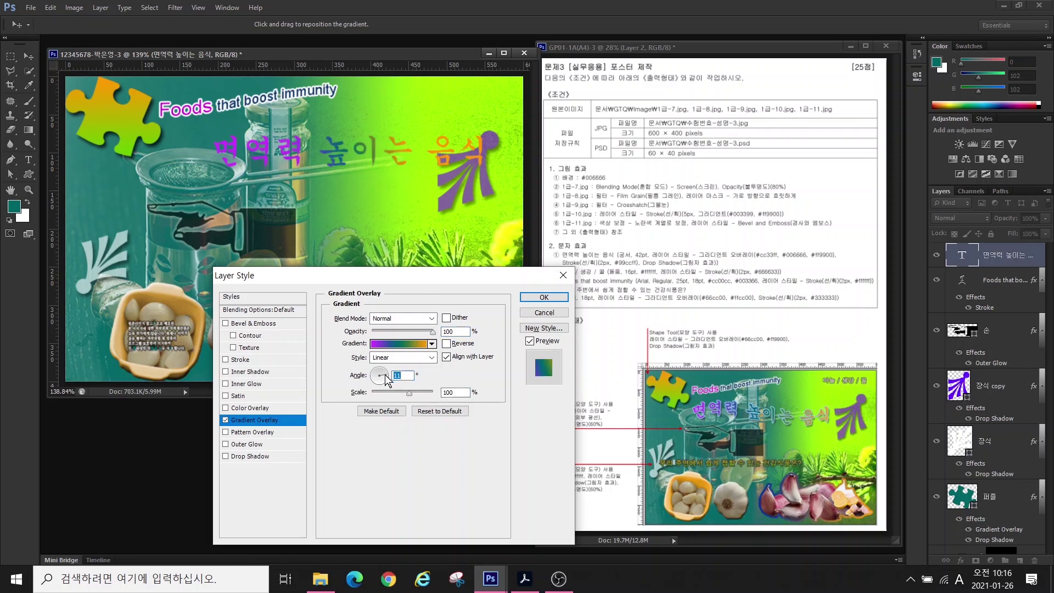
- Give the title a light blue #99ccff Stroke and a Drop Shadow
{"action": "left_click", "coordinate": [225, 360]}
{"action": "left_click", "coordinate": [356, 393]}
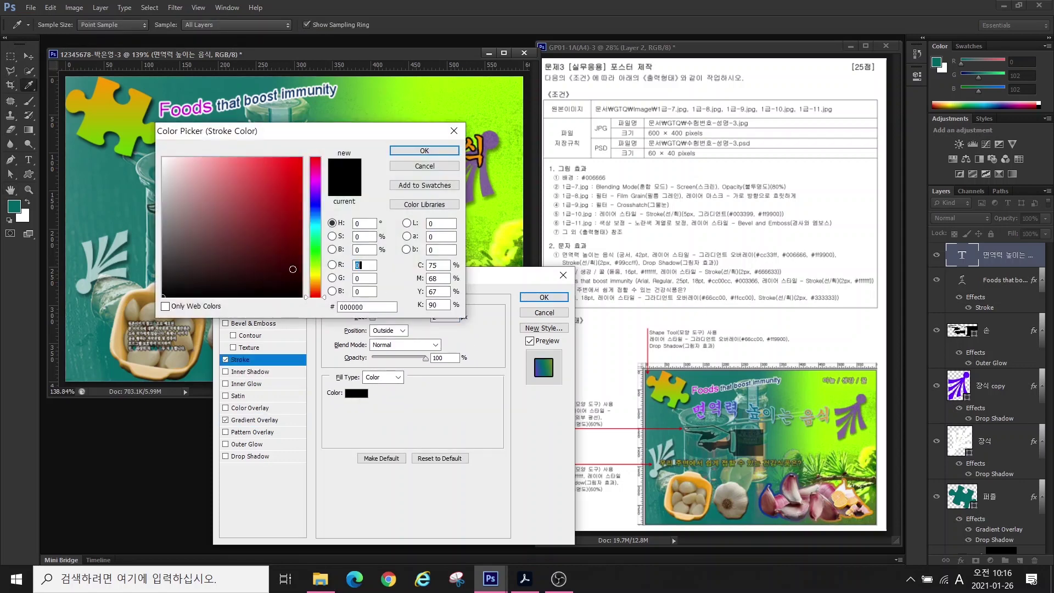
{"action": "type", "text": "99ccff"}
{"action": "key", "text": "Return"}
{"action": "left_click", "coordinate": [224, 456]}
{"action": "left_click", "coordinate": [543, 297]}
- Warp the 면역력 높이는 음식 title with the Flag style, bend reduced to +29
{"action": "key", "text": "t"}
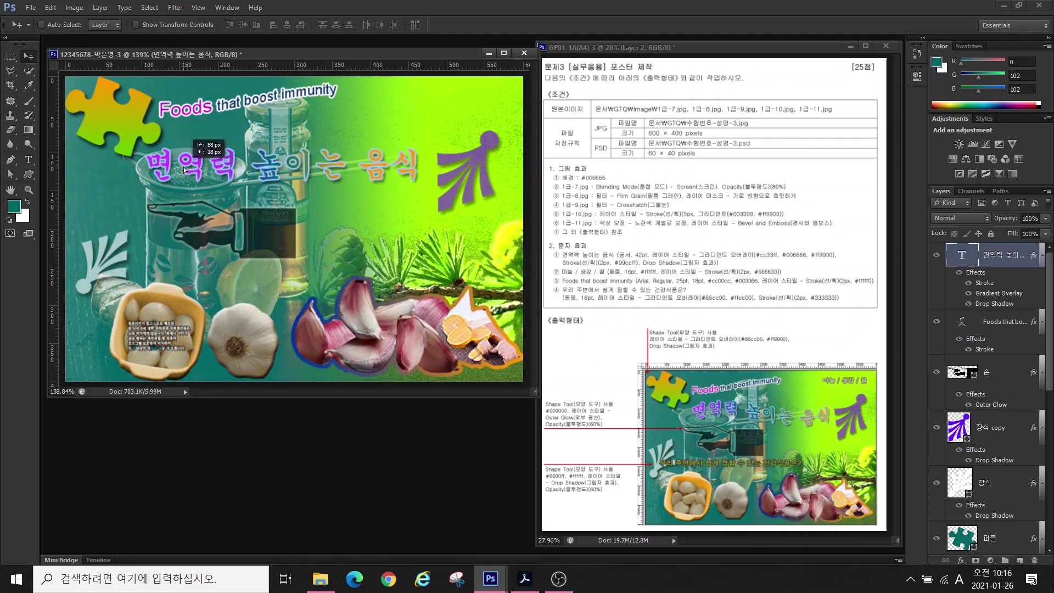
{"action": "left_click", "coordinate": [375, 25]}
{"action": "left_click", "coordinate": [502, 251]}
{"action": "left_click", "coordinate": [483, 369]}
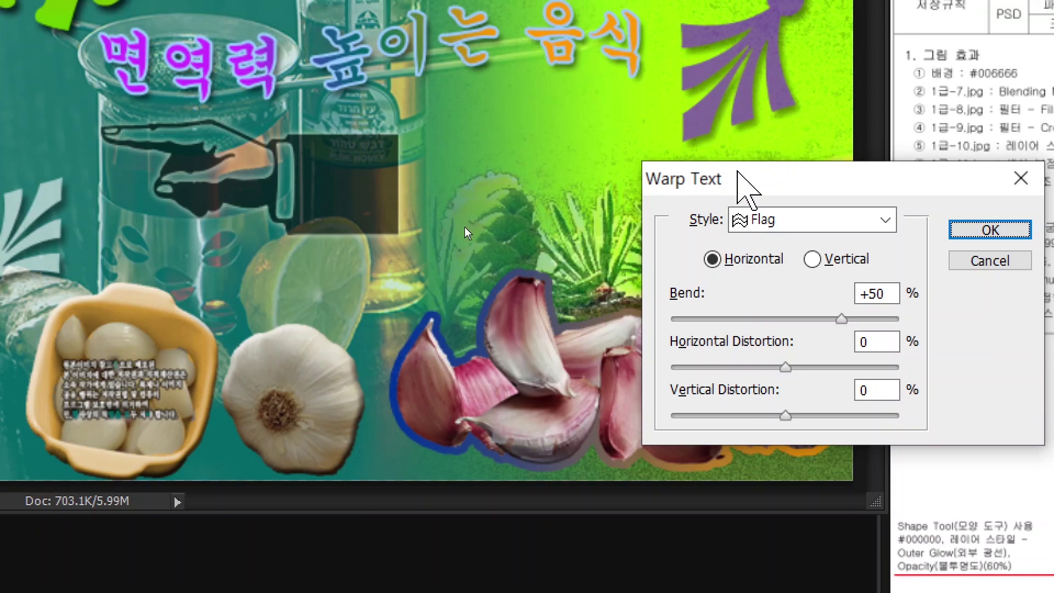
{"action": "left_click_drag", "start_coordinate": [737, 171], "coordinate": [596, 181]}
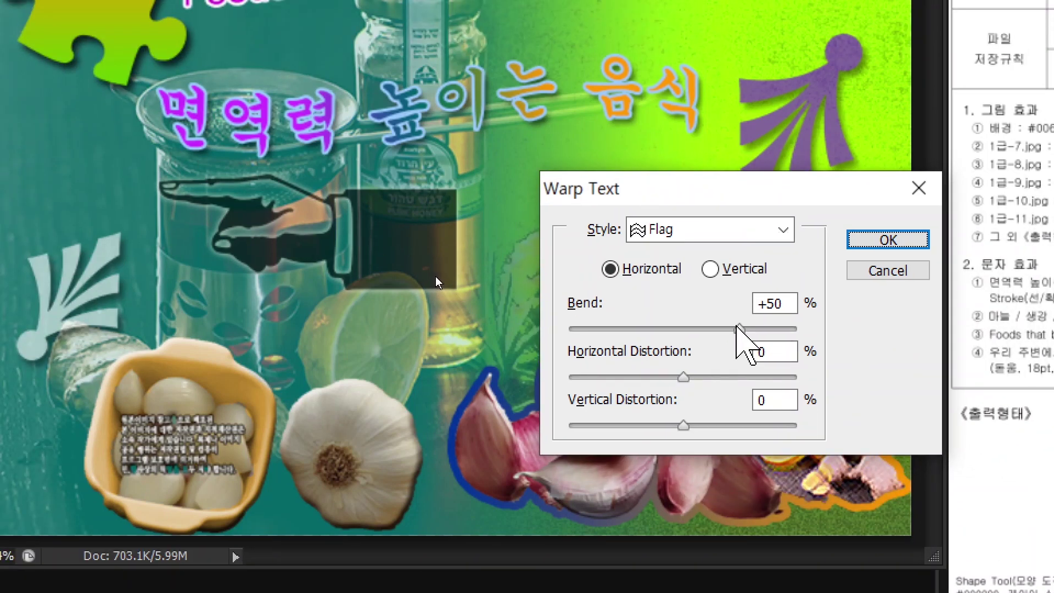
{"action": "key", "text": "alt"}
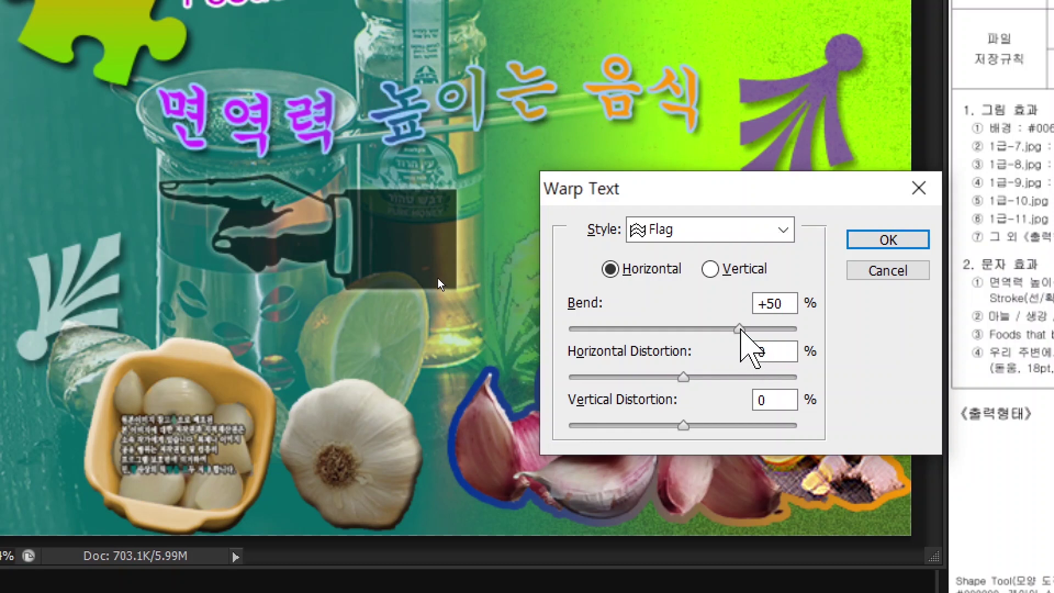
{"action": "left_click_drag", "start_coordinate": [739, 329], "coordinate": [628, 329]}
{"action": "left_click", "coordinate": [887, 239]}
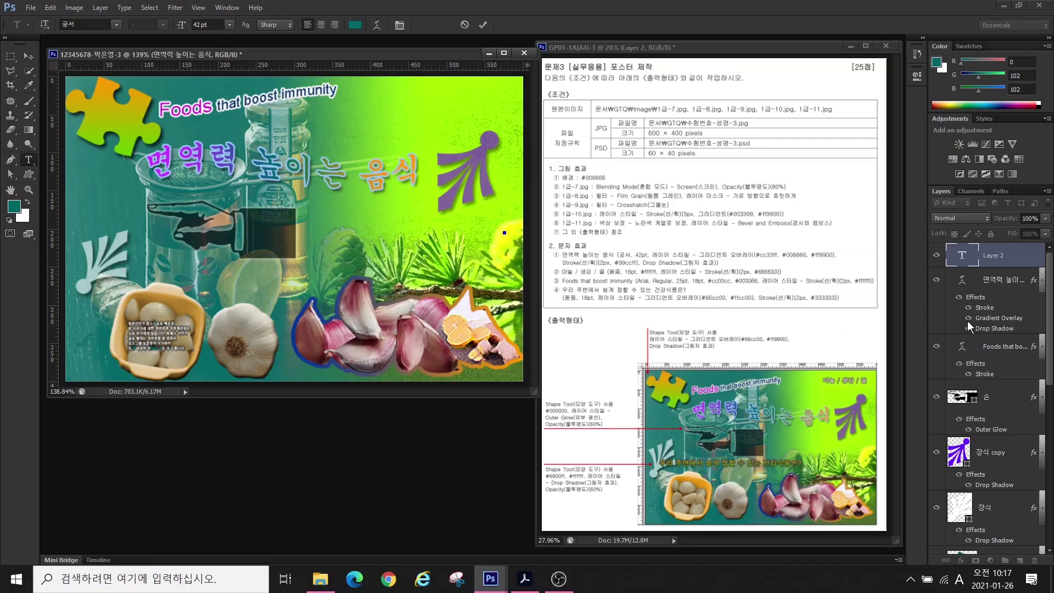
- Type the label 마늘 / 생강 / 꿀 at upper right in 돋움 16 pt white
{"action": "left_click", "coordinate": [360, 129]}
{"action": "type", "text": "a"}
{"action": "key", "text": "BackSpace"}
{"action": "key", "text": "Hangul"}
{"action": "type", "text": "마늘 / 생강 / 꿀"}
{"action": "key", "text": "ctrl+Return"}
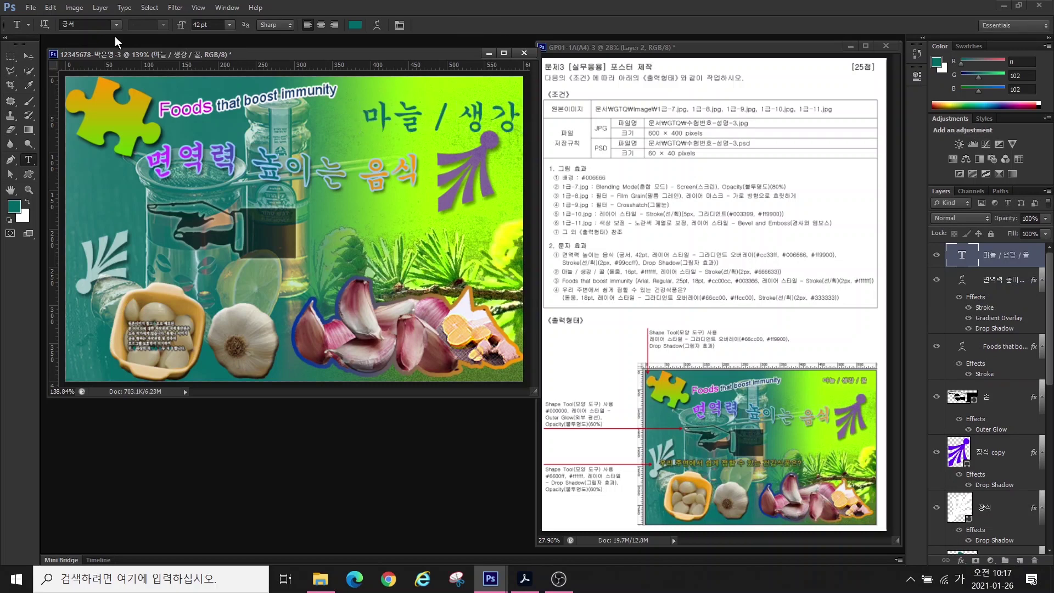
{"action": "left_click", "coordinate": [116, 25]}
{"action": "left_click", "coordinate": [113, 86]}
{"action": "left_click", "coordinate": [210, 25]}
{"action": "type", "text": "16"}
{"action": "key", "text": "Return"}
{"action": "left_click", "coordinate": [355, 25]}
{"action": "type", "text": "ffffff"}
{"action": "key", "text": "Return"}
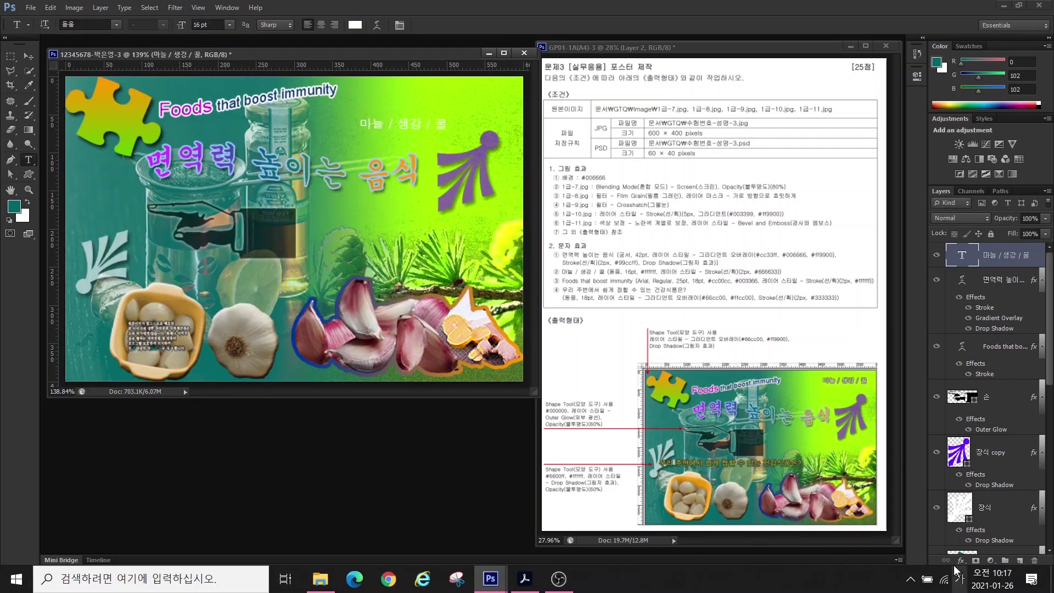
- Outline the label with a #666633 Stroke and move it into the top right corner
{"action": "left_click", "coordinate": [961, 560]}
{"action": "left_click", "coordinate": [982, 439]}
{"action": "left_click", "coordinate": [371, 392]}
{"action": "type", "text": "666633"}
{"action": "key", "text": "Return"}
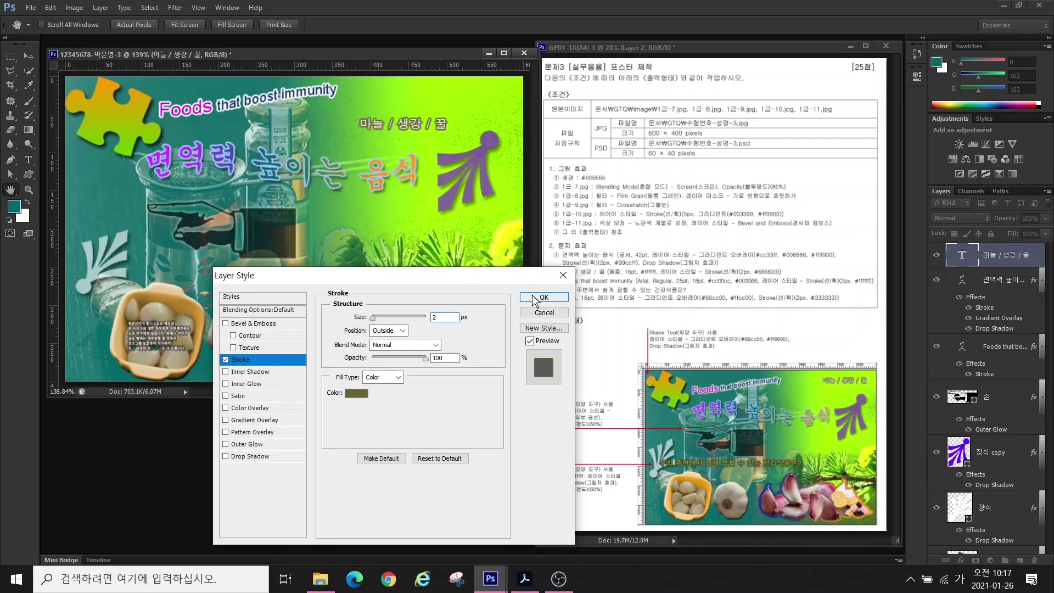
{"action": "left_click", "coordinate": [536, 298]}
{"action": "key", "text": "v"}
{"action": "left_click_drag", "start_coordinate": [401, 128], "coordinate": [456, 107]}
- Type the question 우리 주변에서 쉽게 접할 수 있는 건강식품은? at 18 pt
{"action": "key", "text": "t"}
{"action": "left_click", "coordinate": [87, 338]}
{"action": "type", "text": "우리 주변에서 쉽게 접할 수 있는 건강식품은?"}
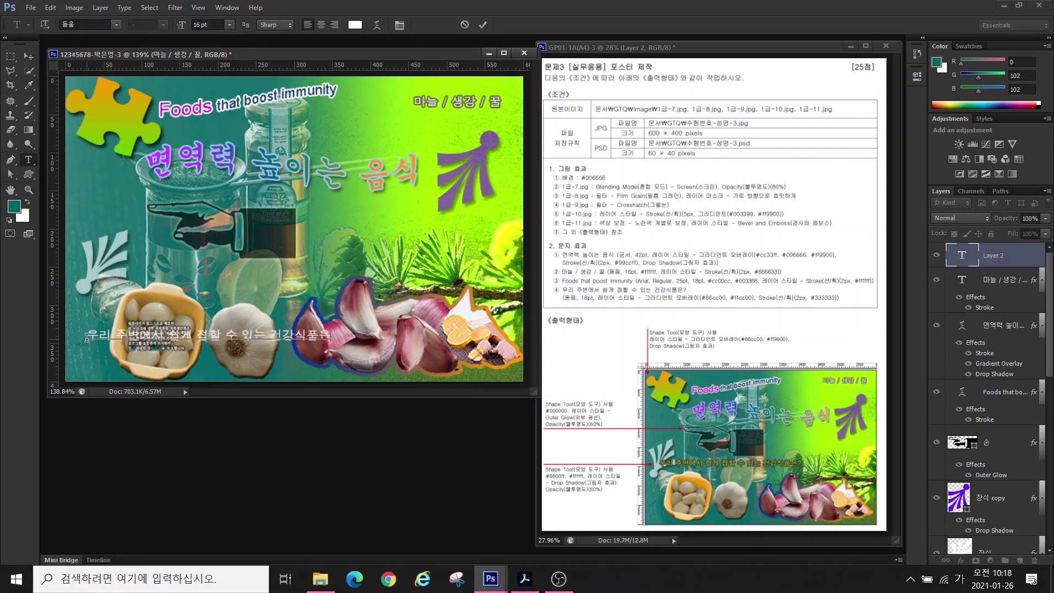
{"action": "key", "text": "ctrl+Return"}
{"action": "left_click", "coordinate": [213, 25]}
{"action": "type", "text": "18"}
{"action": "key", "text": "Return"}
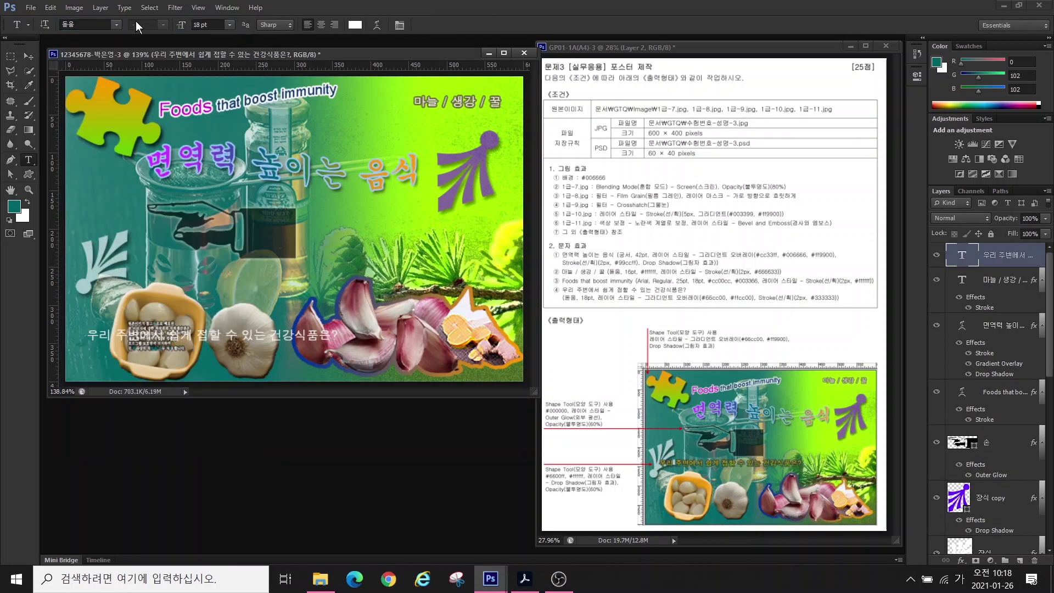
- Add a green-to-yellow Gradient Overlay (#66cc00 to #ffcc00) to the question
{"action": "left_click", "coordinate": [961, 560]}
{"action": "left_click", "coordinate": [966, 513]}
{"action": "left_click", "coordinate": [398, 343]}
{"action": "double_click", "coordinate": [625, 410]}
{"action": "type", "text": "66cc00"}
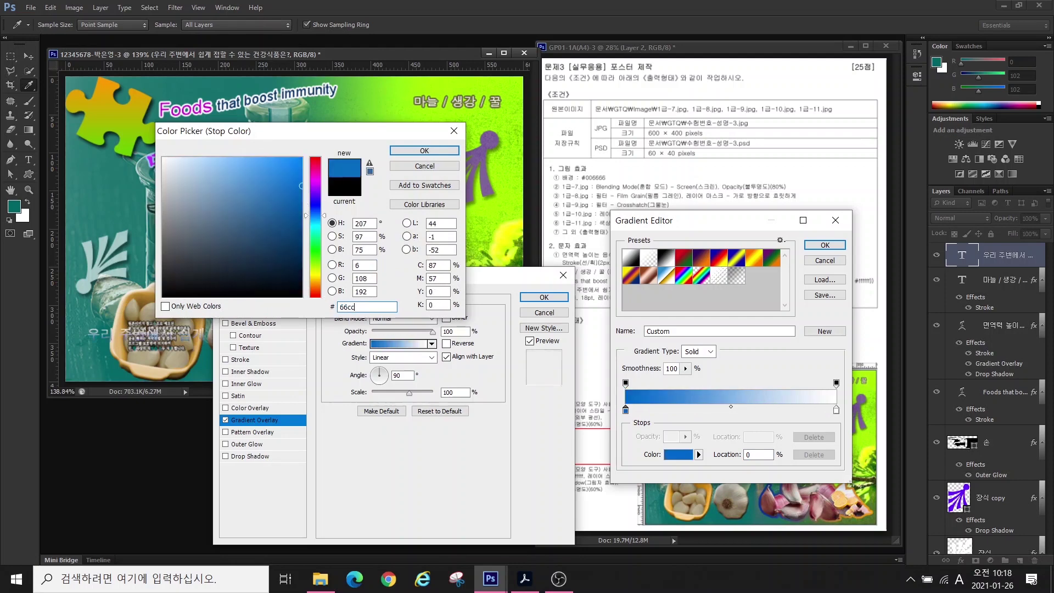
{"action": "key", "text": "Return"}
{"action": "double_click", "coordinate": [835, 409]}
{"action": "type", "text": "ffcc00"}
{"action": "key", "text": "Return"}
{"action": "key", "text": "Return"}
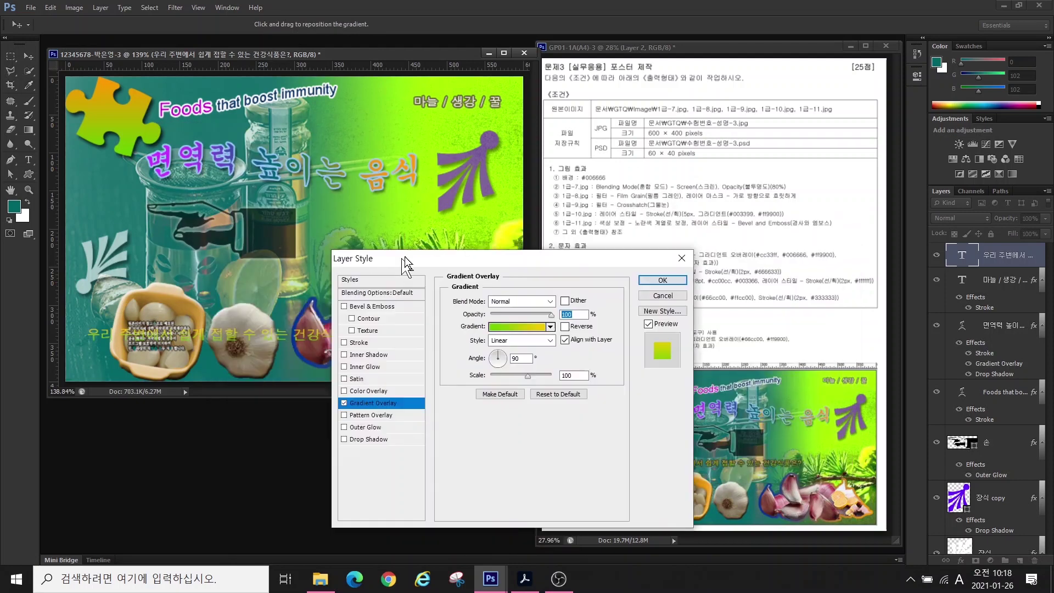
{"action": "left_click_drag", "start_coordinate": [403, 255], "coordinate": [509, 252]}
- Give the question a 2 px #333333 Stroke and move it above the garlic
{"action": "left_click", "coordinate": [344, 338]}
{"action": "double_click", "coordinate": [548, 296]}
{"action": "type", "text": "2"}
{"action": "left_click", "coordinate": [460, 372]}
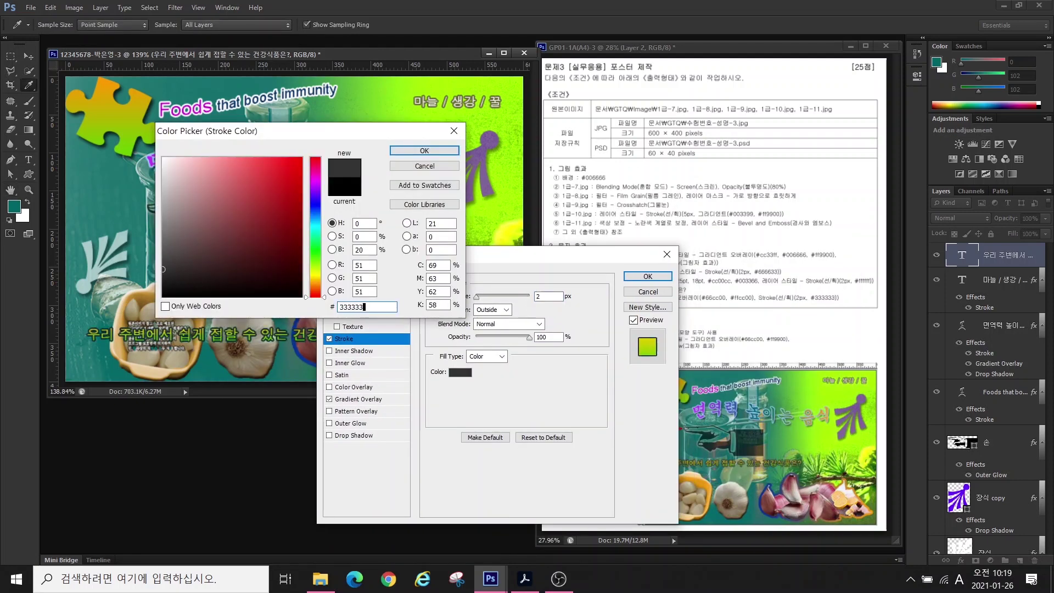
{"action": "type", "text": "333333"}
{"action": "key", "text": "Return"}
{"action": "key", "text": "Return"}
{"action": "key", "text": "v"}
{"action": "left_click_drag", "start_coordinate": [168, 343], "coordinate": [184, 277]}
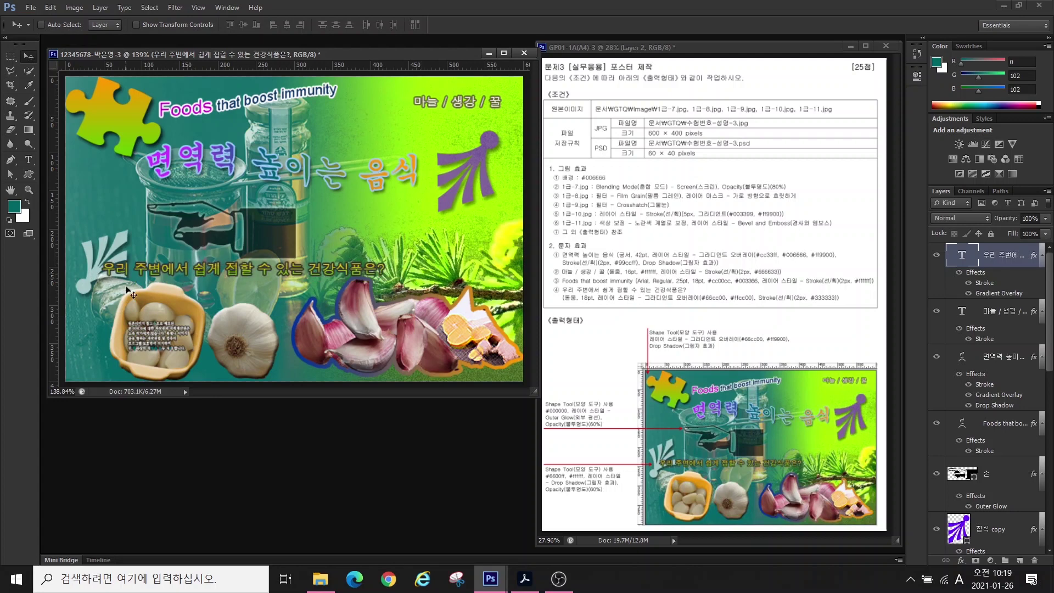
- Nudge the question line left and save the poster as a JPEG in the GTQ folder
{"action": "key", "text": "shift+Left"}
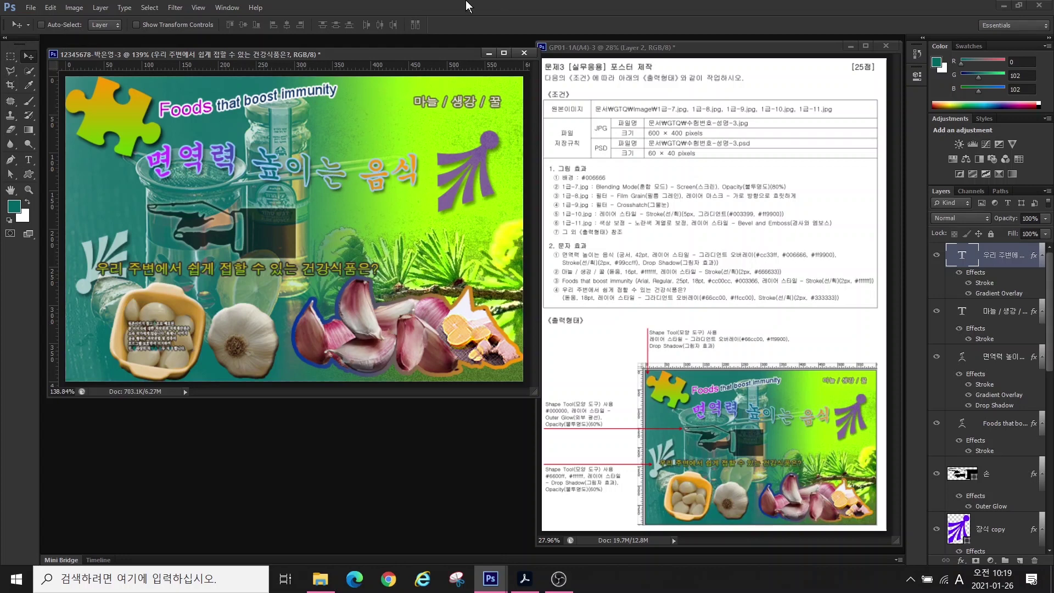
{"action": "left_click", "coordinate": [32, 9]}
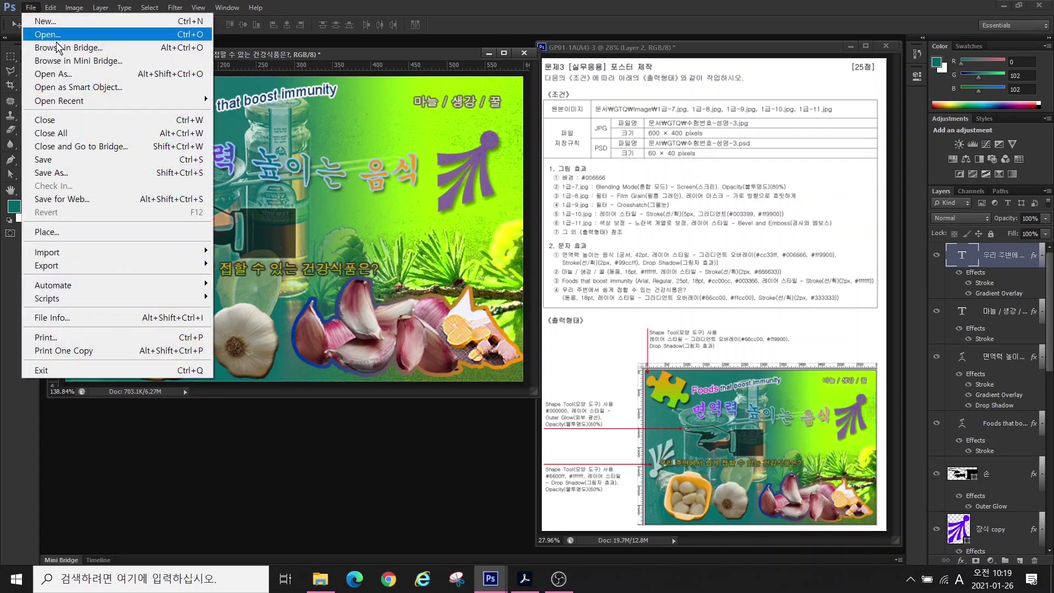
{"action": "left_click", "coordinate": [55, 146]}
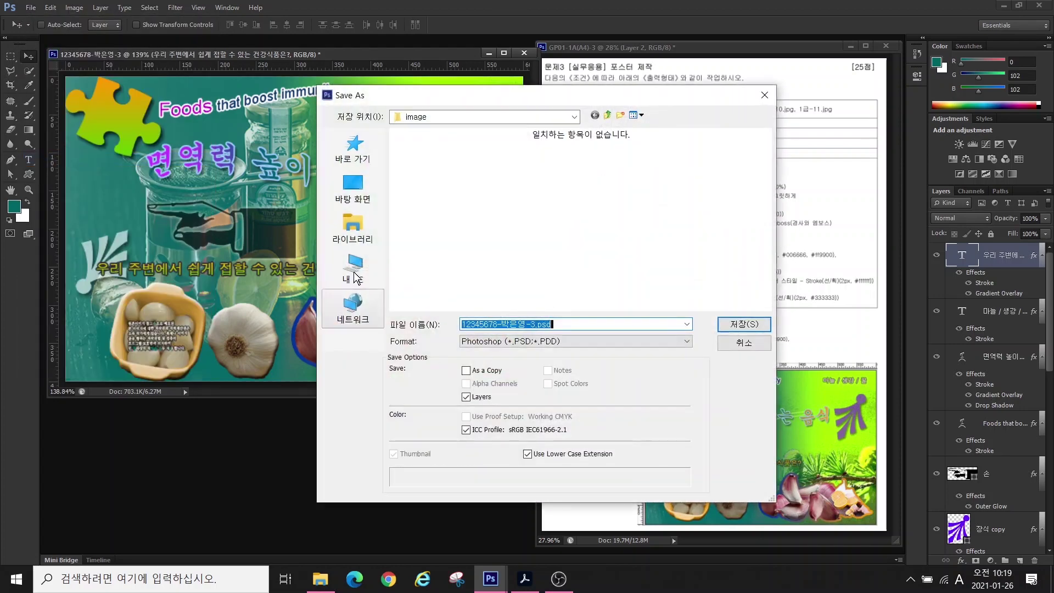
{"action": "left_click", "coordinate": [502, 341]}
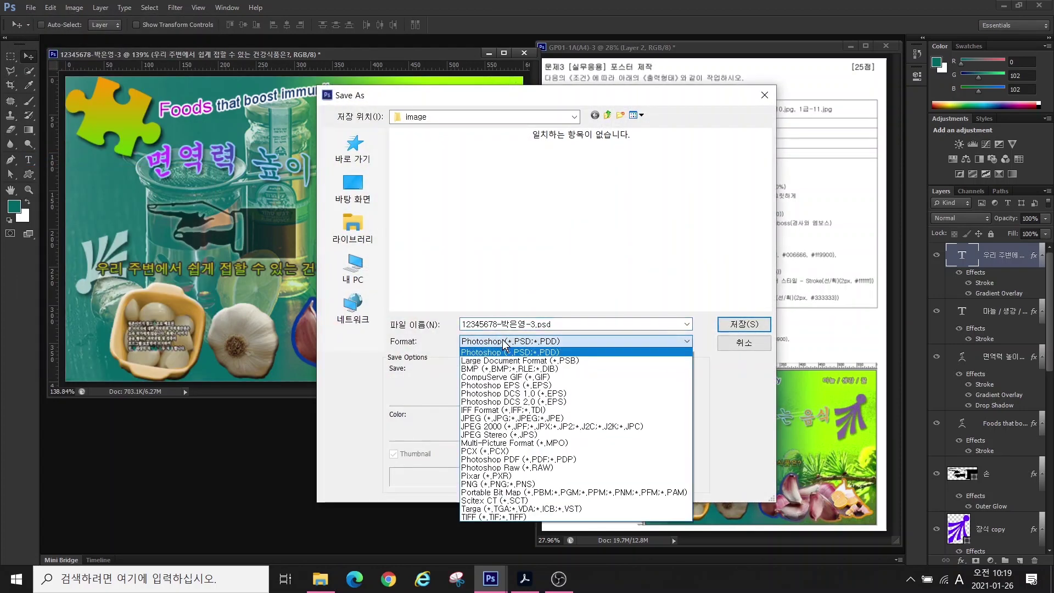
{"action": "left_click", "coordinate": [527, 423]}
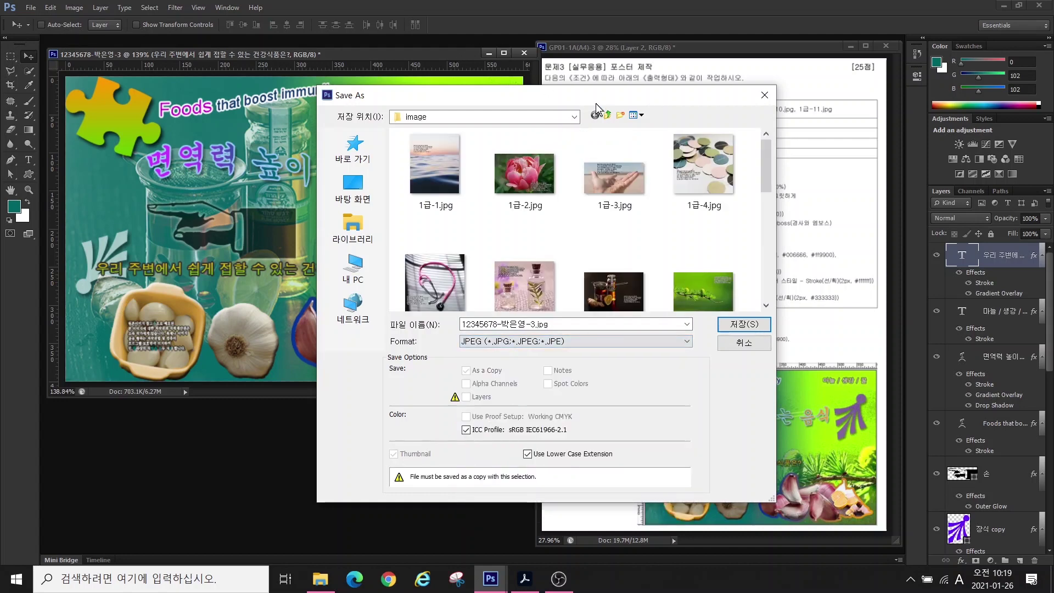
{"action": "left_click", "coordinate": [607, 115]}
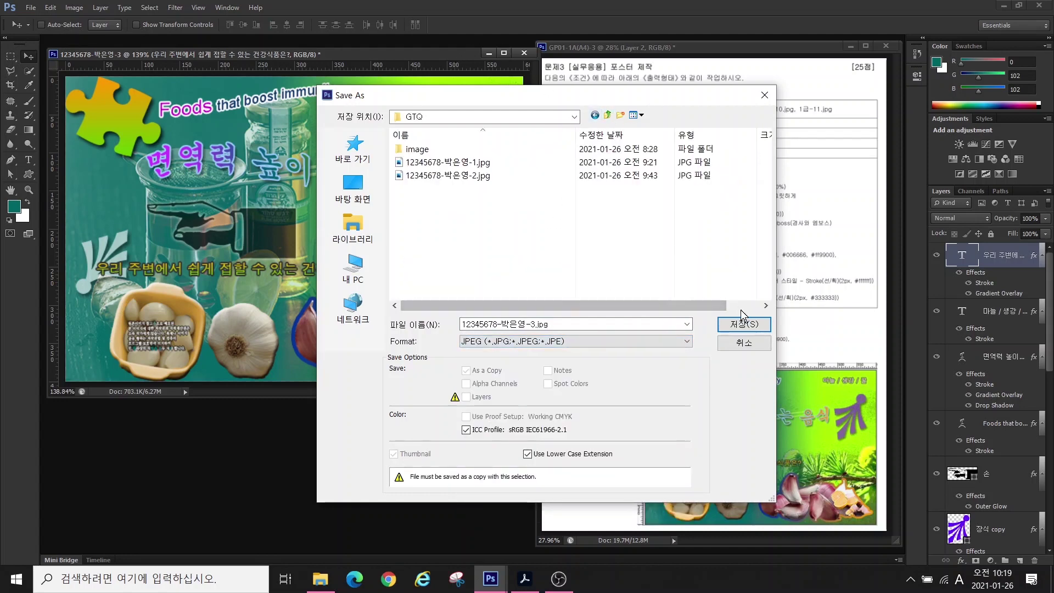
{"action": "left_click", "coordinate": [744, 323]}
- Resize the image to 60 px wide (60x40 px)
{"action": "left_click", "coordinate": [74, 8]}
{"action": "left_click", "coordinate": [98, 120]}
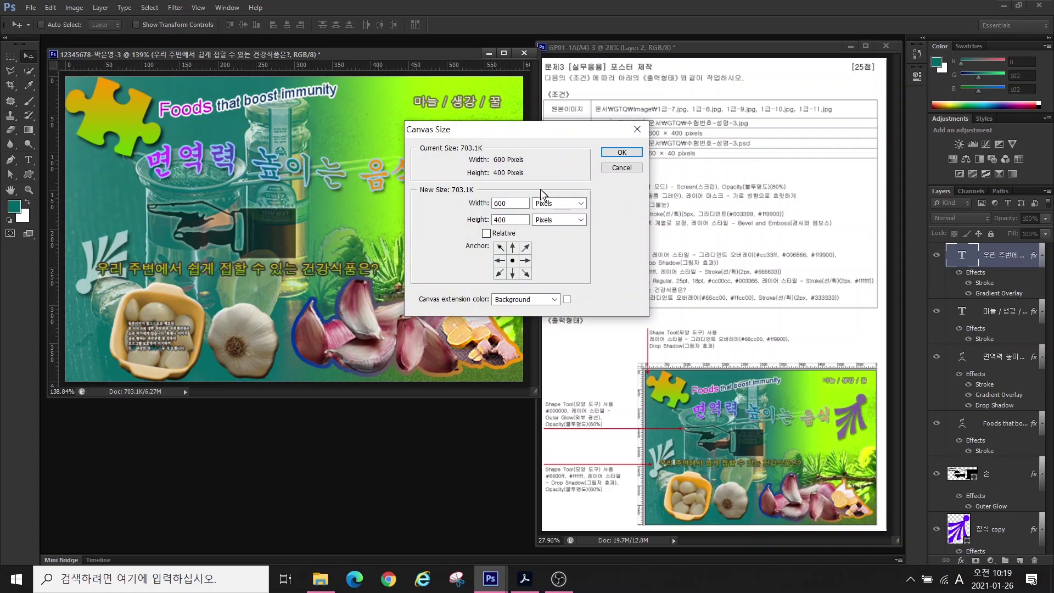
{"action": "left_click", "coordinate": [621, 168]}
{"action": "left_click", "coordinate": [74, 7]}
{"action": "left_click", "coordinate": [92, 109]}
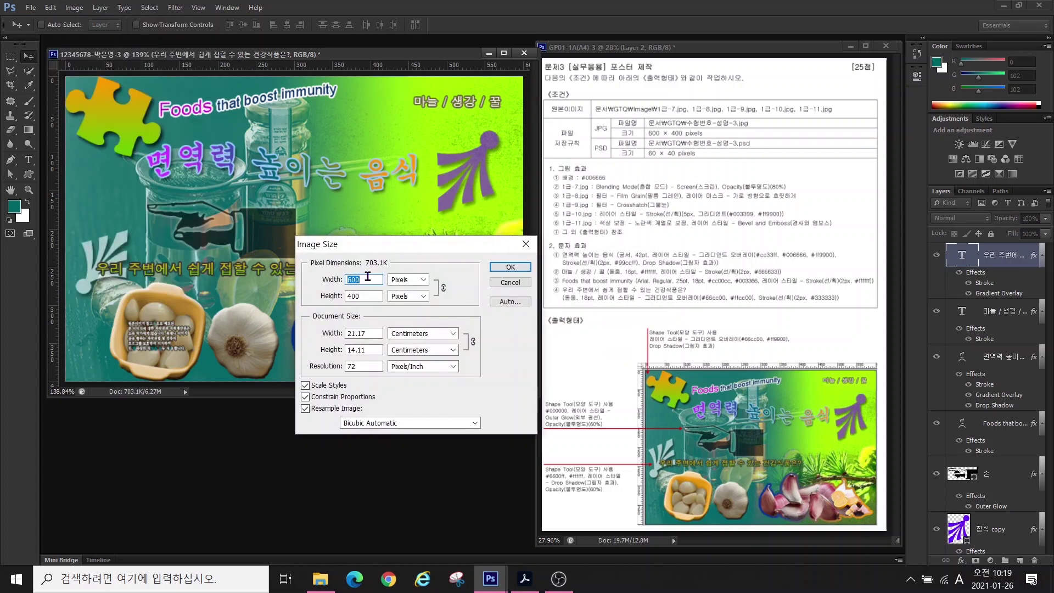
{"action": "type", "text": "60"}
{"action": "key", "text": "Return"}
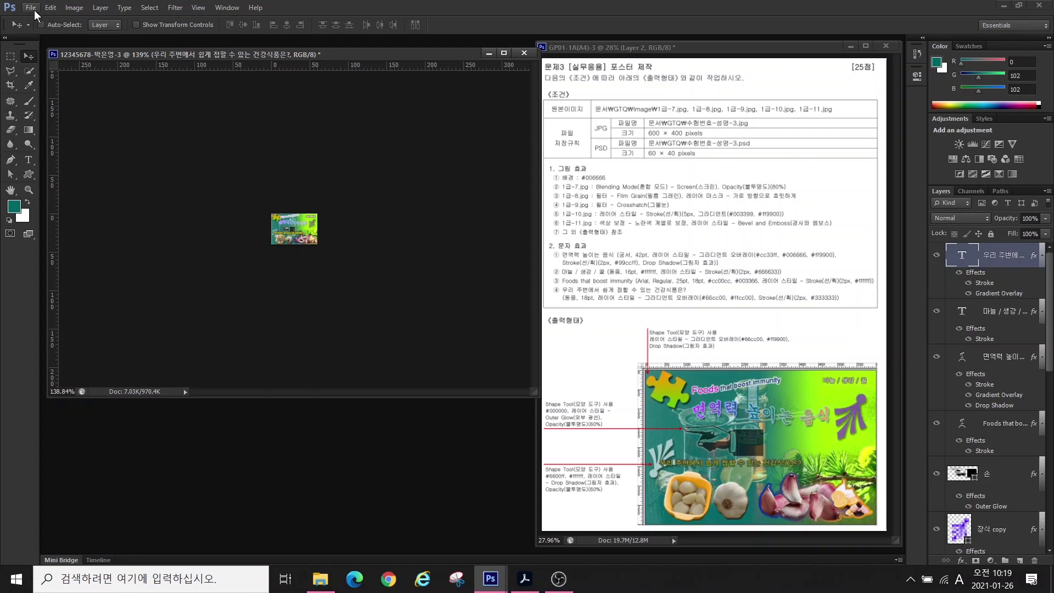
- Save the 60x40 px version as a PSD file
{"action": "left_click", "coordinate": [31, 8]}
{"action": "left_click", "coordinate": [53, 179]}
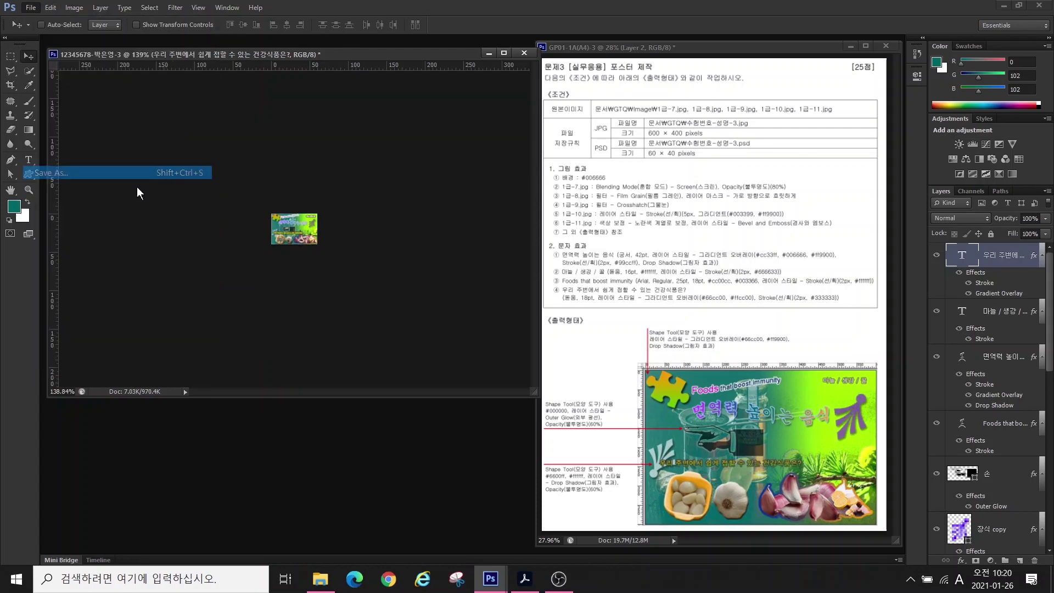
{"action": "key", "text": "Return"}
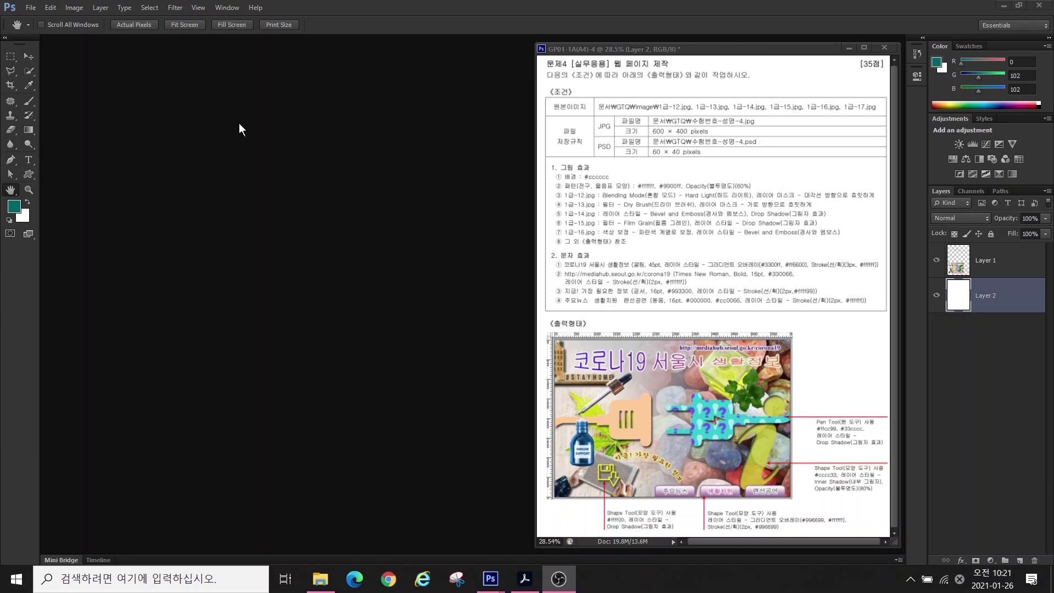
- Create a new 600x400 px document named with the exam number
{"action": "left_click", "coordinate": [31, 8]}
{"action": "left_click", "coordinate": [31, 8]}
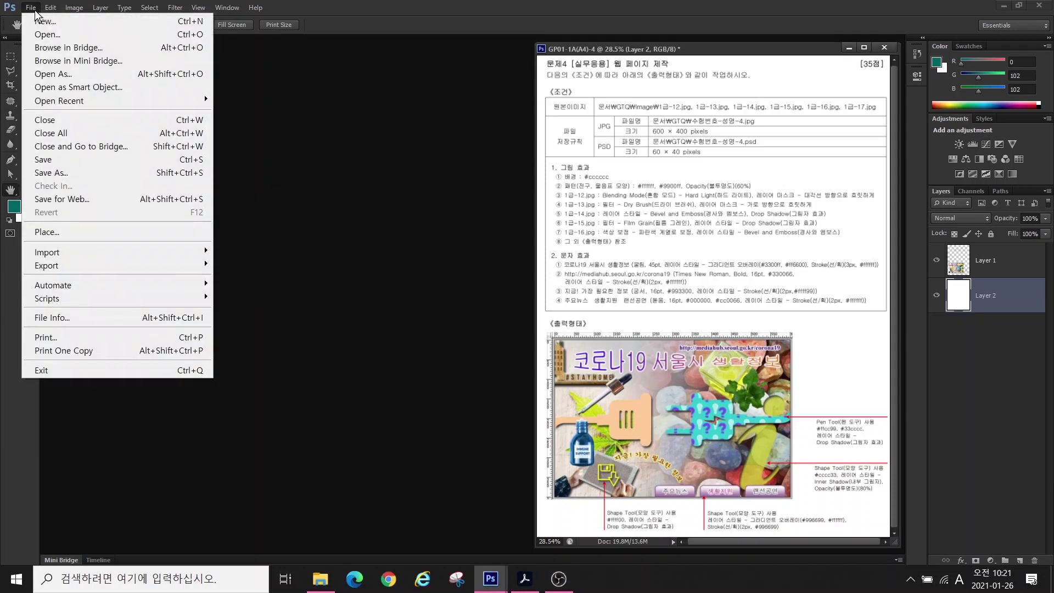
{"action": "left_click", "coordinate": [43, 22]}
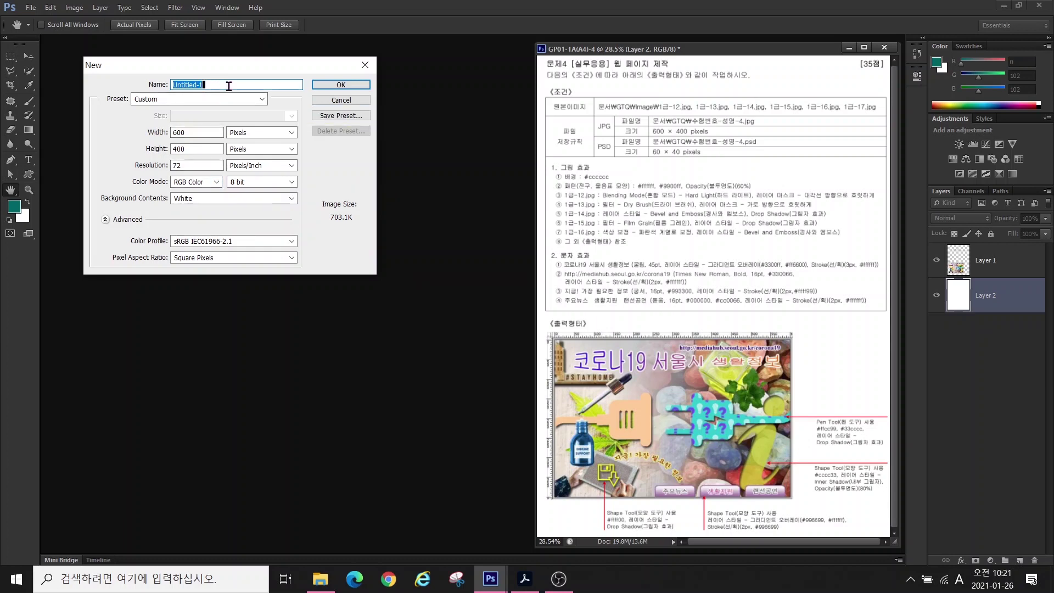
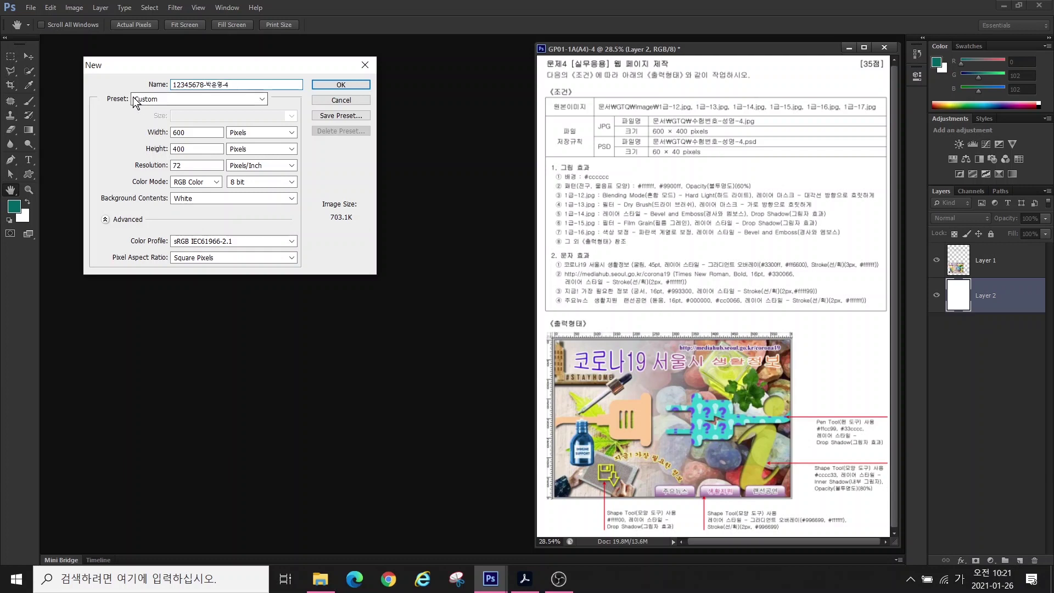
{"action": "left_click", "coordinate": [329, 85]}
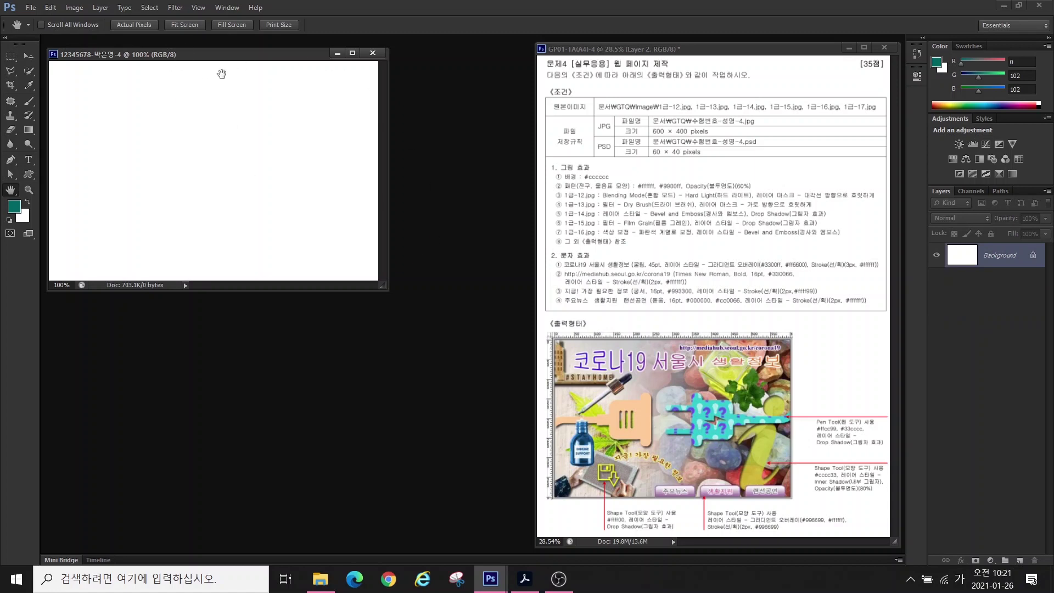
- Show rulers and set the foreground colour to #cccccc, leaving the Fill dialog unused
{"action": "left_click", "coordinate": [199, 8]}
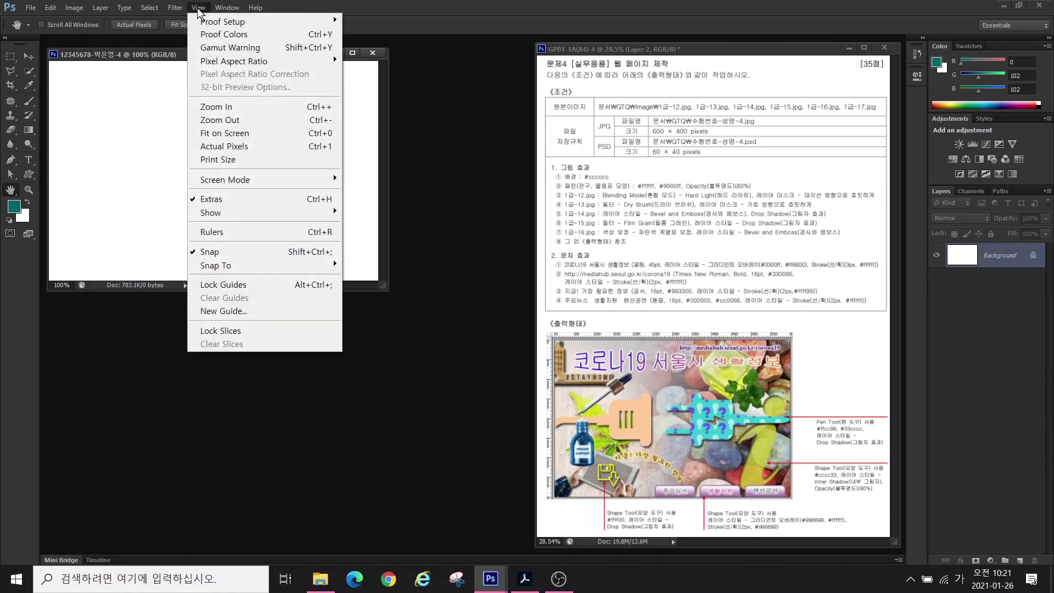
{"action": "left_click", "coordinate": [211, 232]}
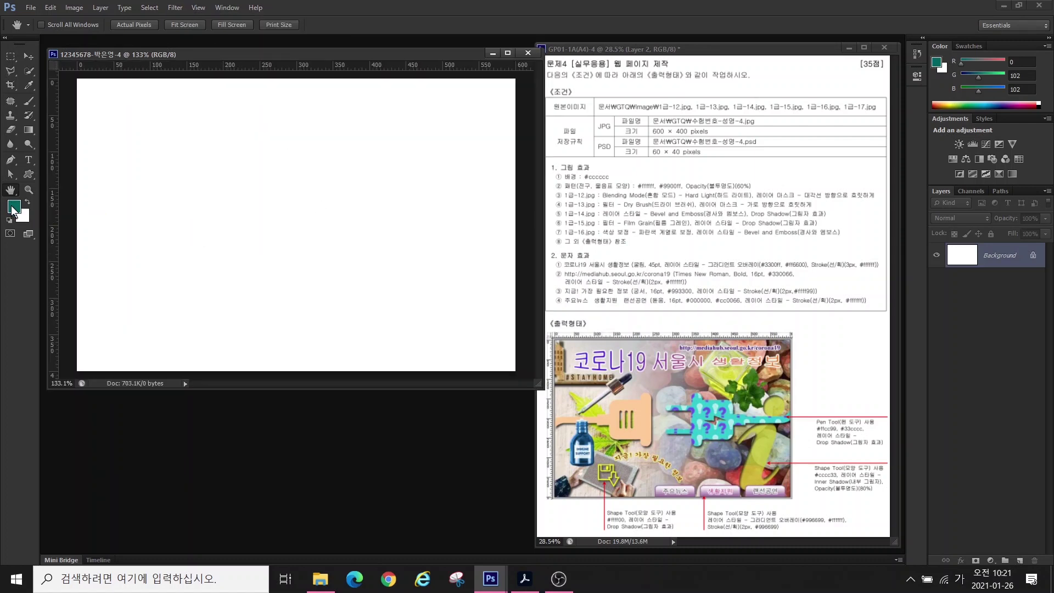
{"action": "left_click", "coordinate": [14, 207]}
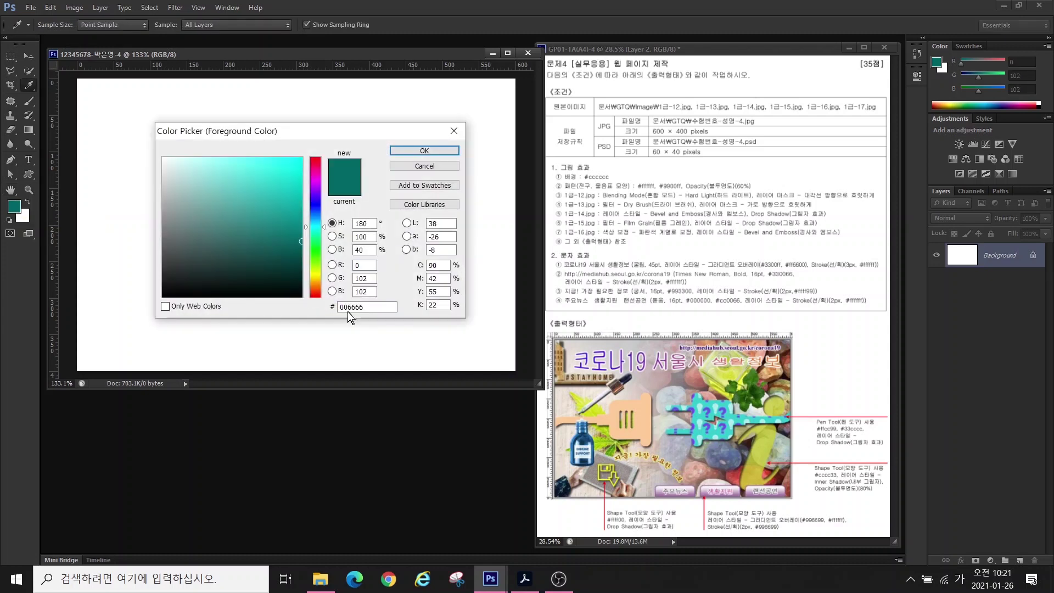
{"action": "double_click", "coordinate": [368, 308]}
{"action": "type", "text": "cccccc"}
{"action": "key", "text": "Return"}
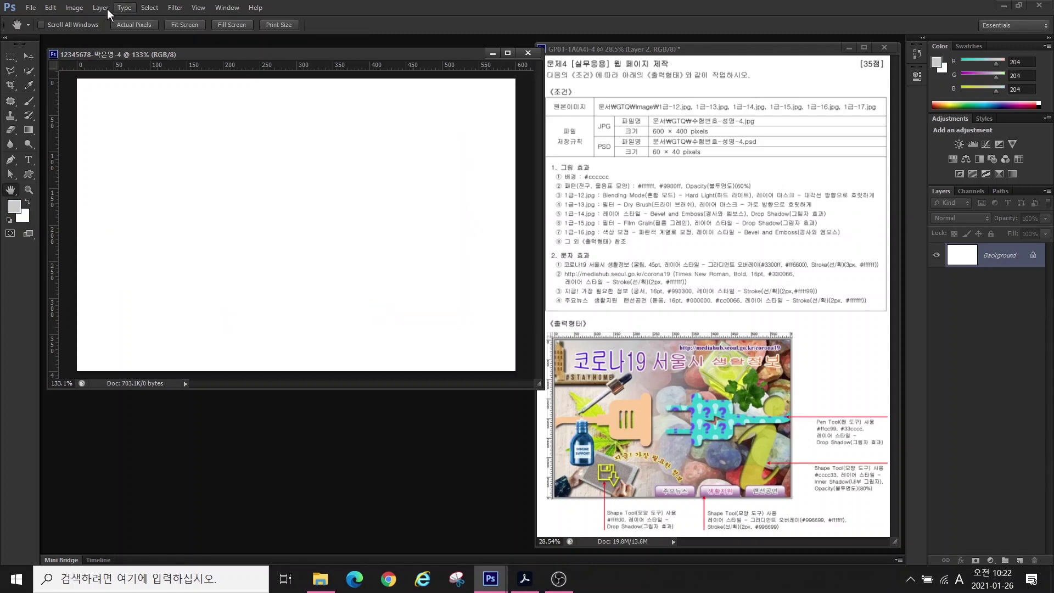
{"action": "left_click", "coordinate": [48, 7]}
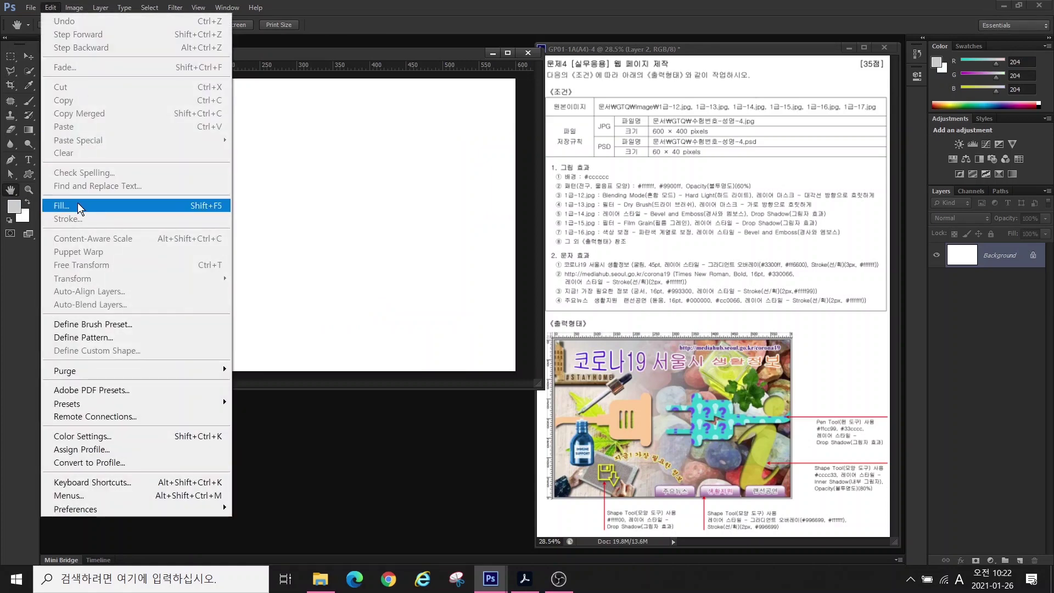
{"action": "left_click", "coordinate": [77, 203]}
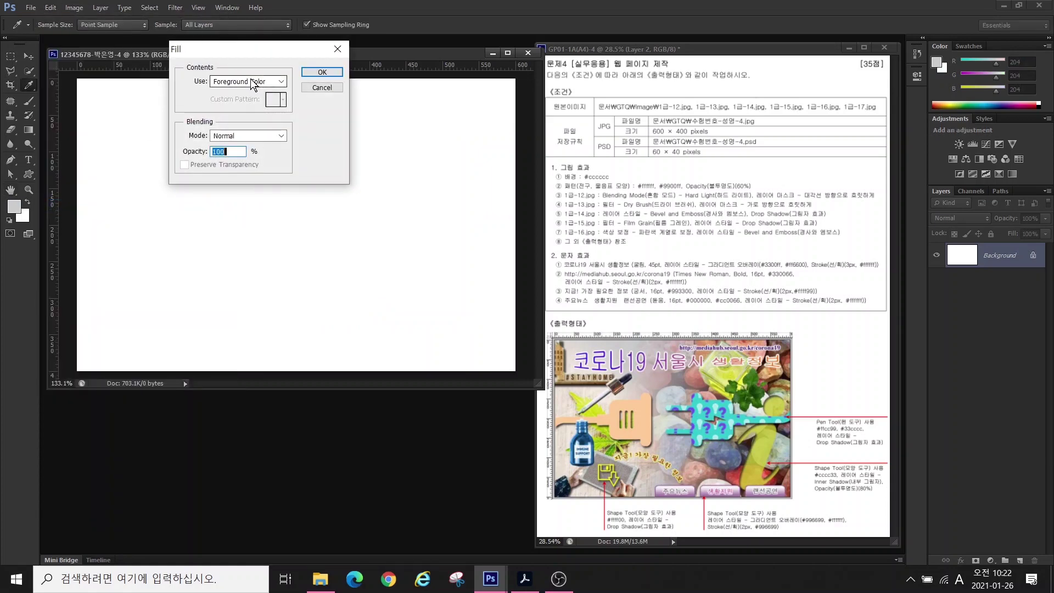
{"action": "left_click", "coordinate": [337, 49]}
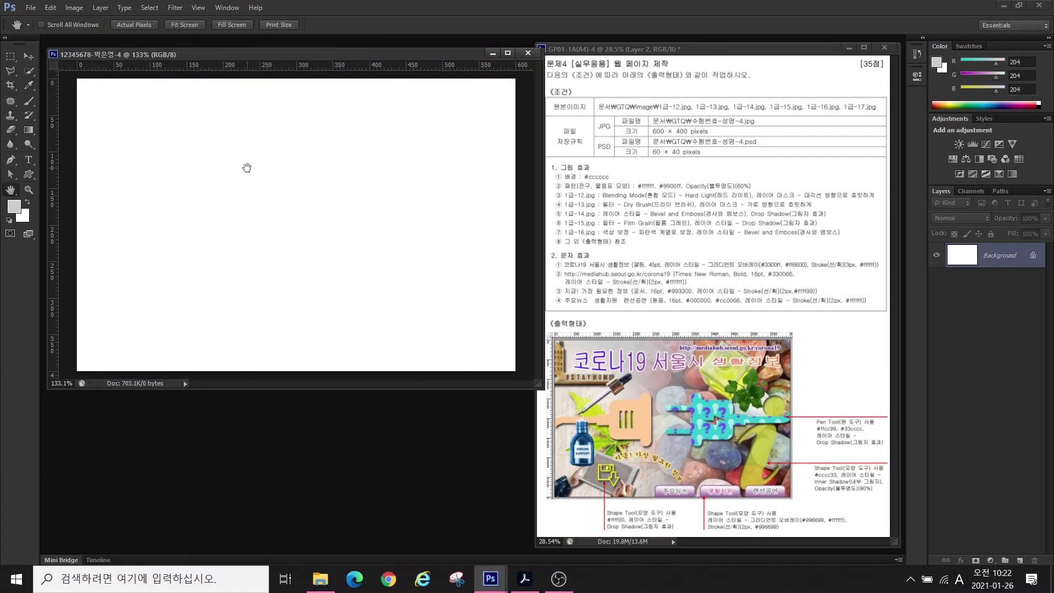
- Fill the Background layer with grey #cccccc using Alt+Backspace
{"action": "key", "text": "alt+BackSpace"}
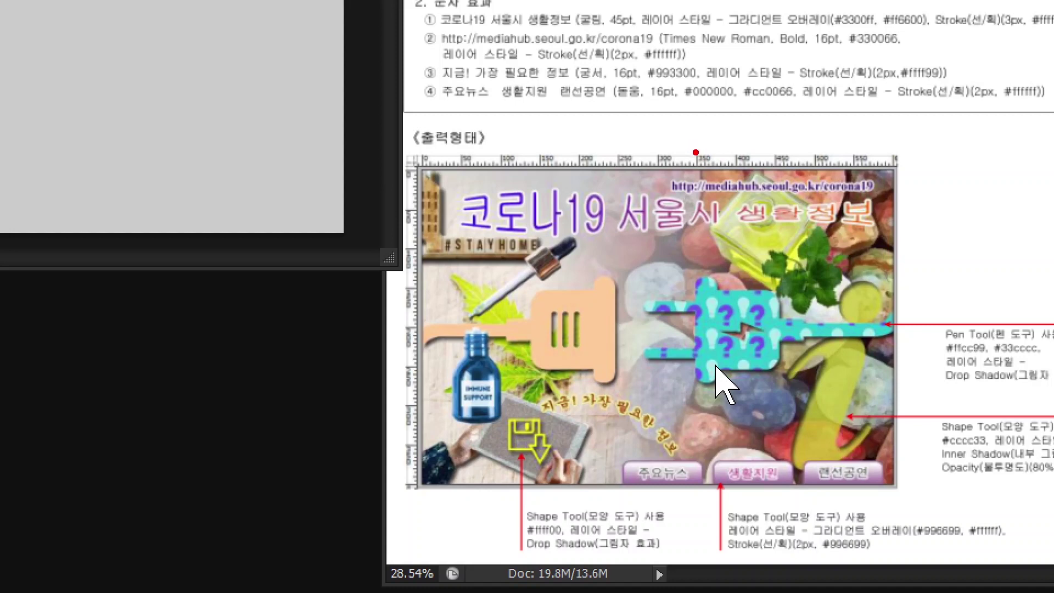
{"action": "left_click_drag", "start_coordinate": [696, 152], "coordinate": [695, 88]}
{"action": "mouse_move", "coordinate": [734, 153]}
{"action": "left_mouse_down"}
{"action": "mouse_move", "coordinate": [733, 86]}
{"action": "mouse_move", "coordinate": [733, 154]}
{"action": "left_mouse_up"}
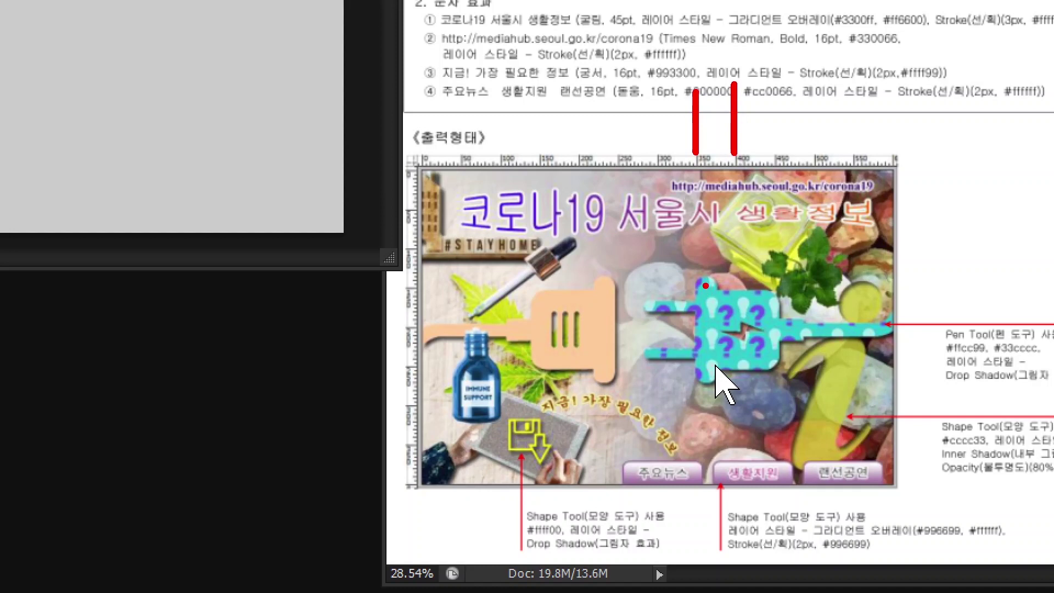
{"action": "mouse_move", "coordinate": [705, 286]}
{"action": "left_mouse_down"}
{"action": "mouse_move", "coordinate": [705, 345]}
{"action": "mouse_move", "coordinate": [705, 284]}
{"action": "mouse_move", "coordinate": [727, 343]}
{"action": "mouse_move", "coordinate": [727, 283]}
{"action": "left_mouse_up"}
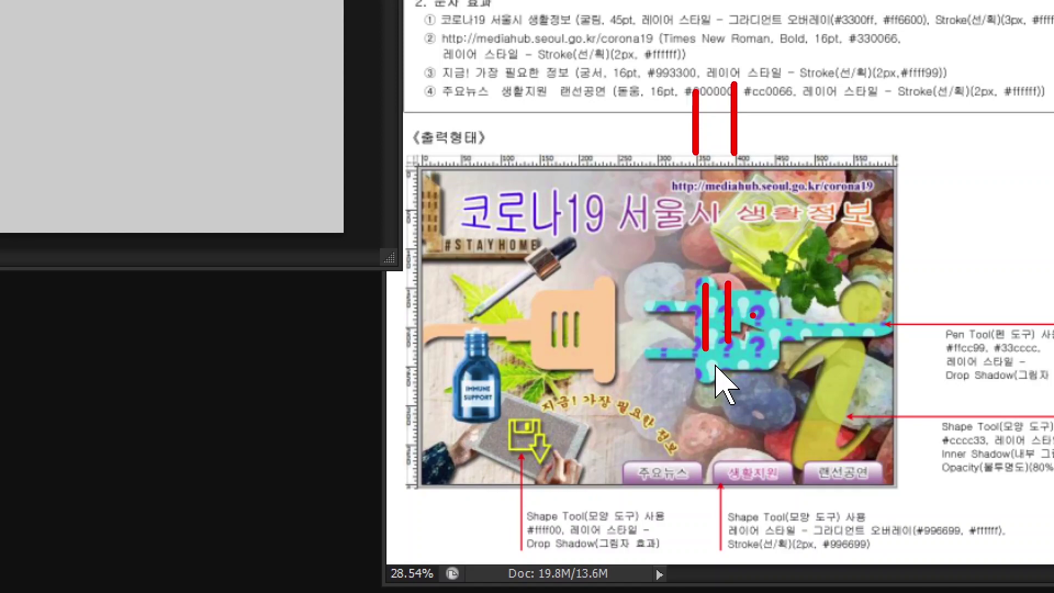
{"action": "key", "text": "Escape"}
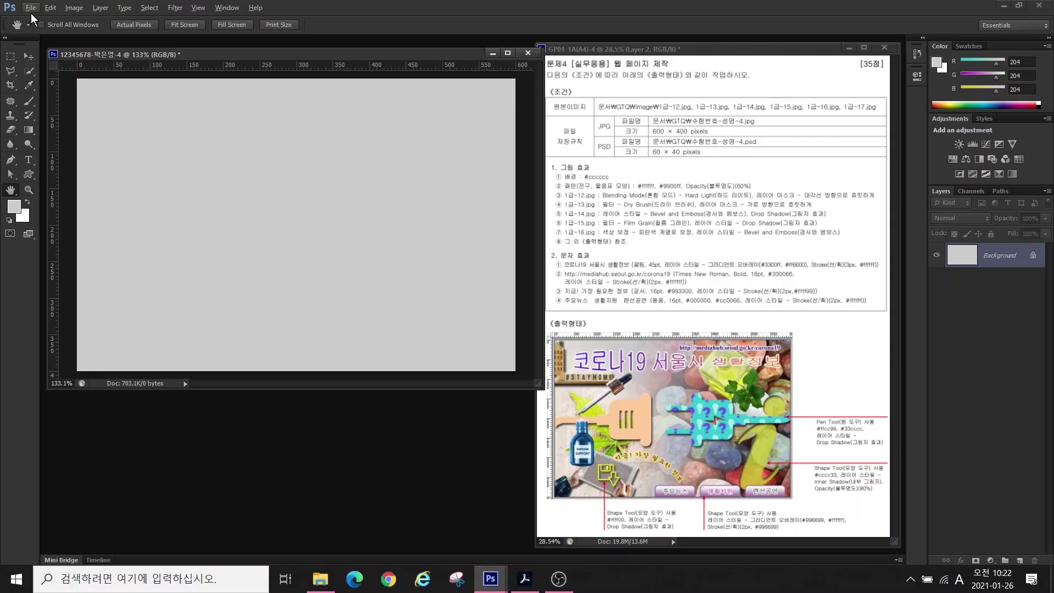
- Create a new 40×40 px document and enlarge it to fill the workspace
{"action": "left_click", "coordinate": [31, 8]}
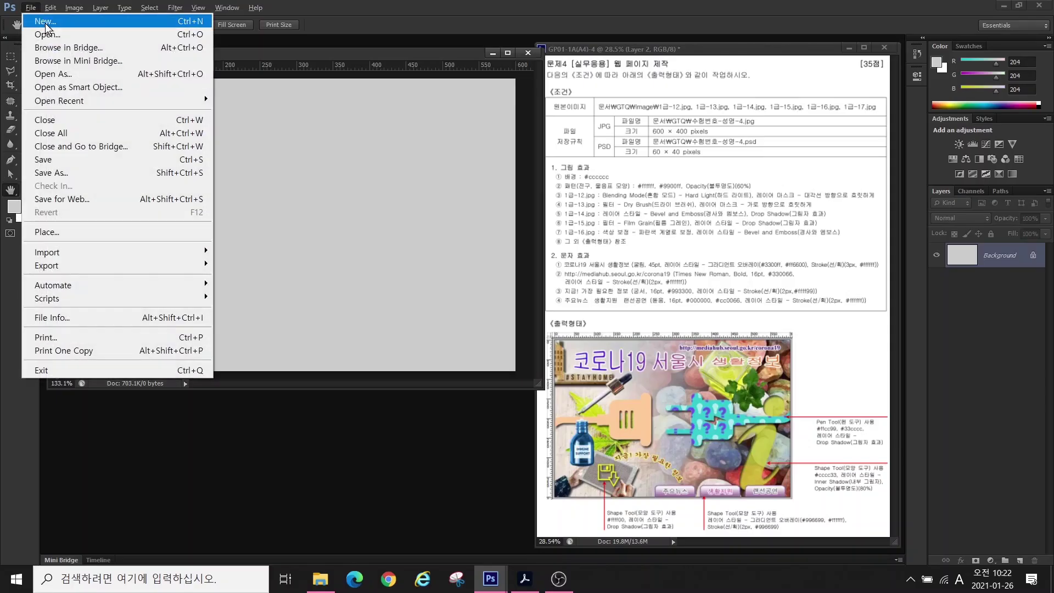
{"action": "left_click", "coordinate": [44, 22]}
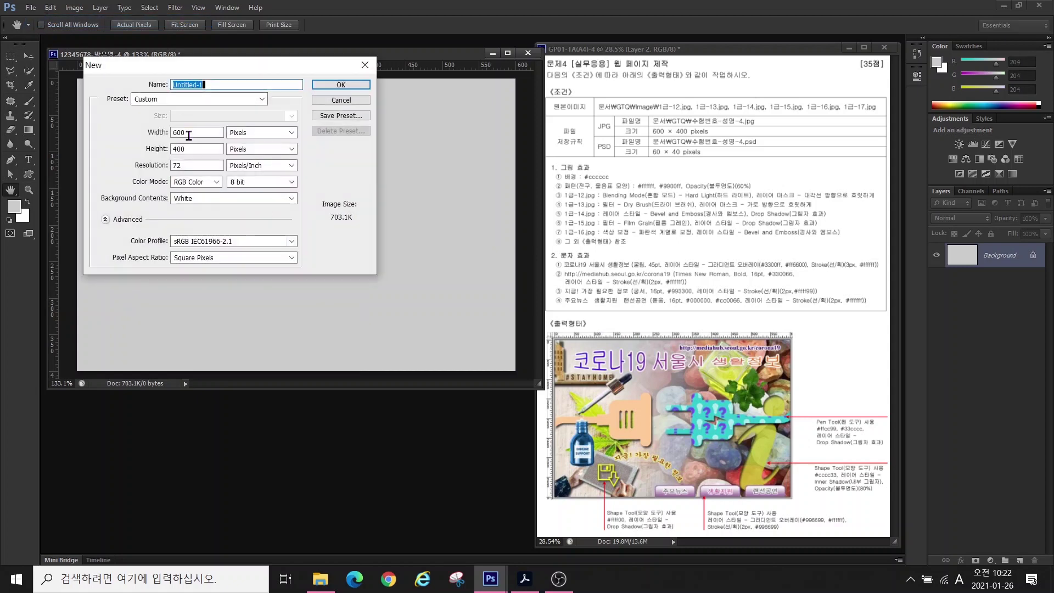
{"action": "double_click", "coordinate": [188, 132]}
{"action": "type", "text": "40"}
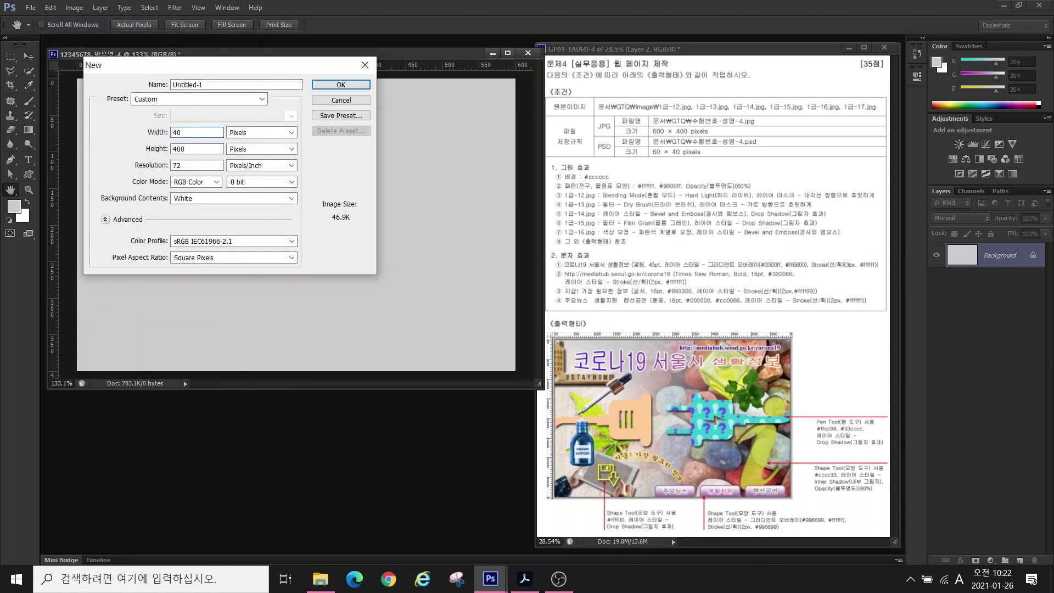
{"action": "key", "text": "Tab"}
{"action": "type", "text": "40"}
{"action": "left_click", "coordinate": [340, 84]}
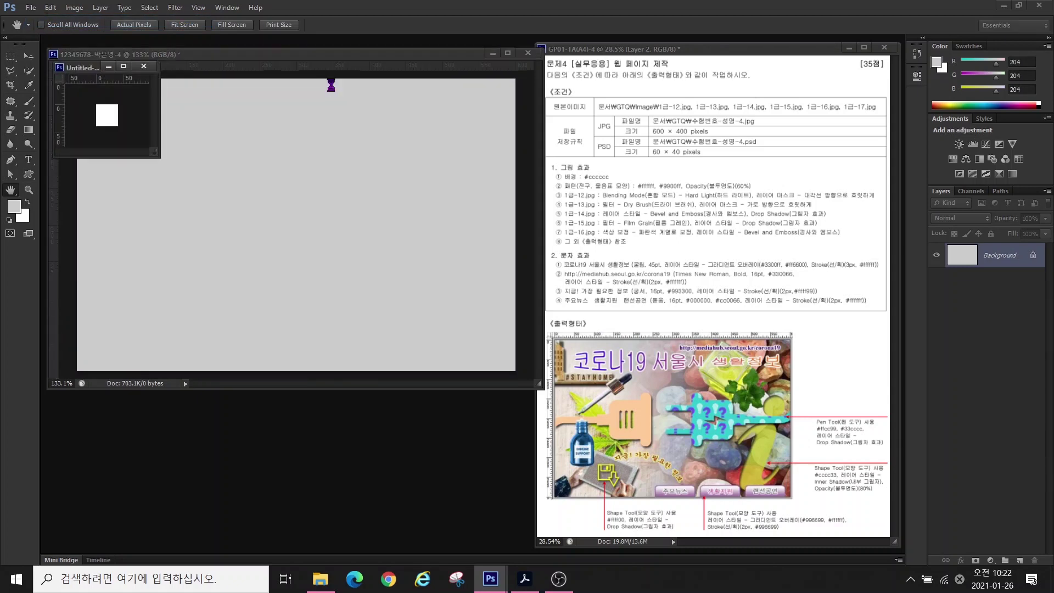
{"action": "left_click_drag", "start_coordinate": [82, 67], "coordinate": [160, 113]}
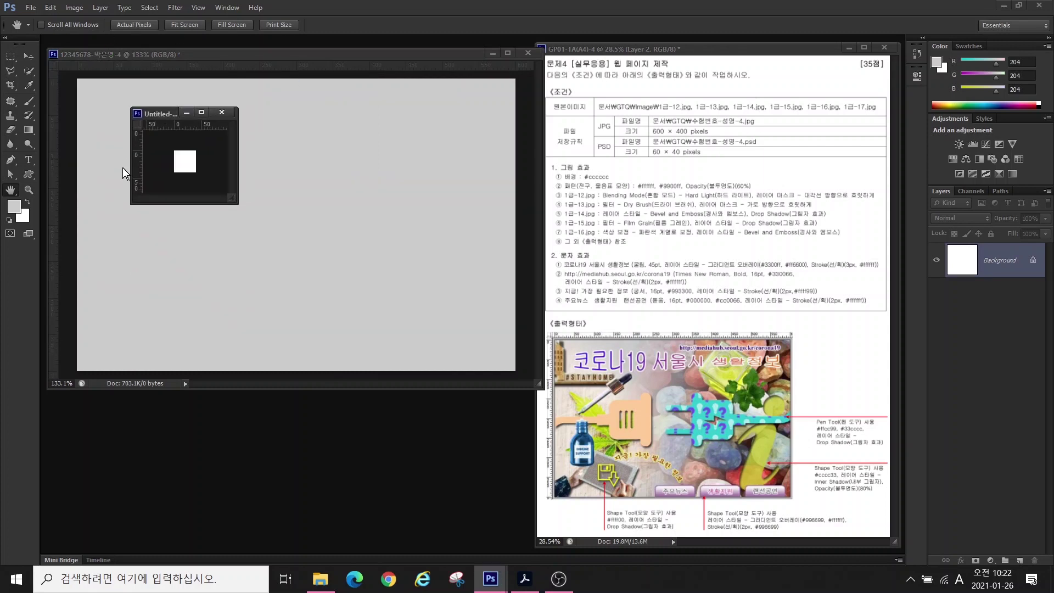
{"action": "double_click", "coordinate": [10, 190]}
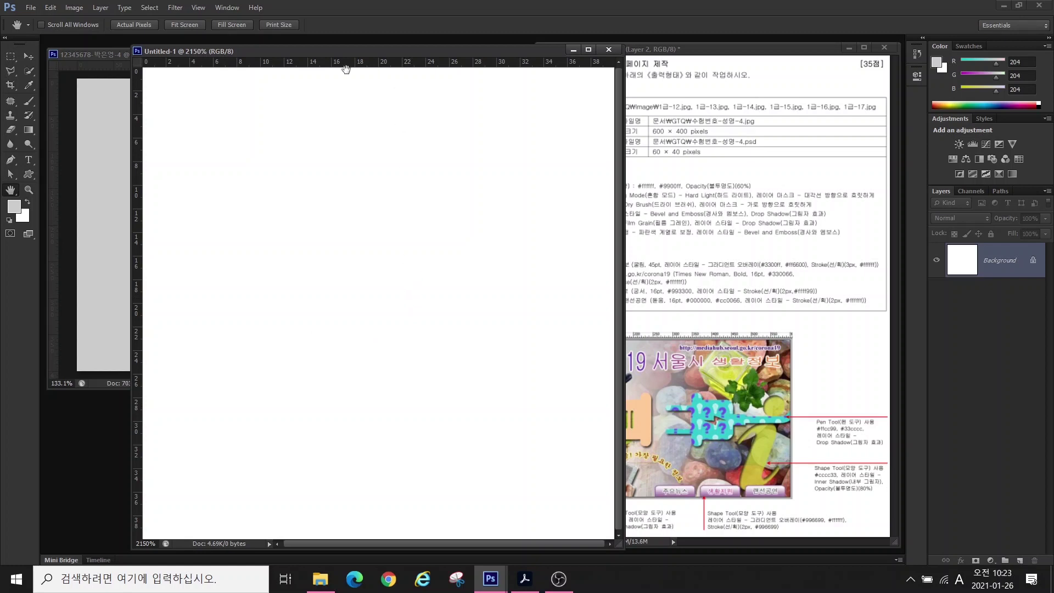
- Draw the lightbulb custom shape on the small canvas and shift it toward the centre
{"action": "left_click", "coordinate": [24, 174]}
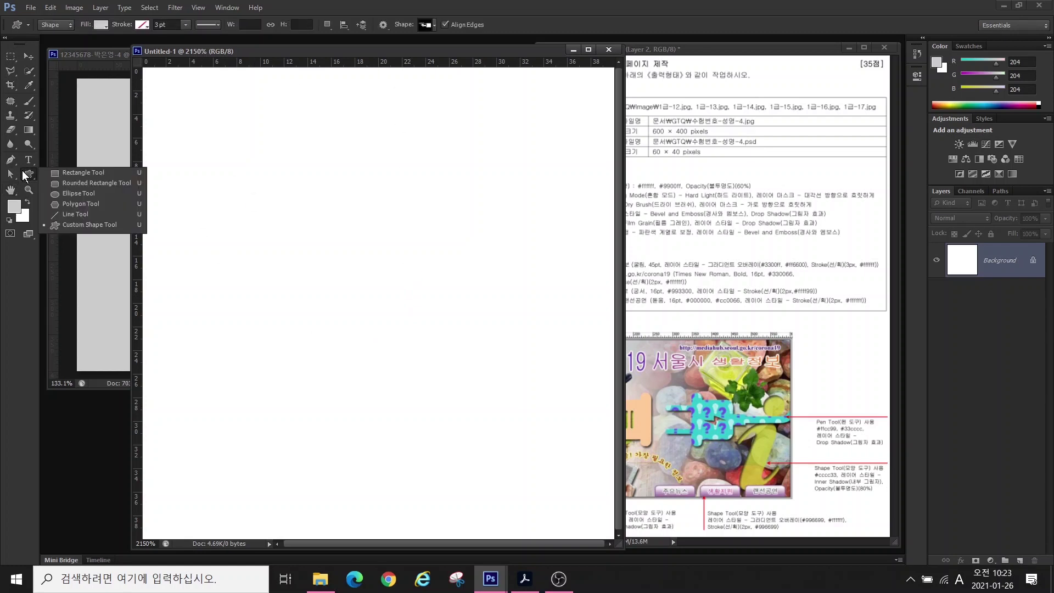
{"action": "left_click", "coordinate": [433, 25]}
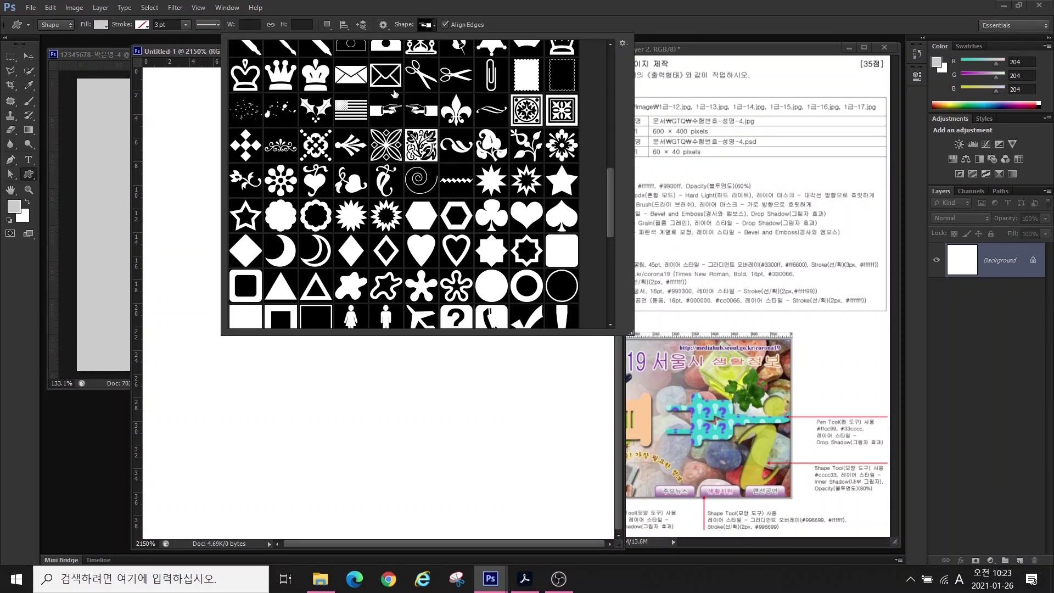
{"action": "scroll", "coordinate": [602, 246], "scroll_direction": "down", "scroll_amount": 3}
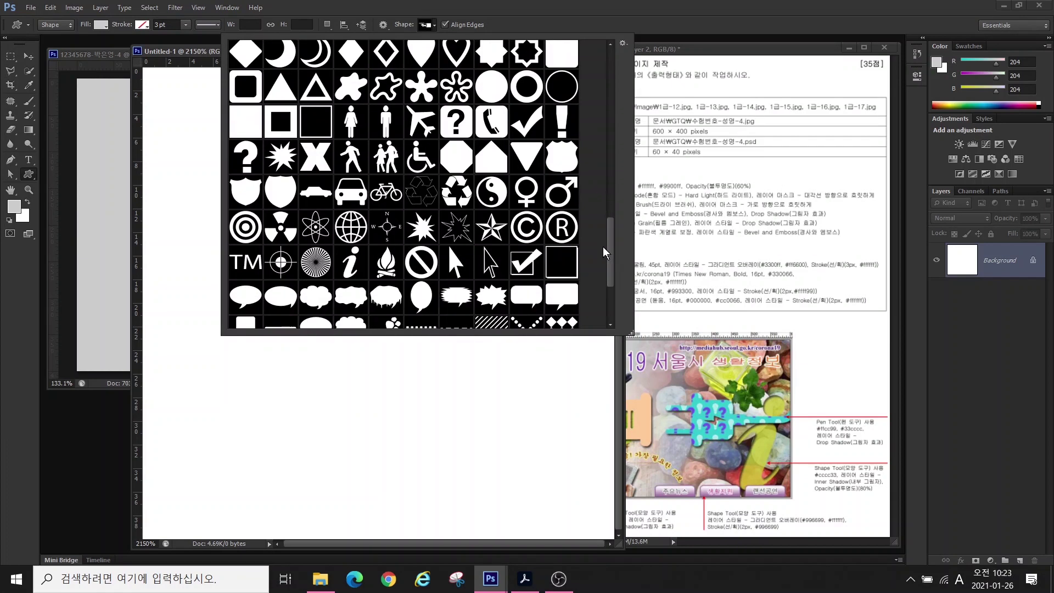
{"action": "scroll", "coordinate": [603, 118], "scroll_direction": "up", "scroll_amount": 5}
{"action": "double_click", "coordinate": [561, 119]}
{"action": "left_click_drag", "start_coordinate": [165, 114], "coordinate": [373, 440]}
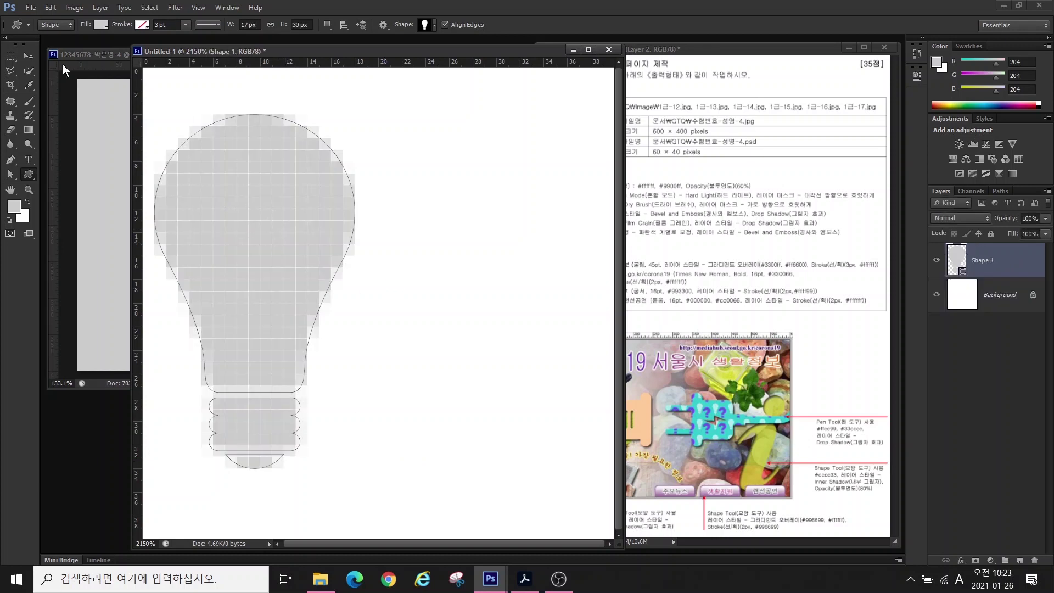
{"action": "left_click", "coordinate": [35, 54]}
{"action": "left_click_drag", "start_coordinate": [239, 203], "coordinate": [261, 203]}
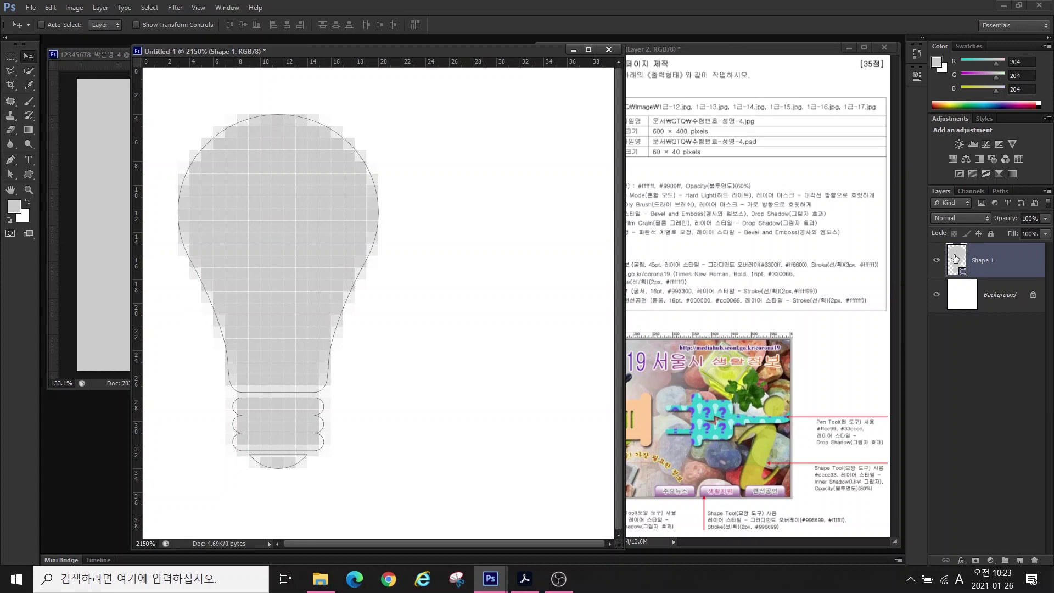
- Fill the bulb shape white (#ffffff) and hide the Background layer
{"action": "double_click", "coordinate": [954, 258]}
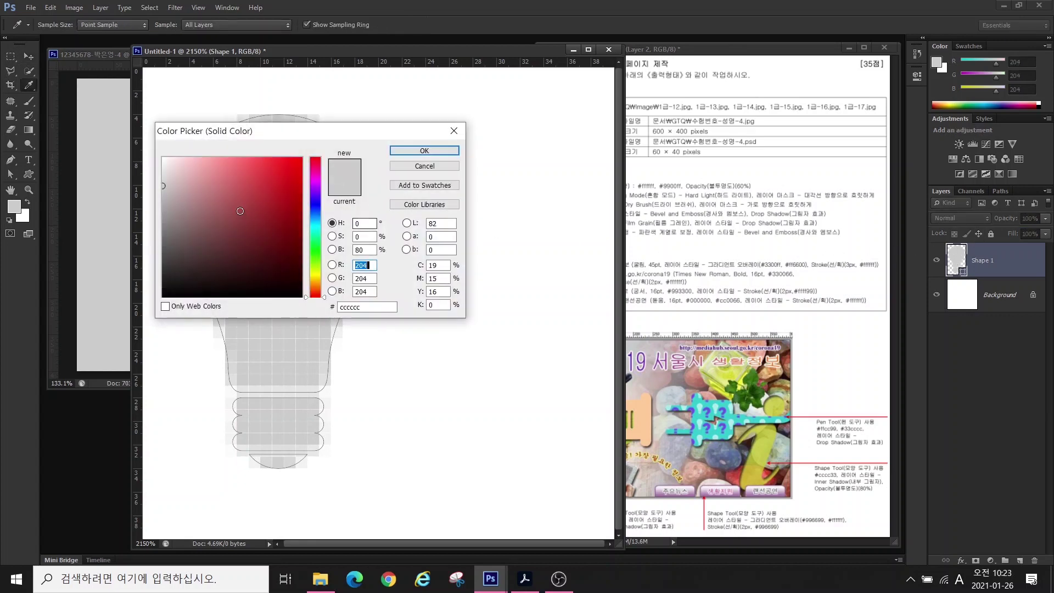
{"action": "left_click_drag", "start_coordinate": [163, 185], "coordinate": [163, 157]}
{"action": "left_click", "coordinate": [396, 150]}
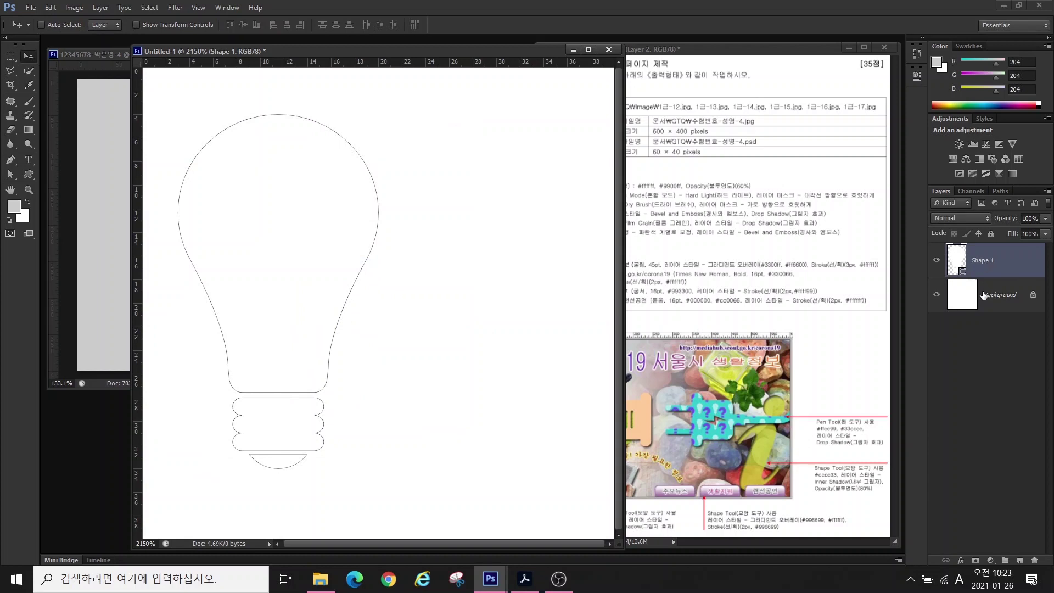
{"action": "left_click", "coordinate": [1009, 302]}
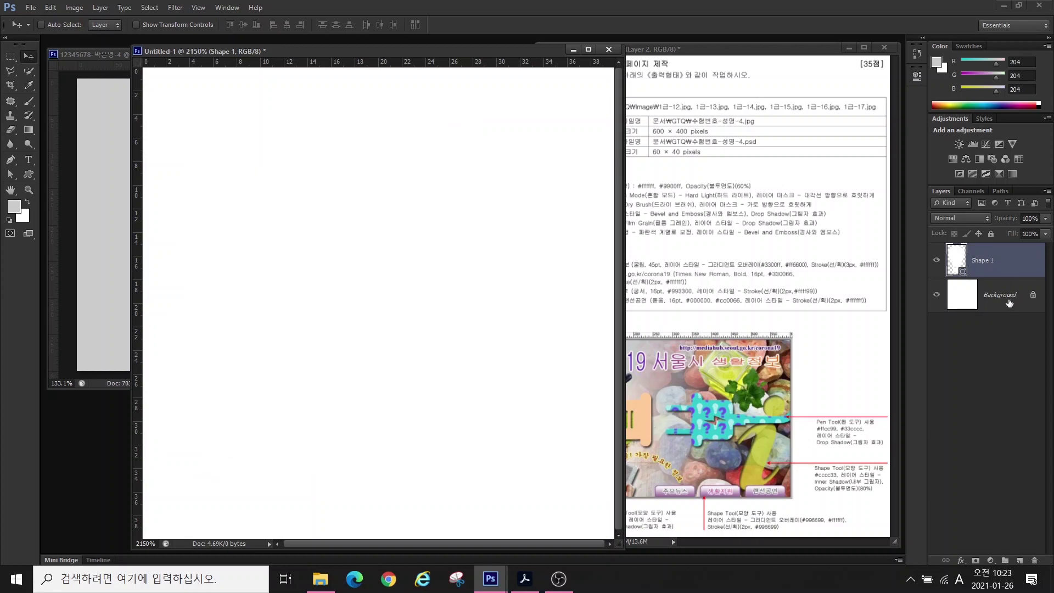
{"action": "left_click", "coordinate": [937, 295]}
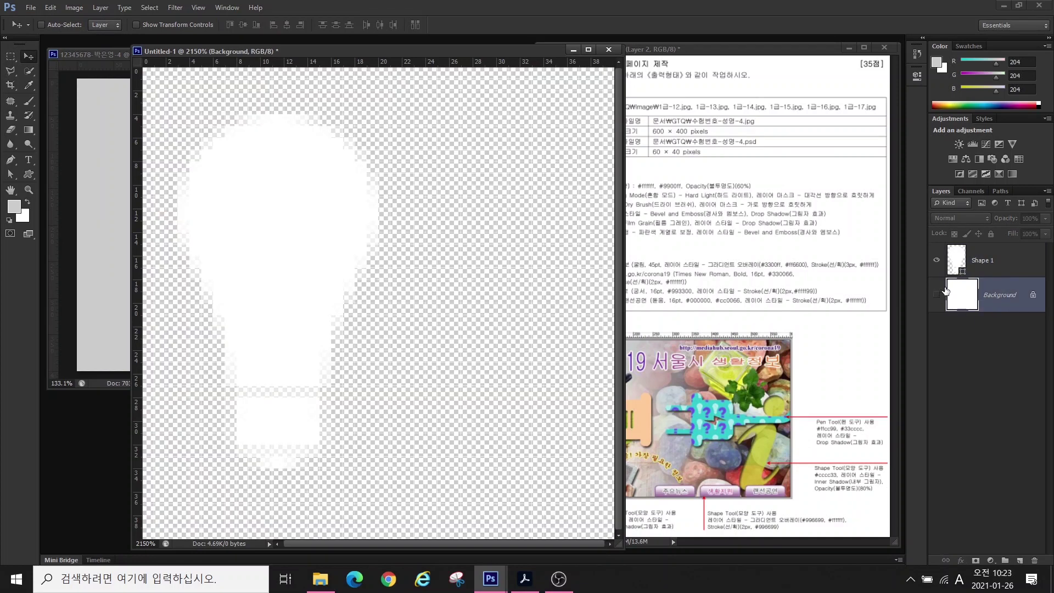
- Draw a question-mark custom shape to the right of the bulb
{"action": "left_click", "coordinate": [1004, 262]}
{"action": "key", "text": "u"}
{"action": "left_click", "coordinate": [424, 24]}
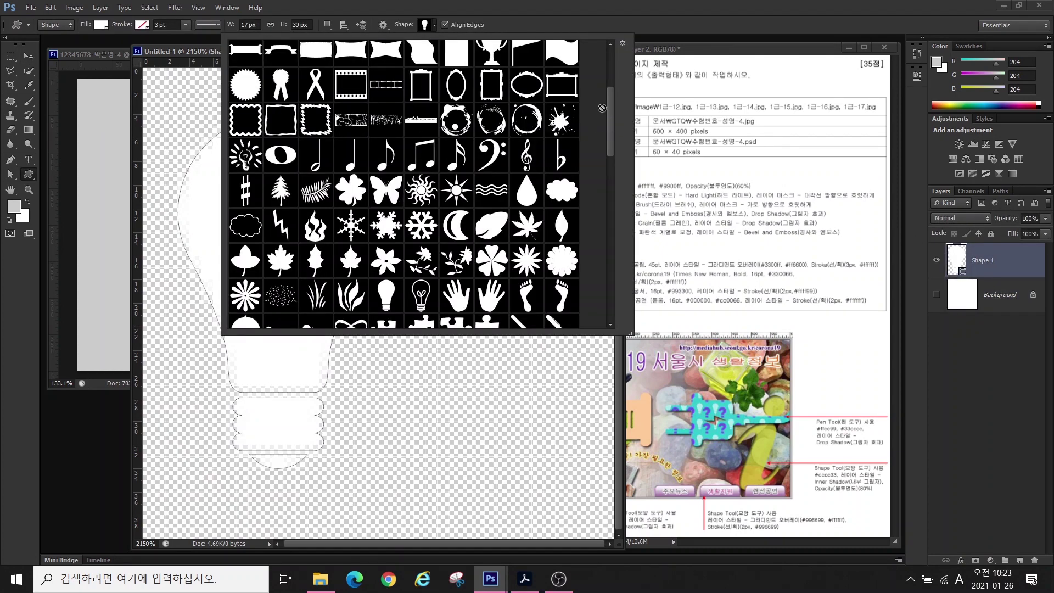
{"action": "left_click_drag", "start_coordinate": [609, 110], "coordinate": [615, 251]}
{"action": "double_click", "coordinate": [245, 234]}
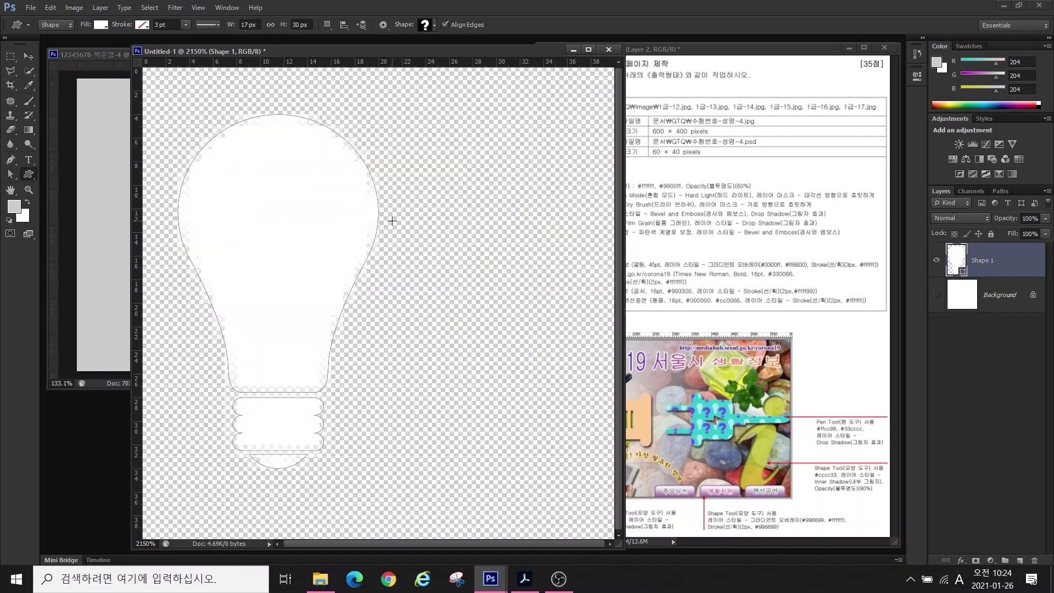
{"action": "left_click_drag", "start_coordinate": [390, 209], "coordinate": [612, 516]}
- Fill the question mark with #9900ff and nudge it slightly left and down
{"action": "double_click", "coordinate": [963, 258]}
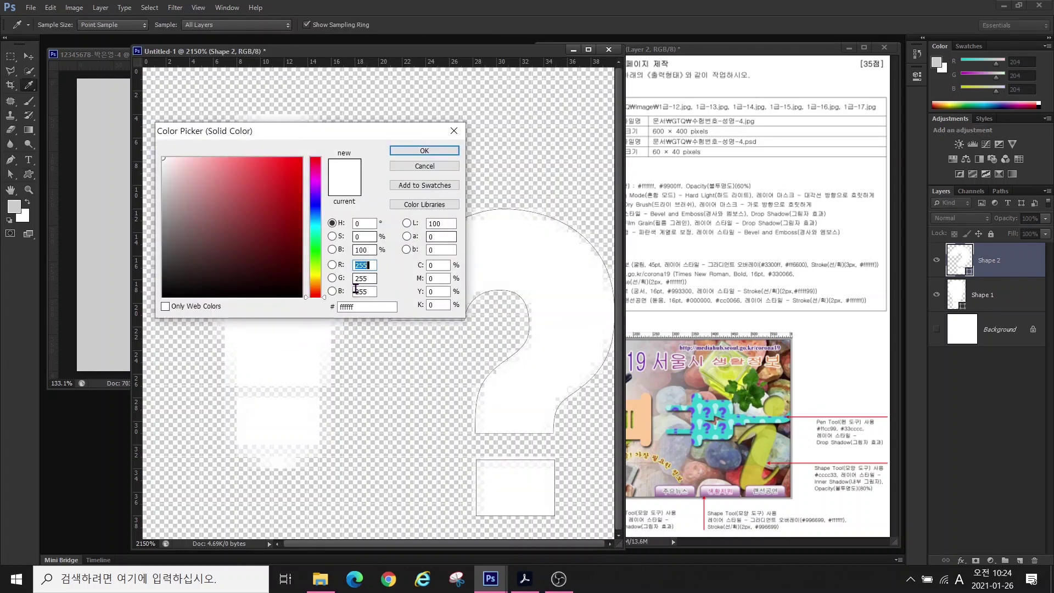
{"action": "double_click", "coordinate": [364, 306]}
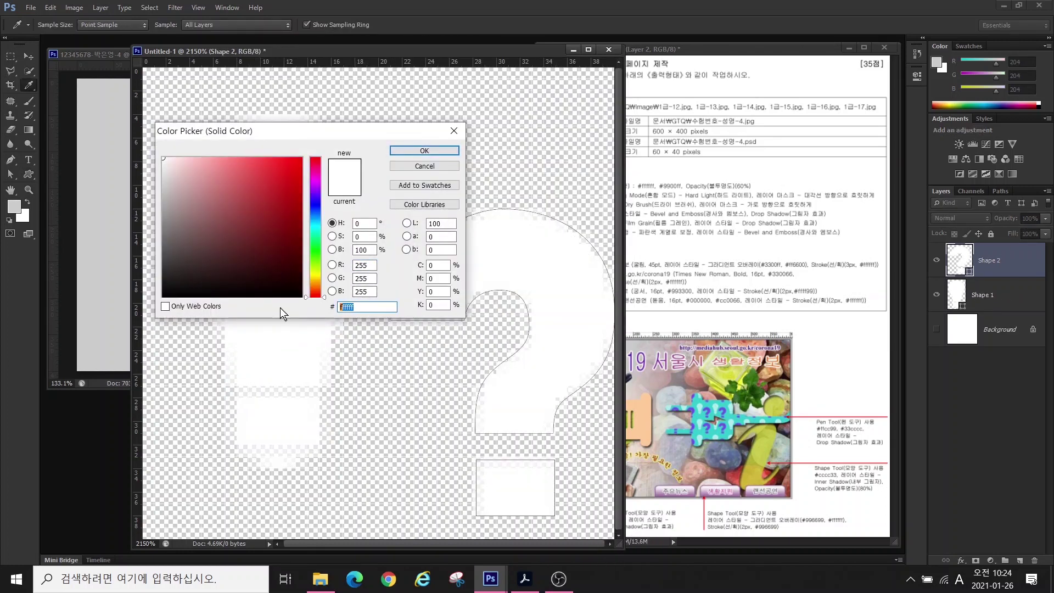
{"action": "type", "text": "9900ff"}
{"action": "key", "text": "Return"}
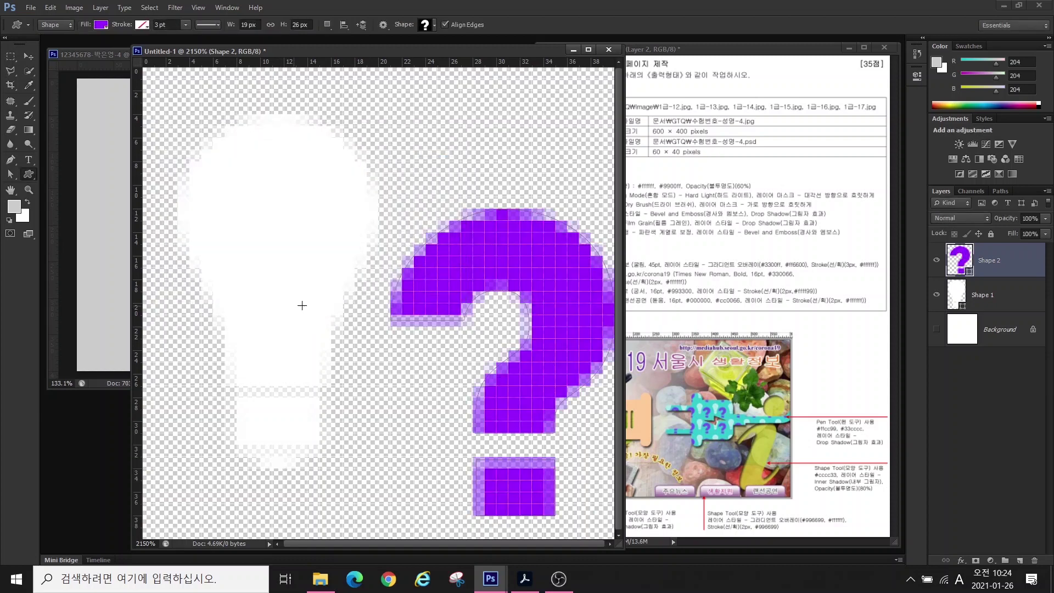
{"action": "key", "text": "v"}
{"action": "key", "text": "Left"}
{"action": "key", "text": "Left"}
{"action": "key", "text": "Down"}
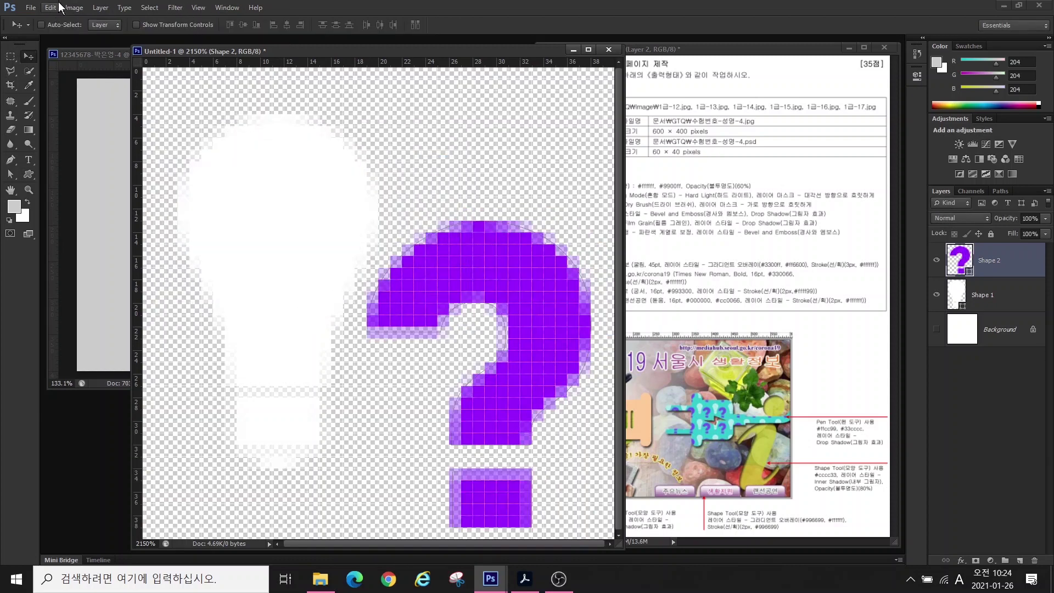
- Define the bulb and question mark as pattern 'ㅍ국 물음표 모양', then close Untitled-1
{"action": "left_click", "coordinate": [50, 8]}
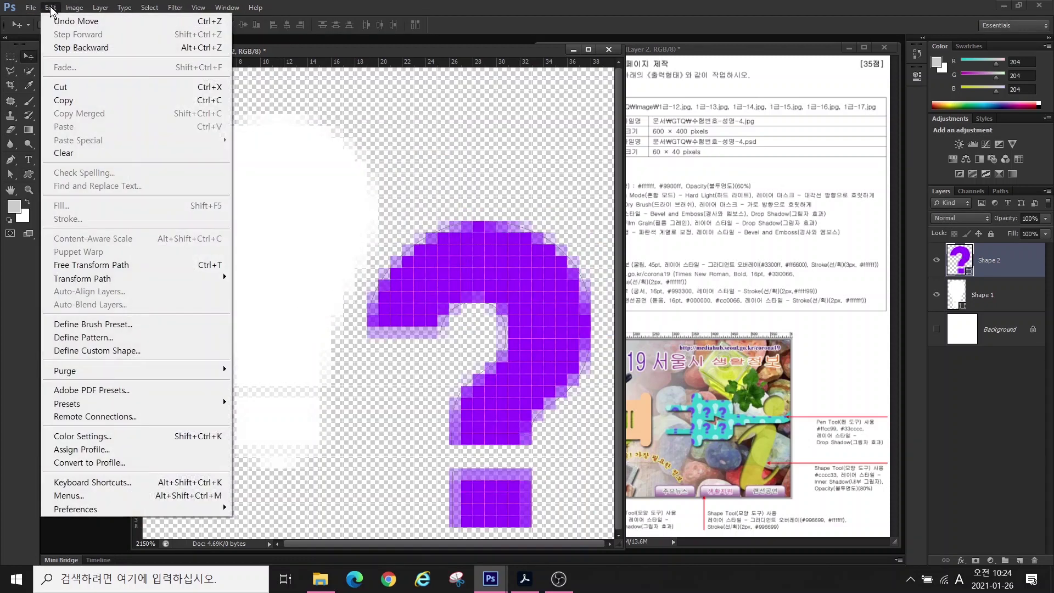
{"action": "left_click", "coordinate": [97, 337]}
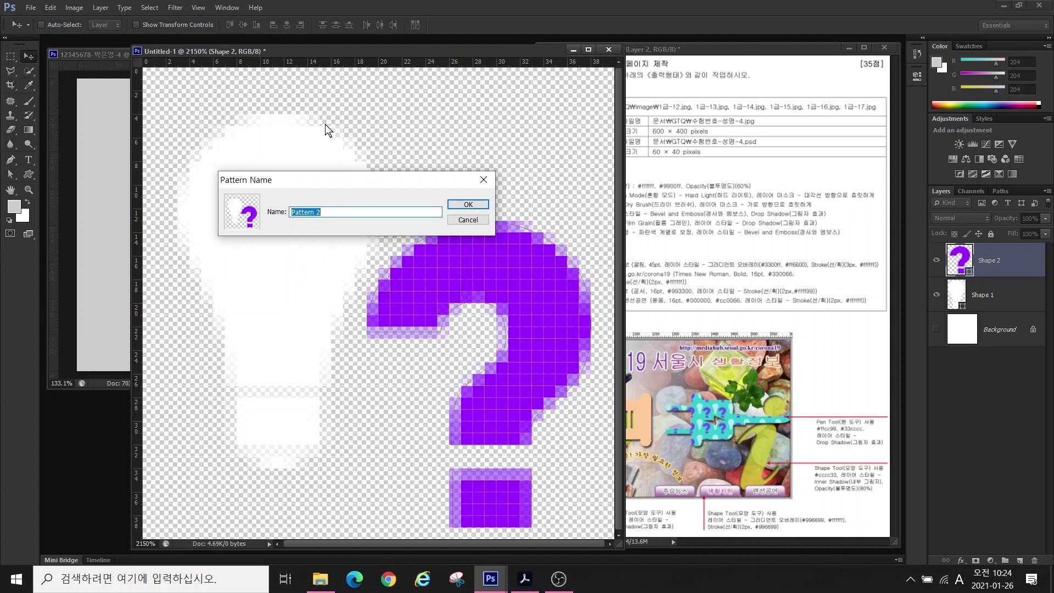
{"action": "key", "text": "BackSpace"}
{"action": "key", "text": "Hangul"}
{"action": "type", "text": "ㅍ국 물음표 모양"}
{"action": "key", "text": "Return"}
{"action": "key", "text": "Return"}
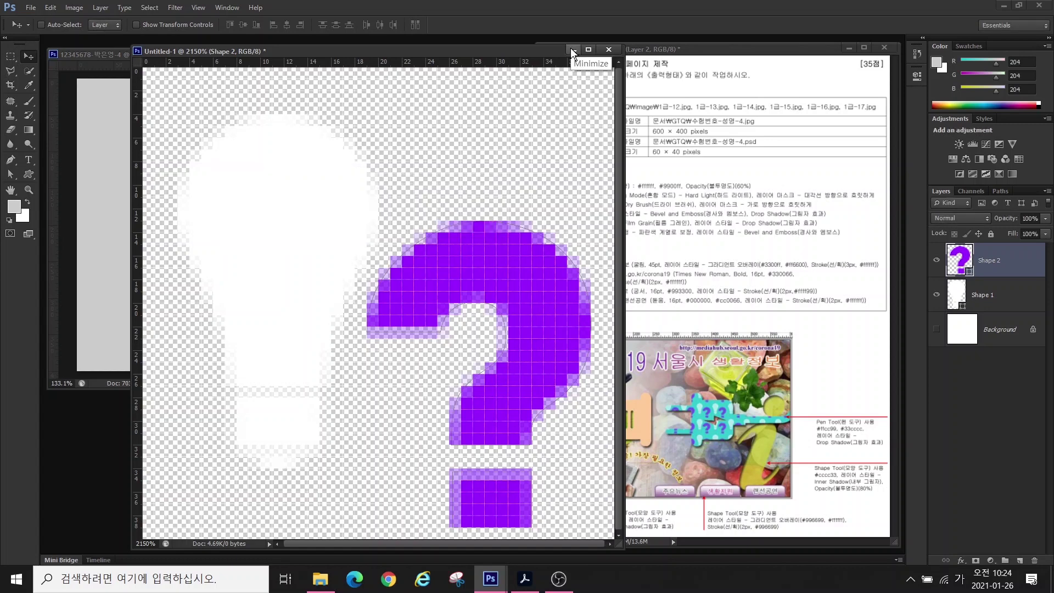
{"action": "left_click", "coordinate": [609, 50]}
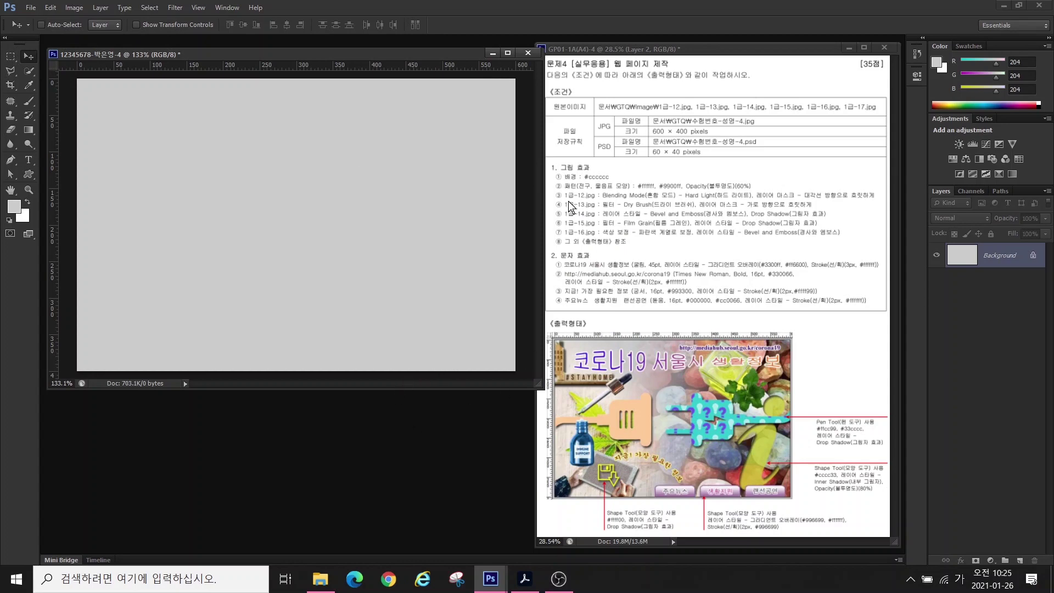
- Open 1급-12.jpg from the Documents > GTQ > image folder
{"action": "double_click", "coordinate": [317, 417]}
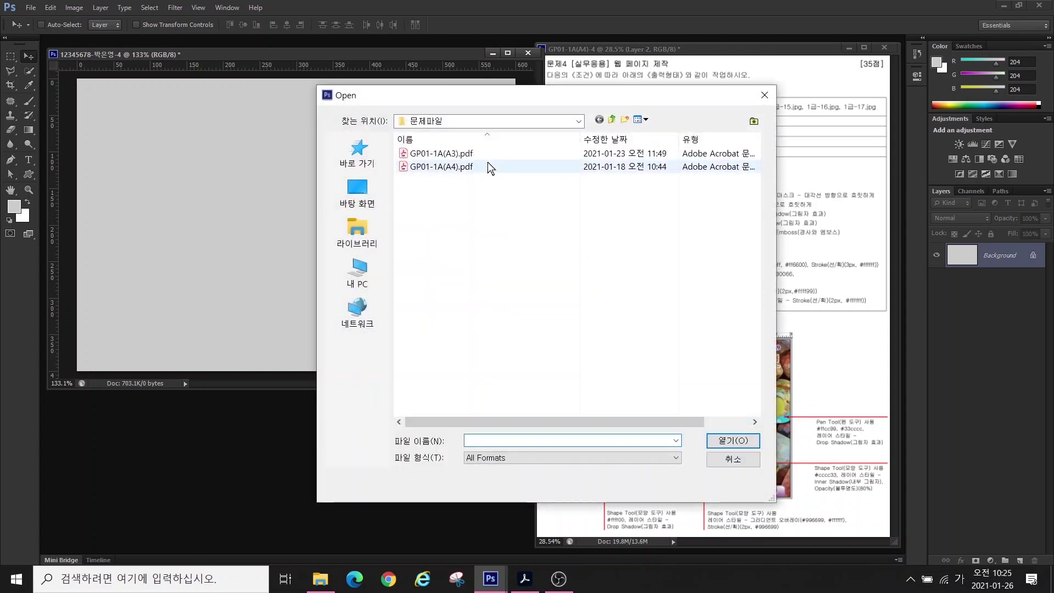
{"action": "left_click", "coordinate": [364, 217]}
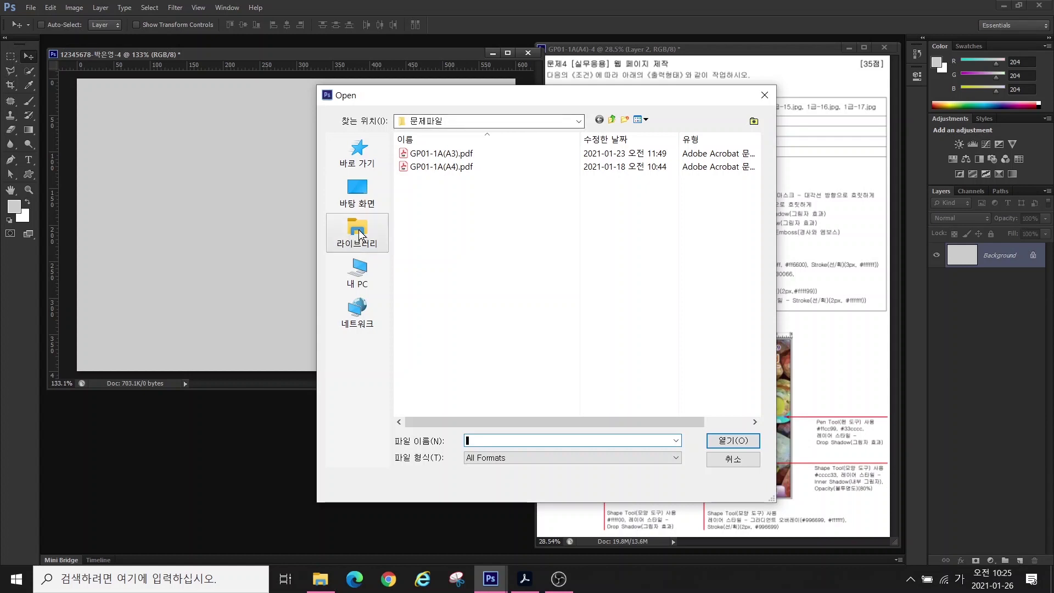
{"action": "double_click", "coordinate": [446, 147]}
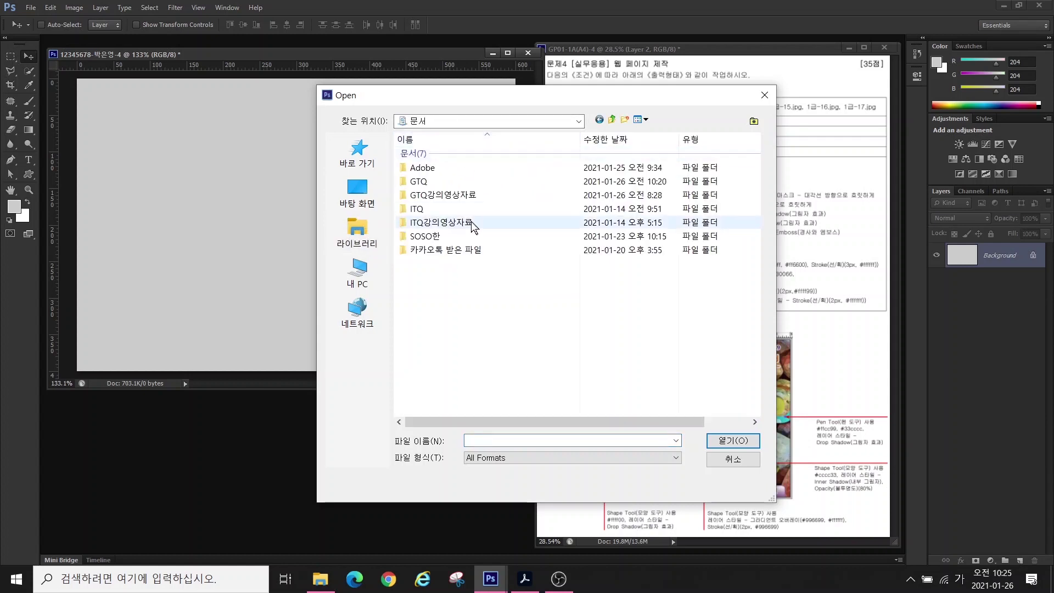
{"action": "double_click", "coordinate": [426, 185]}
{"action": "double_click", "coordinate": [422, 156]}
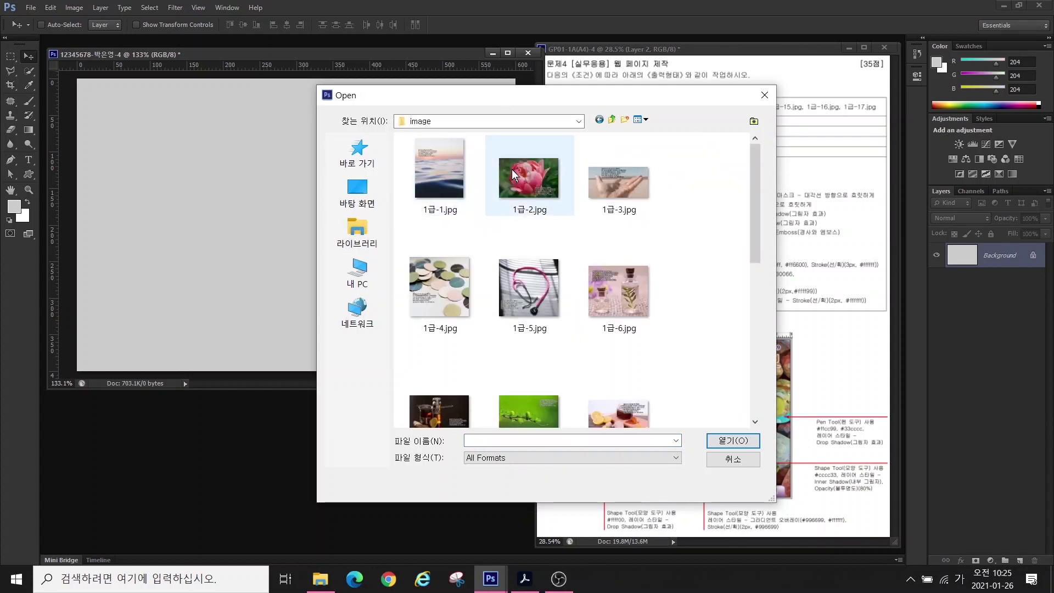
{"action": "scroll", "coordinate": [549, 288], "scroll_direction": "down", "scroll_amount": 5}
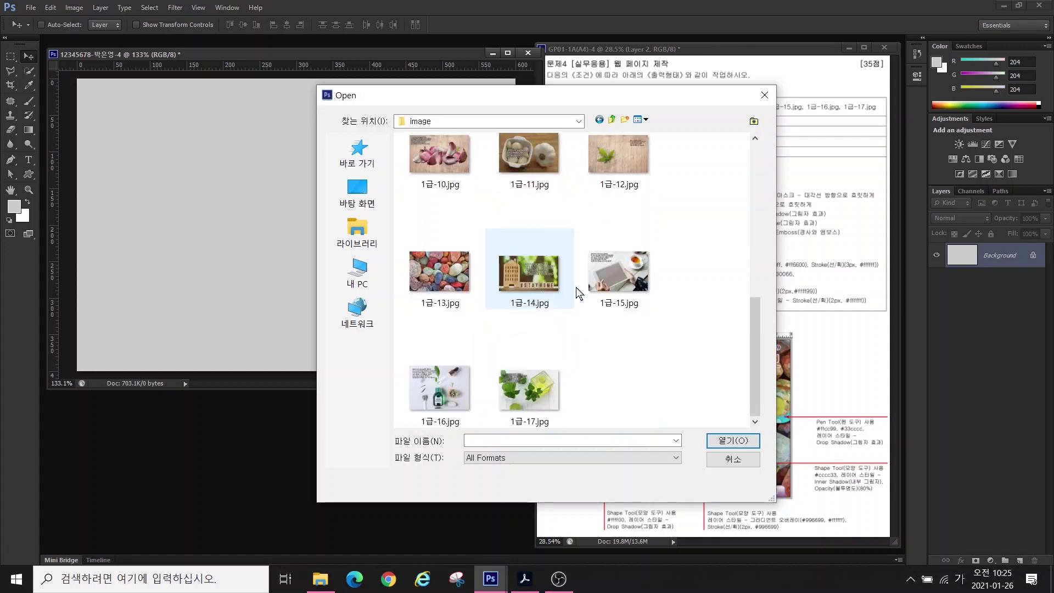
{"action": "left_click", "coordinate": [615, 170]}
{"action": "left_click", "coordinate": [733, 440]}
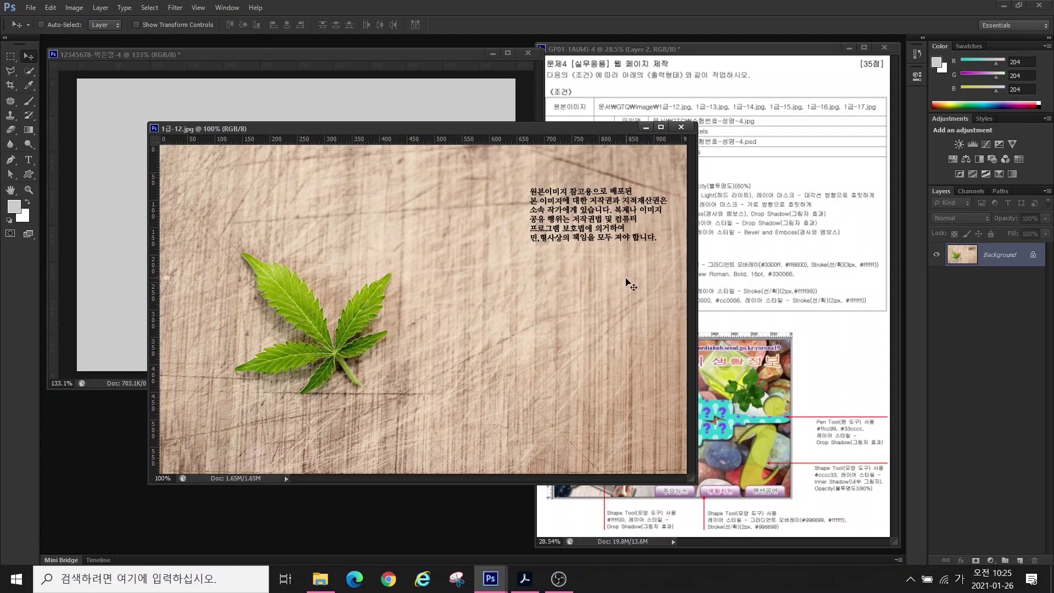
- Resize the wood-leaf photo to 400 px high in Image Size
{"action": "left_click_drag", "start_coordinate": [465, 129], "coordinate": [282, 153]}
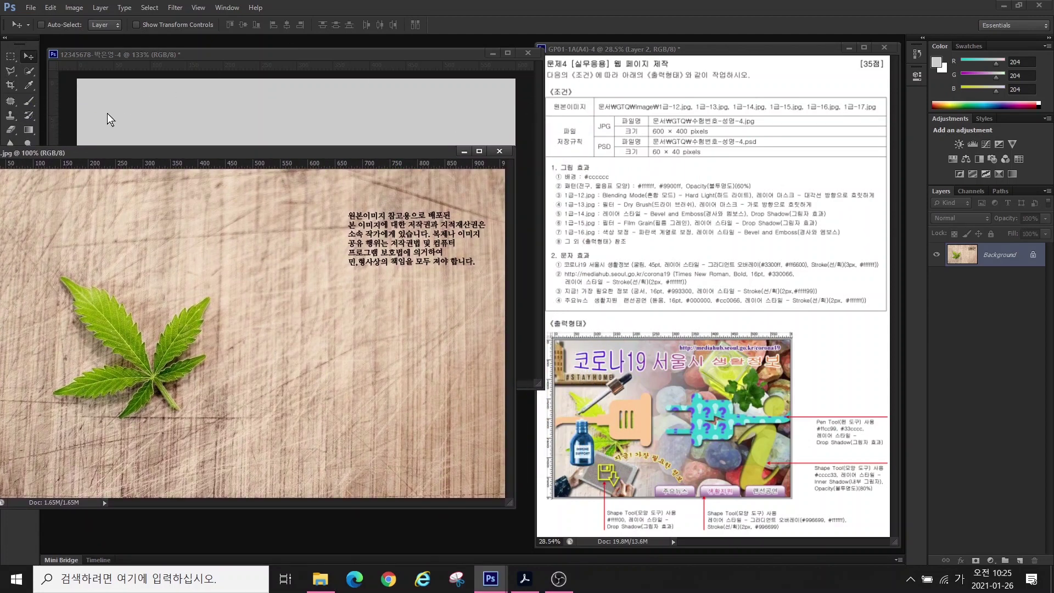
{"action": "left_click_drag", "start_coordinate": [105, 148], "coordinate": [232, 150]}
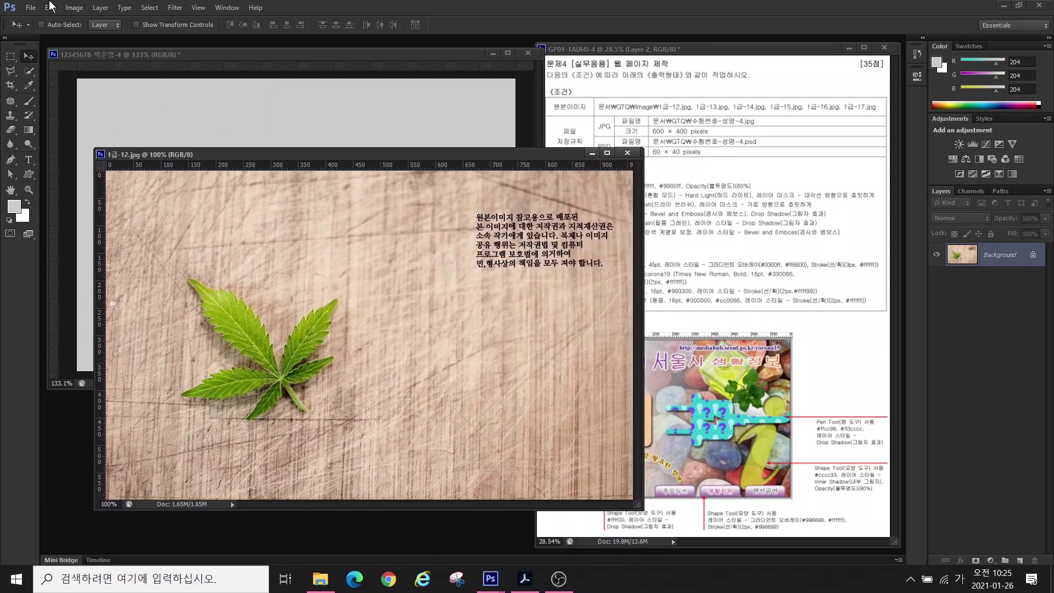
{"action": "left_click", "coordinate": [73, 7]}
{"action": "left_click", "coordinate": [99, 106]}
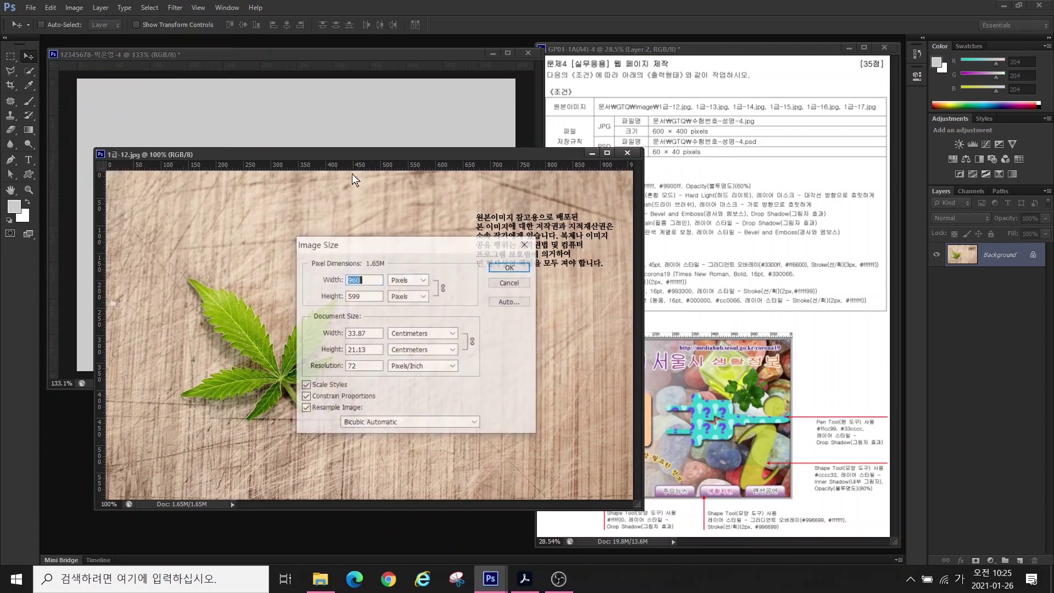
{"action": "key", "text": "Tab"}
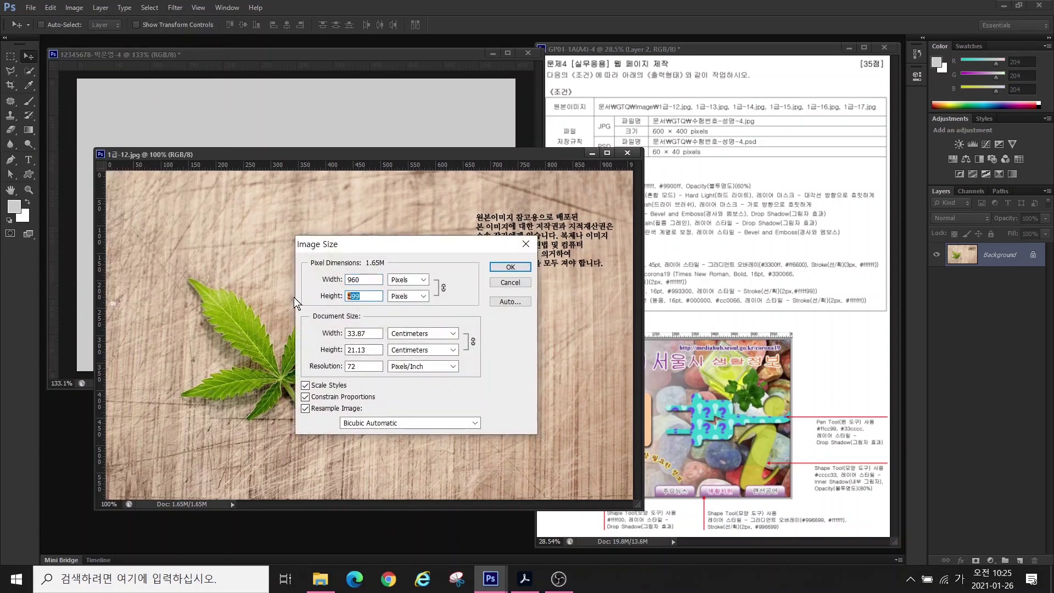
{"action": "type", "text": "400"}
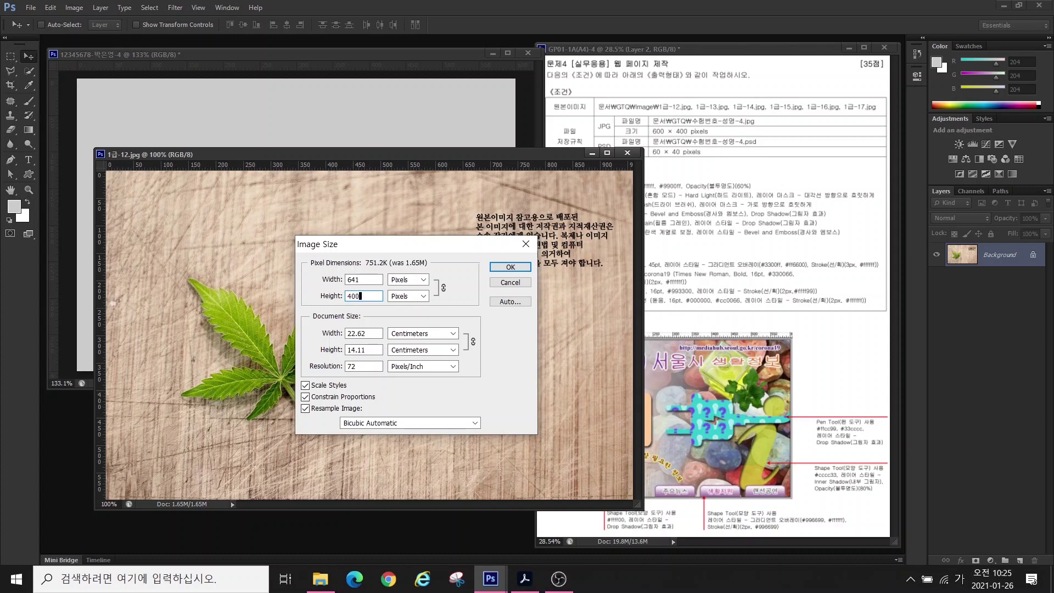
{"action": "key", "text": "Return"}
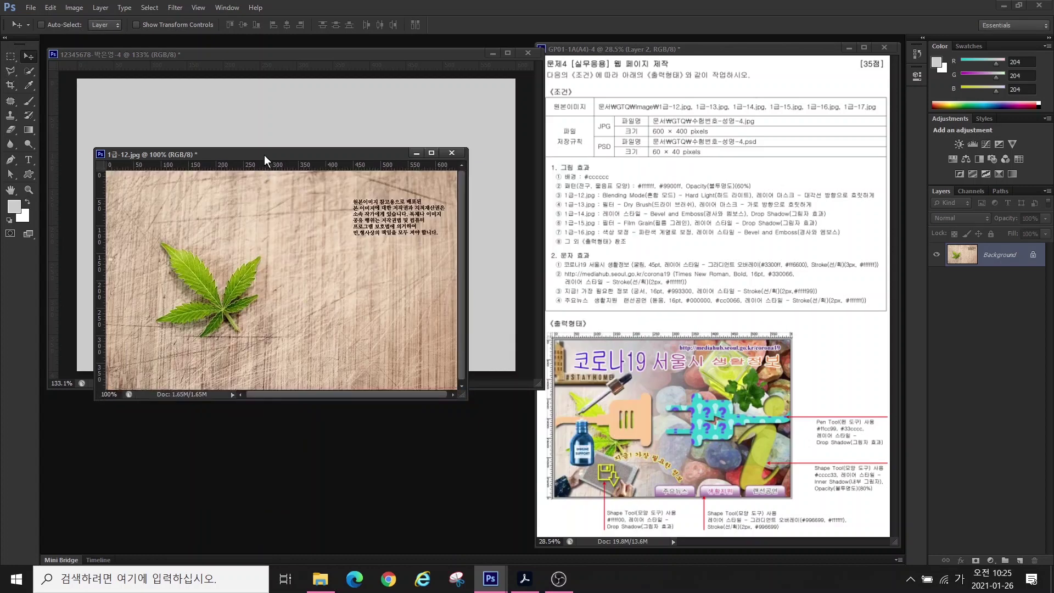
- Drag the photo into the work document, then close 1급-12.jpg without saving
{"action": "left_click_drag", "start_coordinate": [264, 155], "coordinate": [314, 213]}
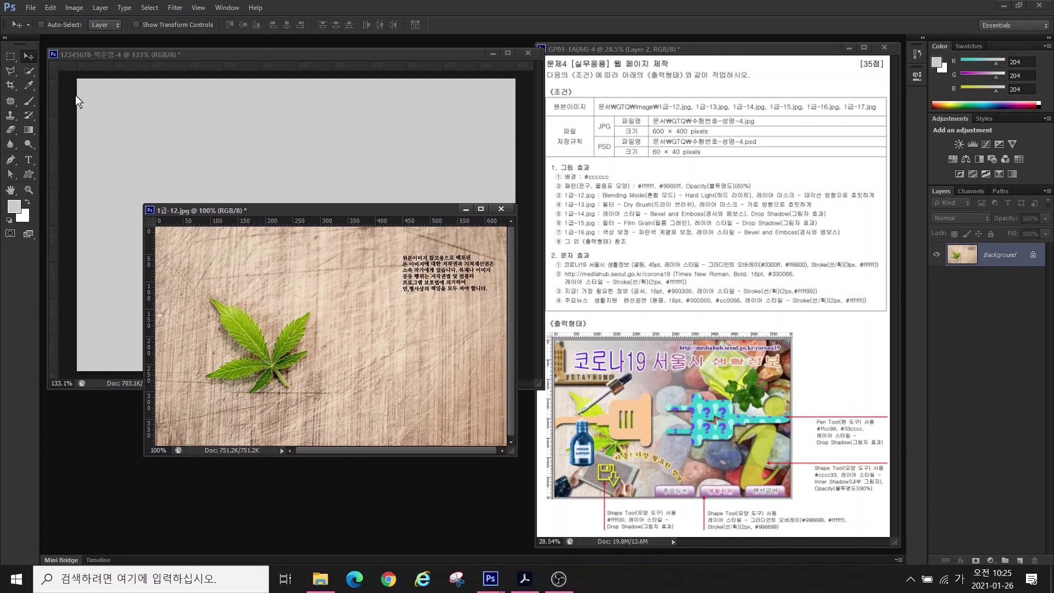
{"action": "left_click_drag", "start_coordinate": [193, 262], "coordinate": [228, 217]}
{"action": "left_click_drag", "start_coordinate": [190, 186], "coordinate": [160, 188]}
{"action": "key", "text": "ctrl+Tab"}
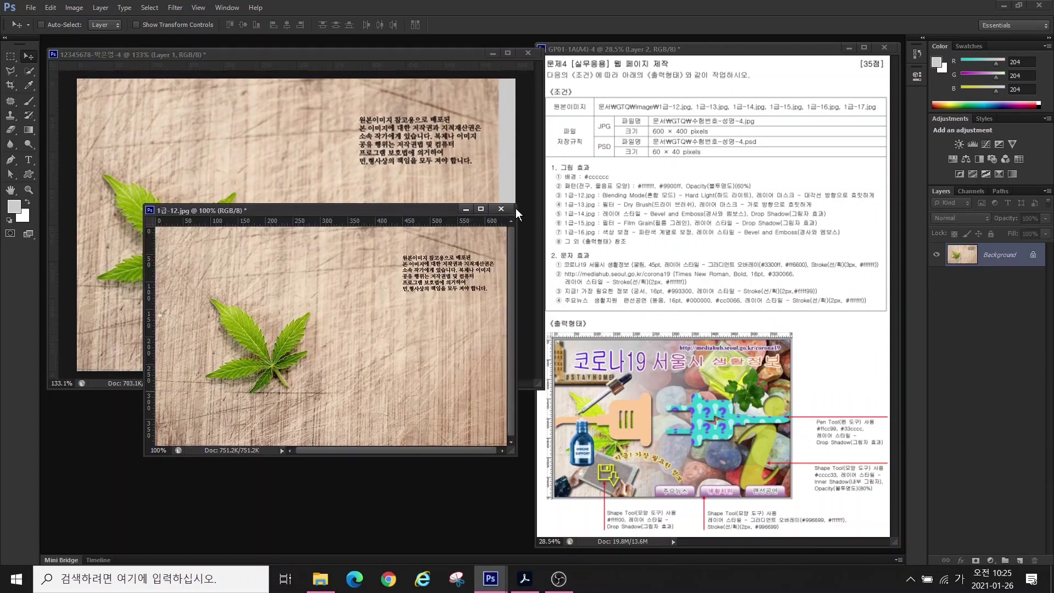
{"action": "key", "text": "ctrl+w"}
{"action": "key", "text": "n"}
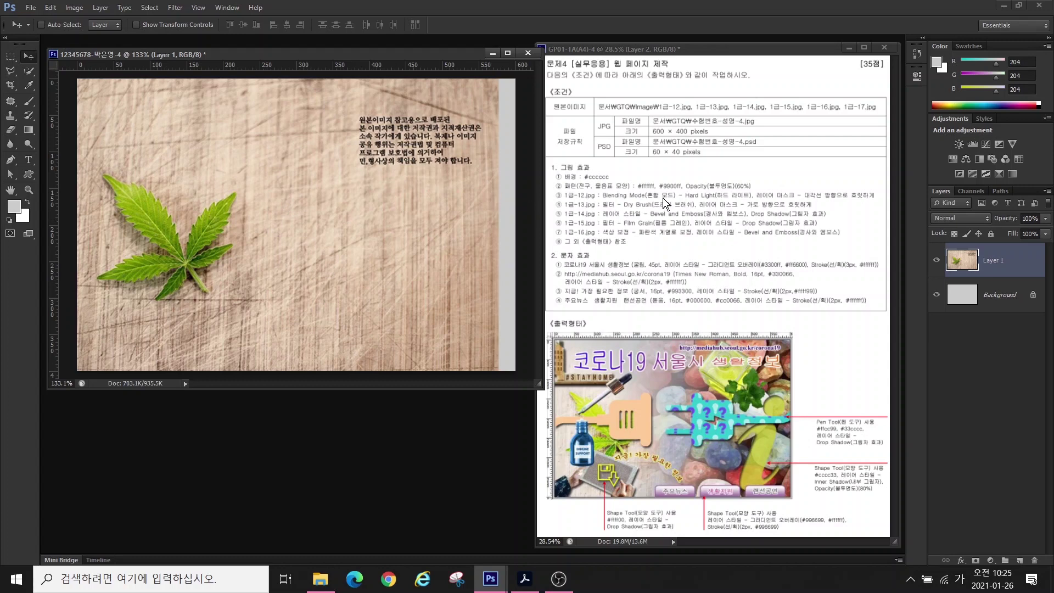
- Rename the photo layer to 1-12 and set its blending mode to Hard Light
{"action": "double_click", "coordinate": [990, 261]}
{"action": "type", "text": "1-12"}
{"action": "key", "text": "Return"}
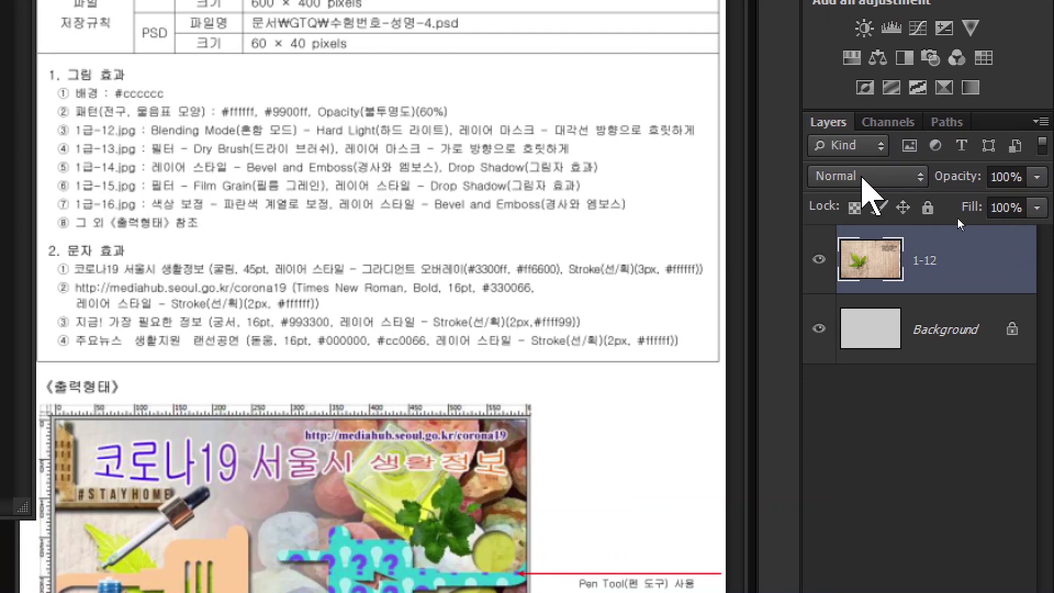
{"action": "left_click", "coordinate": [958, 218]}
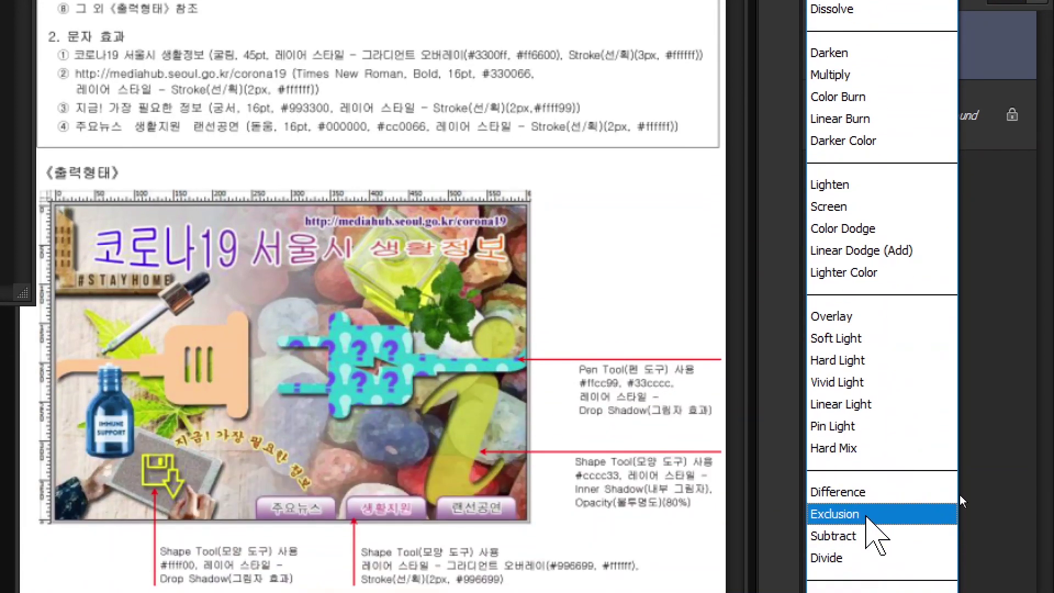
{"action": "left_click", "coordinate": [837, 483]}
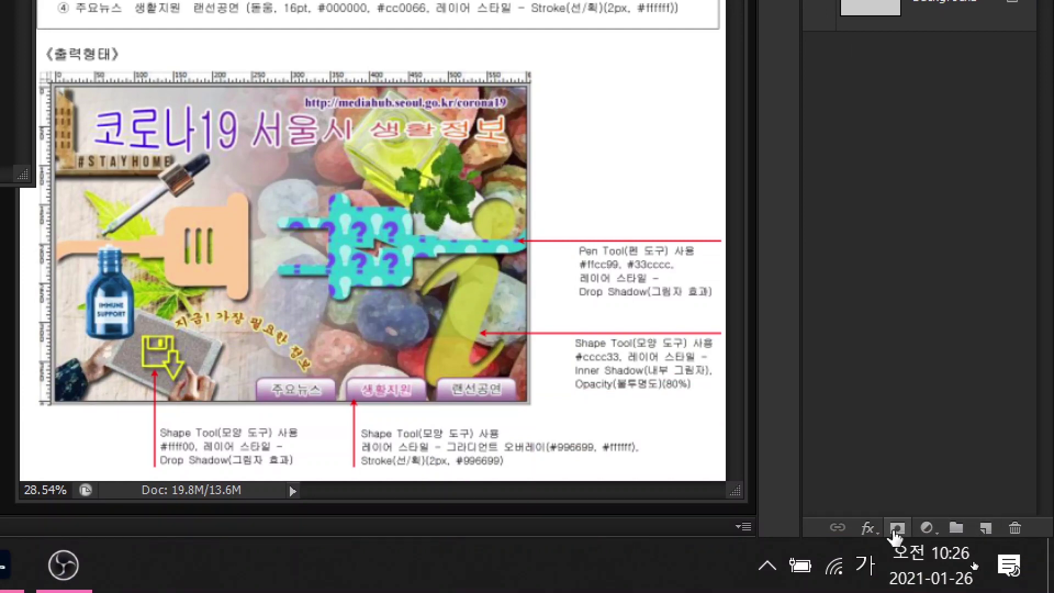
- Add a layer mask and drag a gradient from the leaf toward the upper right
{"action": "left_click", "coordinate": [896, 528]}
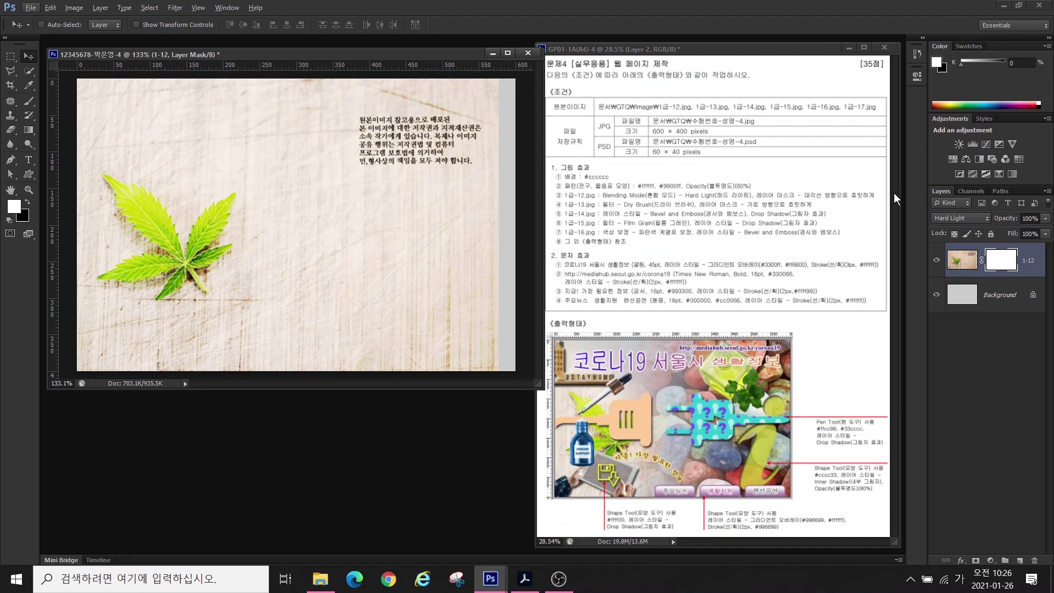
{"action": "left_click", "coordinate": [1001, 264]}
{"action": "left_click", "coordinate": [30, 131]}
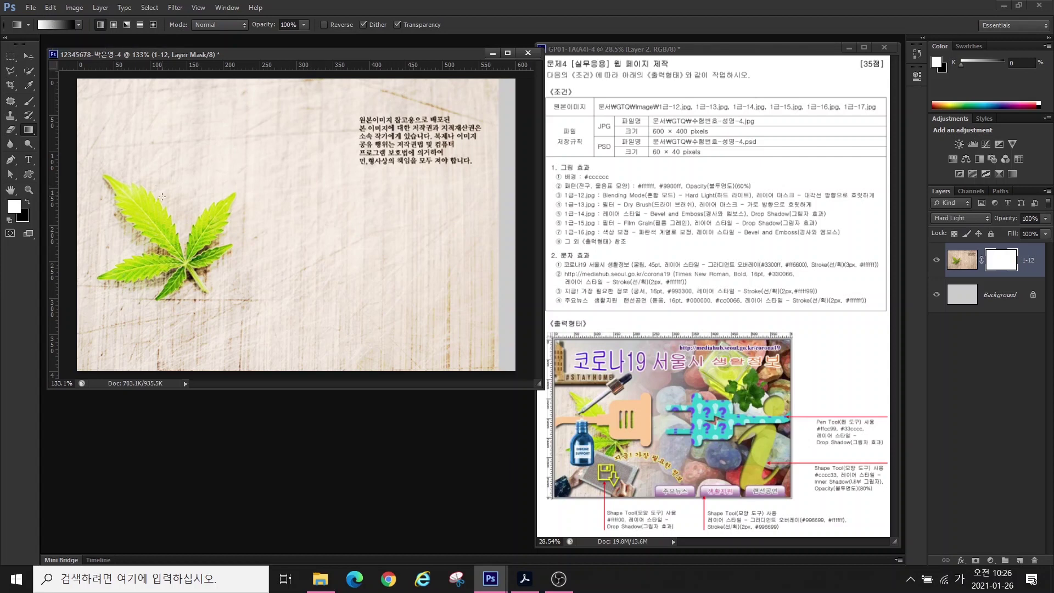
{"action": "mouse_move", "coordinate": [233, 263]}
{"action": "left_mouse_down"}
{"action": "mouse_move", "coordinate": [186, 289]}
{"action": "mouse_move", "coordinate": [103, 163]}
{"action": "mouse_move", "coordinate": [233, 130]}
{"action": "mouse_move", "coordinate": [263, 256]}
{"action": "mouse_move", "coordinate": [210, 298]}
{"action": "left_mouse_up"}
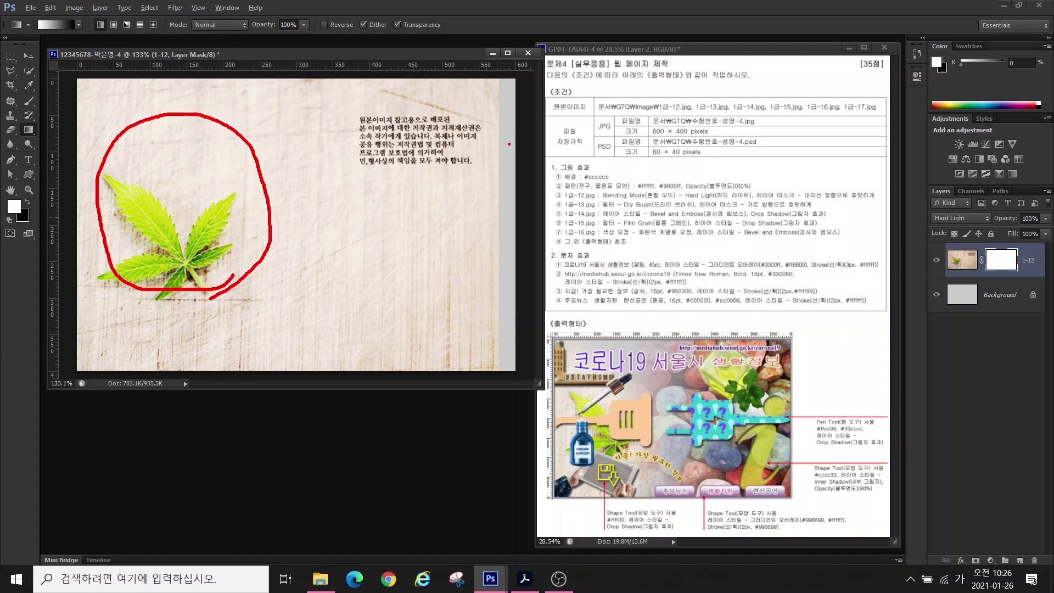
{"action": "left_click_drag", "start_coordinate": [507, 145], "coordinate": [449, 222]}
{"action": "left_click_drag", "start_coordinate": [457, 153], "coordinate": [528, 238]}
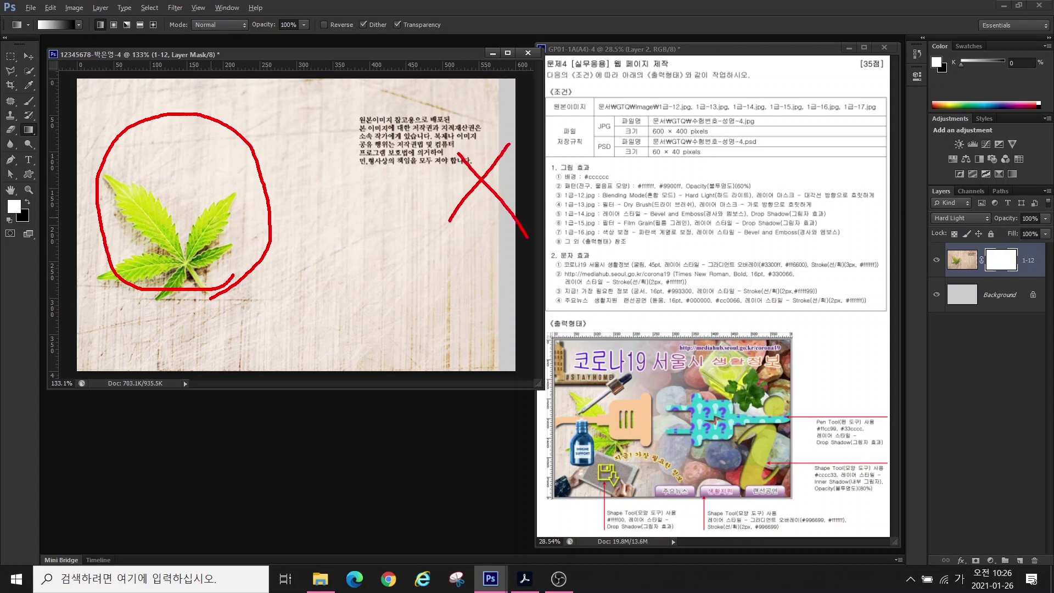
{"action": "key", "text": "Escape"}
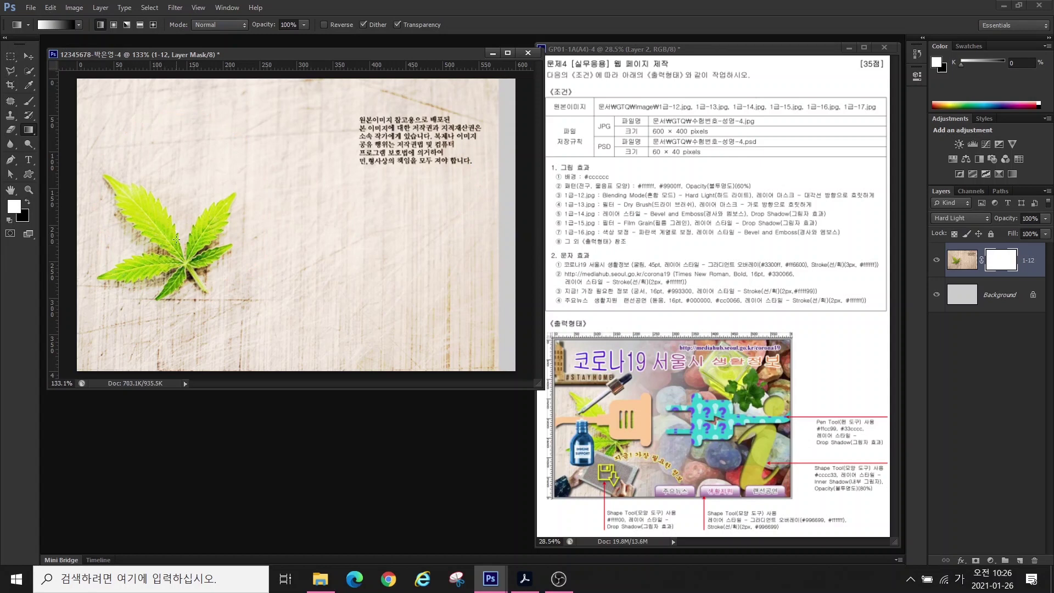
{"action": "left_click_drag", "start_coordinate": [163, 253], "coordinate": [391, 137]}
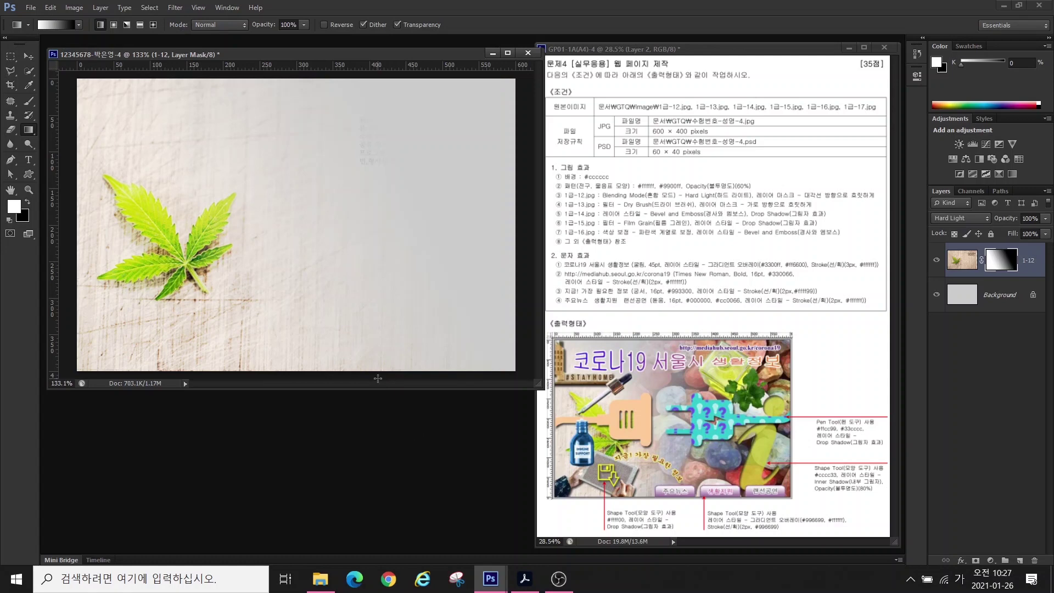
- Open 1급-13.jpg and resize the pebble photo to 400 px high (600×400)
{"action": "key", "text": "ctrl+o"}
{"action": "scroll", "coordinate": [591, 305], "scroll_direction": "down", "scroll_amount": 5}
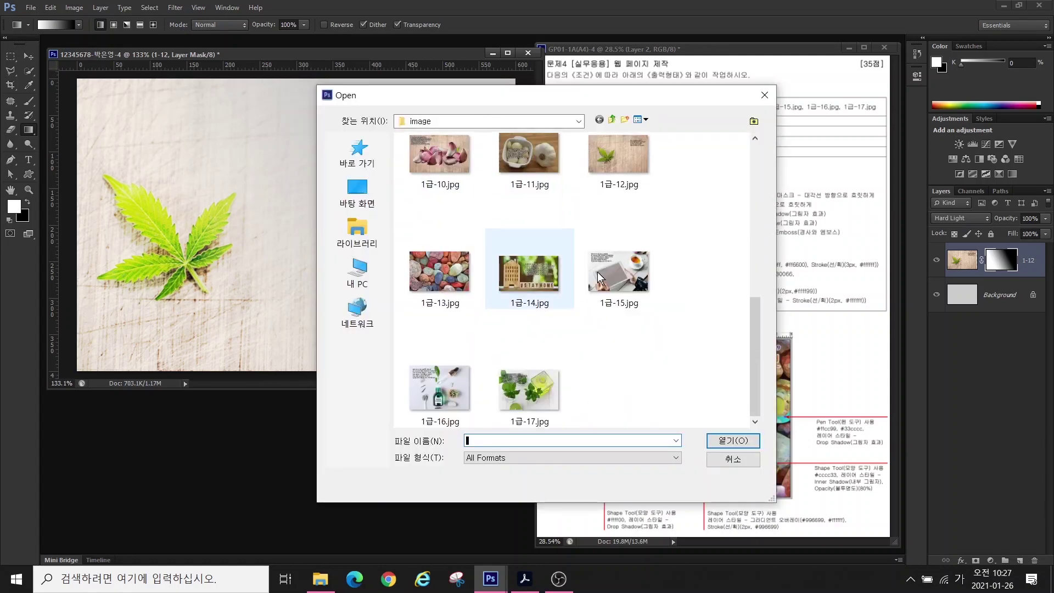
{"action": "double_click", "coordinate": [438, 271]}
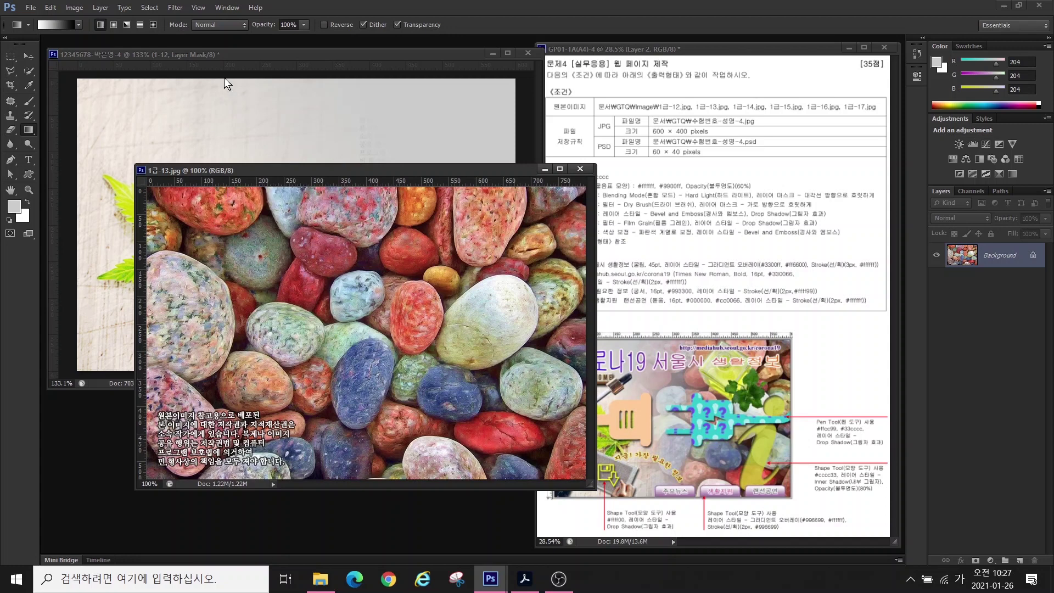
{"action": "left_click", "coordinate": [67, 7]}
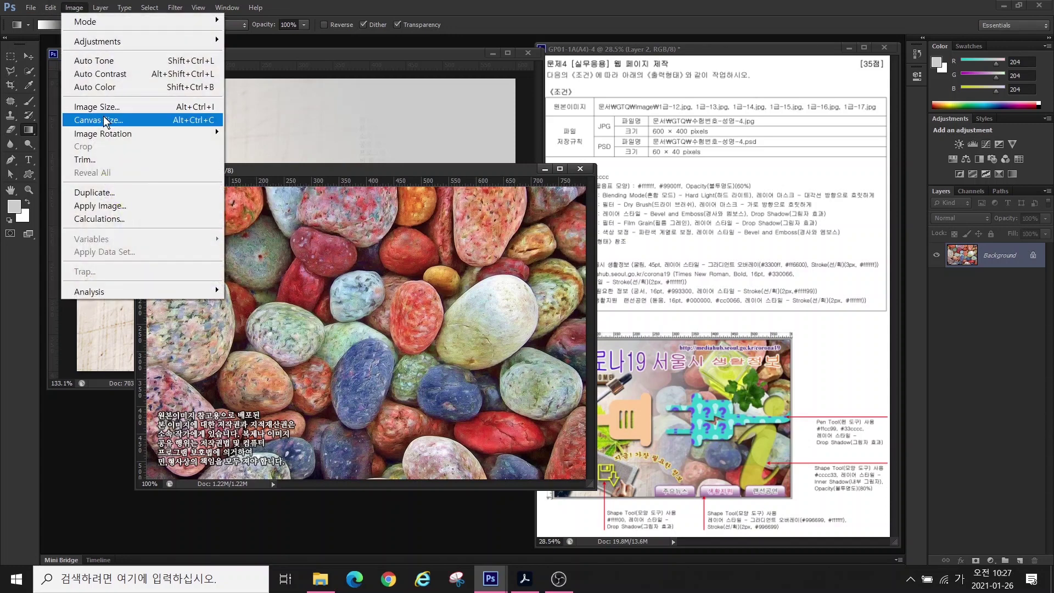
{"action": "left_click", "coordinate": [94, 104]}
{"action": "left_click_drag", "start_coordinate": [422, 243], "coordinate": [341, 223]}
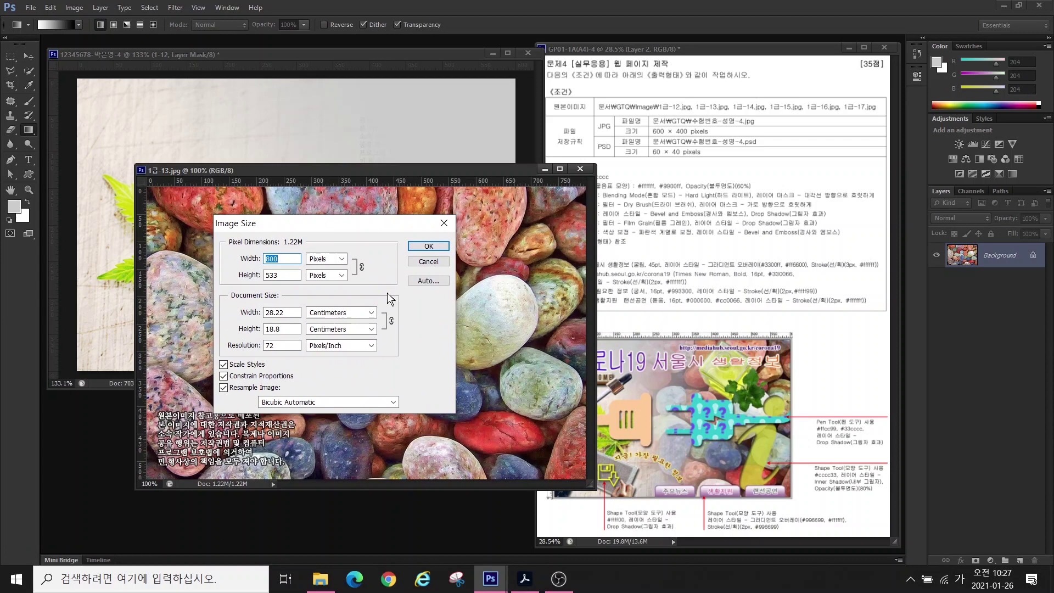
{"action": "double_click", "coordinate": [272, 275]}
{"action": "type", "text": "400"}
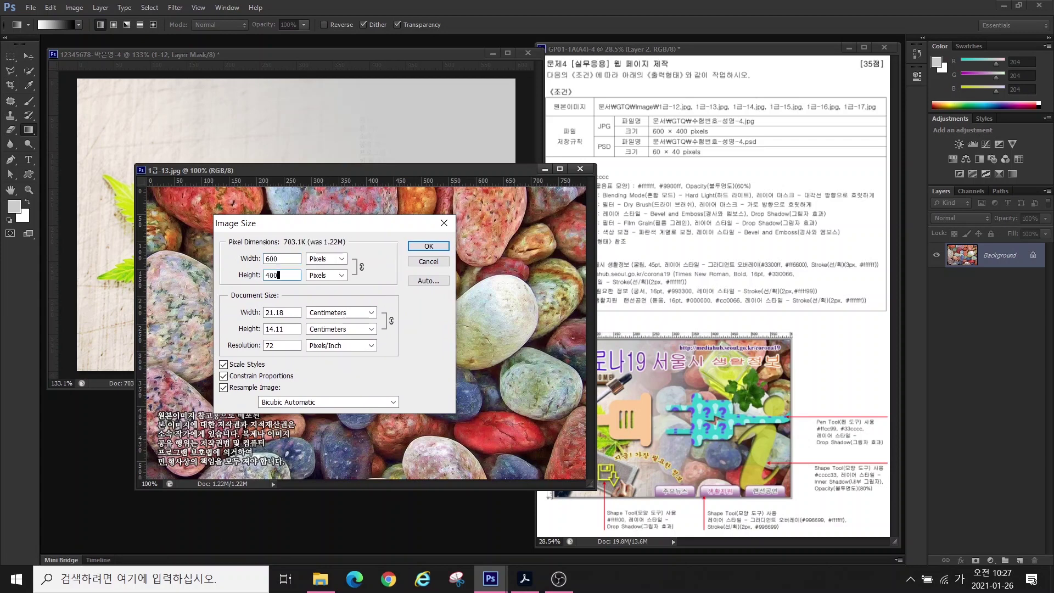
{"action": "key", "text": "Return"}
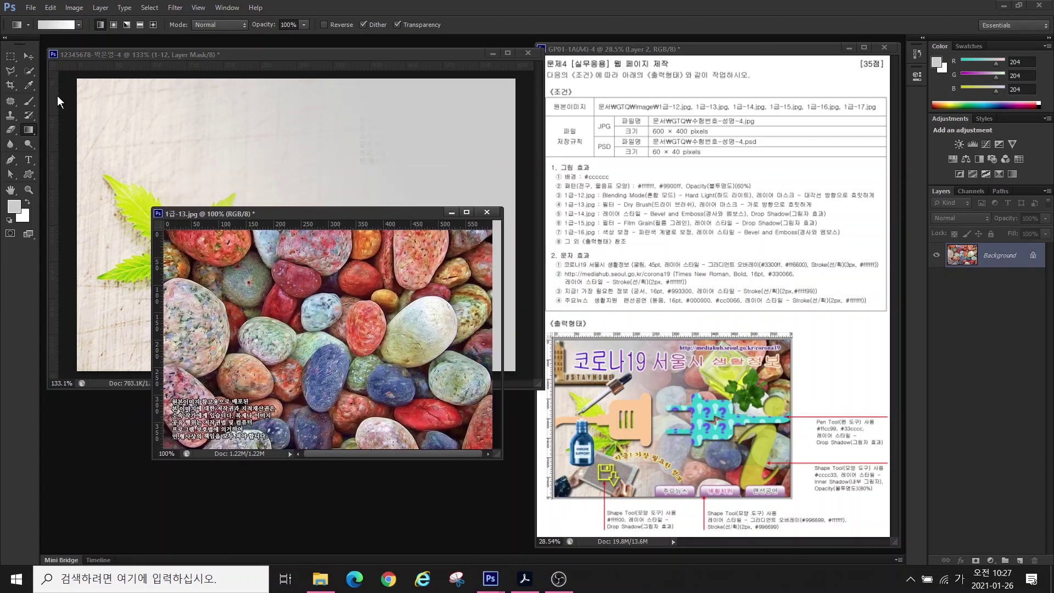
- Drag the pebbles into the composite, close the original unsaved, and name the layer 1-13
{"action": "left_click", "coordinate": [28, 55]}
{"action": "left_click_drag", "start_coordinate": [406, 241], "coordinate": [367, 296]}
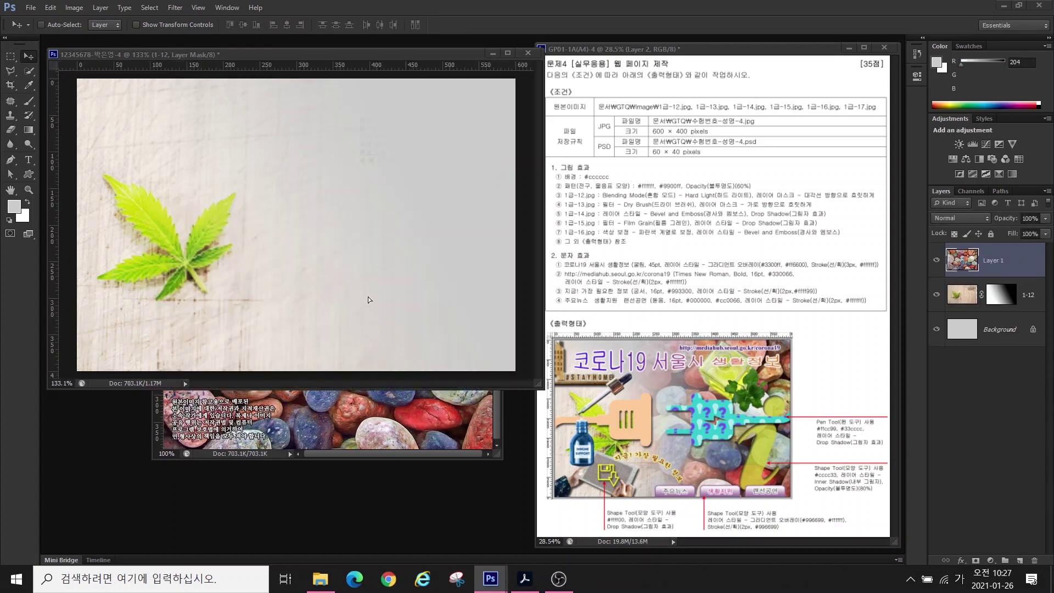
{"action": "left_click_drag", "start_coordinate": [373, 220], "coordinate": [392, 268]}
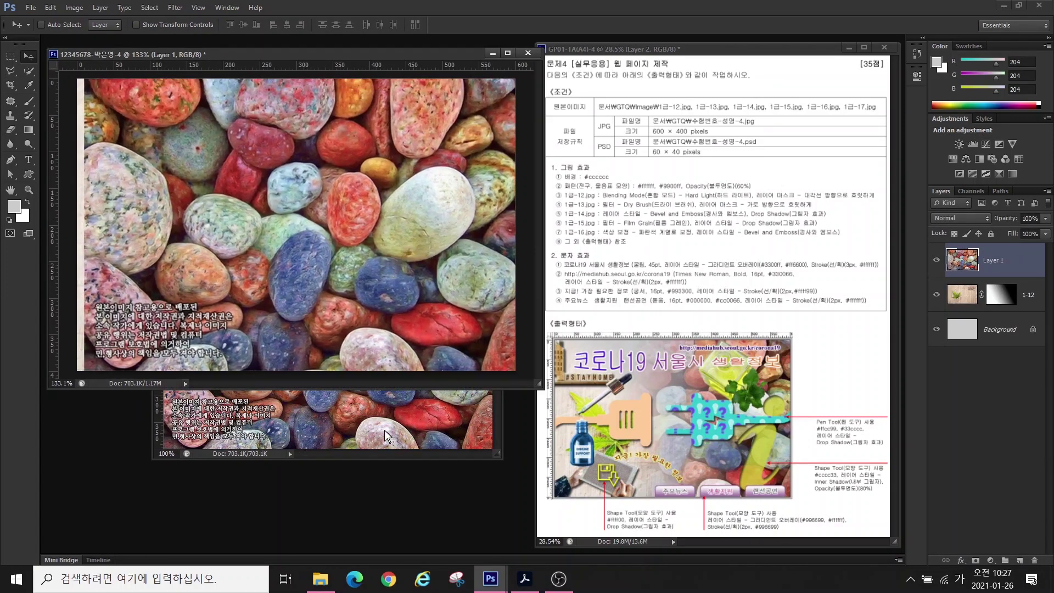
{"action": "left_click", "coordinate": [384, 430]}
{"action": "left_click", "coordinate": [496, 213]}
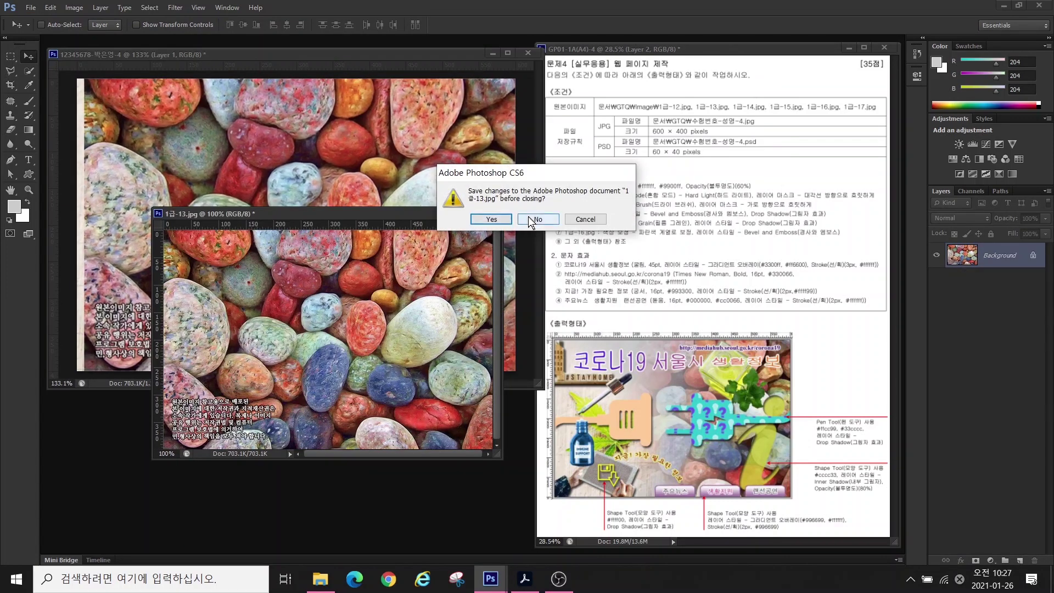
{"action": "left_click", "coordinate": [538, 219]}
{"action": "double_click", "coordinate": [992, 260]}
{"action": "type", "text": "1-13"}
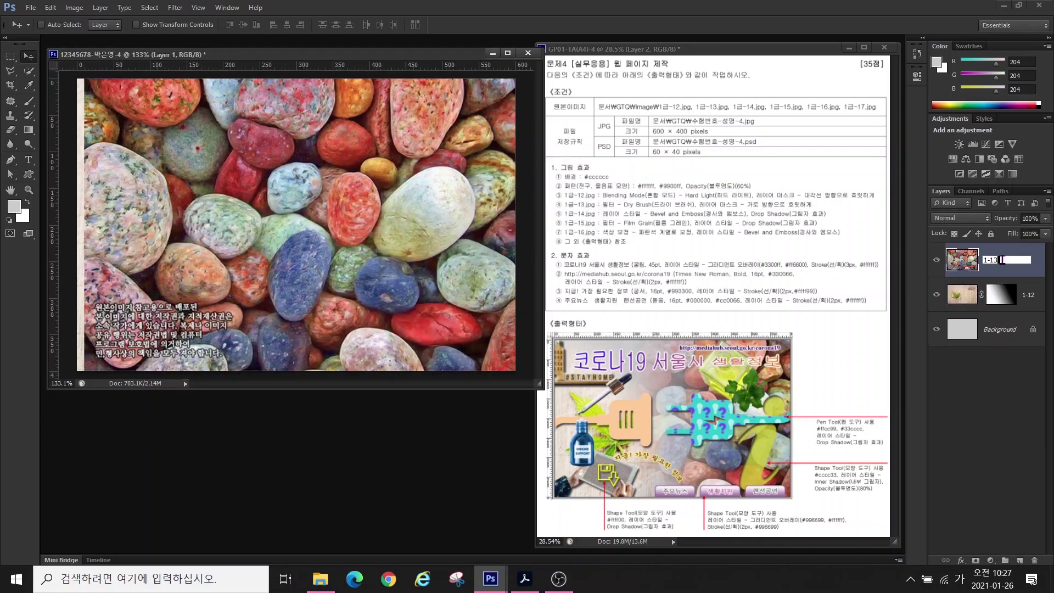
{"action": "key", "text": "Return"}
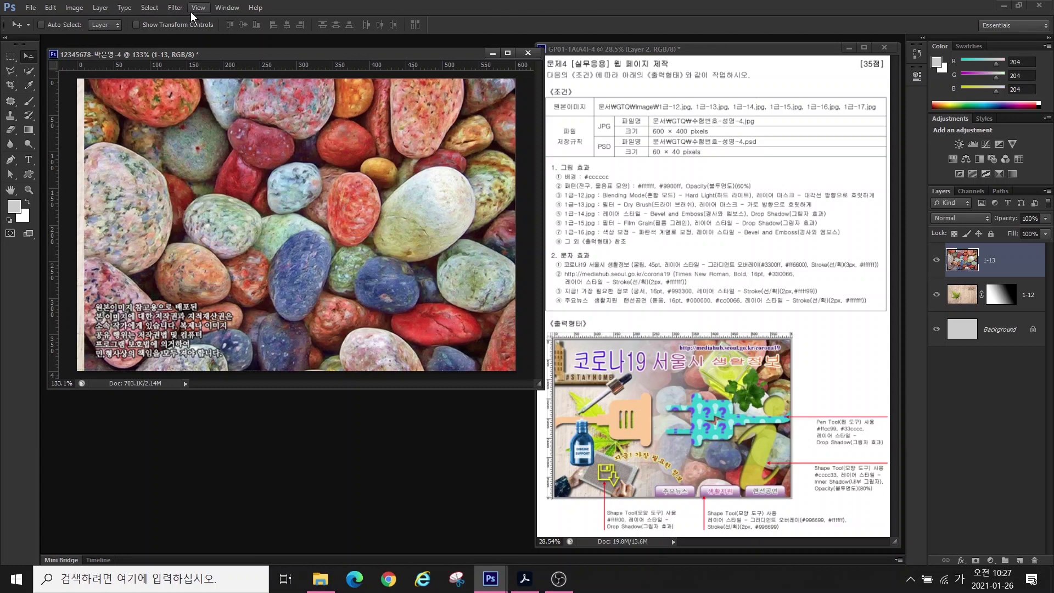
- Apply Filter Gallery's Artistic > Dry Brush to the pebbles and nudge the layer 14 px right
{"action": "left_click", "coordinate": [174, 7]}
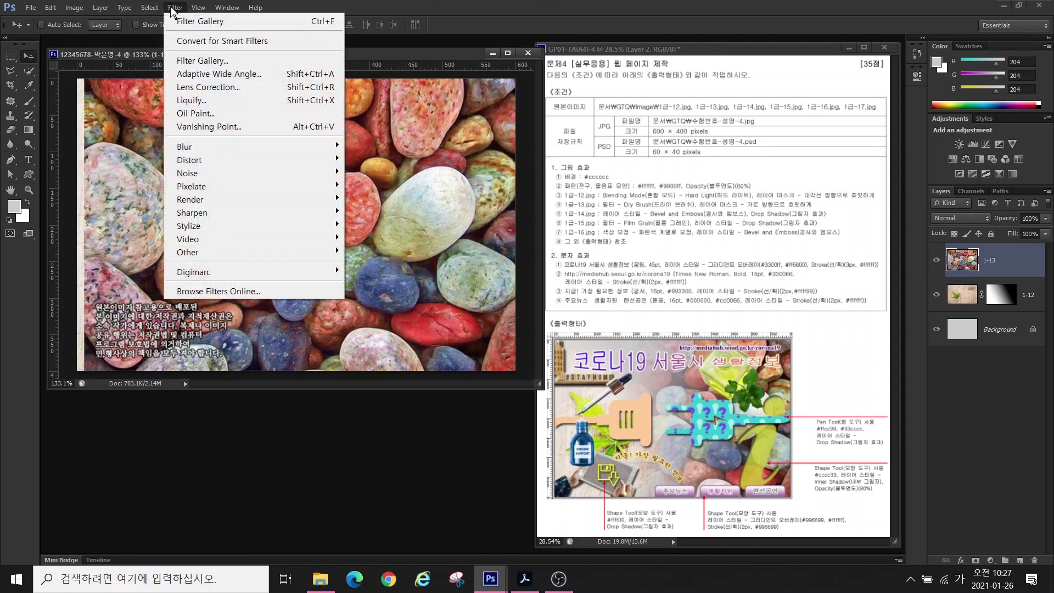
{"action": "left_click", "coordinate": [184, 65]}
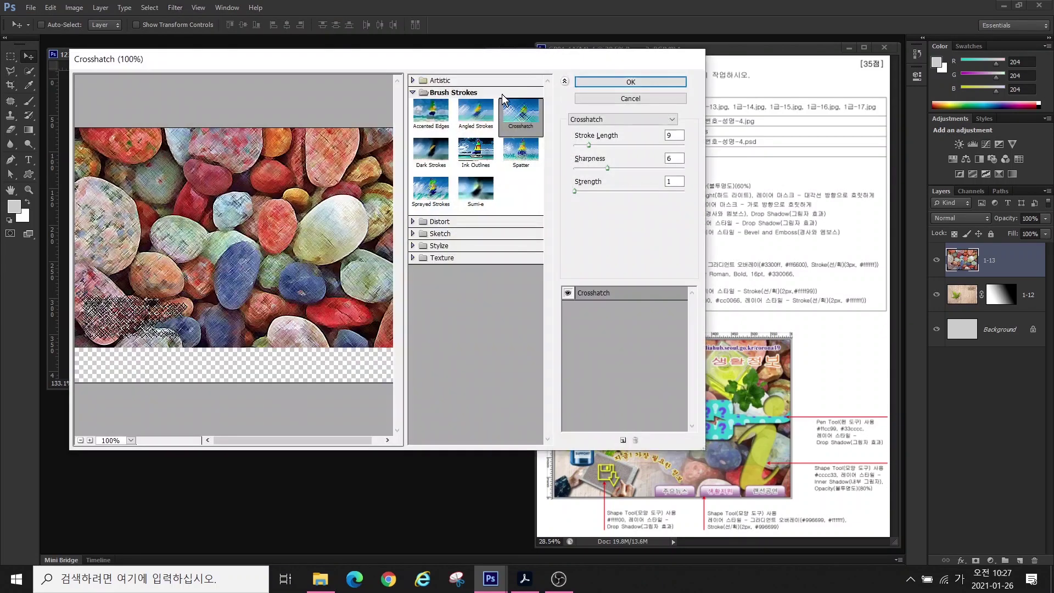
{"action": "left_click", "coordinate": [413, 81]}
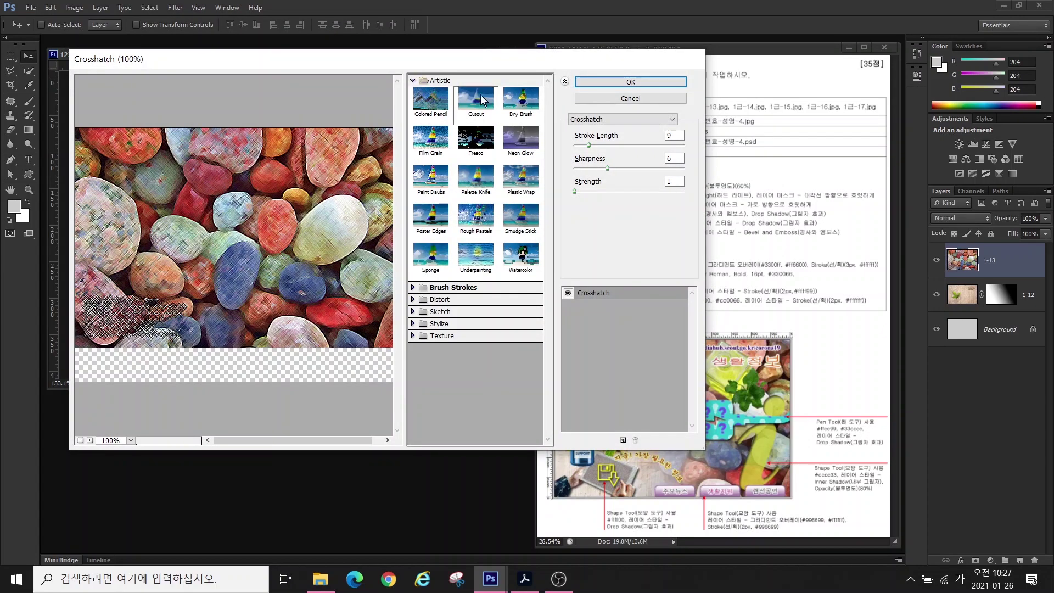
{"action": "left_click", "coordinate": [518, 100]}
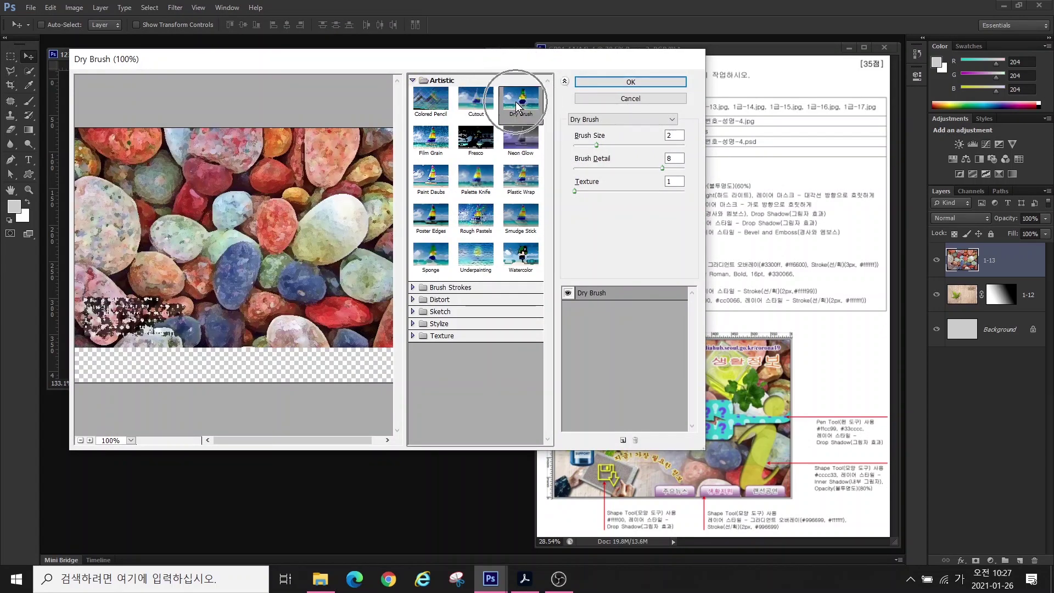
{"action": "left_click", "coordinate": [615, 83]}
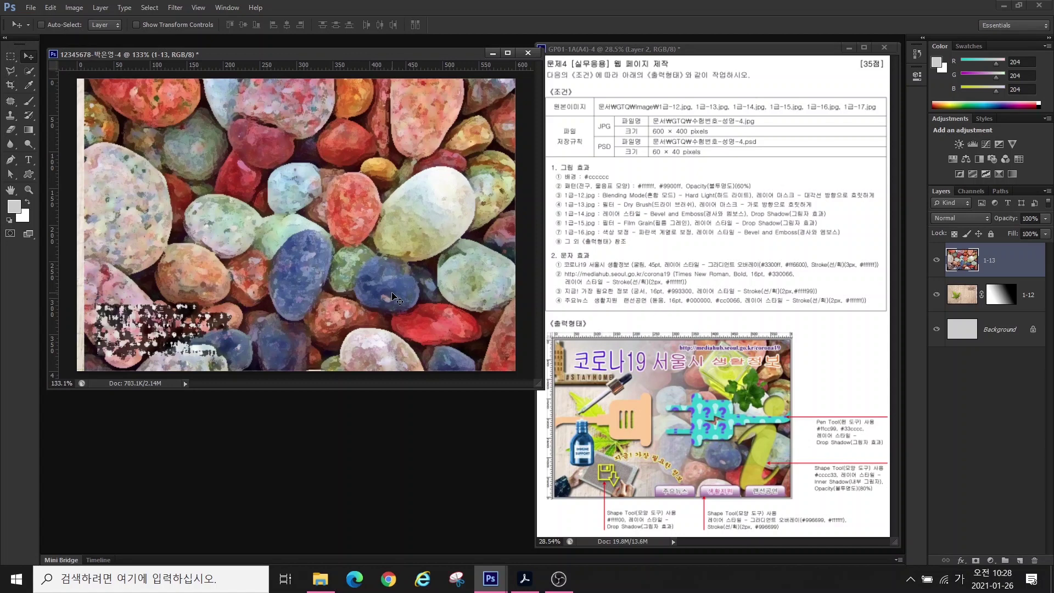
{"action": "mouse_move", "coordinate": [389, 293]}
{"action": "left_mouse_down"}
{"action": "mouse_move", "coordinate": [402, 293]}
{"action": "mouse_move", "coordinate": [395, 284]}
{"action": "left_mouse_up"}
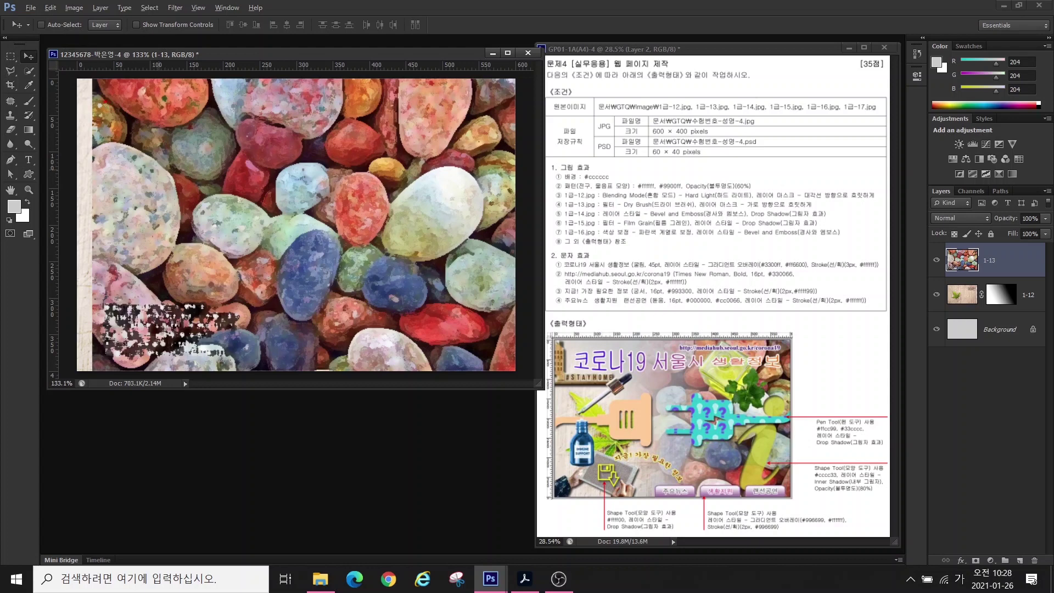
{"action": "mouse_move", "coordinate": [103, 101]}
{"action": "left_mouse_down"}
{"action": "mouse_move", "coordinate": [78, 153]}
{"action": "mouse_move", "coordinate": [70, 240]}
{"action": "mouse_move", "coordinate": [126, 149]}
{"action": "left_mouse_up"}
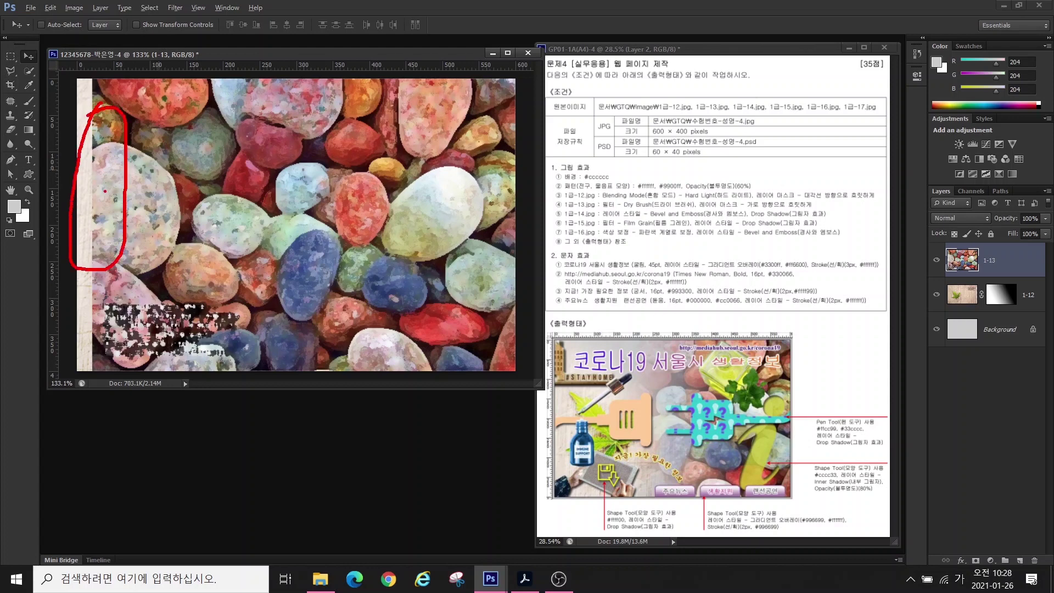
{"action": "key", "text": "Escape"}
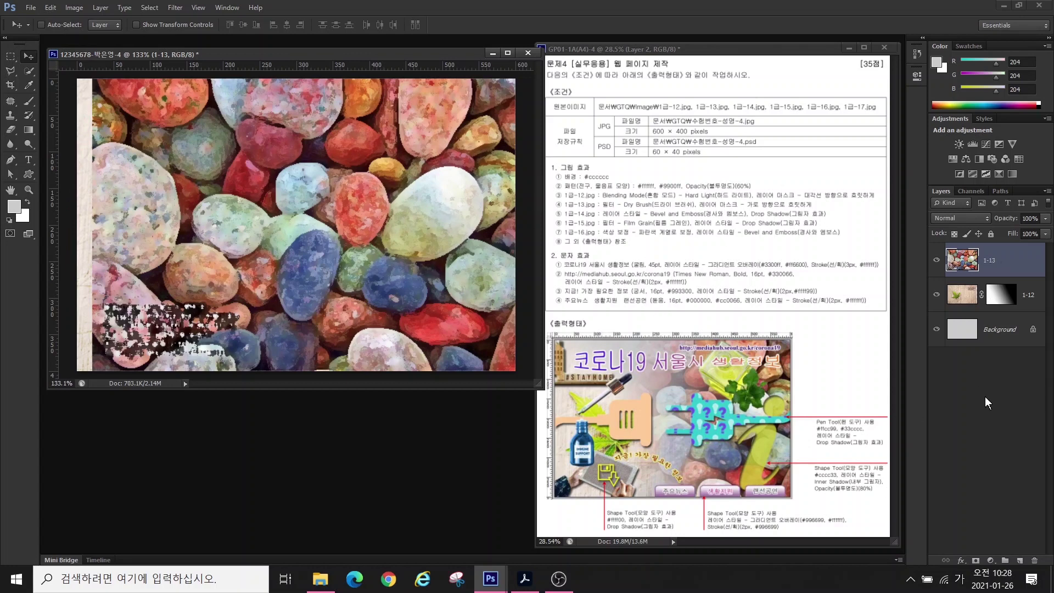
- Add a layer mask to pebble layer 1-13 and choose the Foreground to Background gradient
{"action": "left_click", "coordinate": [976, 560]}
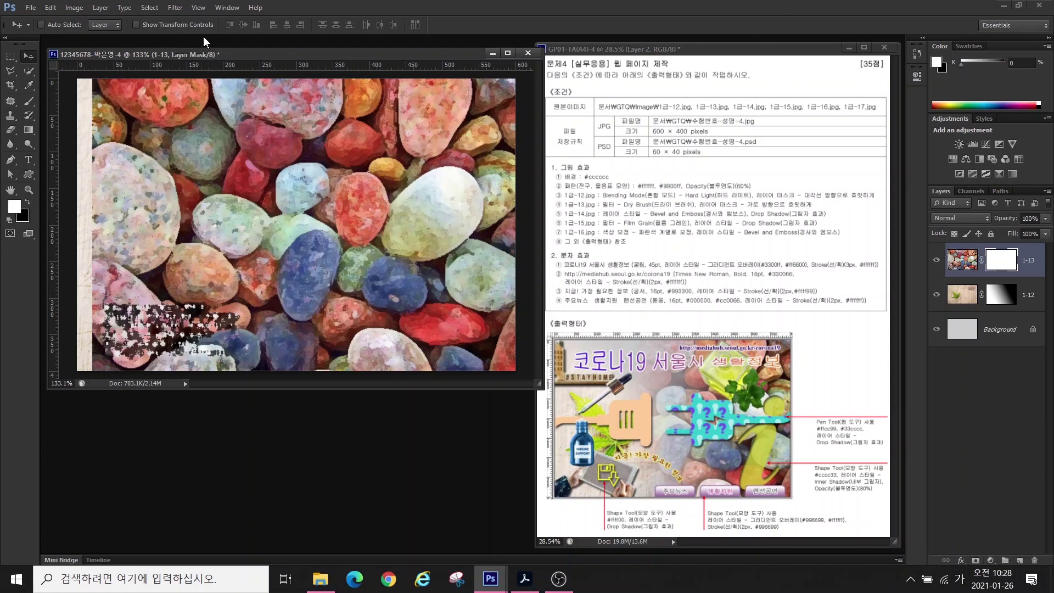
{"action": "left_click", "coordinate": [28, 130]}
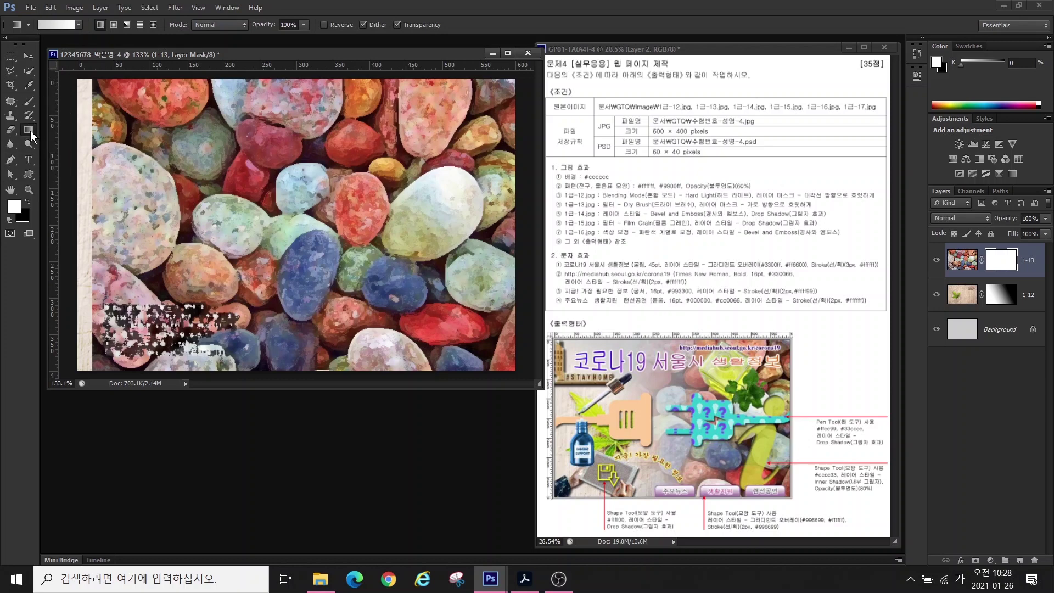
{"action": "left_click", "coordinate": [55, 25]}
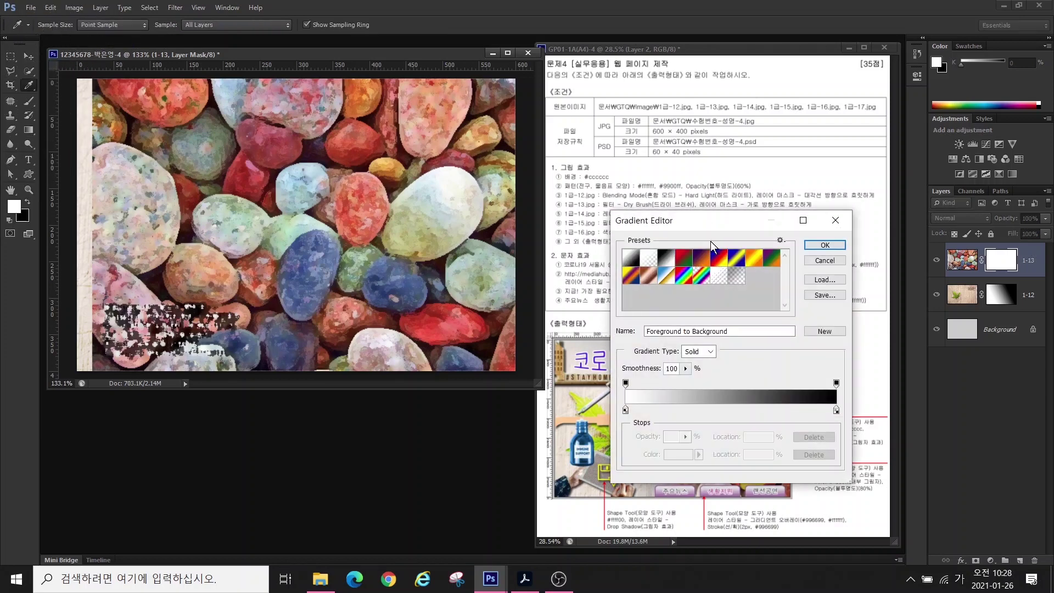
{"action": "left_click_drag", "start_coordinate": [668, 218], "coordinate": [265, 107]}
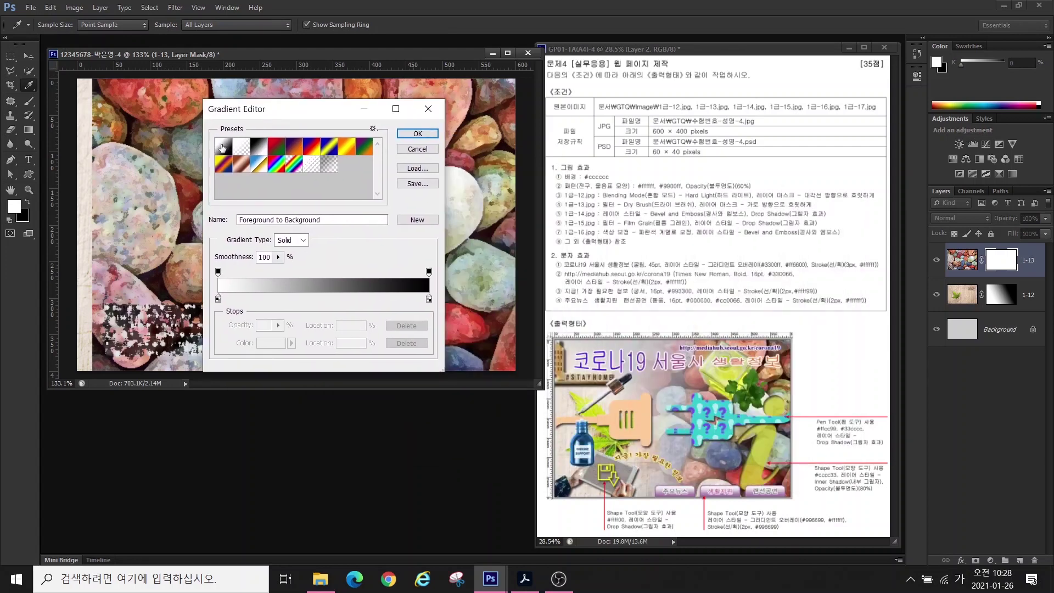
{"action": "left_click", "coordinate": [411, 134]}
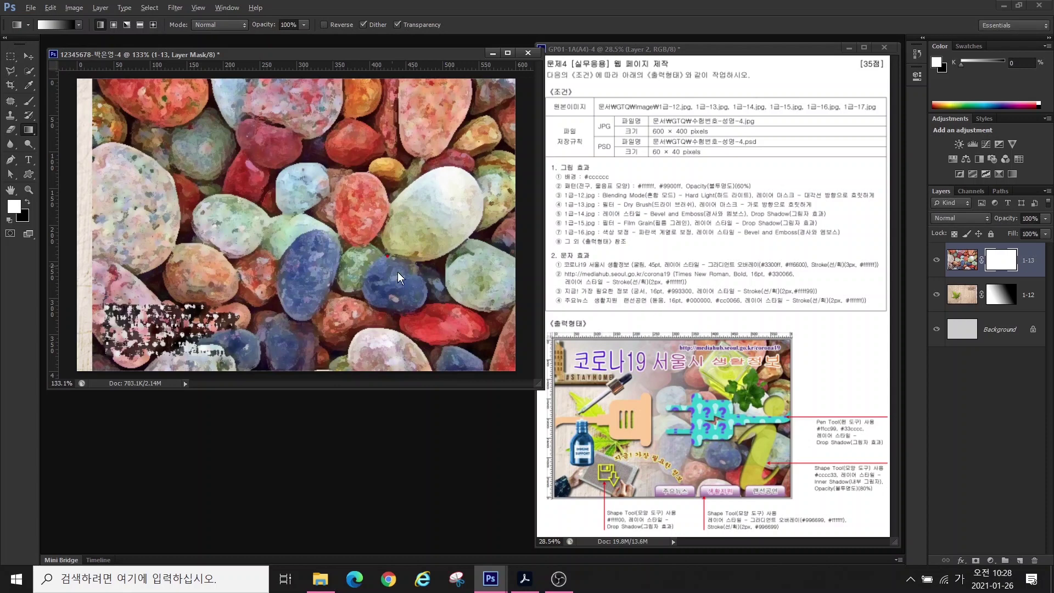
- Draw a leftward fading gradient on the mask, then select 1급-14.jpg in the Open dialog
{"action": "mouse_move", "coordinate": [423, 316]}
{"action": "left_mouse_down"}
{"action": "mouse_move", "coordinate": [355, 99]}
{"action": "mouse_move", "coordinate": [460, 284]}
{"action": "left_mouse_up"}
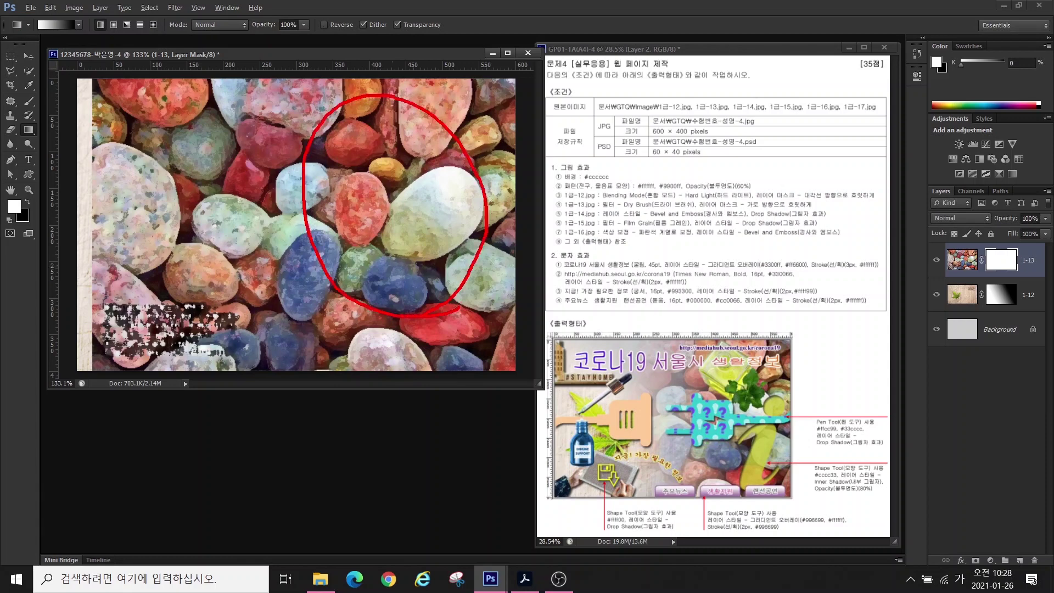
{"action": "left_click_drag", "start_coordinate": [227, 133], "coordinate": [82, 269]}
{"action": "mouse_move", "coordinate": [104, 161]}
{"action": "left_mouse_down"}
{"action": "mouse_move", "coordinate": [171, 245]}
{"action": "mouse_move", "coordinate": [196, 297]}
{"action": "left_mouse_up"}
{"action": "mouse_move", "coordinate": [339, 210]}
{"action": "left_mouse_down"}
{"action": "mouse_move", "coordinate": [367, 221]}
{"action": "mouse_move", "coordinate": [358, 204]}
{"action": "mouse_move", "coordinate": [167, 211]}
{"action": "mouse_move", "coordinate": [197, 227]}
{"action": "left_mouse_up"}
{"action": "key", "text": "Escape"}
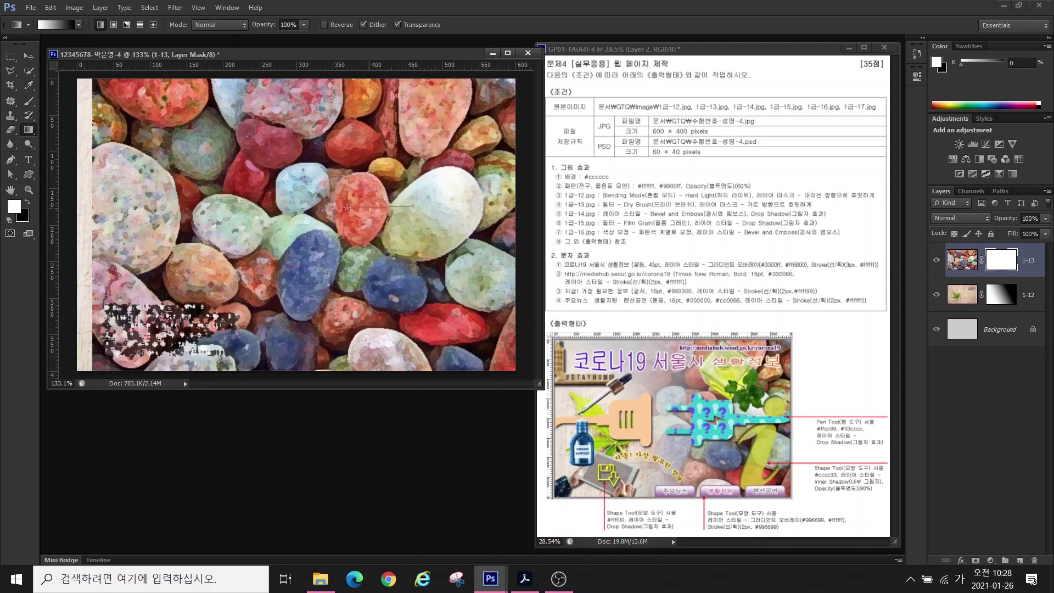
{"action": "left_click_drag", "start_coordinate": [346, 207], "coordinate": [200, 206]}
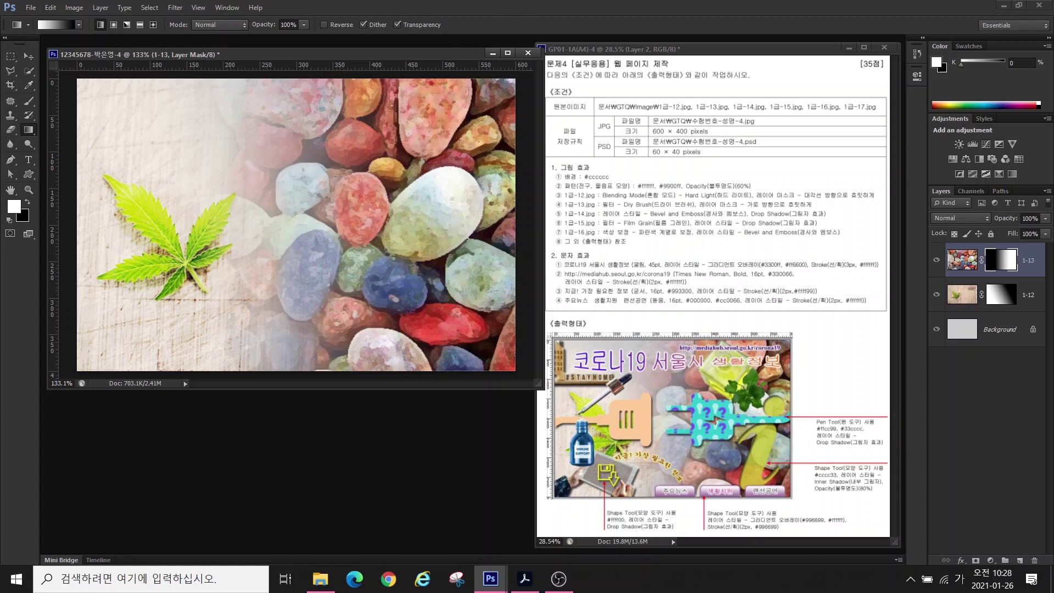
{"action": "double_click", "coordinate": [400, 404]}
{"action": "left_click", "coordinate": [564, 308]}
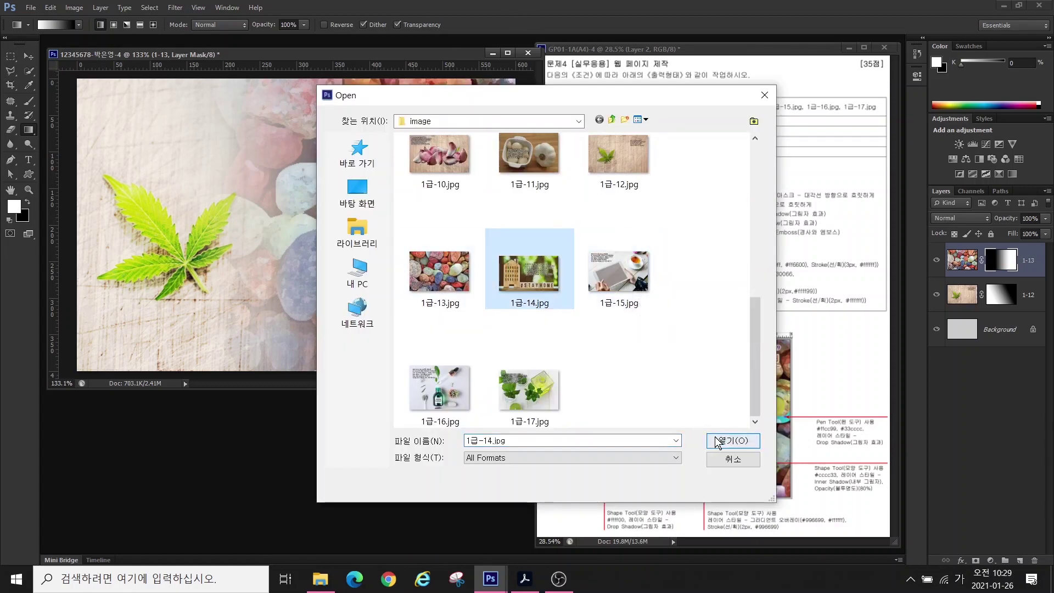
- Open 1급-14.jpg and quick-select the wooden house and STAYHOME blocks
{"action": "left_click", "coordinate": [713, 440]}
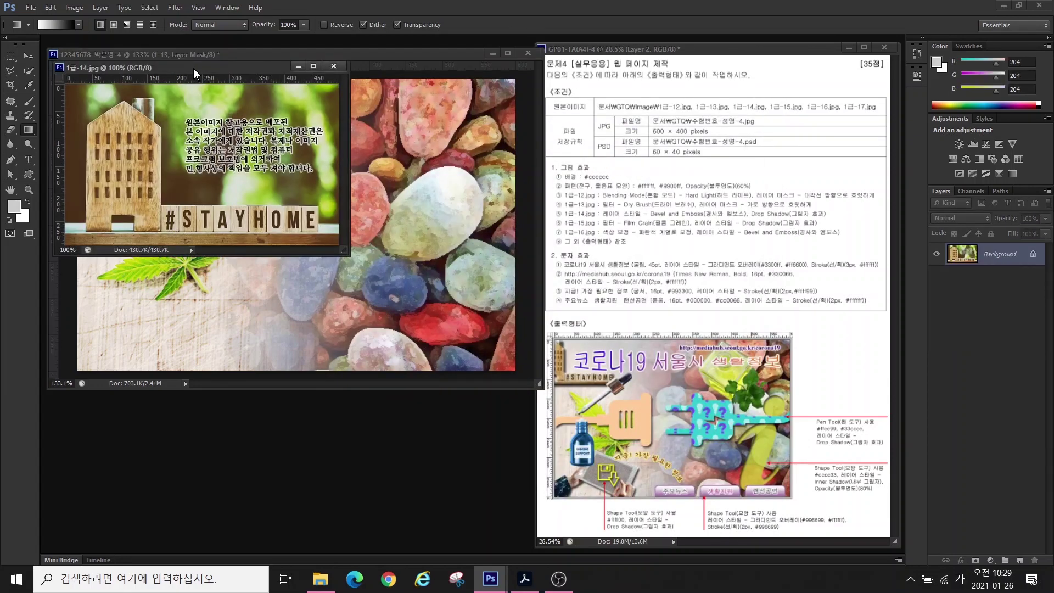
{"action": "left_click_drag", "start_coordinate": [193, 68], "coordinate": [354, 272]}
{"action": "left_click", "coordinate": [30, 72]}
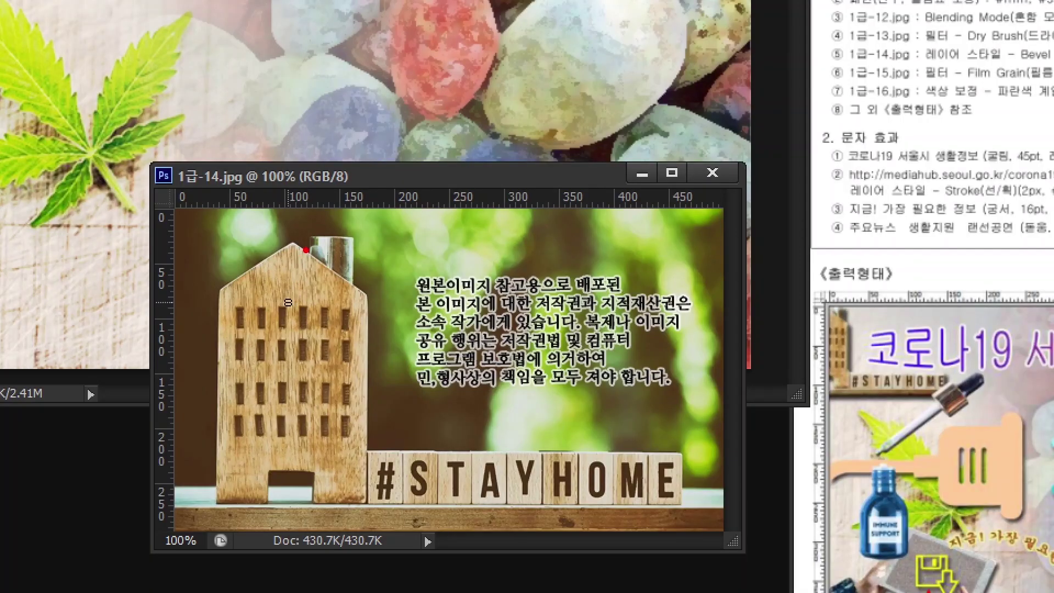
{"action": "mouse_move", "coordinate": [306, 251]}
{"action": "left_mouse_down"}
{"action": "mouse_move", "coordinate": [252, 249]}
{"action": "mouse_move", "coordinate": [249, 347]}
{"action": "mouse_move", "coordinate": [290, 350]}
{"action": "left_mouse_up"}
{"action": "mouse_move", "coordinate": [421, 250]}
{"action": "left_mouse_down"}
{"action": "mouse_move", "coordinate": [488, 247]}
{"action": "mouse_move", "coordinate": [503, 278]}
{"action": "mouse_move", "coordinate": [436, 339]}
{"action": "left_mouse_up"}
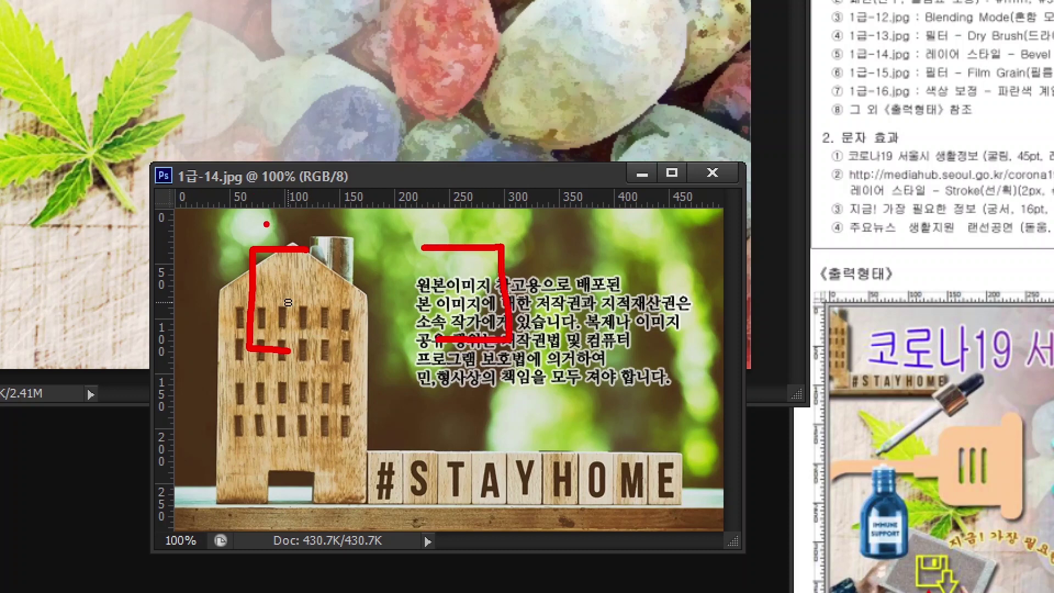
{"action": "left_click_drag", "start_coordinate": [266, 225], "coordinate": [135, 44]}
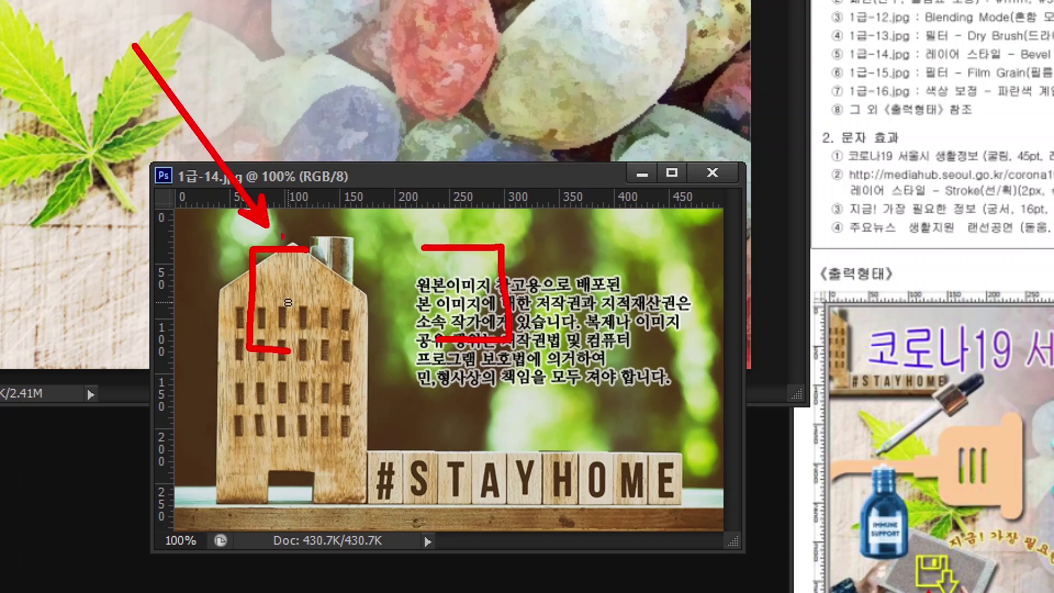
{"action": "mouse_move", "coordinate": [457, 225]}
{"action": "left_mouse_down"}
{"action": "mouse_move", "coordinate": [488, 196]}
{"action": "mouse_move", "coordinate": [561, 67]}
{"action": "left_mouse_up"}
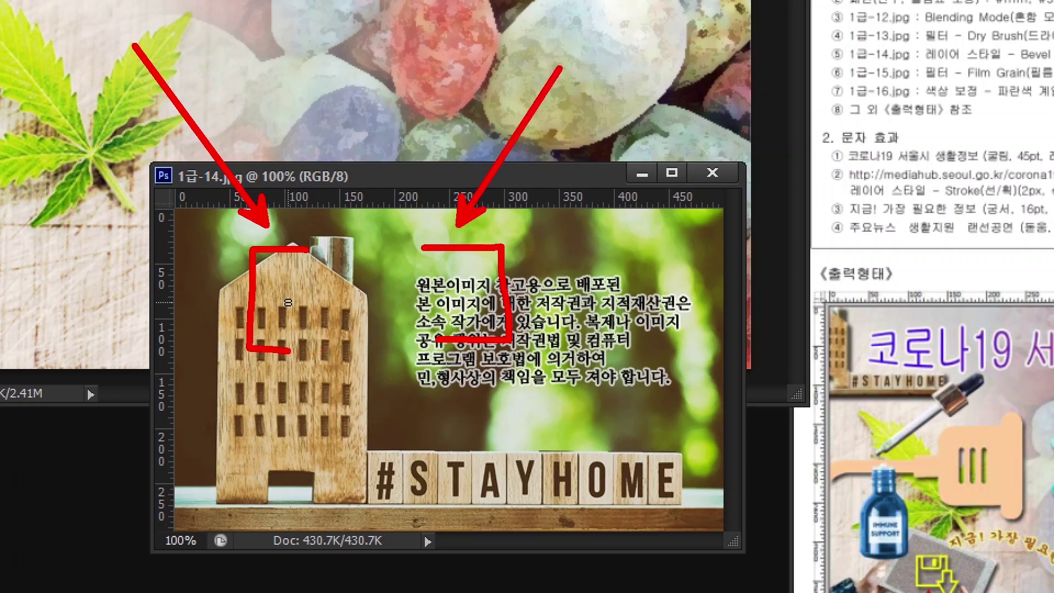
{"action": "key", "text": "Escape"}
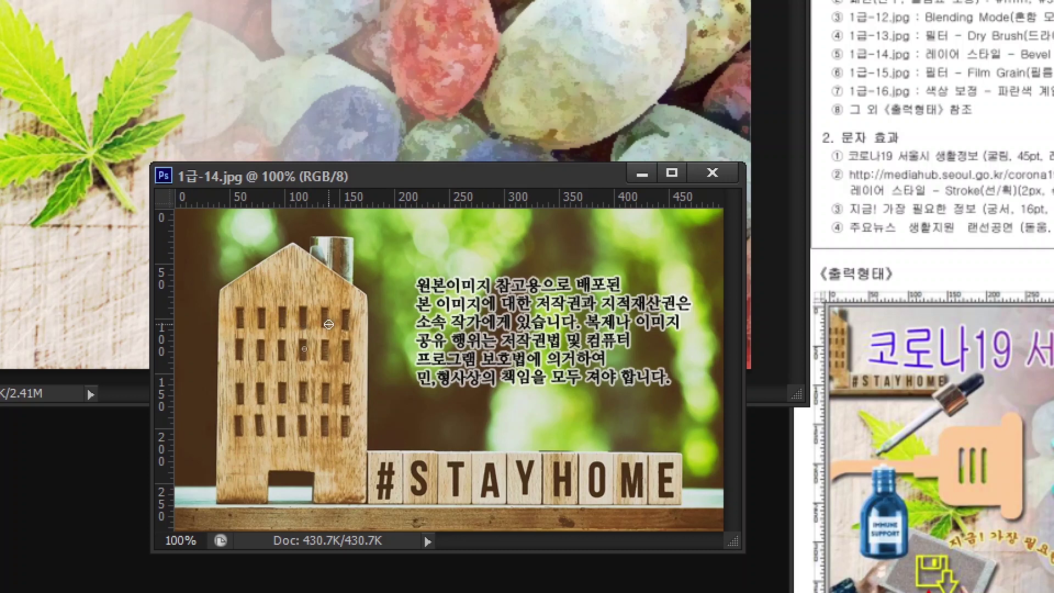
{"action": "key", "text": "bracketright"}
{"action": "key", "text": "bracketright"}
{"action": "key", "text": "bracketright"}
{"action": "mouse_move", "coordinate": [328, 329]}
{"action": "left_mouse_down"}
{"action": "mouse_move", "coordinate": [331, 340]}
{"action": "mouse_move", "coordinate": [318, 307]}
{"action": "mouse_move", "coordinate": [326, 272]}
{"action": "mouse_move", "coordinate": [597, 515]}
{"action": "left_mouse_up"}
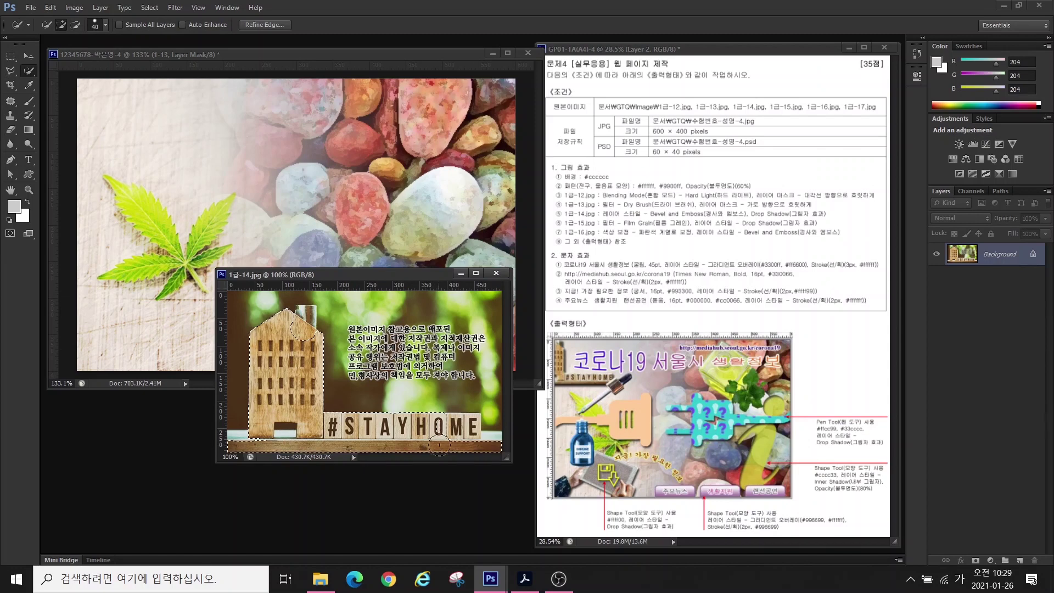
{"action": "left_click", "coordinate": [439, 436]}
{"action": "mouse_move", "coordinate": [302, 334]}
{"action": "left_mouse_down"}
{"action": "mouse_move", "coordinate": [307, 312]}
{"action": "mouse_move", "coordinate": [313, 321]}
{"action": "left_mouse_up"}
- Place the house cutout, scale it to about 57%, add Drop Shadow and Bevel & Emboss, then open 1급-15.jpg
{"action": "key", "text": "v"}
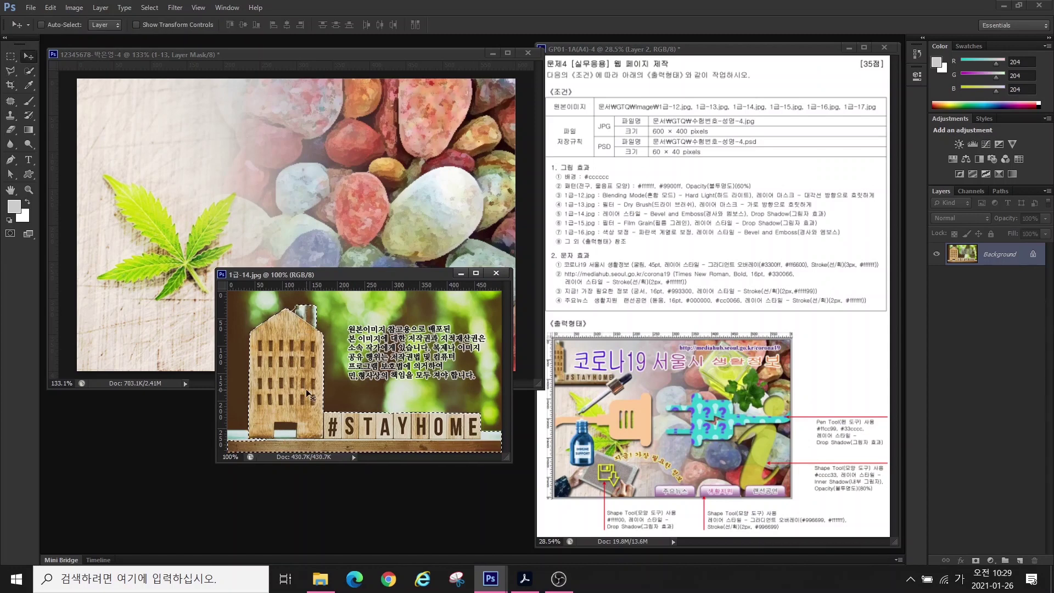
{"action": "left_click_drag", "start_coordinate": [305, 389], "coordinate": [133, 244]}
{"action": "key", "text": "ctrl+t"}
{"action": "left_click_drag", "start_coordinate": [377, 276], "coordinate": [225, 170]}
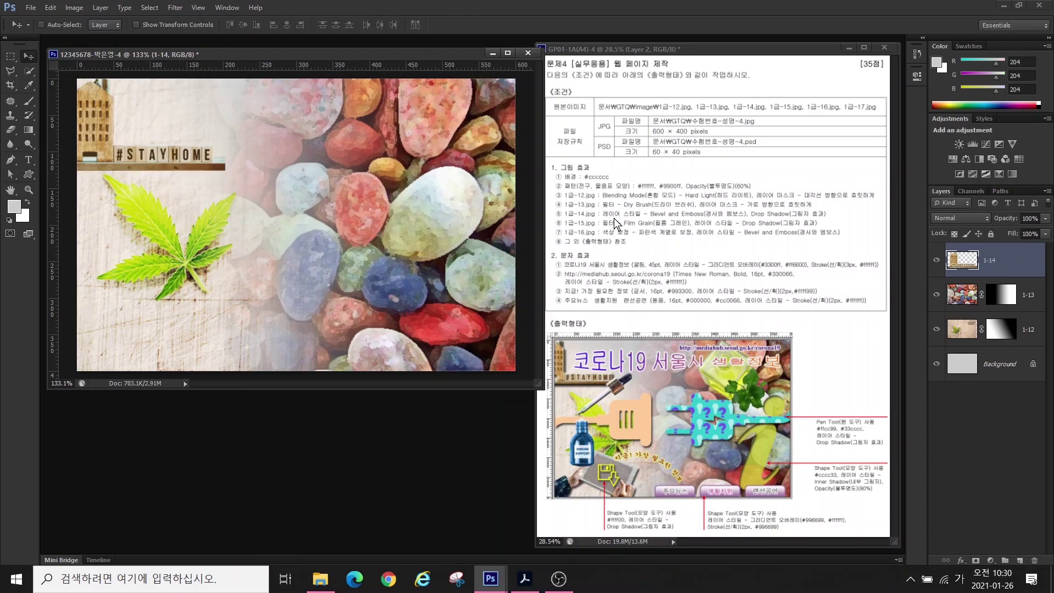
{"action": "left_click", "coordinate": [960, 559]}
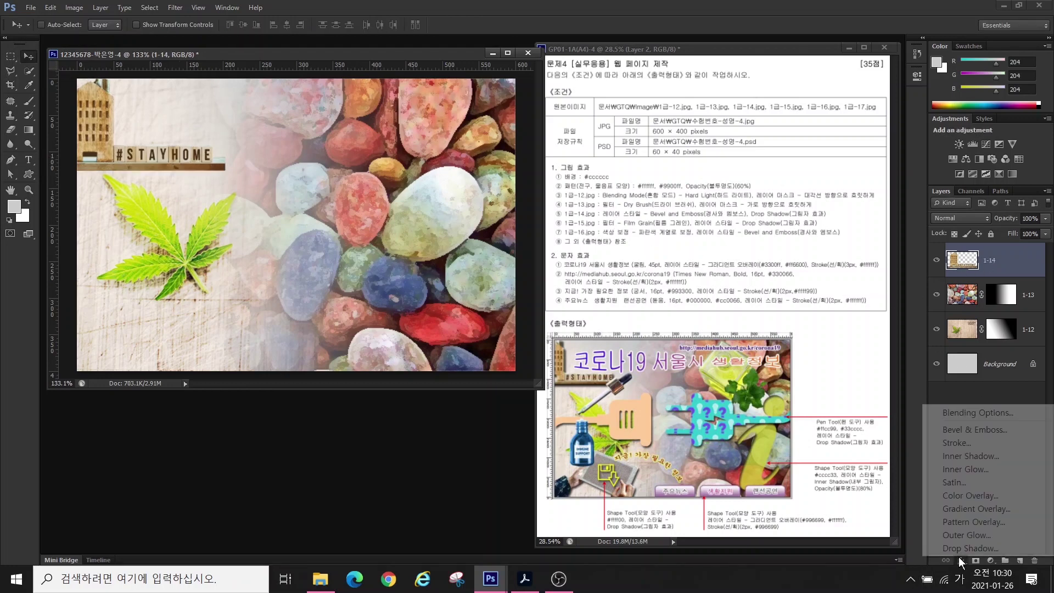
{"action": "left_click", "coordinate": [955, 548]}
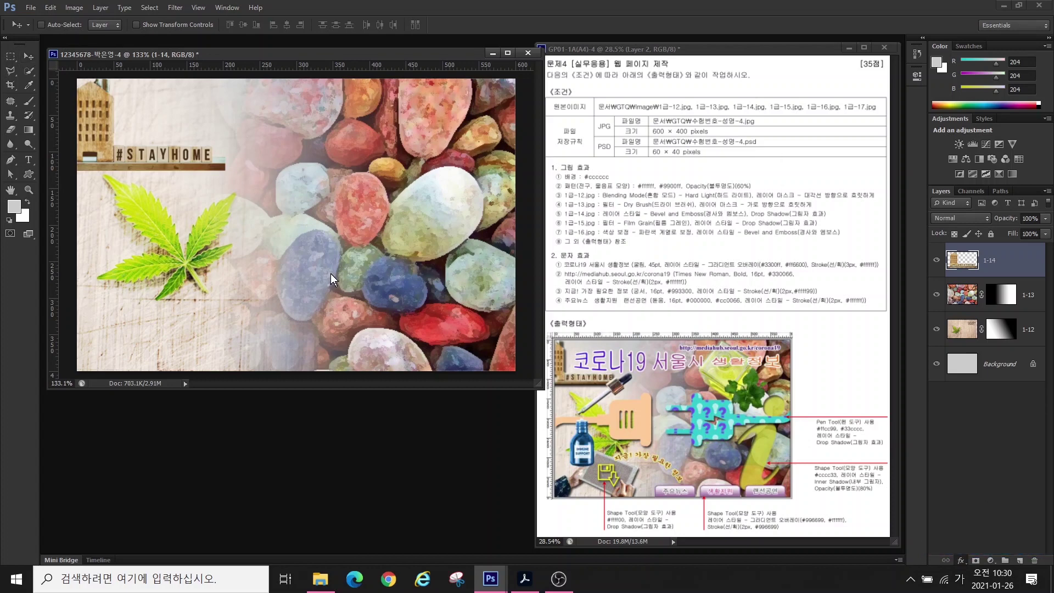
{"action": "left_click", "coordinate": [330, 273]}
{"action": "key", "text": "Return"}
{"action": "key", "text": "ctrl+o"}
{"action": "double_click", "coordinate": [617, 307]}
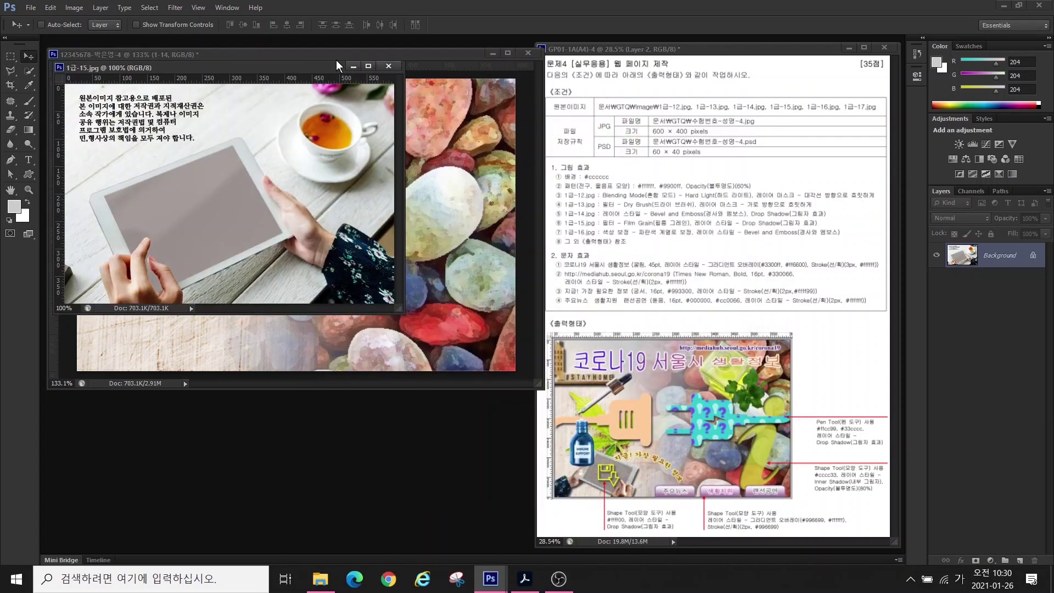
- Quick-select the tablet and both hands in 1급-15.jpg, move them into the composite, and name the layer 1-15
{"action": "left_click", "coordinate": [29, 71]}
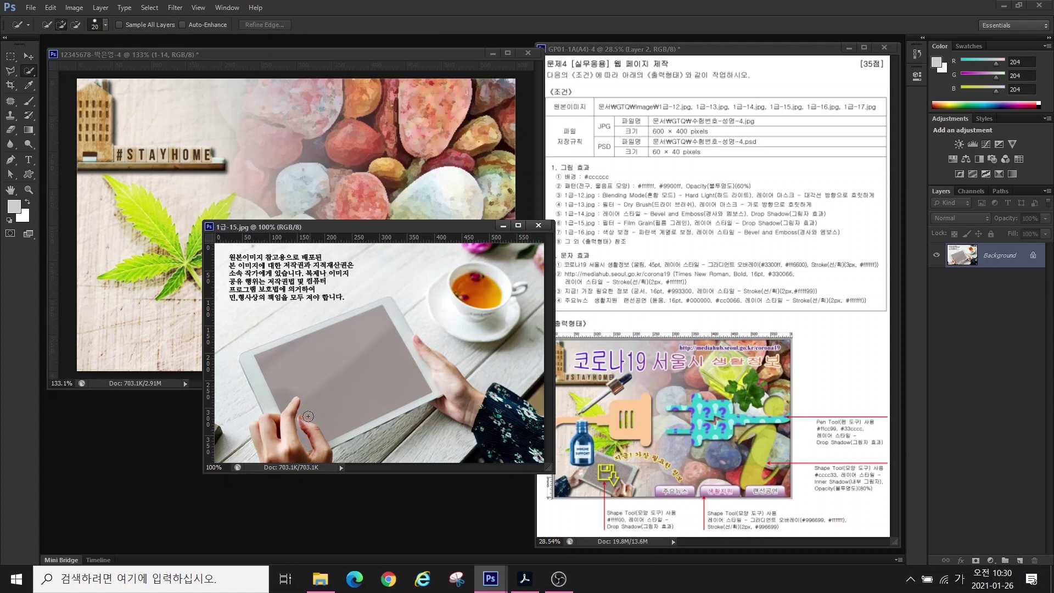
{"action": "mouse_move", "coordinate": [296, 395]}
{"action": "left_mouse_down"}
{"action": "mouse_move", "coordinate": [290, 459]}
{"action": "mouse_move", "coordinate": [263, 441]}
{"action": "mouse_move", "coordinate": [308, 448]}
{"action": "mouse_move", "coordinate": [270, 368]}
{"action": "mouse_move", "coordinate": [307, 334]}
{"action": "mouse_move", "coordinate": [537, 454]}
{"action": "mouse_move", "coordinate": [489, 466]}
{"action": "left_mouse_up"}
{"action": "left_click", "coordinate": [29, 56]}
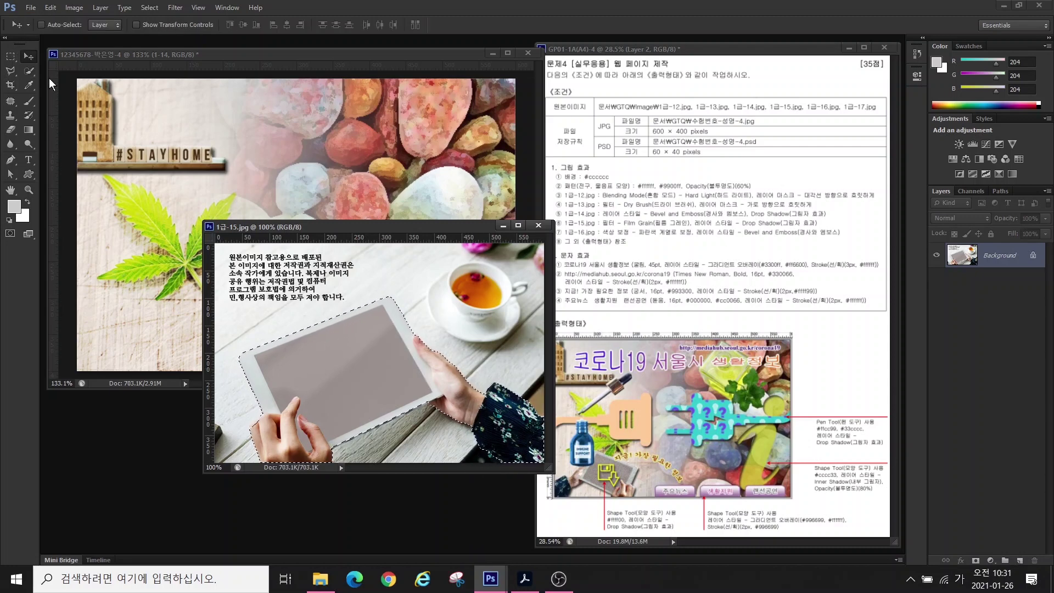
{"action": "left_click_drag", "start_coordinate": [291, 368], "coordinate": [178, 275]}
{"action": "left_click", "coordinate": [308, 428]}
{"action": "key", "text": "ctrl+w"}
{"action": "double_click", "coordinate": [988, 259]}
{"action": "type", "text": "1-15"}
{"action": "key", "text": "Return"}
- Flip the tablet horizontally and shrink it to about 40% in the bottom-left corner
{"action": "left_click_drag", "start_coordinate": [276, 305], "coordinate": [261, 277]}
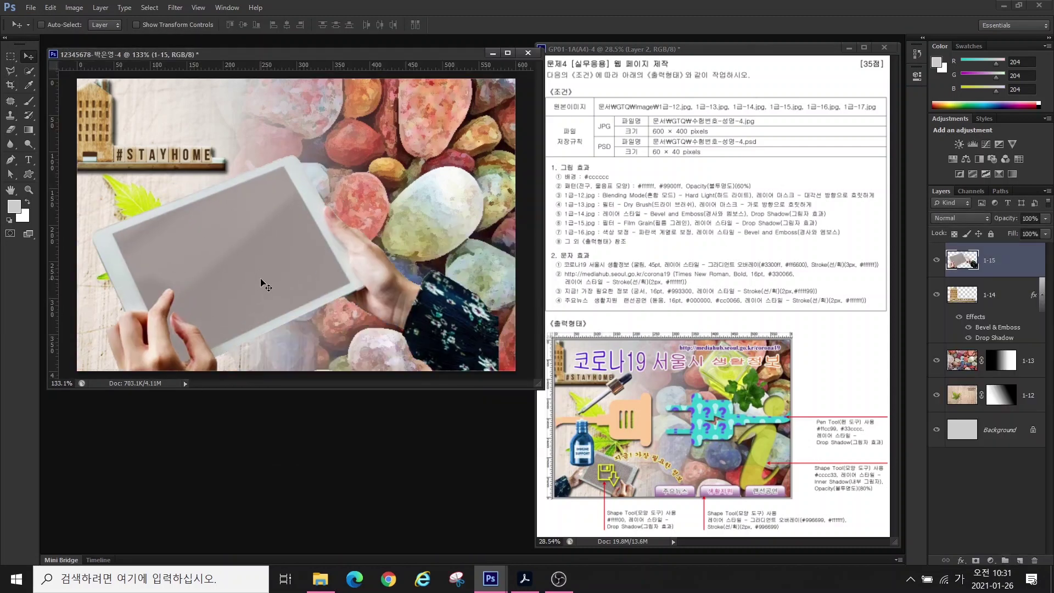
{"action": "key", "text": "ctrl+t"}
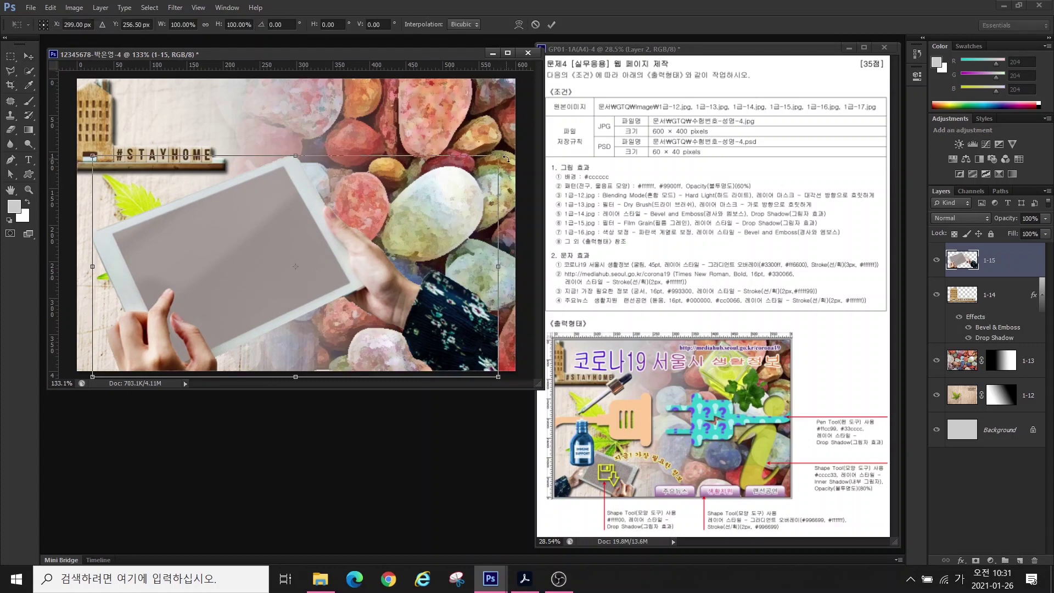
{"action": "left_click_drag", "start_coordinate": [501, 157], "coordinate": [386, 242]}
{"action": "left_click_drag", "start_coordinate": [223, 307], "coordinate": [208, 302]}
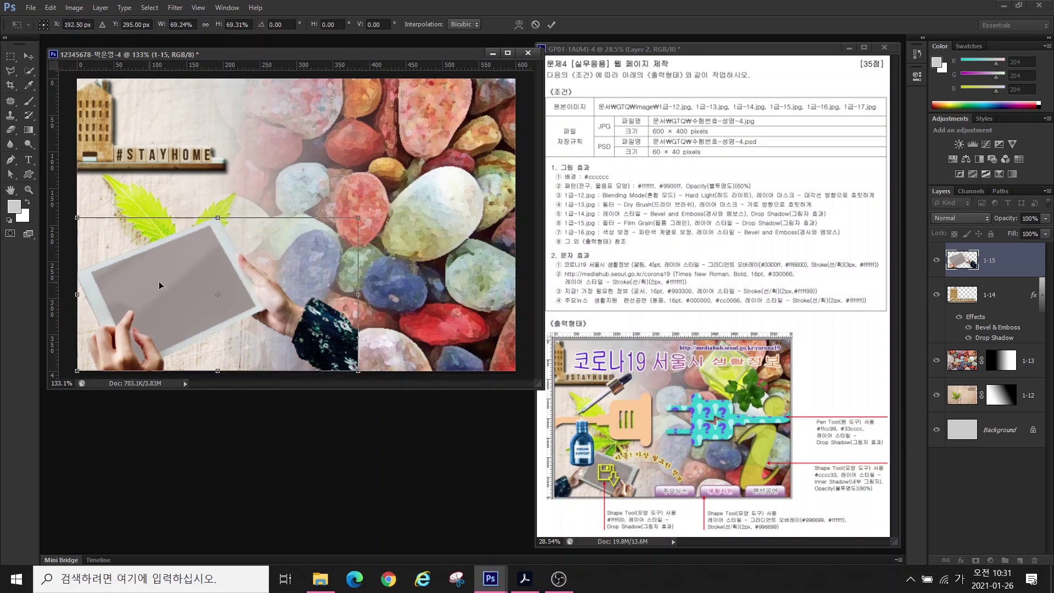
{"action": "right_click", "coordinate": [189, 286]}
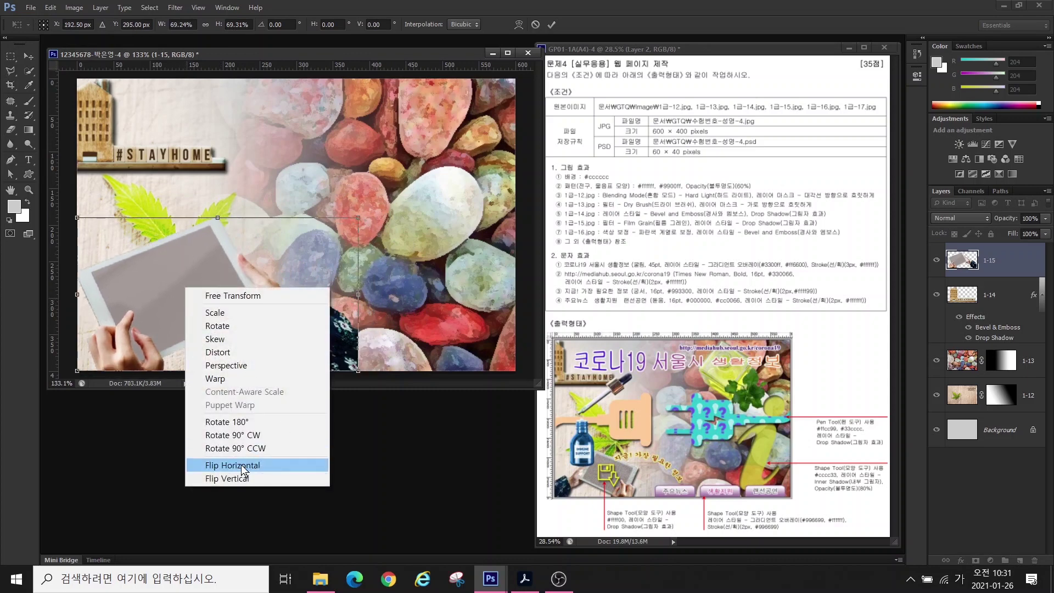
{"action": "left_click", "coordinate": [258, 469]}
{"action": "left_click_drag", "start_coordinate": [200, 296], "coordinate": [192, 301]}
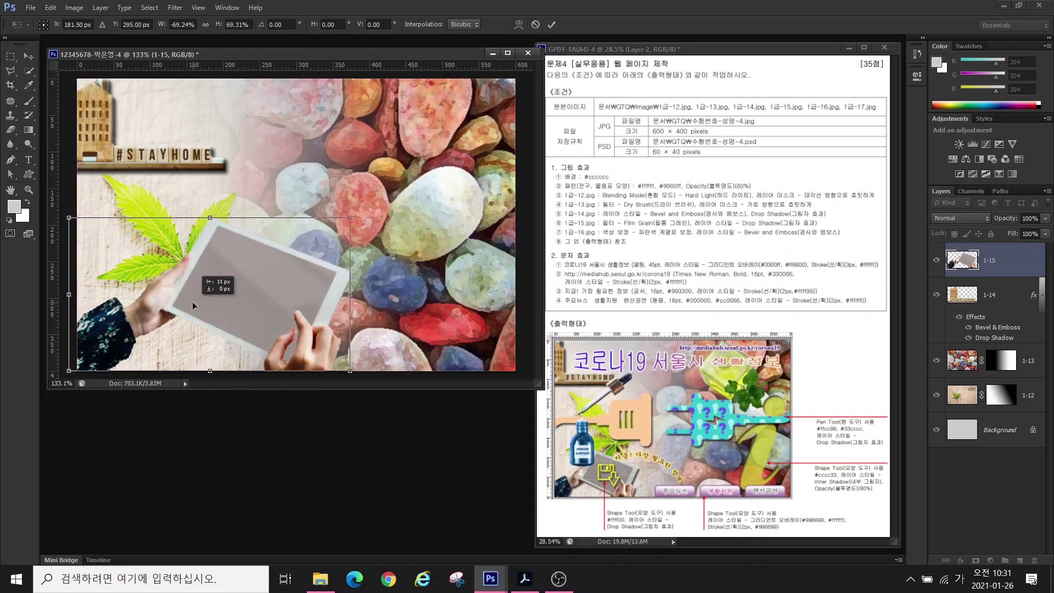
{"action": "left_click_drag", "start_coordinate": [351, 218], "coordinate": [239, 296]}
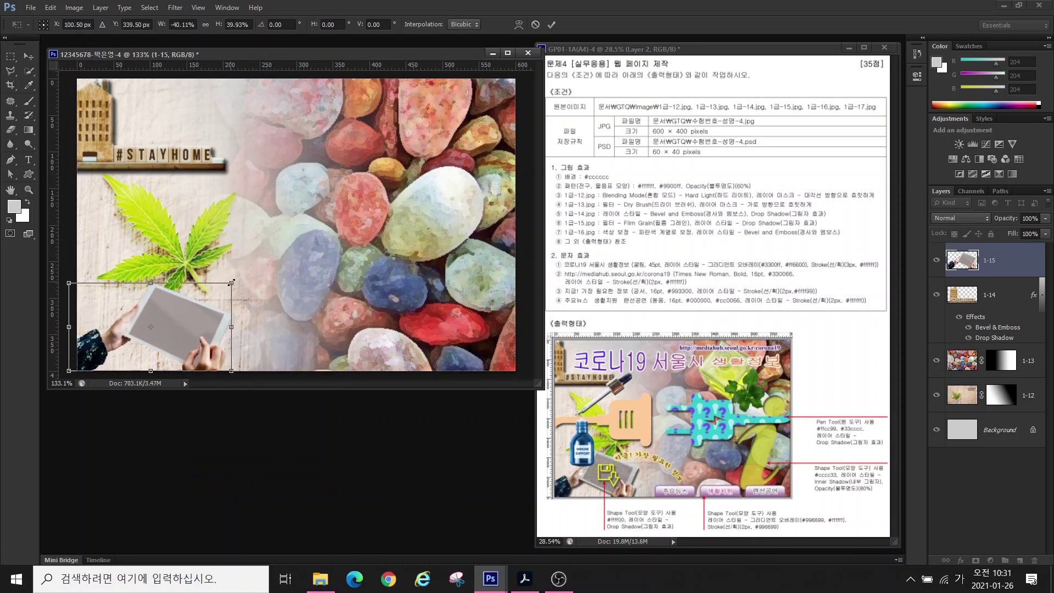
{"action": "key", "text": "Return"}
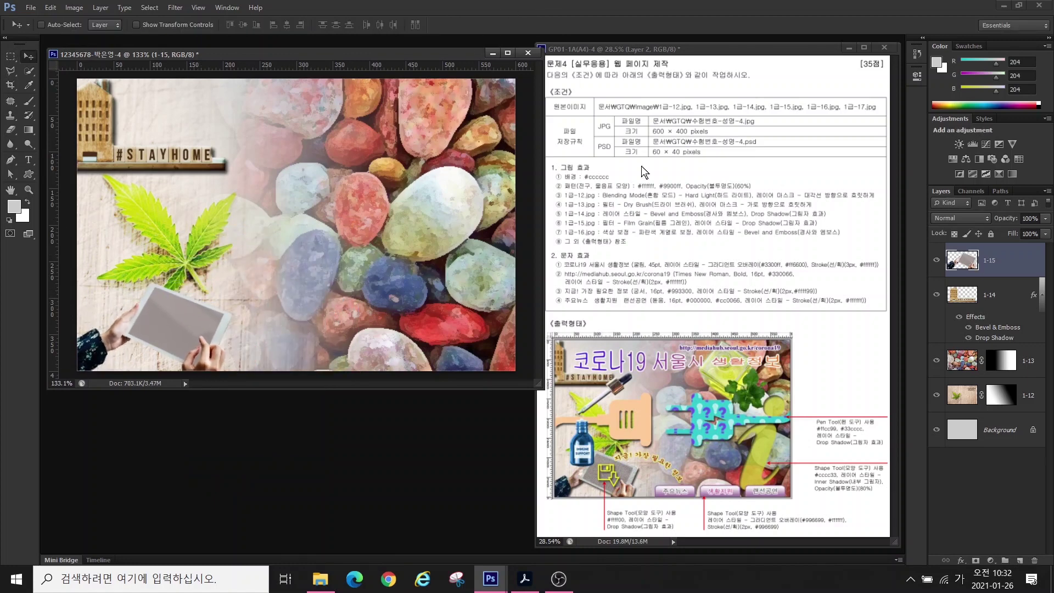
- Apply the Film Grain filter and a Drop Shadow to layer 1-15
{"action": "left_click", "coordinate": [175, 7]}
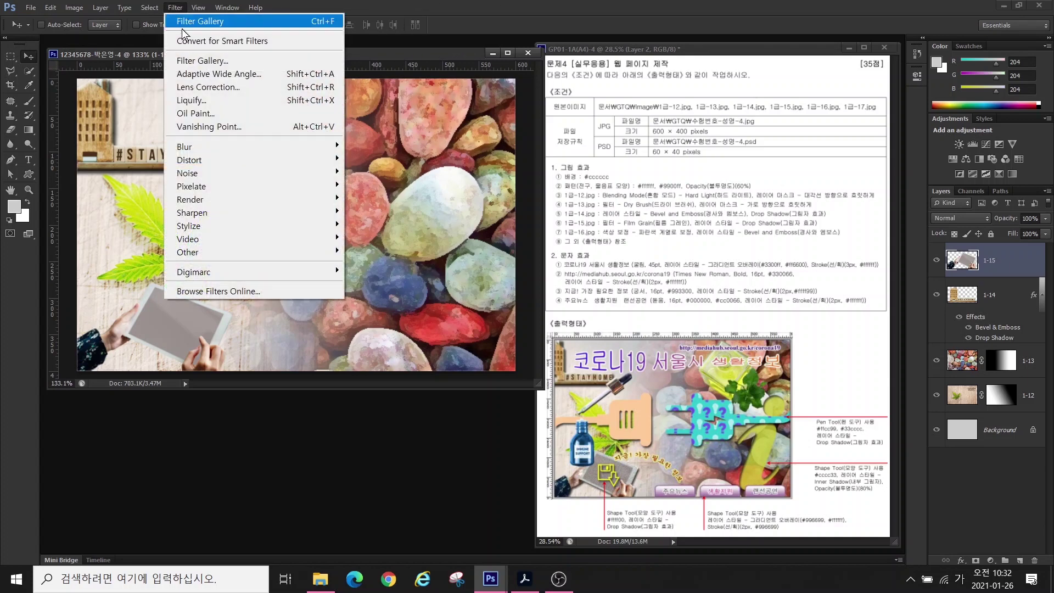
{"action": "left_click", "coordinate": [192, 61]}
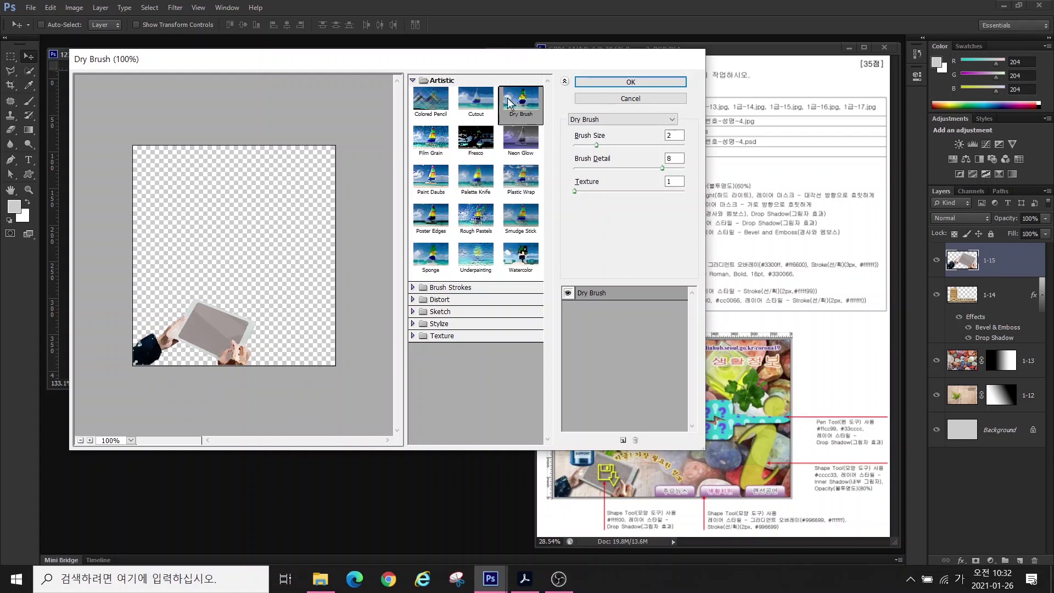
{"action": "left_click", "coordinate": [430, 139]}
{"action": "left_click", "coordinate": [625, 82]}
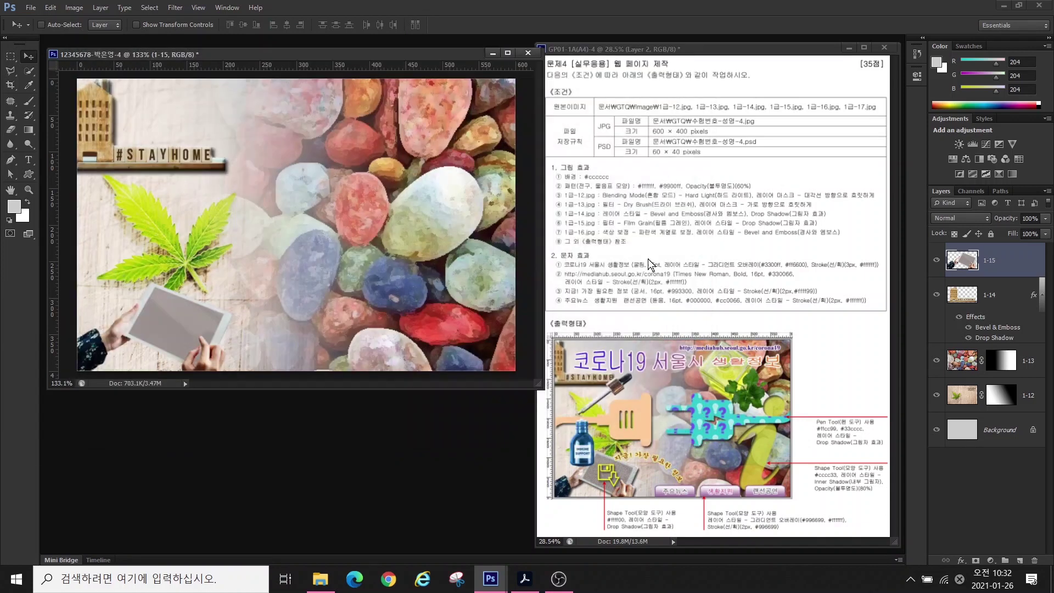
{"action": "left_click", "coordinate": [961, 559]}
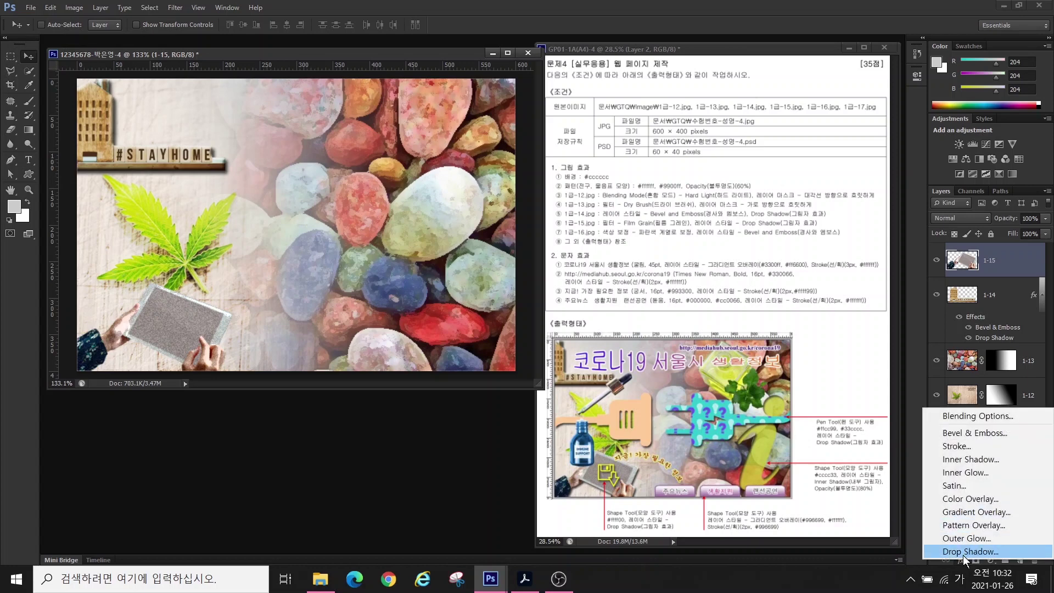
{"action": "left_click", "coordinate": [968, 551]}
{"action": "key", "text": "Return"}
- Open the image 1급-16.jpg
{"action": "key", "text": "ctrl+o"}
{"action": "scroll", "coordinate": [655, 319], "scroll_direction": "down", "scroll_amount": 5}
{"action": "double_click", "coordinate": [445, 377]}
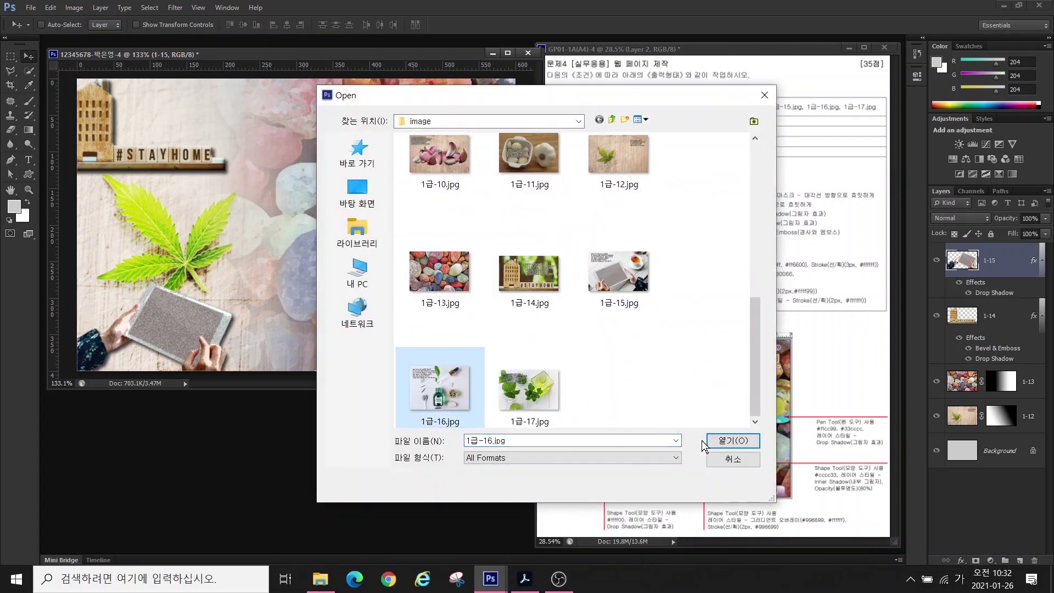
- Quick-select the green IMMUNE SUPPORT bottle and move it into the composite
{"action": "left_click_drag", "start_coordinate": [232, 71], "coordinate": [449, 241]}
{"action": "left_click_drag", "start_coordinate": [478, 392], "coordinate": [495, 364]}
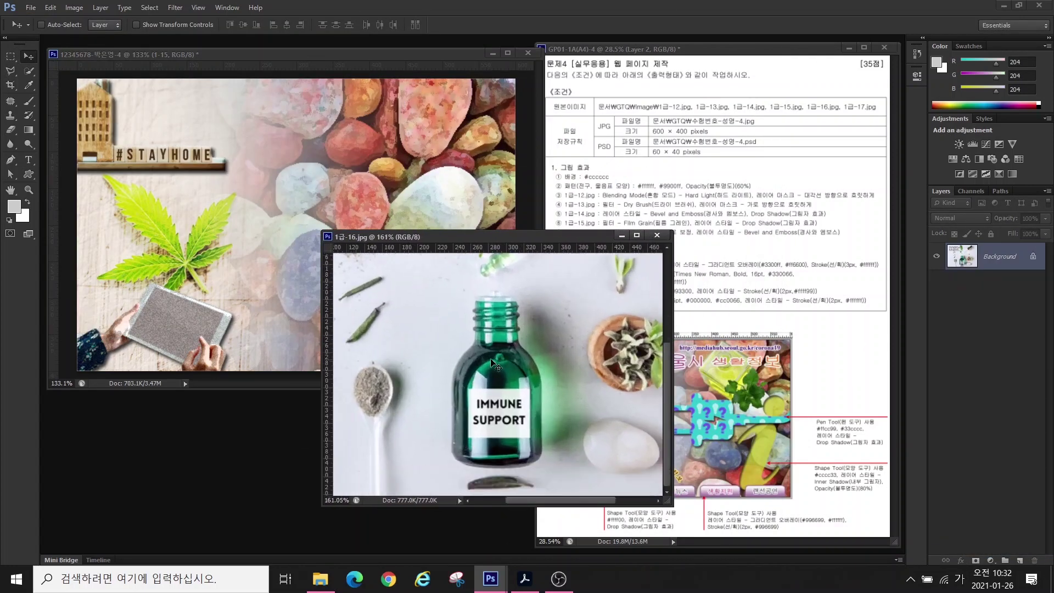
{"action": "left_click", "coordinate": [29, 72]}
{"action": "mouse_move", "coordinate": [494, 320]}
{"action": "left_mouse_down"}
{"action": "mouse_move", "coordinate": [496, 439]}
{"action": "mouse_move", "coordinate": [494, 417]}
{"action": "left_mouse_up"}
{"action": "key", "text": "v"}
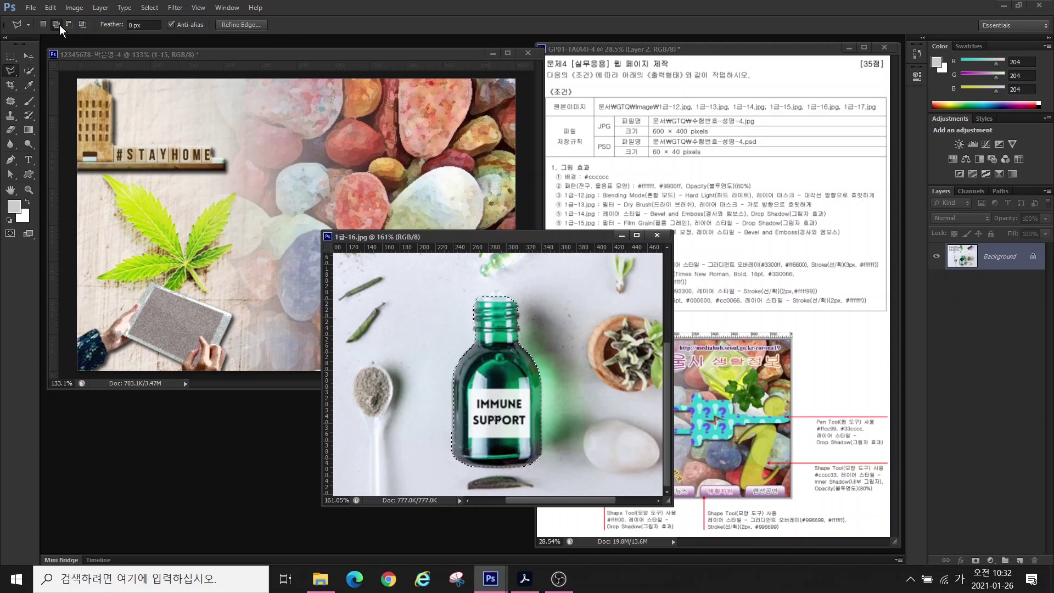
{"action": "left_click_drag", "start_coordinate": [485, 384], "coordinate": [115, 258]}
- Shrink the bottle, place it on the left just above the tablet, and close the source image
{"action": "key", "text": "ctrl+t"}
{"action": "left_click_drag", "start_coordinate": [79, 337], "coordinate": [97, 313]}
{"action": "left_click_drag", "start_coordinate": [156, 196], "coordinate": [144, 222]}
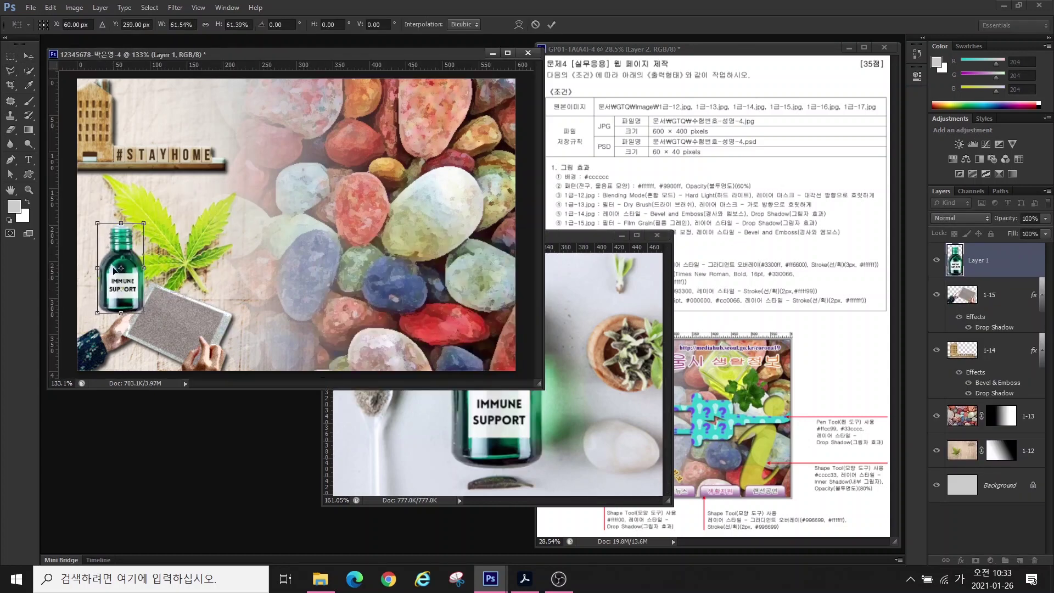
{"action": "left_click_drag", "start_coordinate": [128, 284], "coordinate": [135, 285]}
{"action": "key", "text": "Return"}
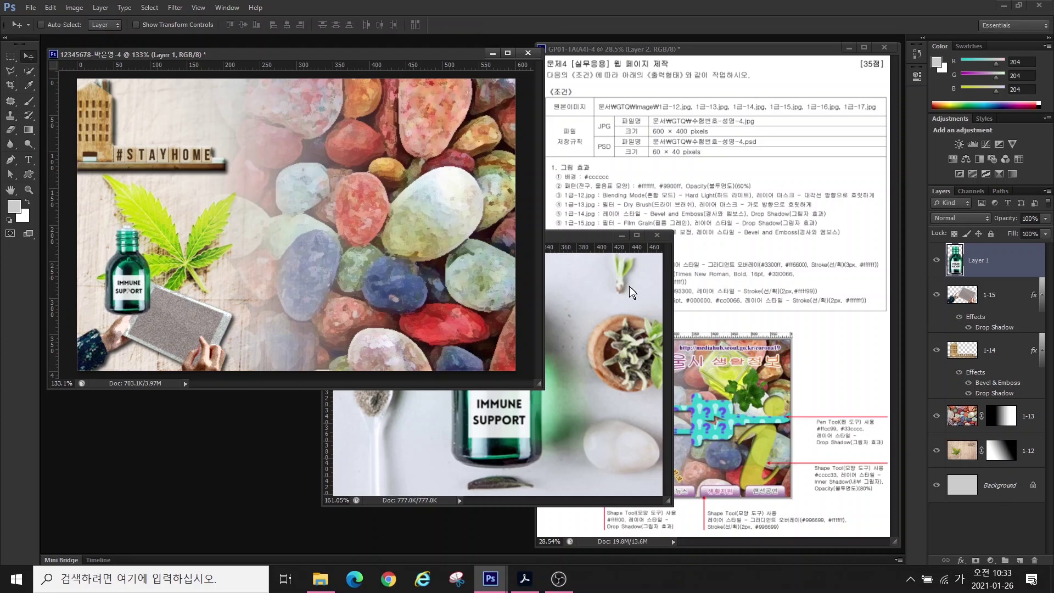
{"action": "left_click", "coordinate": [656, 235]}
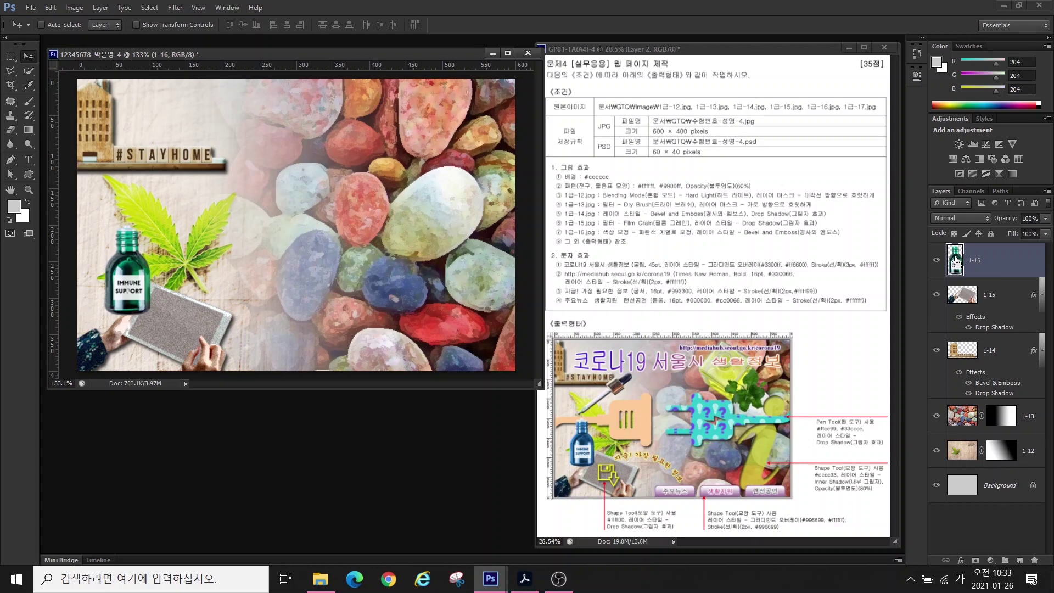
- Shift the hue of only the bottle with a Hue/Saturation adjustment masked to its outline
{"action": "left_click", "coordinate": [955, 262], "text": "ctrl"}
{"action": "key", "text": "F9"}
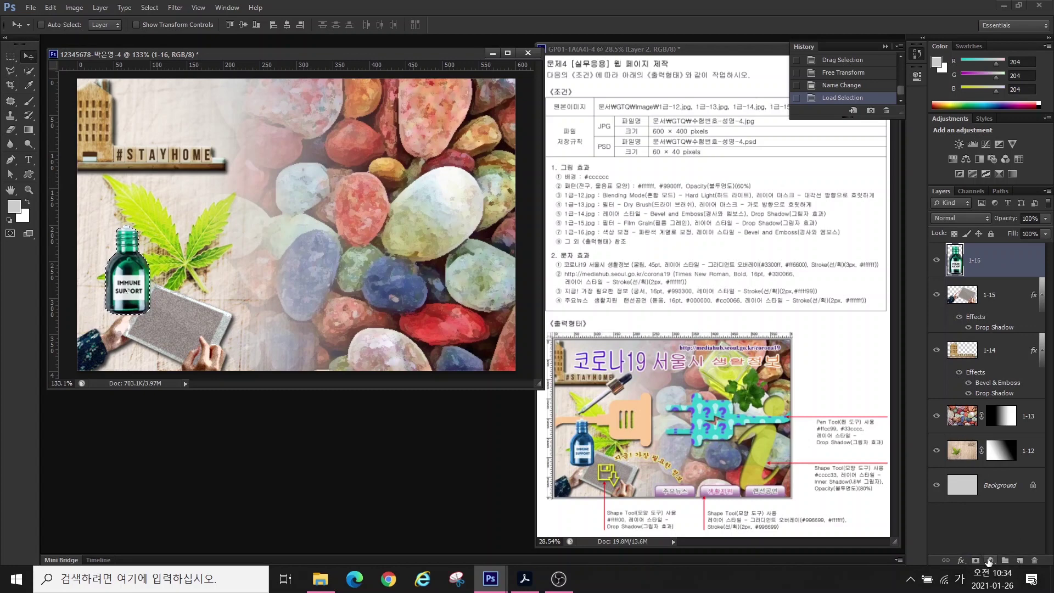
{"action": "left_click", "coordinate": [988, 559]}
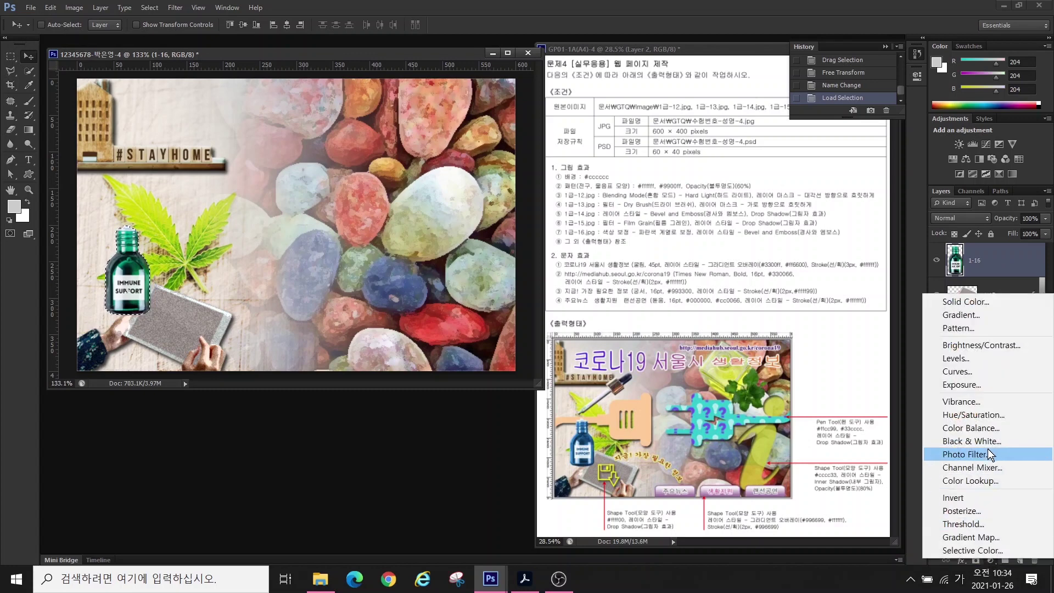
{"action": "left_click", "coordinate": [968, 418]}
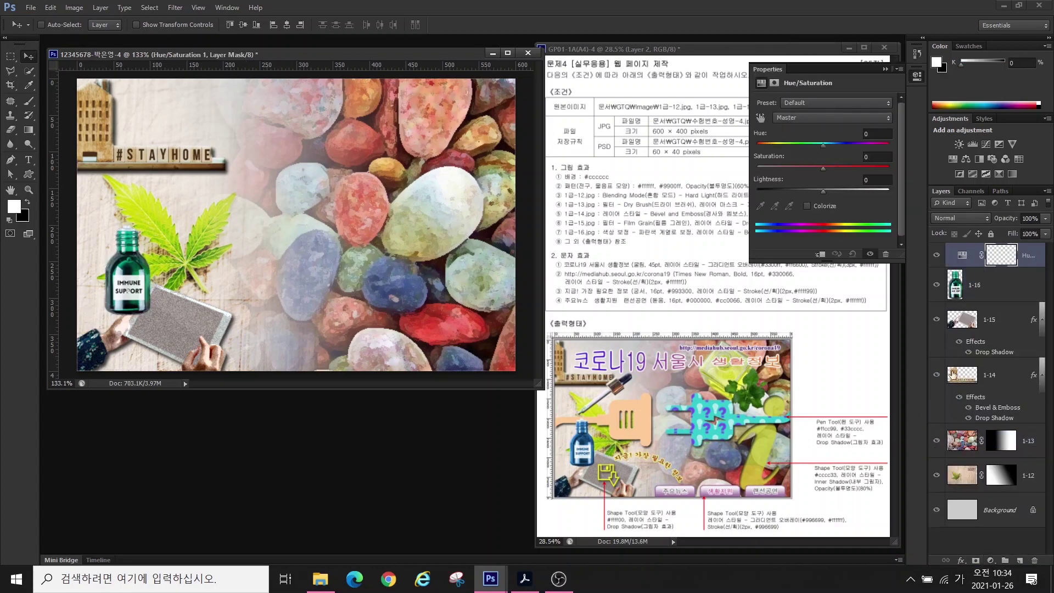
{"action": "mouse_move", "coordinate": [822, 146]}
{"action": "left_mouse_down"}
{"action": "mouse_move", "coordinate": [854, 144]}
{"action": "mouse_move", "coordinate": [843, 147]}
{"action": "left_mouse_up"}
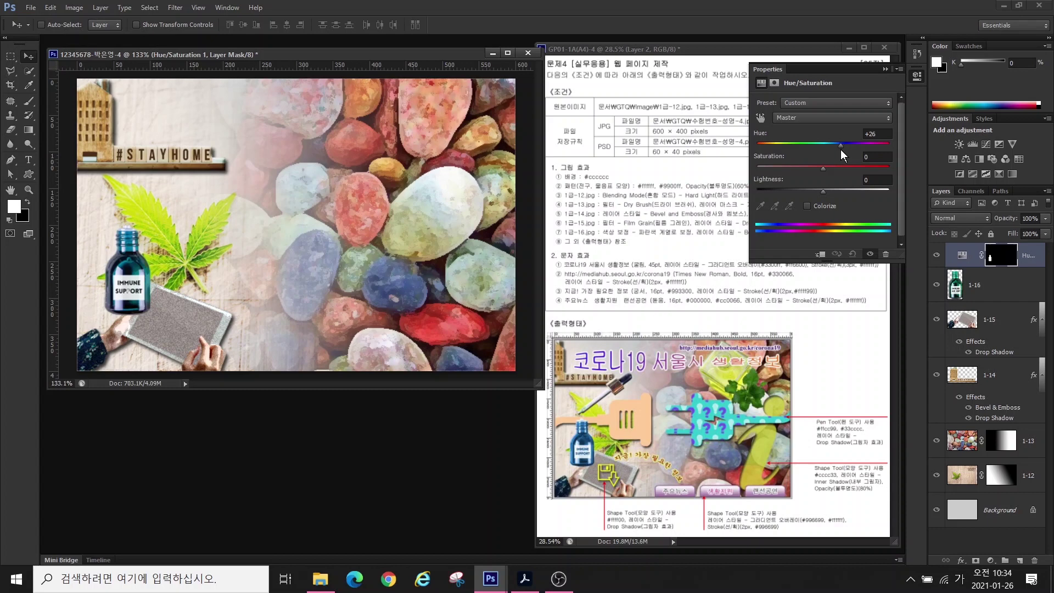
{"action": "left_click", "coordinate": [902, 74]}
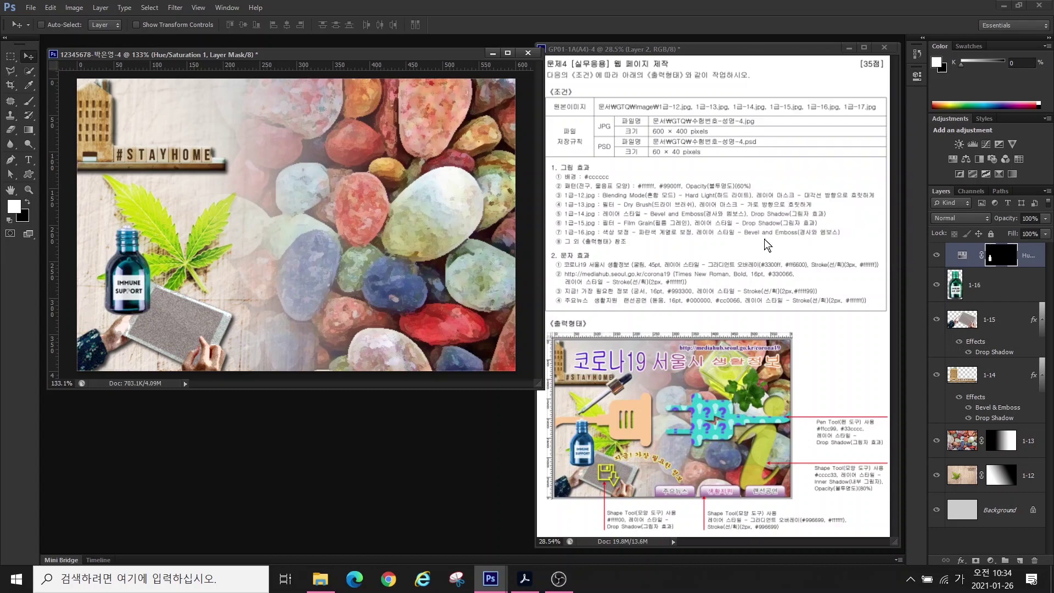
- Give layer 1-16 a Bevel & Emboss effect, then bring up the Open dialog
{"action": "left_click", "coordinate": [987, 292]}
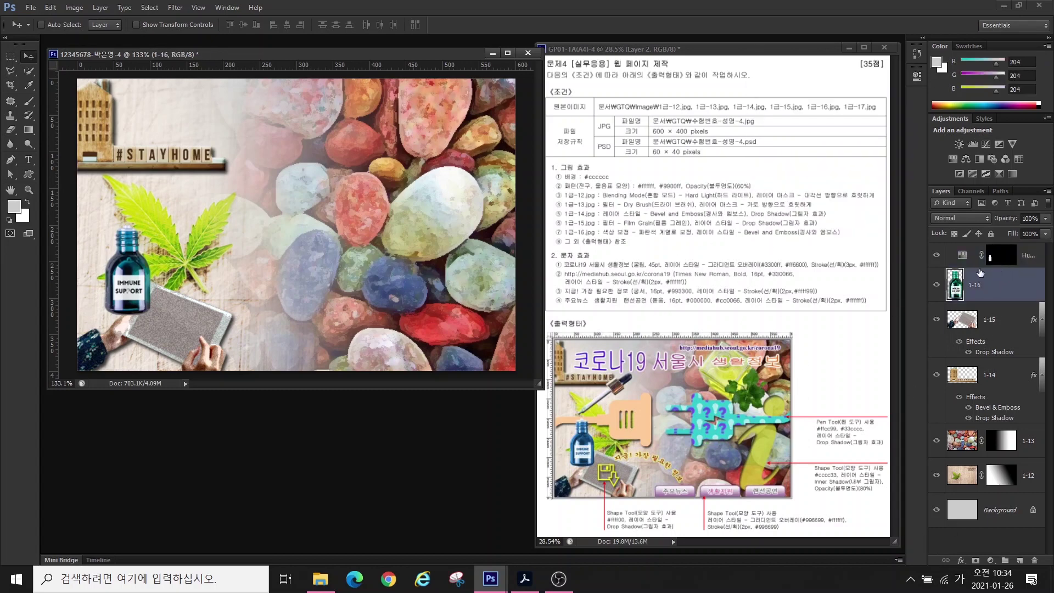
{"action": "left_click", "coordinate": [960, 560]}
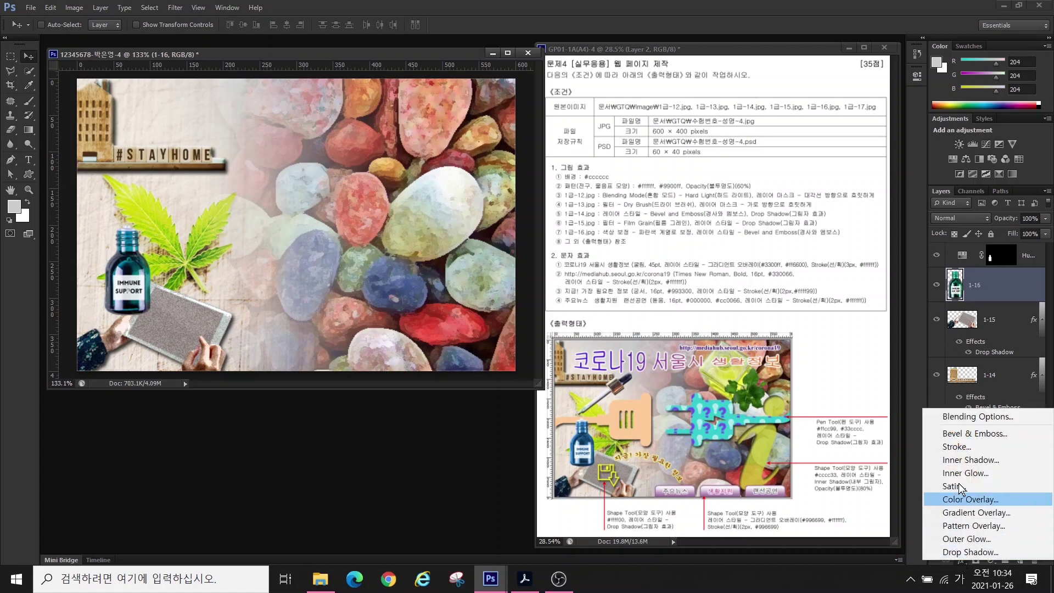
{"action": "key", "text": "Escape"}
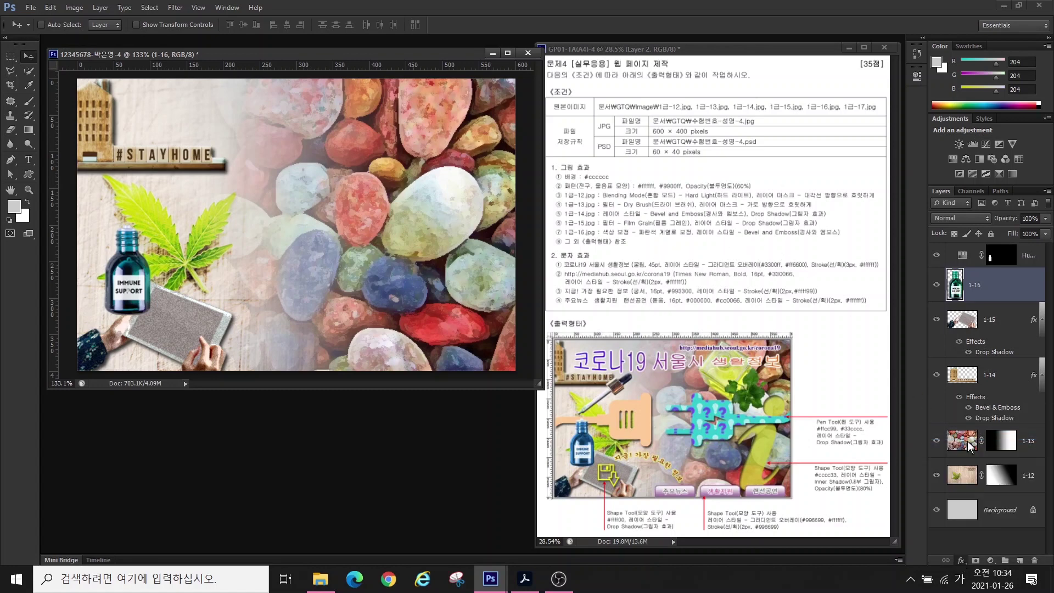
{"action": "left_click", "coordinate": [642, 276]}
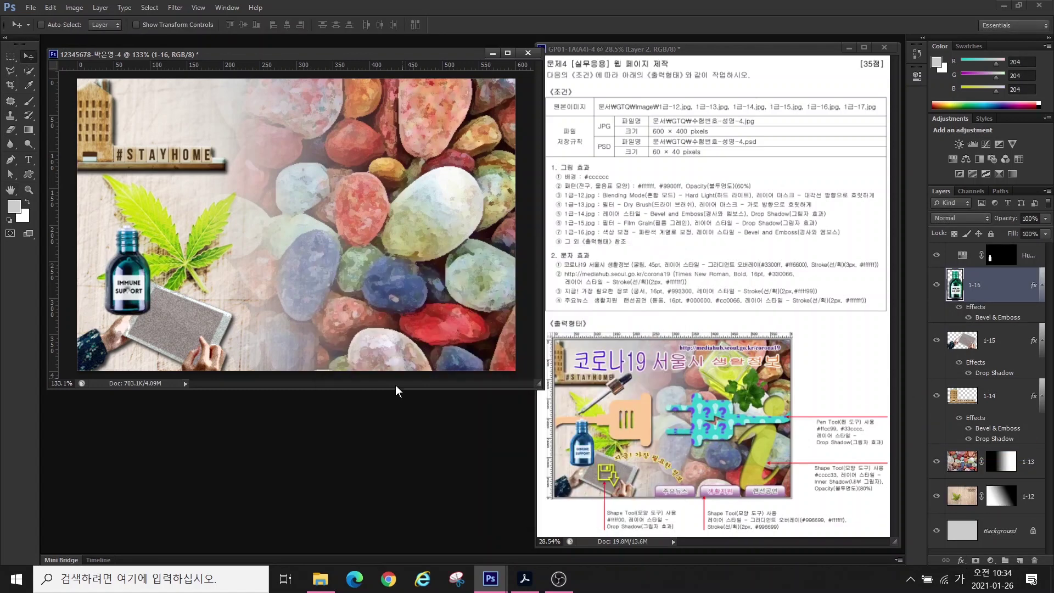
{"action": "double_click", "coordinate": [360, 445]}
{"action": "scroll", "coordinate": [666, 331], "scroll_direction": "down", "scroll_amount": 5}
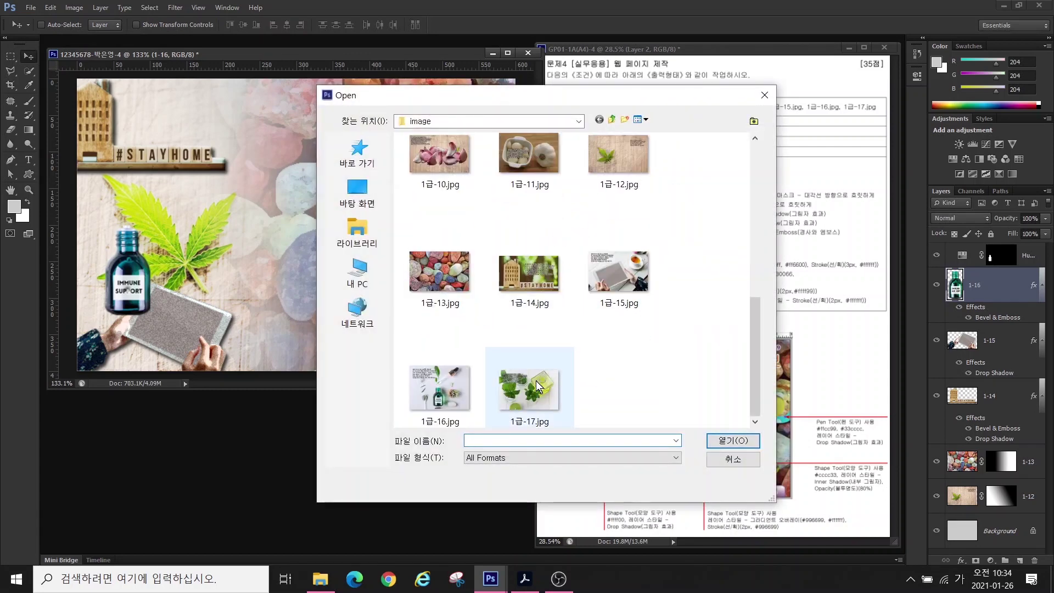
- Open 1급-17.jpg and quick-select the yellow glass bottle with mint
{"action": "left_click", "coordinate": [538, 386]}
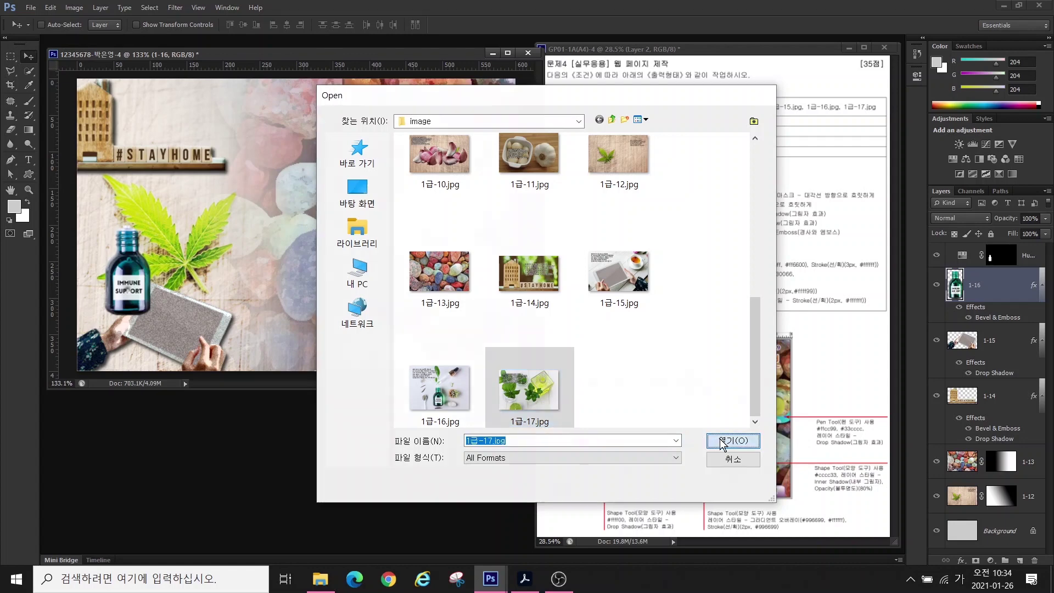
{"action": "left_click", "coordinate": [733, 440]}
{"action": "mouse_move", "coordinate": [254, 69]}
{"action": "left_mouse_down"}
{"action": "mouse_move", "coordinate": [370, 160]}
{"action": "mouse_move", "coordinate": [350, 202]}
{"action": "left_mouse_up"}
{"action": "key", "text": "w"}
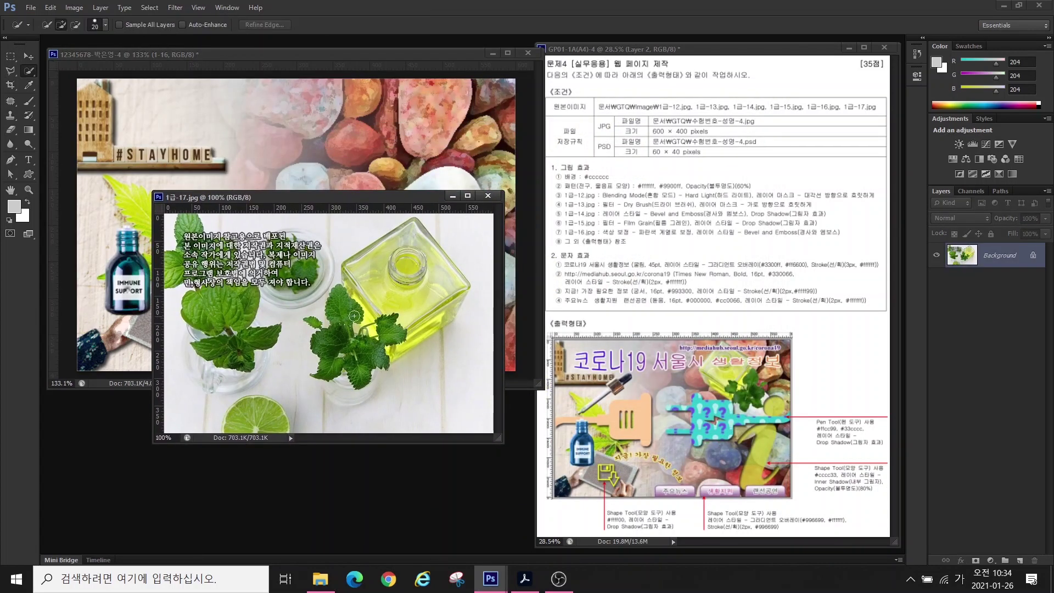
{"action": "mouse_move", "coordinate": [354, 315]}
{"action": "left_mouse_down"}
{"action": "mouse_move", "coordinate": [357, 341]}
{"action": "mouse_move", "coordinate": [364, 299]}
{"action": "mouse_move", "coordinate": [401, 257]}
{"action": "left_mouse_up"}
{"action": "mouse_move", "coordinate": [431, 295]}
{"action": "left_mouse_down"}
{"action": "mouse_move", "coordinate": [400, 336]}
{"action": "mouse_move", "coordinate": [415, 337]}
{"action": "mouse_move", "coordinate": [392, 355]}
{"action": "mouse_move", "coordinate": [373, 329]}
{"action": "left_mouse_up"}
- Bring the selected bottle and mint into the composite and close 1급-17.jpg
{"action": "scroll", "coordinate": [351, 320], "scroll_direction": "up", "scroll_amount": 4}
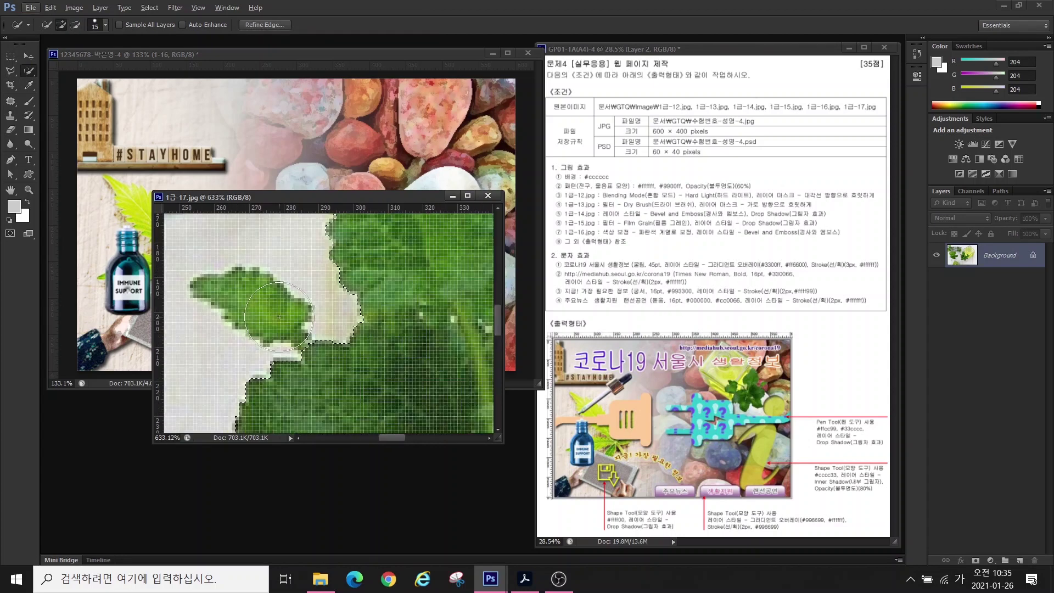
{"action": "scroll", "coordinate": [404, 294], "scroll_direction": "down", "scroll_amount": 3}
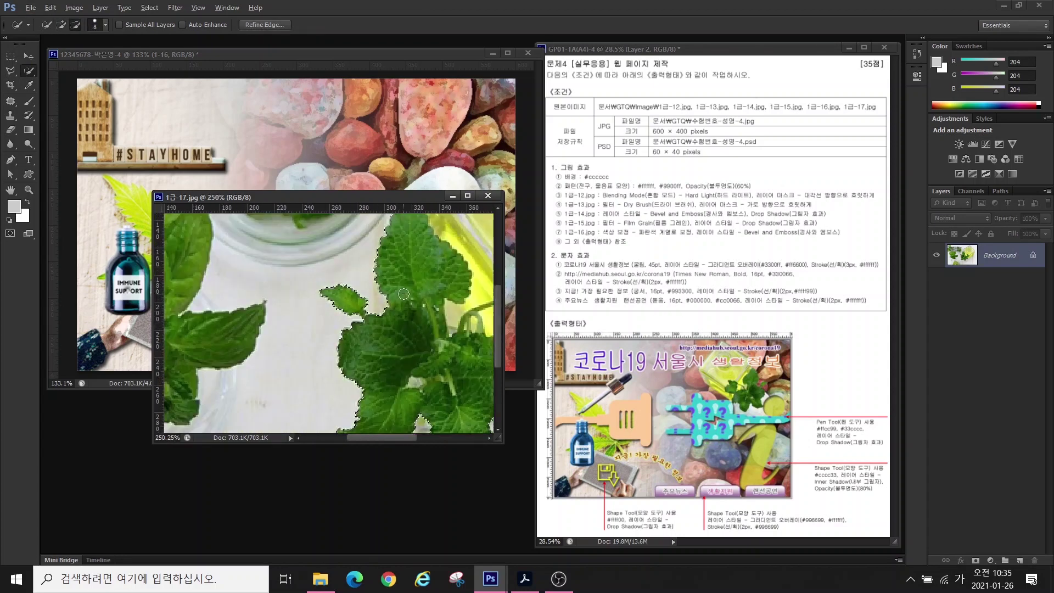
{"action": "scroll", "coordinate": [403, 293], "scroll_direction": "down", "scroll_amount": 9}
{"action": "key", "text": "v"}
{"action": "left_click_drag", "start_coordinate": [386, 281], "coordinate": [371, 167]}
{"action": "left_click", "coordinate": [488, 196]}
- Shrink the bottle to about 58%, flip it horizontally and place it at the upper right
{"action": "key", "text": "ctrl+t"}
{"action": "left_click_drag", "start_coordinate": [475, 131], "coordinate": [407, 202]}
{"action": "left_click_drag", "start_coordinate": [388, 218], "coordinate": [383, 117]}
{"action": "left_click_drag", "start_coordinate": [339, 168], "coordinate": [368, 128]}
{"action": "right_click", "coordinate": [365, 152]}
{"action": "left_click", "coordinate": [393, 331]}
{"action": "left_click_drag", "start_coordinate": [366, 176], "coordinate": [432, 177]}
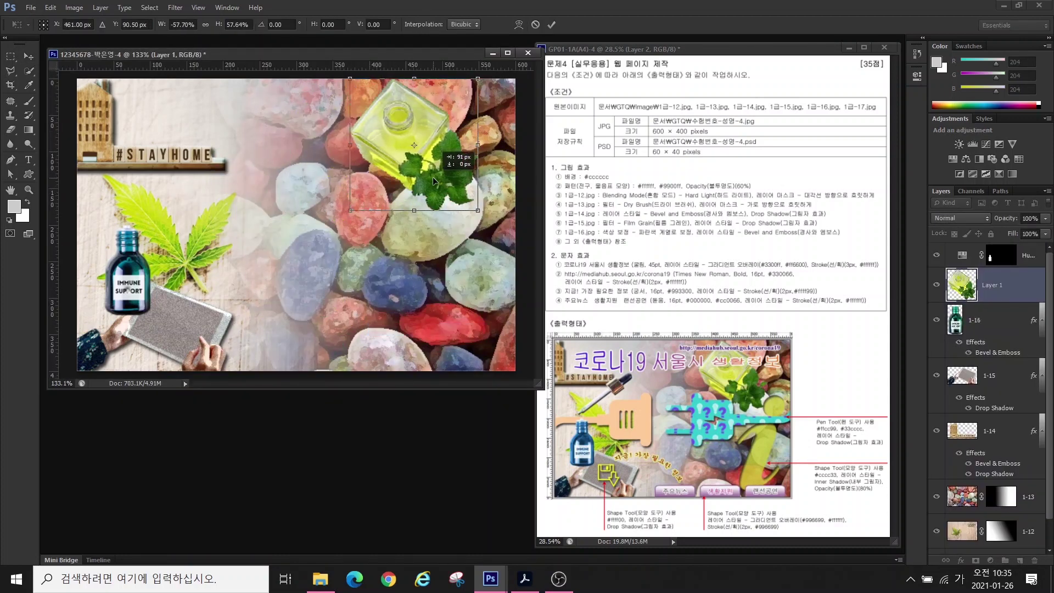
{"action": "key", "text": "Return"}
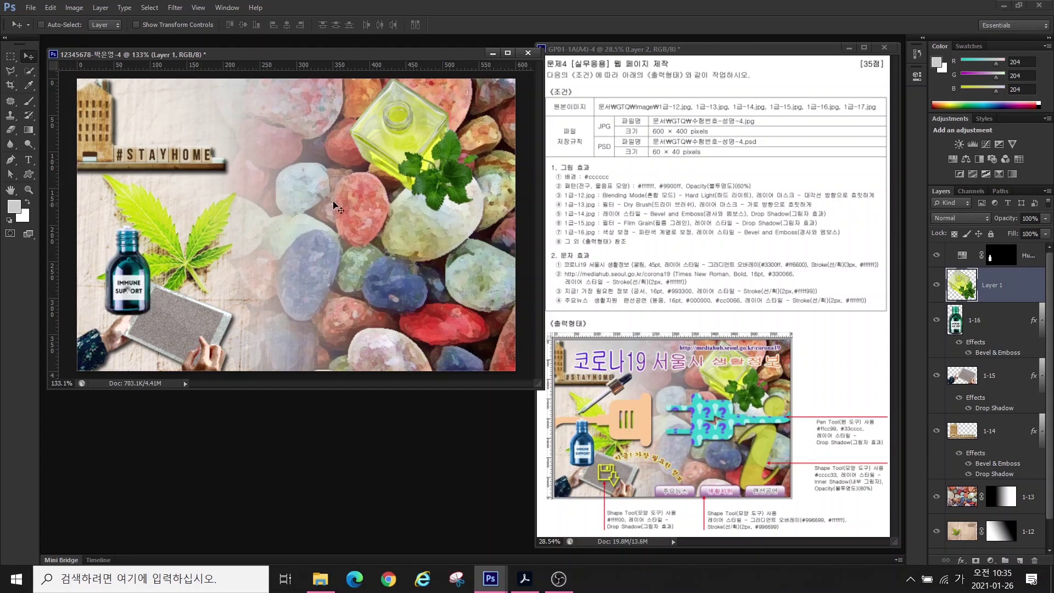
{"action": "left_click", "coordinate": [27, 173]}
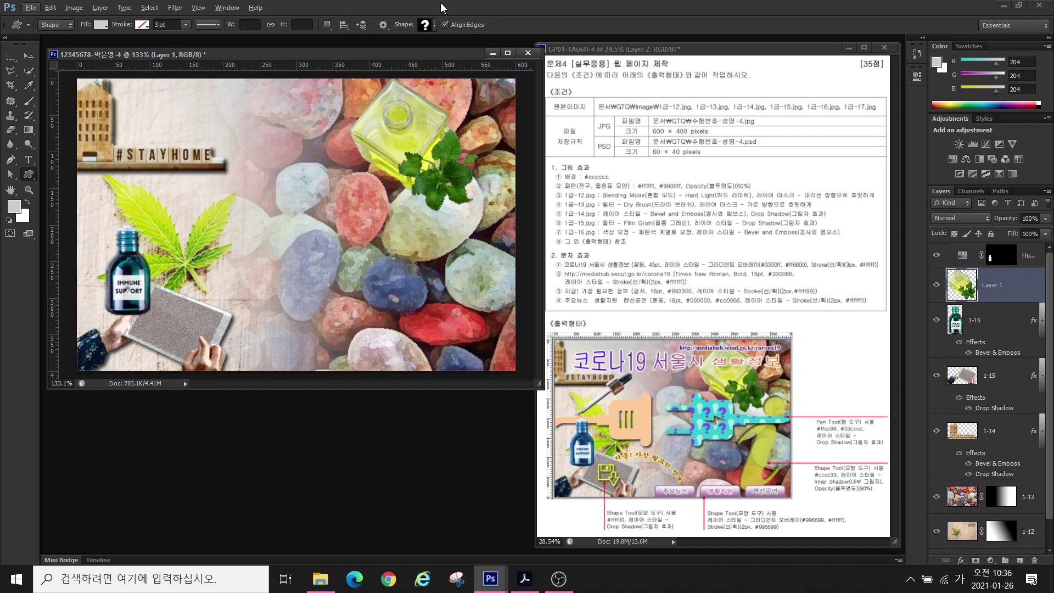
- Draw the "i" custom shape over the stones at the right and show the rulers
{"action": "left_click", "coordinate": [425, 27]}
{"action": "double_click", "coordinate": [349, 316]}
{"action": "left_click_drag", "start_coordinate": [409, 364], "coordinate": [500, 176]}
{"action": "key", "text": "v"}
{"action": "key", "text": "ctrl+r"}
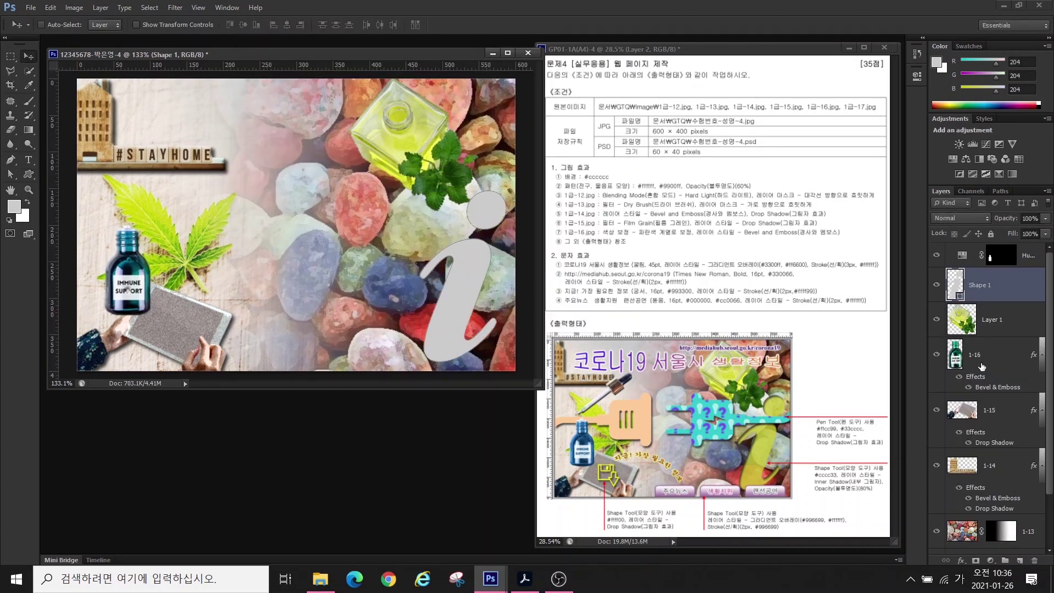
- Give the "i" shape a #cccc33 fill, an Inner Shadow and 80% opacity
{"action": "double_click", "coordinate": [955, 284]}
{"action": "type", "text": "cccc33"}
{"action": "key", "text": "Return"}
{"action": "left_click", "coordinate": [960, 560]}
{"action": "left_click", "coordinate": [982, 462]}
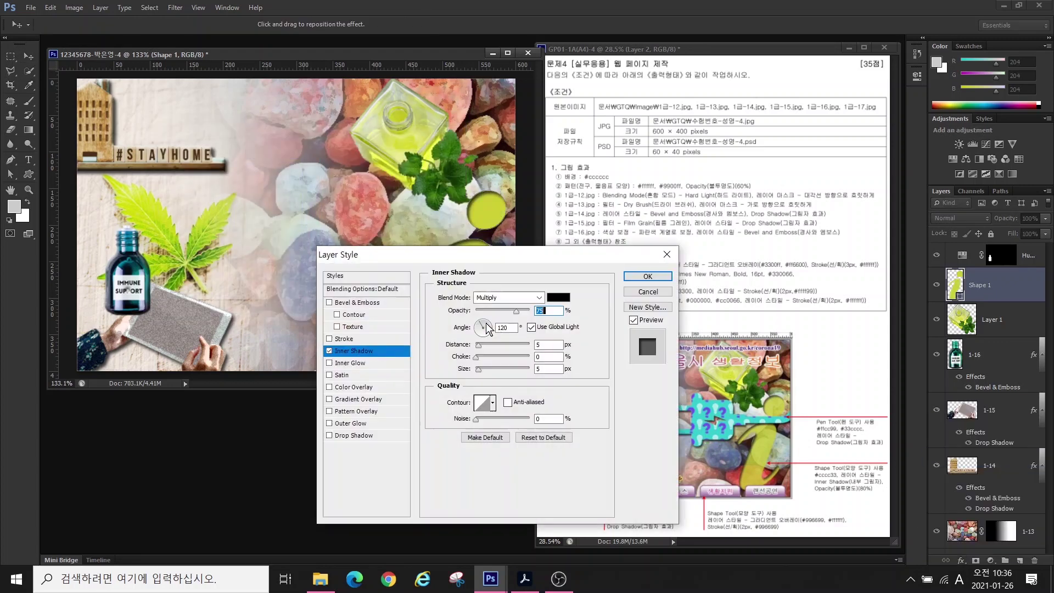
{"action": "left_click", "coordinate": [639, 280]}
{"action": "key", "text": "8"}
- Draw a rounded button at the canvas bottom and move the hue adjustment layer down
{"action": "key", "text": "u"}
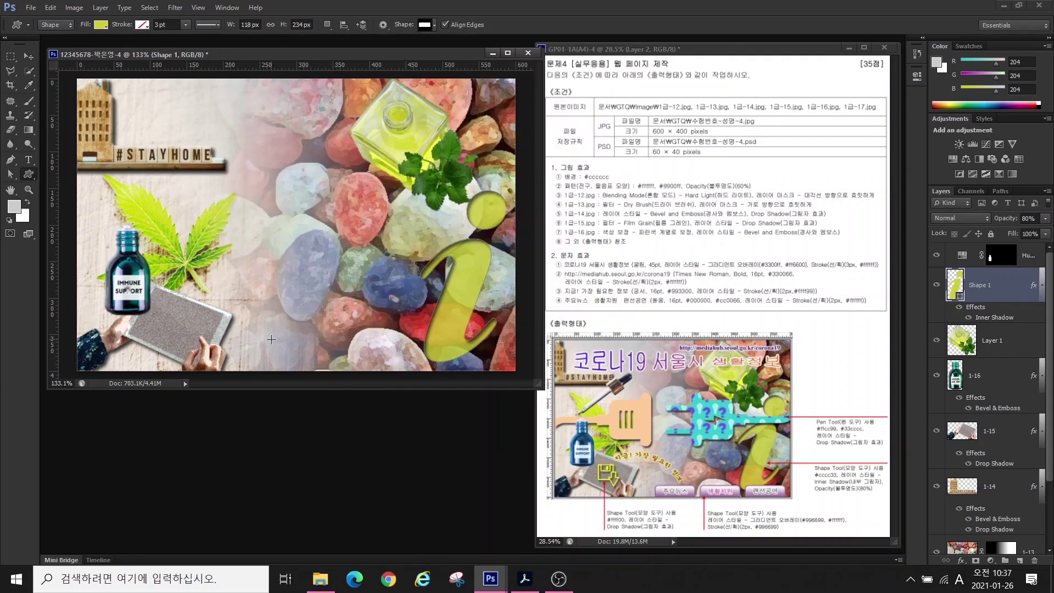
{"action": "left_click_drag", "start_coordinate": [261, 344], "coordinate": [341, 376]}
{"action": "left_click_drag", "start_coordinate": [1004, 255], "coordinate": [1032, 348]}
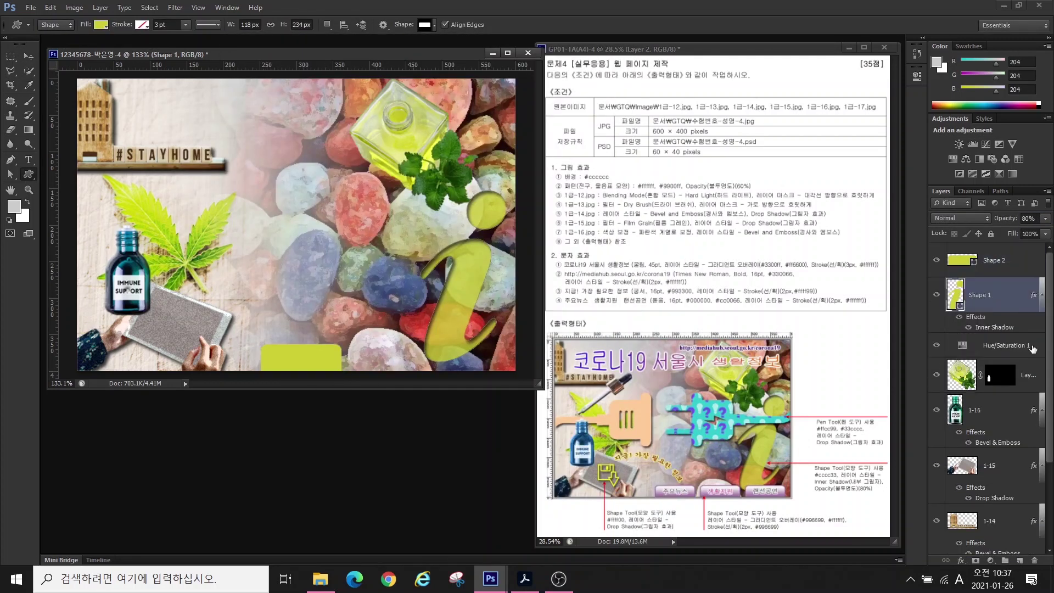
{"action": "key", "text": "alt+bracketright"}
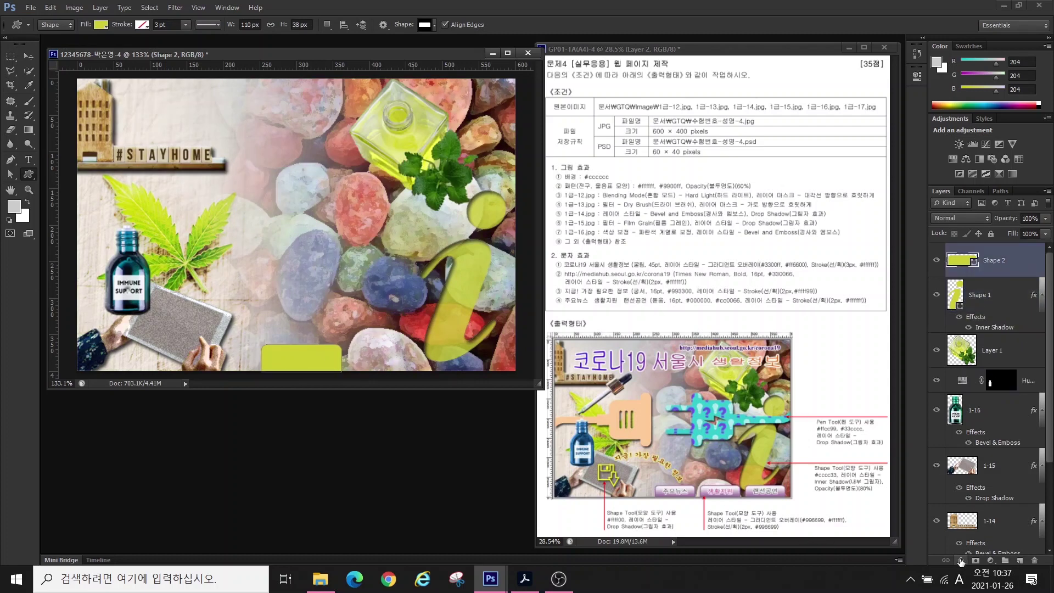
- Give the button a #996699-to-white Gradient Overlay and a Stroke
{"action": "left_click", "coordinate": [960, 560]}
{"action": "left_click", "coordinate": [983, 510]}
{"action": "left_click", "coordinate": [503, 323]}
{"action": "double_click", "coordinate": [218, 298]}
{"action": "type", "text": "996699"}
{"action": "key", "text": "Return"}
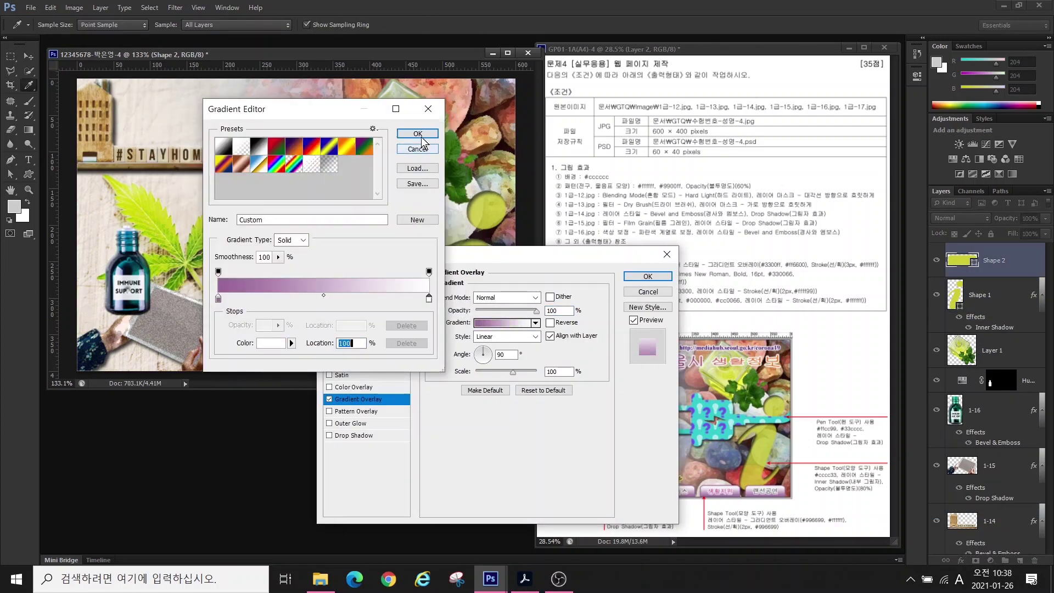
{"action": "key", "text": "Return"}
{"action": "left_click", "coordinate": [344, 338]}
{"action": "key", "text": "Return"}
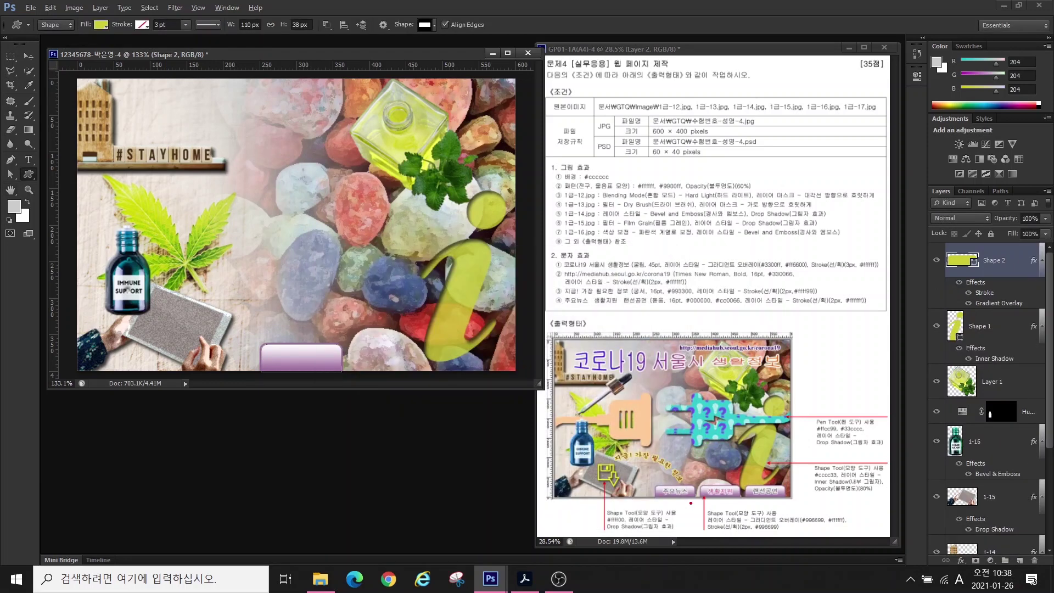
{"action": "left_click_drag", "start_coordinate": [731, 499], "coordinate": [696, 491]}
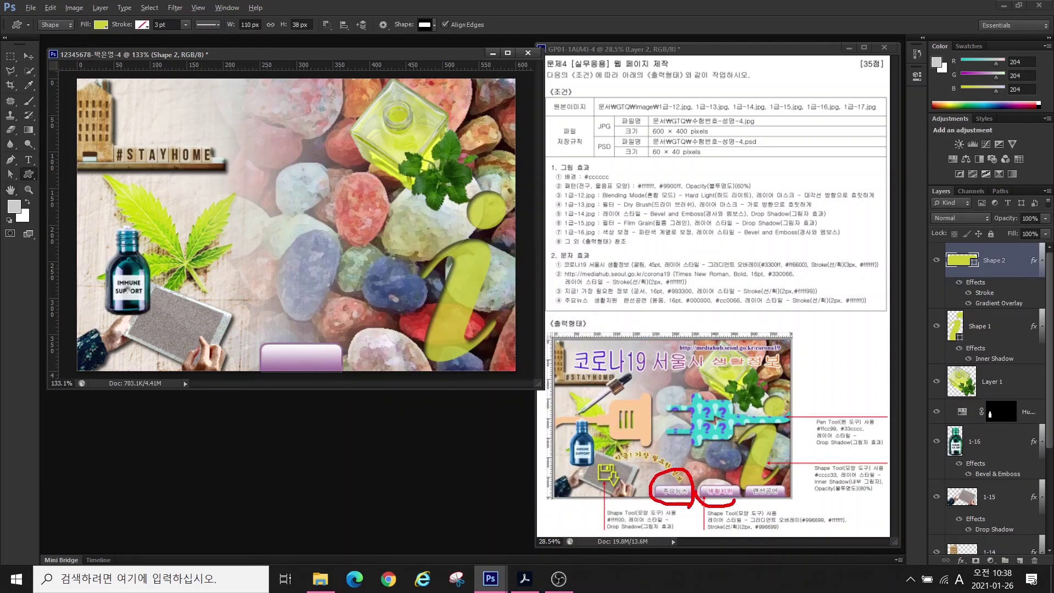
{"action": "mouse_move", "coordinate": [756, 505]}
{"action": "left_mouse_down"}
{"action": "mouse_move", "coordinate": [769, 477]}
{"action": "mouse_move", "coordinate": [789, 500]}
{"action": "left_mouse_up"}
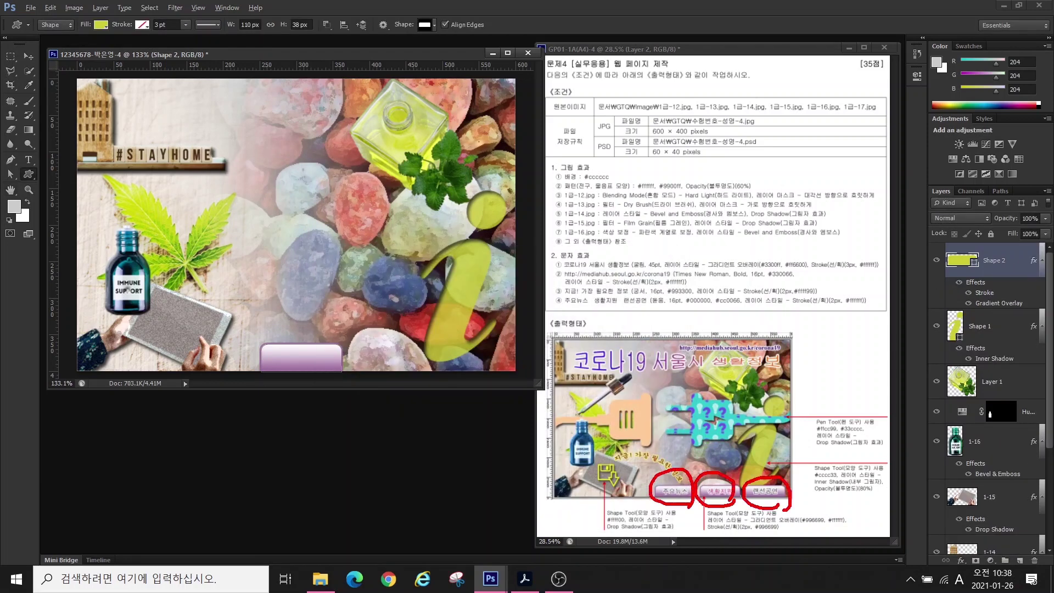
- Duplicate the button twice, then shrink and line up all three along the bottom edge
{"action": "key", "text": "ctrl+j"}
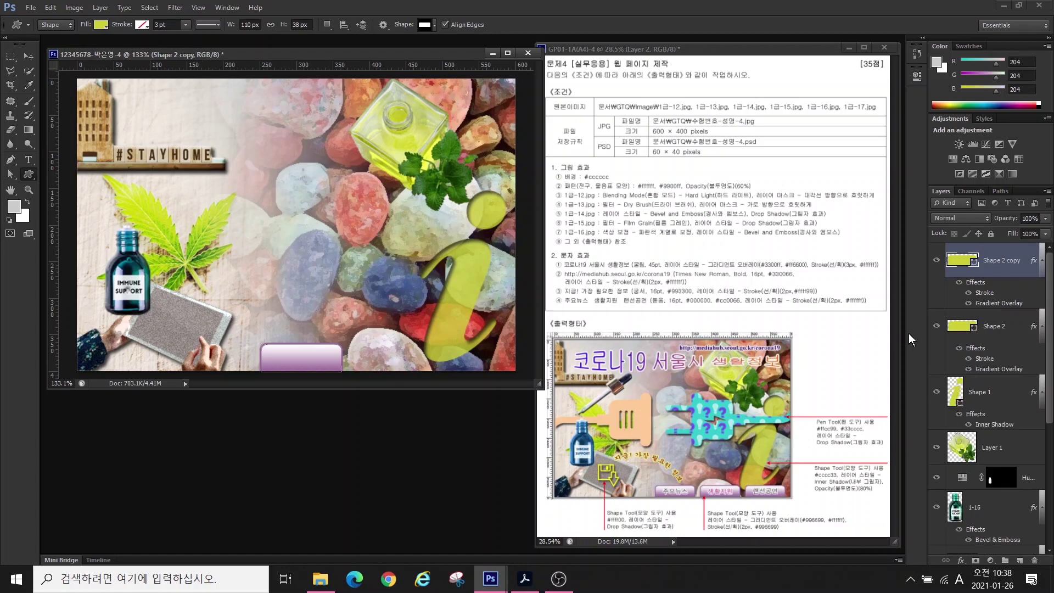
{"action": "key", "text": "v"}
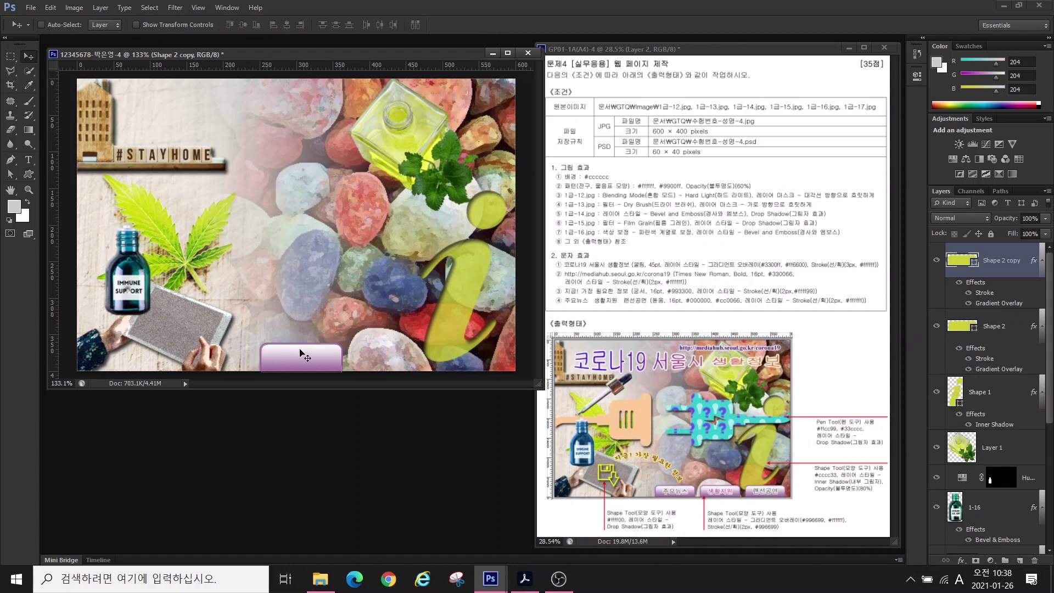
{"action": "left_click_drag", "start_coordinate": [301, 353], "coordinate": [400, 361]}
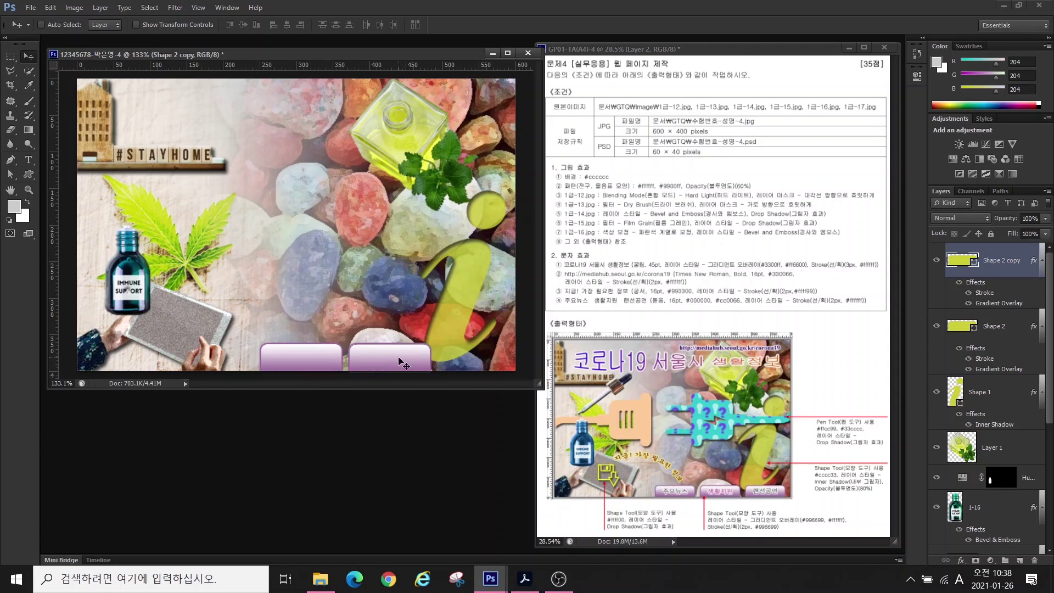
{"action": "key", "text": "ctrl+j"}
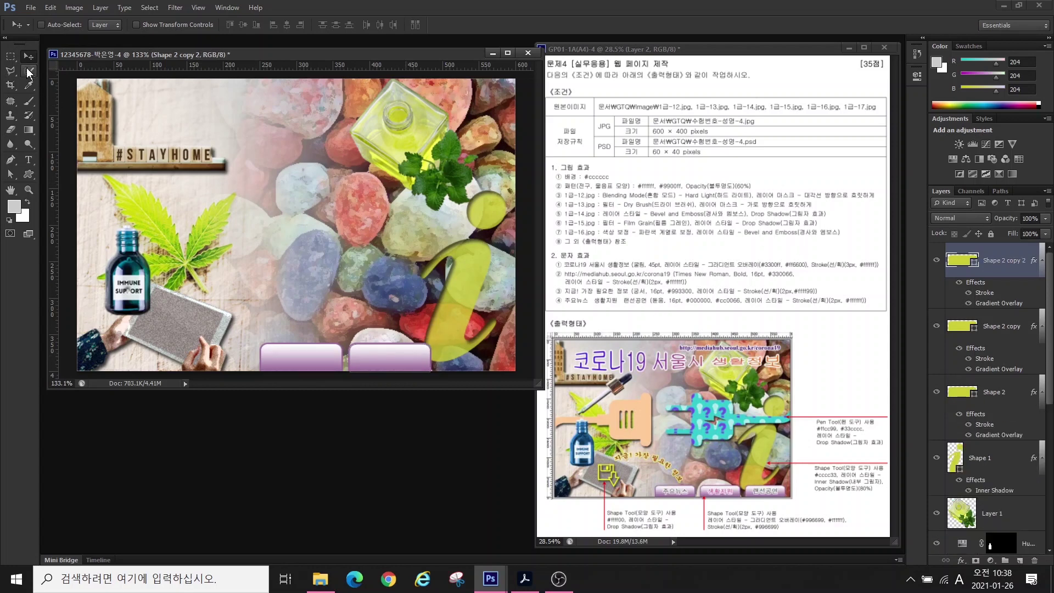
{"action": "left_click_drag", "start_coordinate": [389, 362], "coordinate": [476, 362]}
{"action": "left_click", "coordinate": [992, 390], "text": "shift"}
{"action": "key", "text": "ctrl+t"}
{"action": "left_click_drag", "start_coordinate": [260, 342], "coordinate": [281, 345]}
{"action": "left_click_drag", "start_coordinate": [312, 358], "coordinate": [302, 358]}
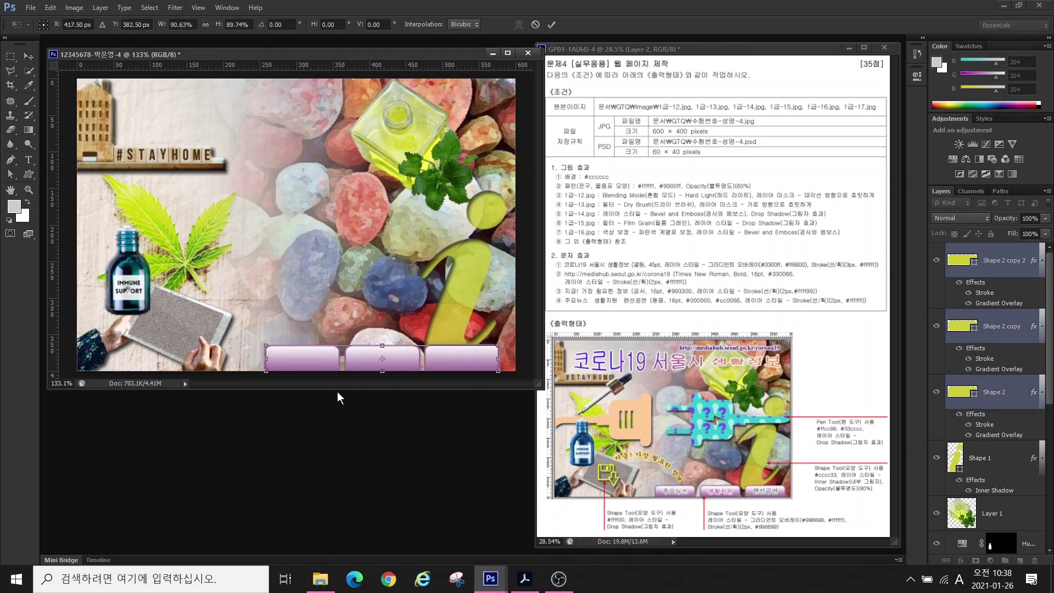
{"action": "key", "text": "Return"}
- Draw the floppy-disk-with-arrow shape over the tablet and give it a drop shadow
{"action": "key", "text": "u"}
{"action": "left_click", "coordinate": [433, 25]}
{"action": "double_click", "coordinate": [478, 204]}
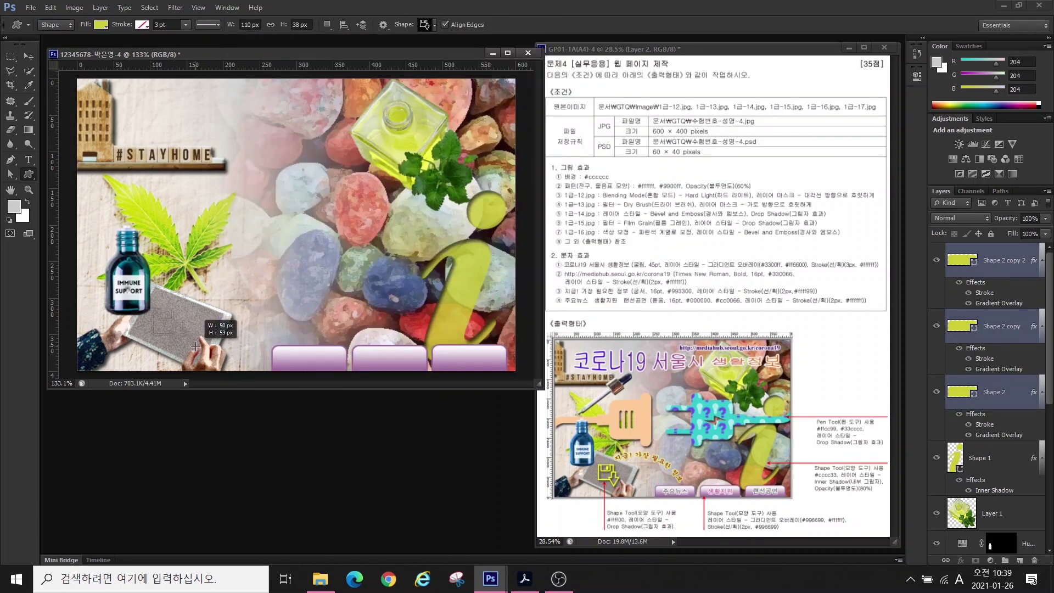
{"action": "left_click_drag", "start_coordinate": [158, 307], "coordinate": [193, 344]}
{"action": "key", "text": "v"}
{"action": "left_click", "coordinate": [961, 560]}
{"action": "left_click", "coordinate": [979, 553]}
{"action": "left_click", "coordinate": [650, 266]}
- Set the floppy shape's fill to bright yellow #ffff00
{"action": "double_click", "coordinate": [960, 259]}
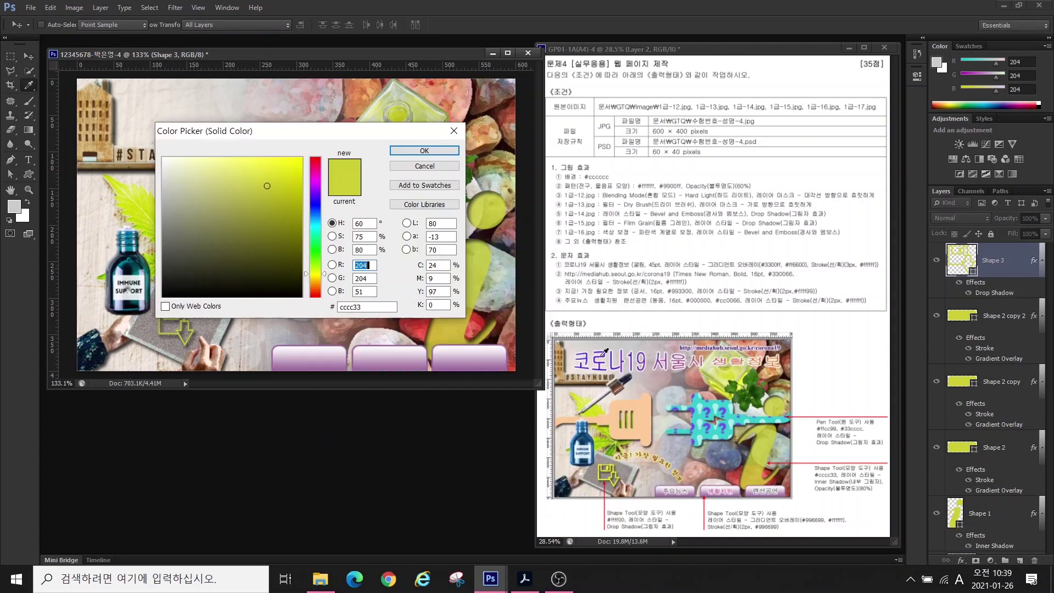
{"action": "double_click", "coordinate": [350, 305]}
{"action": "type", "text": "ffff00"}
{"action": "key", "text": "Return"}
{"action": "key", "text": "t"}
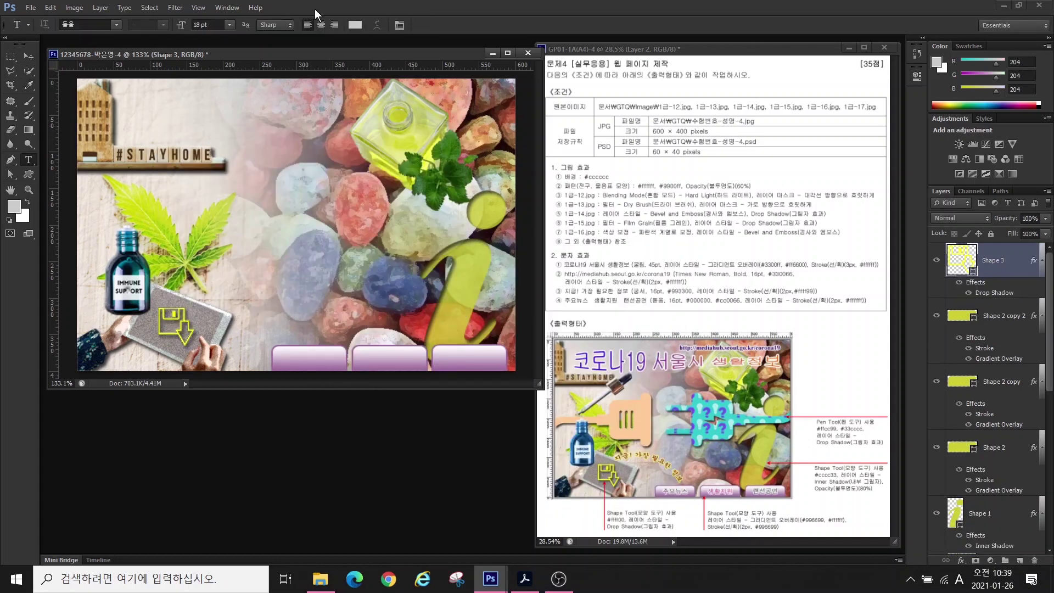
- Type the title 코로나19 서울시 생활정보 near the top in 45 pt 굴림
{"action": "left_click", "coordinate": [167, 123]}
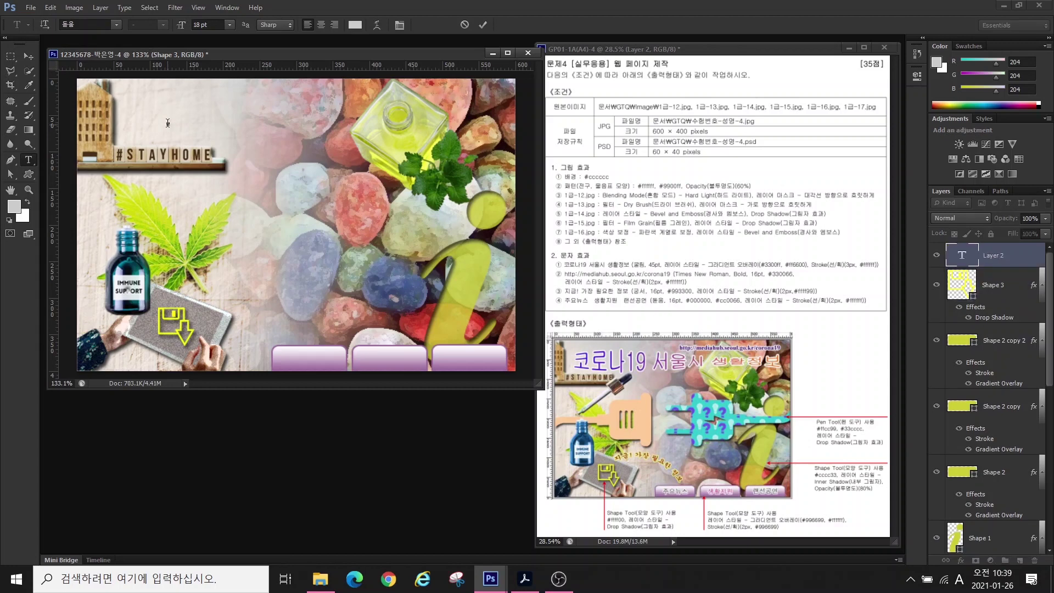
{"action": "type", "text": "코로나19 서울시 생활정보"}
{"action": "key", "text": "ctrl+Return"}
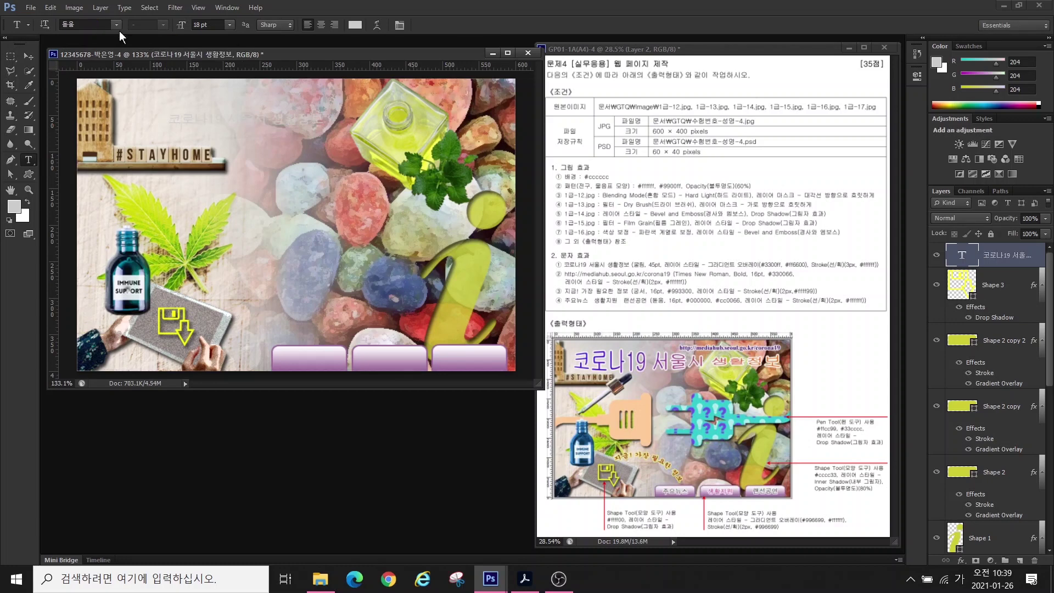
{"action": "left_click", "coordinate": [116, 25]}
{"action": "left_click", "coordinate": [120, 120]}
{"action": "type", "text": "45"}
{"action": "key", "text": "Return"}
- Add a 3300ff-to-ff6600 Gradient Overlay to the title at a 10-degree angle
{"action": "left_click", "coordinate": [961, 560]}
{"action": "left_click", "coordinate": [987, 516]}
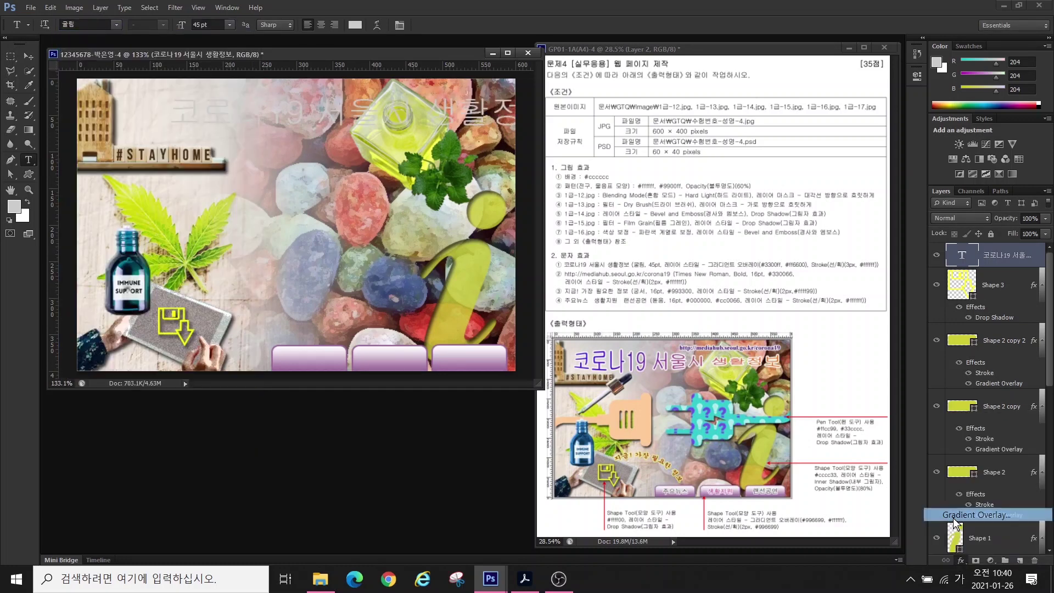
{"action": "left_click", "coordinate": [503, 323]}
{"action": "double_click", "coordinate": [220, 298]}
{"action": "type", "text": "3300ff"}
{"action": "key", "text": "Return"}
{"action": "double_click", "coordinate": [430, 298]}
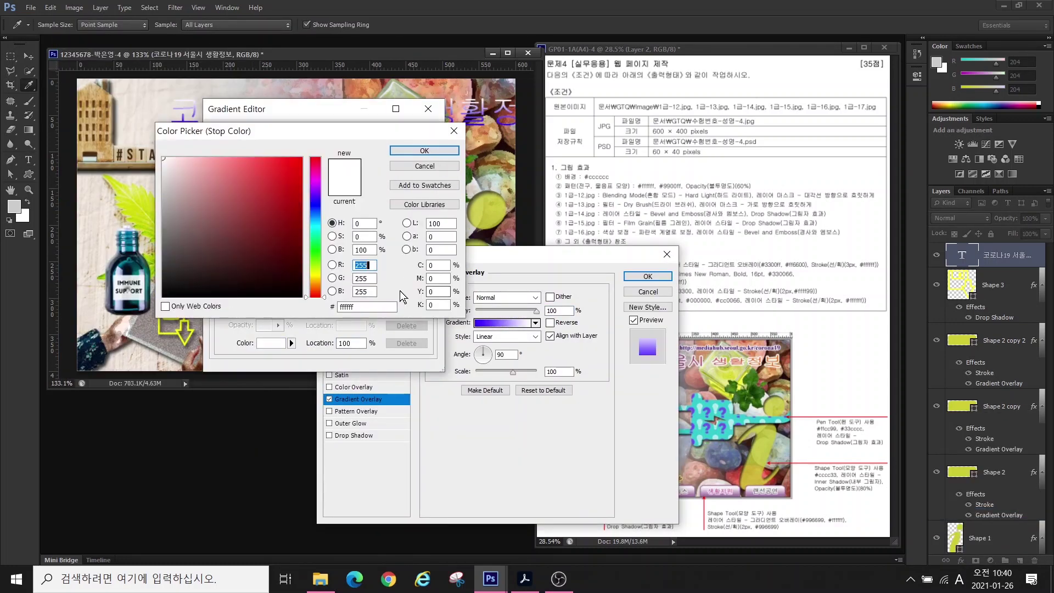
{"action": "type", "text": "ff6600"}
{"action": "key", "text": "Return"}
{"action": "key", "text": "Return"}
{"action": "left_click_drag", "start_coordinate": [489, 262], "coordinate": [338, 274]}
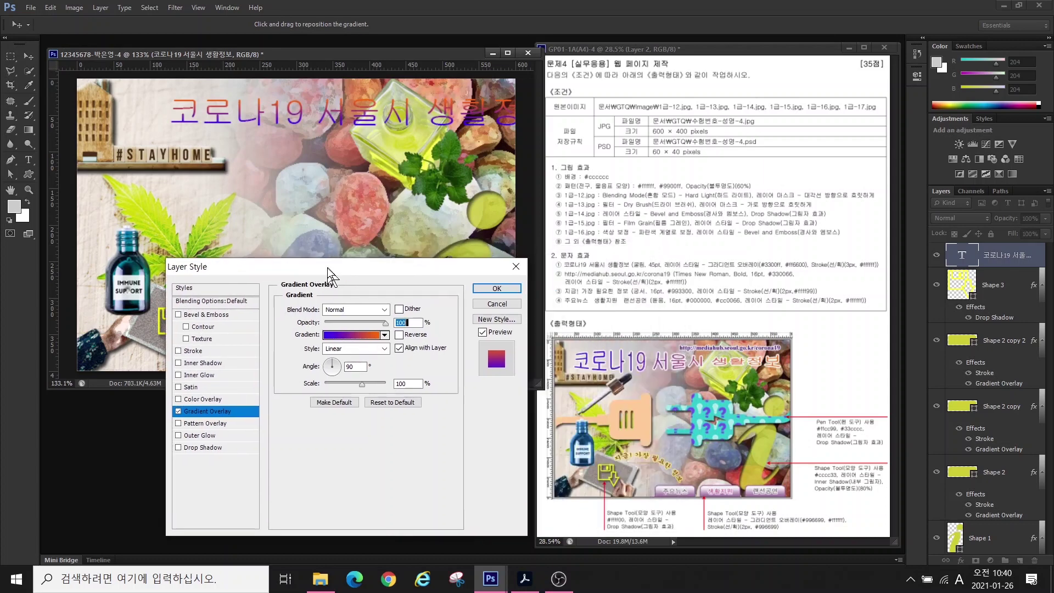
{"action": "left_click", "coordinate": [338, 370]}
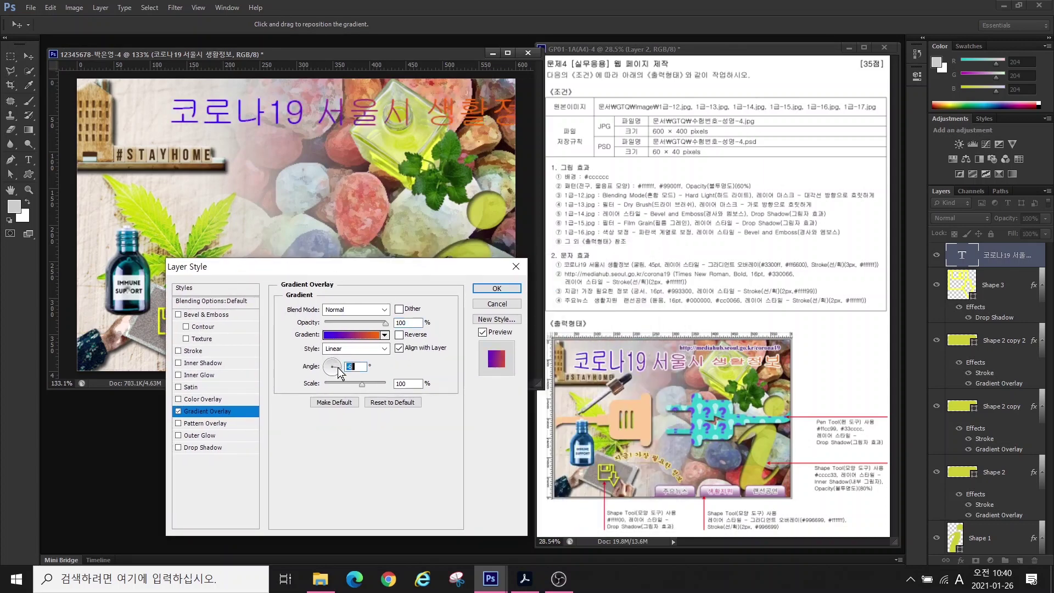
{"action": "left_click", "coordinate": [340, 364]}
- Give the title a white ffffff stroke and shift it left and down
{"action": "left_click", "coordinate": [178, 350]}
{"action": "left_click", "coordinate": [197, 349]}
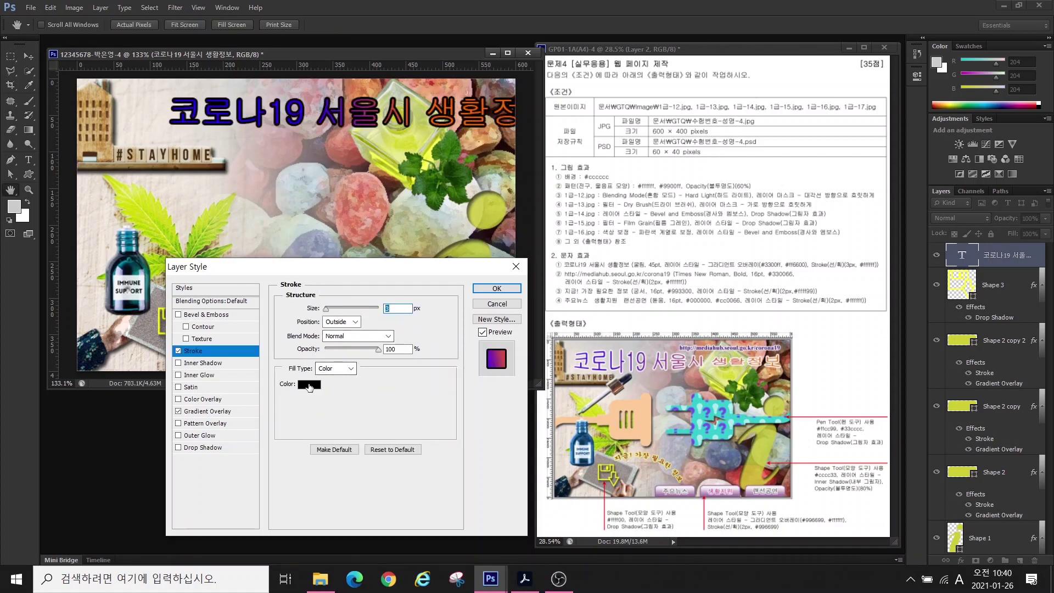
{"action": "left_click", "coordinate": [309, 383]}
{"action": "type", "text": "ffffff"}
{"action": "key", "text": "Return"}
{"action": "key", "text": "Return"}
{"action": "mouse_move", "coordinate": [306, 115]}
{"action": "left_mouse_down"}
{"action": "mouse_move", "coordinate": [281, 135]}
{"action": "mouse_move", "coordinate": [248, 135]}
{"action": "left_mouse_up"}
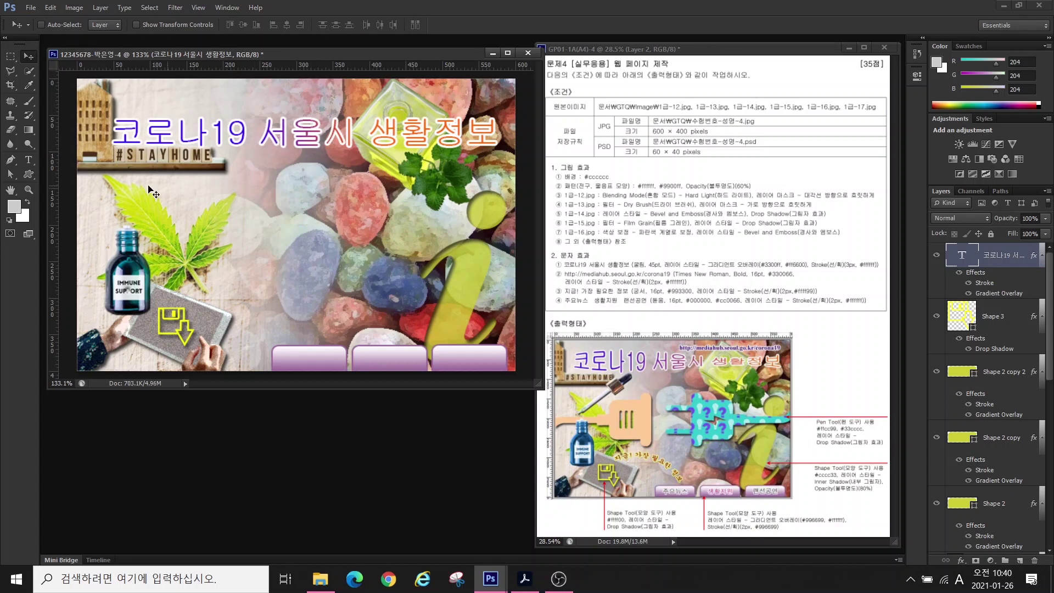
- Warp the title text with the Rise style
{"action": "left_click", "coordinate": [28, 161]}
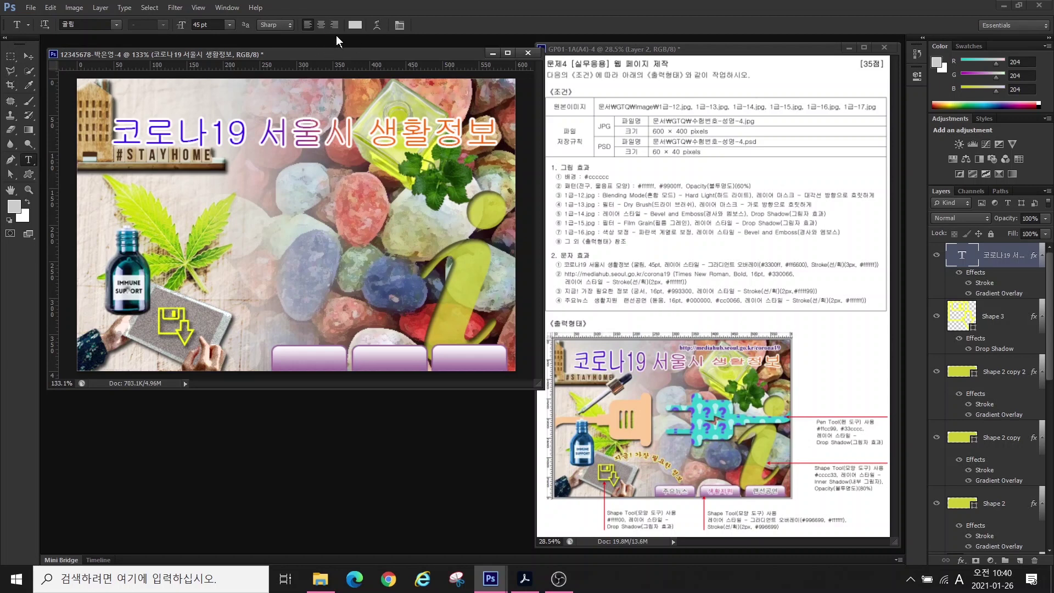
{"action": "mouse_move", "coordinate": [367, 45]}
{"action": "left_mouse_down"}
{"action": "mouse_move", "coordinate": [366, 5]}
{"action": "mouse_move", "coordinate": [422, 38]}
{"action": "left_mouse_up"}
{"action": "left_click", "coordinate": [375, 25]}
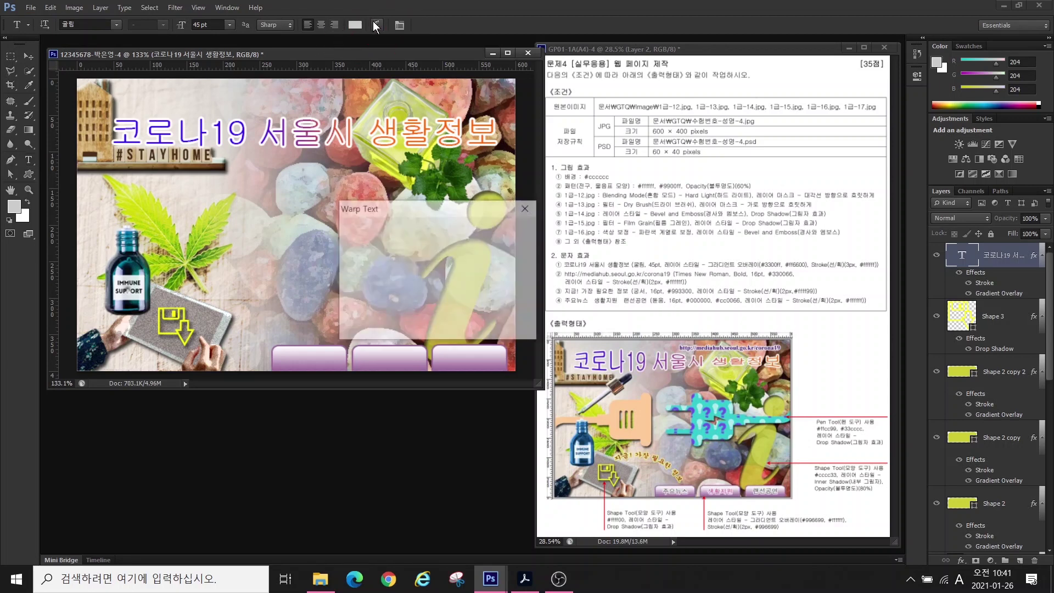
{"action": "left_click", "coordinate": [417, 226]}
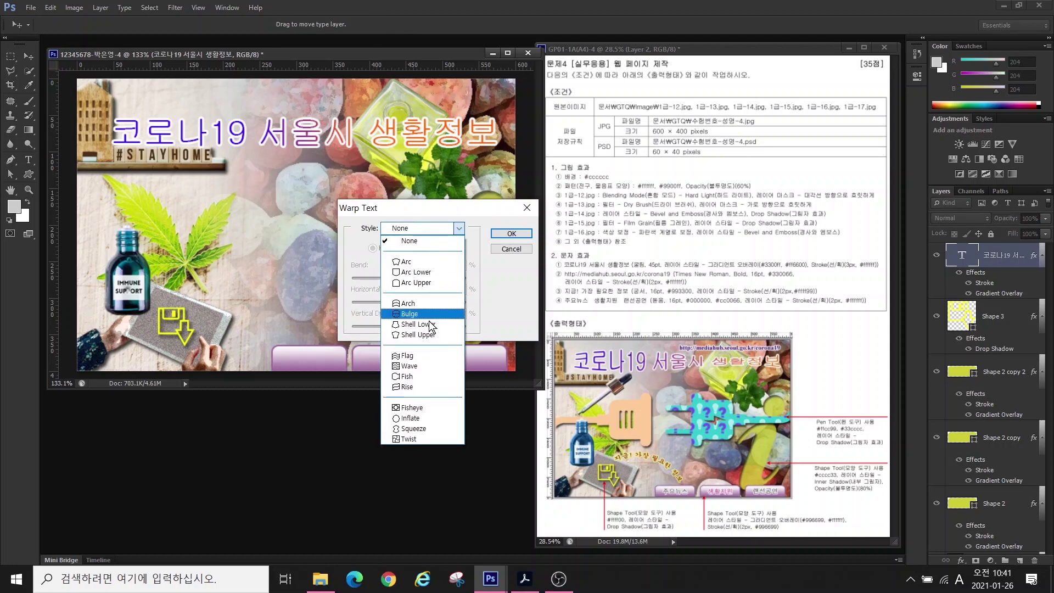
{"action": "left_click", "coordinate": [409, 387]}
{"action": "key", "text": "Return"}
{"action": "left_click", "coordinate": [232, 212]}
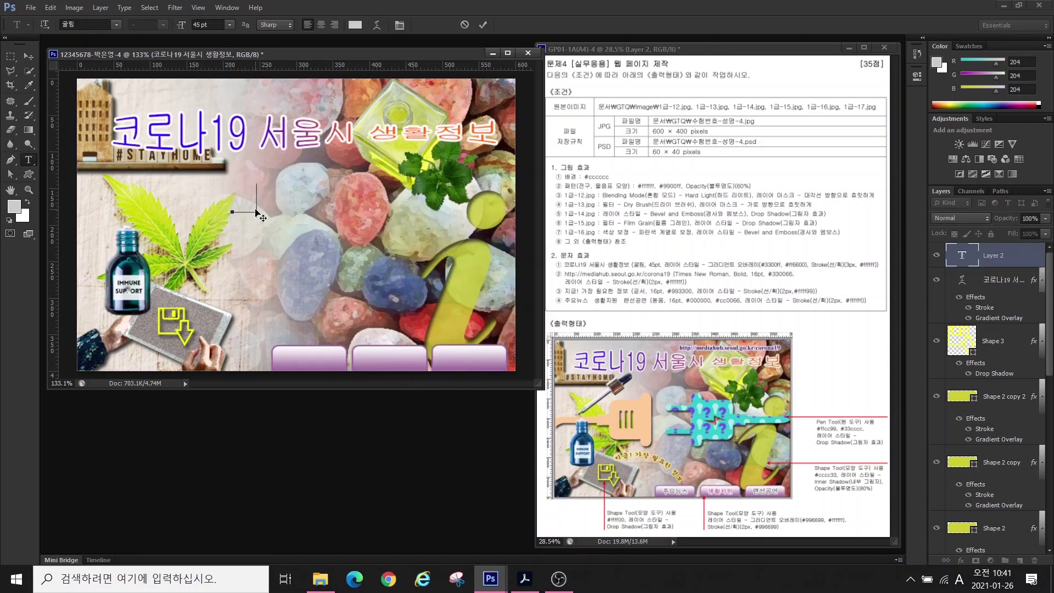
{"action": "type", "text": "http://mediahub.se"}
{"action": "key", "text": "ctrl+Return"}
{"action": "left_click", "coordinate": [117, 26]}
{"action": "scroll", "coordinate": [124, 180], "scroll_direction": "down", "scroll_amount": 20}
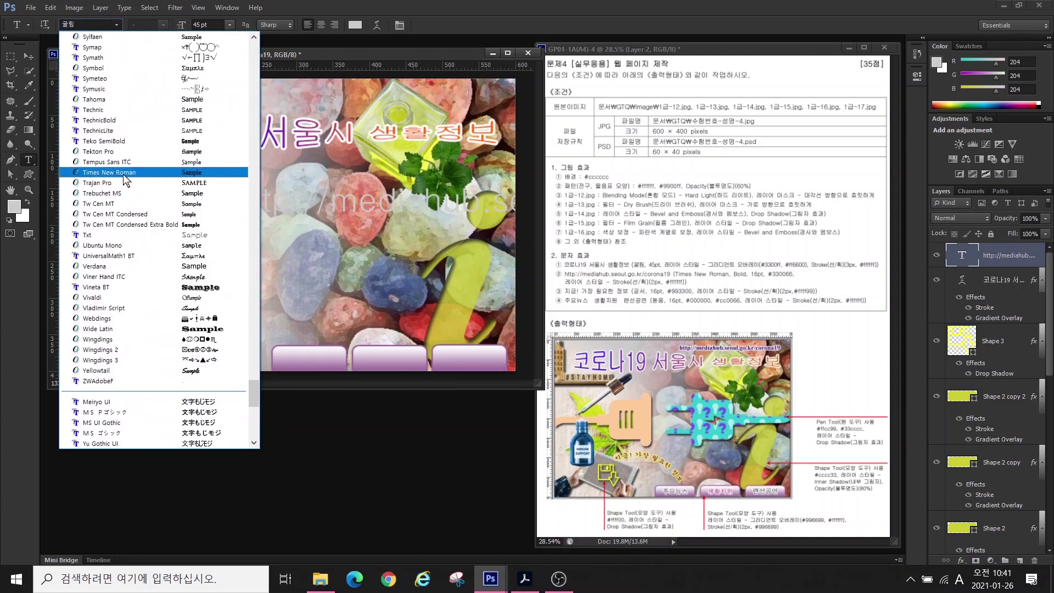
{"action": "left_click", "coordinate": [123, 174]}
{"action": "left_click_drag", "start_coordinate": [211, 25], "coordinate": [102, 7]}
{"action": "type", "text": "16"}
{"action": "key", "text": "Return"}
{"action": "left_click", "coordinate": [355, 26]}
{"action": "double_click", "coordinate": [355, 307]}
{"action": "type", "text": "330066"}
{"action": "left_click", "coordinate": [960, 561]}
{"action": "left_click", "coordinate": [984, 444]}
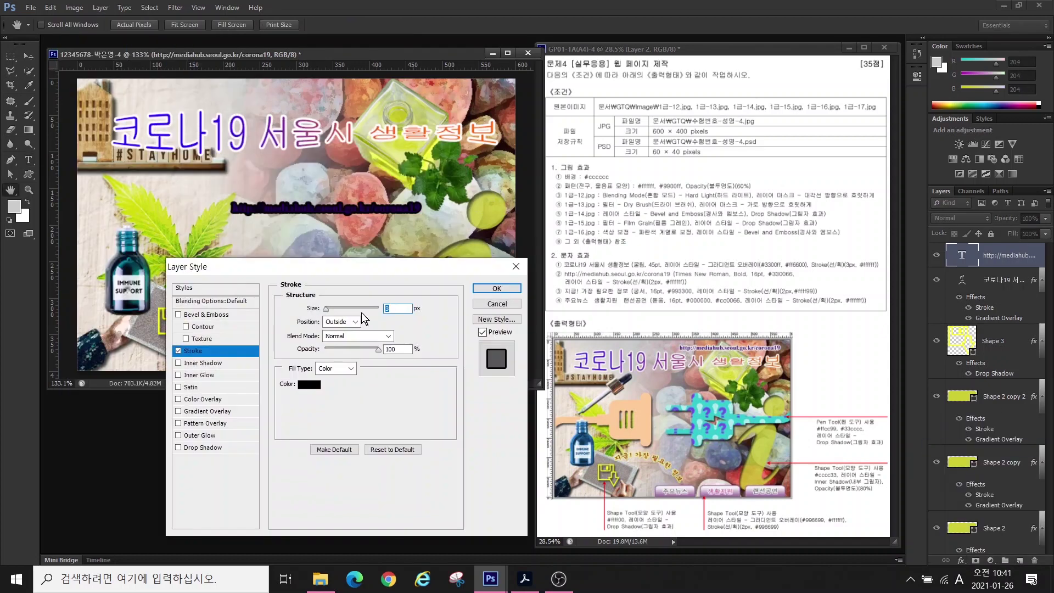
{"action": "type", "text": "2"}
{"action": "left_click", "coordinate": [308, 384]}
{"action": "left_click", "coordinate": [501, 290]}
{"action": "left_click_drag", "start_coordinate": [339, 218], "coordinate": [412, 105]}
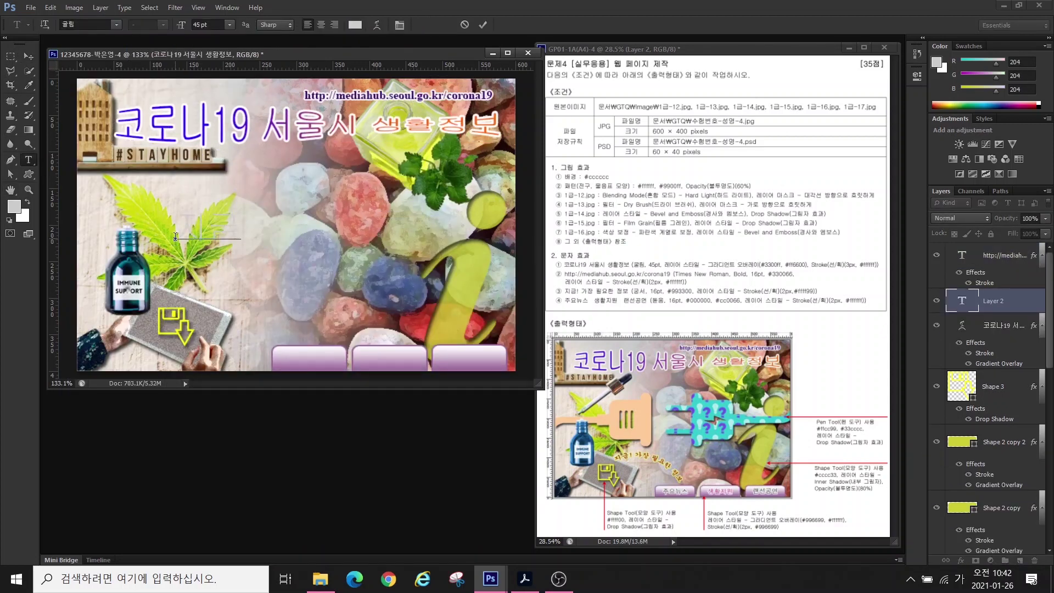
- Give the phrase 지금! 가장 필요한 정보 a #ffff99 stroke and an arched warp, then rotate it beside the bottle
{"action": "left_click", "coordinate": [960, 560]}
{"action": "left_click", "coordinate": [983, 443]}
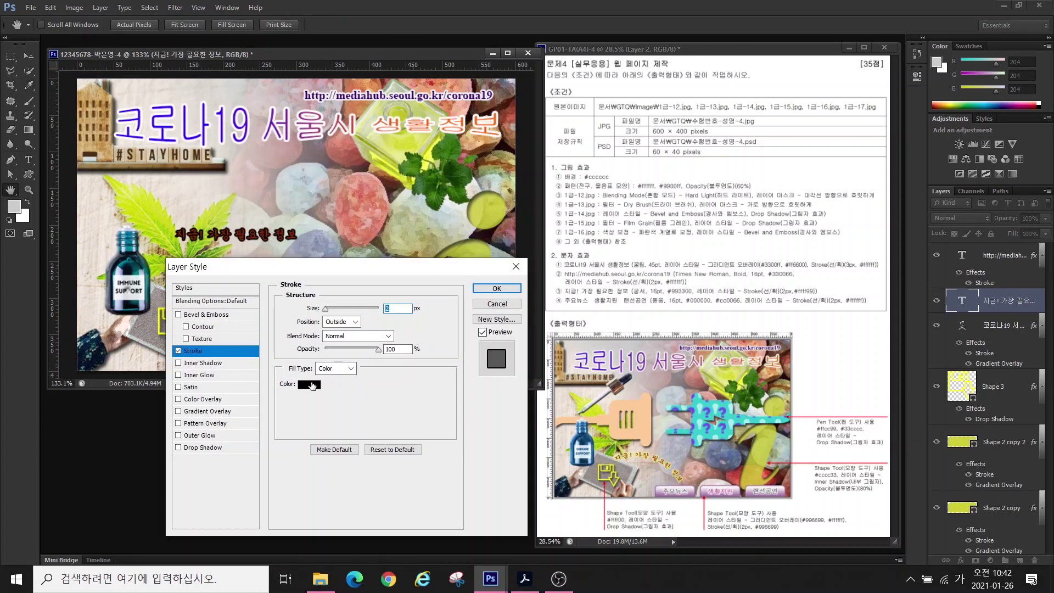
{"action": "left_click", "coordinate": [307, 384]}
{"action": "type", "text": "ffff99"}
{"action": "left_click", "coordinate": [428, 188]}
{"action": "left_click", "coordinate": [500, 290]}
{"action": "key", "text": "v"}
{"action": "mouse_move", "coordinate": [208, 274]}
{"action": "left_mouse_down"}
{"action": "mouse_move", "coordinate": [209, 243]}
{"action": "mouse_move", "coordinate": [219, 282]}
{"action": "left_mouse_up"}
{"action": "left_click", "coordinate": [431, 215]}
{"action": "left_click", "coordinate": [416, 283]}
{"action": "key", "text": "Return"}
{"action": "key", "text": "ctrl+t"}
{"action": "key", "text": "Return"}
{"action": "left_click", "coordinate": [29, 159]}
- Label the first button 주요뉴스 in black #000000 with a white #ffffff stroke
{"action": "left_click", "coordinate": [292, 241]}
{"action": "type", "text": "주요뉴스"}
{"action": "left_click", "coordinate": [116, 25]}
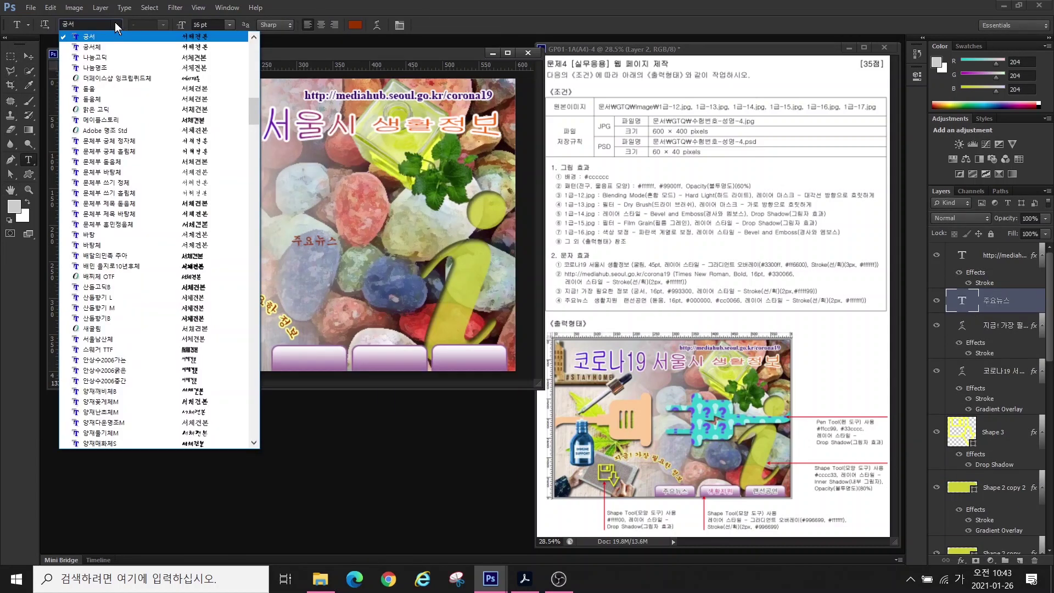
{"action": "left_click", "coordinate": [355, 25]}
{"action": "type", "text": "000000"}
{"action": "left_click", "coordinate": [960, 561]}
{"action": "left_click", "coordinate": [956, 447]}
{"action": "left_click", "coordinate": [308, 383]}
{"action": "type", "text": "ffffff"}
{"action": "left_click", "coordinate": [426, 147]}
{"action": "left_click", "coordinate": [499, 288]}
{"action": "mouse_move", "coordinate": [314, 241]}
{"action": "left_mouse_down"}
{"action": "mouse_move", "coordinate": [309, 359]}
{"action": "mouse_move", "coordinate": [427, 358]}
{"action": "left_mouse_up"}
- Label the second button 생활지원 in #cc0066 and the third button 랜선공연
{"action": "type", "text": "생활지원"}
{"action": "left_click", "coordinate": [355, 25]}
{"action": "type", "text": "cc0066"}
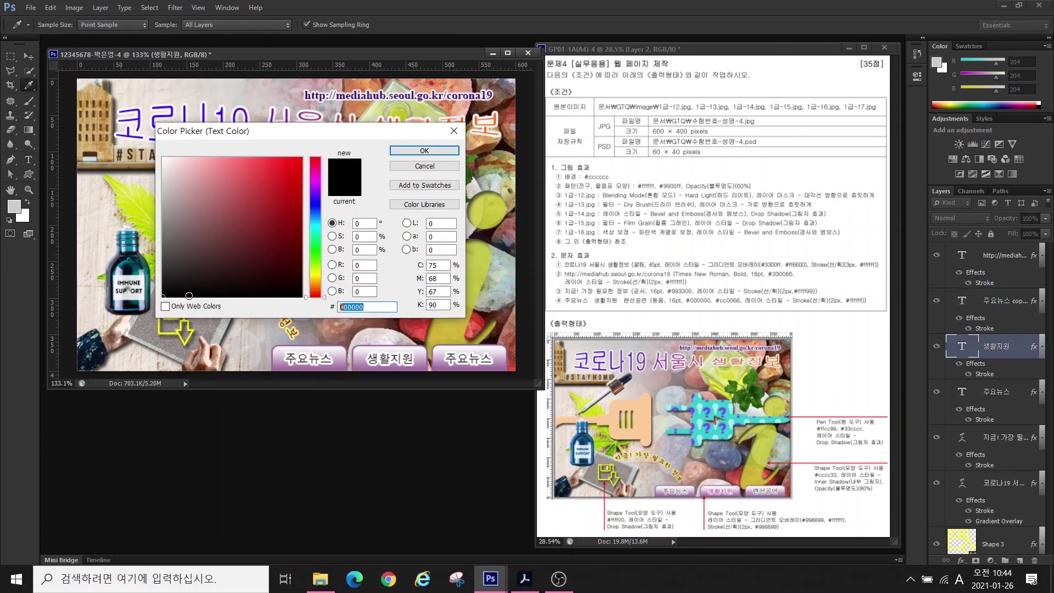
{"action": "key", "text": "Return"}
{"action": "left_click_drag", "start_coordinate": [493, 358], "coordinate": [444, 358]}
{"action": "key", "text": "BackSpace"}
{"action": "type", "text": "랜선공연"}
{"action": "key", "text": "ctrl+Return"}
{"action": "key", "text": "ctrl+o"}
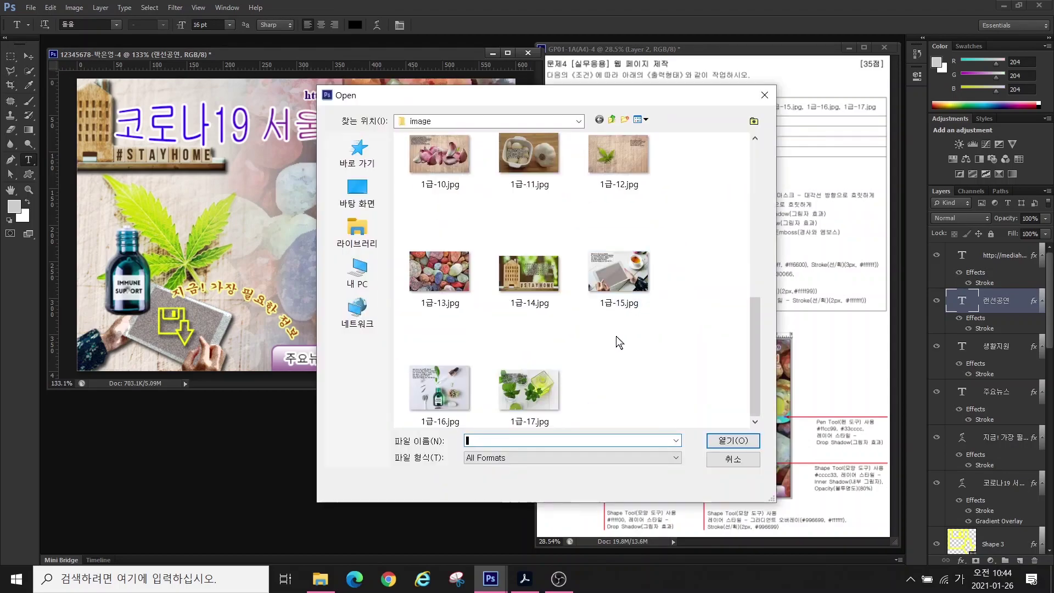
{"action": "key", "text": "Escape"}
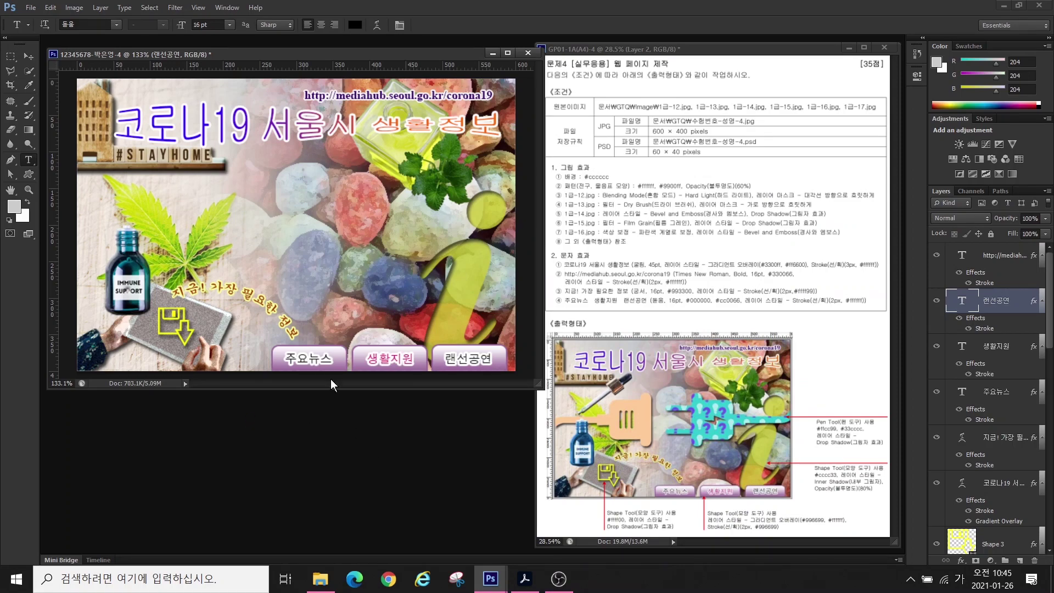
- Open 1급-16.jpg and outline the dropper with the Polygonal Lasso
{"action": "key", "text": "ctrl+o"}
{"action": "scroll", "coordinate": [644, 248], "scroll_direction": "down", "scroll_amount": 5}
{"action": "double_click", "coordinate": [448, 373]}
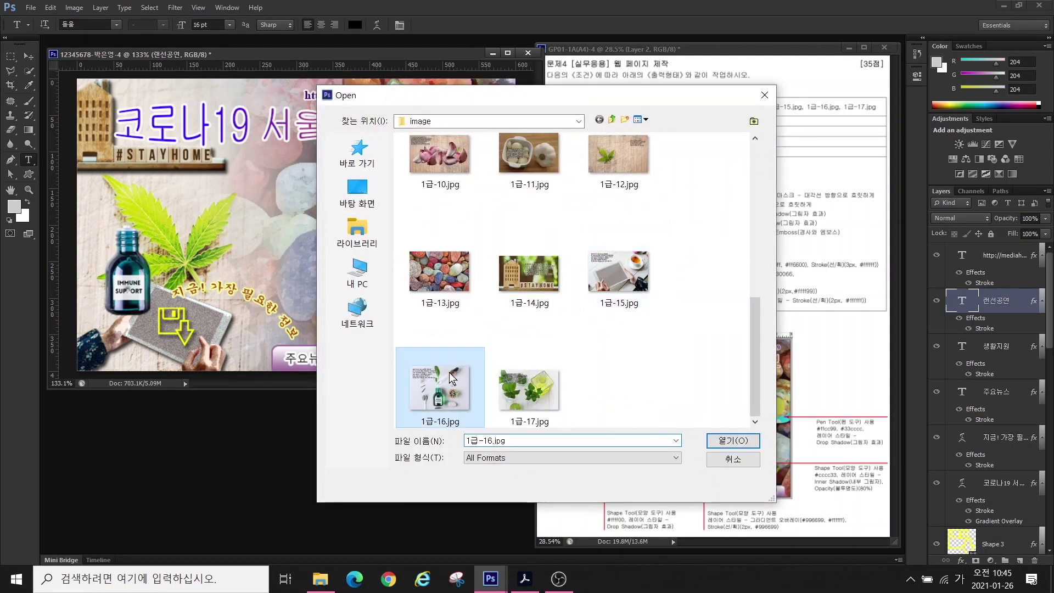
{"action": "left_click", "coordinate": [140, 336]}
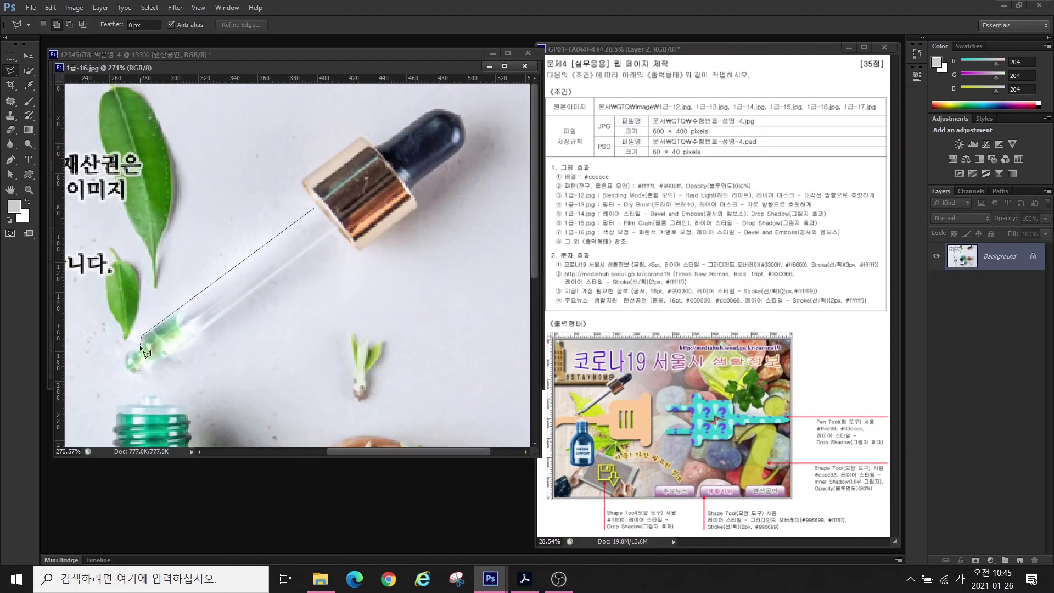
{"action": "left_click", "coordinate": [126, 358]}
{"action": "left_click", "coordinate": [135, 371]}
{"action": "left_click", "coordinate": [165, 356]}
{"action": "left_click", "coordinate": [339, 232]}
{"action": "left_click", "coordinate": [417, 113]}
{"action": "left_click", "coordinate": [375, 140]}
{"action": "left_click", "coordinate": [304, 178]}
{"action": "left_click", "coordinate": [313, 208]}
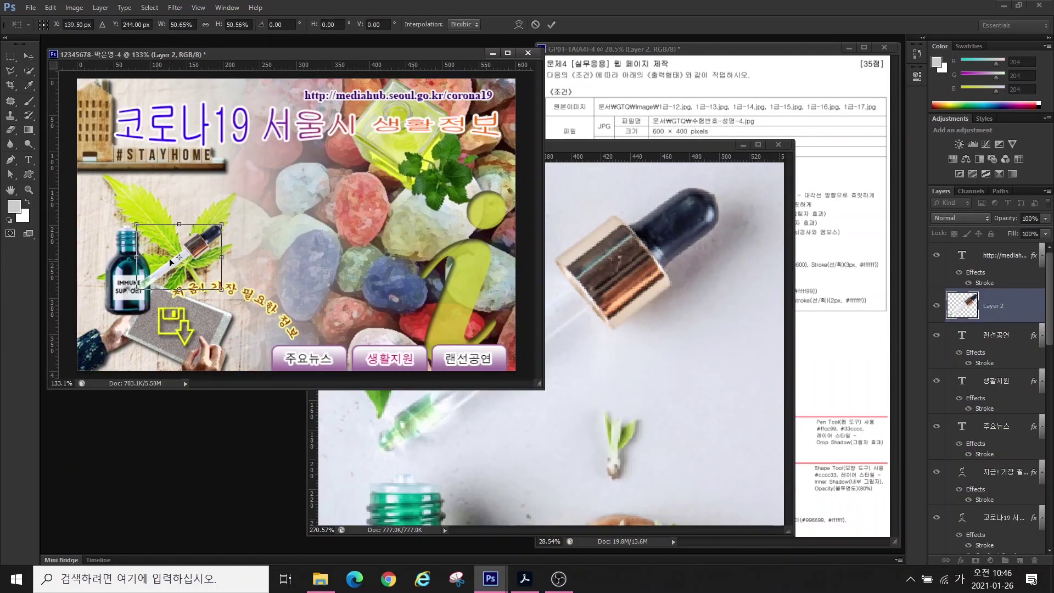
- Place the dropper beside the #STAYHOME sign, enlarge it slightly, and close the source image
{"action": "left_click_drag", "start_coordinate": [170, 262], "coordinate": [161, 184]}
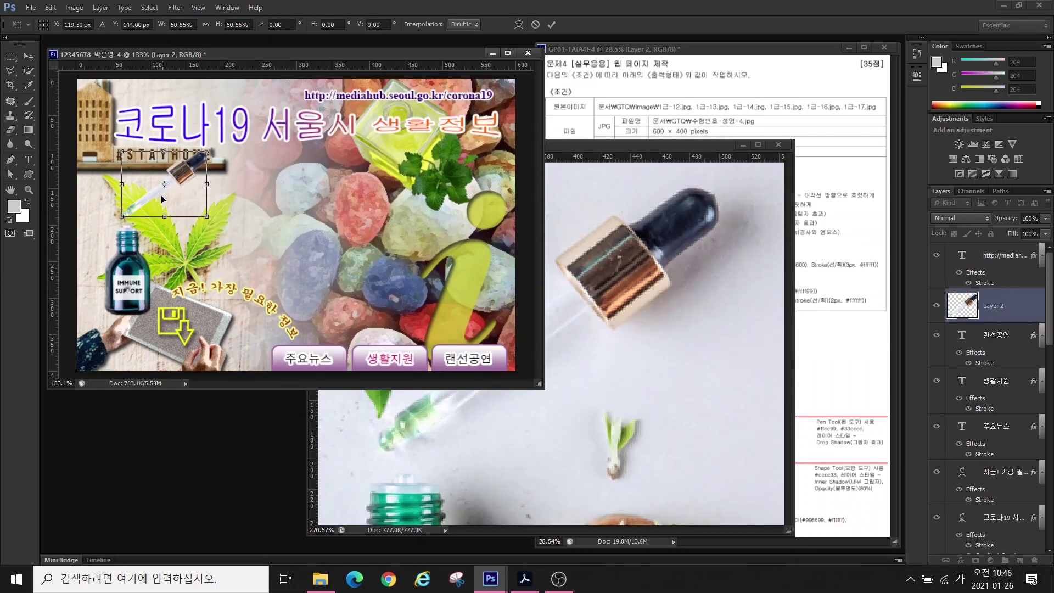
{"action": "left_click_drag", "start_coordinate": [212, 147], "coordinate": [222, 137]}
{"action": "key", "text": "Return"}
{"action": "left_click", "coordinate": [555, 347]}
{"action": "key", "text": "ctrl+w"}
- Rename the dropper layer 1-16, add Bevel & Emboss, and move it behind the title
{"action": "double_click", "coordinate": [991, 307]}
{"action": "type", "text": "1-16"}
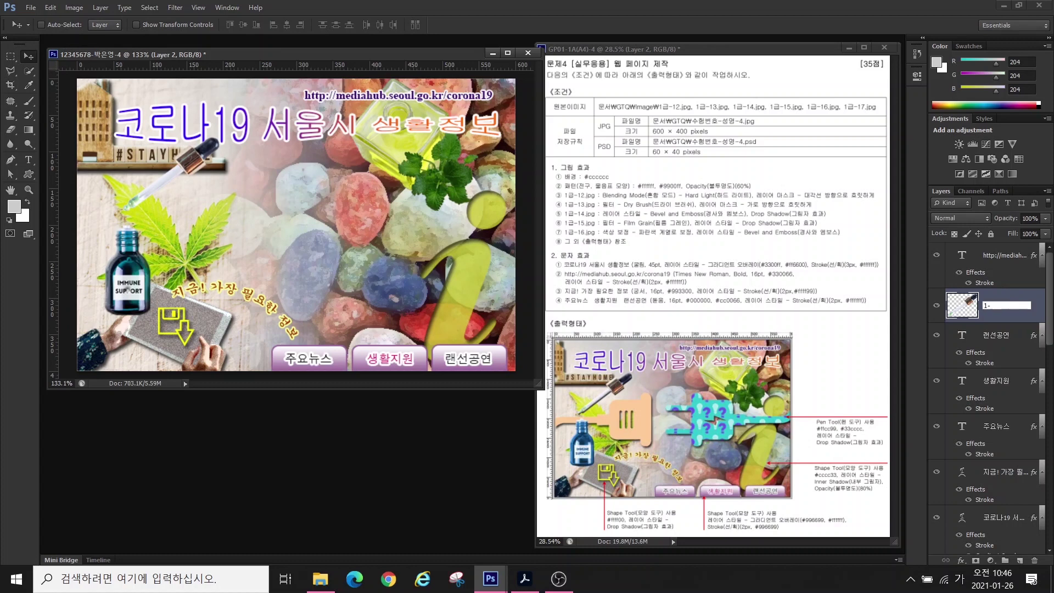
{"action": "key", "text": "Return"}
{"action": "double_click", "coordinate": [1015, 308]}
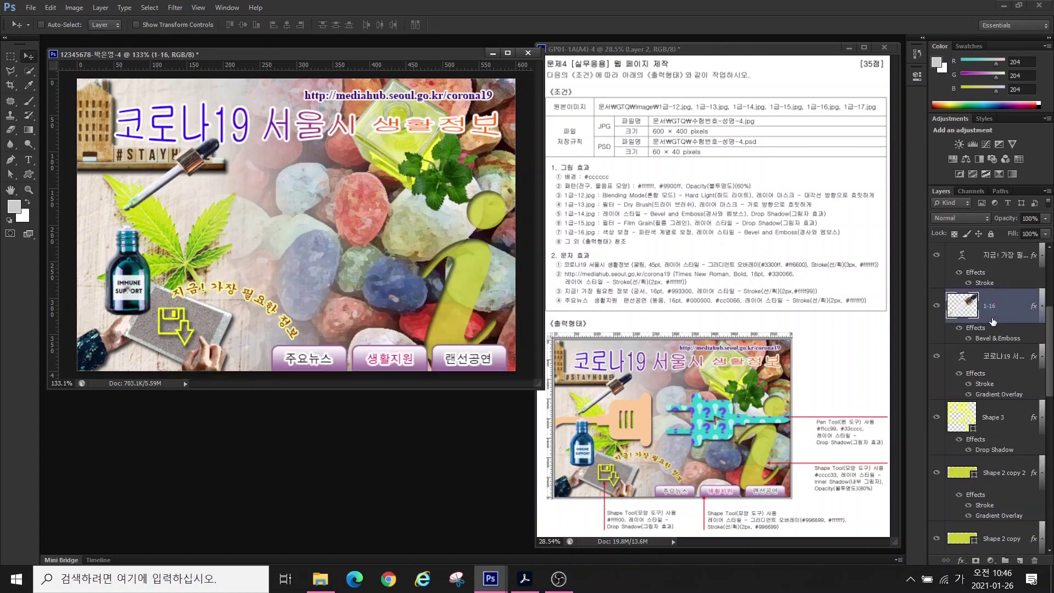
{"action": "key", "text": "ctrl+["}
{"action": "key", "text": "ctrl+["}
{"action": "key", "text": "ctrl+["}
{"action": "key", "text": "ctrl+["}
{"action": "key", "text": "ctrl+["}
{"action": "key", "text": "ctrl+["}
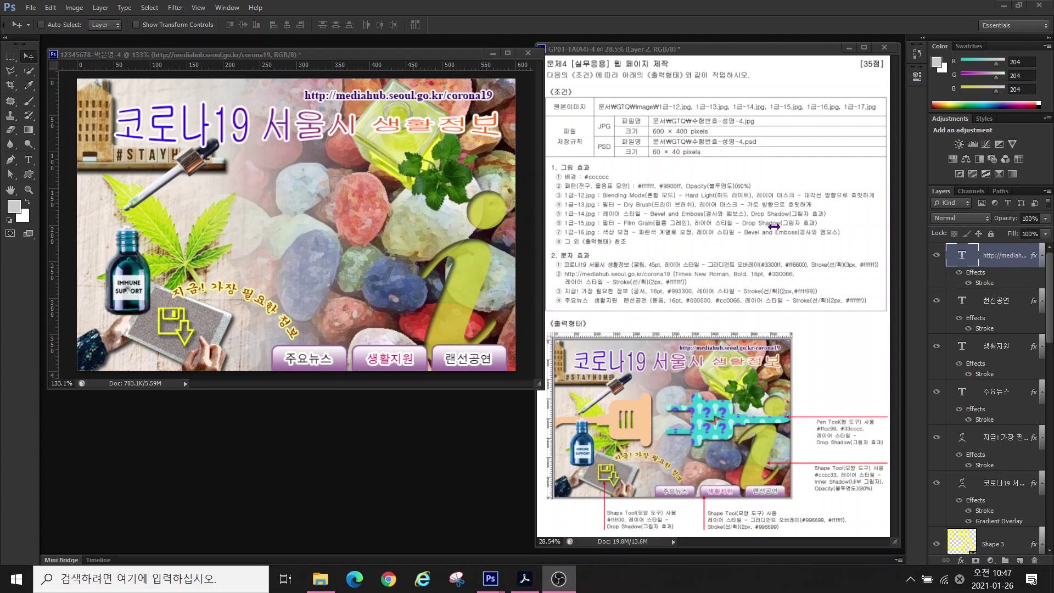
- Turn off visibility for every layer except Background in the Layers panel
{"action": "left_click", "coordinate": [934, 254]}
{"action": "left_click_drag", "start_coordinate": [936, 256], "coordinate": [964, 518]}
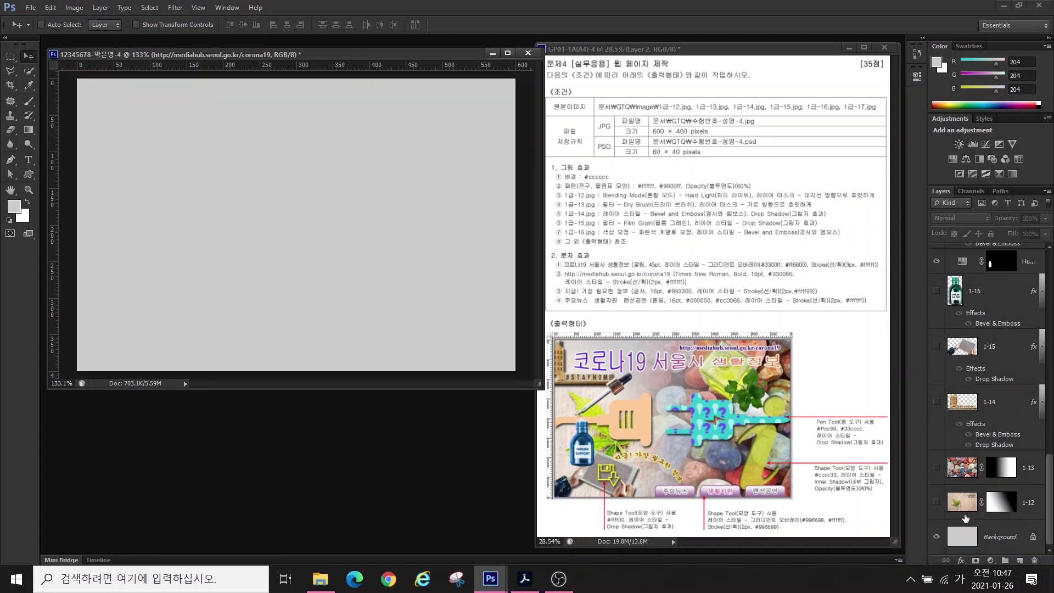
{"action": "left_click", "coordinate": [996, 538]}
{"action": "scroll", "coordinate": [1016, 299], "scroll_direction": "up", "scroll_amount": 10}
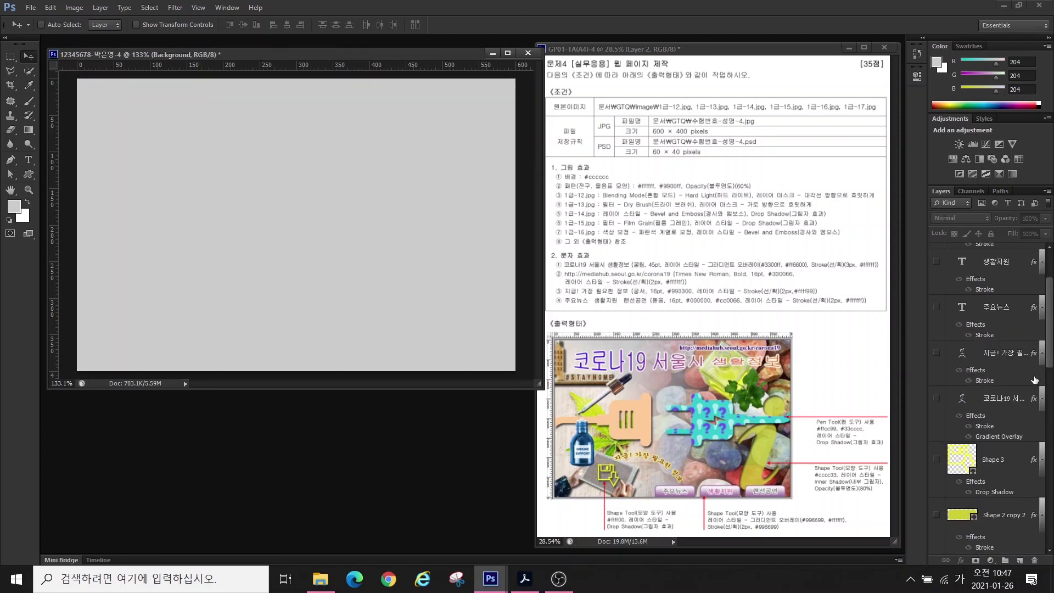
{"action": "left_click", "coordinate": [998, 261]}
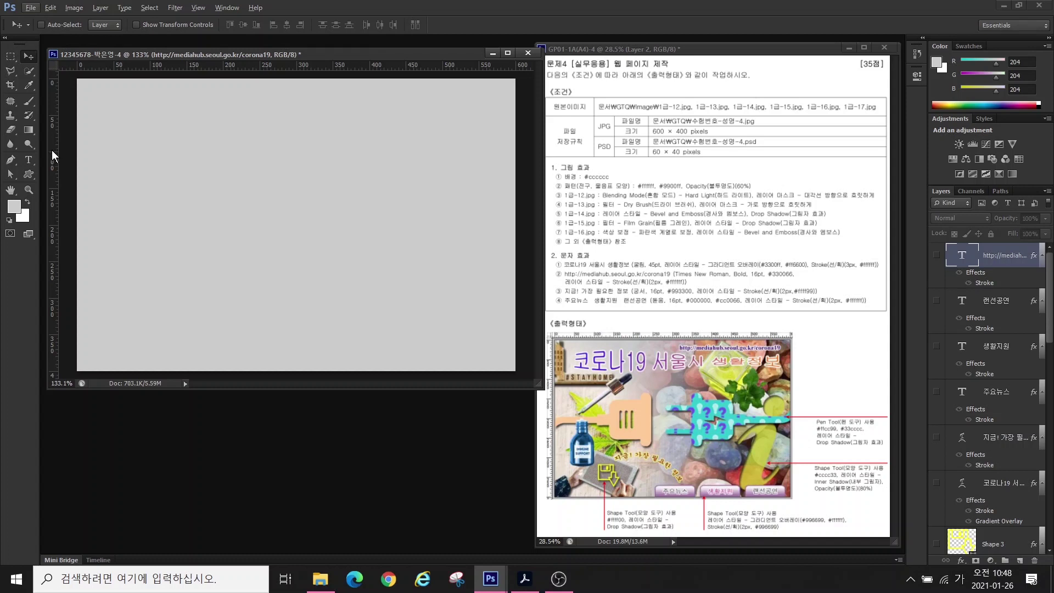
- Place two vertical and two horizontal guides marking out the plug body area
{"action": "left_click_drag", "start_coordinate": [53, 162], "coordinate": [258, 163]}
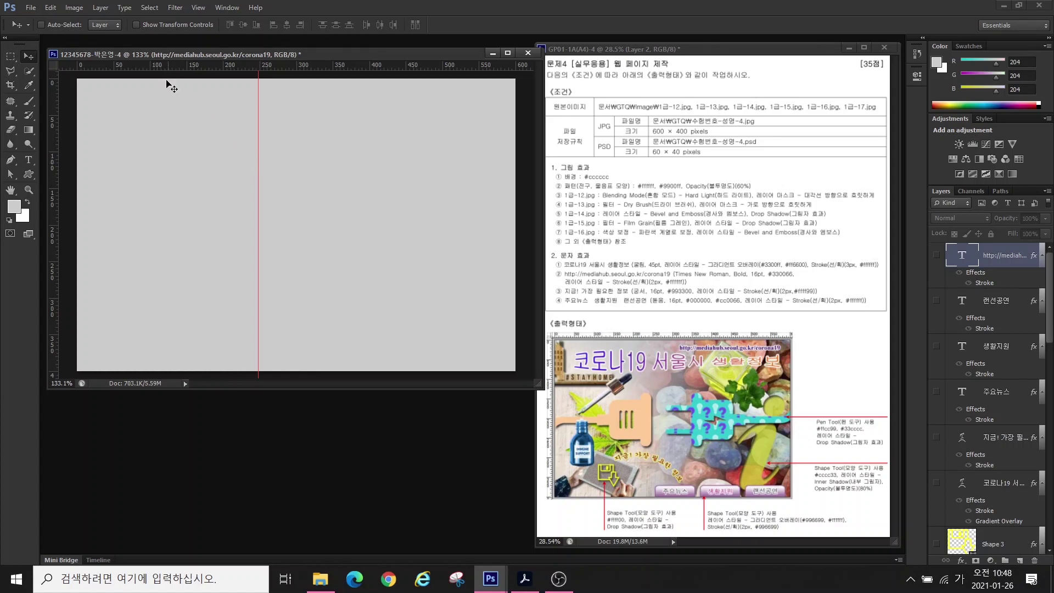
{"action": "left_click_drag", "start_coordinate": [155, 64], "coordinate": [150, 190]}
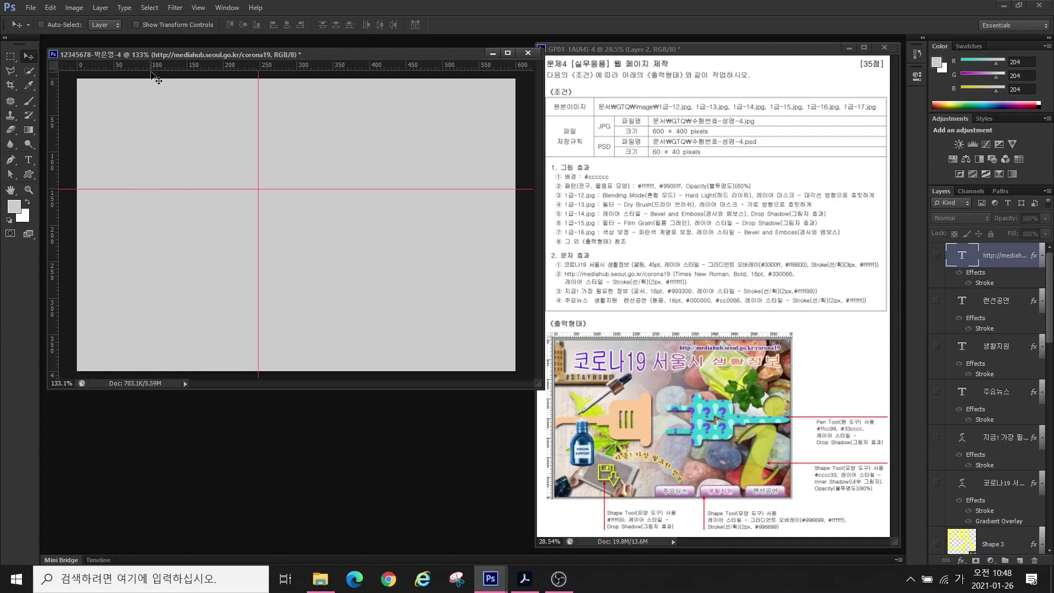
{"action": "left_click_drag", "start_coordinate": [149, 65], "coordinate": [158, 273]}
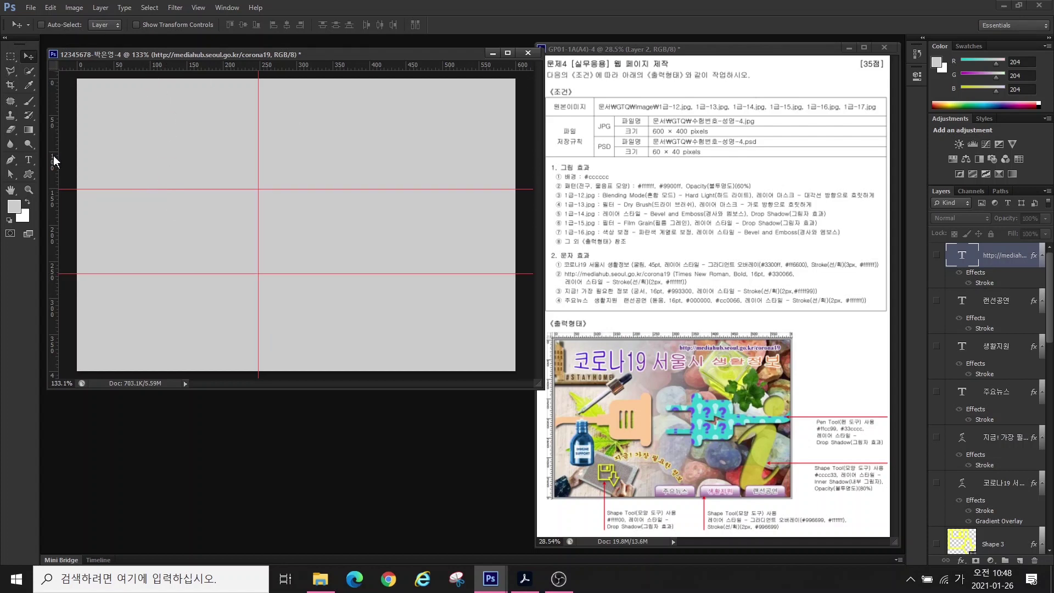
{"action": "left_click_drag", "start_coordinate": [52, 159], "coordinate": [175, 160]}
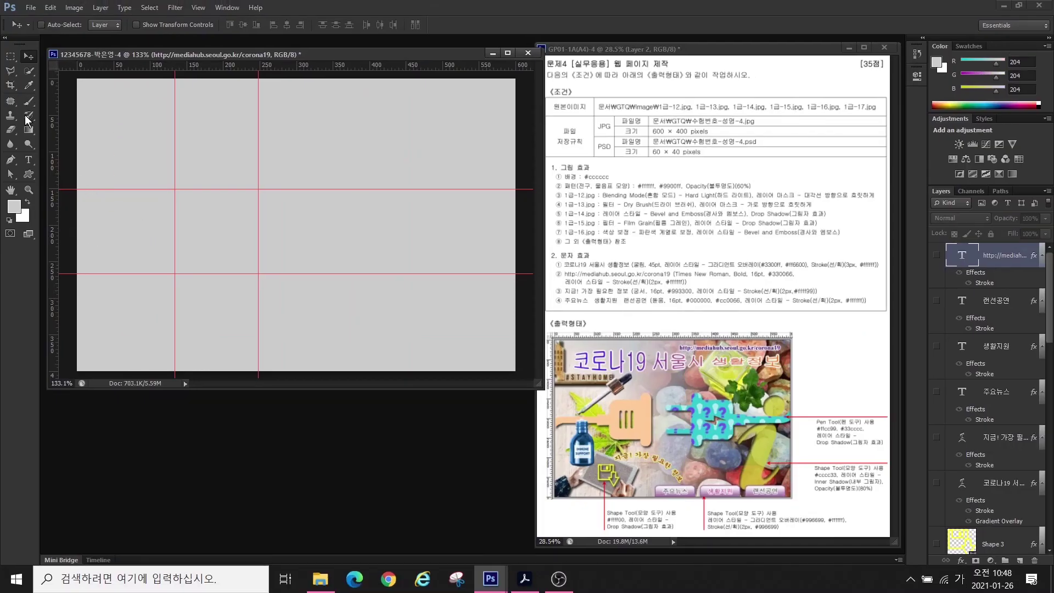
{"action": "left_click", "coordinate": [29, 174]}
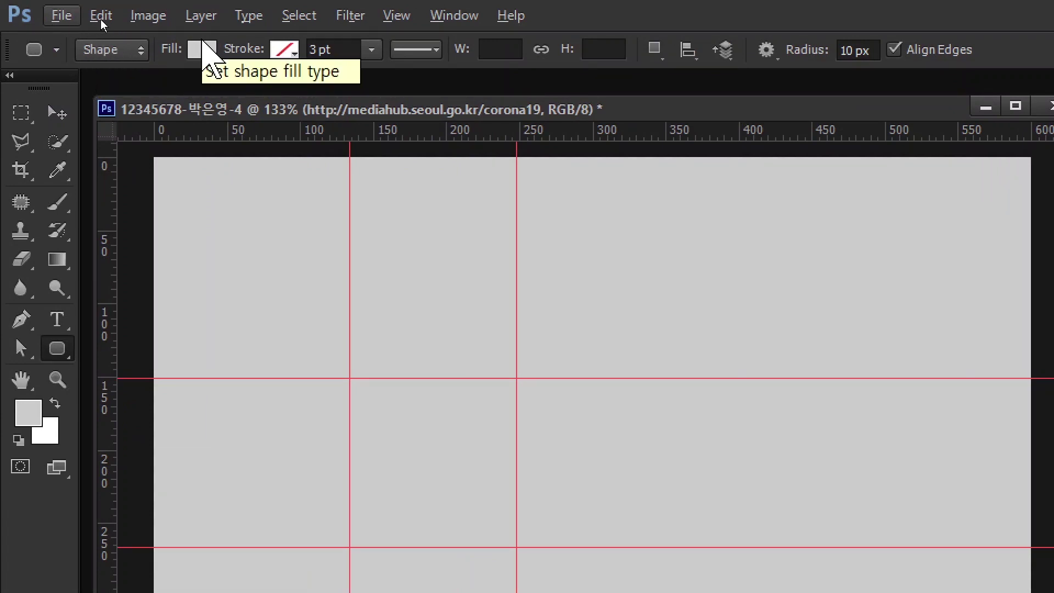
- Draw a red rounded rectangle with 25 px corners between the guides as the plug body
{"action": "left_click", "coordinate": [203, 48]}
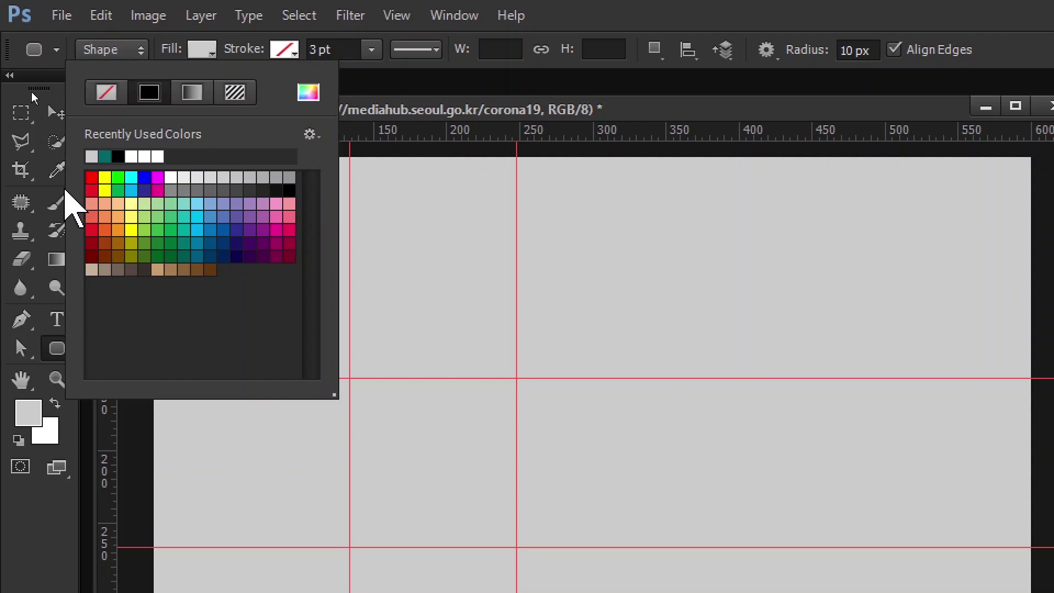
{"action": "left_click", "coordinate": [91, 176]}
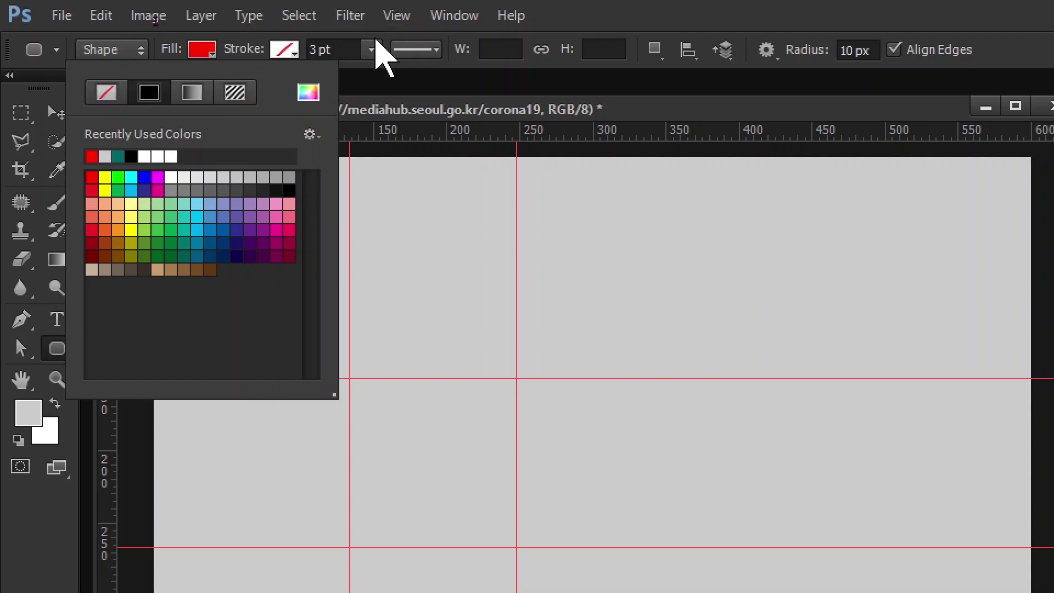
{"action": "left_click", "coordinate": [242, 36]}
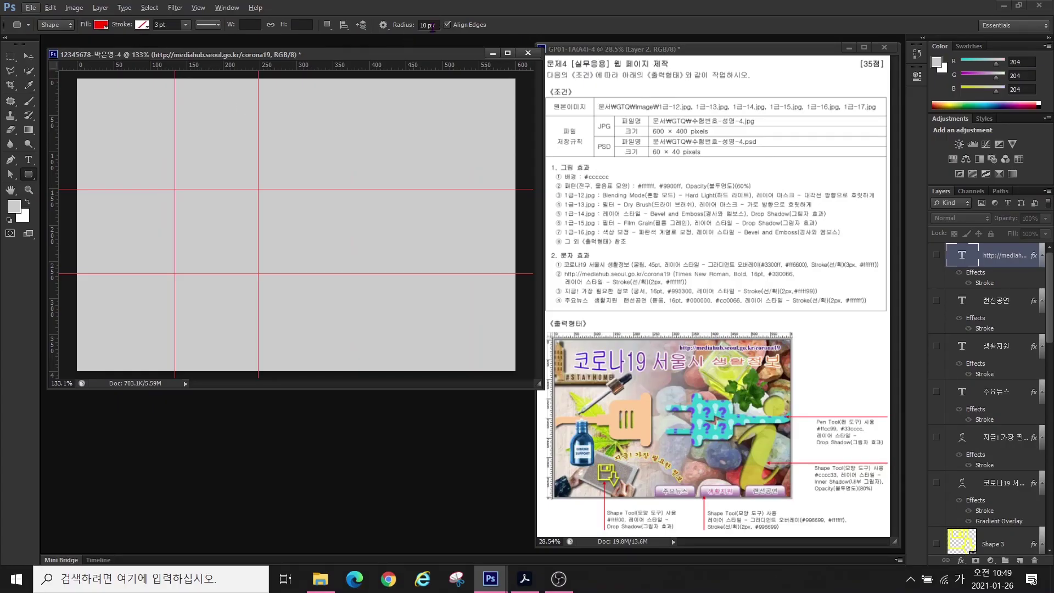
{"action": "left_click", "coordinate": [435, 25]}
{"action": "type", "text": "30"}
{"action": "key", "text": "Return"}
{"action": "left_click_drag", "start_coordinate": [173, 191], "coordinate": [247, 275]}
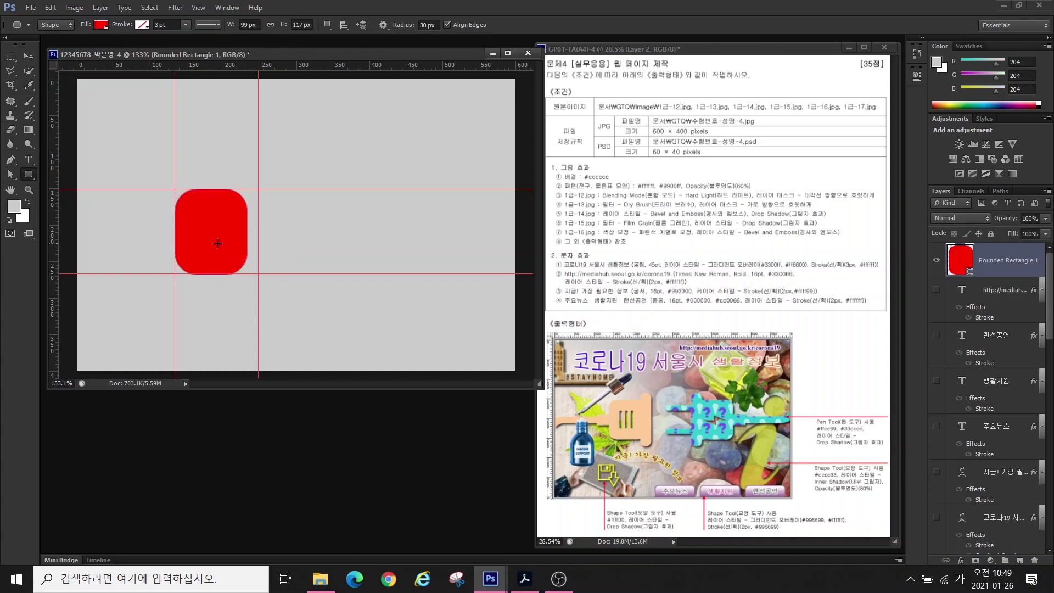
{"action": "key", "text": "ctrl+z"}
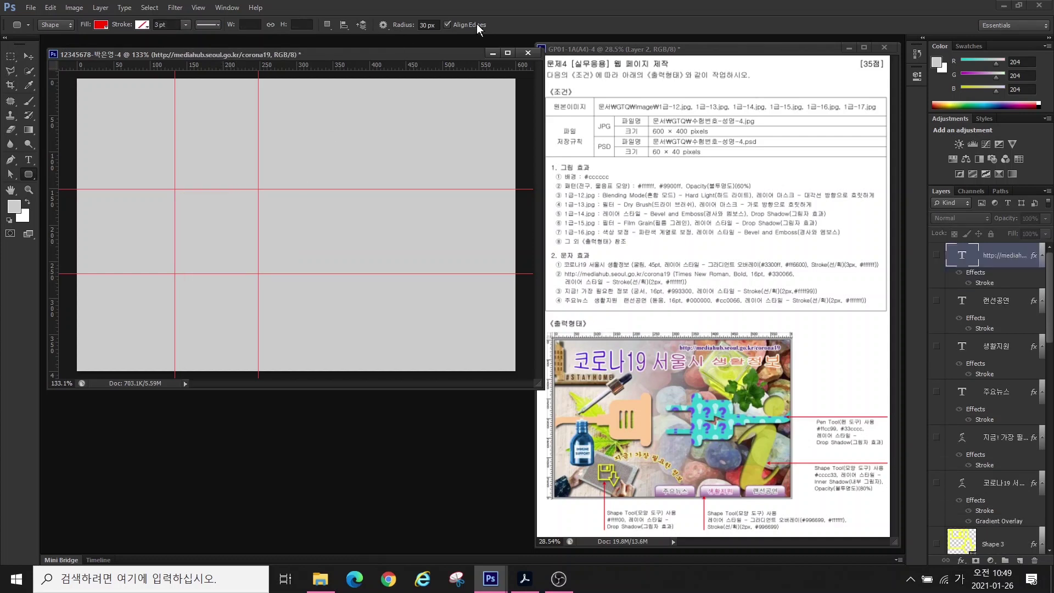
{"action": "left_click_drag", "start_coordinate": [438, 26], "coordinate": [401, 25]}
{"action": "type", "text": "25"}
{"action": "key", "text": "Return"}
{"action": "left_click_drag", "start_coordinate": [174, 190], "coordinate": [255, 275]}
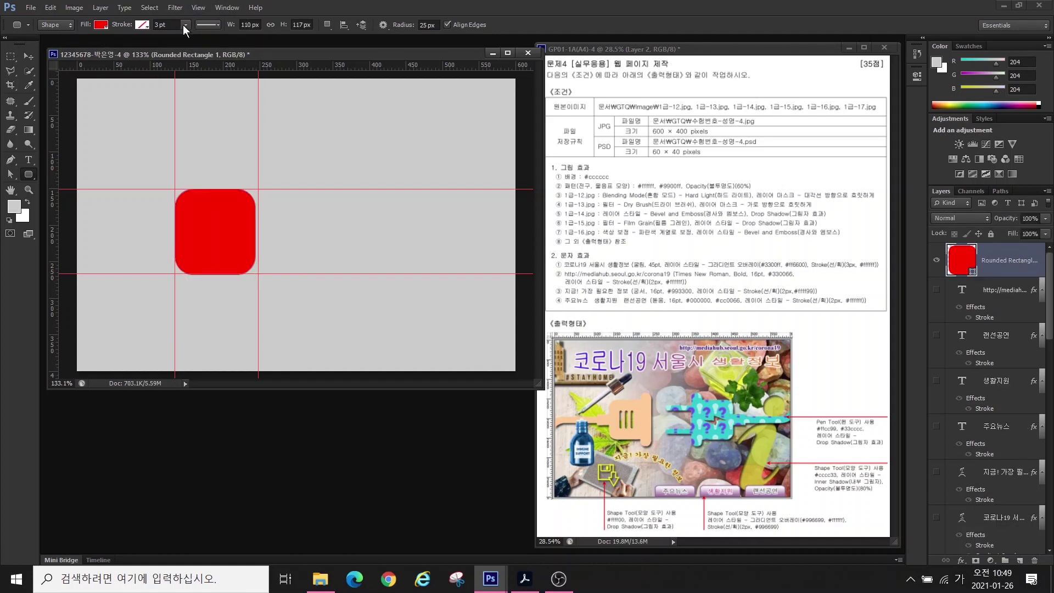
- Switch to Combine Shapes and add a tall rounded bar on the body's right edge
{"action": "key", "text": "alt"}
{"action": "key", "text": "Escape"}
{"action": "left_click", "coordinate": [327, 25]}
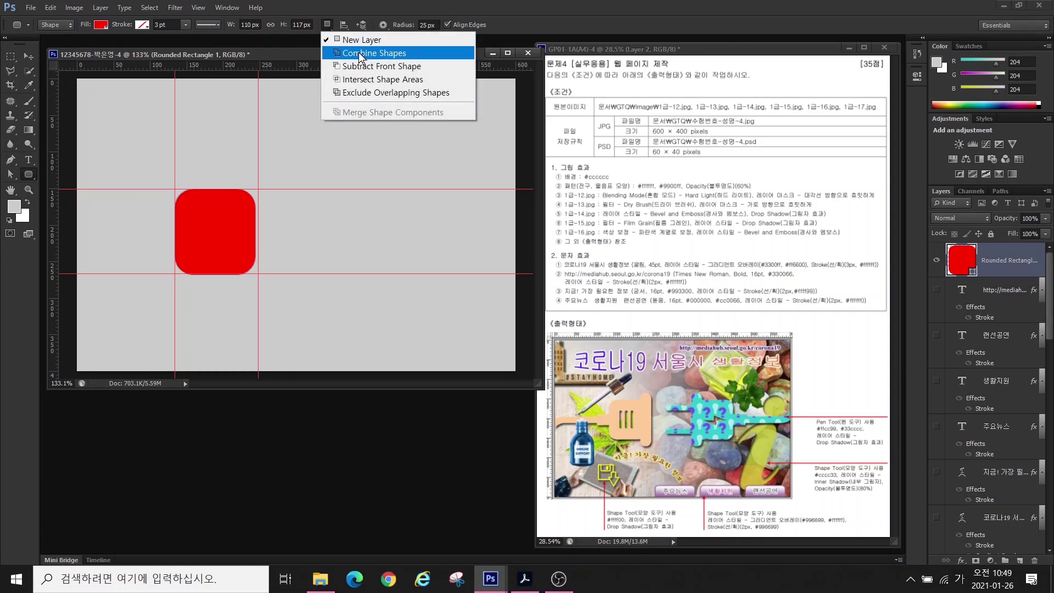
{"action": "left_click", "coordinate": [359, 53]}
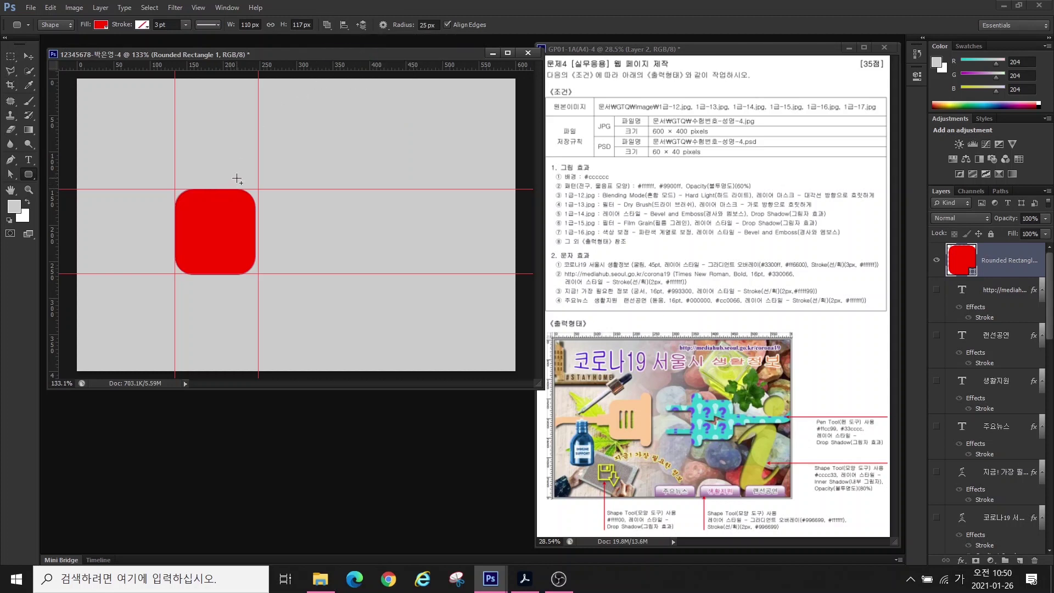
{"action": "left_click_drag", "start_coordinate": [237, 179], "coordinate": [258, 287]}
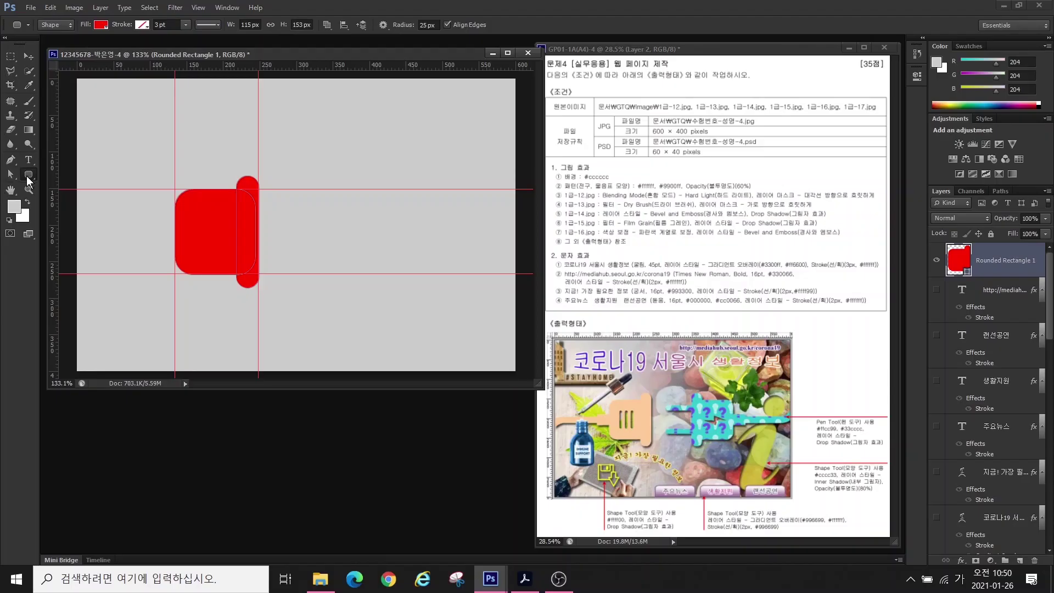
- Add a short neck rectangle and a long cord rectangle to the left of the plug body
{"action": "left_click", "coordinate": [28, 176]}
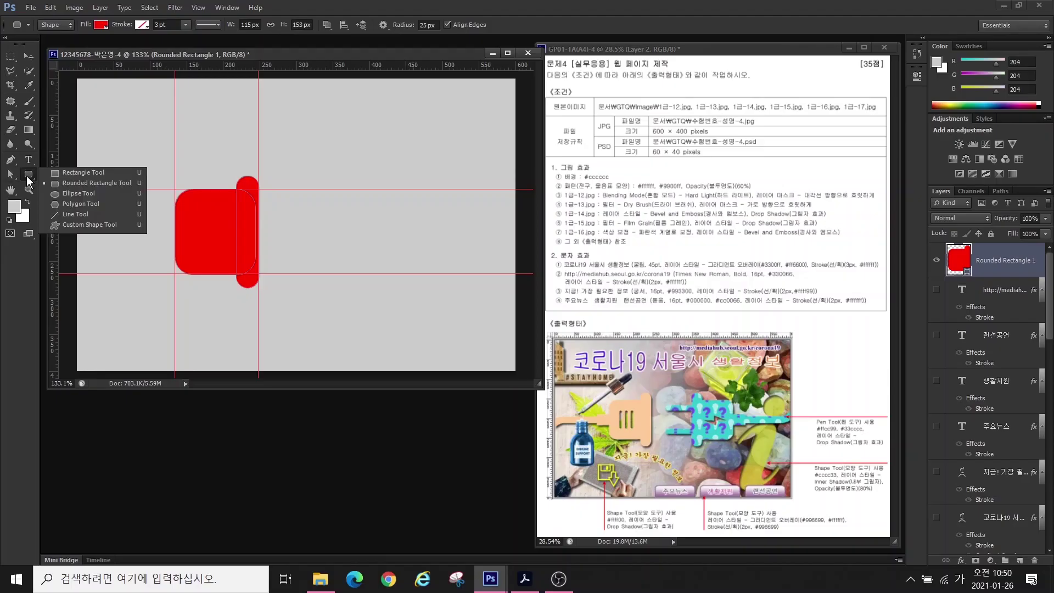
{"action": "left_click", "coordinate": [74, 173]}
{"action": "left_click", "coordinate": [326, 24]}
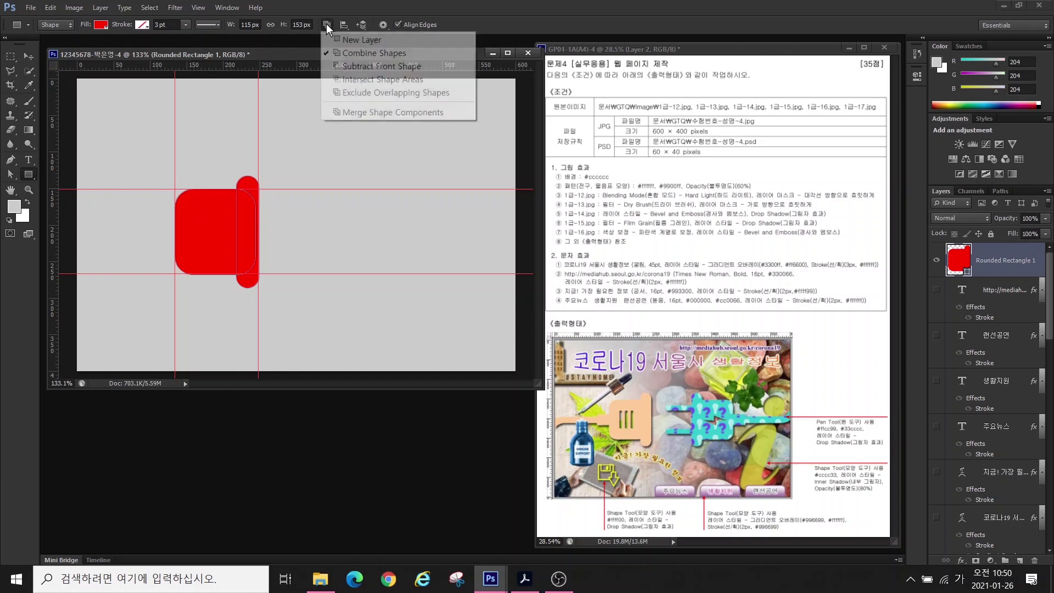
{"action": "left_click", "coordinate": [351, 53]}
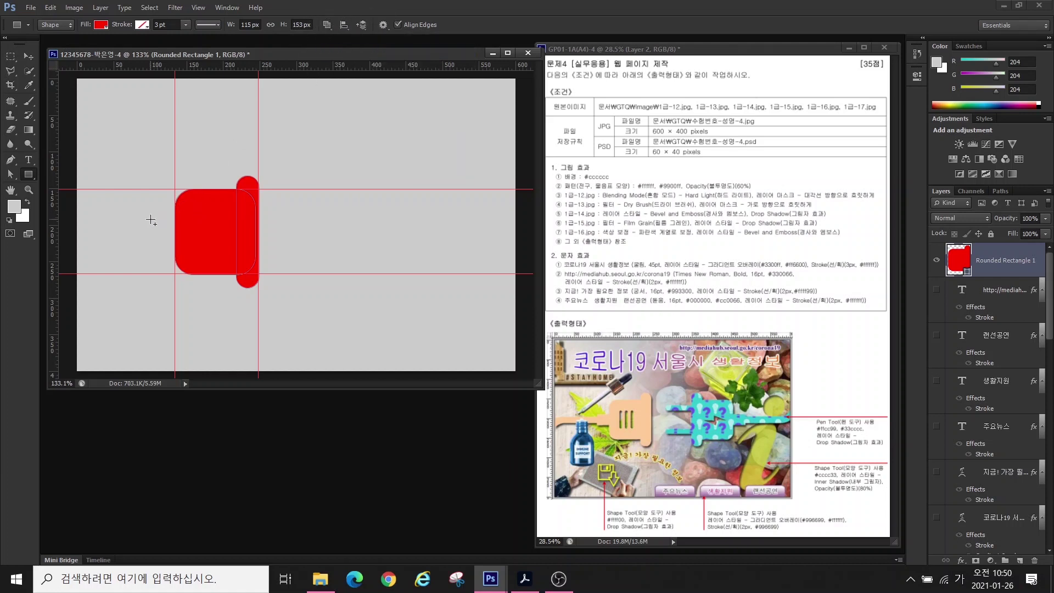
{"action": "left_click_drag", "start_coordinate": [144, 217], "coordinate": [187, 250]}
{"action": "left_click_drag", "start_coordinate": [88, 222], "coordinate": [184, 249]}
{"action": "key", "text": "ctrl+z"}
{"action": "key", "text": "ctrl+z"}
{"action": "left_click", "coordinate": [916, 53]}
{"action": "left_click", "coordinate": [822, 85]}
{"action": "key", "text": "ctrl+z"}
{"action": "key", "text": "ctrl+z"}
{"action": "left_click_drag", "start_coordinate": [149, 217], "coordinate": [188, 248]}
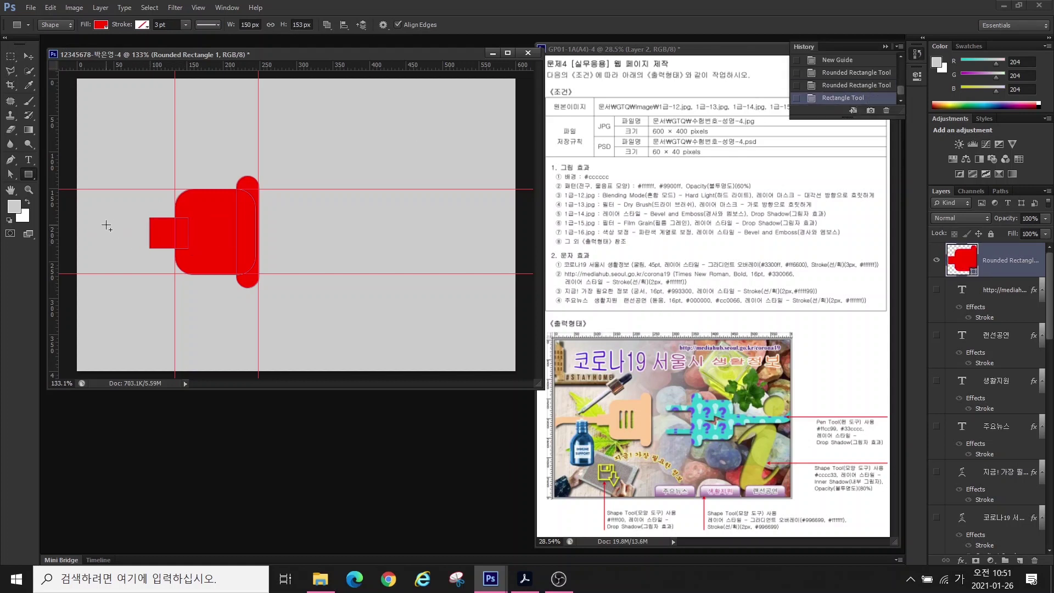
{"action": "left_click_drag", "start_coordinate": [94, 226], "coordinate": [162, 240]}
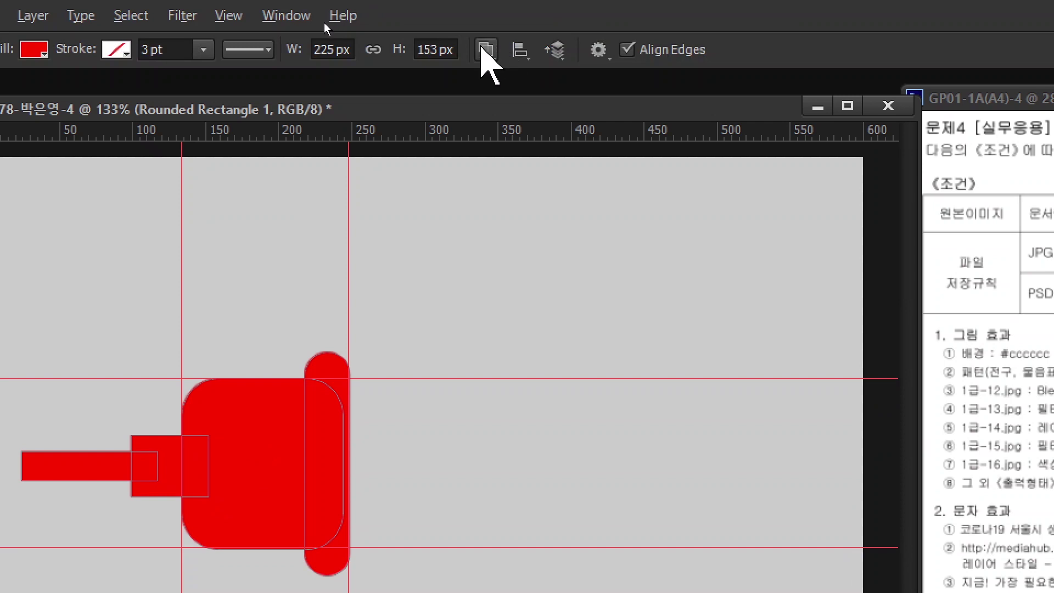
- Merge the plug's shape components, then set new shapes to Subtract Front Shape
{"action": "left_click", "coordinate": [485, 50]}
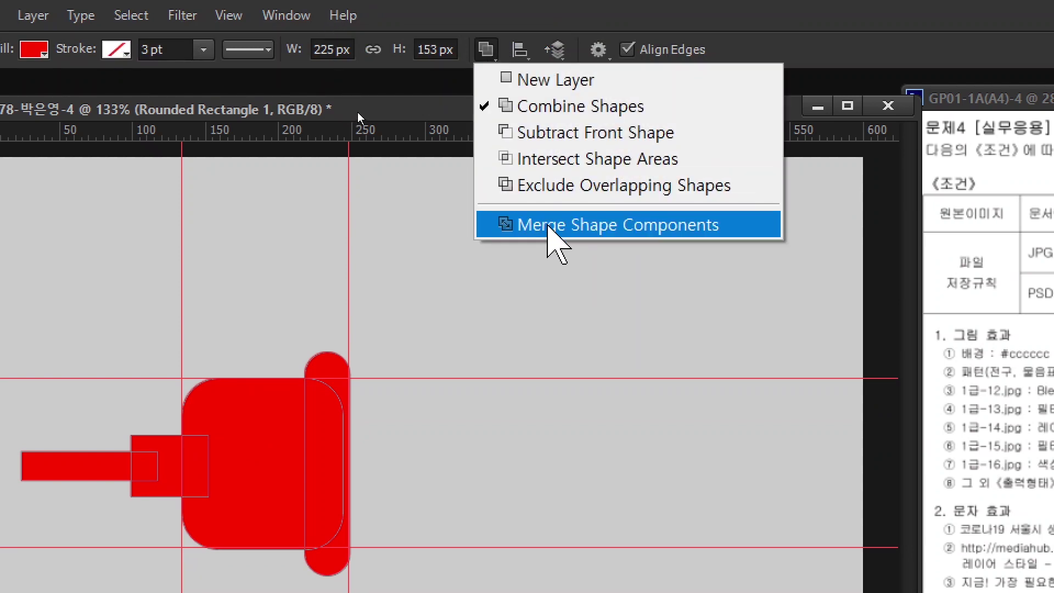
{"action": "left_click", "coordinate": [548, 225]}
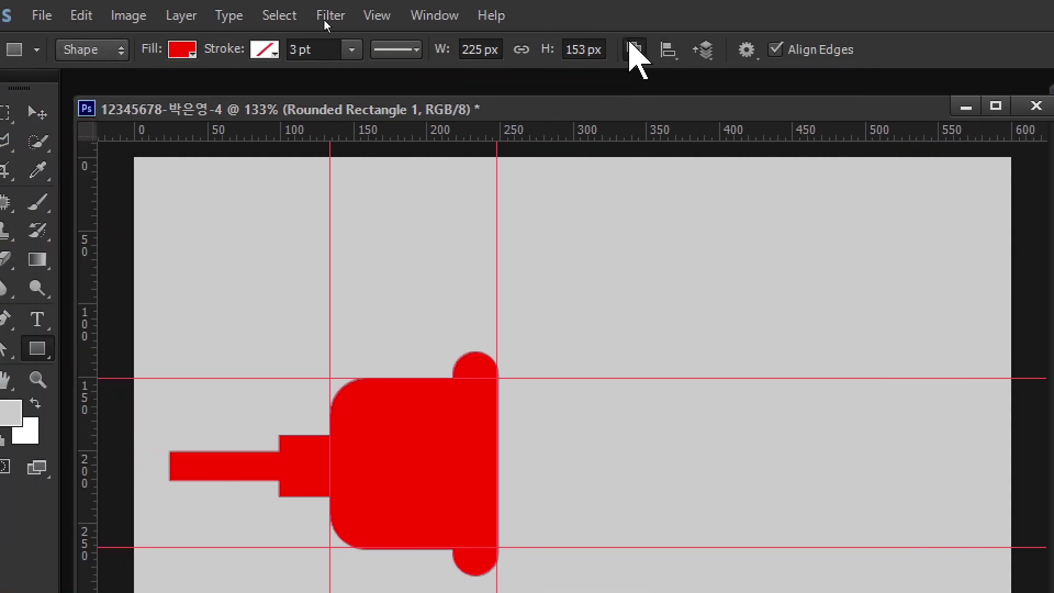
{"action": "left_click", "coordinate": [634, 50]}
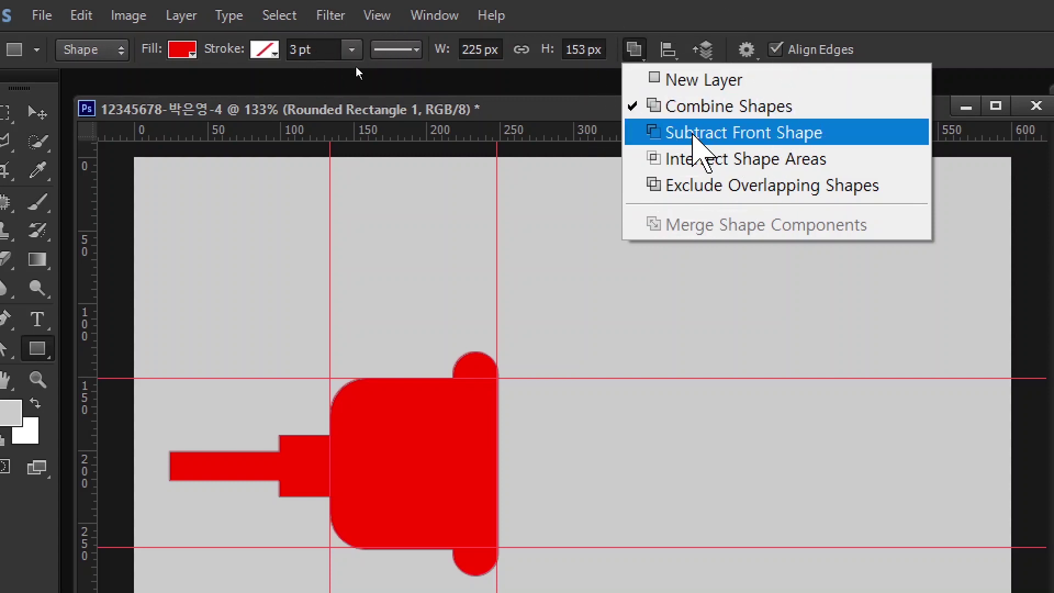
{"action": "left_click", "coordinate": [693, 136]}
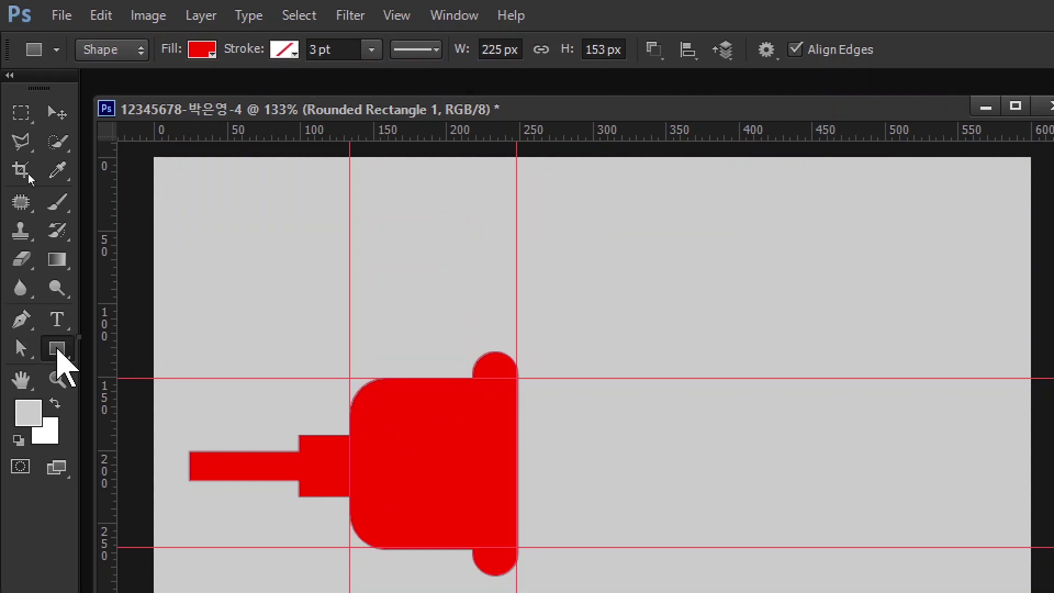
- Cut rounded slots out of the plug body, adding two horizontal guides across it
{"action": "right_click", "coordinate": [60, 363]}
{"action": "left_click", "coordinate": [137, 363]}
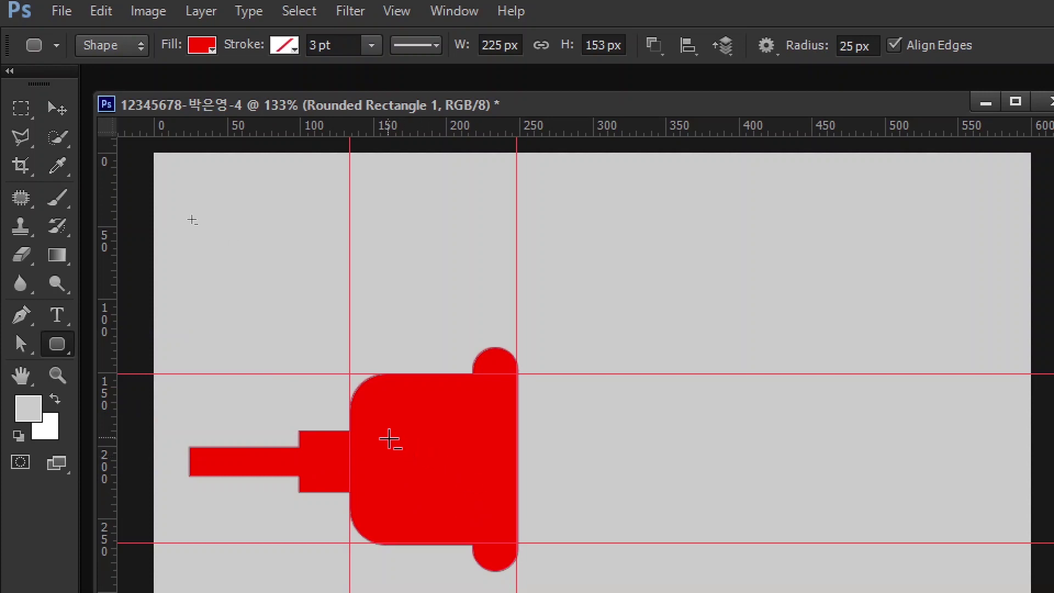
{"action": "left_click_drag", "start_coordinate": [377, 430], "coordinate": [382, 494]}
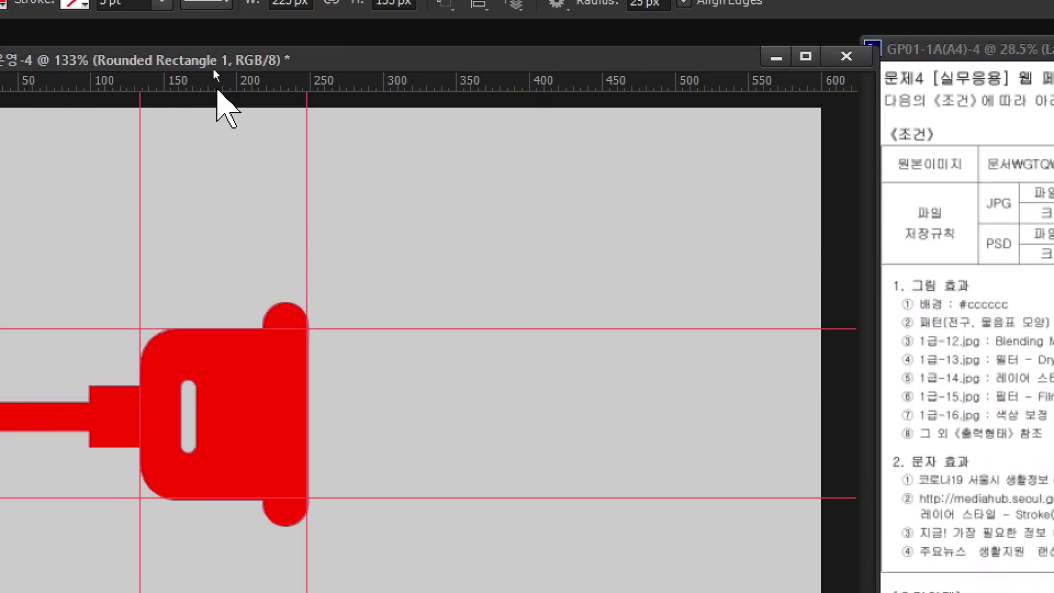
{"action": "left_click_drag", "start_coordinate": [216, 88], "coordinate": [252, 380]}
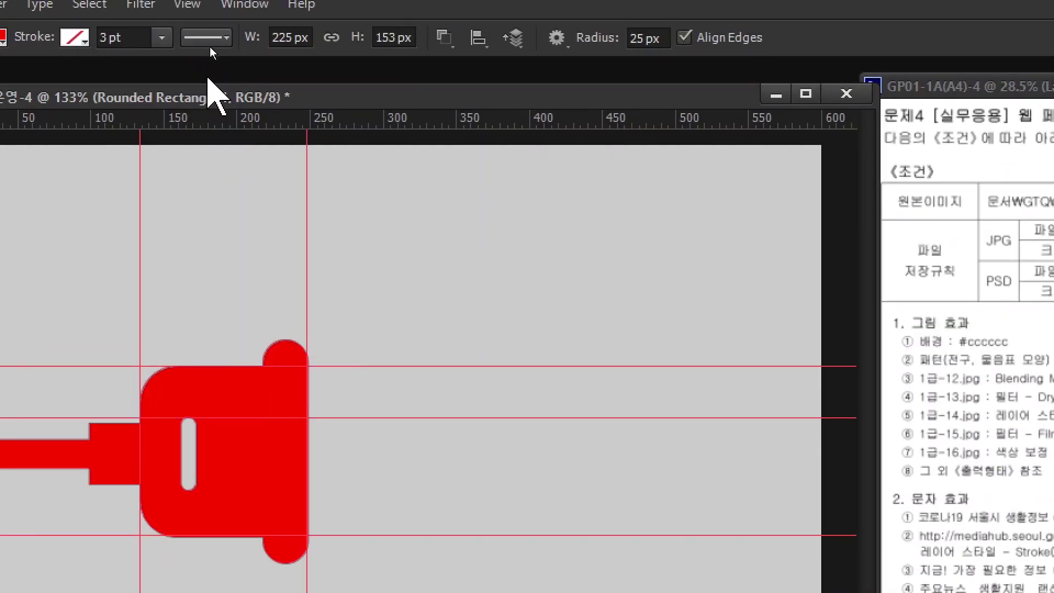
{"action": "left_click_drag", "start_coordinate": [229, 86], "coordinate": [263, 466]}
{"action": "left_click_drag", "start_coordinate": [263, 502], "coordinate": [263, 490]}
{"action": "mouse_move", "coordinate": [213, 418]}
{"action": "left_mouse_down"}
{"action": "mouse_move", "coordinate": [226, 488]}
{"action": "mouse_move", "coordinate": [249, 490]}
{"action": "left_mouse_up"}
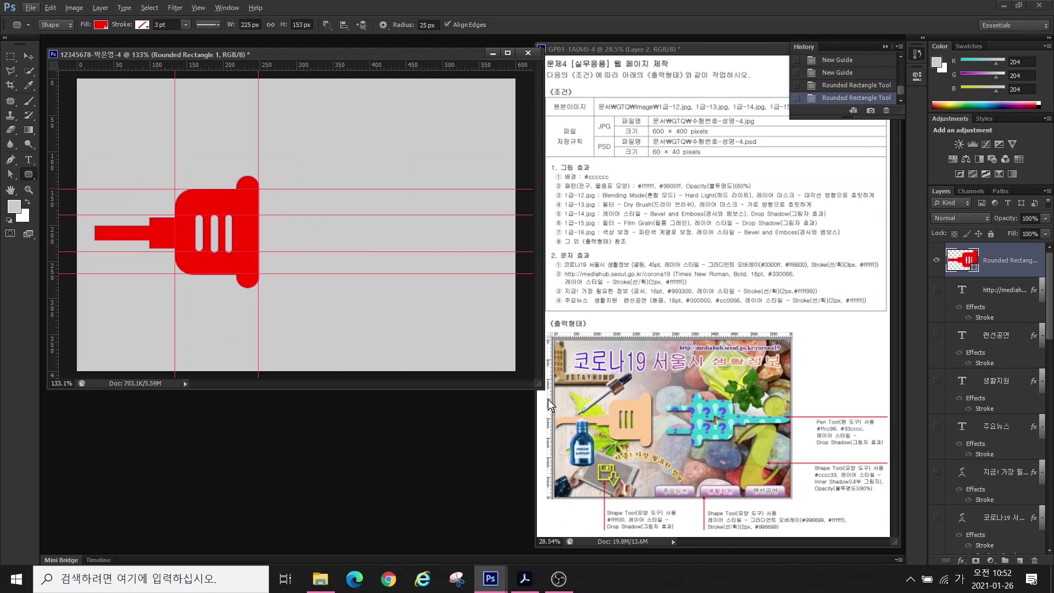
- Draw a curved tip at the cord's left end and merge it into the plug shape
{"action": "left_click", "coordinate": [11, 159]}
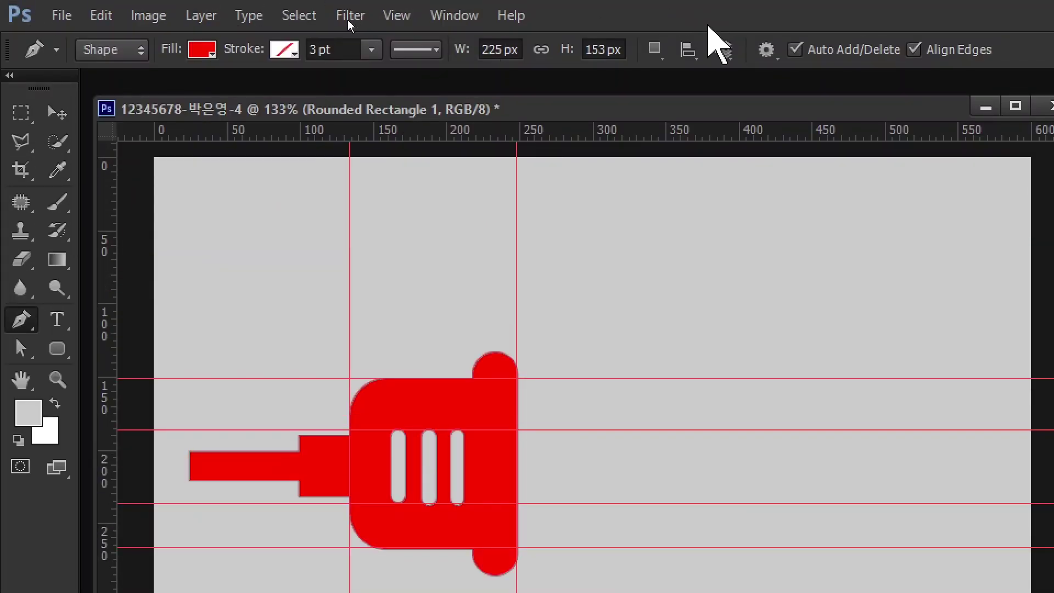
{"action": "left_click", "coordinate": [655, 48]}
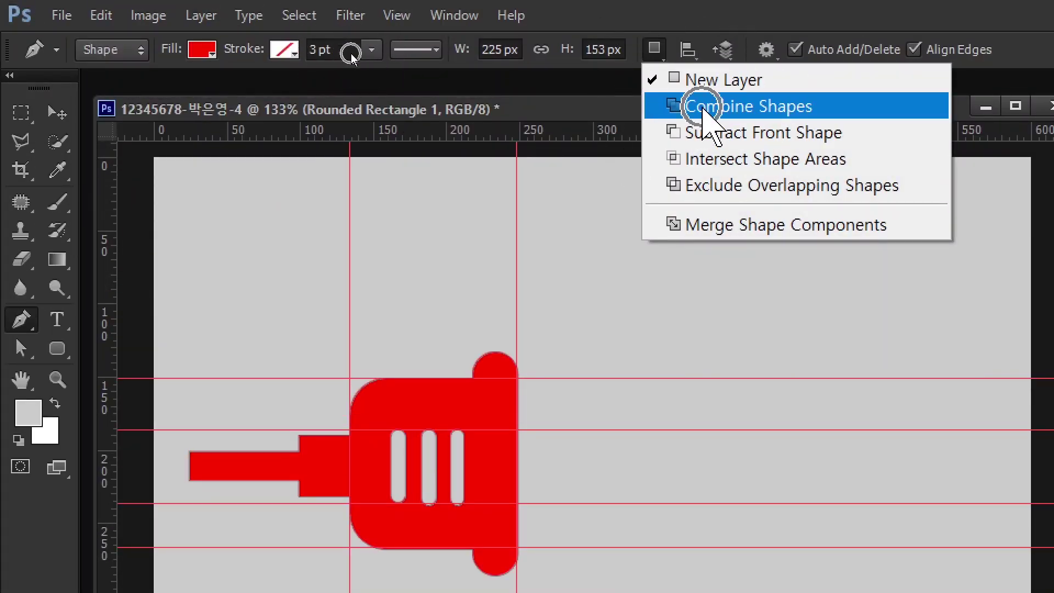
{"action": "left_click", "coordinate": [708, 107]}
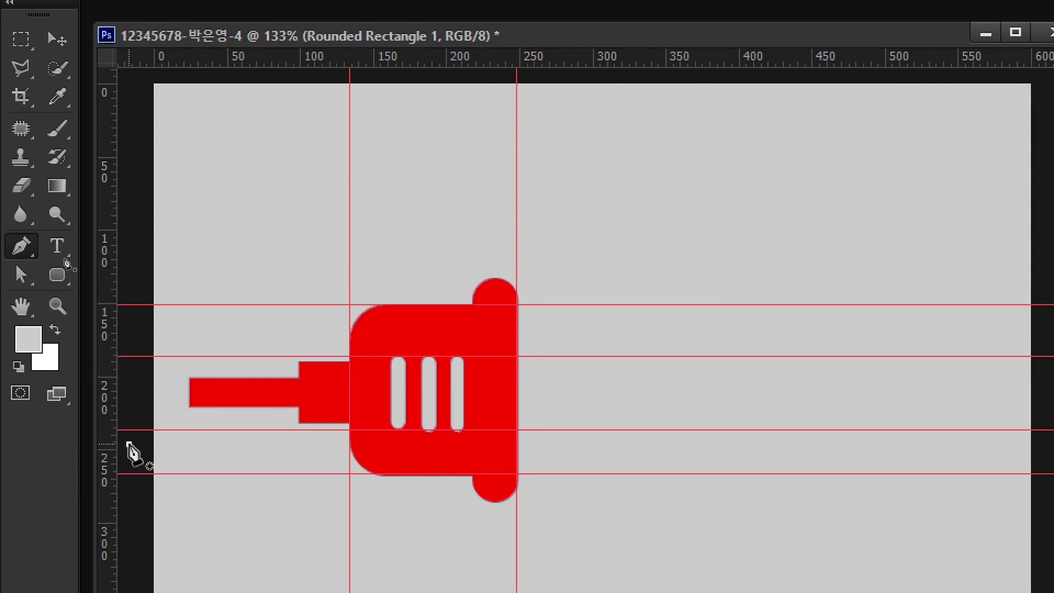
{"action": "left_click", "coordinate": [129, 443]}
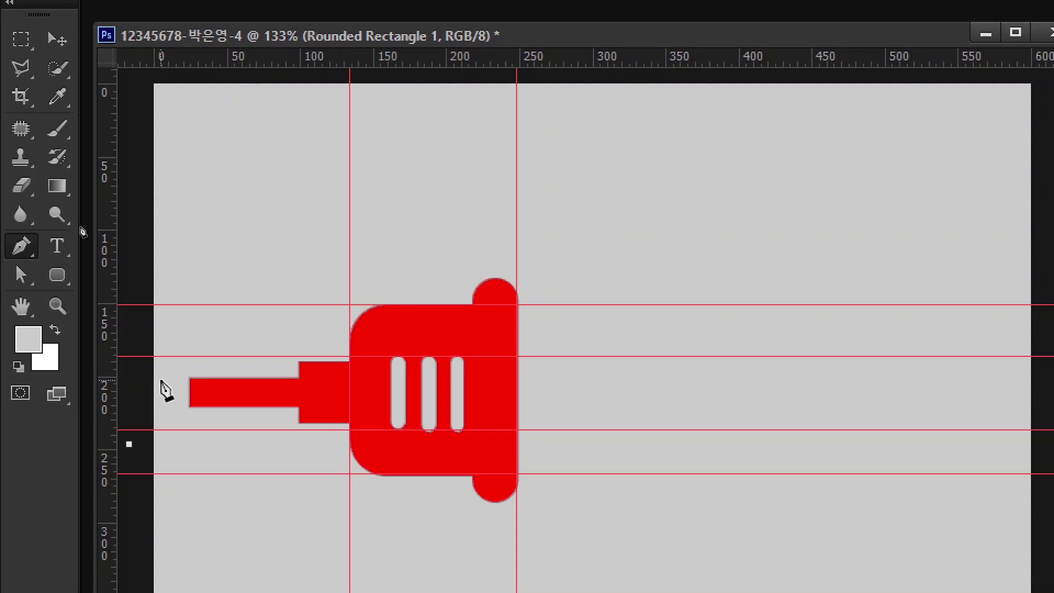
{"action": "left_click_drag", "start_coordinate": [159, 380], "coordinate": [189, 375]}
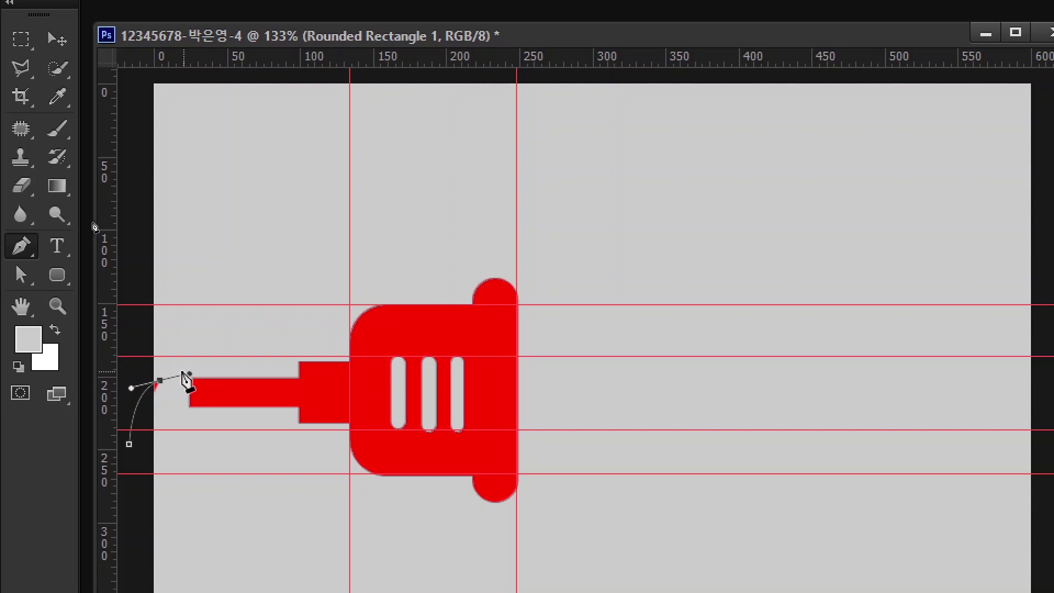
{"action": "left_click", "coordinate": [189, 376]}
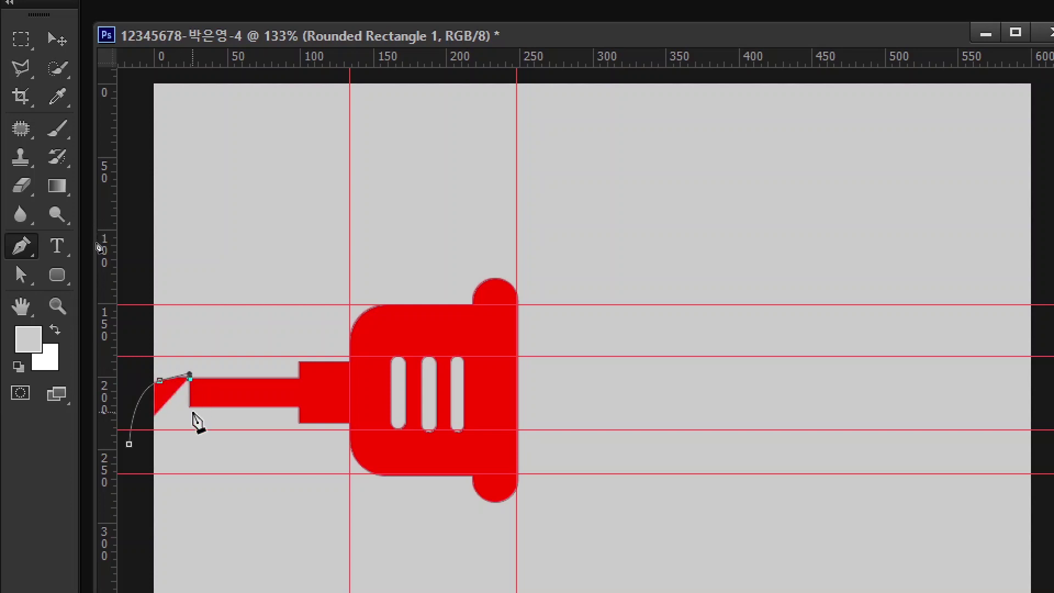
{"action": "left_click", "coordinate": [190, 406]}
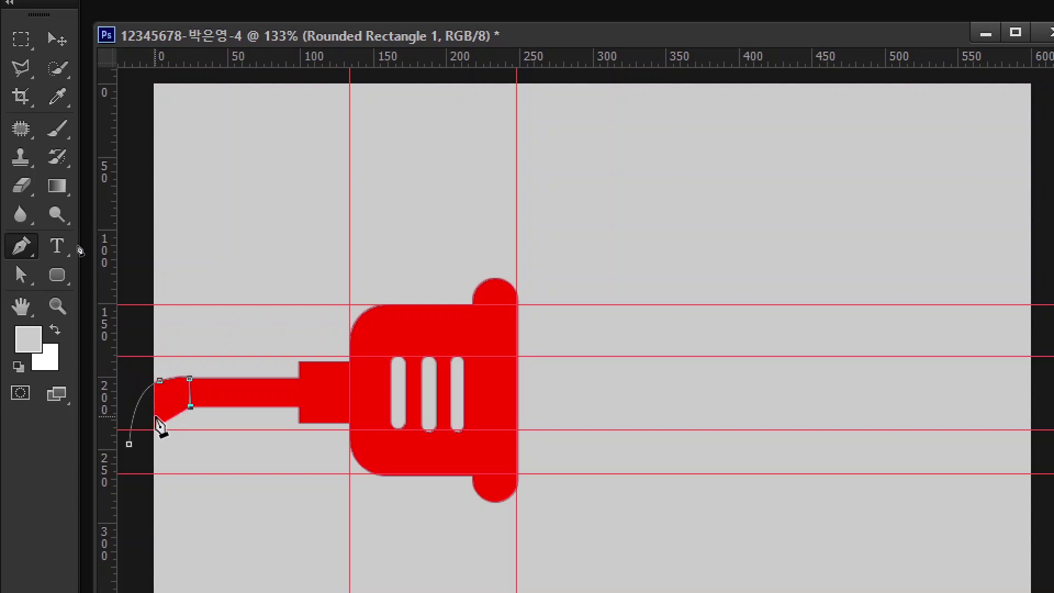
{"action": "left_click_drag", "start_coordinate": [157, 419], "coordinate": [152, 432]}
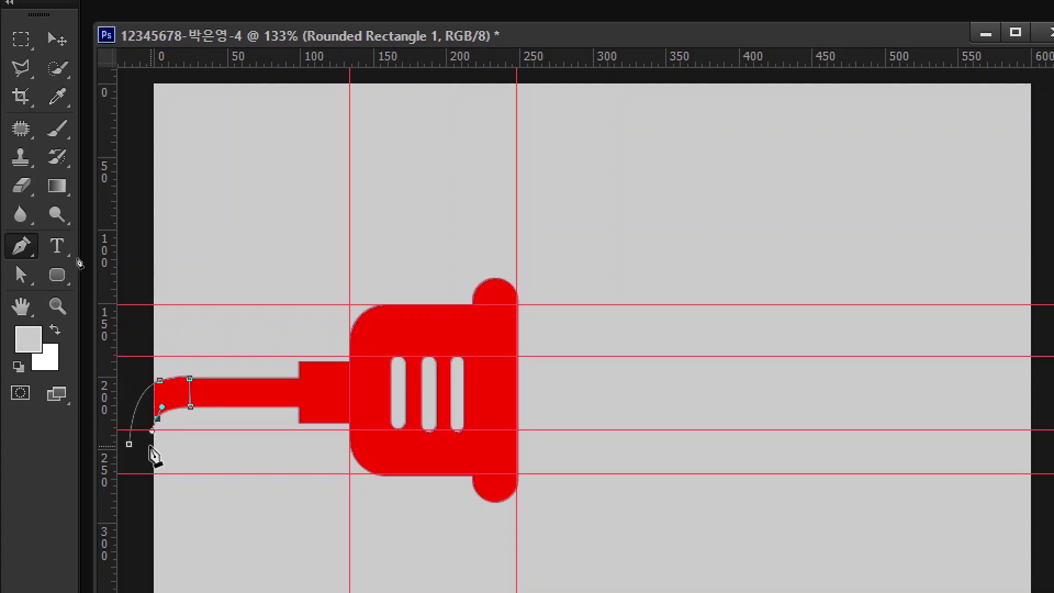
{"action": "left_click", "coordinate": [129, 443]}
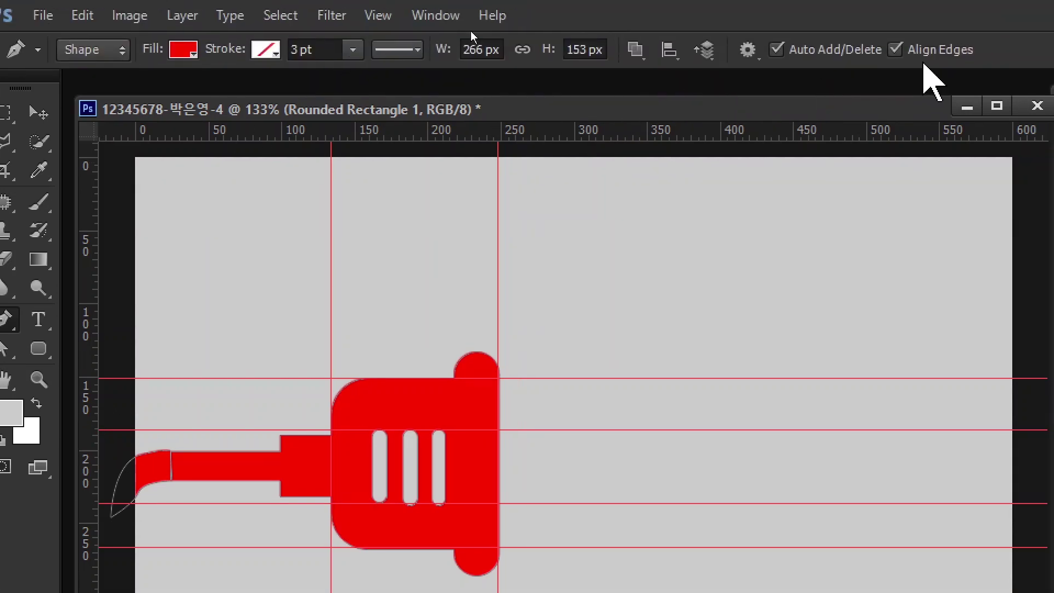
{"action": "left_click", "coordinate": [635, 49]}
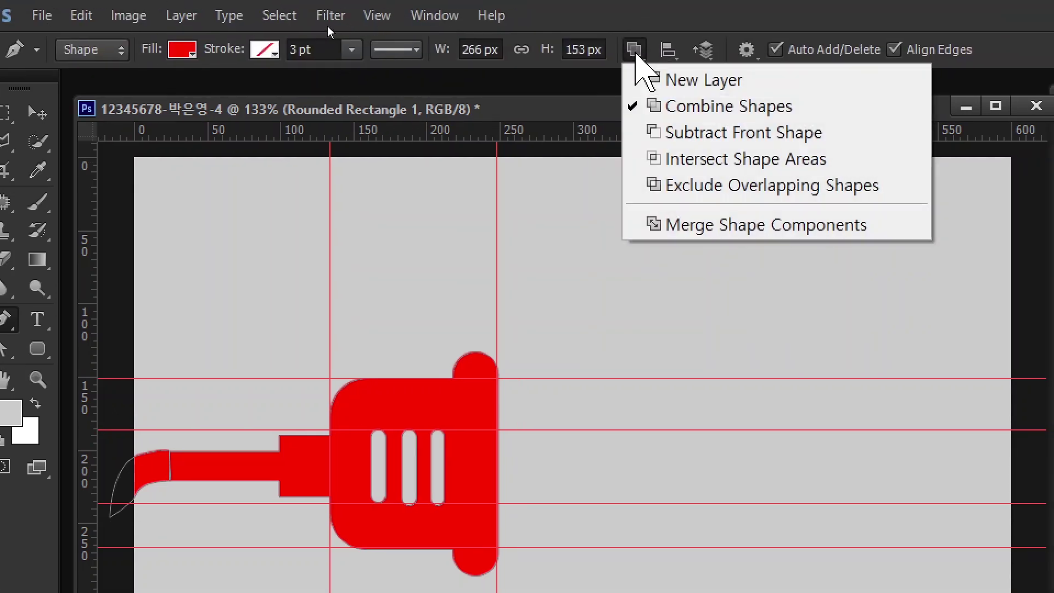
{"action": "left_click", "coordinate": [690, 230]}
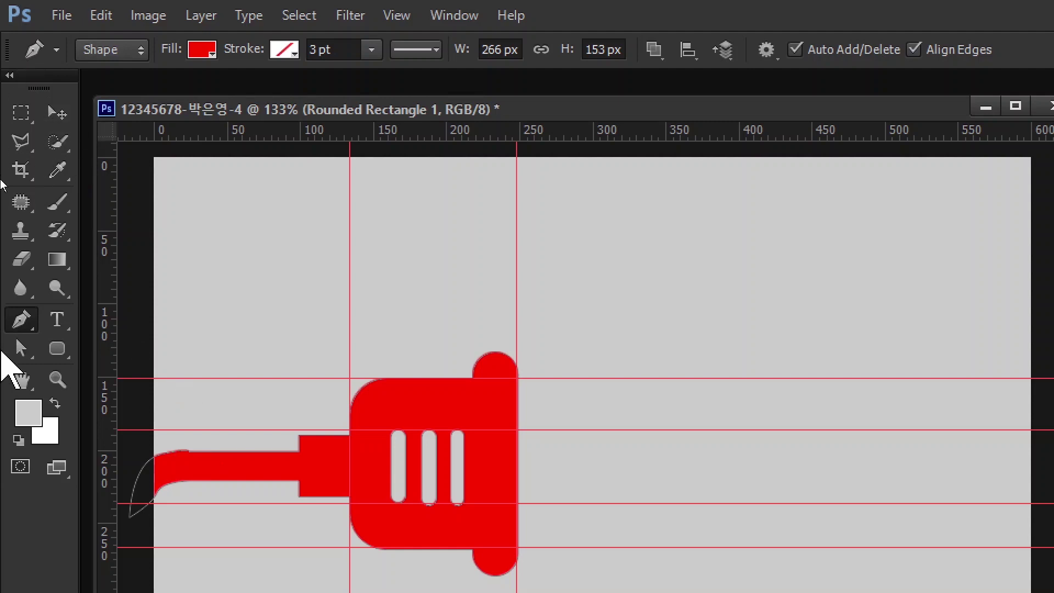
- Switch to the Direct Selection tool and reveal the plug's anchor points
{"action": "left_click", "coordinate": [22, 351]}
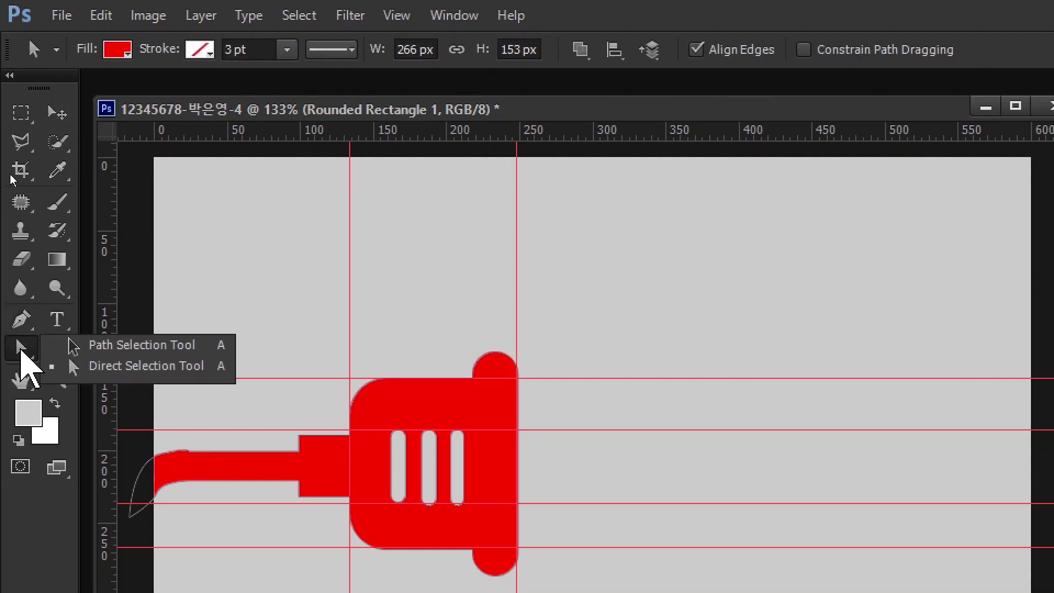
{"action": "left_click", "coordinate": [112, 366]}
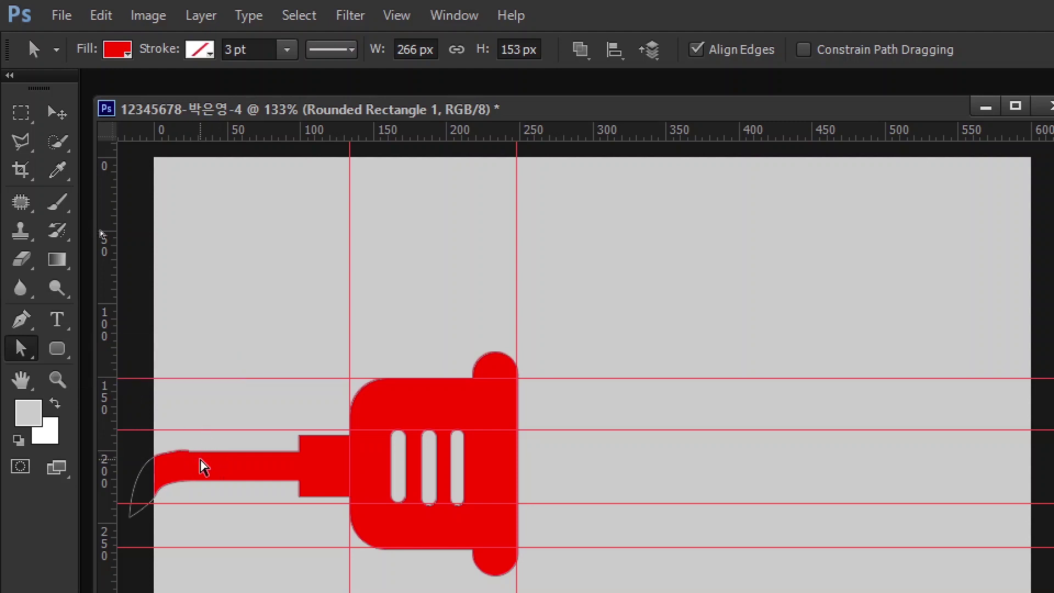
{"action": "scroll", "coordinate": [185, 477], "scroll_direction": "up", "scroll_amount": 1}
{"action": "scroll", "coordinate": [184, 476], "scroll_direction": "up", "scroll_amount": 2}
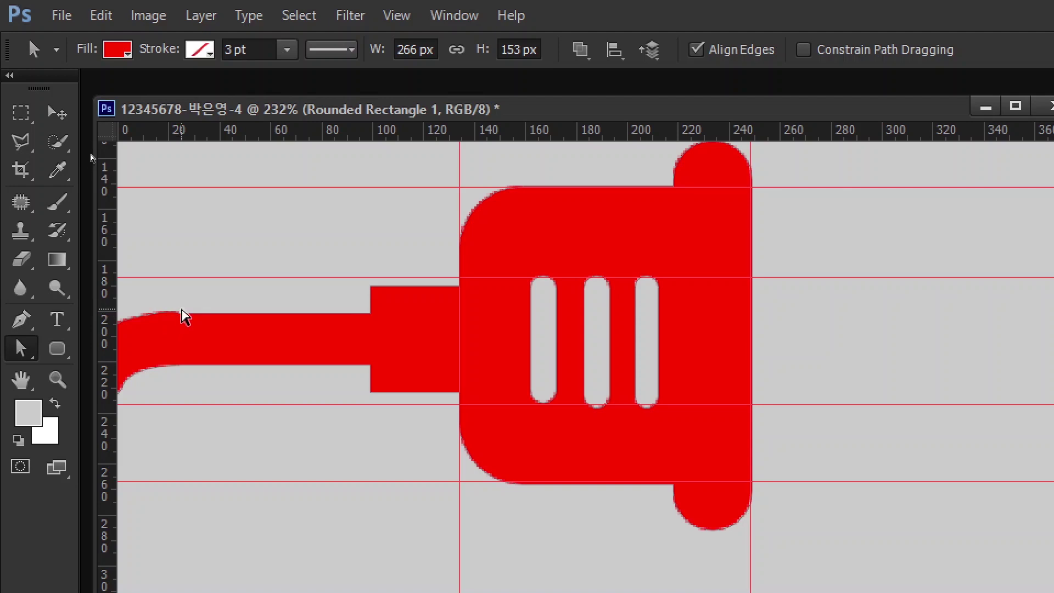
{"action": "left_click", "coordinate": [181, 313]}
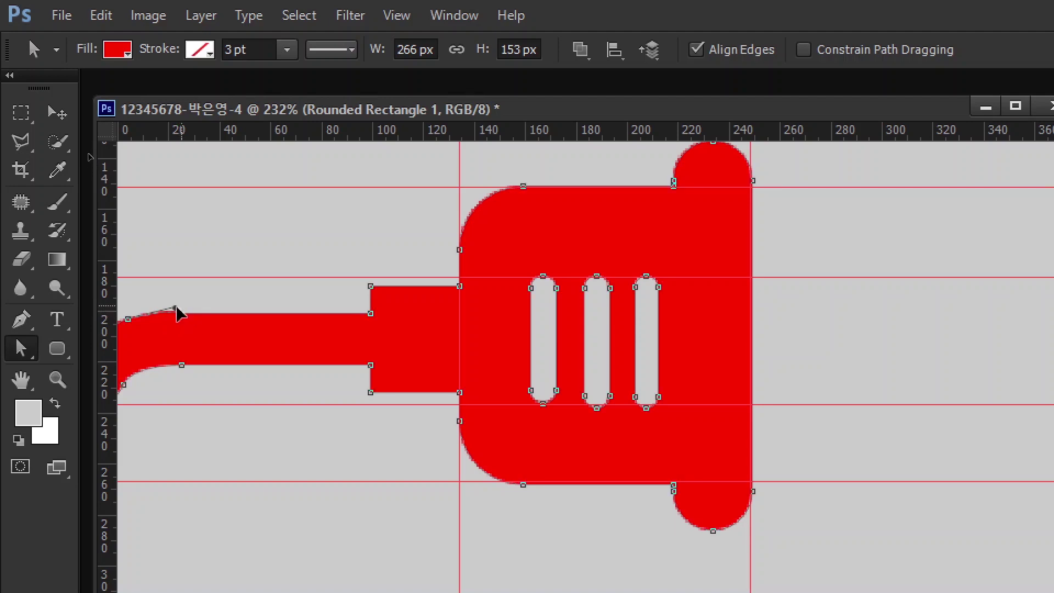
{"action": "scroll", "coordinate": [280, 346], "scroll_direction": "down", "scroll_amount": 2}
- Change the plug shape's fill colour to peach #ffcc99
{"action": "double_click", "coordinate": [961, 260]}
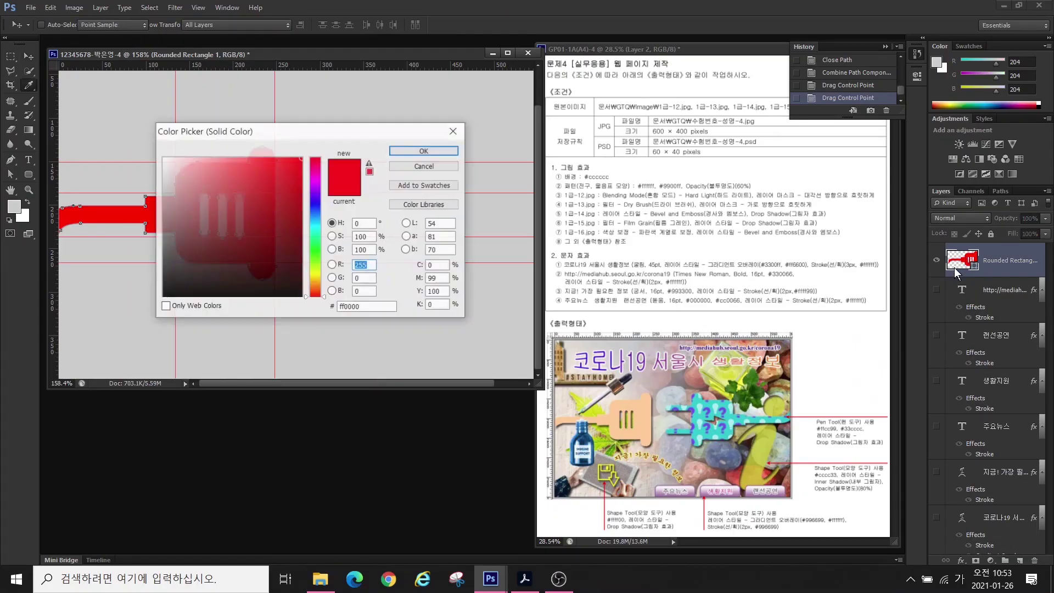
{"action": "left_click", "coordinate": [375, 307]}
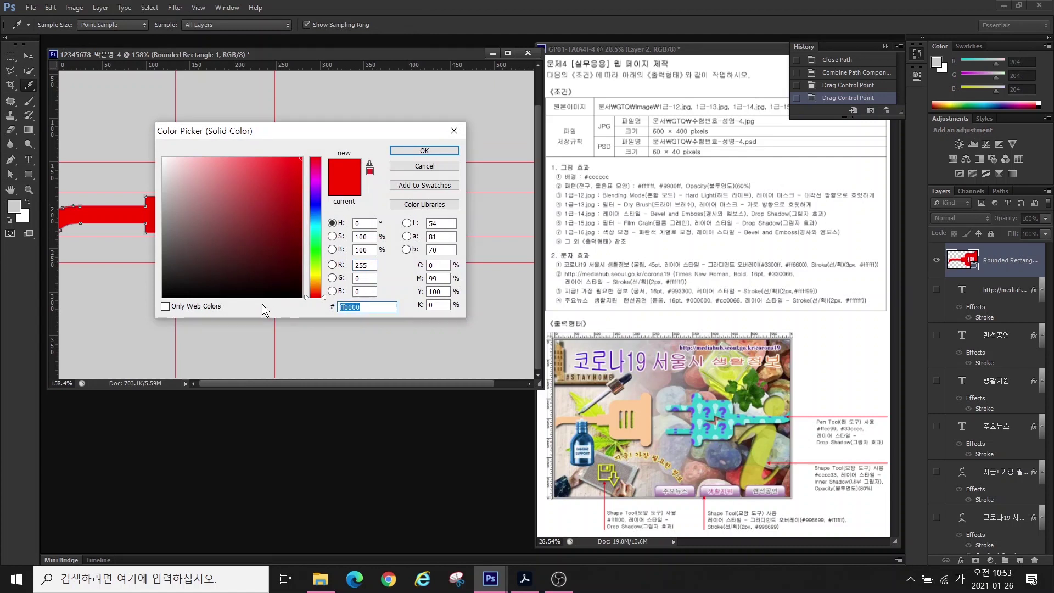
{"action": "type", "text": "ffcc99"}
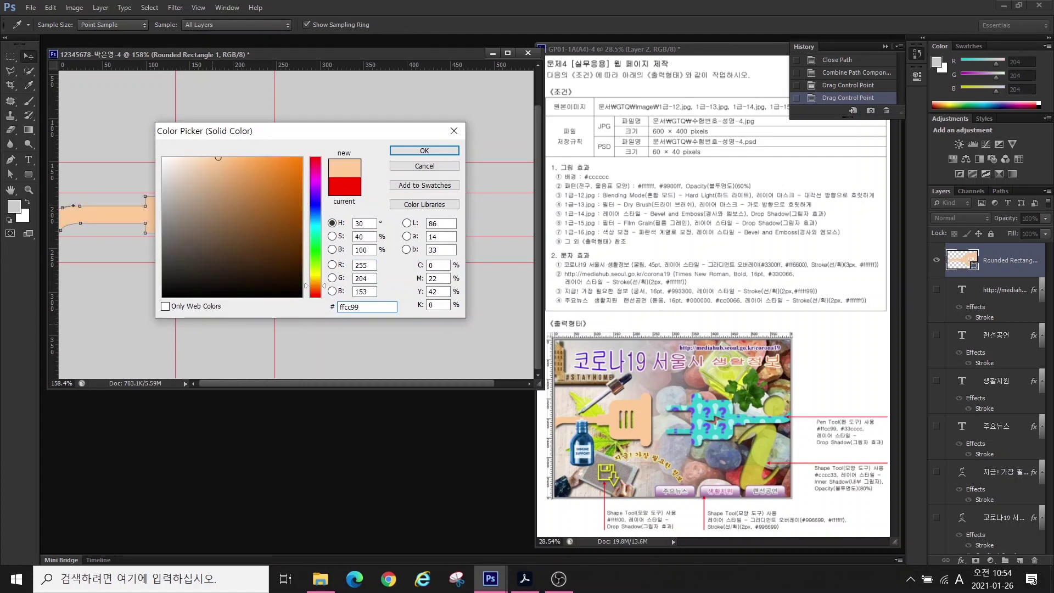
{"action": "key", "text": "Return"}
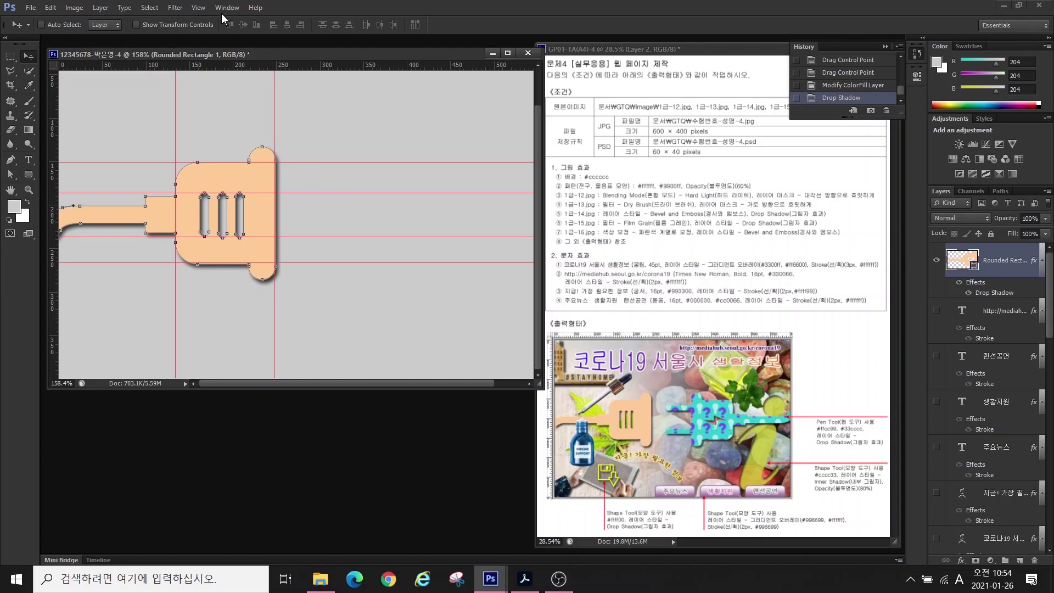
- Clear all existing guides and select the Rounded Rectangle tool
{"action": "left_click", "coordinate": [198, 8]}
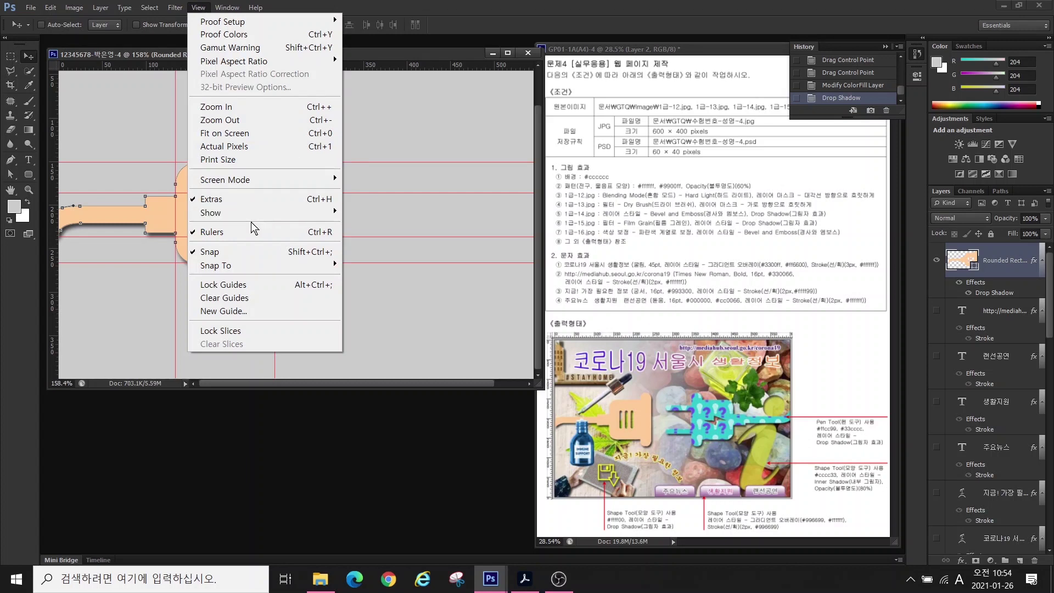
{"action": "left_click", "coordinate": [224, 297]}
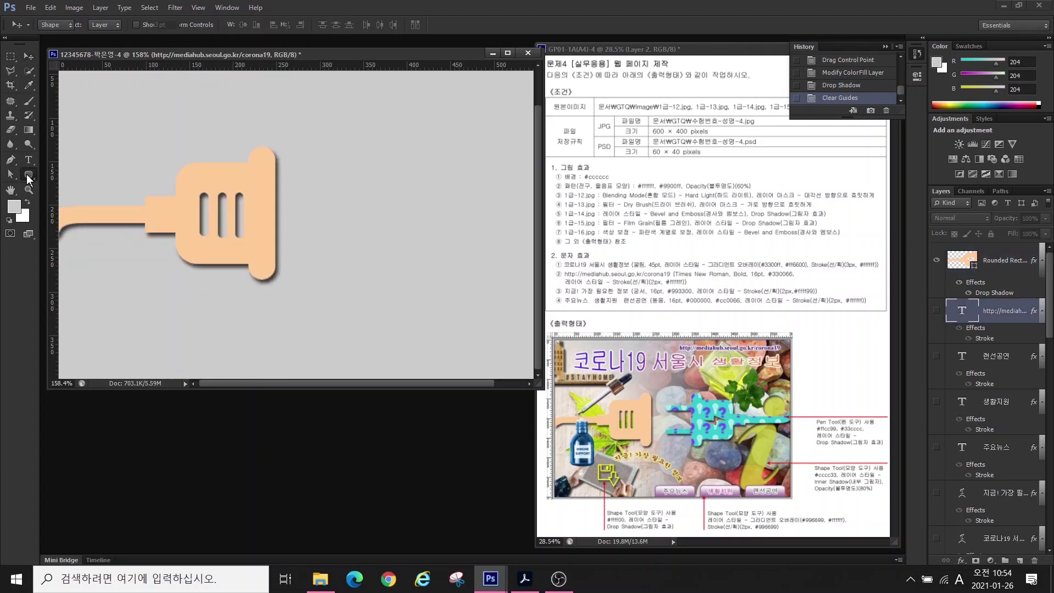
{"action": "right_click", "coordinate": [28, 174]}
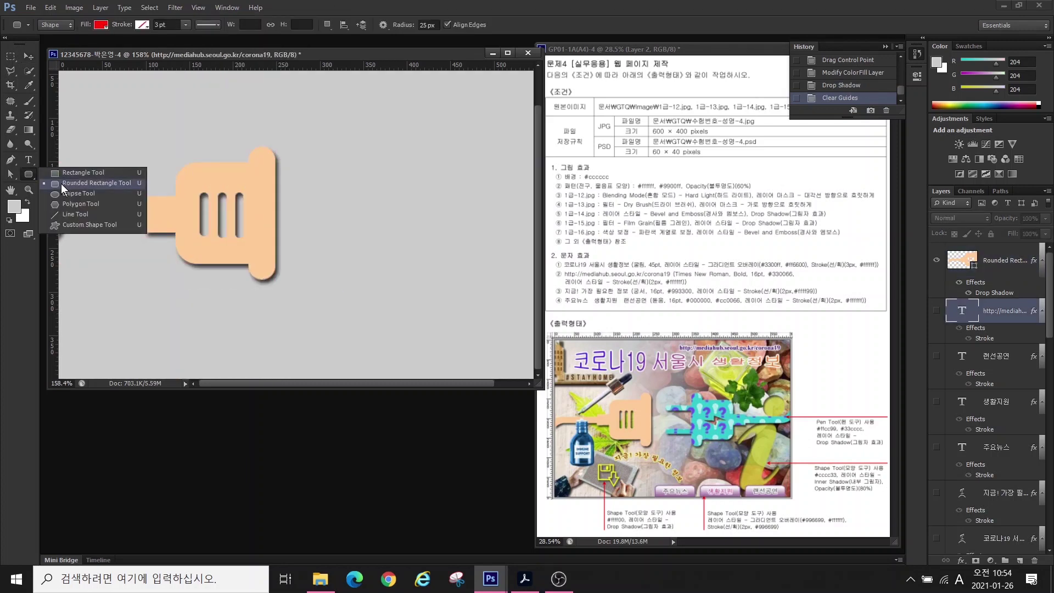
{"action": "left_click", "coordinate": [82, 182]}
- Drag new vertical guides (about 228 and 443 px) and horizontal guides, then select the peach plug layer
{"action": "left_click_drag", "start_coordinate": [59, 114], "coordinate": [299, 174]}
{"action": "left_click_drag", "start_coordinate": [57, 138], "coordinate": [360, 168]}
{"action": "left_click_drag", "start_coordinate": [55, 176], "coordinate": [444, 195]}
{"action": "left_click_drag", "start_coordinate": [340, 66], "coordinate": [321, 161]}
{"action": "left_click", "coordinate": [996, 267]}
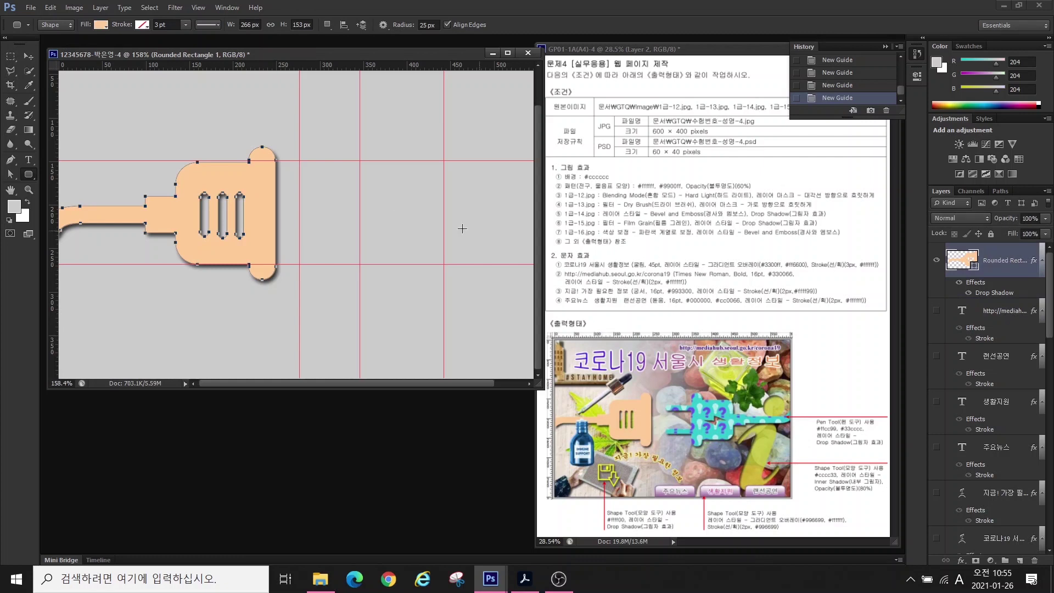
{"action": "left_click", "coordinate": [28, 56]}
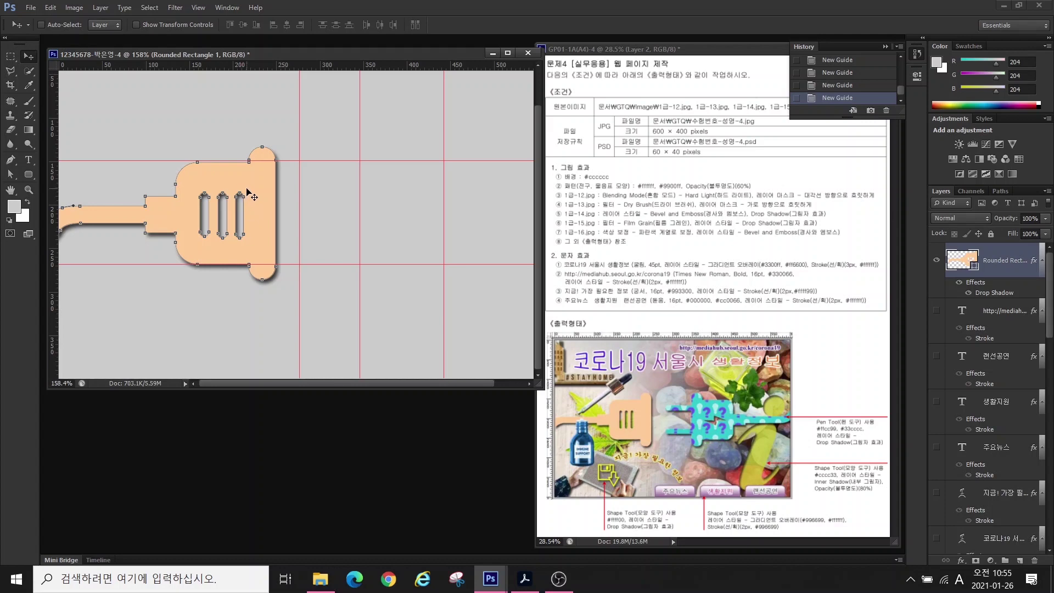
- Duplicate the peach plug, rotate the copy 180° and place it right, facing the original
{"action": "key", "text": "ctrl+j"}
{"action": "left_click_drag", "start_coordinate": [248, 192], "coordinate": [451, 193]}
{"action": "key", "text": "ctrl+t"}
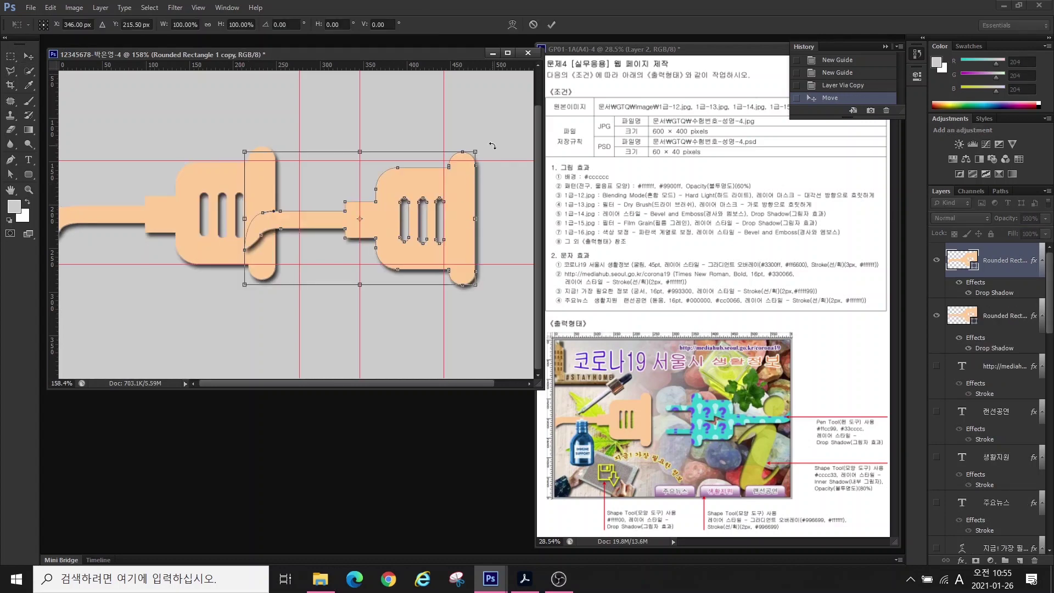
{"action": "left_click_drag", "start_coordinate": [485, 141], "coordinate": [186, 282]}
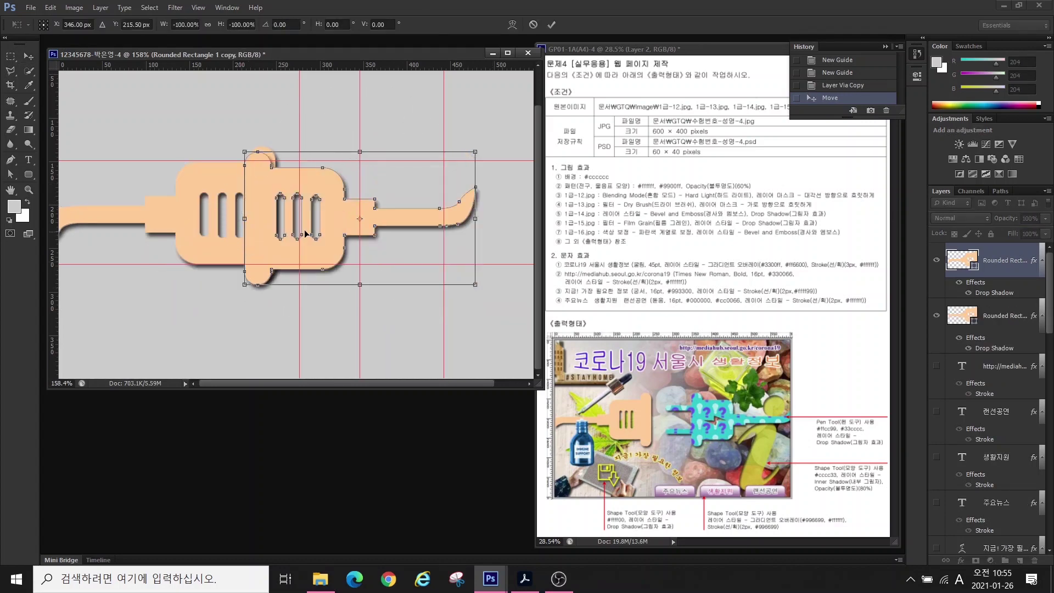
{"action": "left_click_drag", "start_coordinate": [329, 243], "coordinate": [420, 249]}
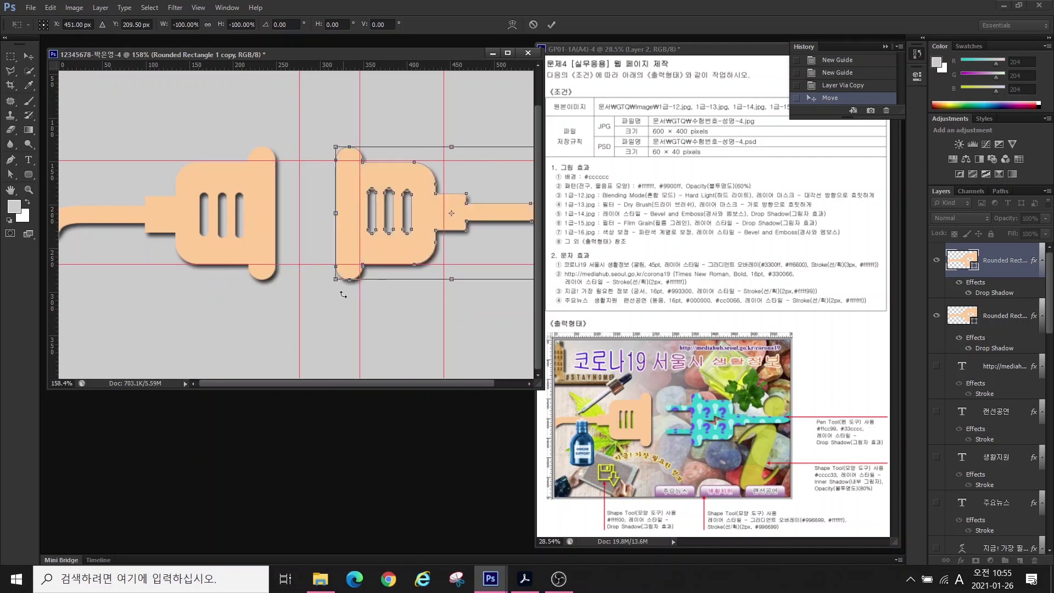
{"action": "key", "text": "Return"}
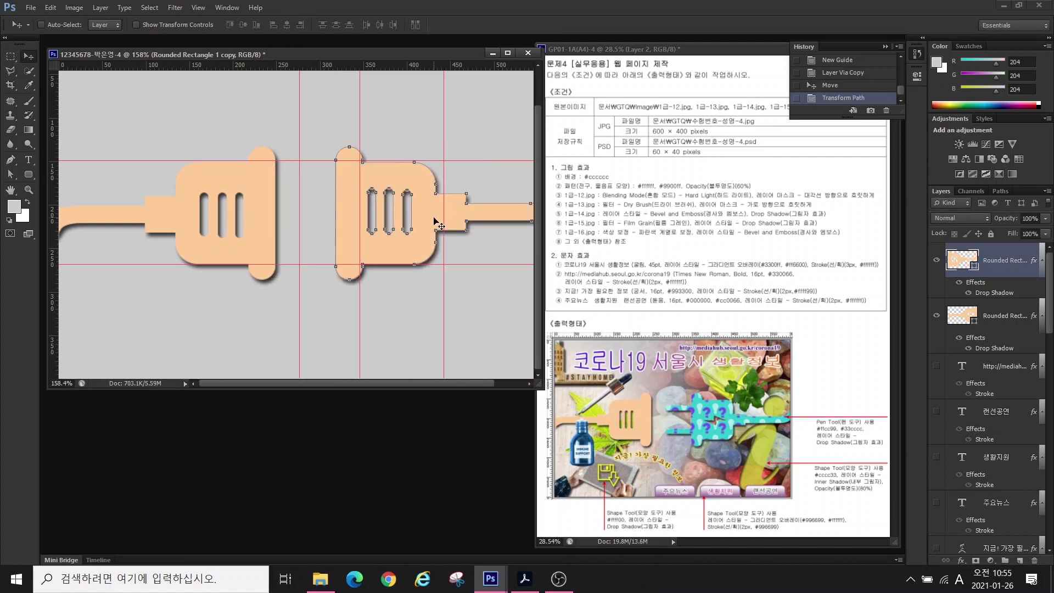
{"action": "left_click_drag", "start_coordinate": [415, 239], "coordinate": [387, 248]}
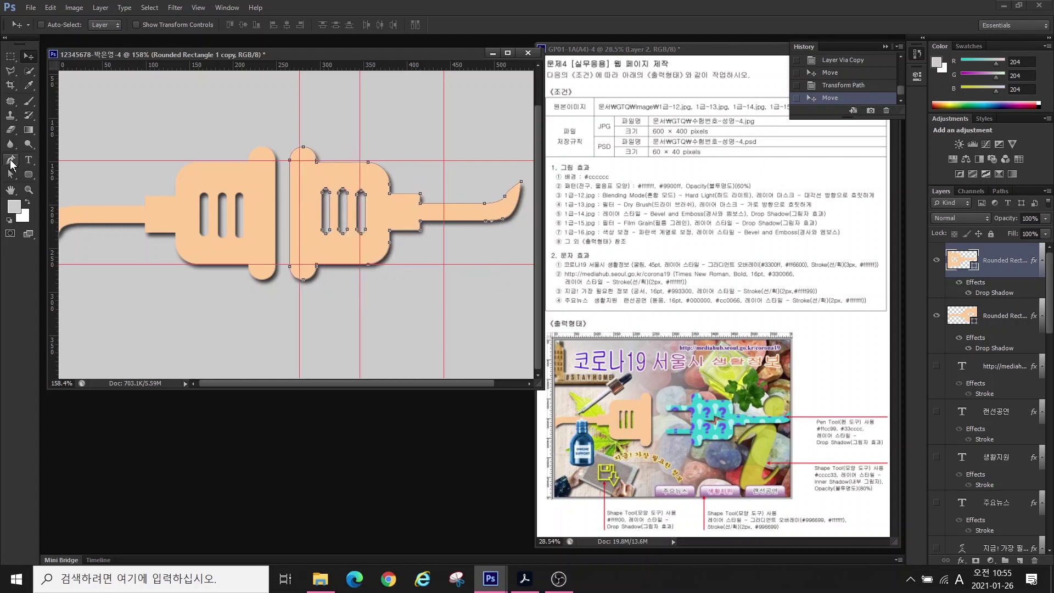
- Pull the copy's cord-tip anchors 20 px left and shift its outline 50 px right
{"action": "left_click", "coordinate": [11, 177]}
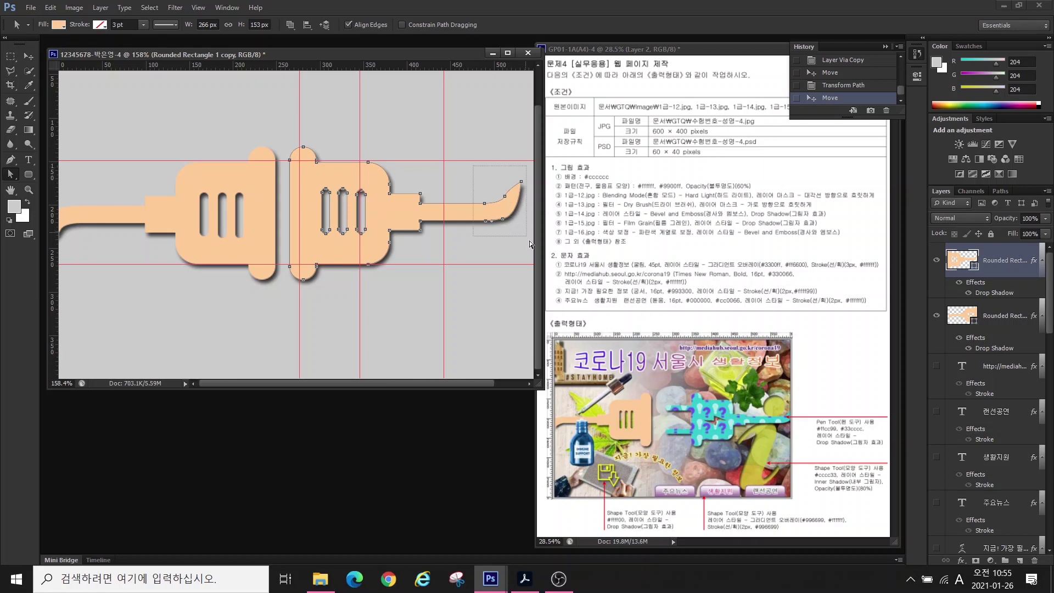
{"action": "left_click_drag", "start_coordinate": [530, 244], "coordinate": [530, 244]}
{"action": "left_click_drag", "start_coordinate": [483, 202], "coordinate": [466, 207]}
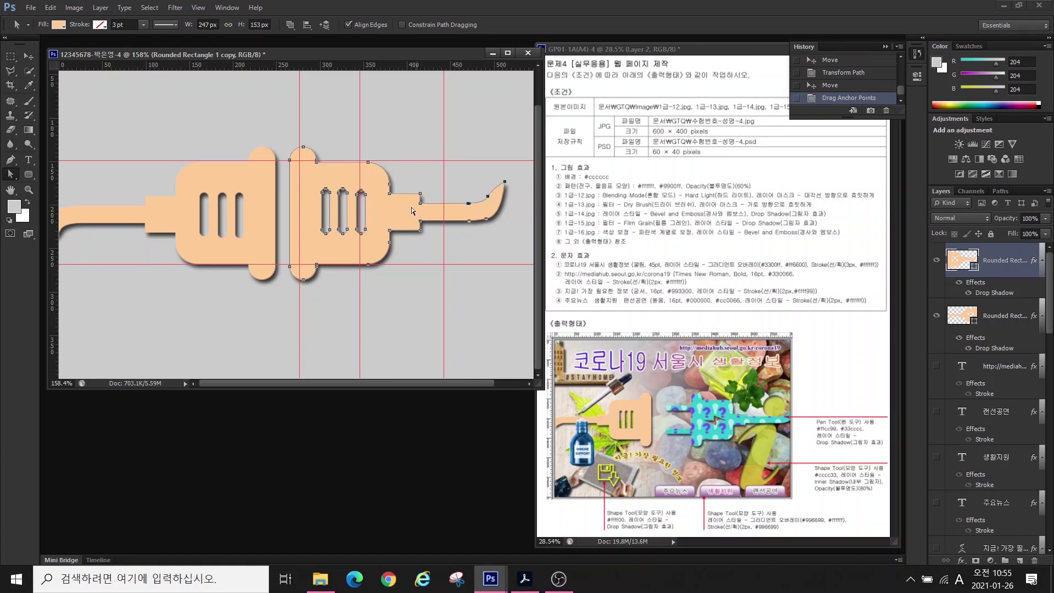
{"action": "left_click_drag", "start_coordinate": [384, 264], "coordinate": [385, 265]}
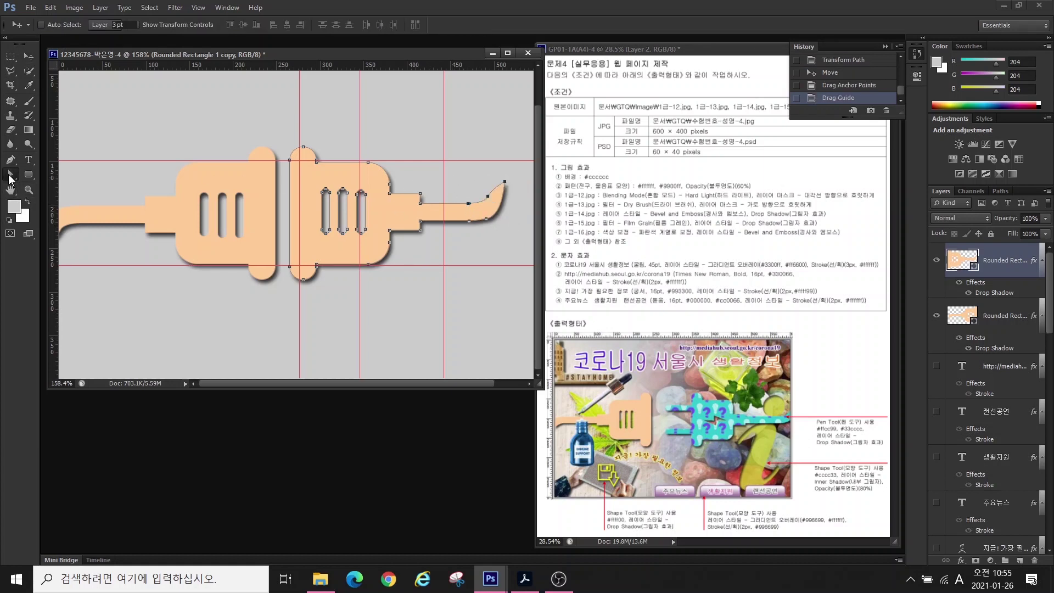
{"action": "right_click", "coordinate": [14, 180]}
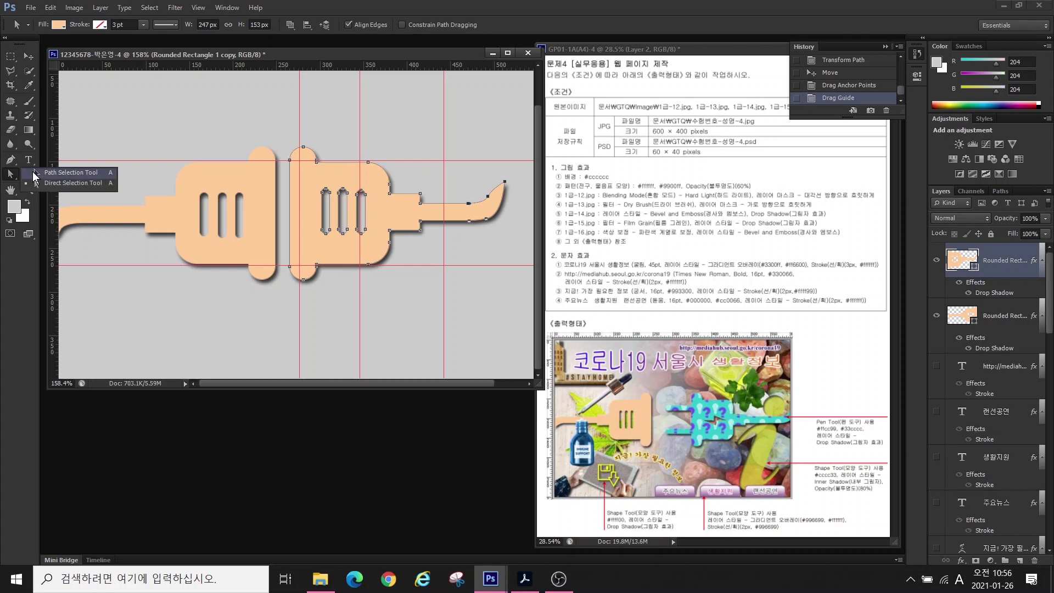
{"action": "left_click", "coordinate": [72, 174]}
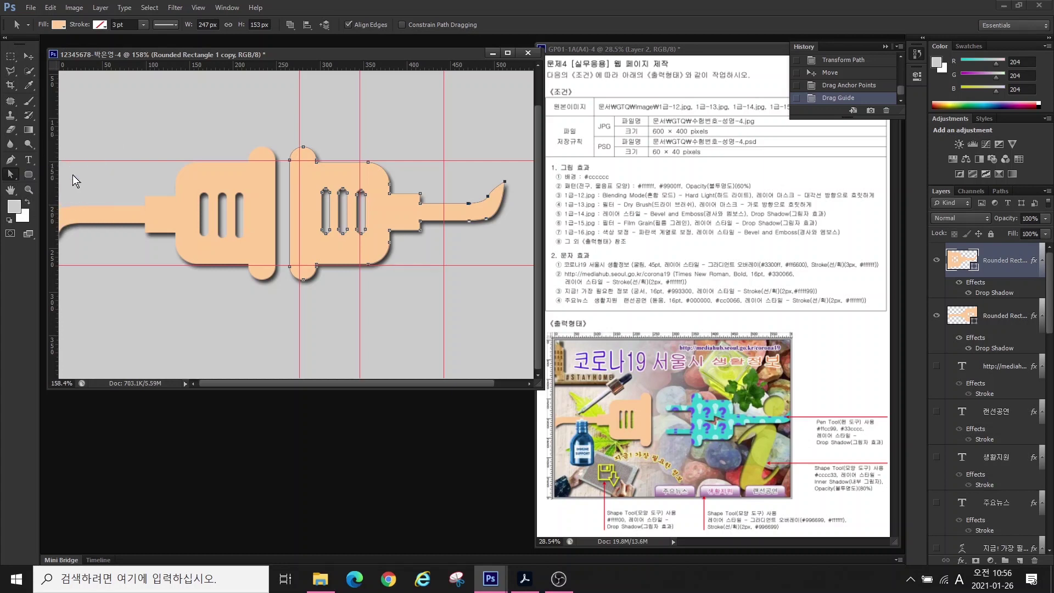
{"action": "left_click_drag", "start_coordinate": [337, 257], "coordinate": [377, 231]}
{"action": "key", "text": "Return"}
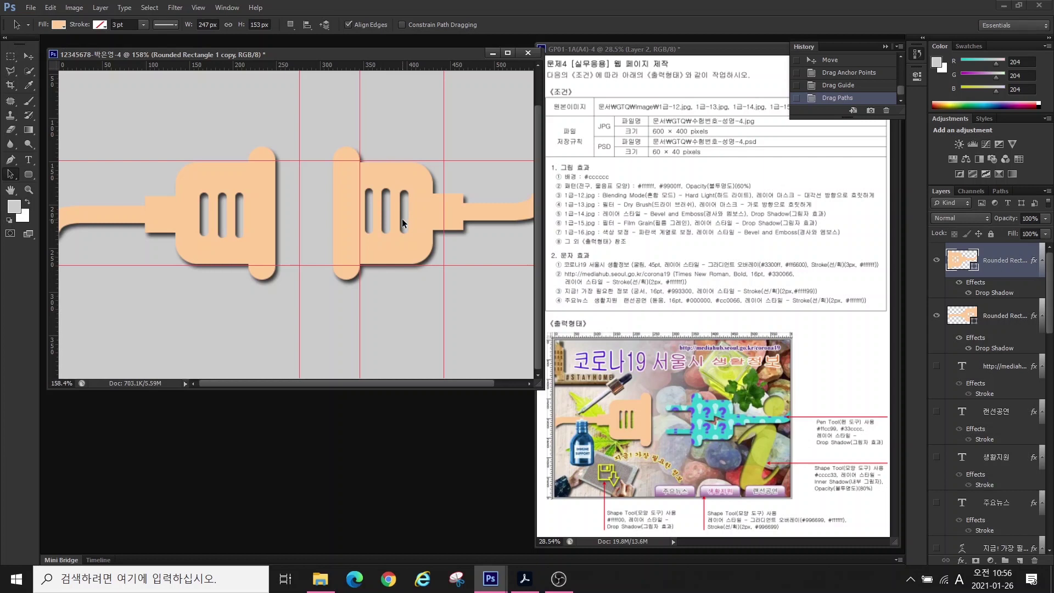
- Cover the right plug's three slots with a merged rectangle, then narrow its body slightly
{"action": "left_click", "coordinate": [29, 170]}
{"action": "left_click", "coordinate": [74, 169]}
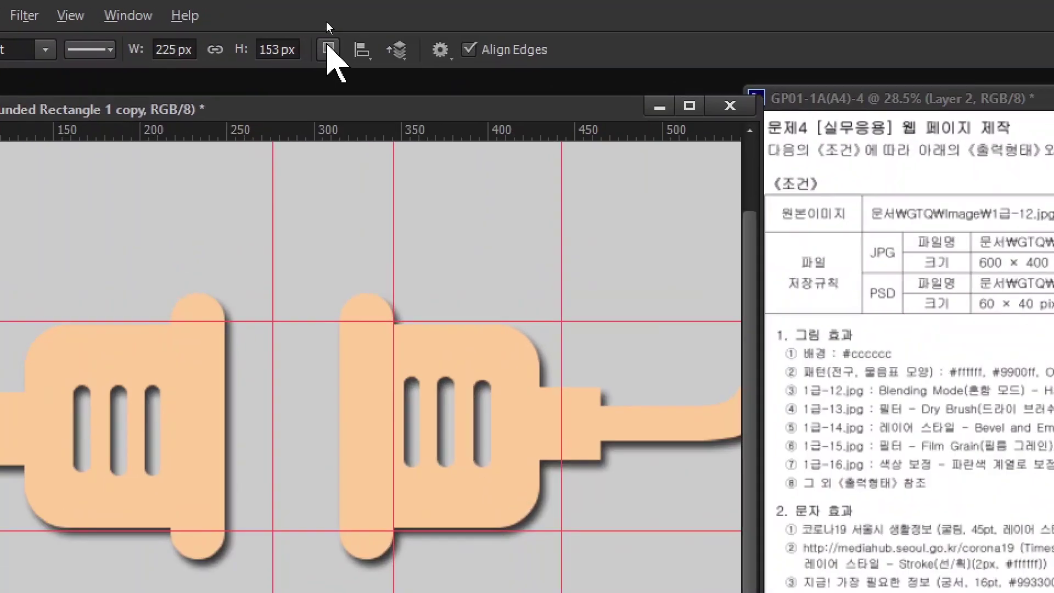
{"action": "left_click", "coordinate": [327, 25]}
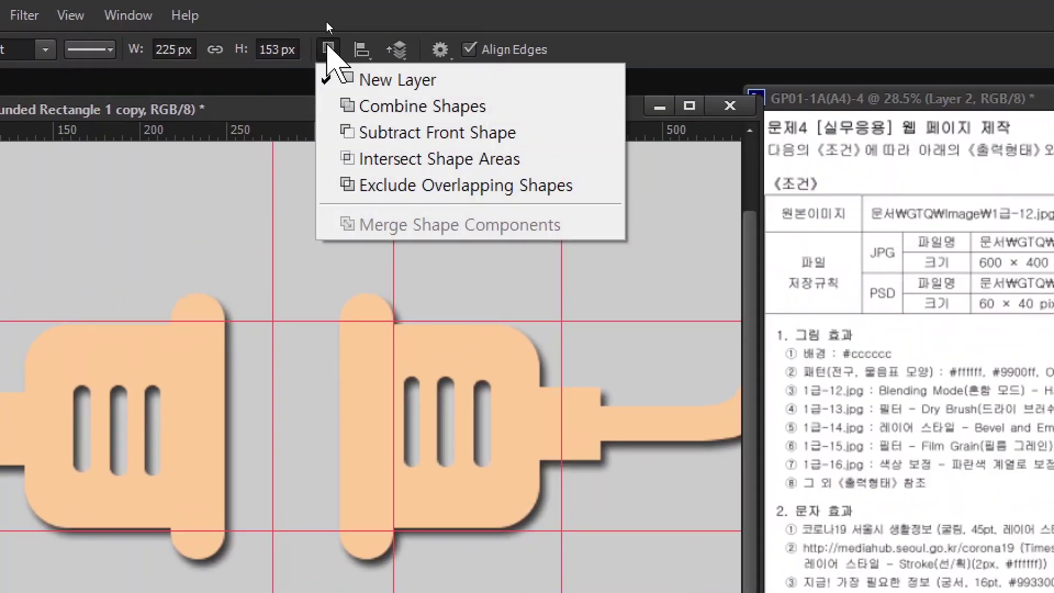
{"action": "left_click", "coordinate": [365, 106]}
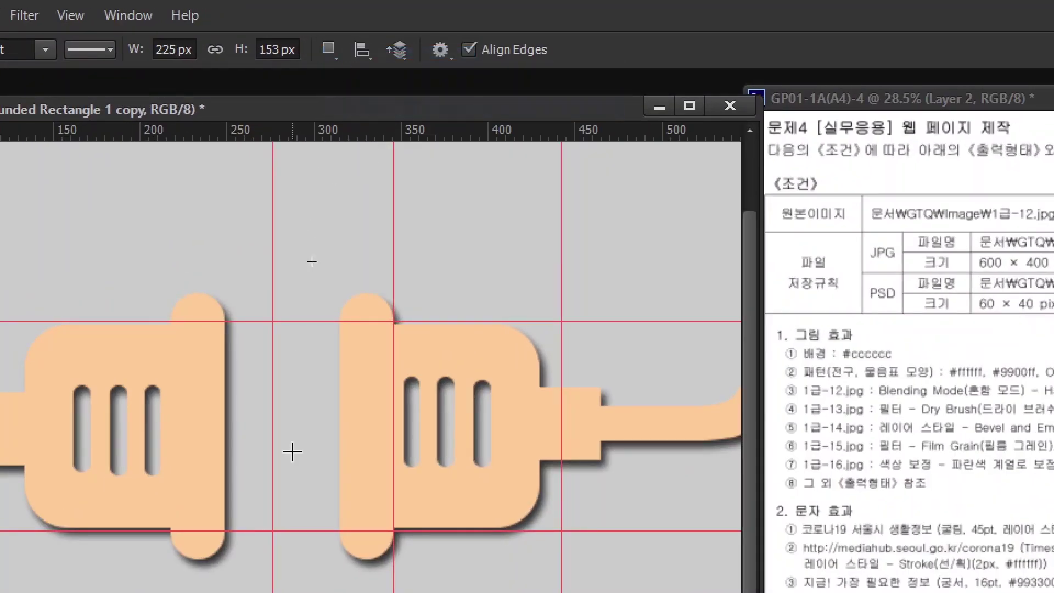
{"action": "left_click_drag", "start_coordinate": [381, 296], "coordinate": [519, 418]}
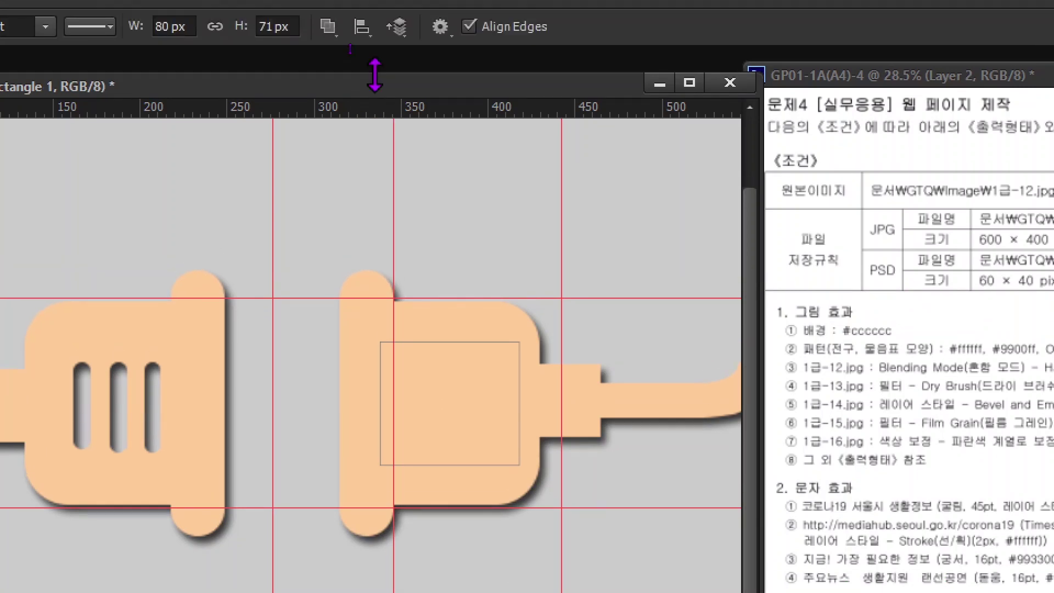
{"action": "left_click", "coordinate": [332, 24]}
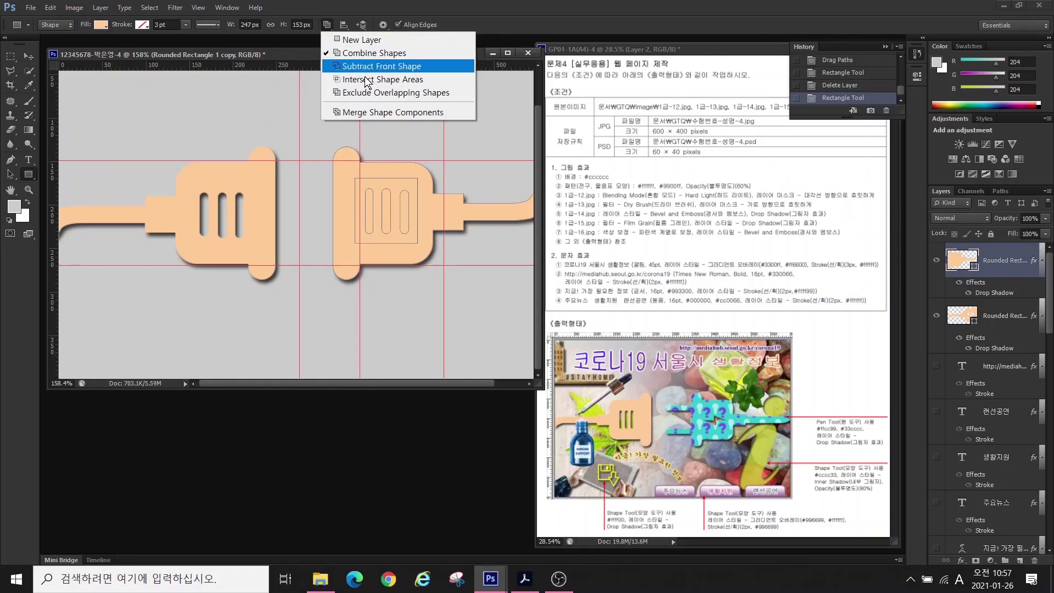
{"action": "left_click", "coordinate": [366, 114]}
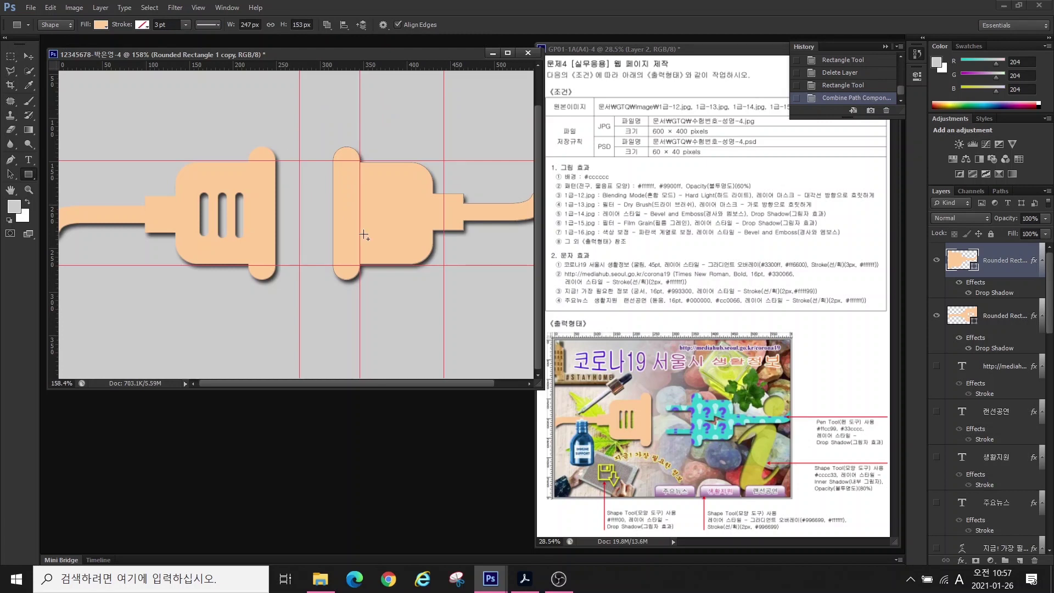
{"action": "key", "text": "a"}
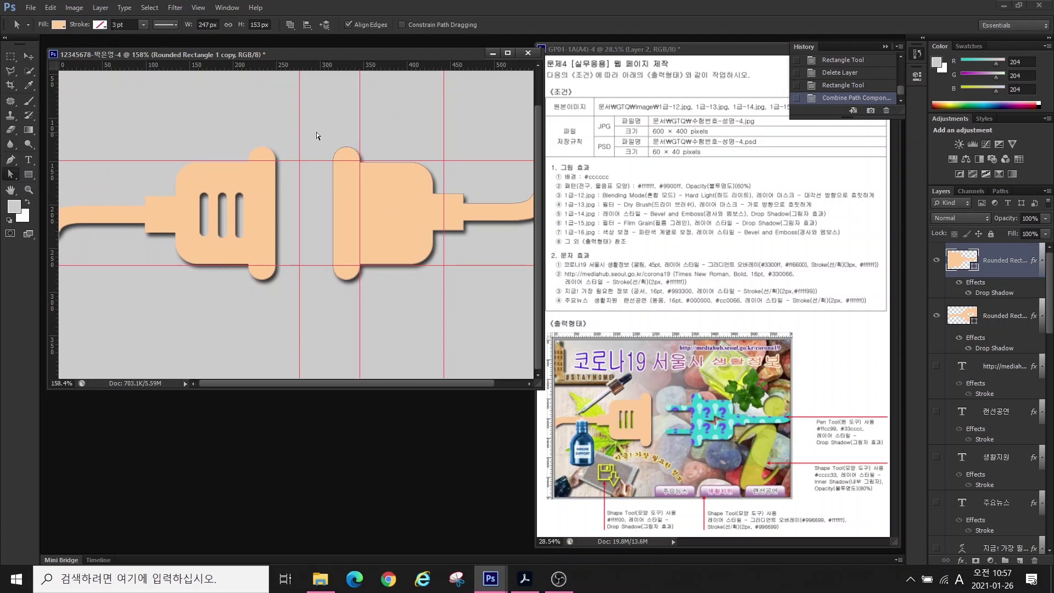
{"action": "left_click_drag", "start_coordinate": [433, 266], "coordinate": [444, 266]}
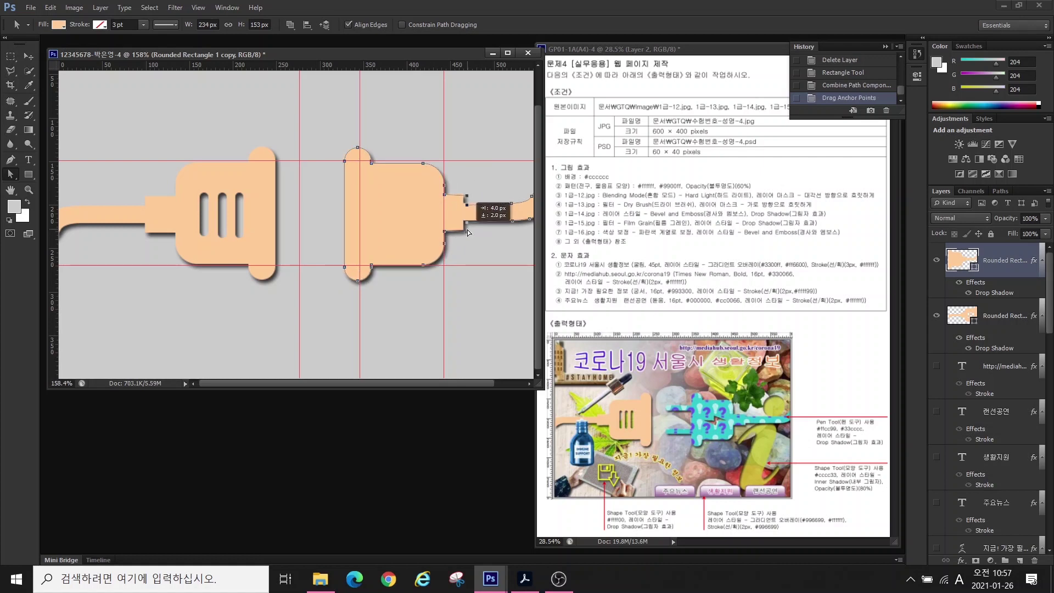
- Draw upper and lower rounded prongs left of the right plug, merge them, and box-select the vertical strip's anchors
{"action": "scroll", "coordinate": [495, 234], "scroll_direction": "up", "scroll_amount": 1}
{"action": "right_click", "coordinate": [29, 174]}
{"action": "left_click", "coordinate": [68, 183]}
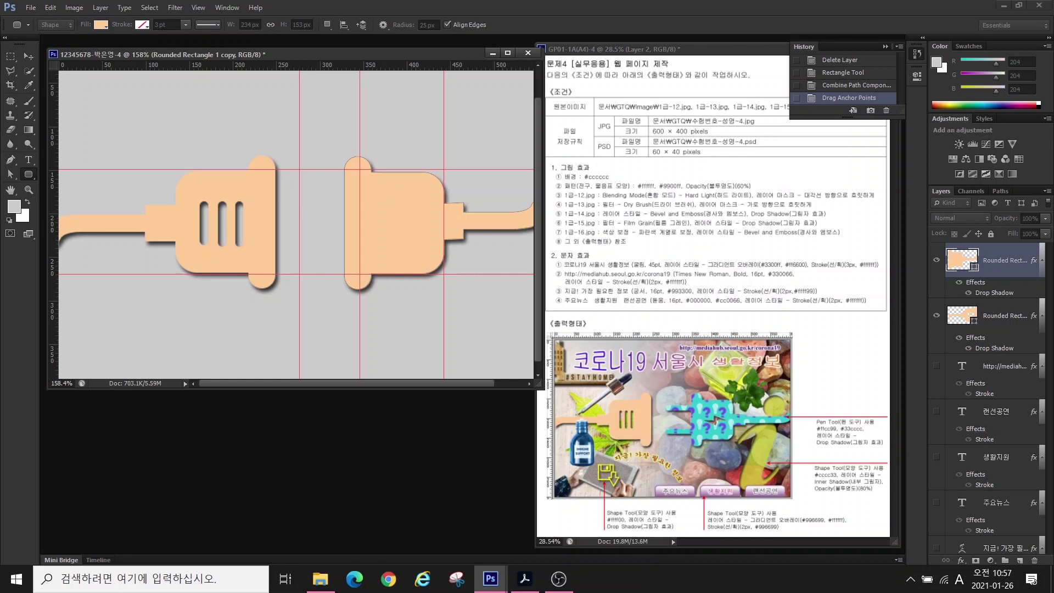
{"action": "left_click", "coordinate": [328, 25]}
{"action": "left_click", "coordinate": [359, 52]}
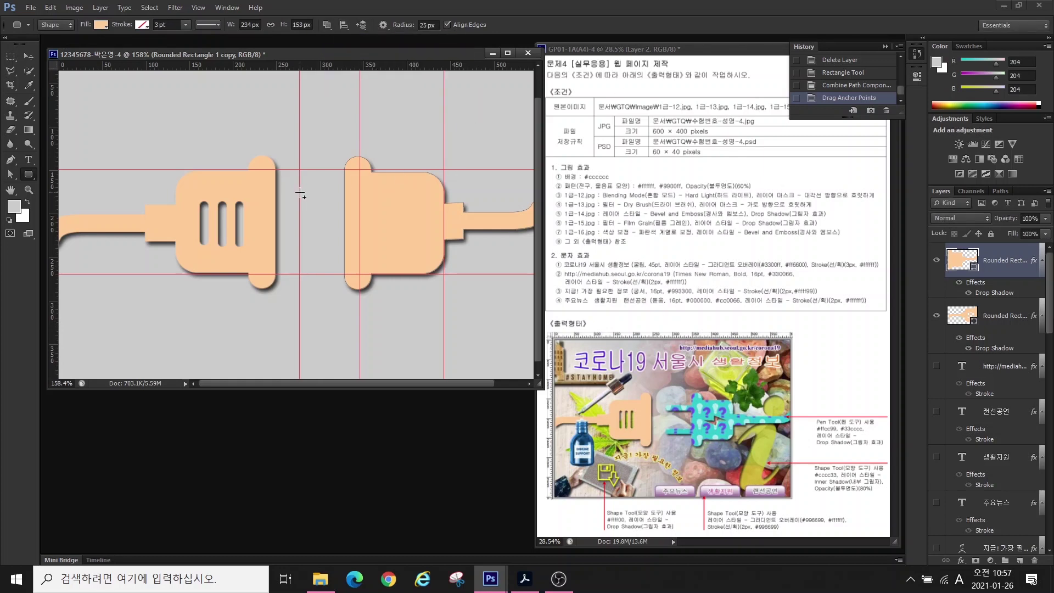
{"action": "left_click_drag", "start_coordinate": [299, 193], "coordinate": [356, 206]}
{"action": "left_click_drag", "start_coordinate": [300, 243], "coordinate": [360, 257]}
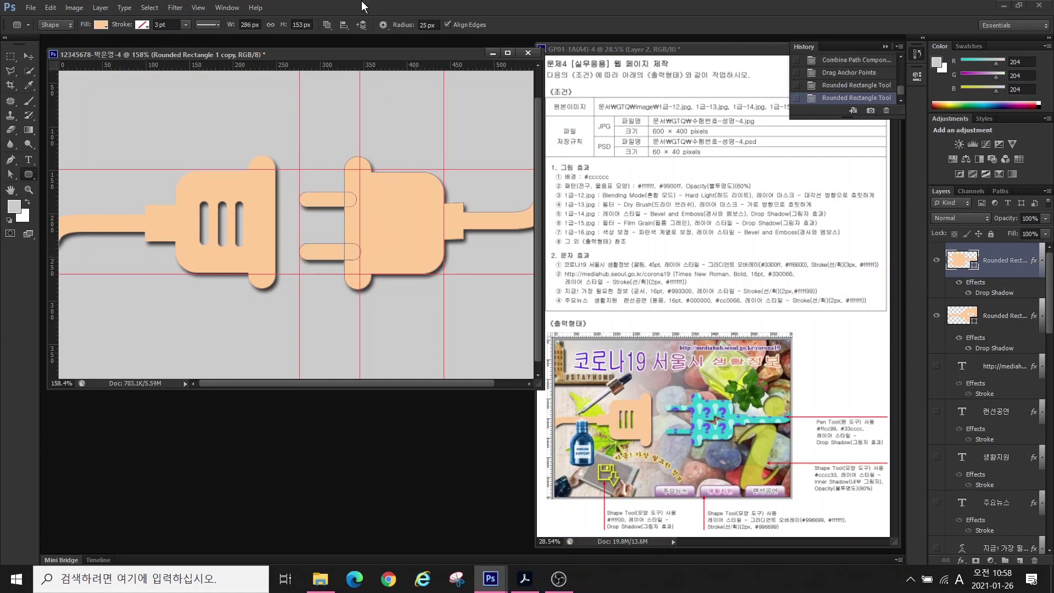
{"action": "left_click", "coordinate": [327, 25]}
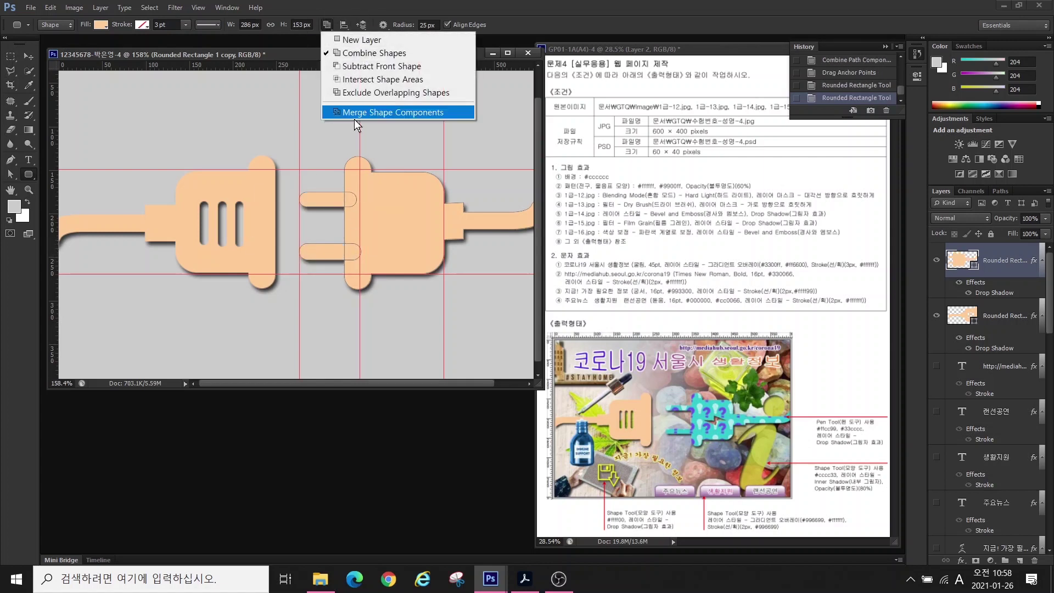
{"action": "left_click", "coordinate": [351, 112]}
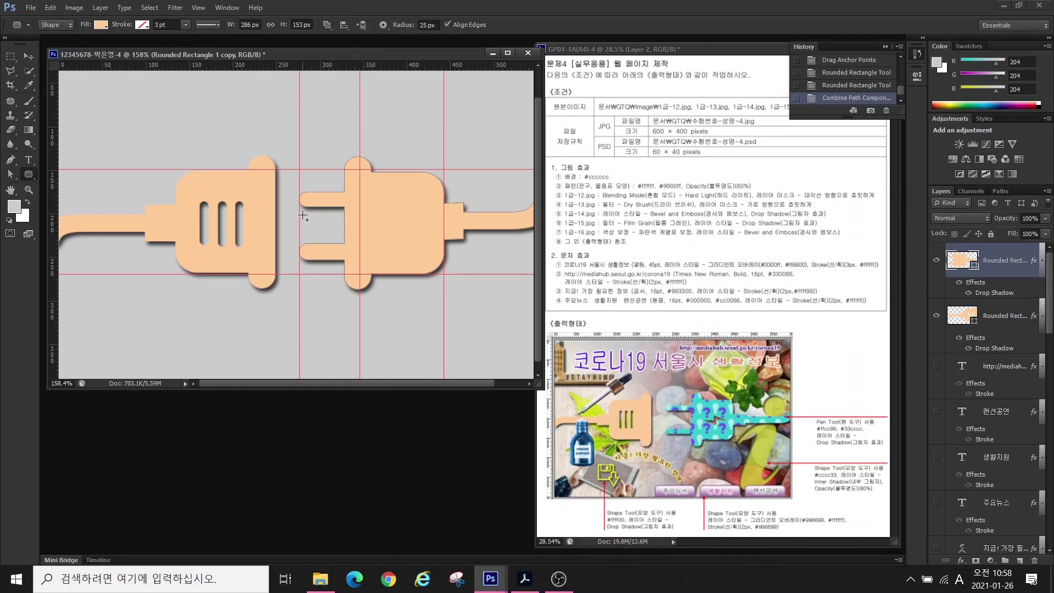
{"action": "left_click", "coordinate": [11, 175]}
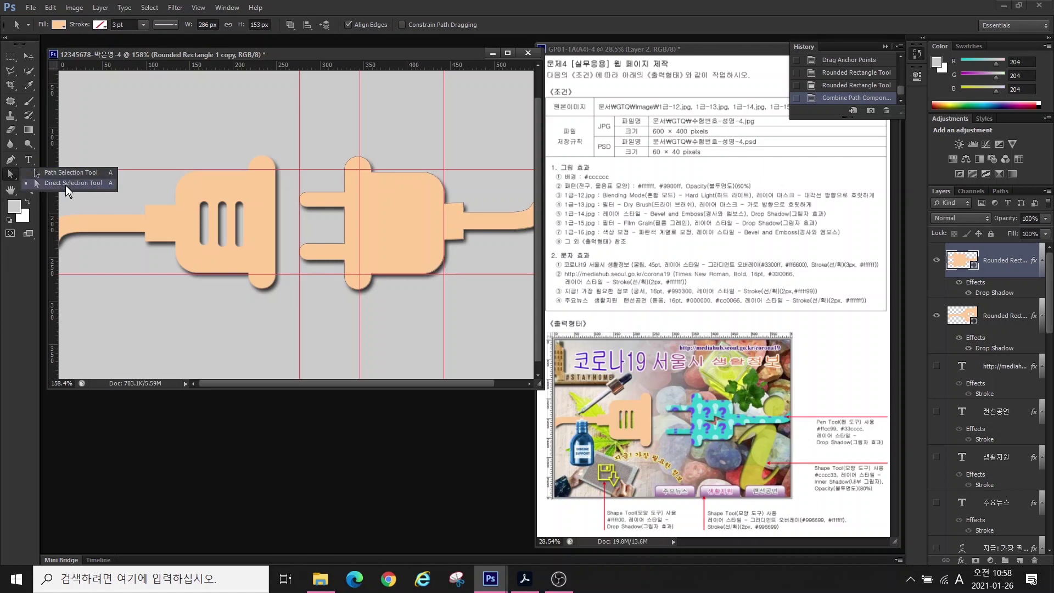
{"action": "left_click_drag", "start_coordinate": [287, 233], "coordinate": [345, 239]}
- Shift the vertical strip about 28 px right and fill the right plug turquoise #33cccc
{"action": "left_click_drag", "start_coordinate": [377, 305], "coordinate": [377, 305]}
{"action": "left_click_drag", "start_coordinate": [343, 244], "coordinate": [359, 244]}
{"action": "double_click", "coordinate": [961, 260]}
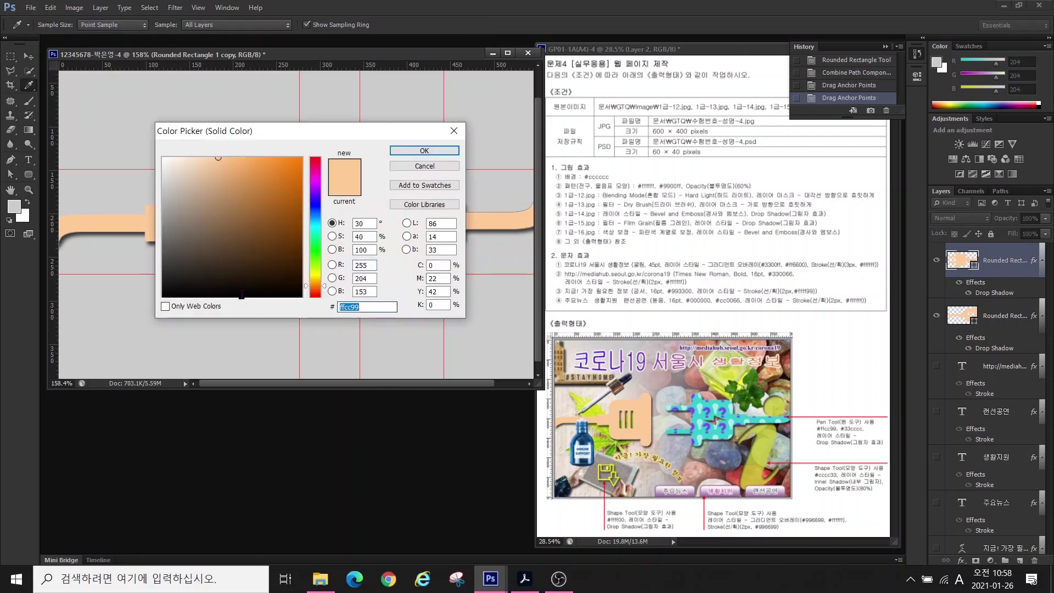
{"action": "type", "text": "33cccc"}
{"action": "key", "text": "Return"}
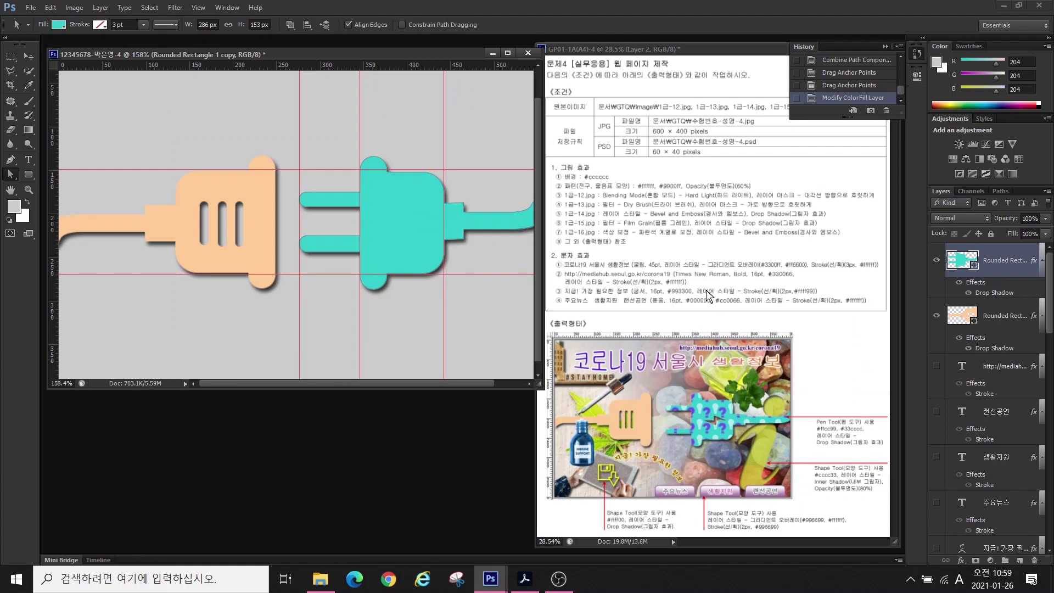
{"action": "left_click", "coordinate": [10, 160]}
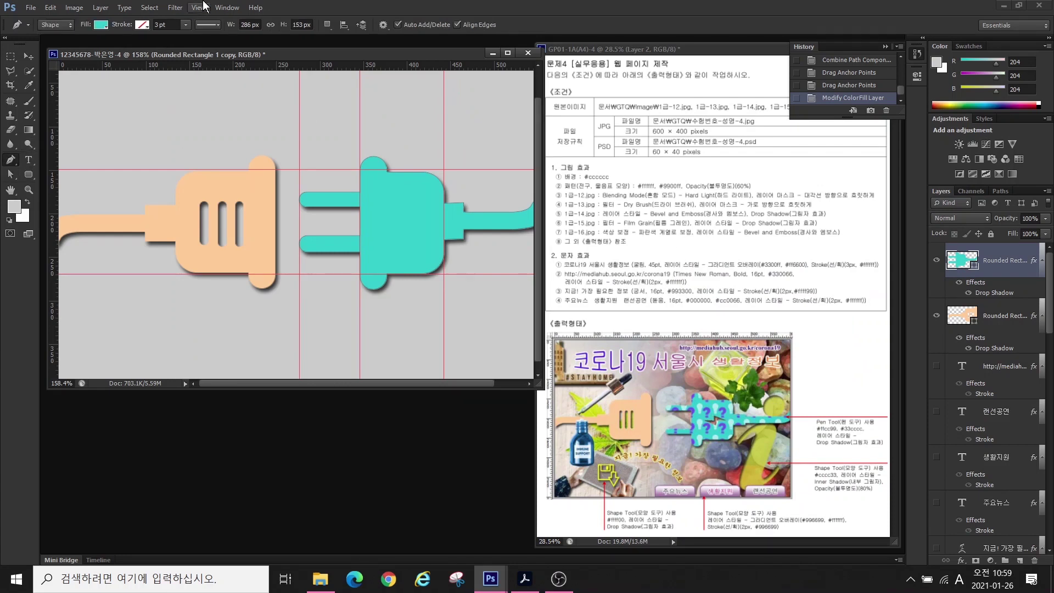
{"action": "left_click", "coordinate": [326, 25]}
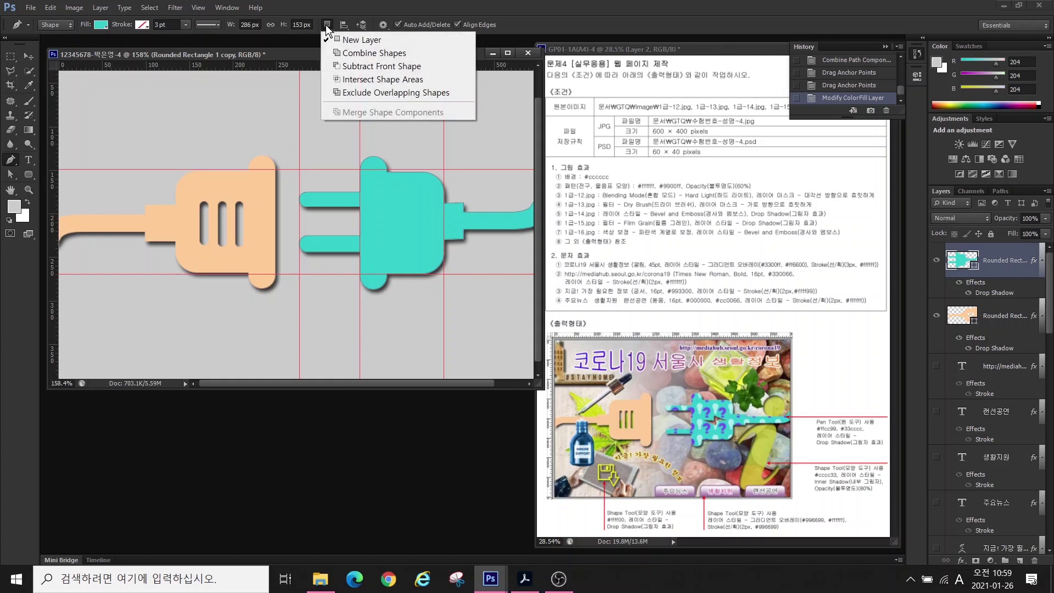
- Set the Pen to Subtract Front Shape and trace a closed lightning-bolt outline on the plug
{"action": "left_click", "coordinate": [350, 66]}
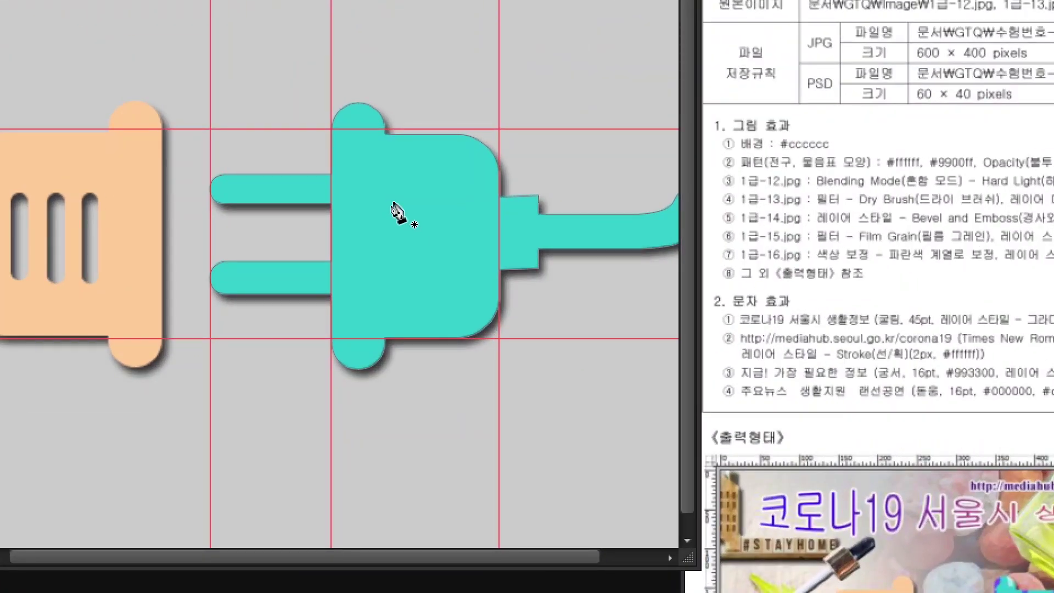
{"action": "left_click", "coordinate": [362, 227]}
{"action": "left_click", "coordinate": [394, 226]}
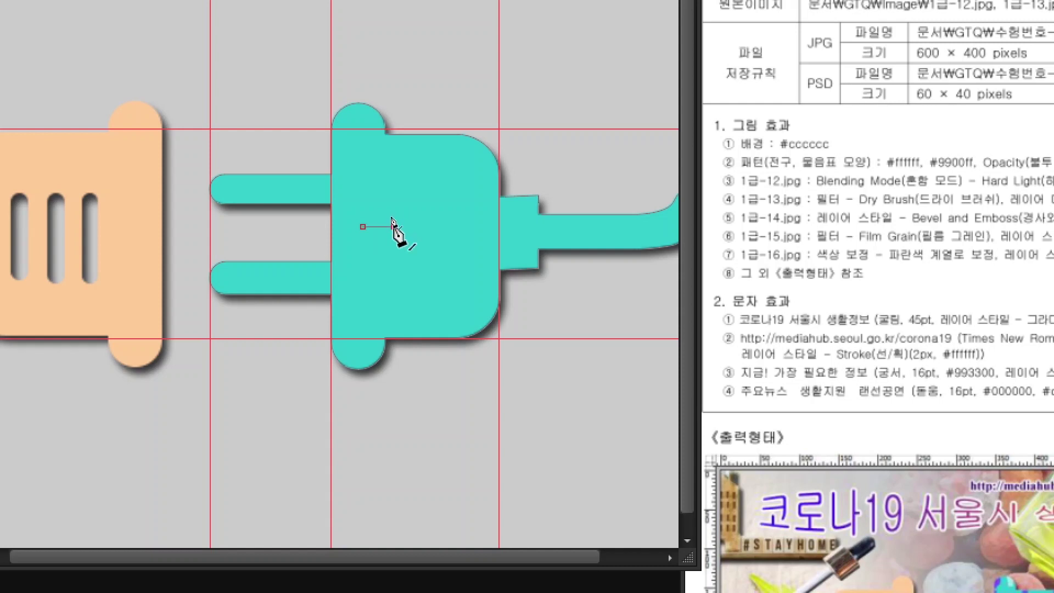
{"action": "left_click", "coordinate": [394, 204]}
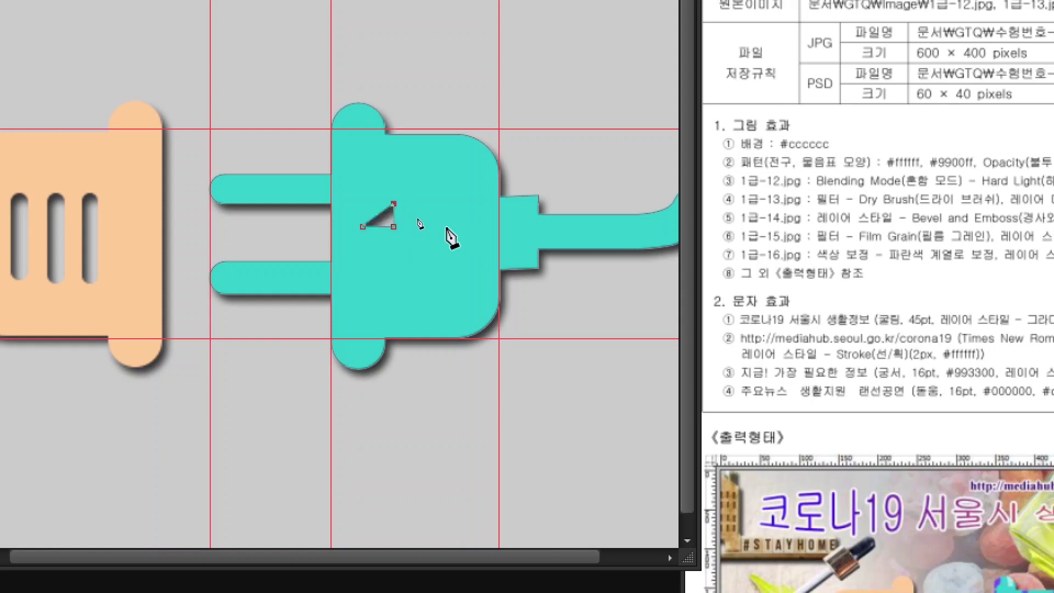
{"action": "left_click", "coordinate": [445, 226]}
{"action": "left_click", "coordinate": [415, 228]}
{"action": "left_click", "coordinate": [409, 256]}
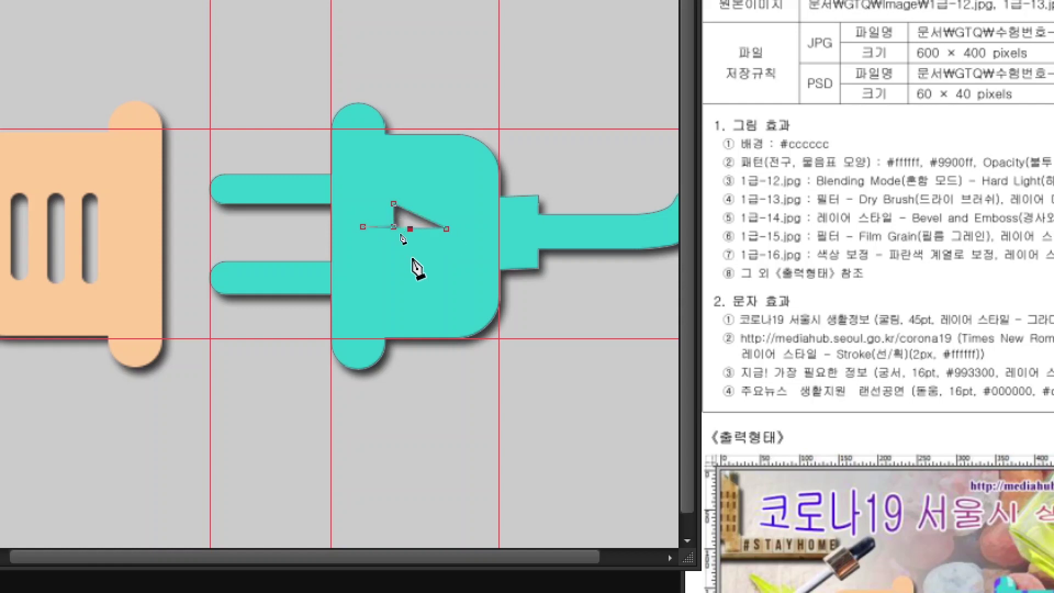
{"action": "left_click", "coordinate": [365, 228]}
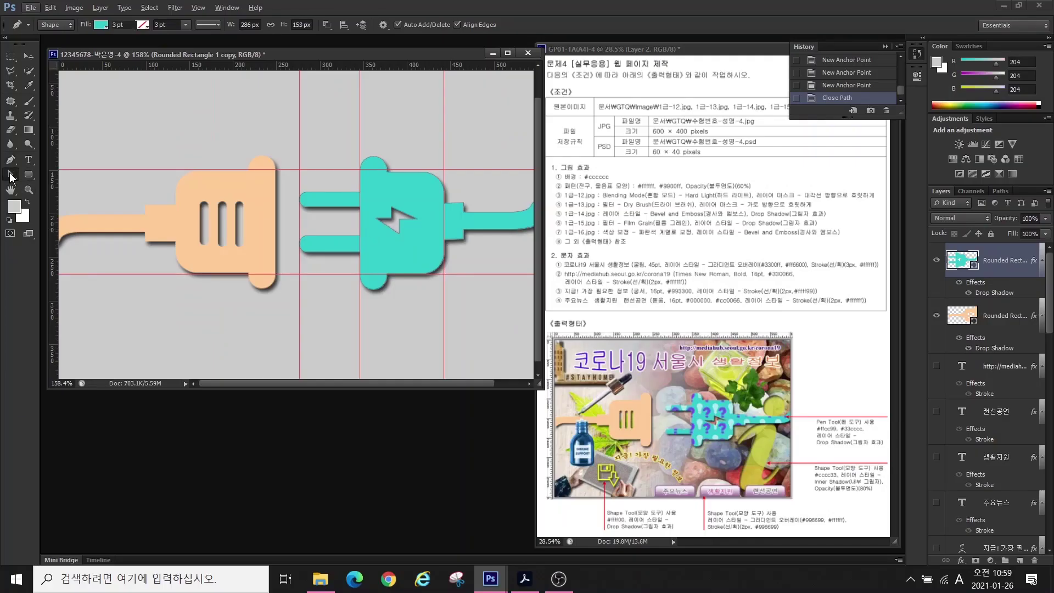
- Select the lightning-bolt path and raise its bottom point slightly
{"action": "left_click", "coordinate": [10, 174]}
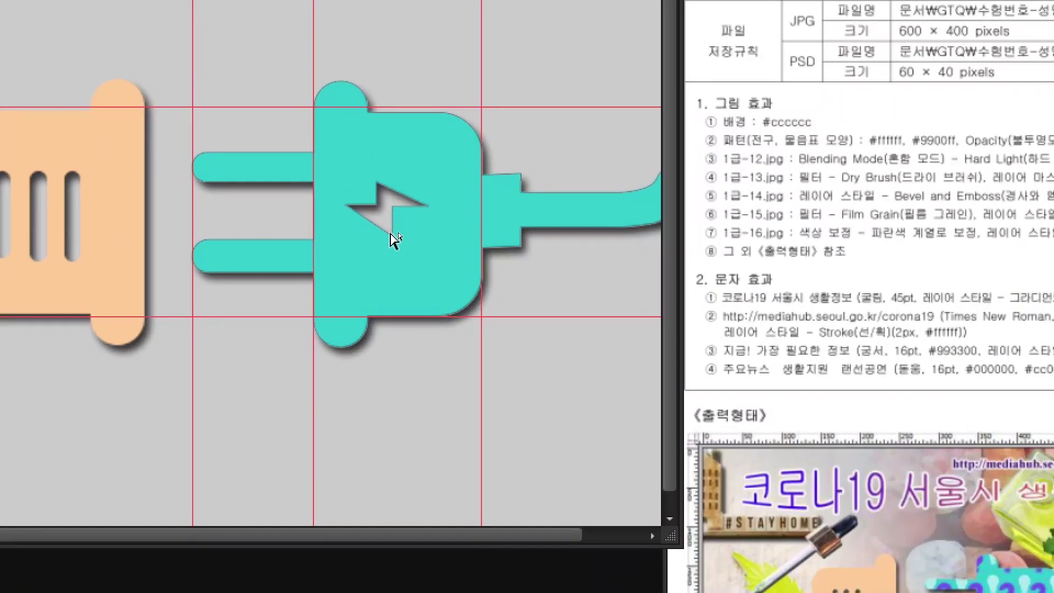
{"action": "left_click", "coordinate": [399, 233]}
{"action": "mouse_move", "coordinate": [392, 236]}
{"action": "left_mouse_down"}
{"action": "mouse_move", "coordinate": [390, 227]}
{"action": "mouse_move", "coordinate": [397, 235]}
{"action": "left_mouse_up"}
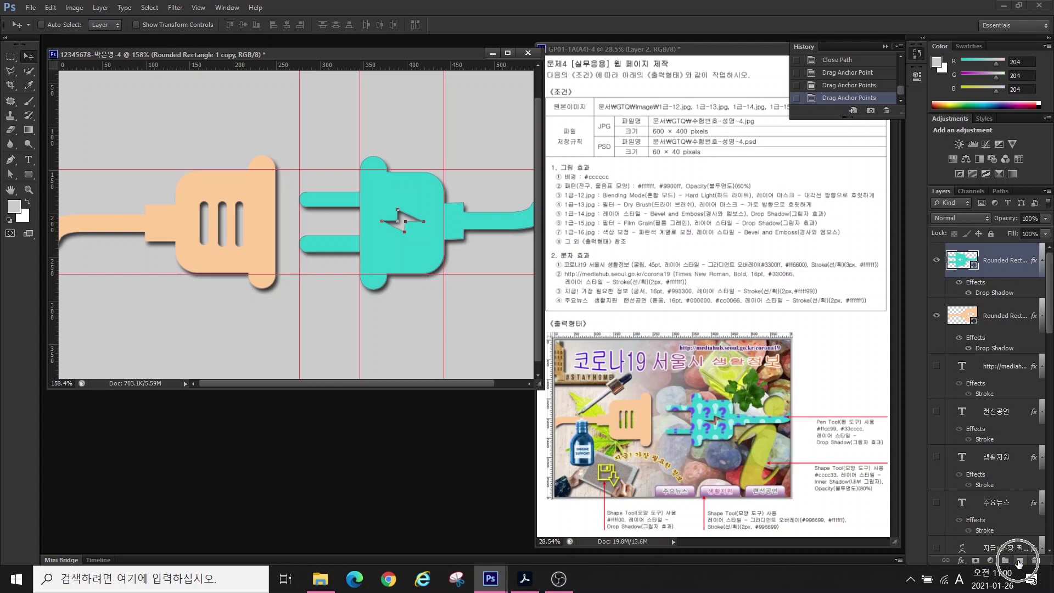
- Add a new empty layer named 패턴
{"action": "left_click", "coordinate": [1018, 562]}
{"action": "double_click", "coordinate": [988, 265]}
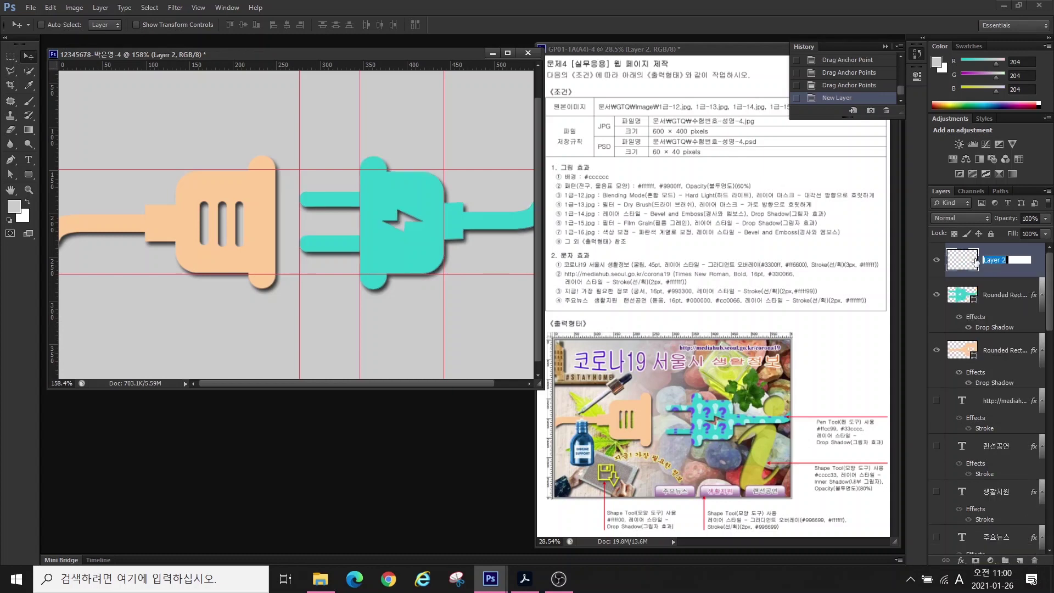
{"action": "type", "text": "voxjs"}
{"action": "key", "text": "Return"}
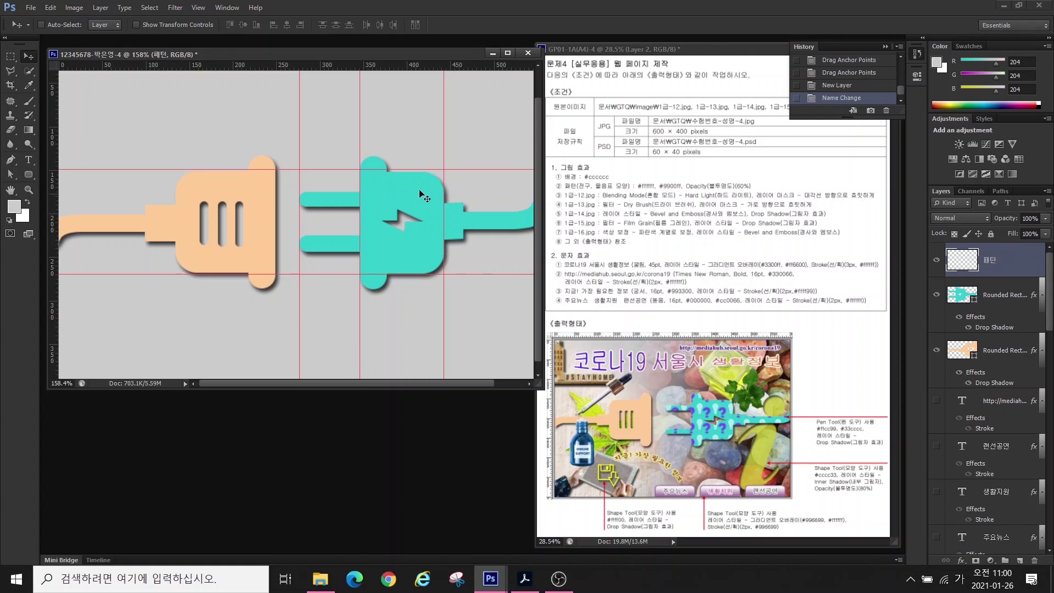
- Fill the 패턴 layer with the purple question-mark pattern via Edit > Fill
{"action": "left_click", "coordinate": [50, 8]}
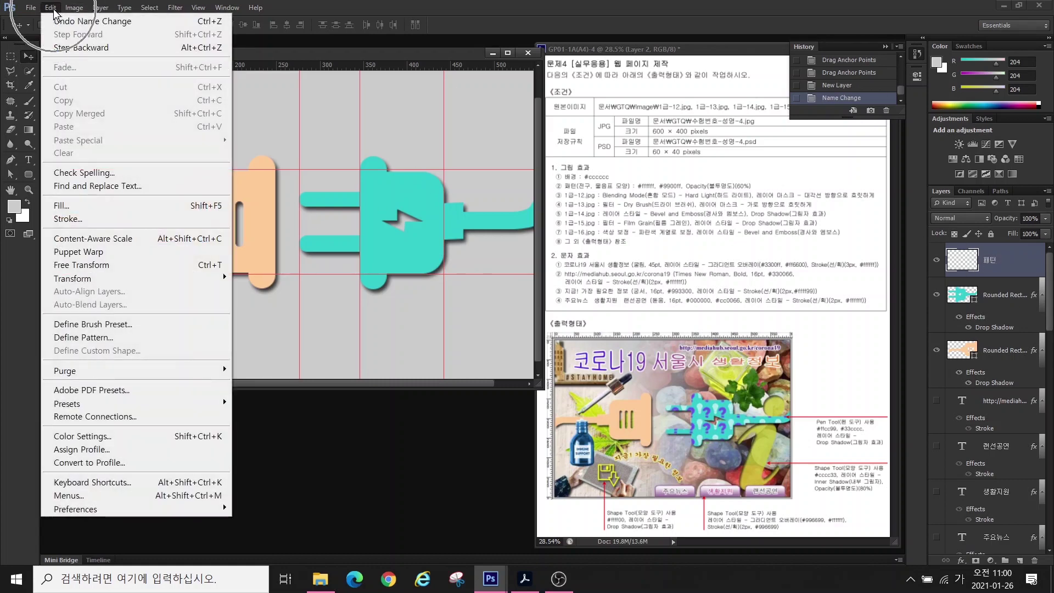
{"action": "left_click", "coordinate": [62, 205]}
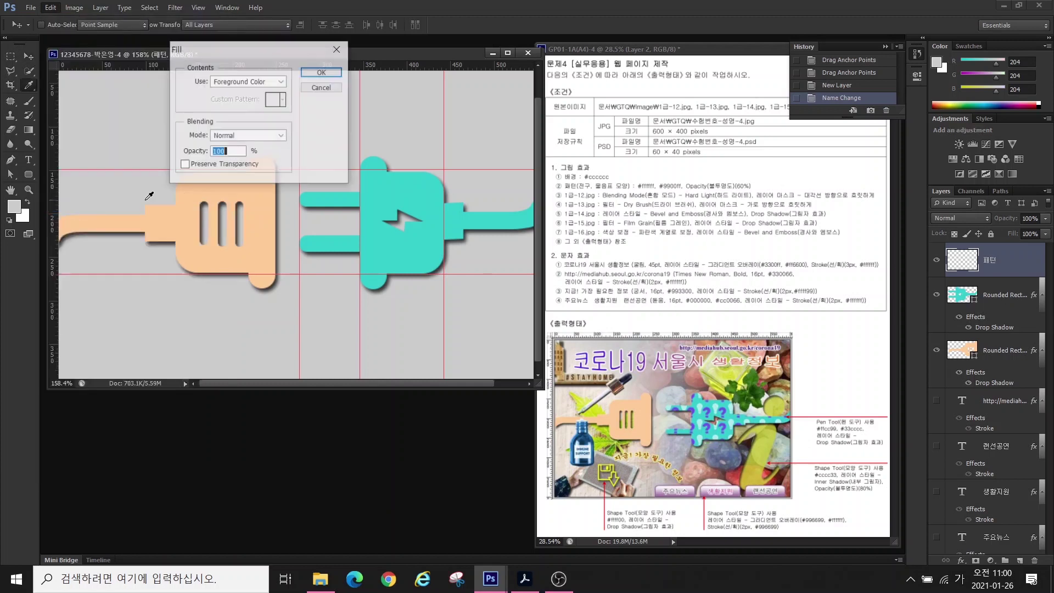
{"action": "left_click", "coordinate": [247, 81]}
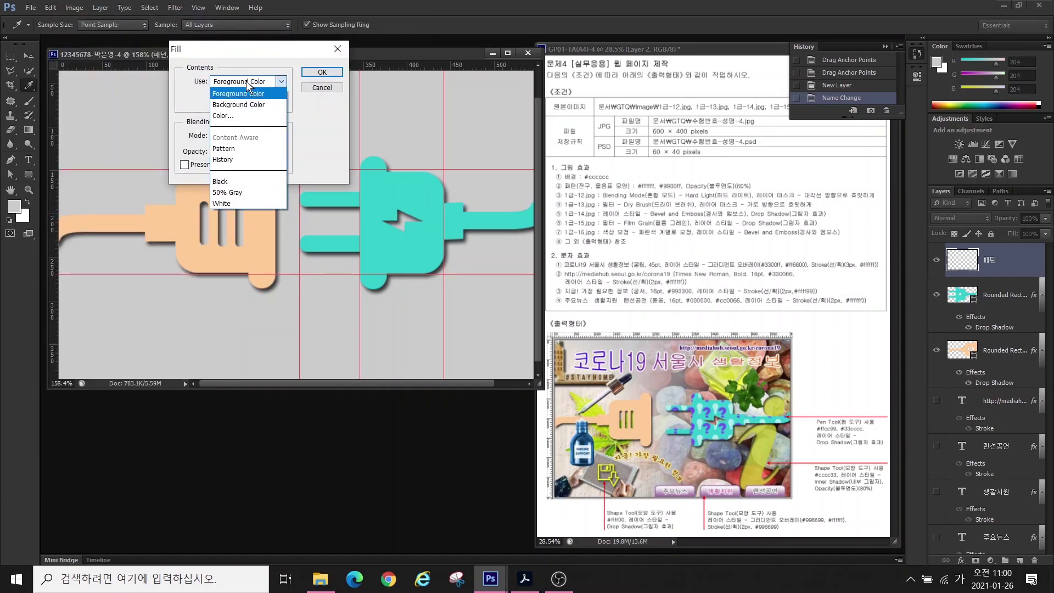
{"action": "left_click", "coordinate": [228, 149]}
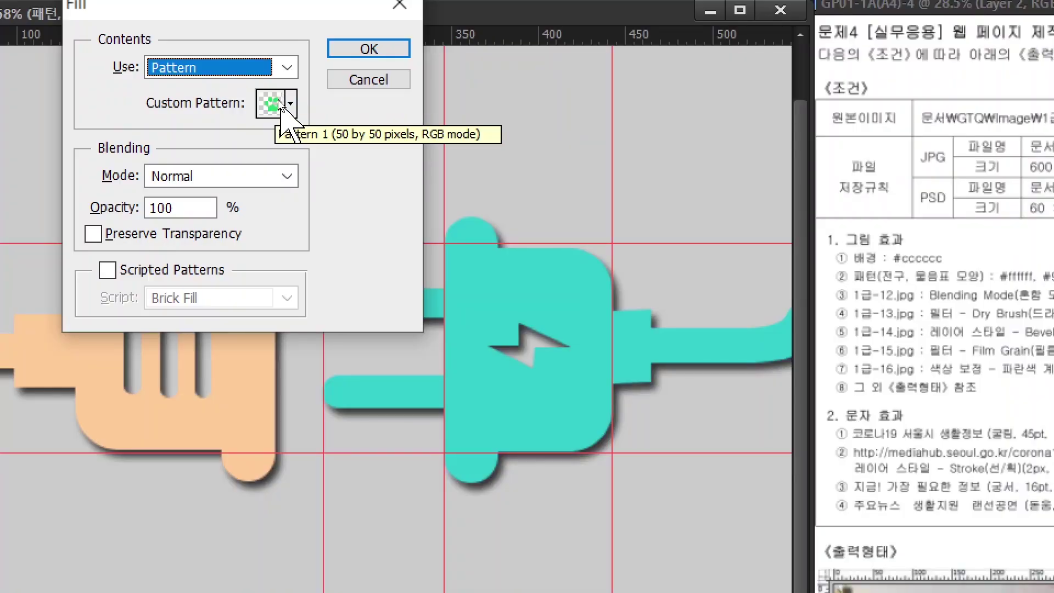
{"action": "left_click", "coordinate": [280, 100]}
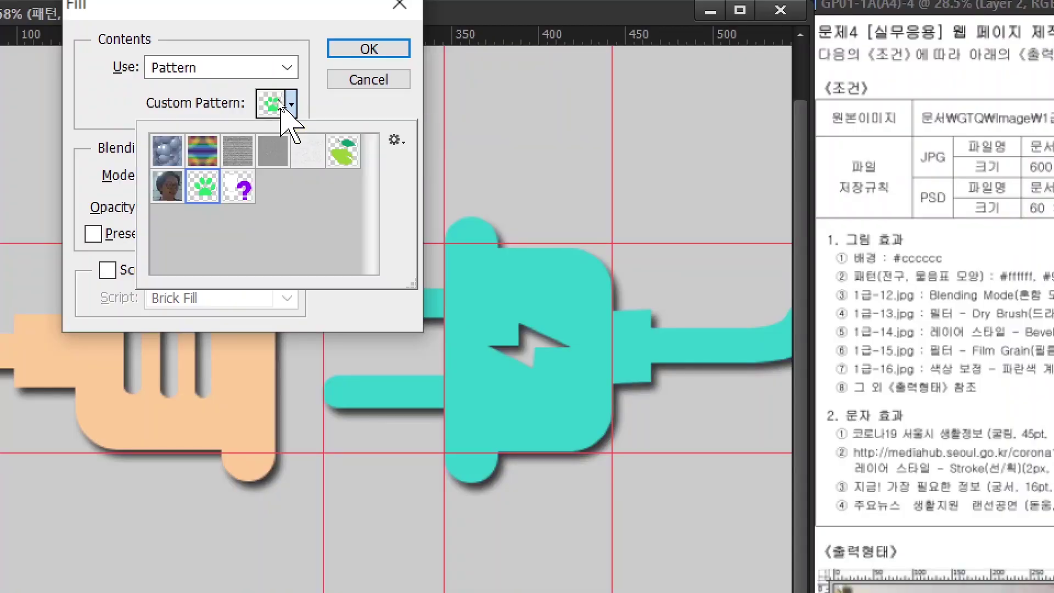
{"action": "left_click", "coordinate": [240, 188]}
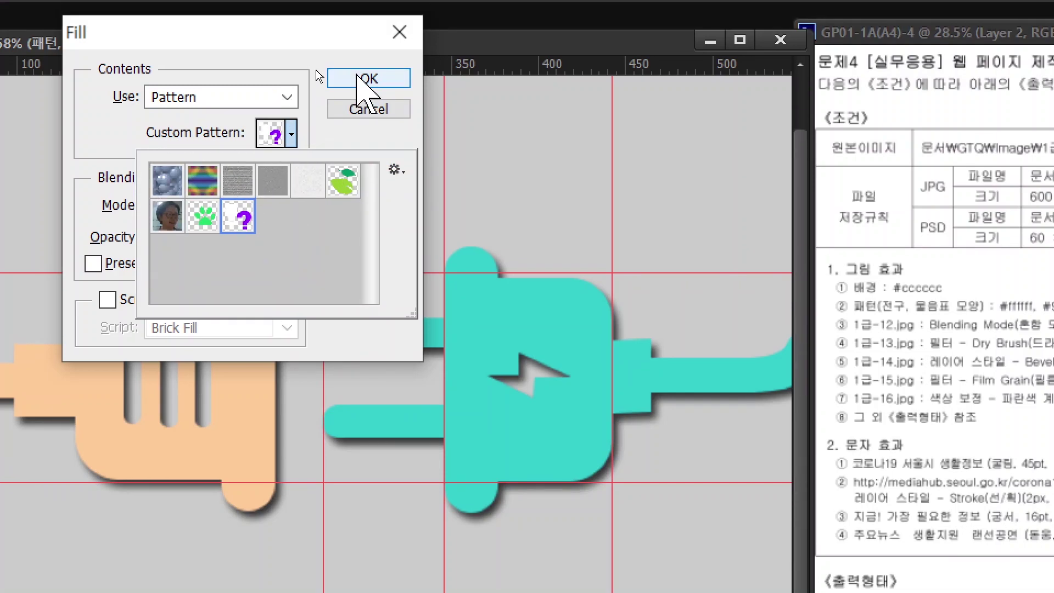
{"action": "left_click", "coordinate": [357, 77]}
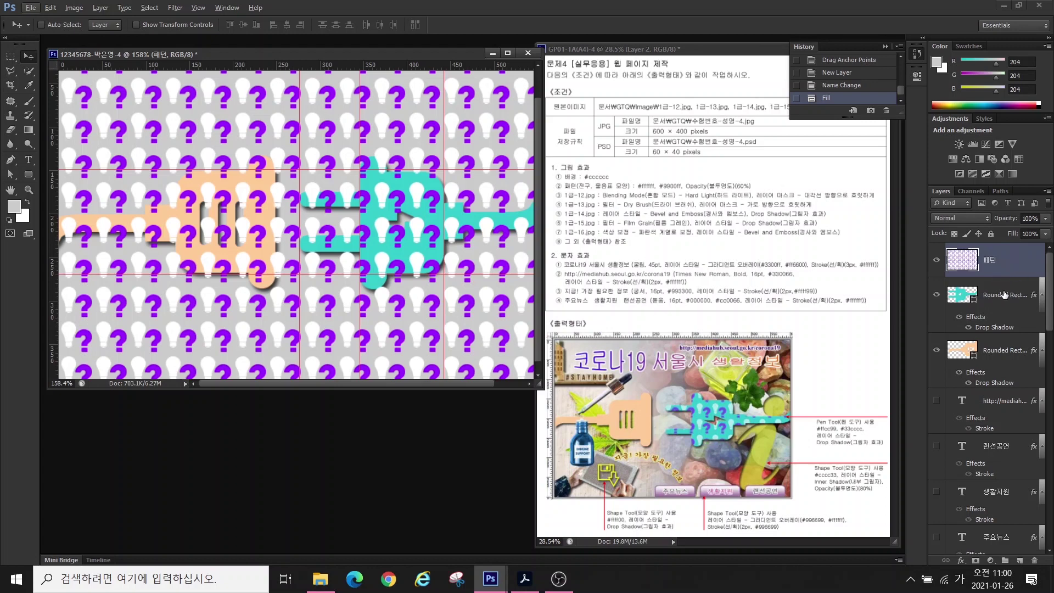
- Clip the 패턴 layer to the turquoise plug and set its opacity to 60%
{"action": "right_click", "coordinate": [1009, 264]}
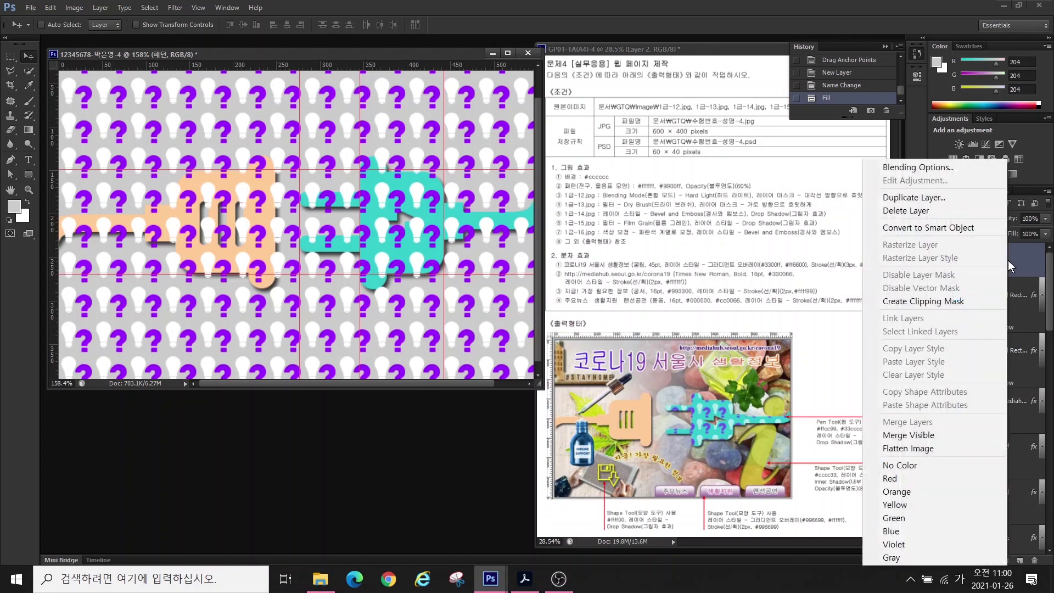
{"action": "left_click", "coordinate": [922, 302]}
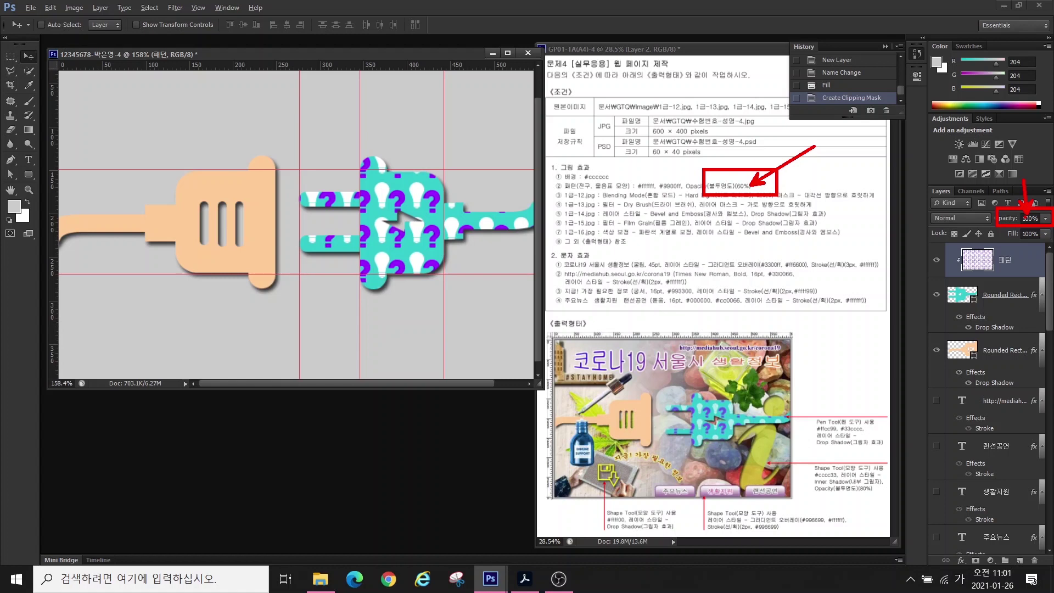
{"action": "left_click", "coordinate": [1024, 218]}
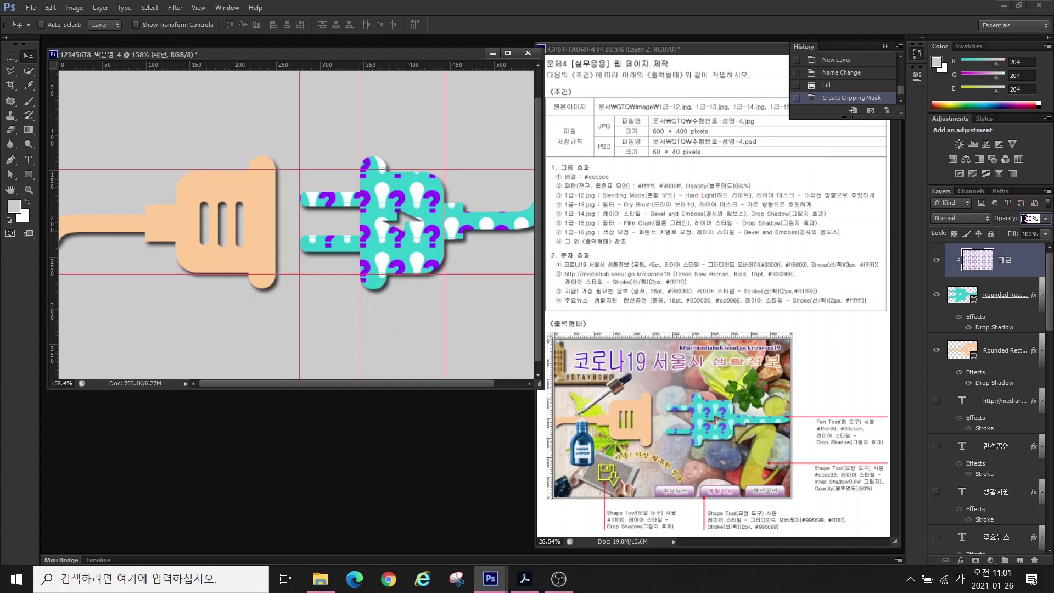
{"action": "type", "text": "60"}
{"action": "key", "text": "Return"}
- Clear all guides and show the mediahub URL and 랜선공연 text layers again
{"action": "left_click", "coordinate": [198, 8]}
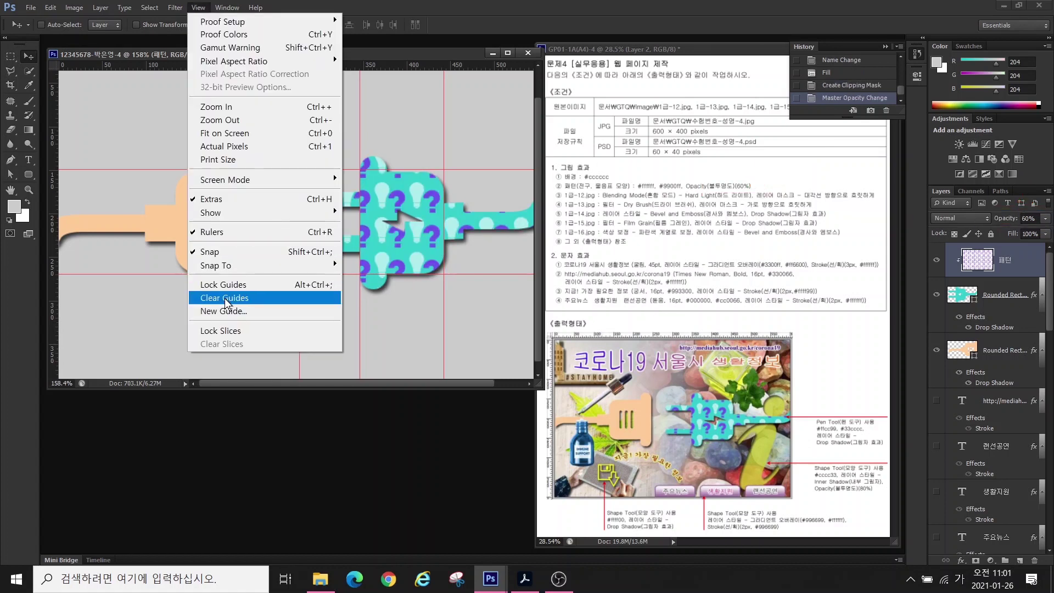
{"action": "left_click", "coordinate": [225, 298]}
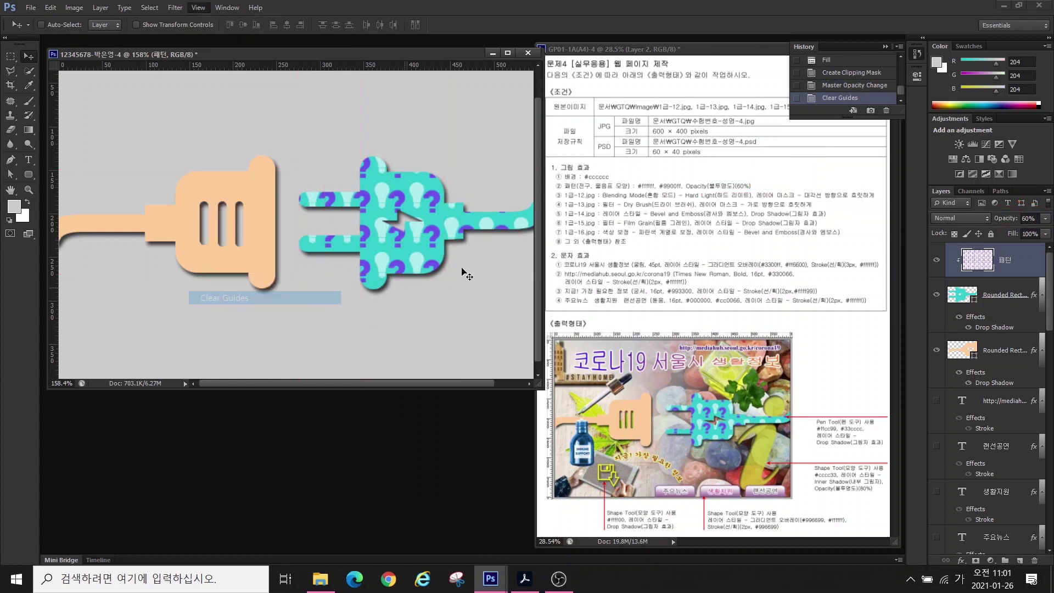
{"action": "left_click", "coordinate": [935, 400]}
{"action": "left_click", "coordinate": [935, 445]}
{"action": "scroll", "coordinate": [941, 535], "scroll_direction": "down", "scroll_amount": 3}
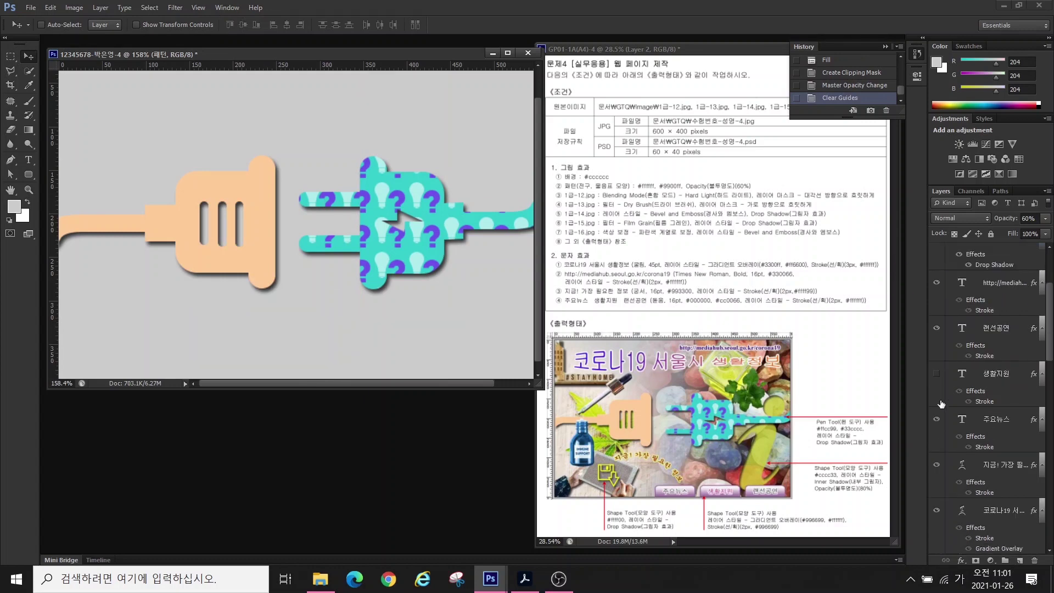
{"action": "scroll", "coordinate": [937, 439], "scroll_direction": "down", "scroll_amount": 5}
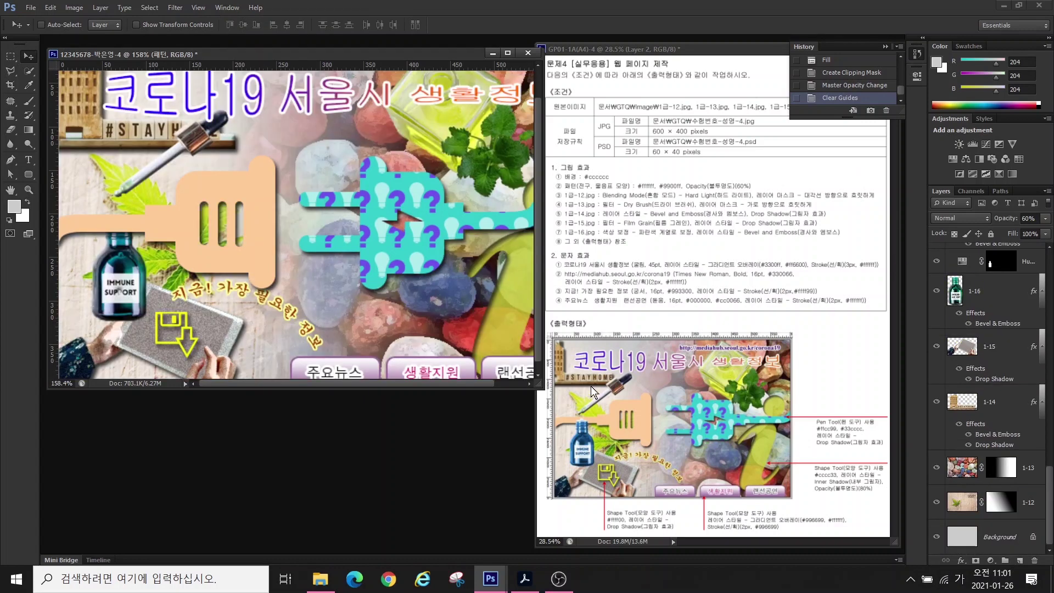
- Move layer 1-16 above 패턴 and select the turquoise plug shape layer
{"action": "double_click", "coordinate": [10, 189]}
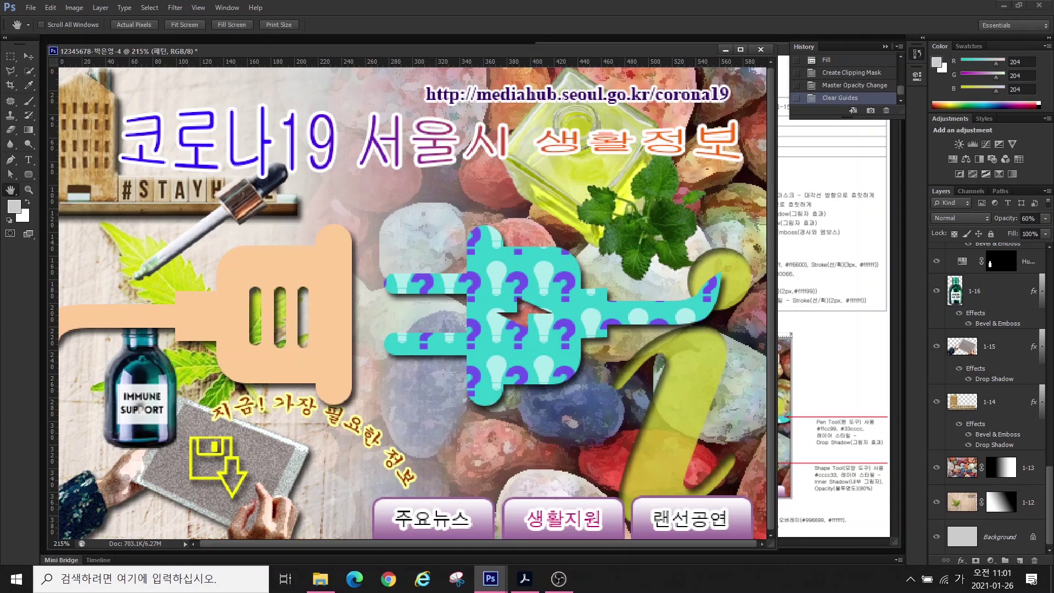
{"action": "left_click_drag", "start_coordinate": [982, 291], "coordinate": [983, 329]}
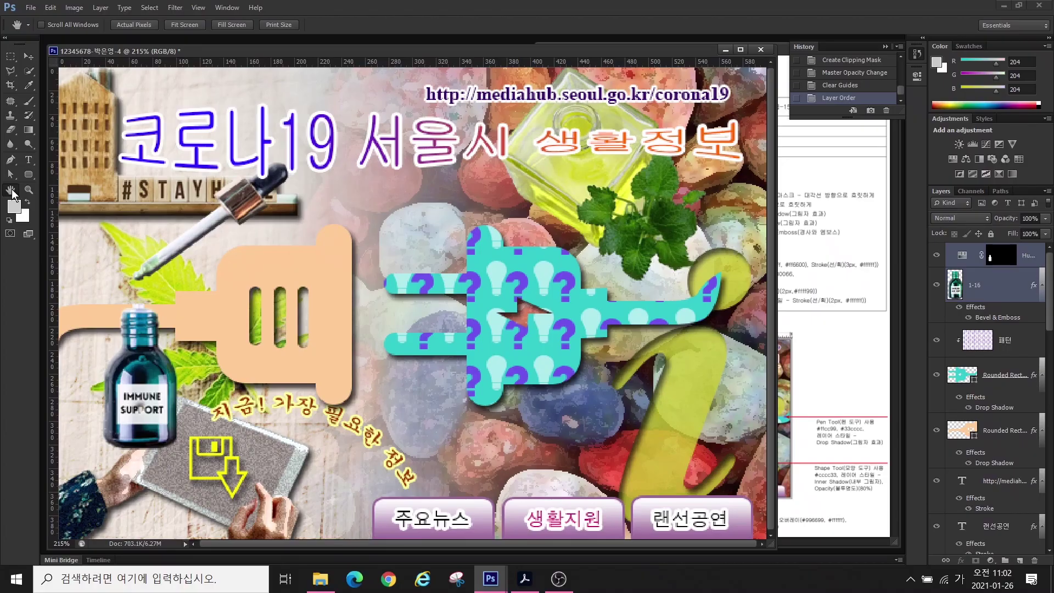
{"action": "left_click", "coordinate": [991, 345]}
{"action": "left_click", "coordinate": [996, 375]}
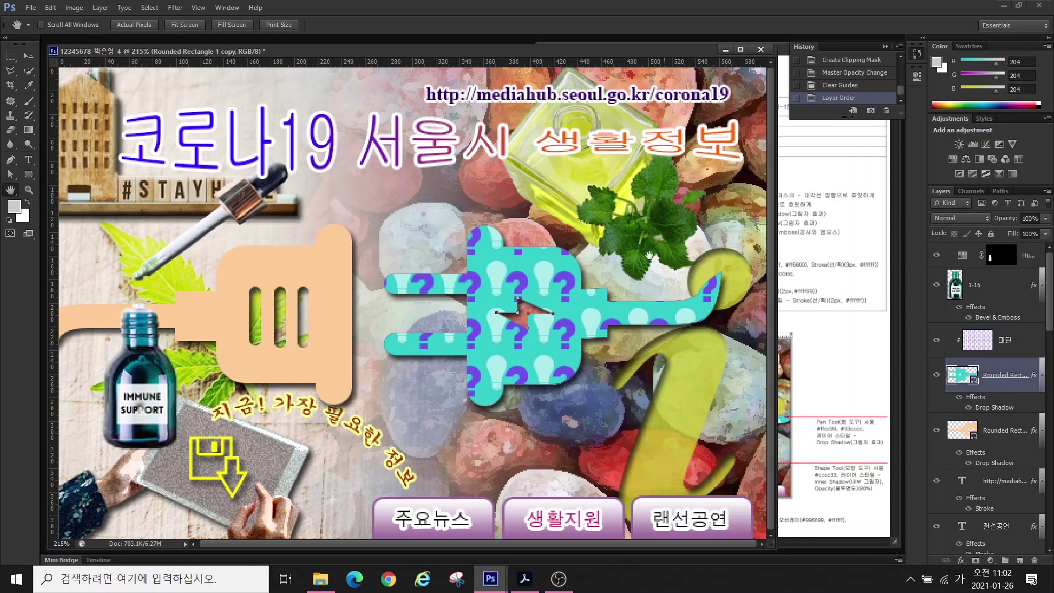
- Drag the turquoise plug's right-side anchors out to the canvas edge, widening its middle block
{"action": "key", "text": "a"}
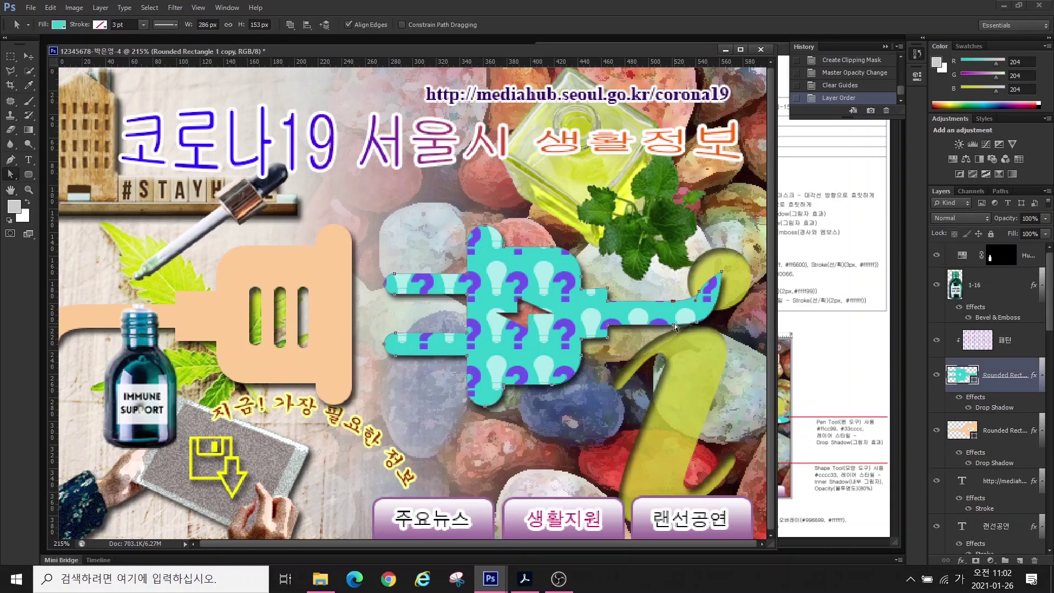
{"action": "left_click_drag", "start_coordinate": [675, 327], "coordinate": [764, 283]}
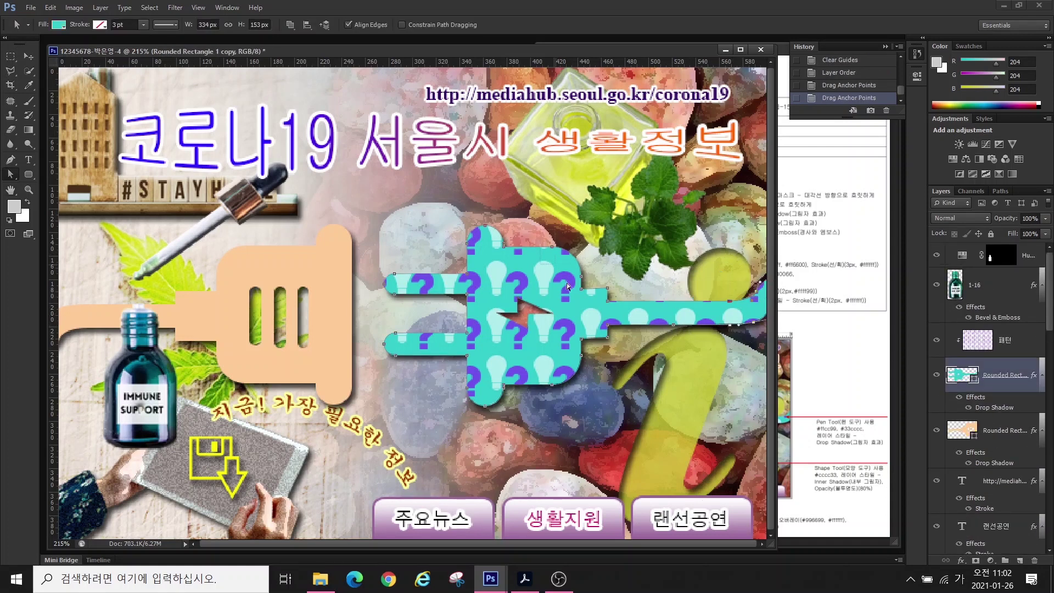
{"action": "left_click_drag", "start_coordinate": [607, 337], "coordinate": [620, 338]}
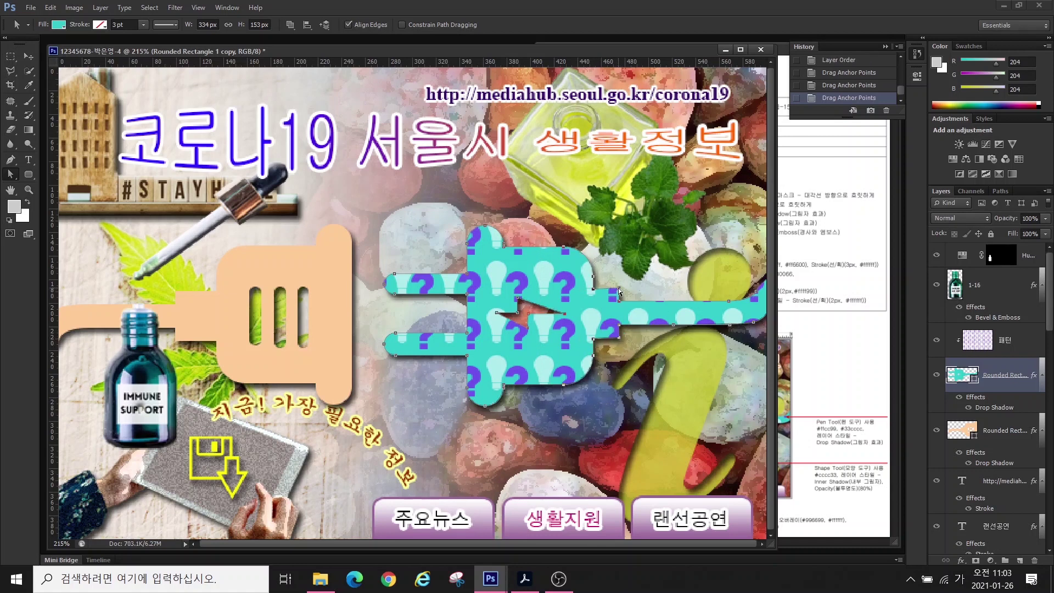
{"action": "left_click_drag", "start_coordinate": [619, 290], "coordinate": [631, 291]}
{"action": "key", "text": "ctrl+0"}
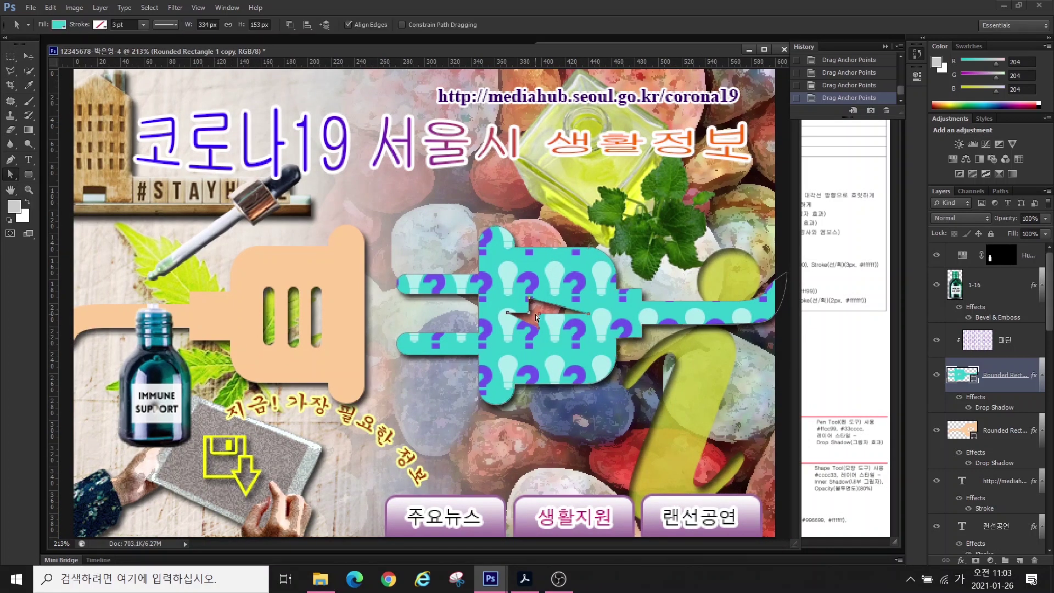
{"action": "mouse_move", "coordinate": [537, 317]}
{"action": "left_mouse_down"}
{"action": "mouse_move", "coordinate": [552, 328]}
{"action": "mouse_move", "coordinate": [543, 298]}
{"action": "left_mouse_up"}
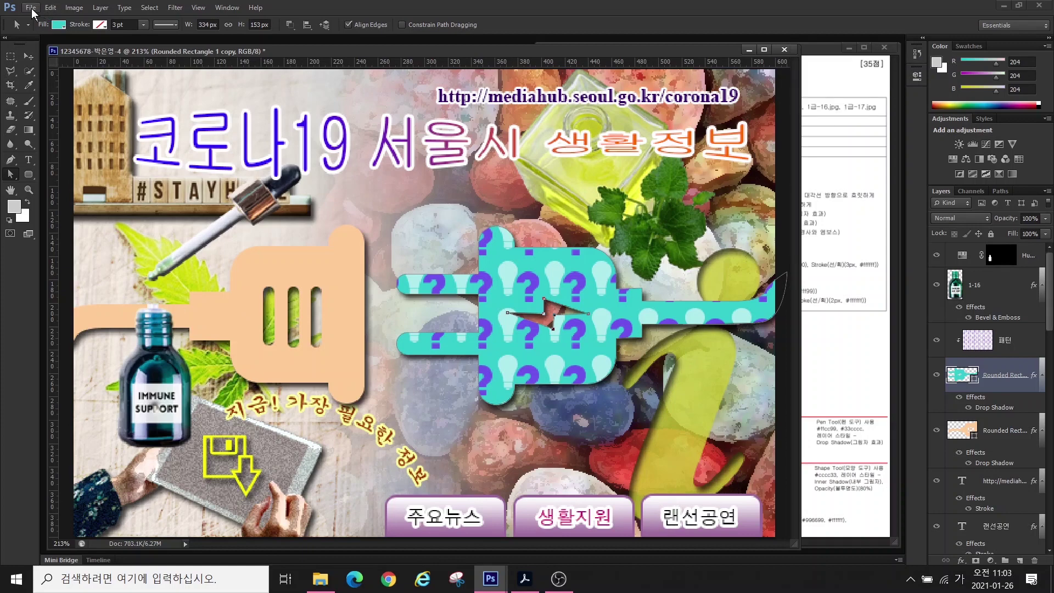
- Save the composite as a JPEG in the GTQ folder, accepting the default quality
{"action": "left_click", "coordinate": [30, 7]}
{"action": "left_click", "coordinate": [52, 173]}
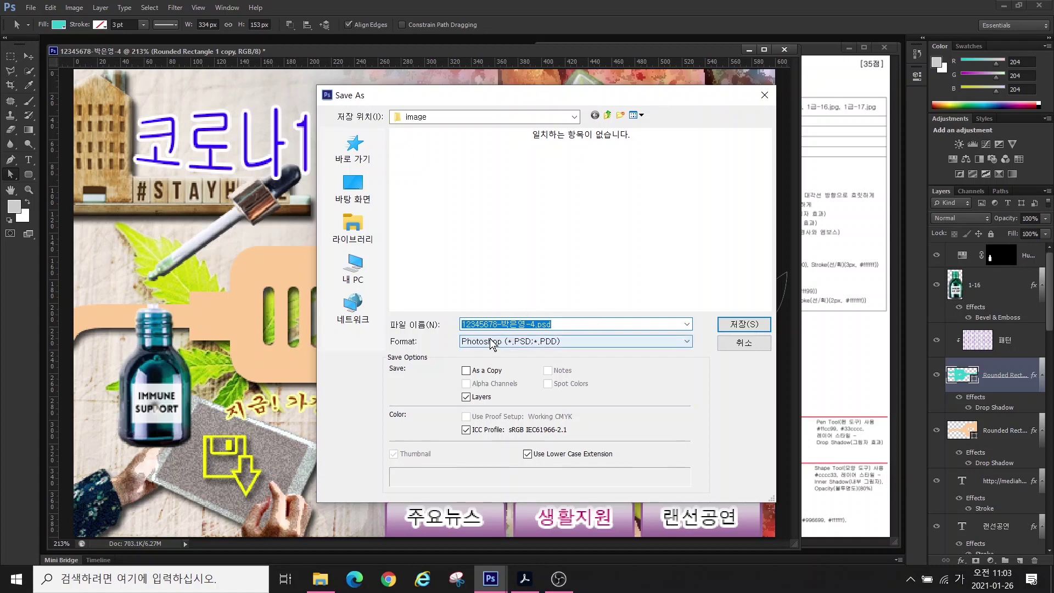
{"action": "left_click", "coordinate": [495, 341]}
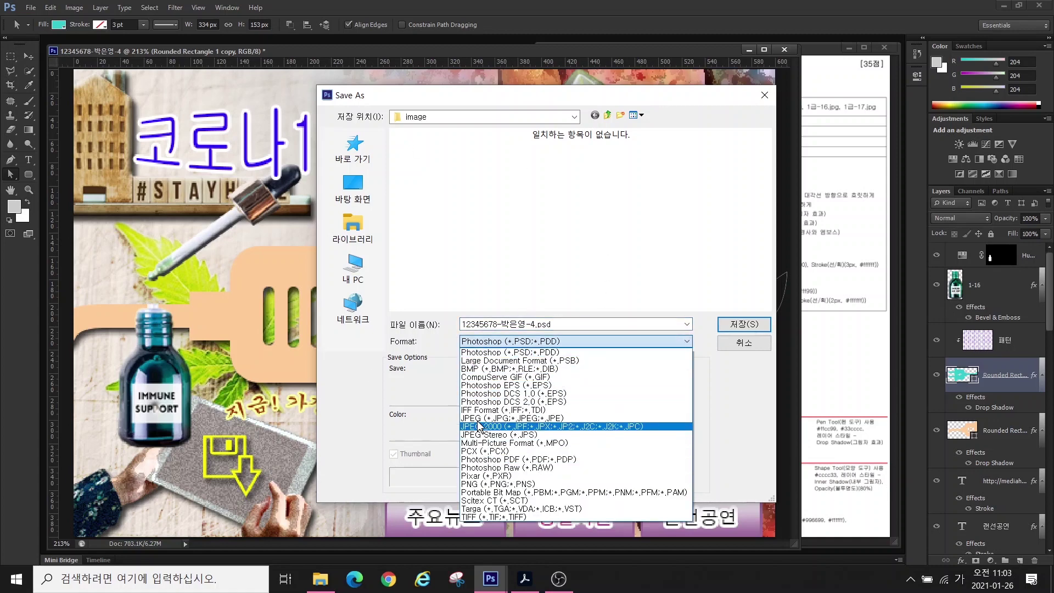
{"action": "left_click", "coordinate": [510, 418]}
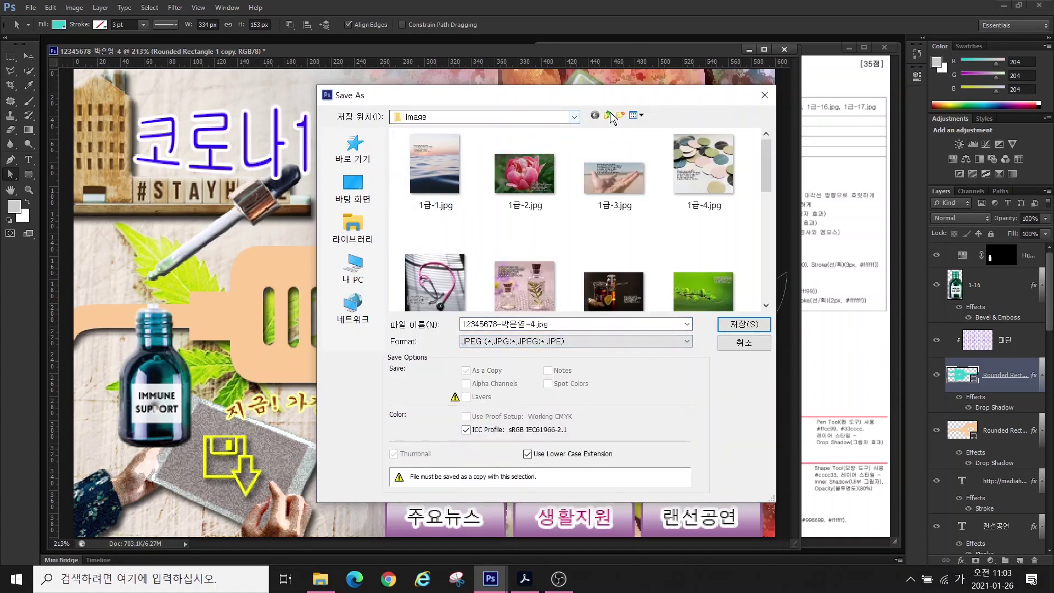
{"action": "left_click", "coordinate": [607, 114]}
{"action": "left_click", "coordinate": [745, 323]}
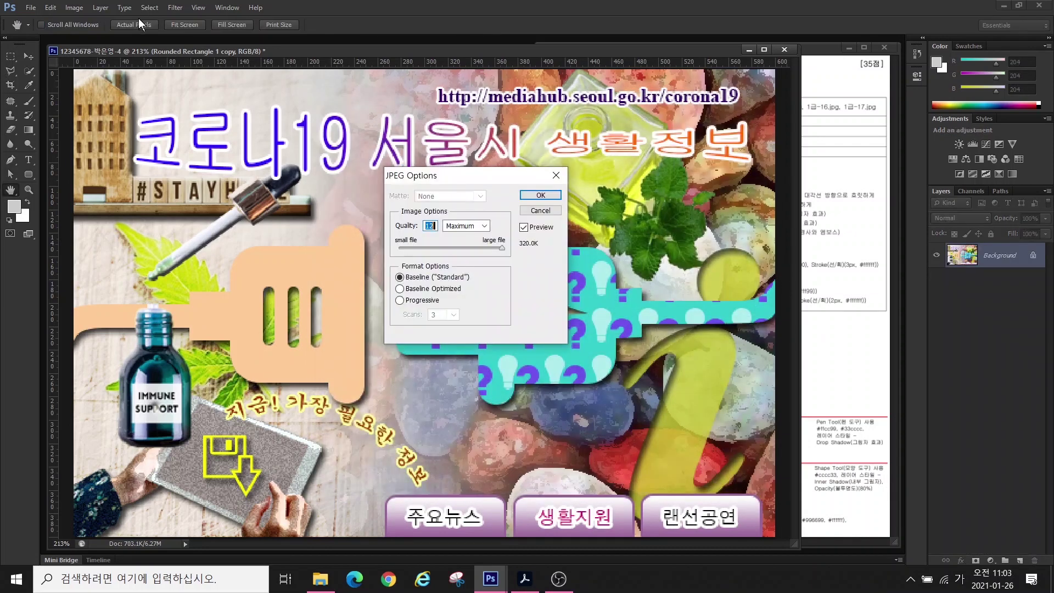
{"action": "left_click", "coordinate": [532, 195]}
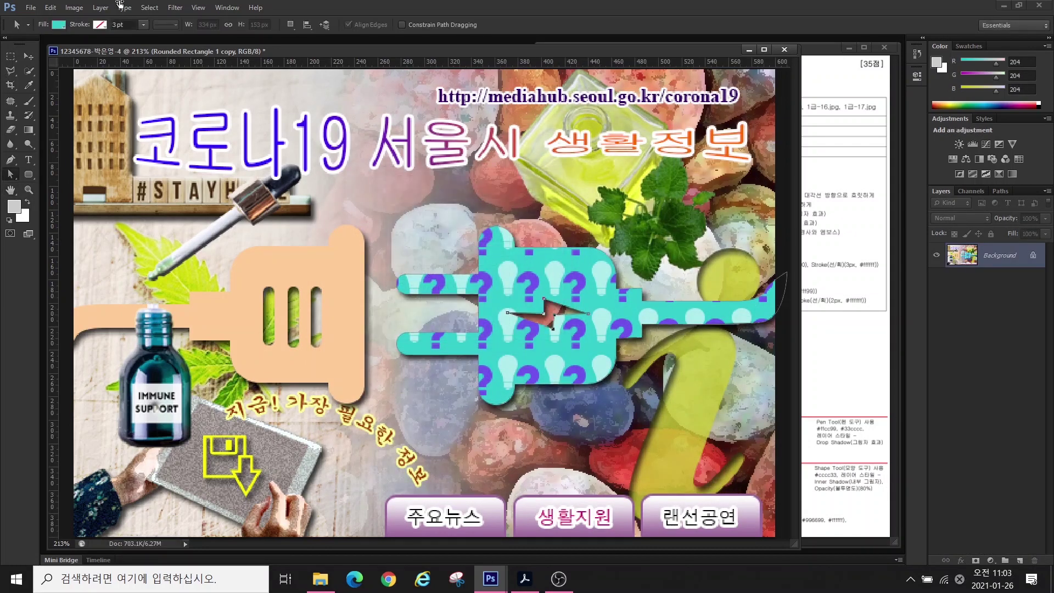
- Resize the image to 60 pixels wide (60×40 px)
{"action": "left_click", "coordinate": [74, 8]}
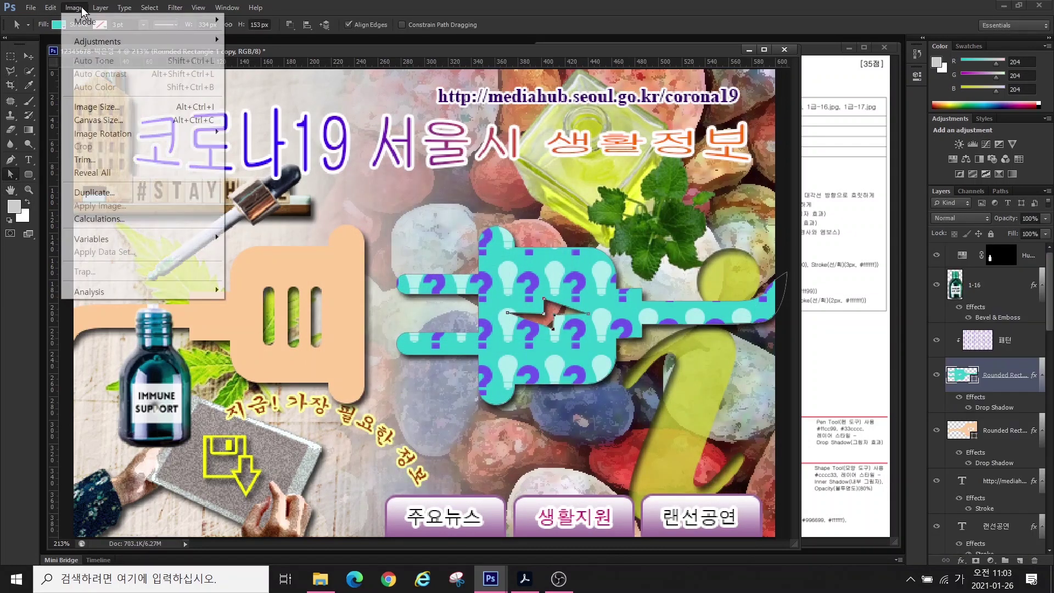
{"action": "left_click", "coordinate": [93, 107]}
{"action": "type", "text": "60"}
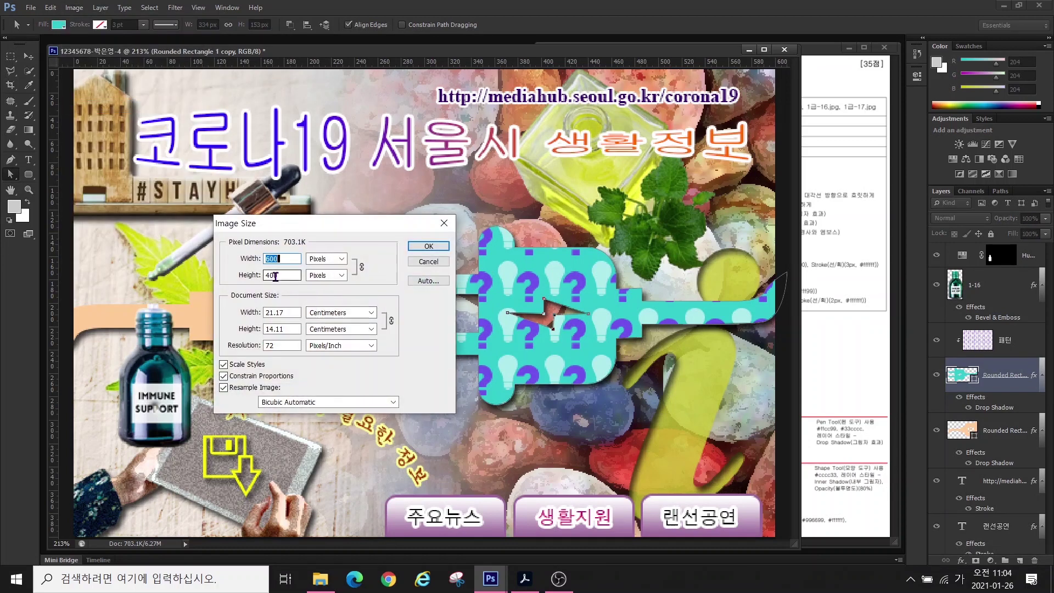
{"action": "key", "text": "Return"}
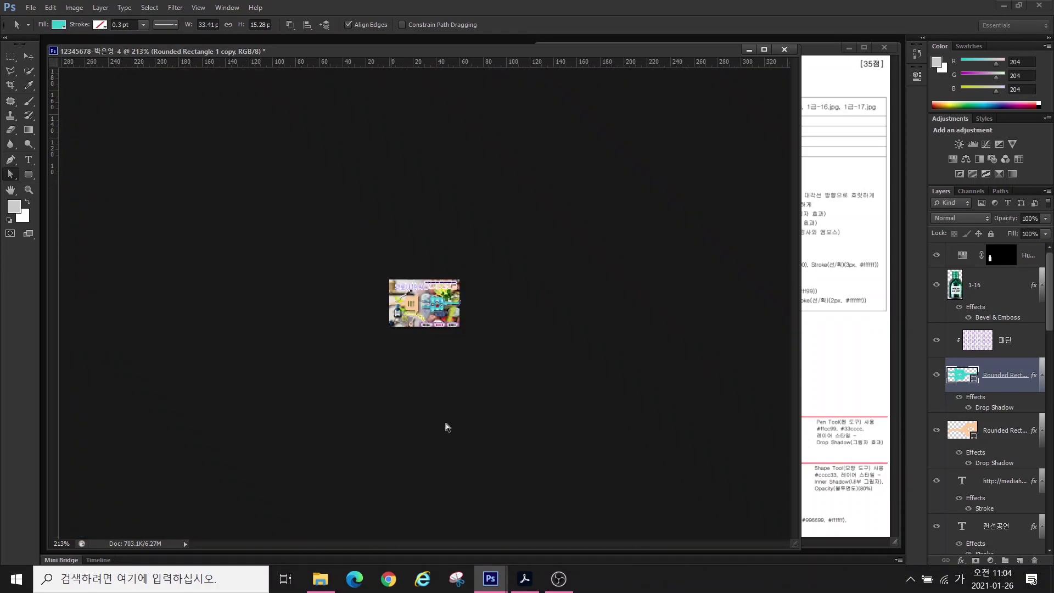
- Save the reduced image as a PSD in the GTQ folder and close the document
{"action": "left_click", "coordinate": [31, 8]}
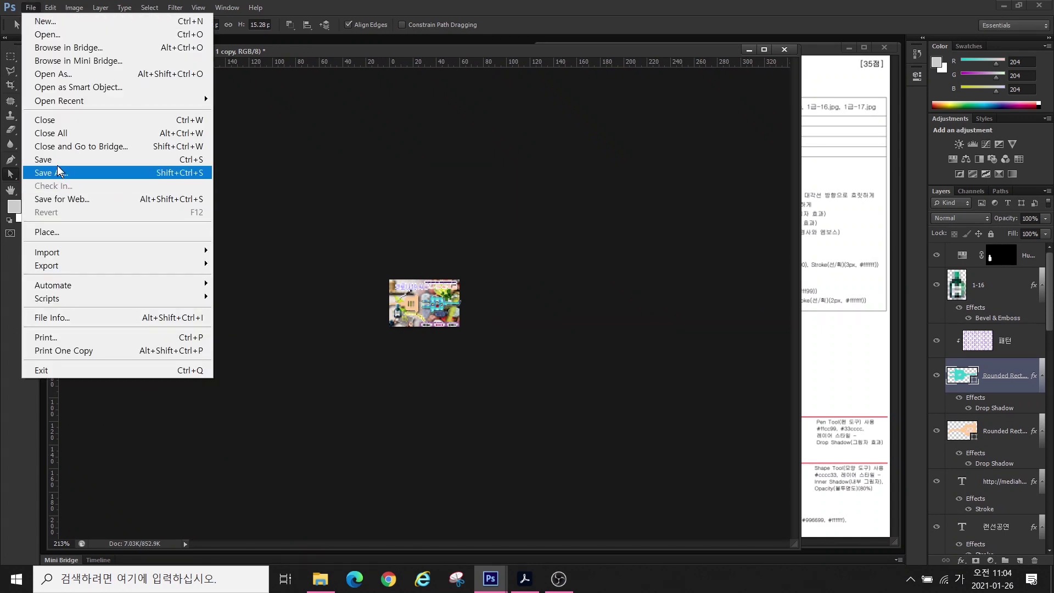
{"action": "left_click", "coordinate": [55, 159]}
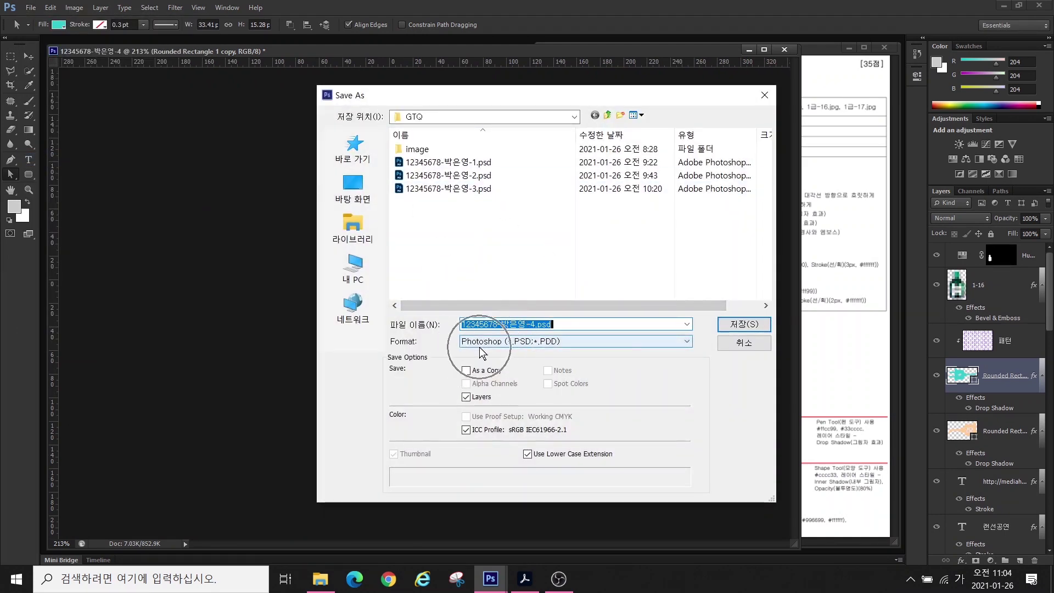
{"action": "left_click", "coordinate": [744, 324]}
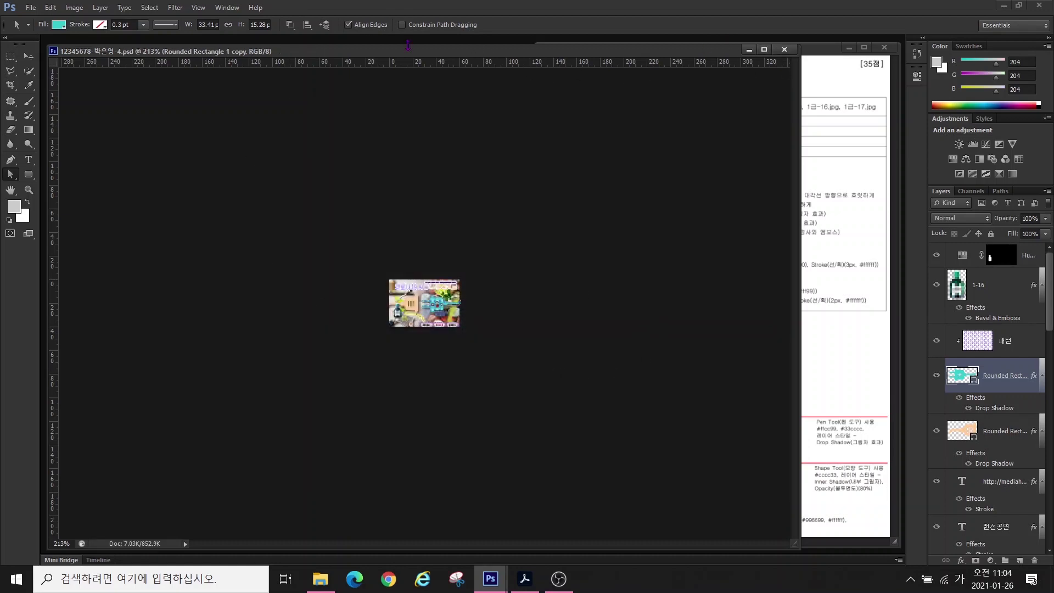
{"action": "left_click", "coordinate": [783, 49]}
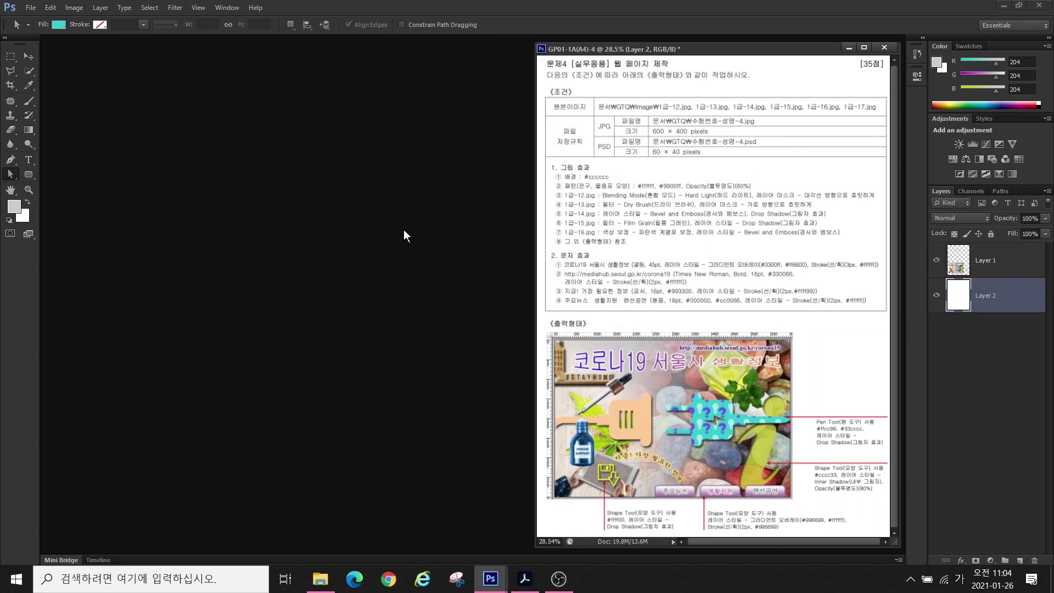